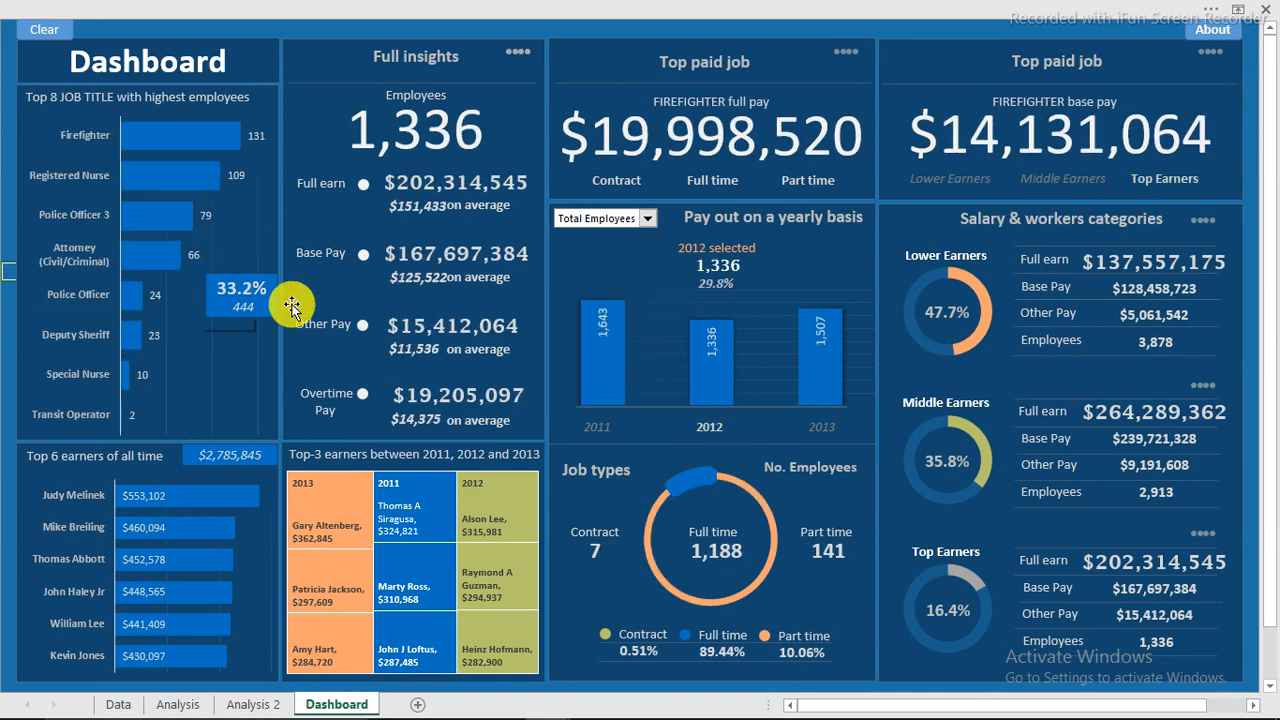
Review the dashboard's About case-study panel summarizing the dataset, then close it.
{"action": "left_click", "coordinate": [1218, 37]}
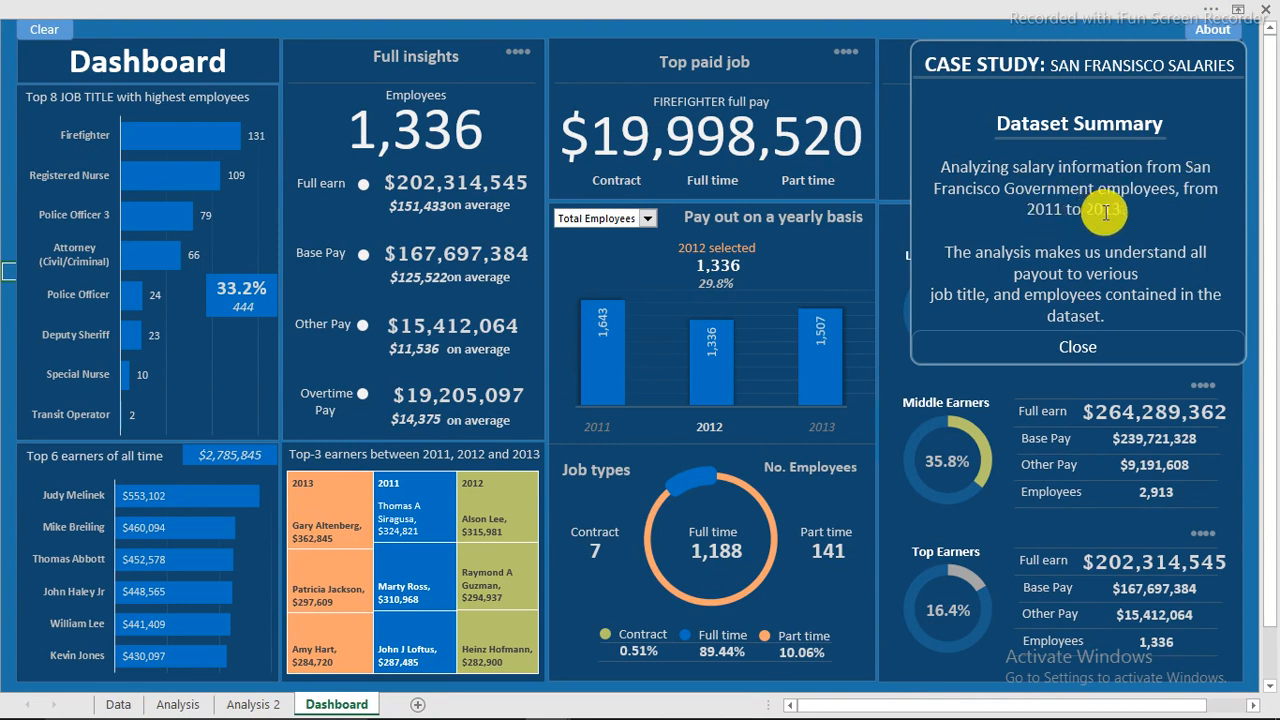
{"action": "left_click", "coordinate": [1106, 348]}
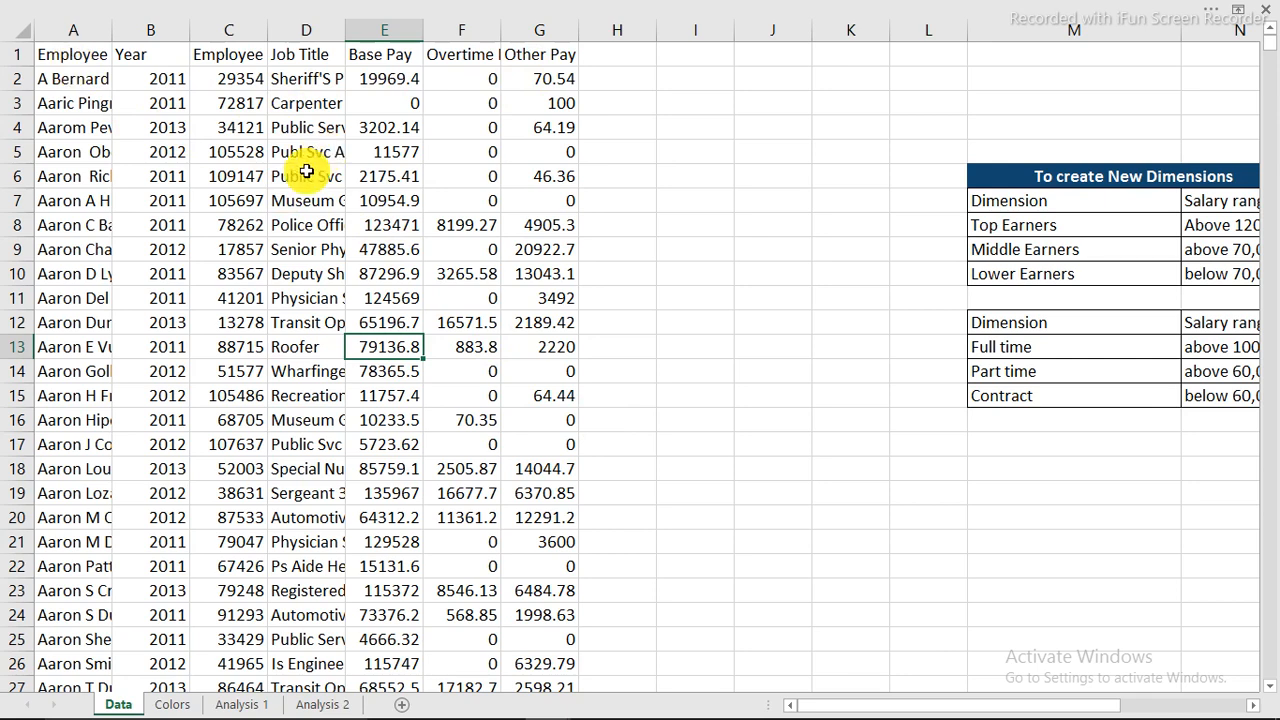
AutoFit all Data sheet columns, then narrow column A and the Job Title column D.
{"action": "left_click", "coordinate": [27, 33]}
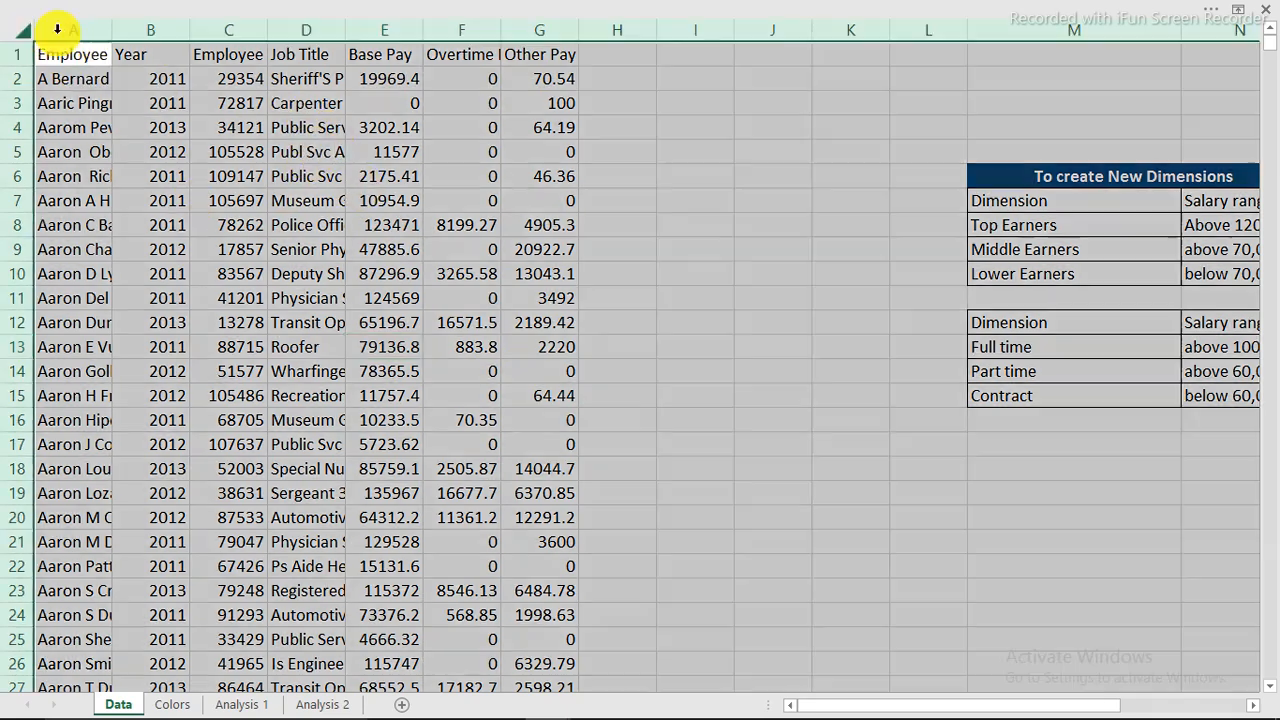
{"action": "double_click", "coordinate": [111, 30]}
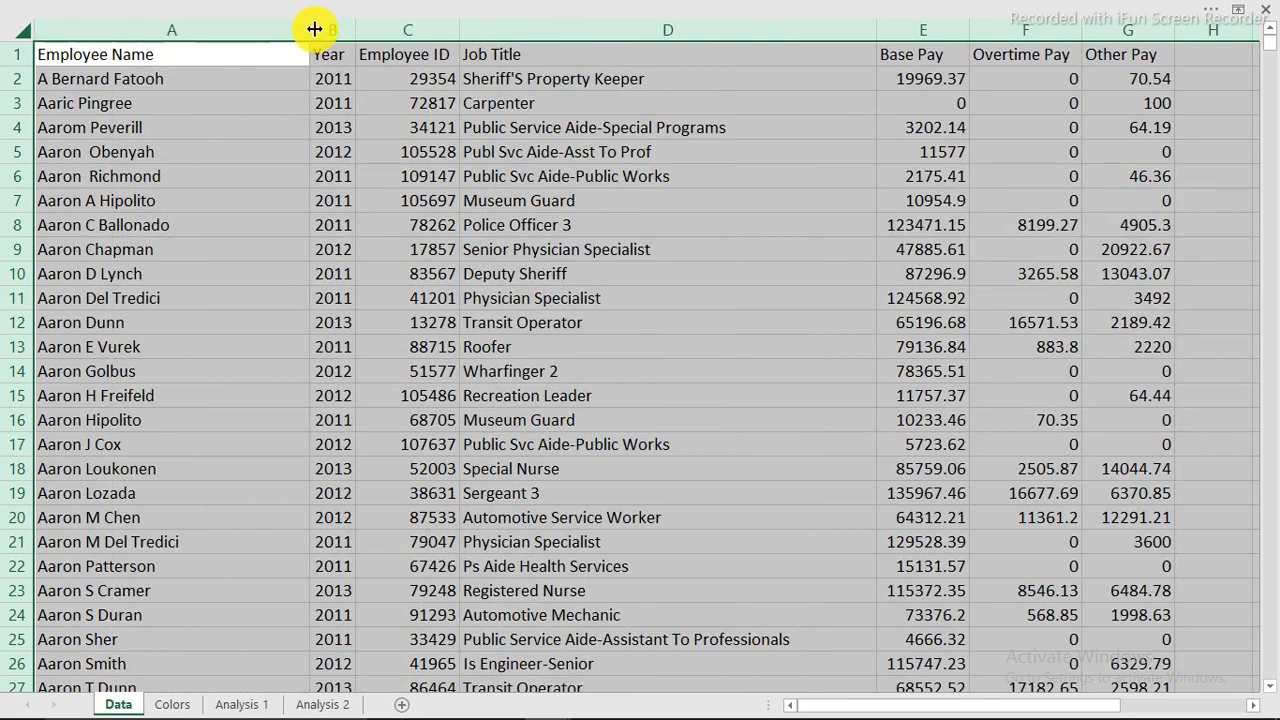
{"action": "left_click_drag", "start_coordinate": [310, 26], "coordinate": [177, 44]}
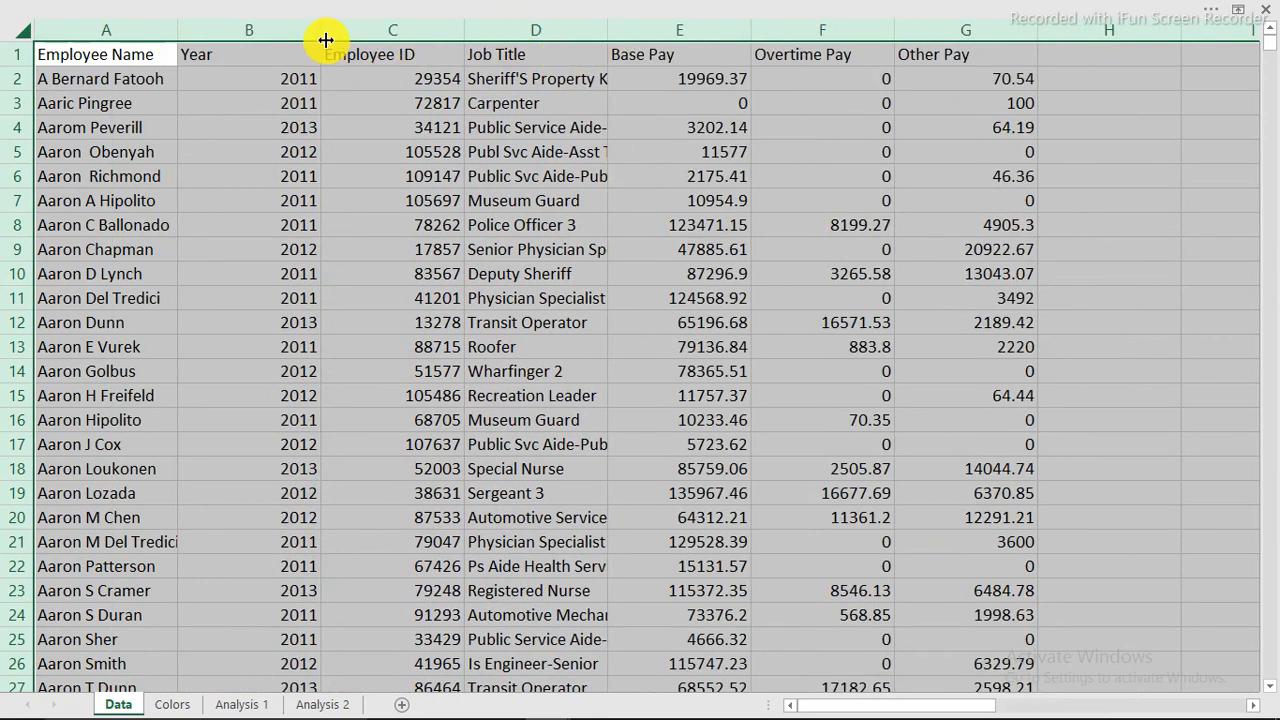
{"action": "left_click_drag", "start_coordinate": [324, 32], "coordinate": [242, 50]}
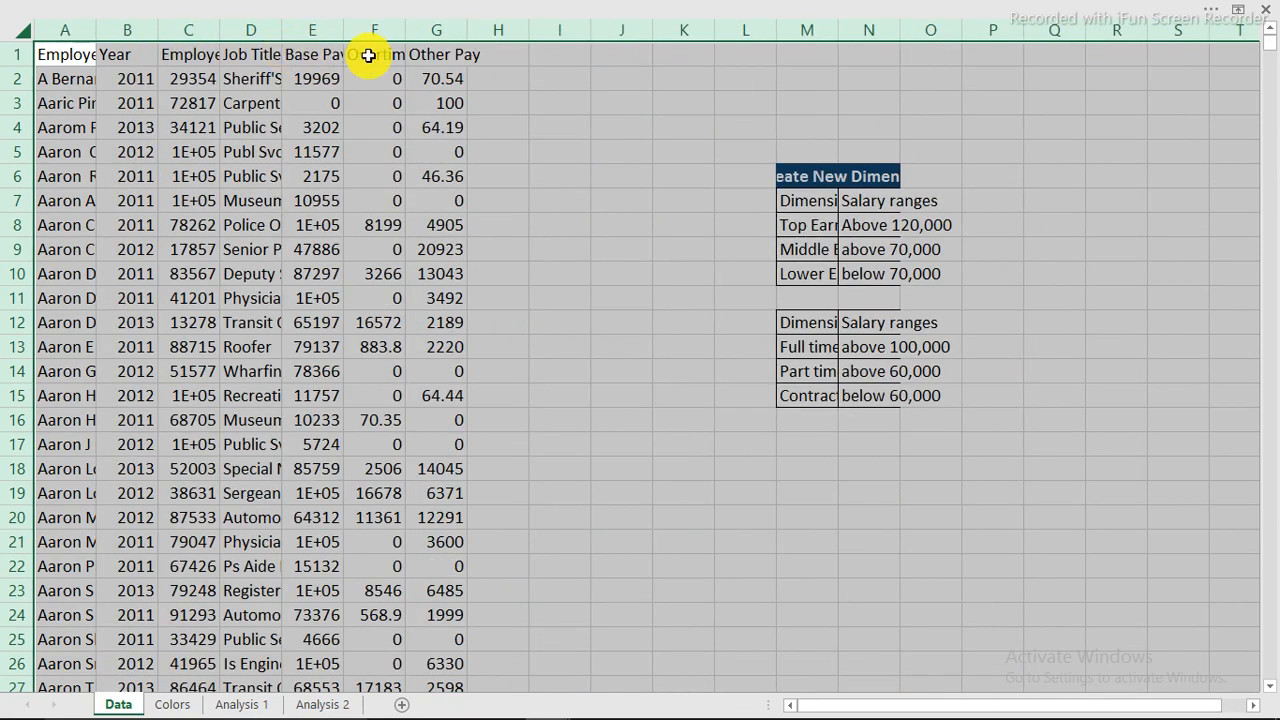
{"action": "double_click", "coordinate": [96, 34]}
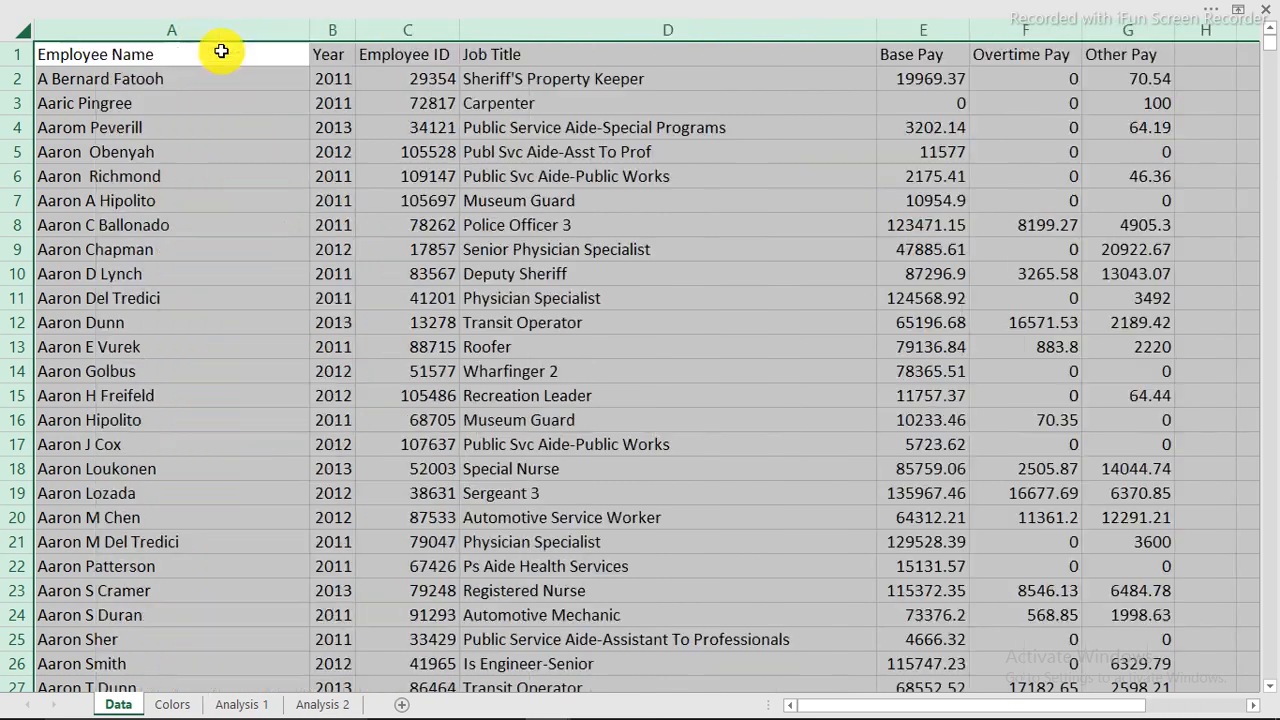
{"action": "left_click", "coordinate": [371, 127]}
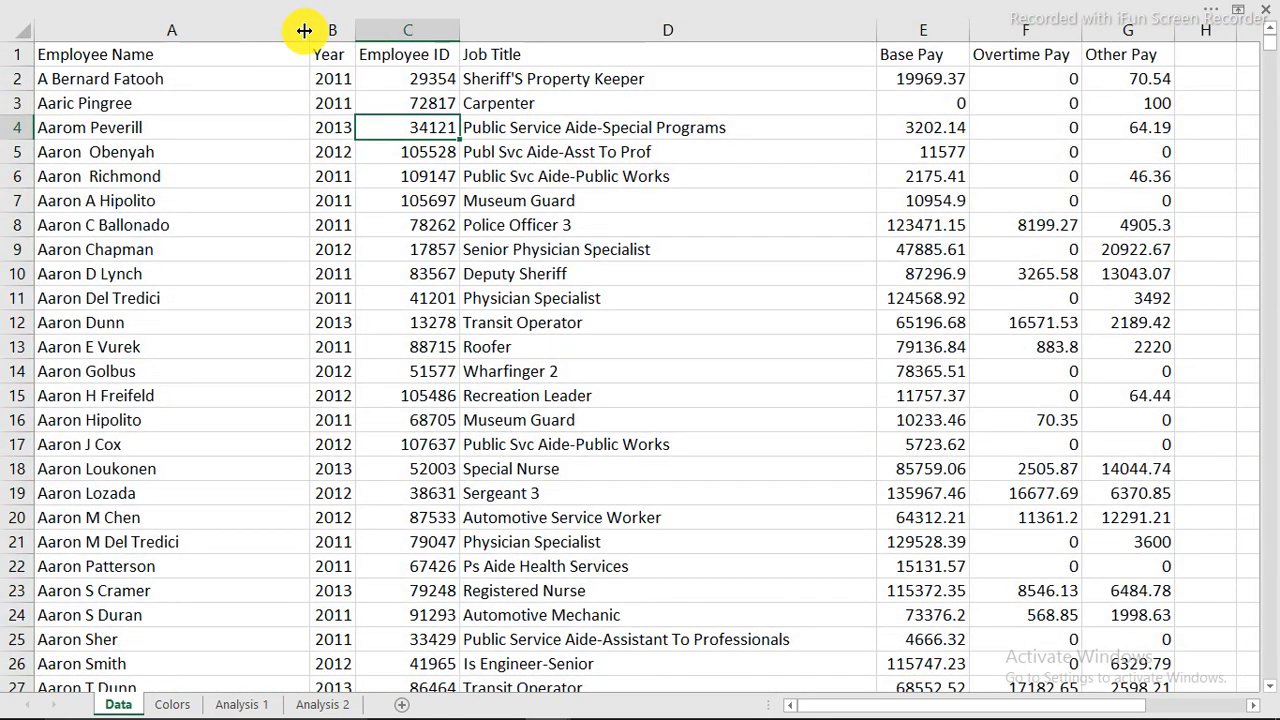
{"action": "left_click_drag", "start_coordinate": [302, 25], "coordinate": [185, 63]}
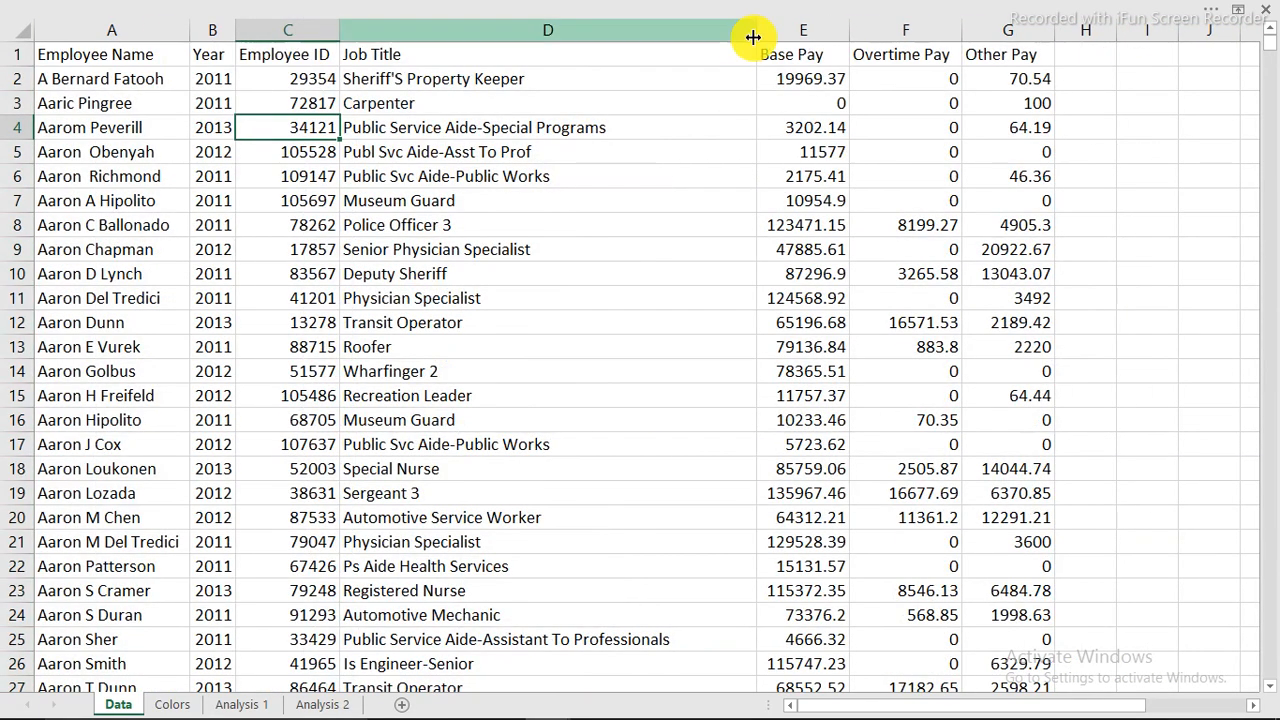
{"action": "left_click_drag", "start_coordinate": [754, 37], "coordinate": [565, 56]}
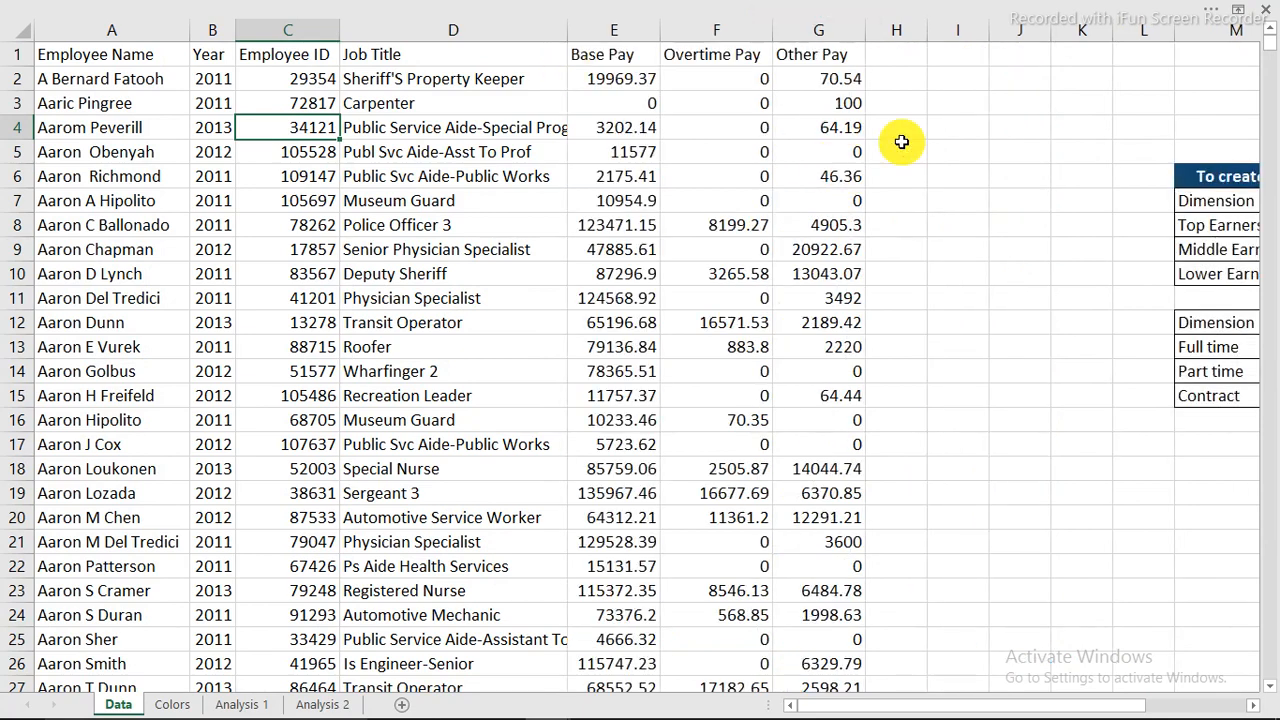
{"action": "mouse_move", "coordinate": [500, 702]}
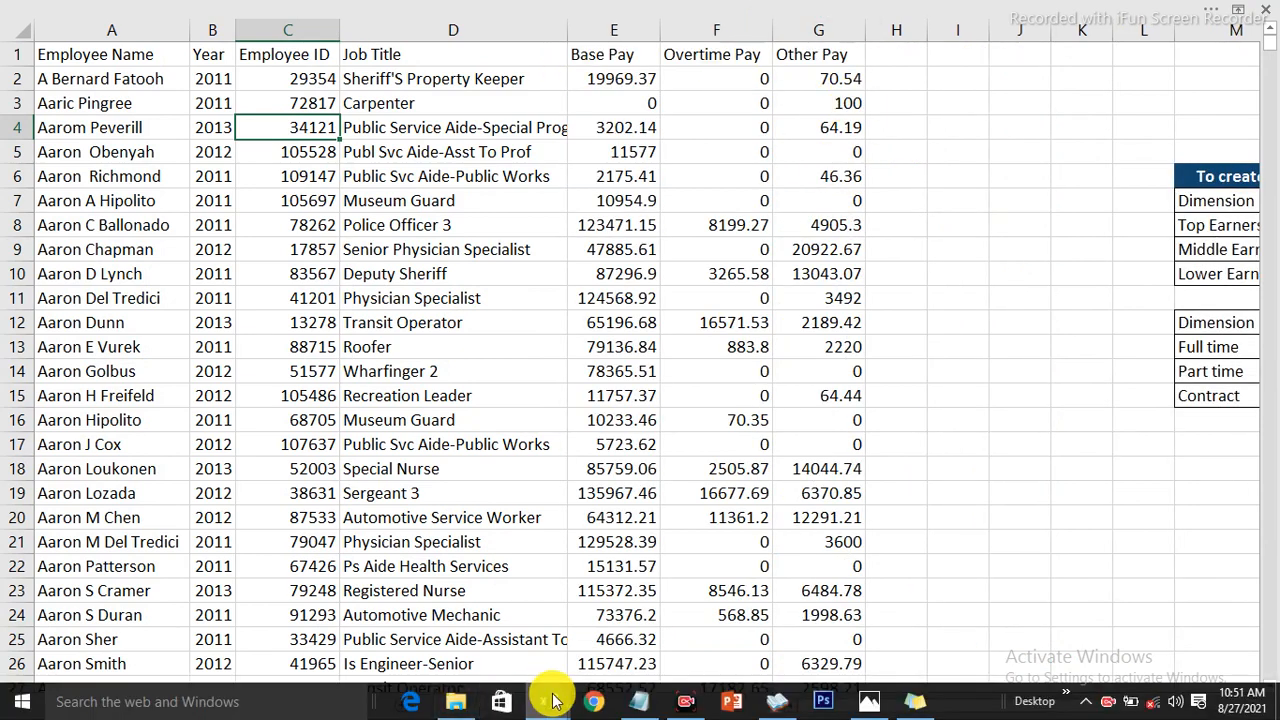
{"action": "mouse_move", "coordinate": [540, 700]}
{"action": "left_click", "coordinate": [601, 611]}
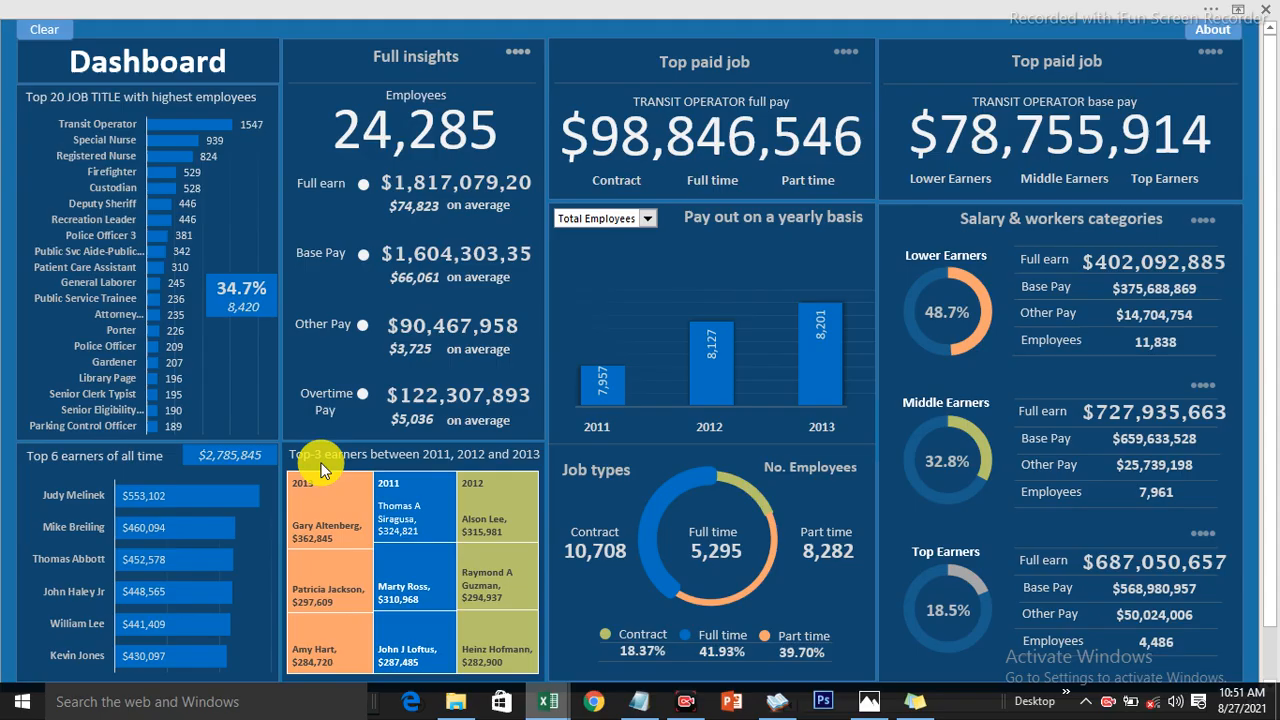
{"action": "left_click", "coordinate": [120, 705]}
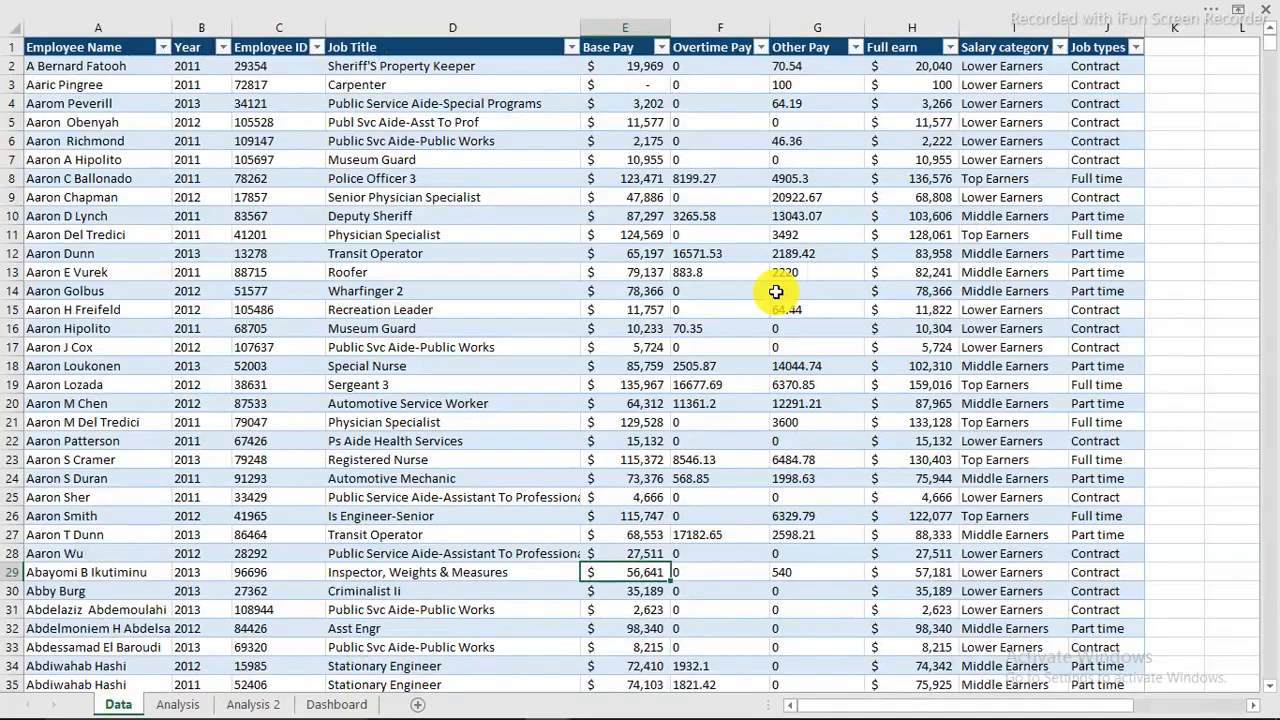
{"action": "left_click", "coordinate": [1016, 49]}
{"action": "left_click", "coordinate": [1092, 48]}
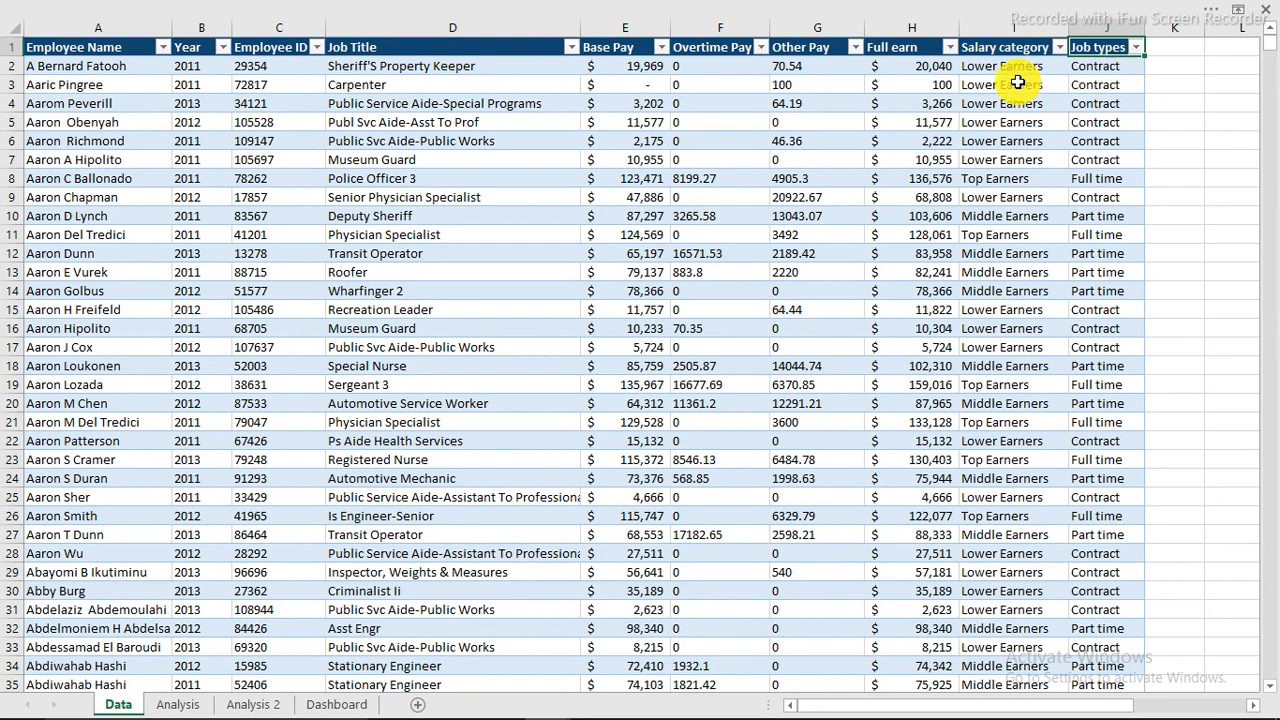
{"action": "mouse_move", "coordinate": [540, 700]}
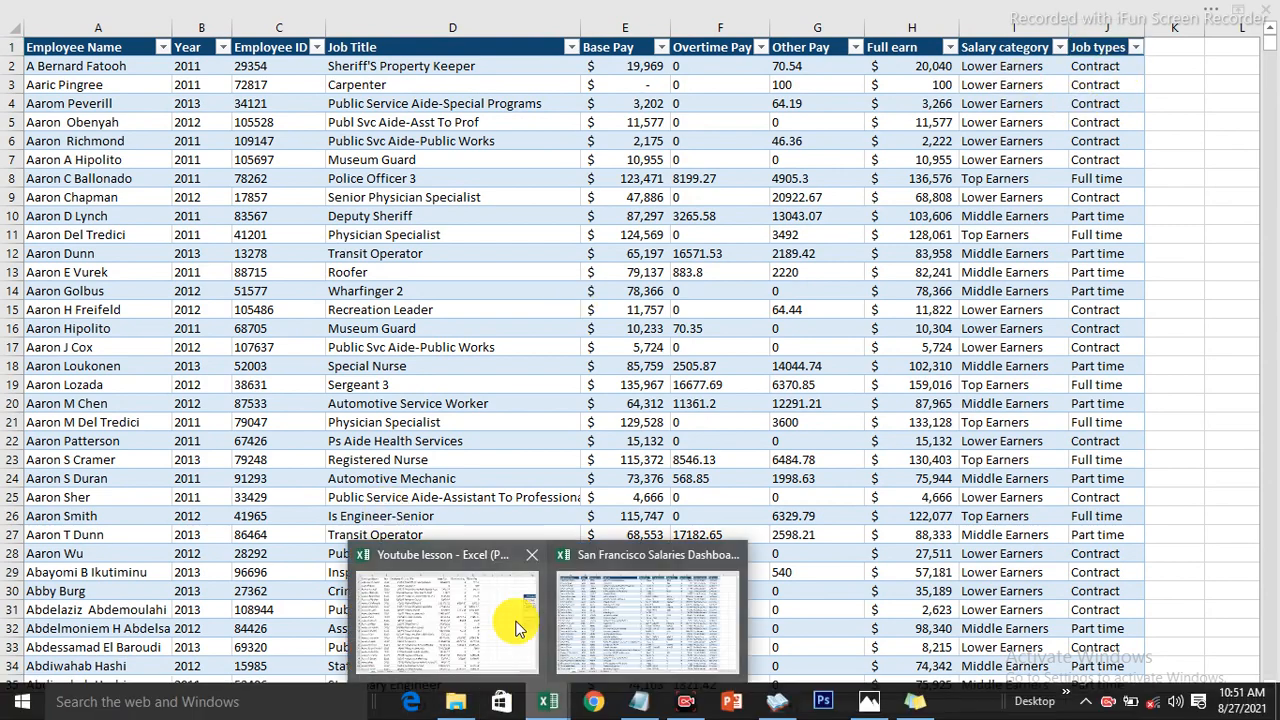
{"action": "left_click", "coordinate": [512, 650]}
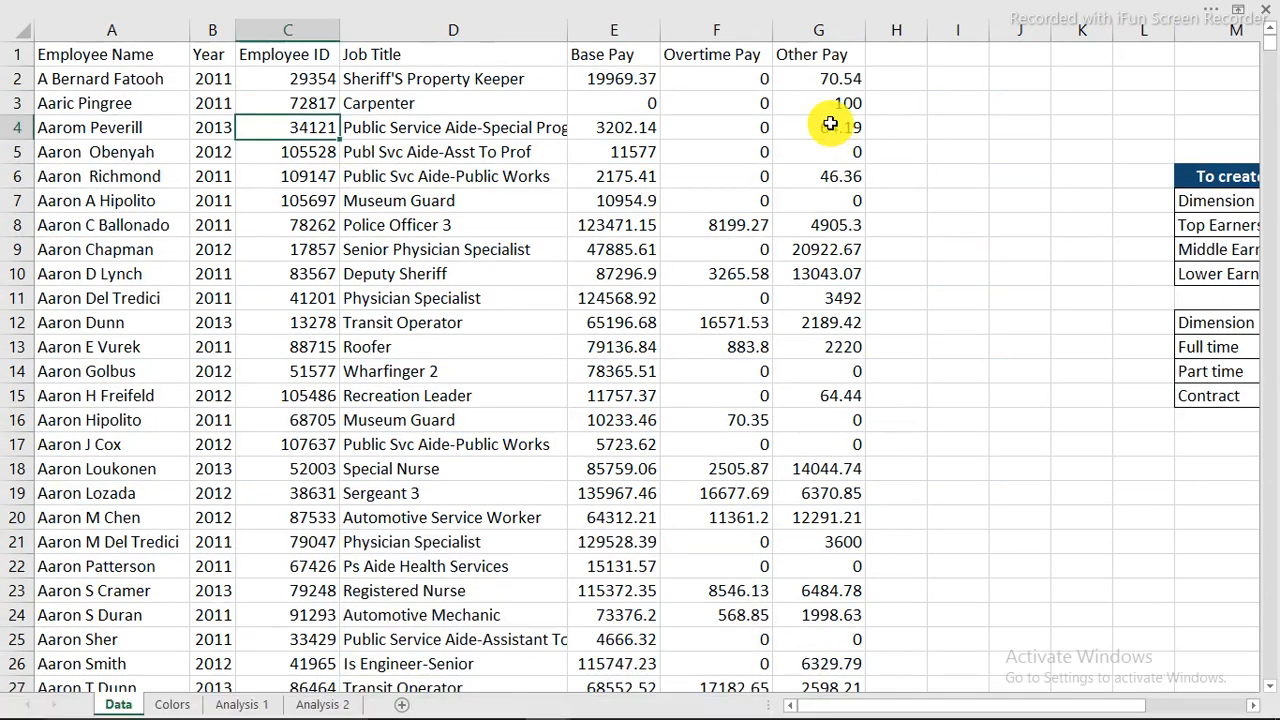
Convert the salary data range into an Excel table with headers.
{"action": "left_click", "coordinate": [540, 177]}
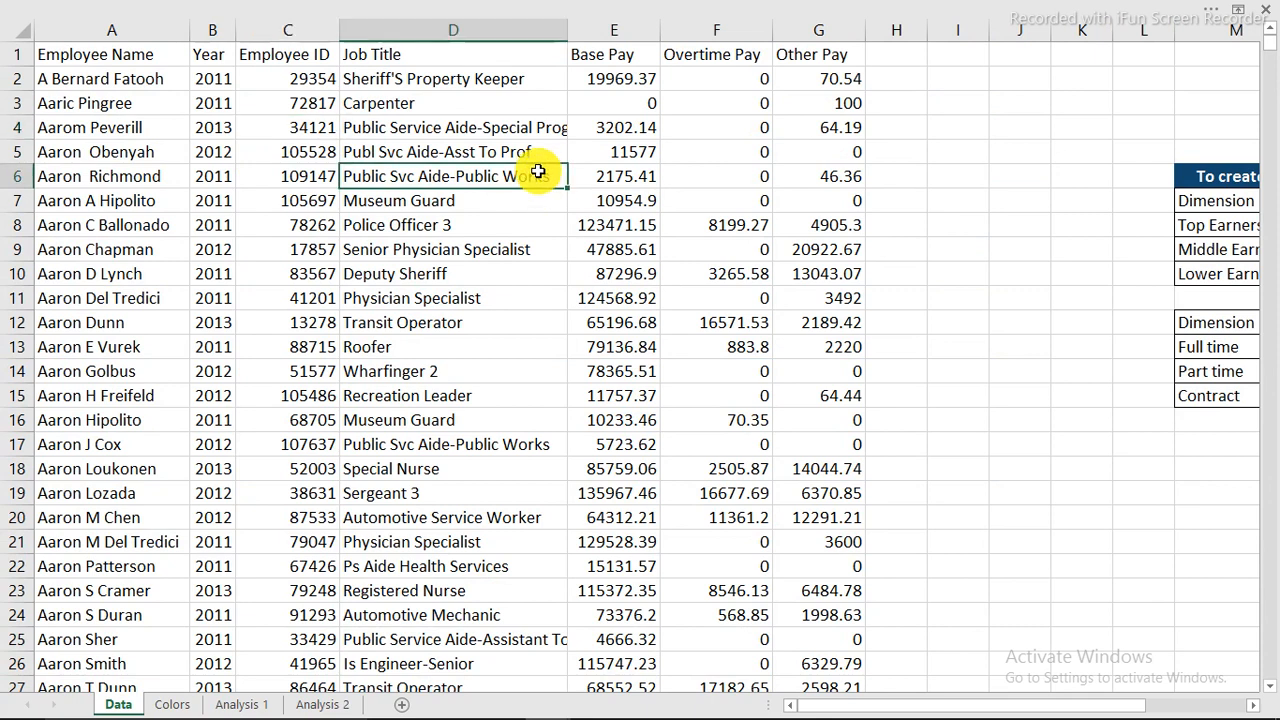
{"action": "left_click", "coordinate": [452, 300]}
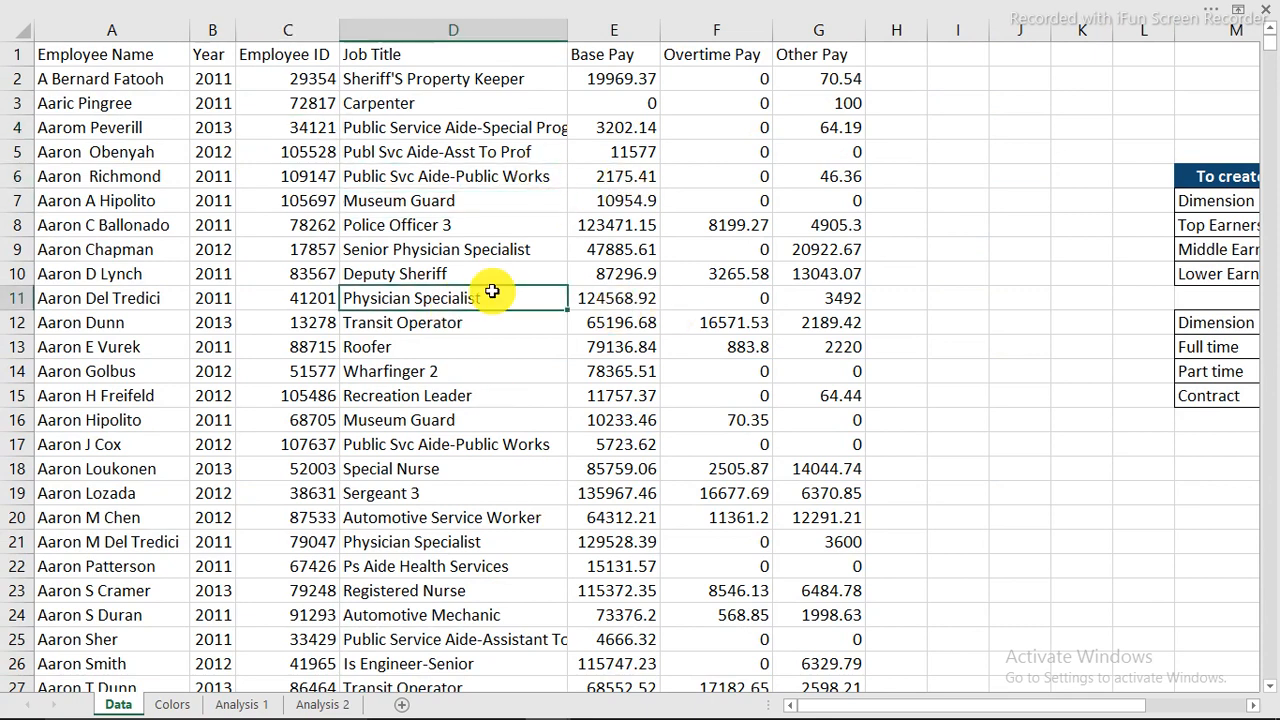
{"action": "left_click", "coordinate": [430, 323]}
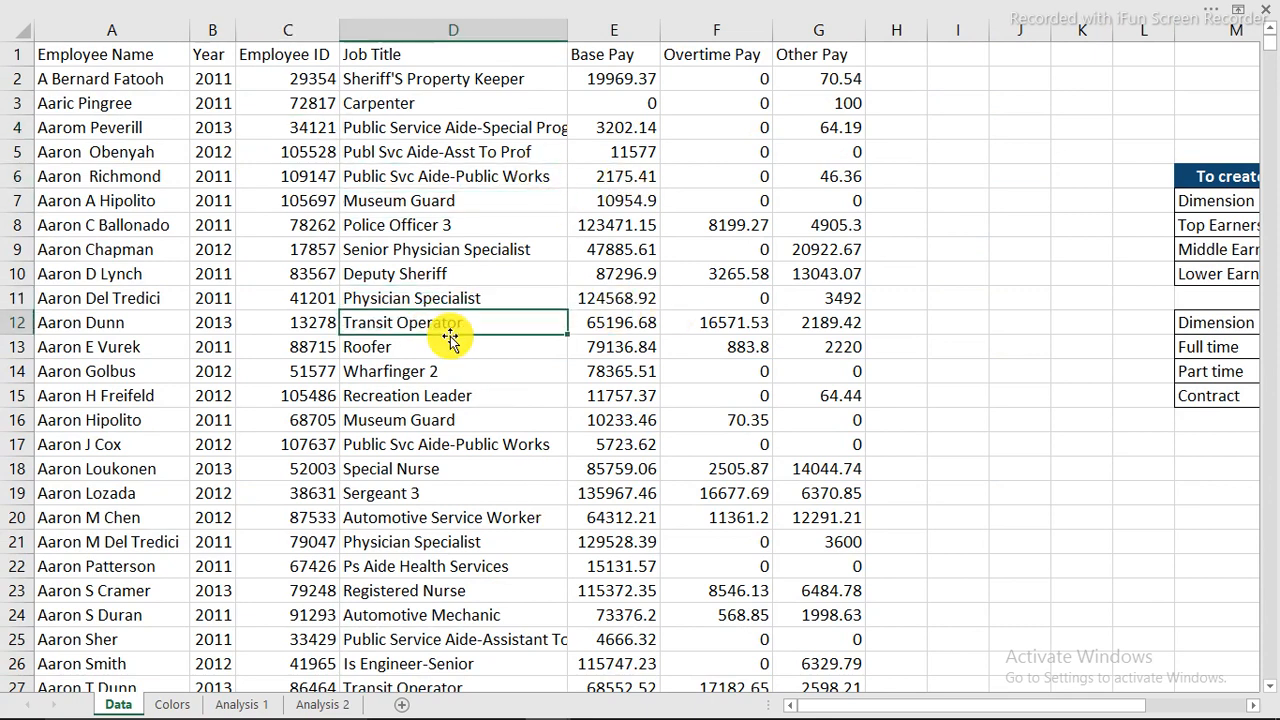
{"action": "key", "text": "ctrl+t"}
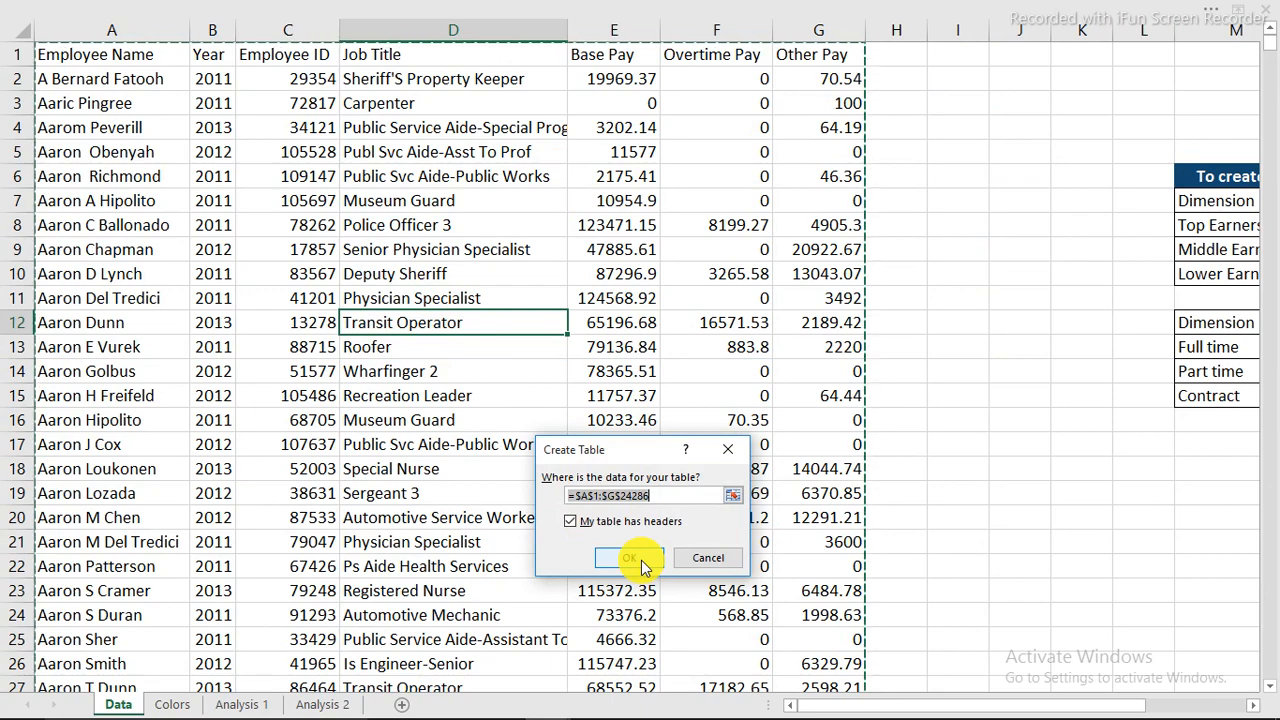
{"action": "left_click", "coordinate": [643, 566]}
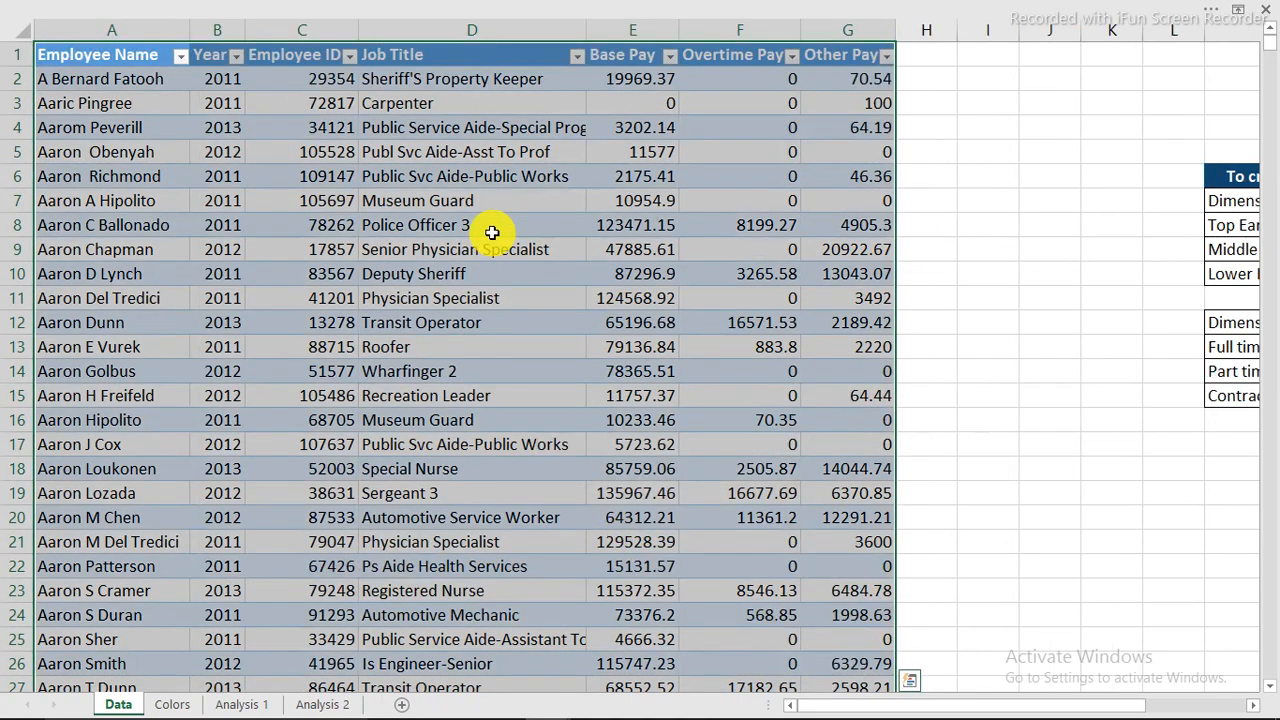
{"action": "left_click", "coordinate": [492, 232]}
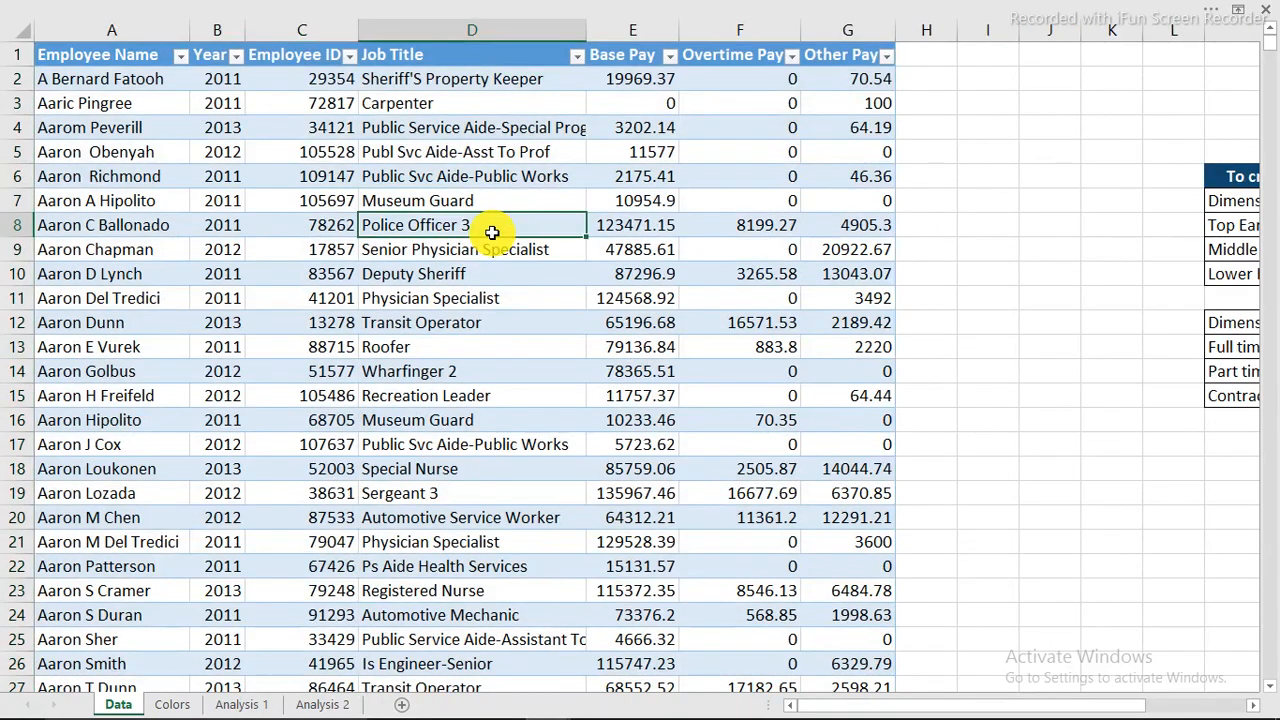
Add a Full pay column H summing Base through Other Pay (E2:G2), AutoFitted.
{"action": "left_click", "coordinate": [910, 55]}
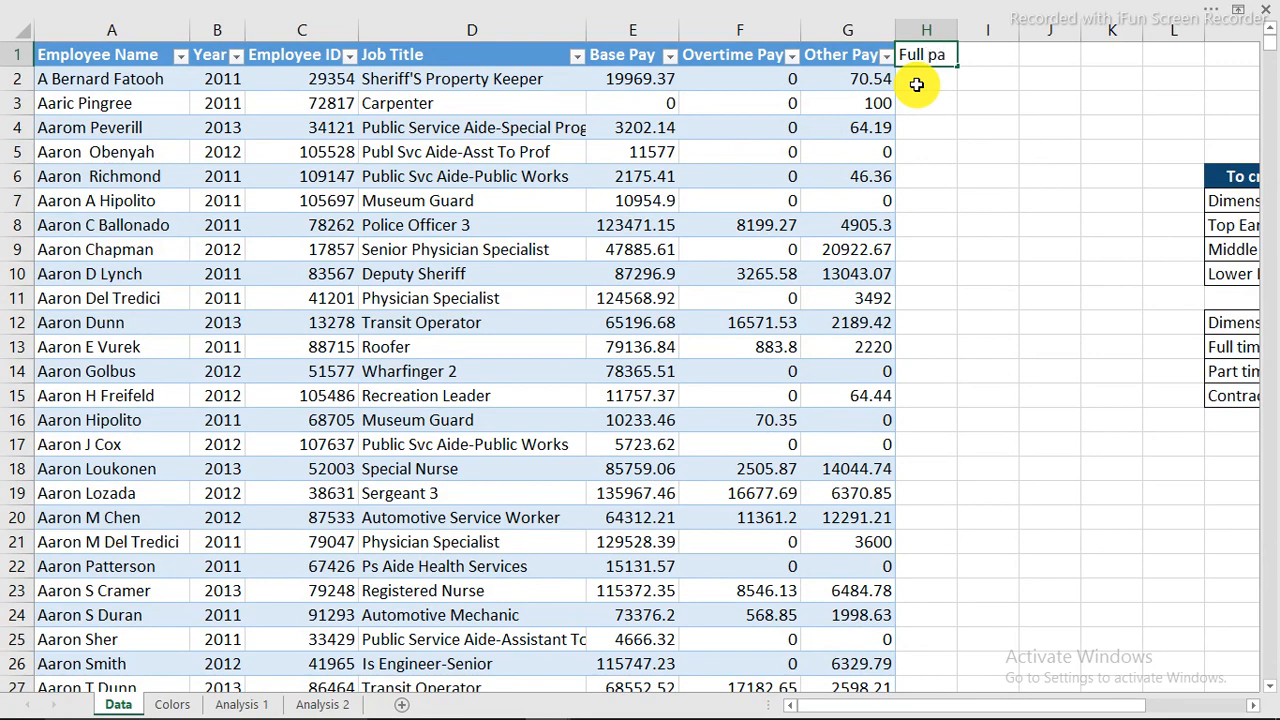
{"action": "key", "text": "Return"}
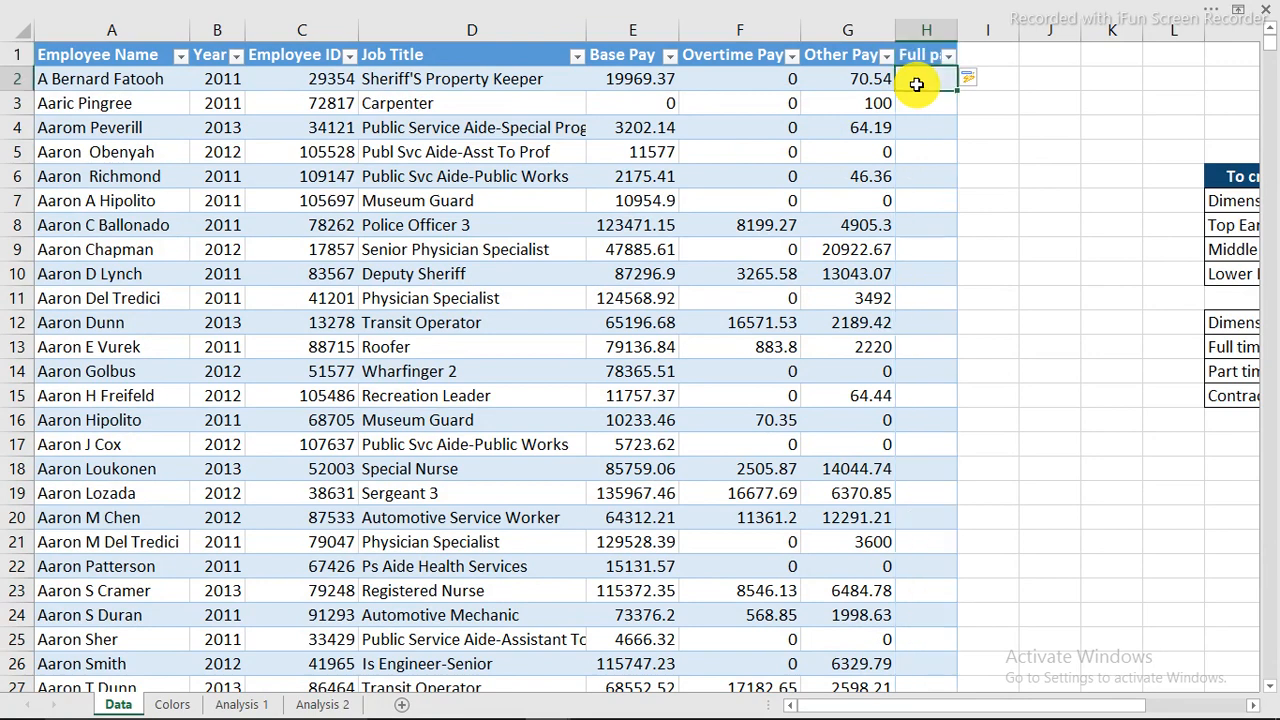
{"action": "type", "text": "="}
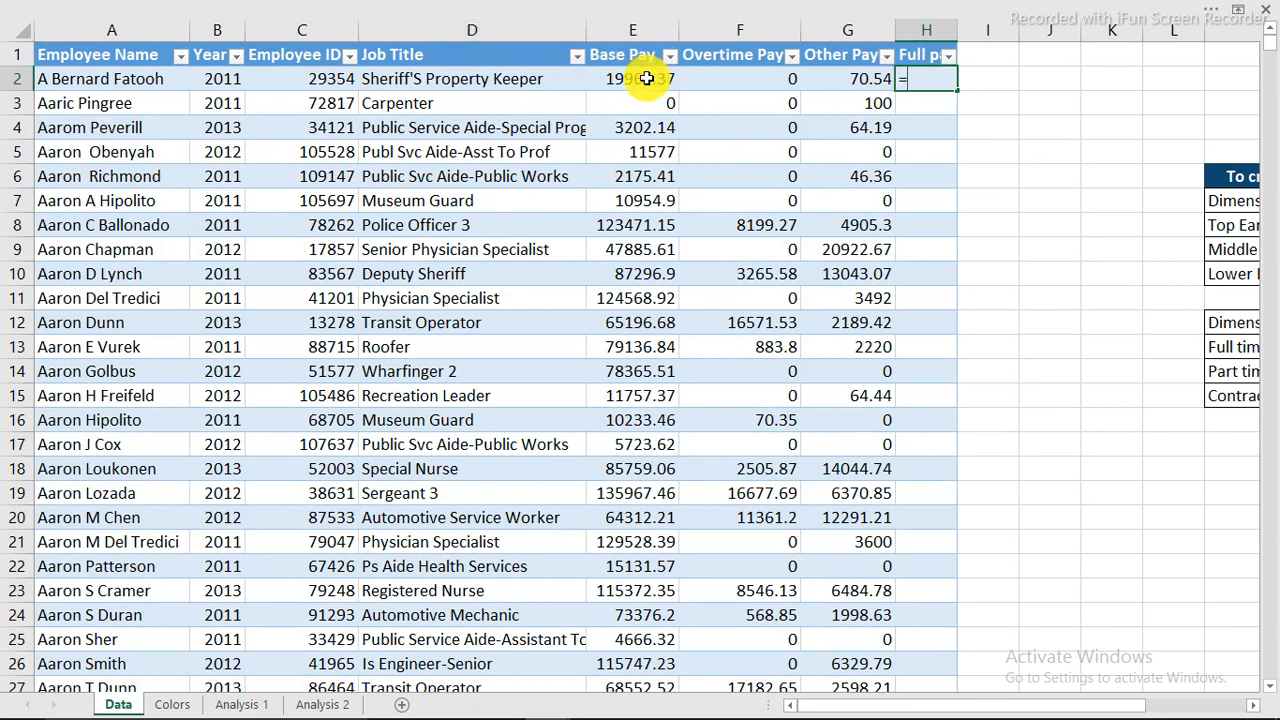
{"action": "type", "text": "sum("}
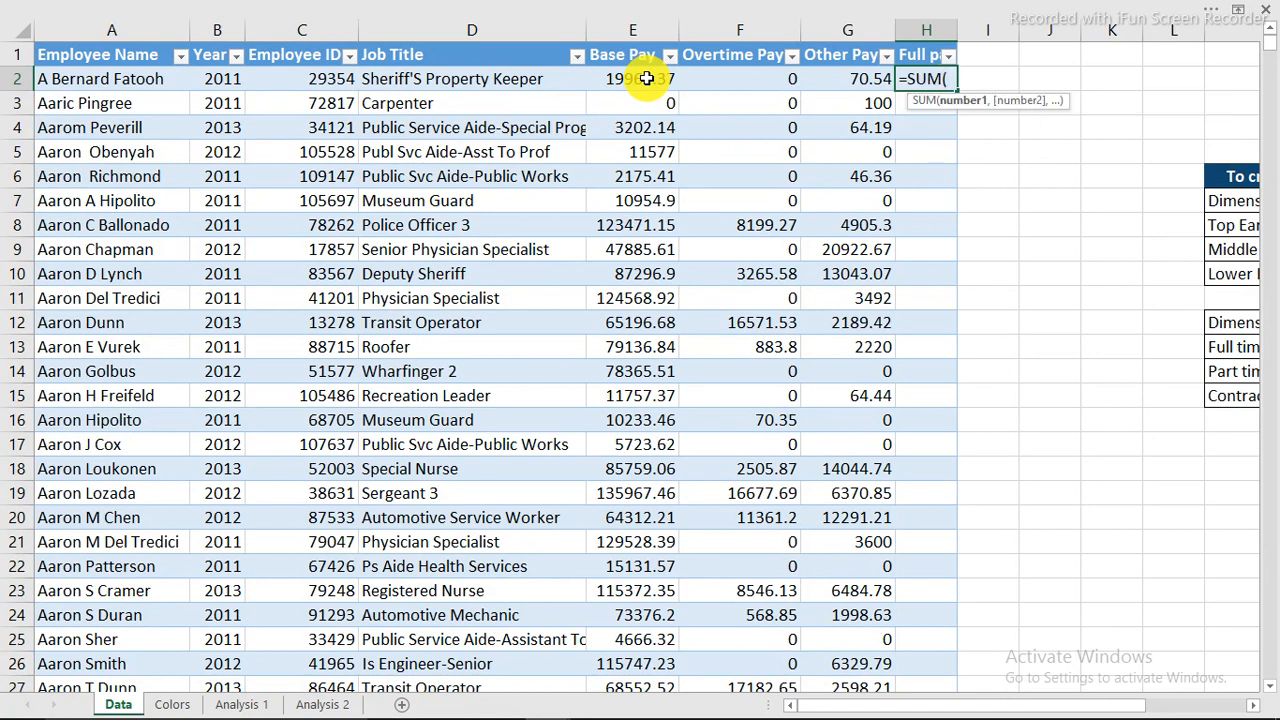
{"action": "left_click_drag", "start_coordinate": [647, 78], "coordinate": [847, 68]}
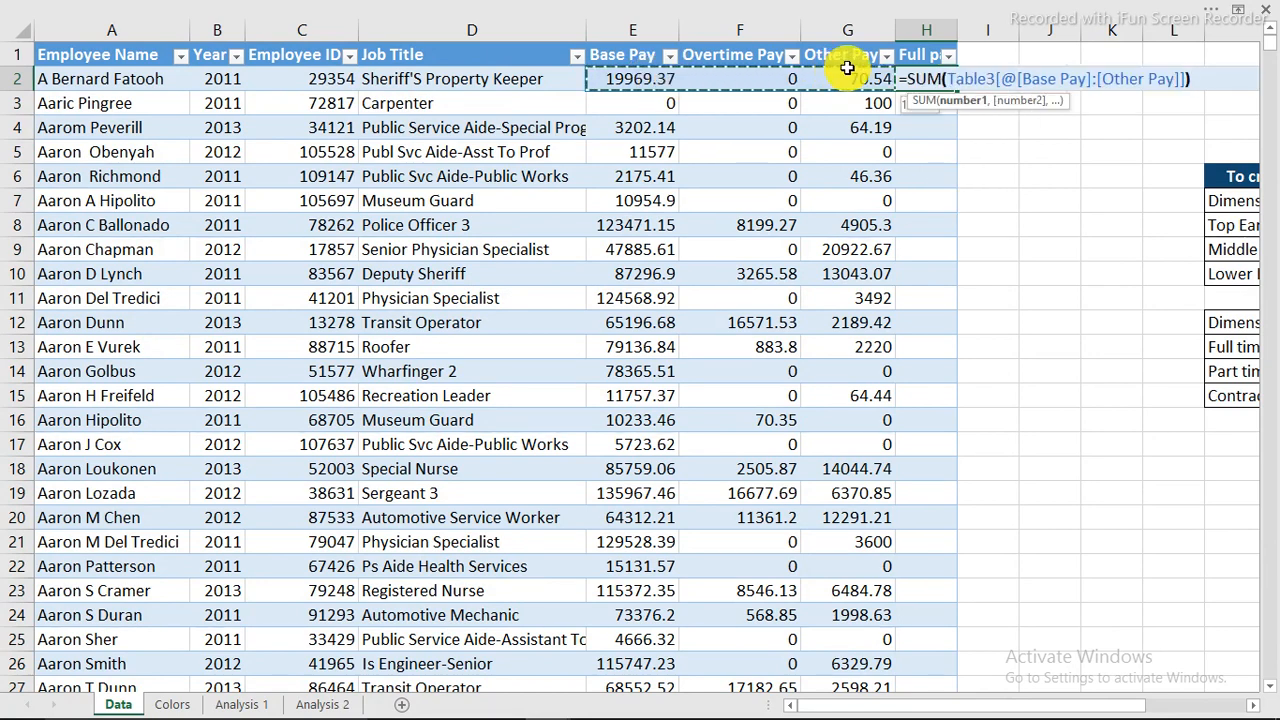
{"action": "key", "text": "Return"}
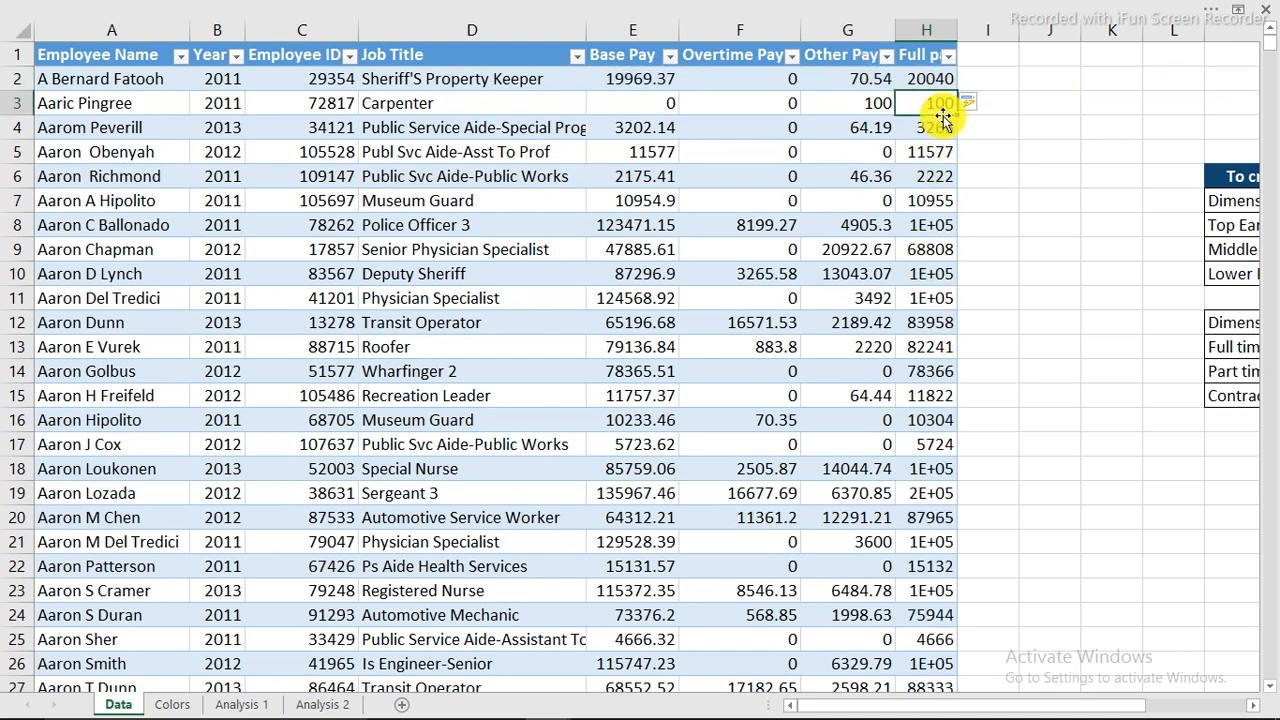
{"action": "double_click", "coordinate": [955, 30]}
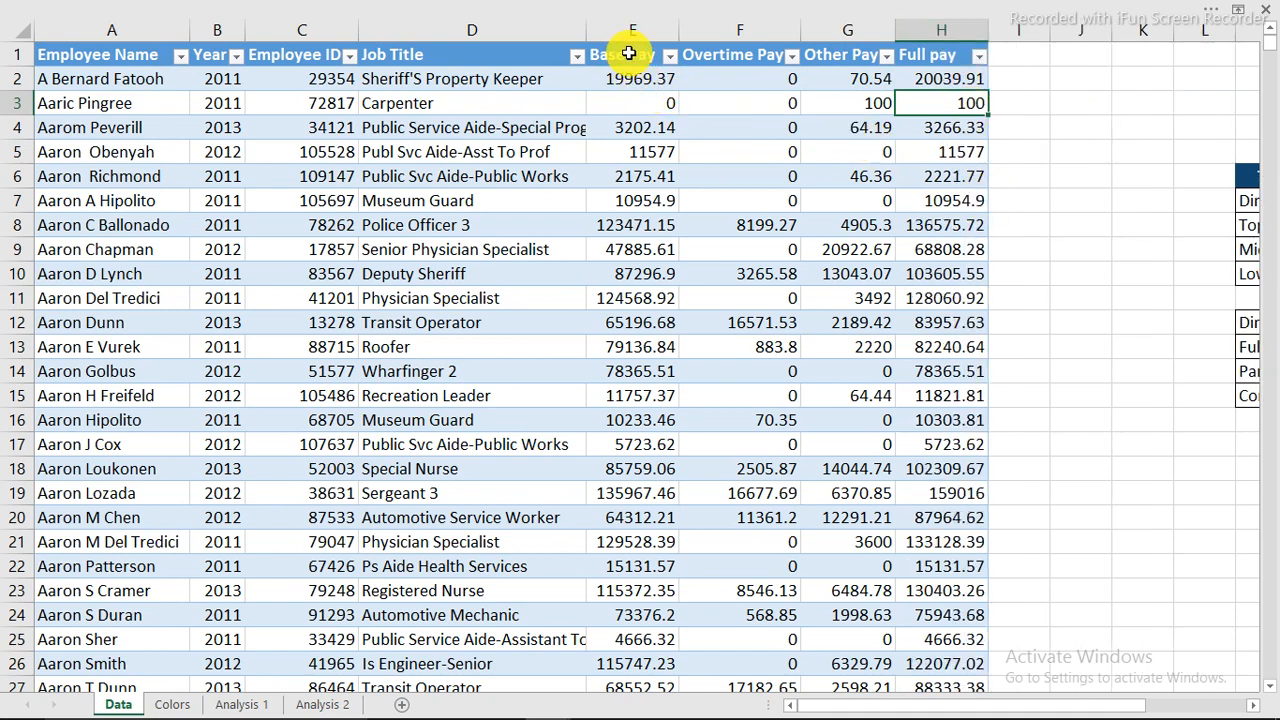
{"action": "left_click_drag", "start_coordinate": [632, 38], "coordinate": [929, 40]}
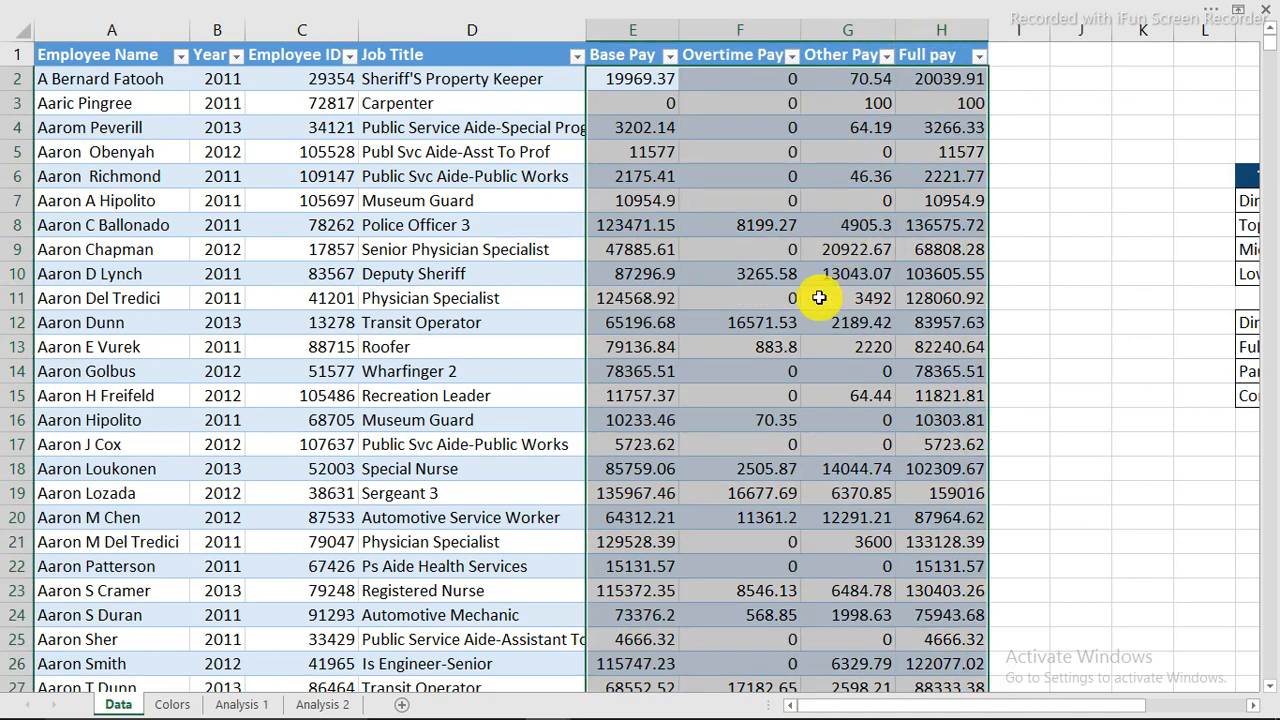
Format pay columns E–H as Currency with 0 decimal places.
{"action": "key", "text": "ctrl+1"}
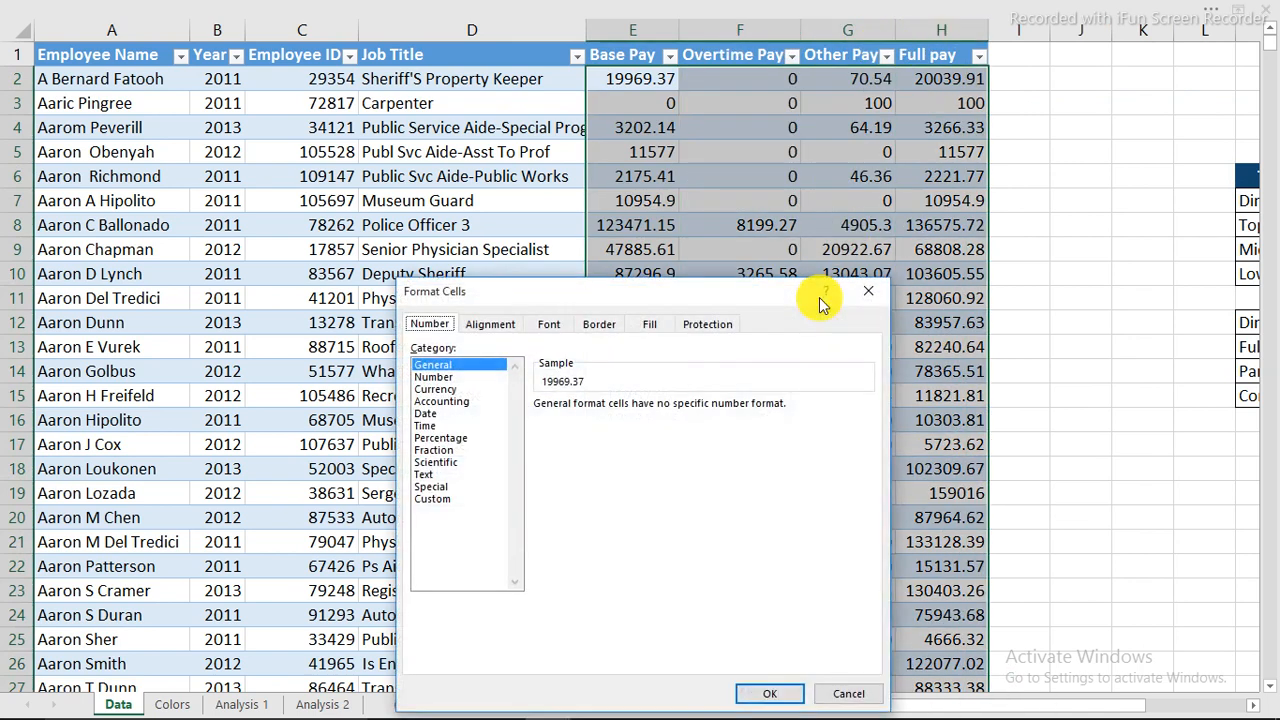
{"action": "left_click", "coordinate": [448, 389]}
{"action": "left_click", "coordinate": [660, 409]}
{"action": "left_click", "coordinate": [660, 409]}
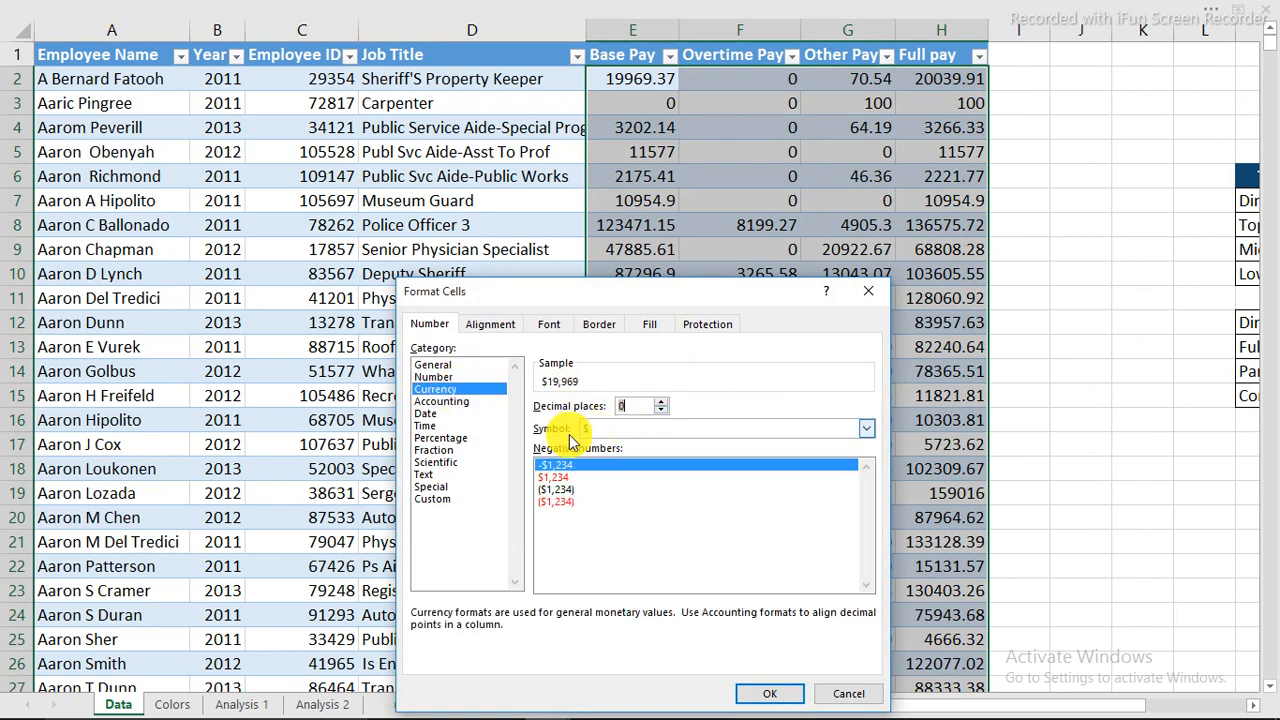
{"action": "left_click", "coordinate": [770, 693]}
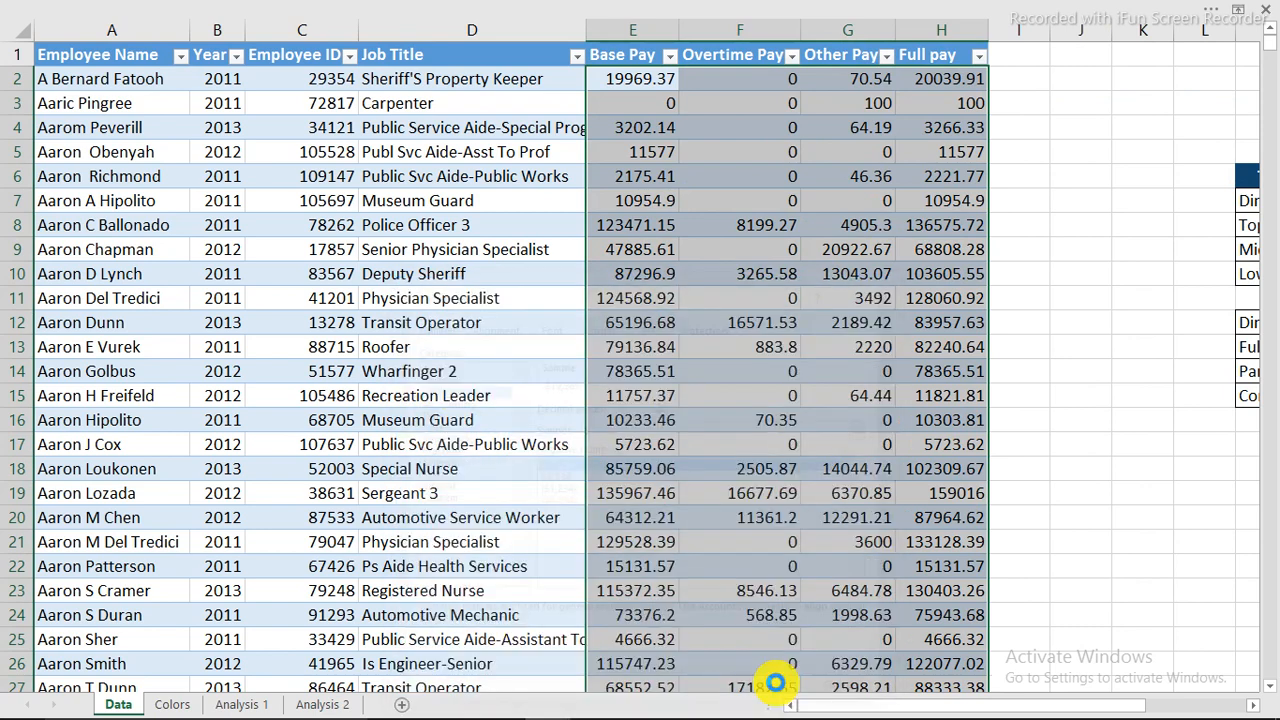
{"action": "left_click", "coordinate": [854, 240]}
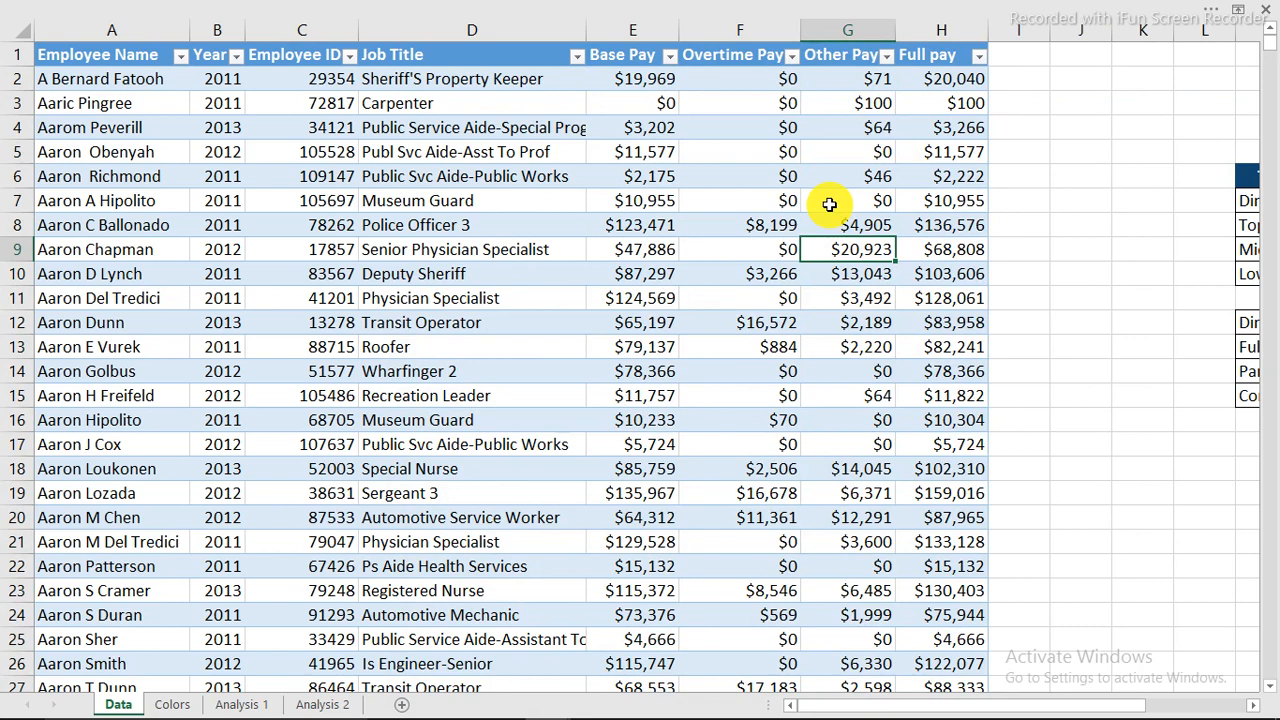
{"action": "left_click", "coordinate": [1008, 55]}
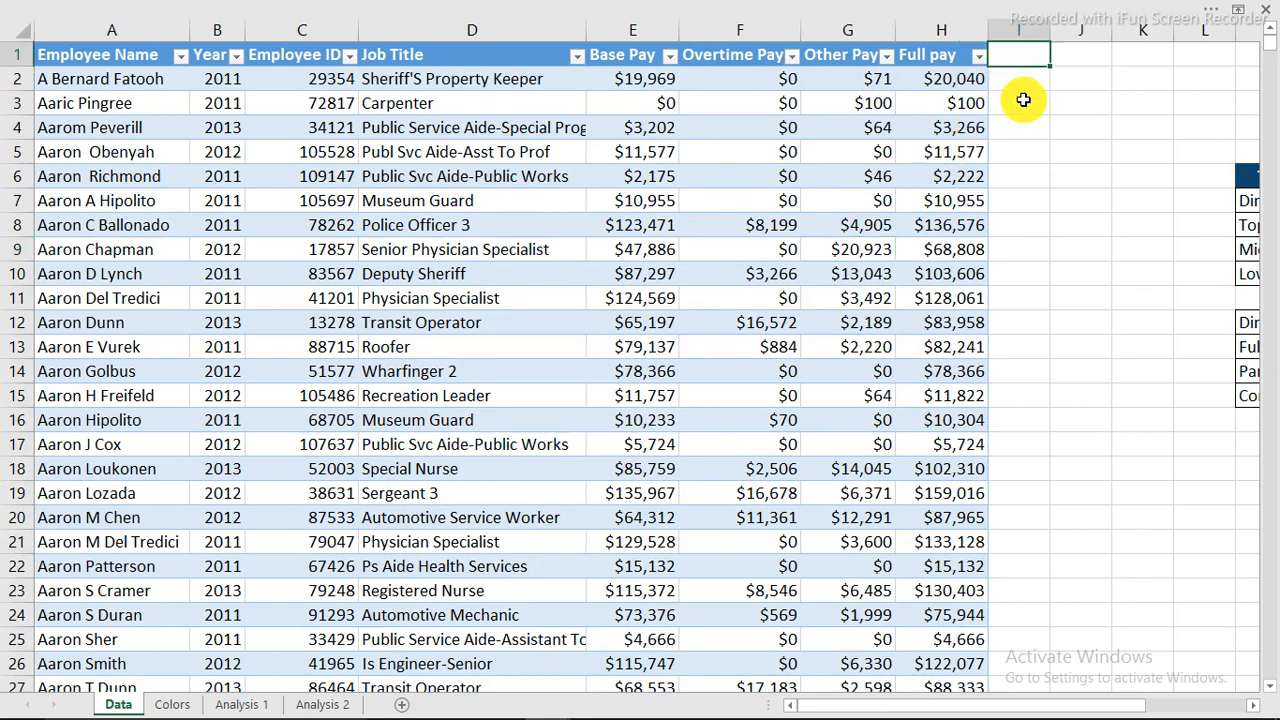
{"action": "left_click", "coordinate": [1253, 704]}
{"action": "left_click", "coordinate": [1253, 704]}
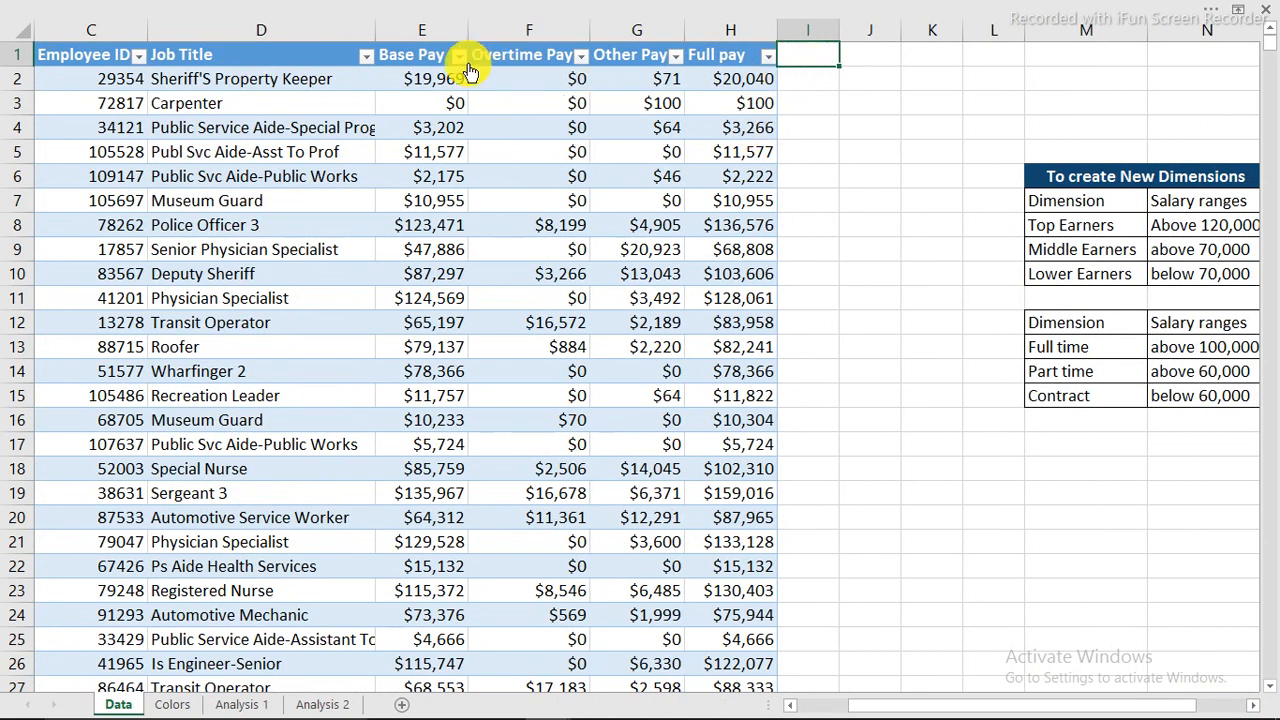
Add a 'Salary category' header in I1 and AutoFit column I.
{"action": "left_click_drag", "start_coordinate": [423, 33], "coordinate": [734, 26]}
{"action": "left_click_drag", "start_coordinate": [257, 35], "coordinate": [104, 62]}
{"action": "left_click", "coordinate": [206, 84]}
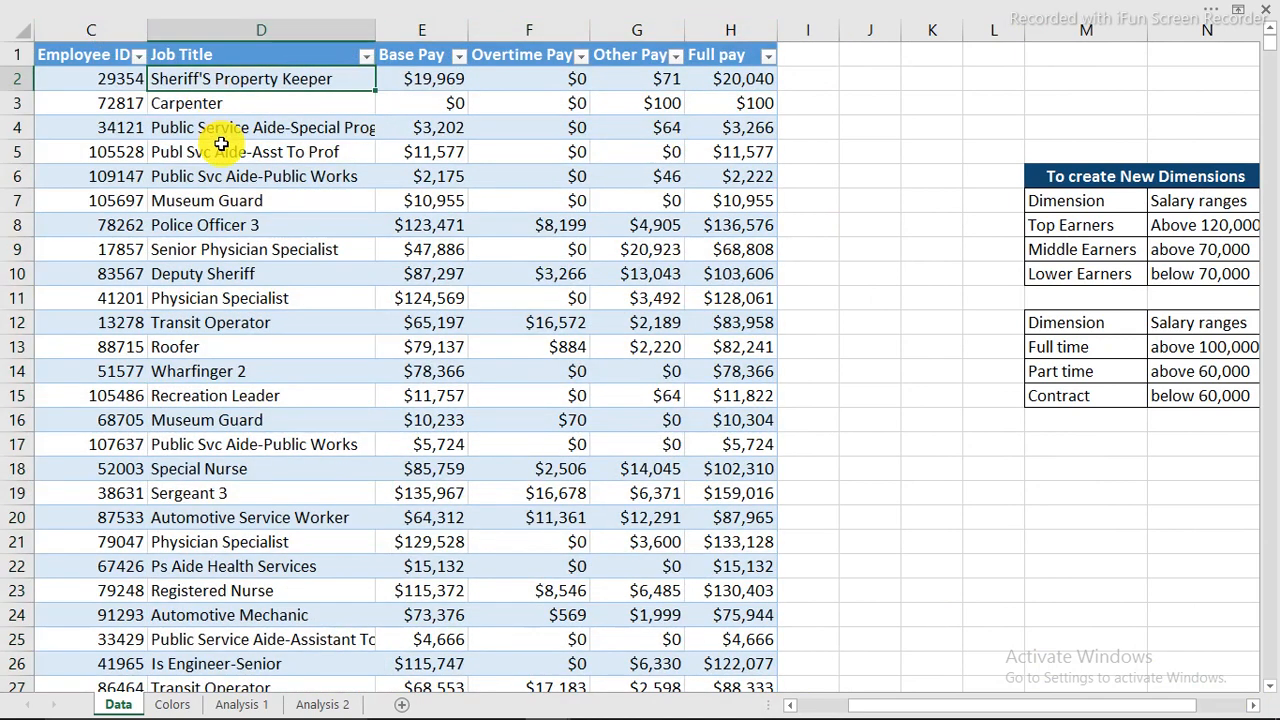
{"action": "left_click", "coordinate": [821, 57]}
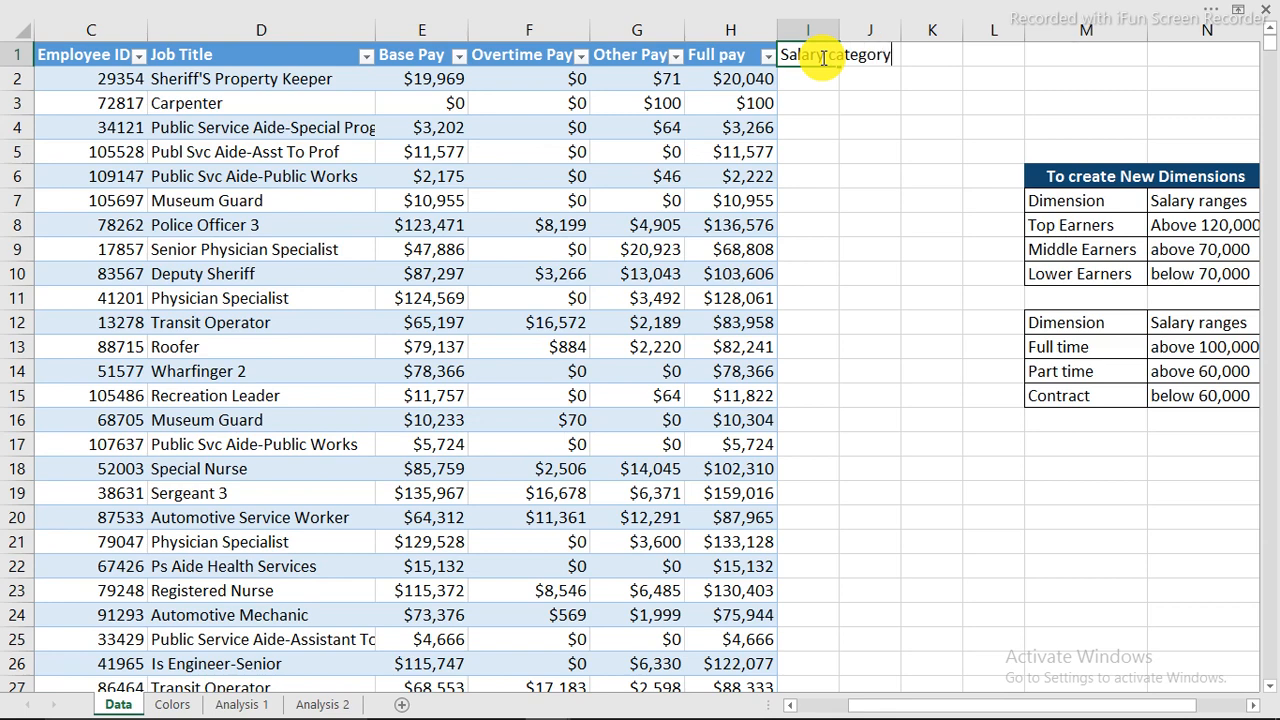
{"action": "key", "text": "Return"}
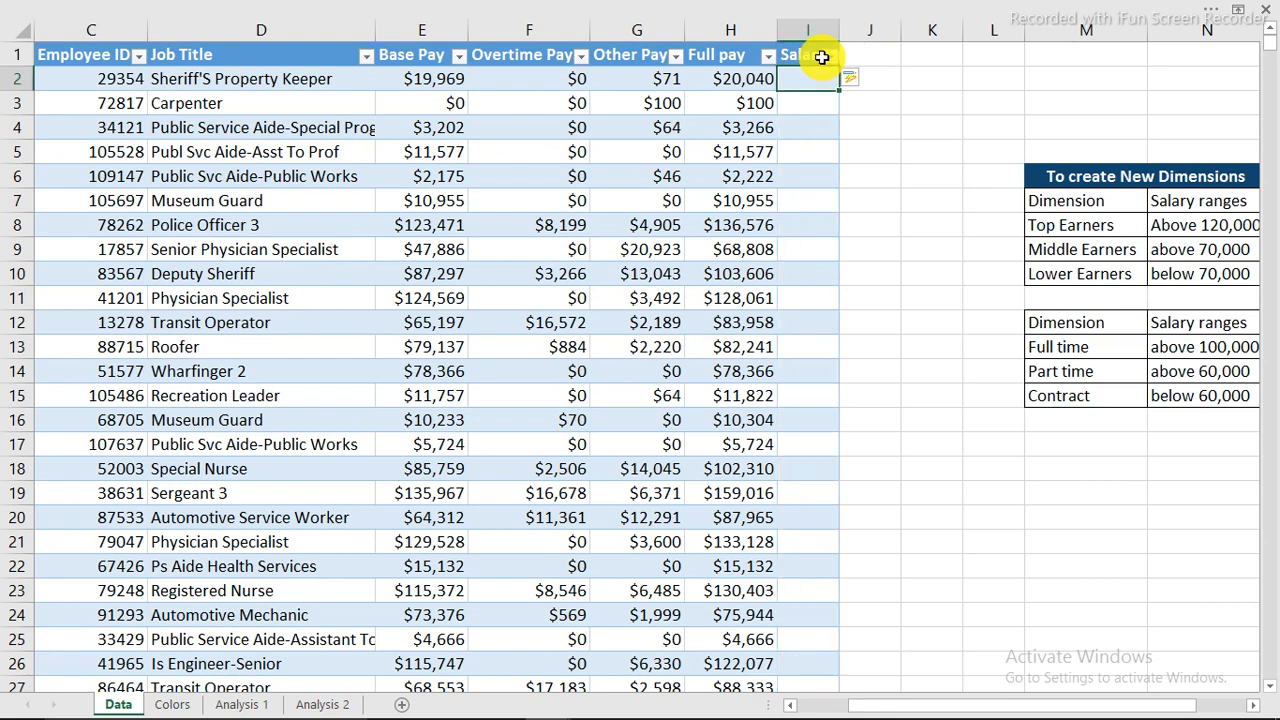
{"action": "double_click", "coordinate": [839, 31]}
Add a 'Job types' header in J1 and AutoFit column J.
{"action": "left_click", "coordinate": [950, 55]}
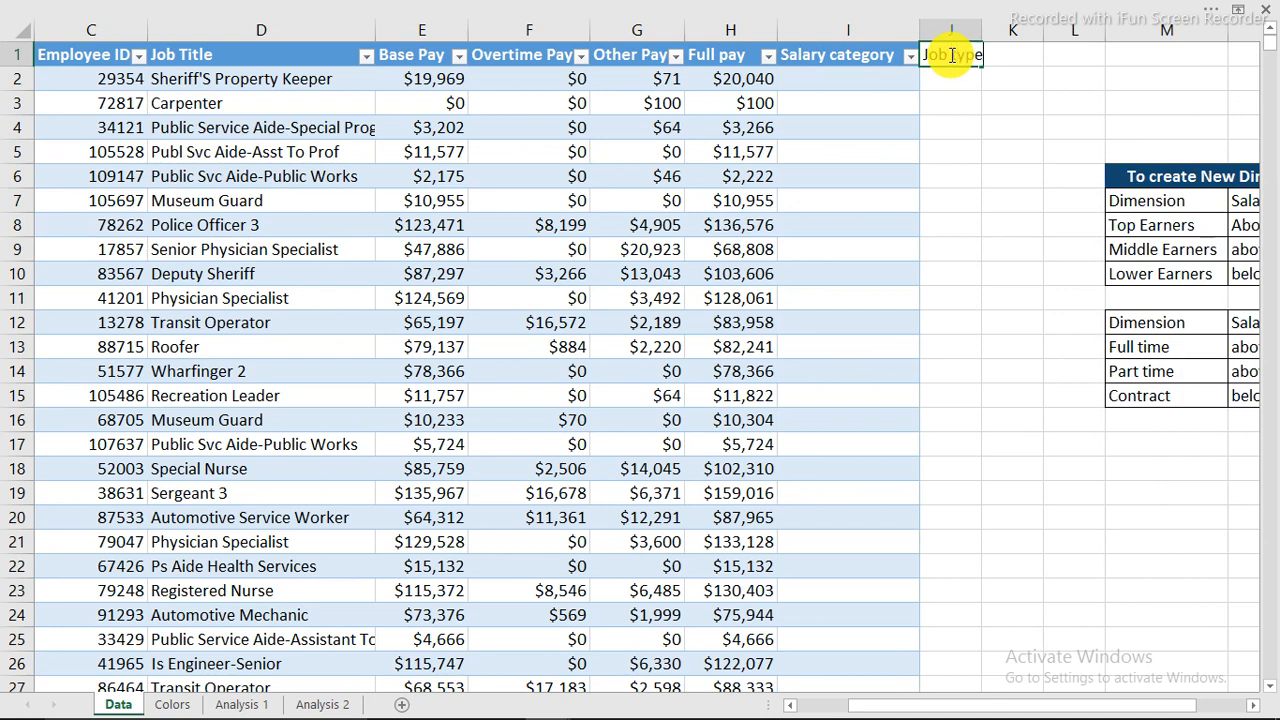
{"action": "key", "text": "Return"}
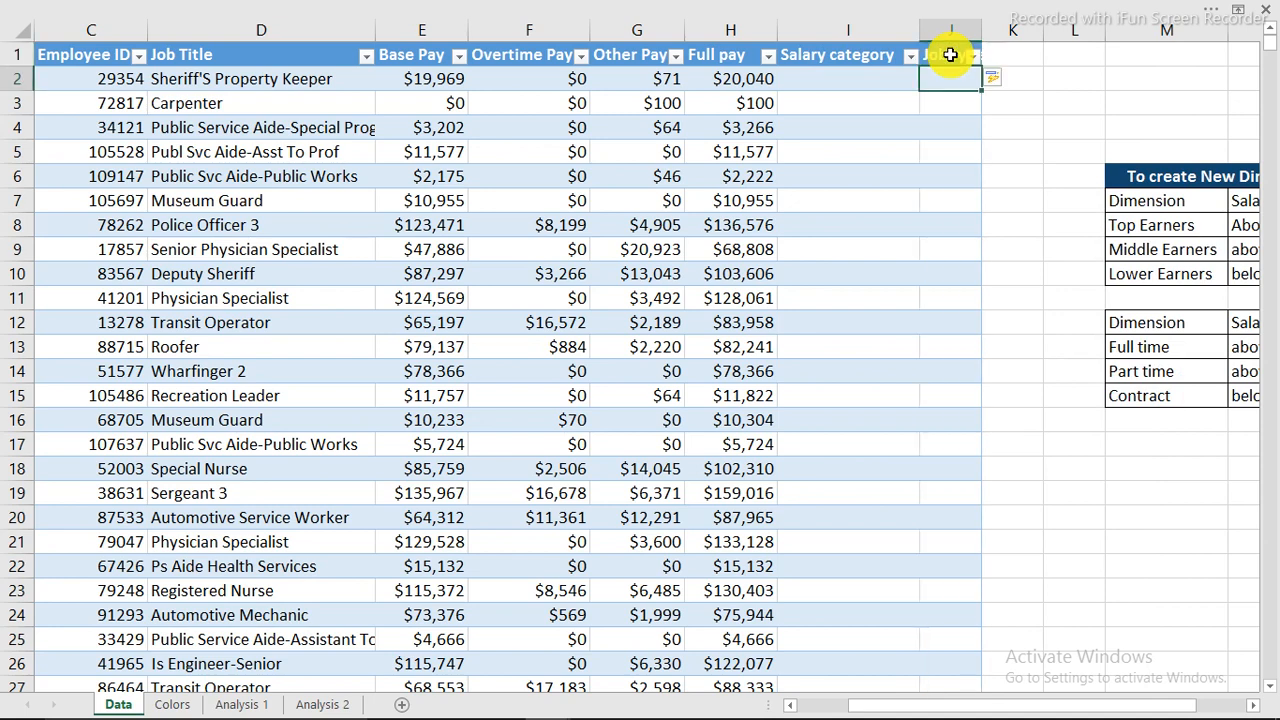
{"action": "double_click", "coordinate": [981, 22]}
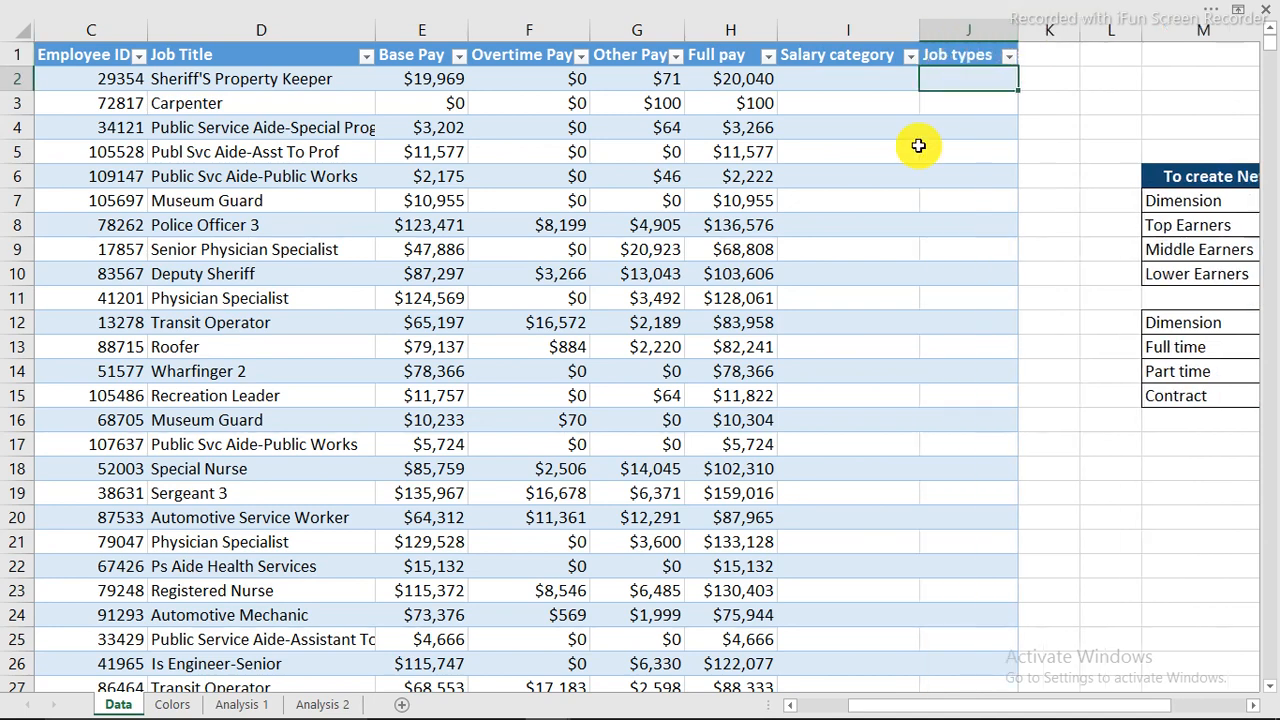
{"action": "left_click_drag", "start_coordinate": [1068, 708], "coordinate": [1116, 690]}
Review the Top Earners and Middle Earners salary ranges in the dimension table.
{"action": "left_click", "coordinate": [496, 80]}
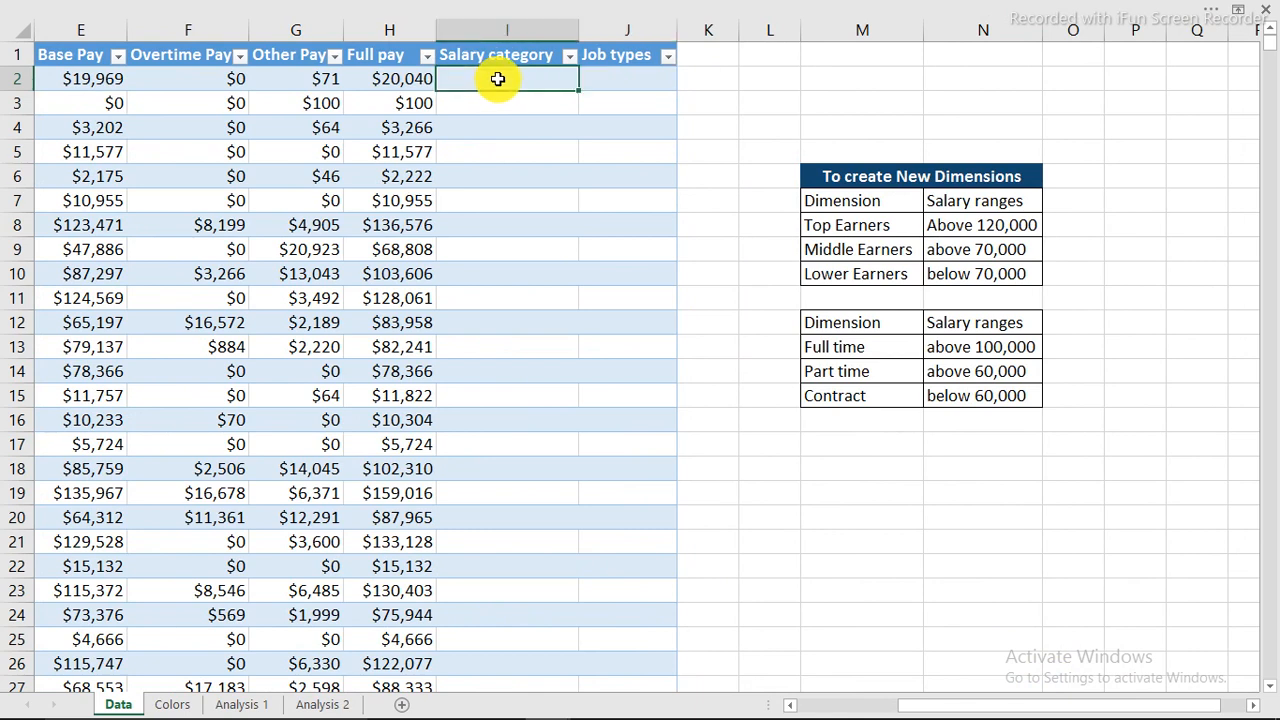
{"action": "left_click", "coordinate": [840, 226]}
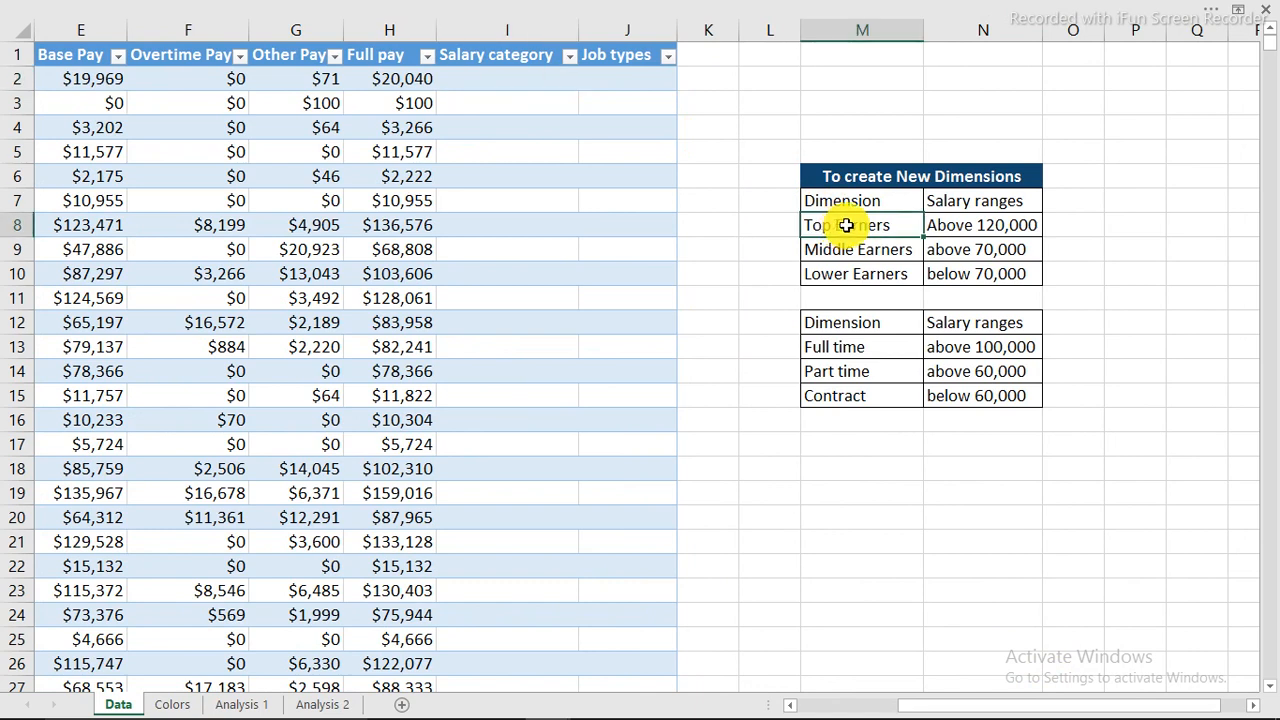
{"action": "left_click", "coordinate": [863, 250]}
Review the Lower Earners range and the Full time, Part time and Contract ranges.
{"action": "left_click", "coordinate": [860, 283]}
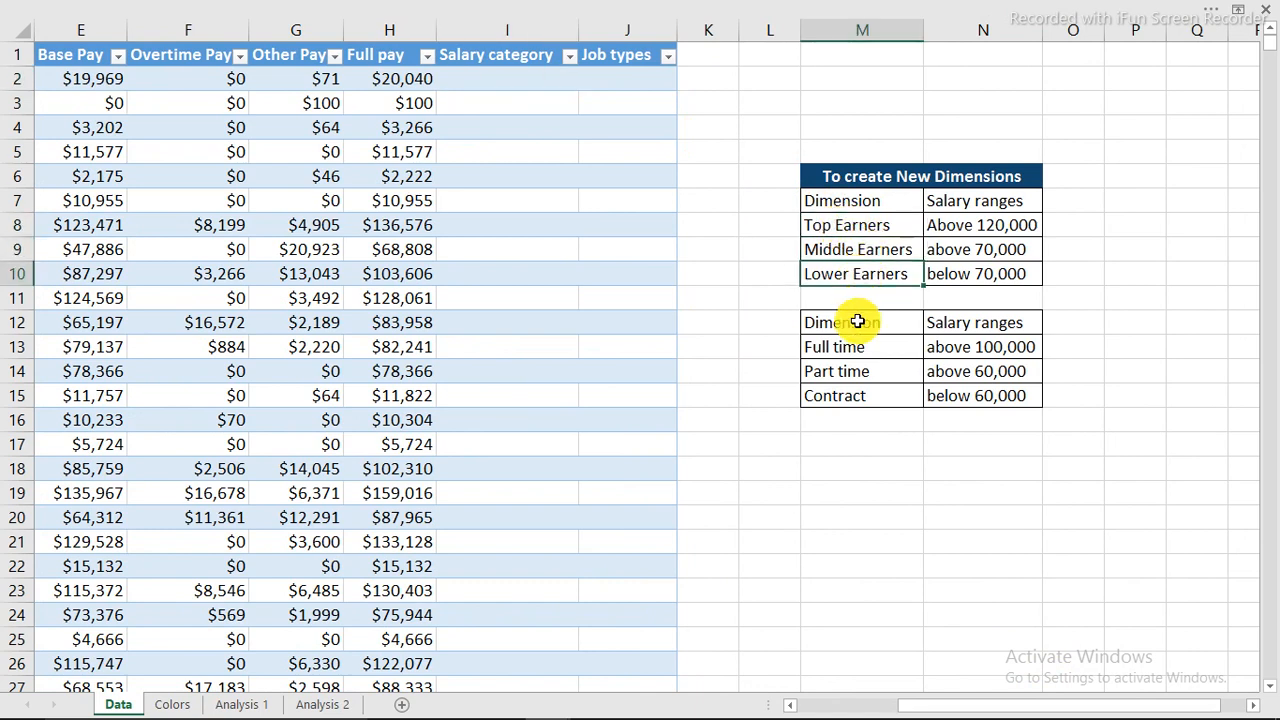
{"action": "left_click", "coordinate": [857, 323]}
{"action": "left_click", "coordinate": [860, 347]}
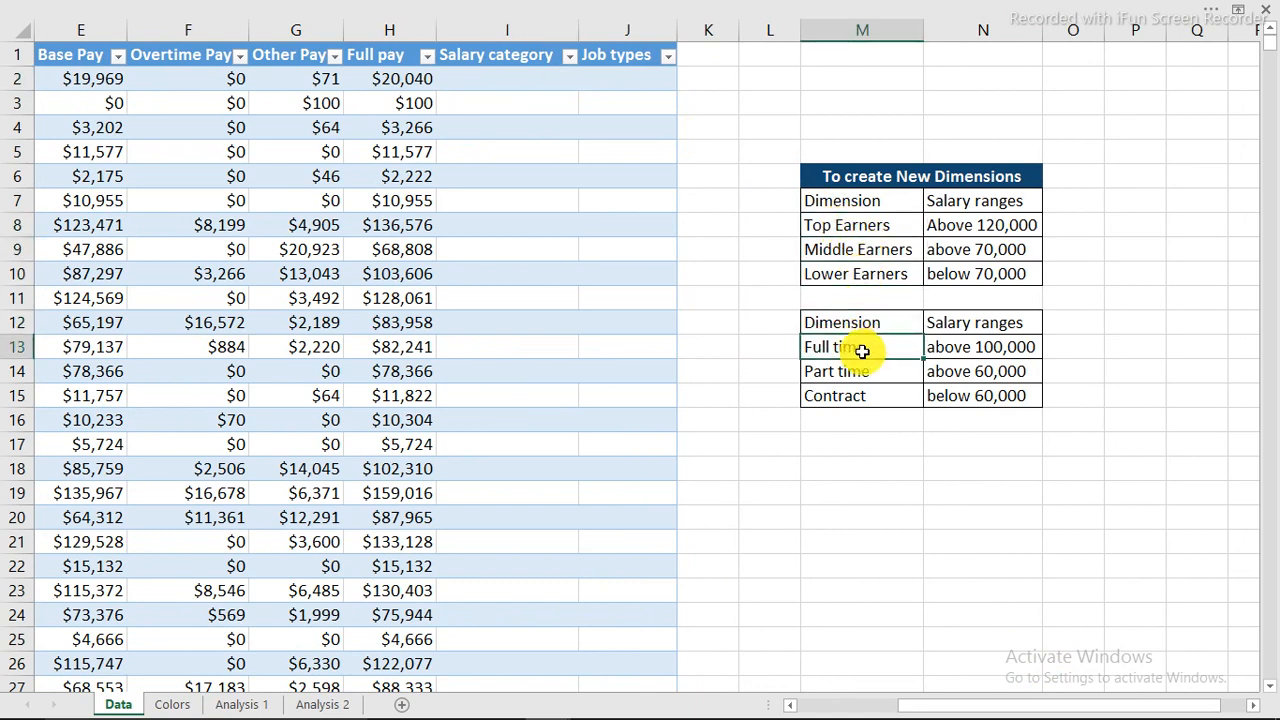
{"action": "left_click", "coordinate": [855, 369]}
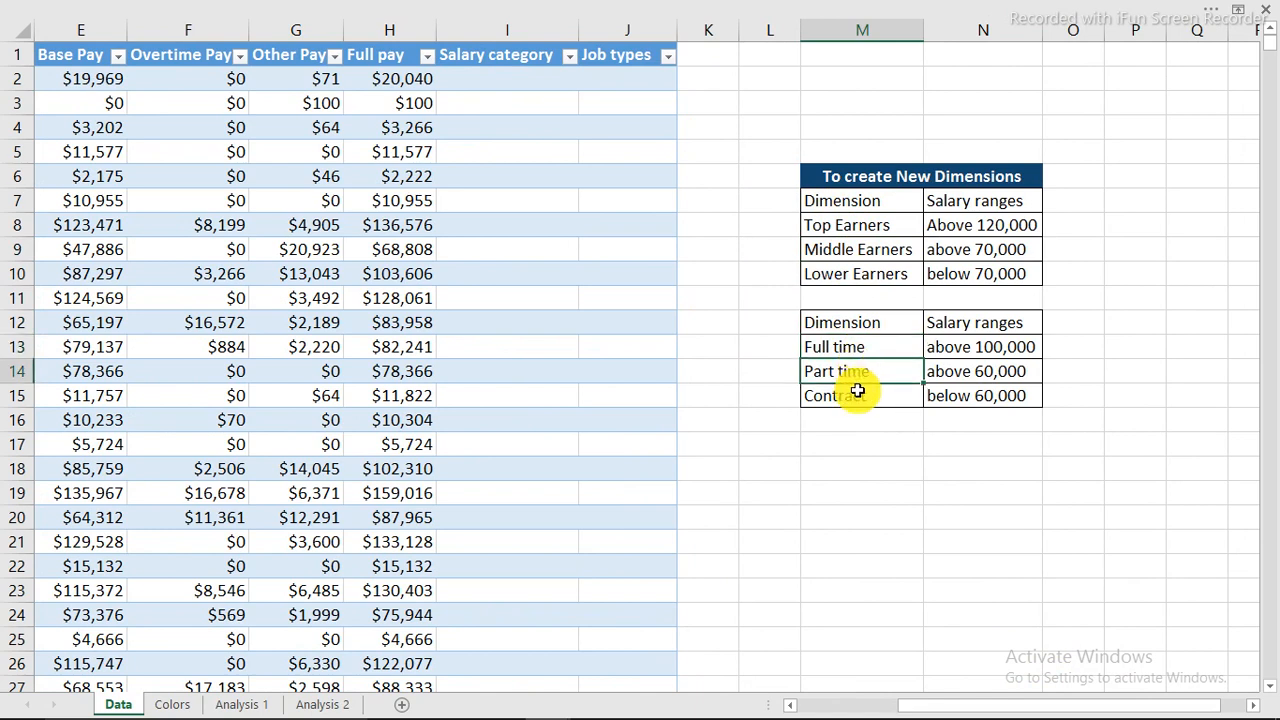
{"action": "left_click", "coordinate": [856, 394]}
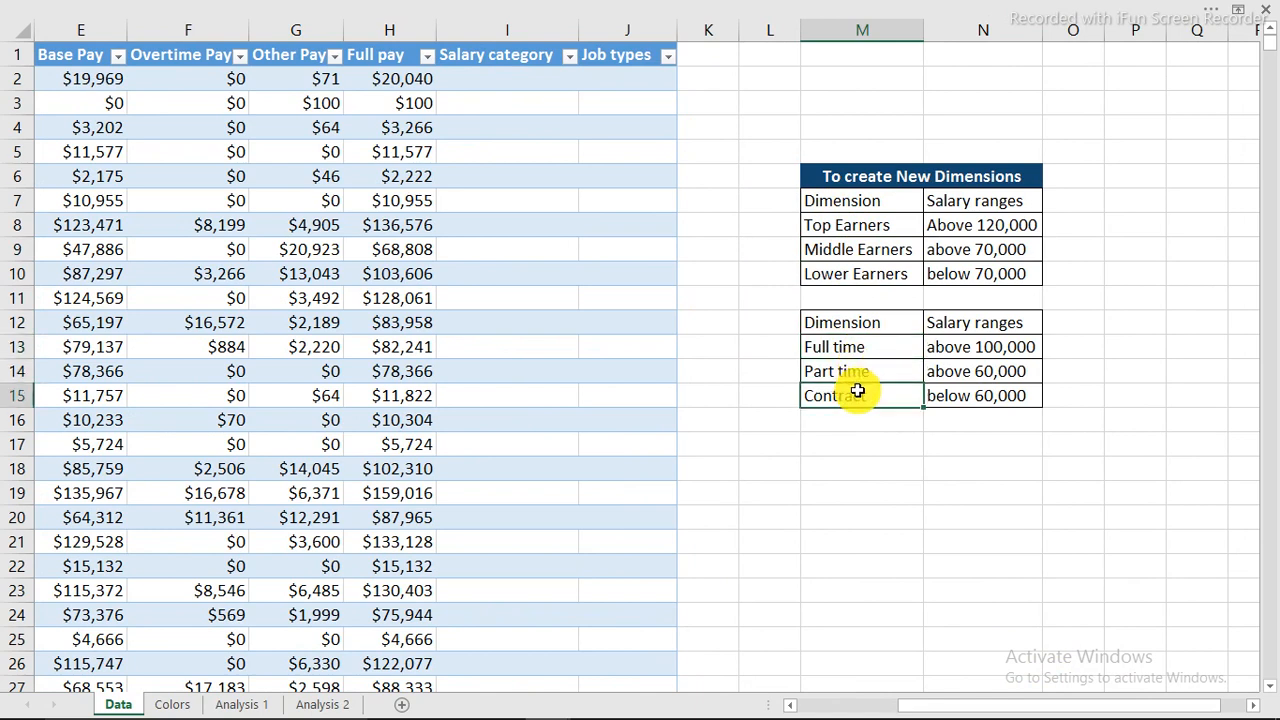
Begin an =IF( formula in I2, undoing an accidental column fill.
{"action": "left_click", "coordinate": [507, 78]}
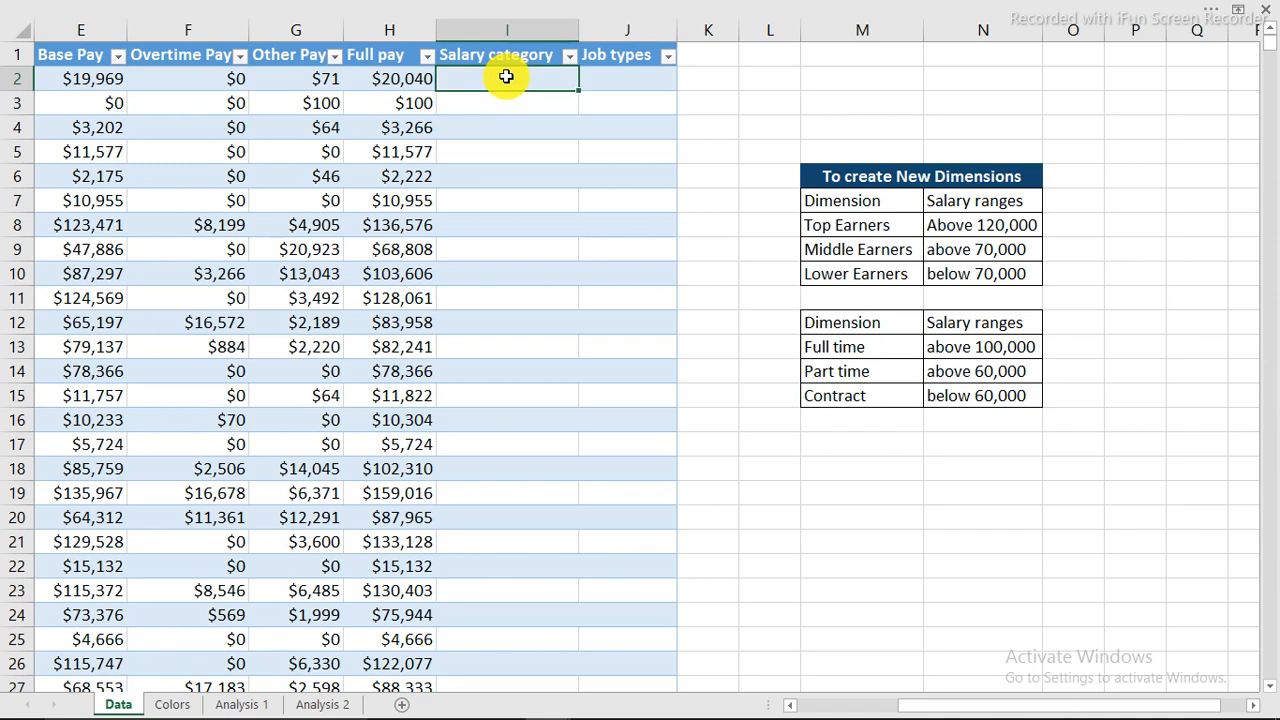
{"action": "type", "text": "=if"}
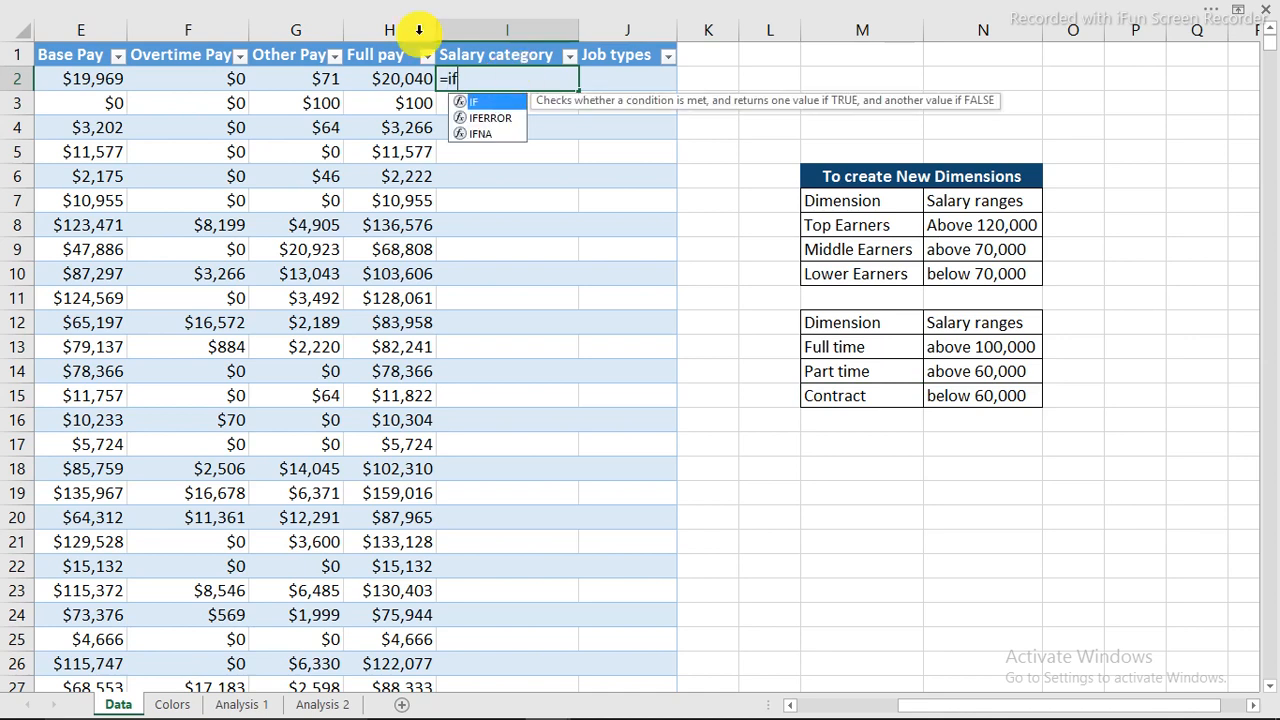
{"action": "left_click", "coordinate": [384, 78]}
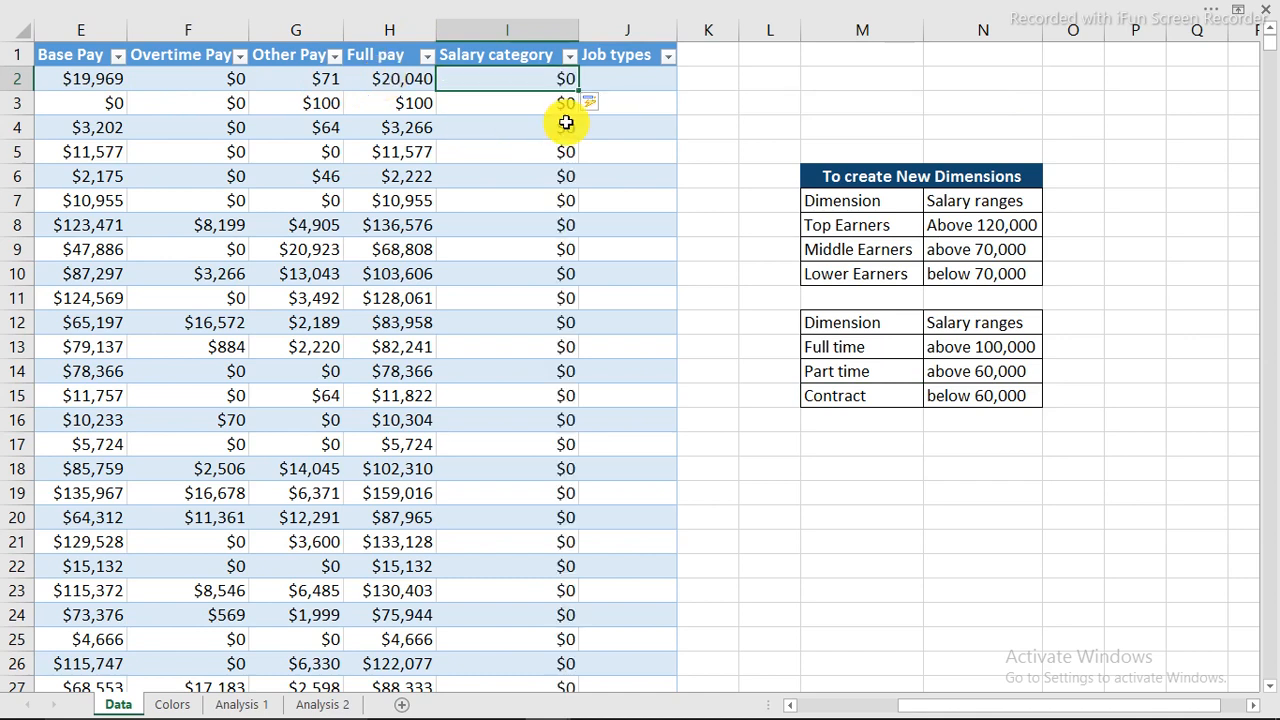
{"action": "key", "text": "ctrl+z"}
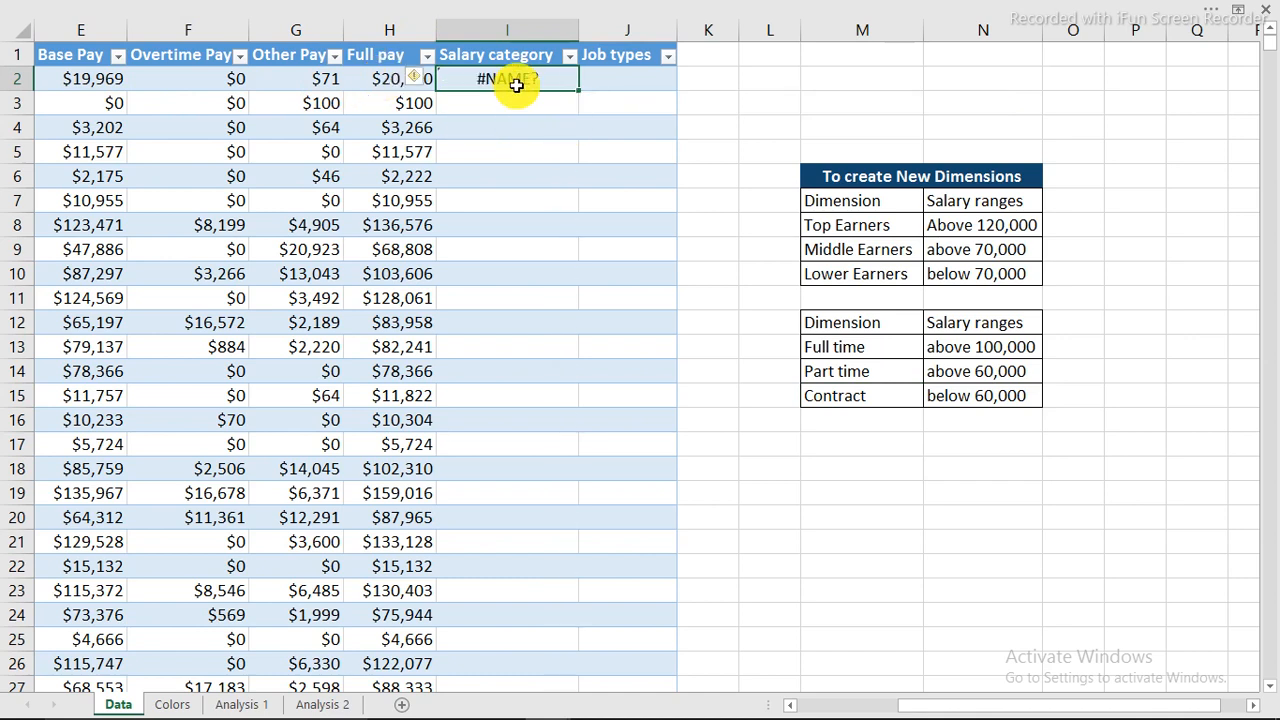
{"action": "type", "text": "=if"}
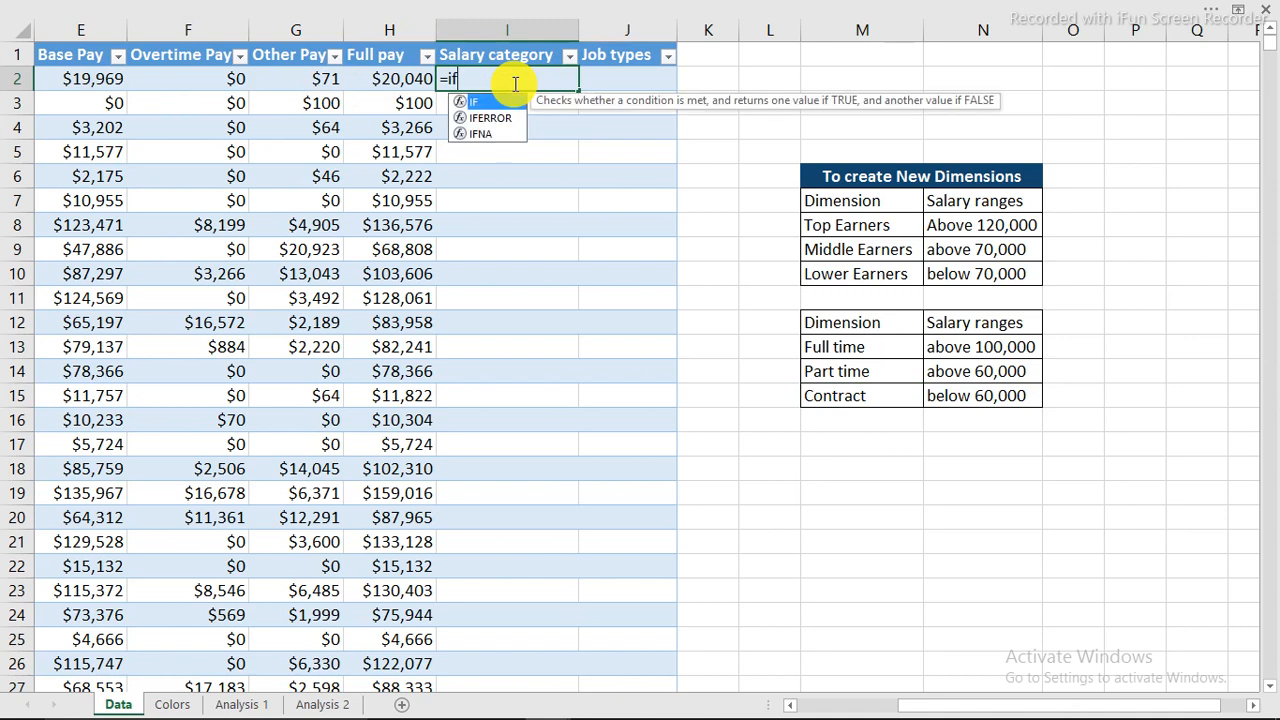
{"action": "key", "text": "Tab"}
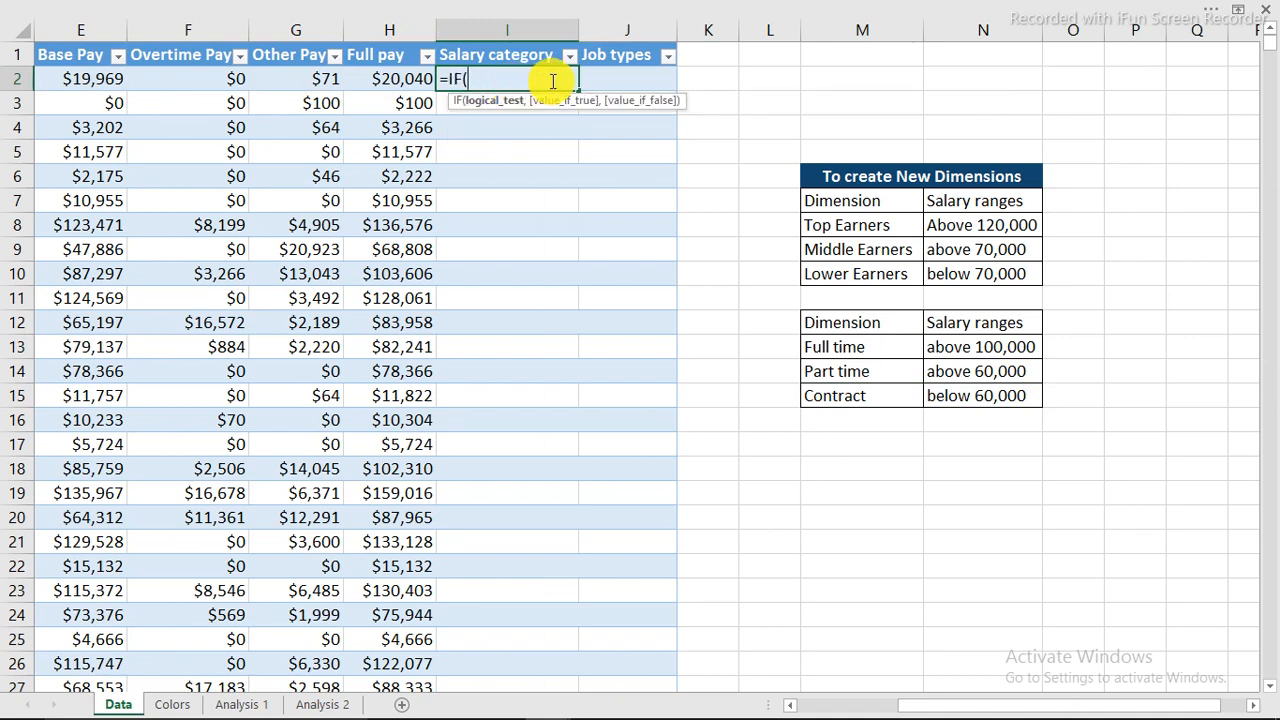
{"action": "left_click", "coordinate": [1109, 703]}
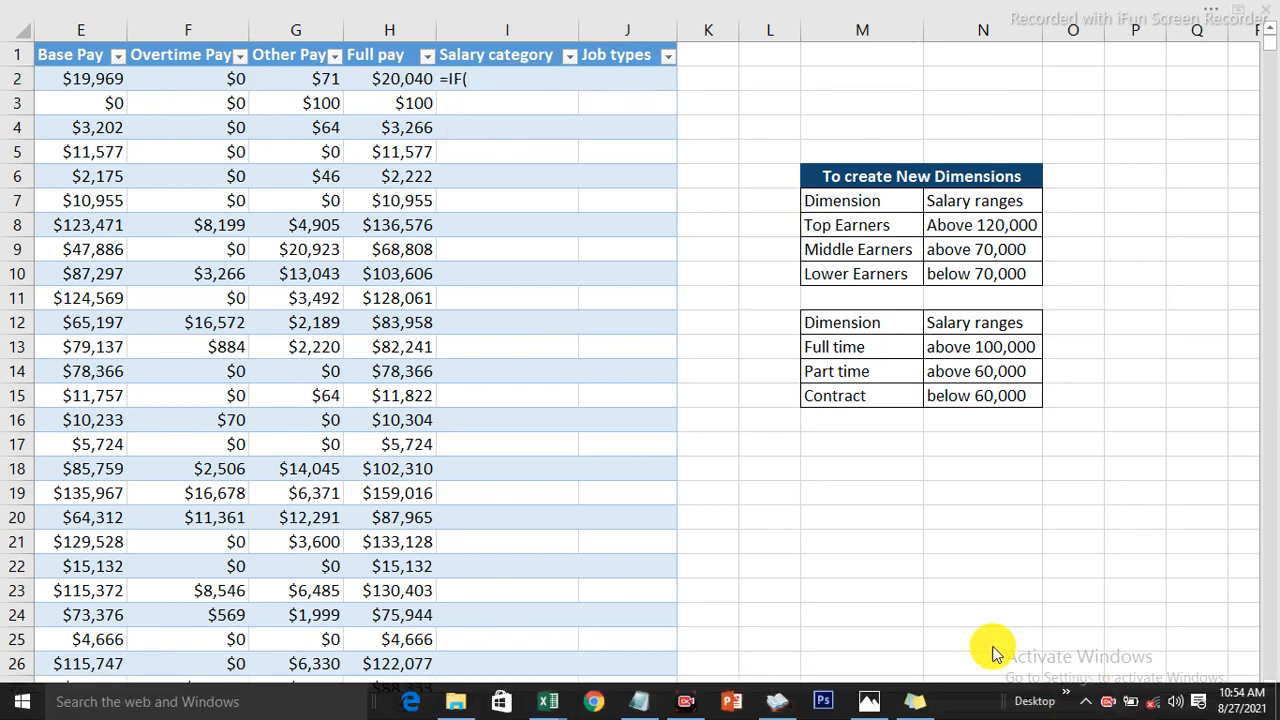
{"action": "left_click", "coordinate": [484, 80]}
Make the first IF test Full pay >= 120000, returning the Top Earners label in M8.
{"action": "left_click", "coordinate": [395, 79]}
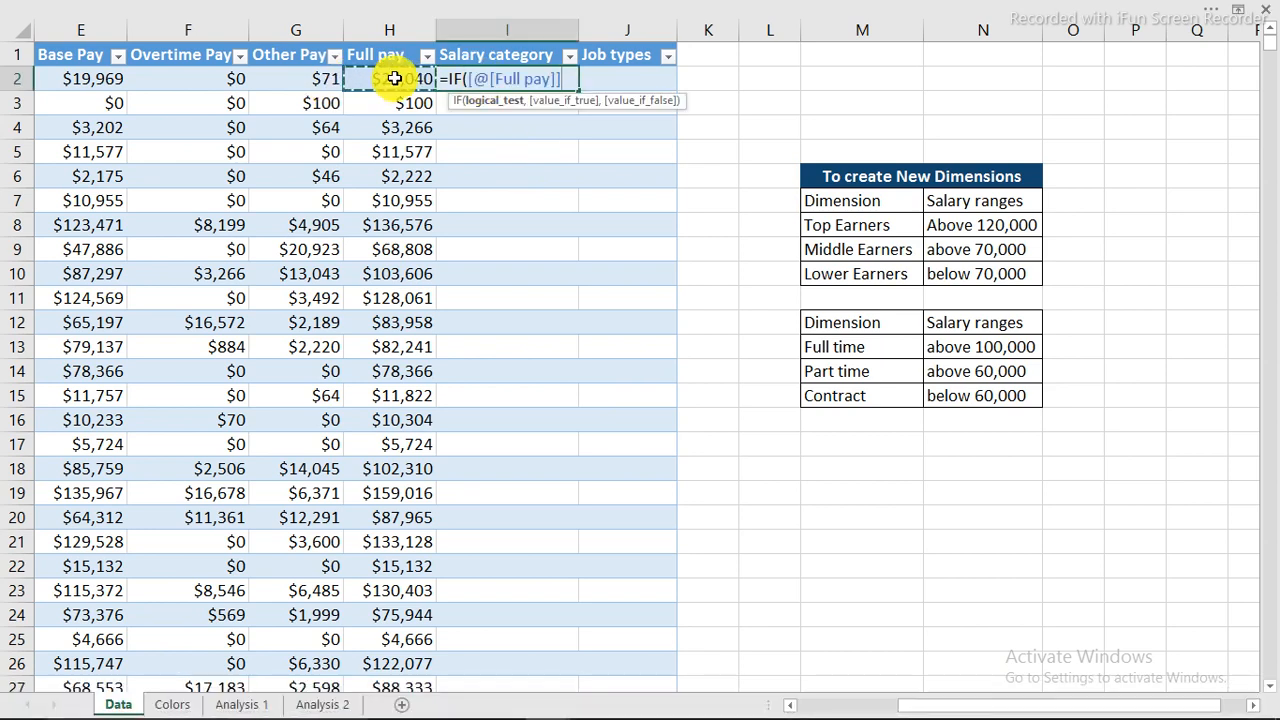
{"action": "type", "text": ">="}
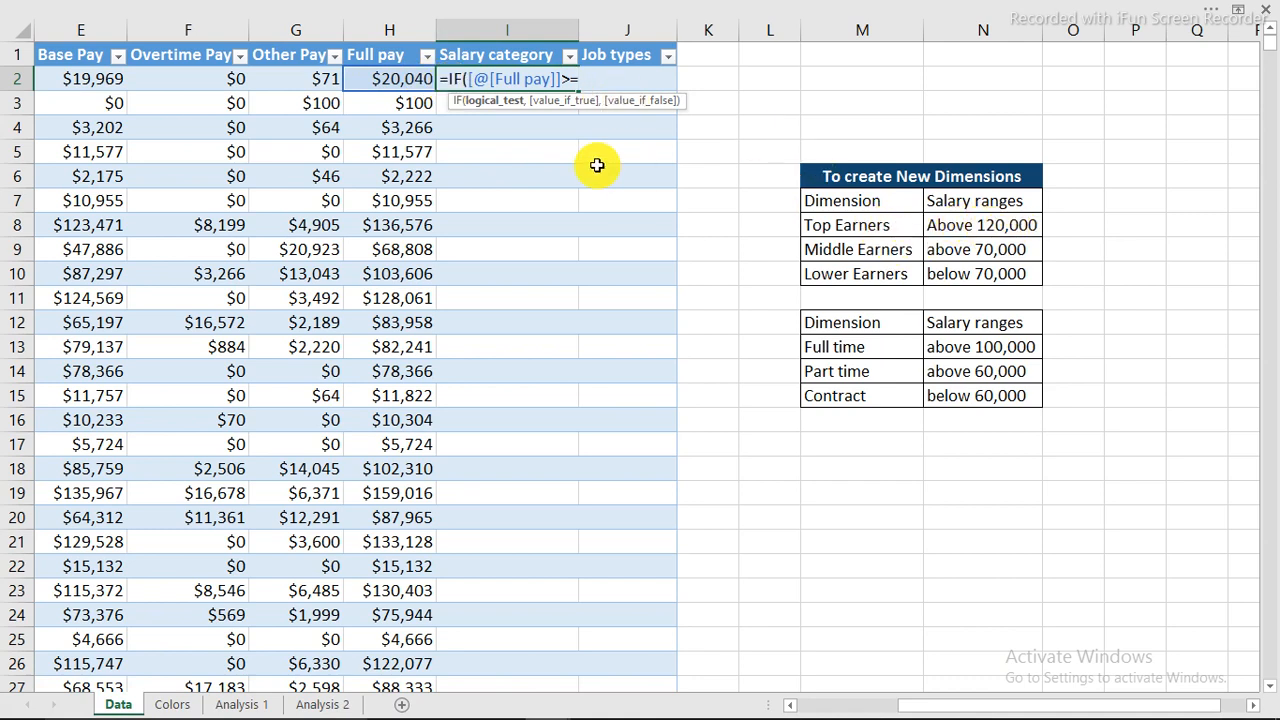
{"action": "type", "text": "120"}
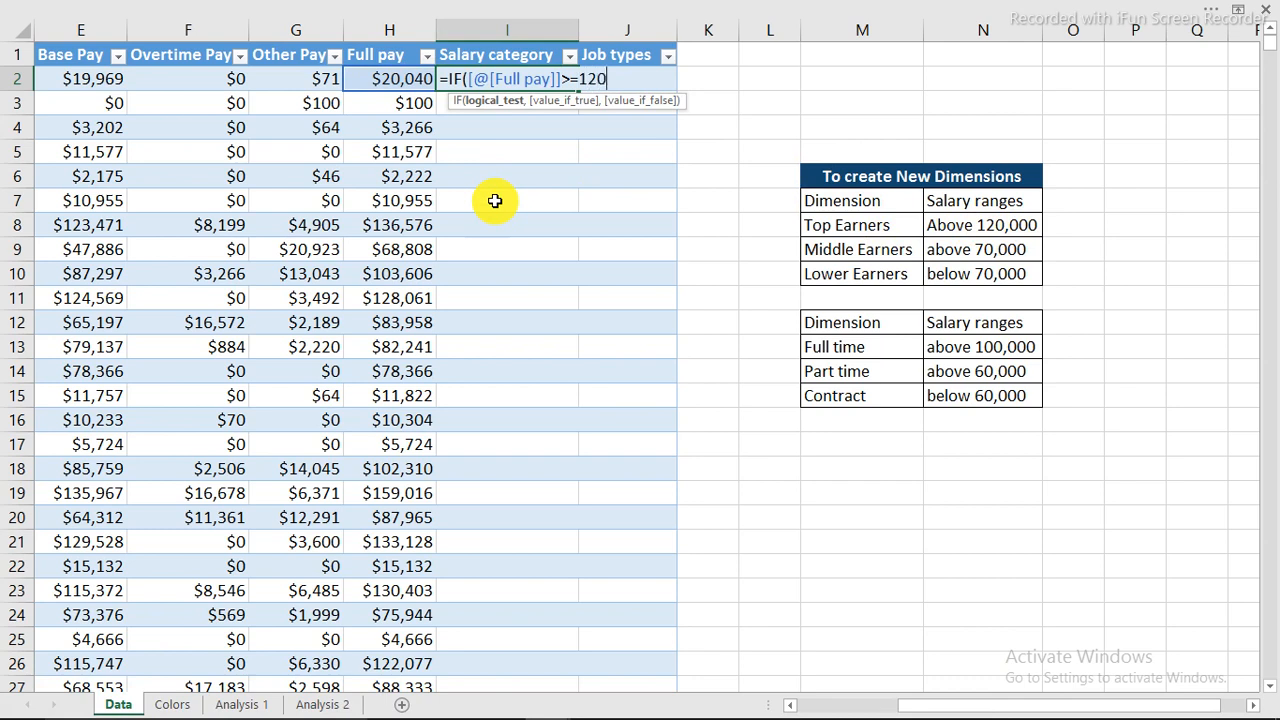
{"action": "type", "text": "000,"}
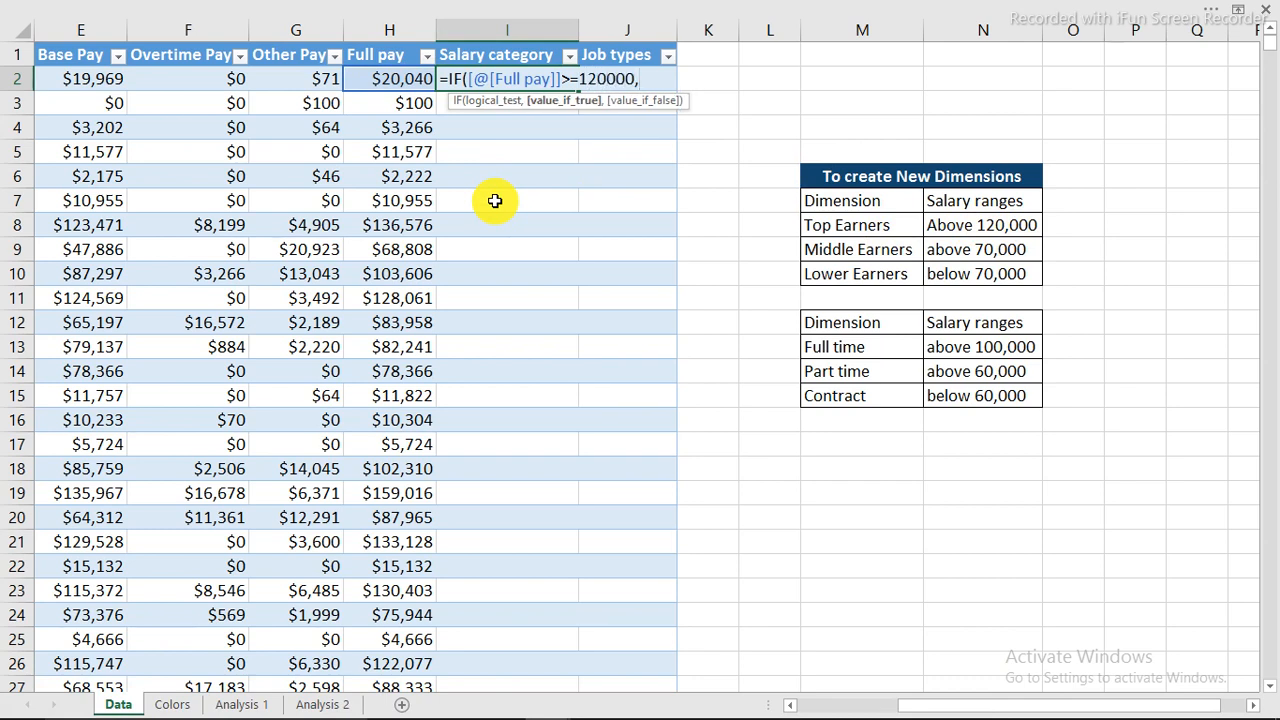
{"action": "left_click", "coordinate": [865, 226]}
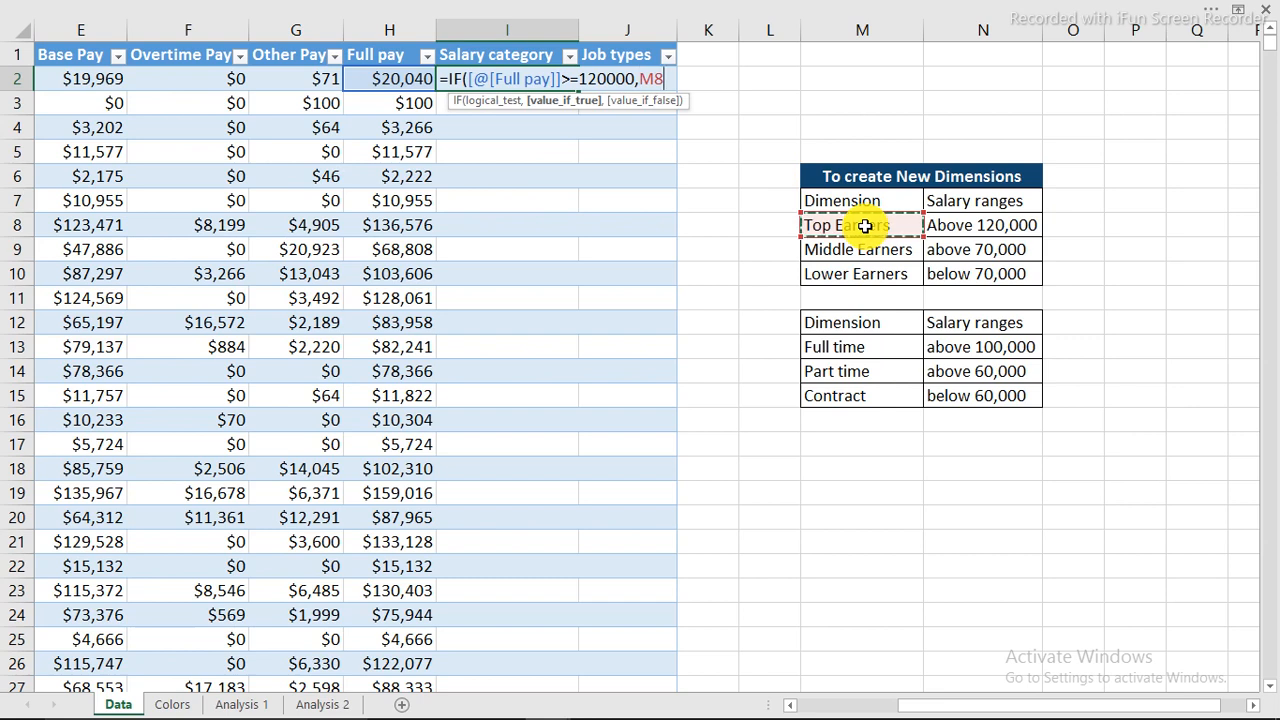
Nest a second IF returning Middle Earners (M9) when Full pay exceeds 70000.
{"action": "type", "text": ","}
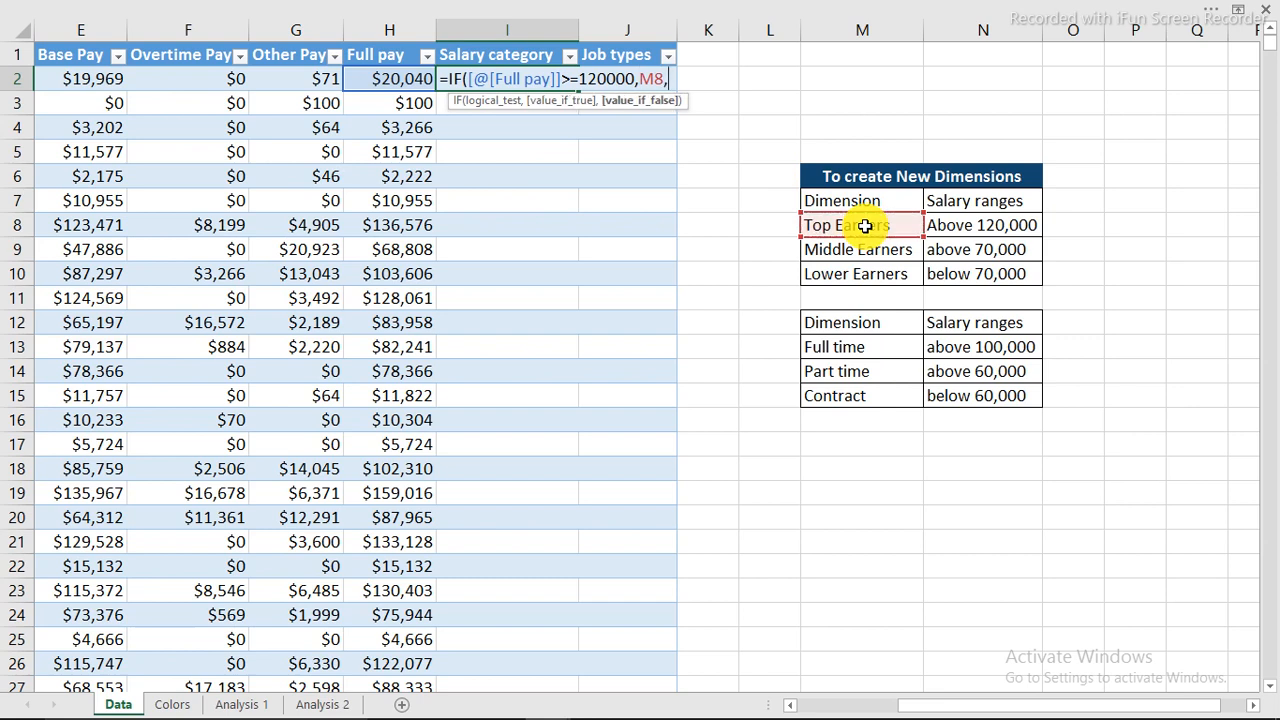
{"action": "type", "text": "if"}
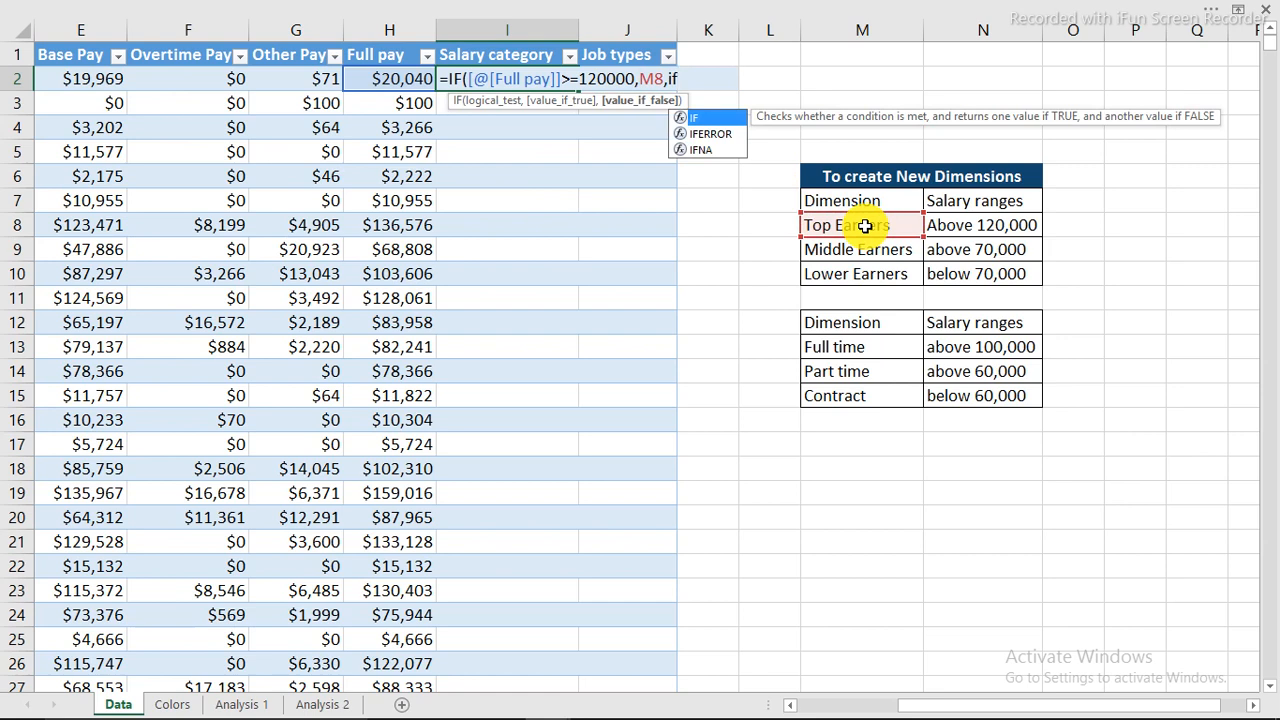
{"action": "key", "text": "Tab"}
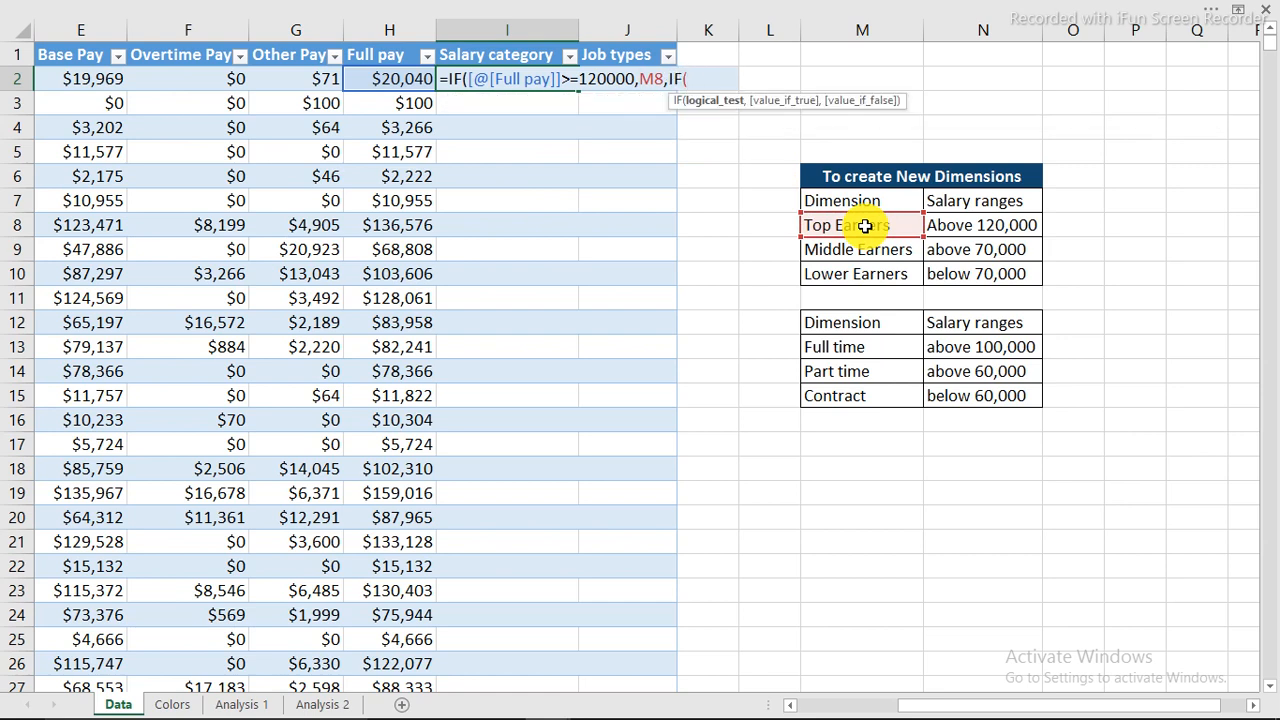
{"action": "left_click", "coordinate": [395, 78]}
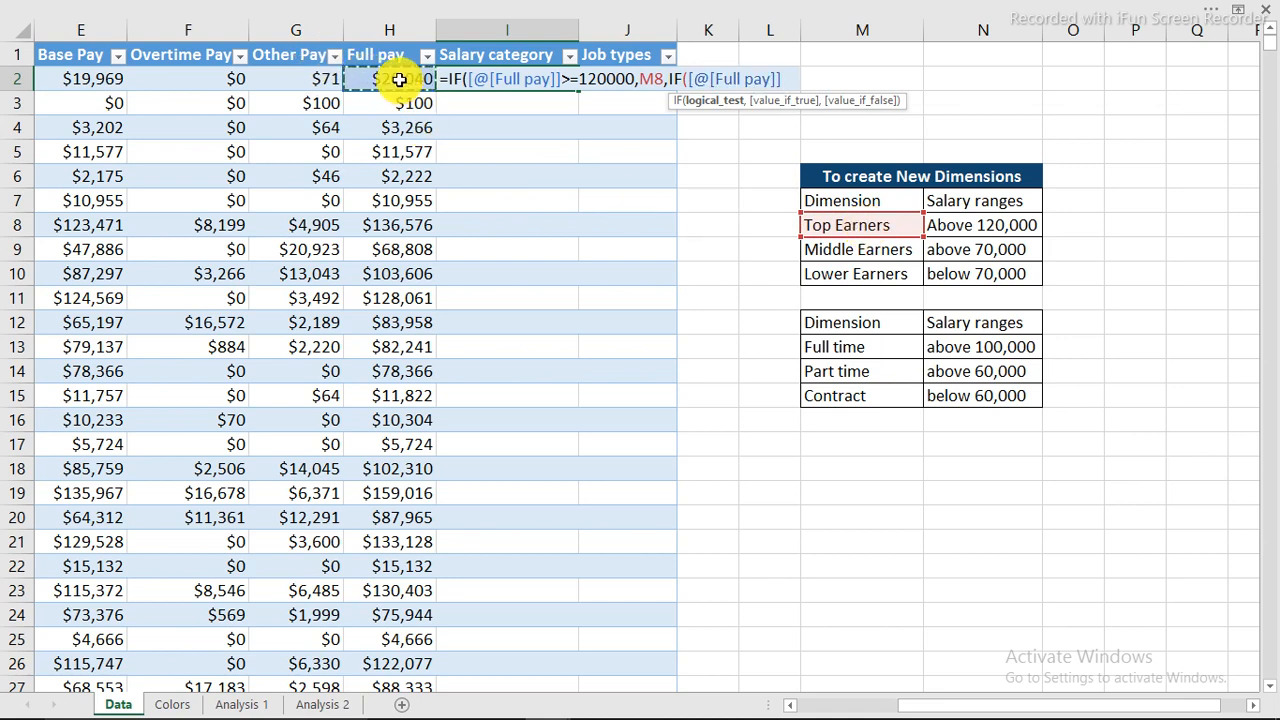
{"action": "type", "text": ">"}
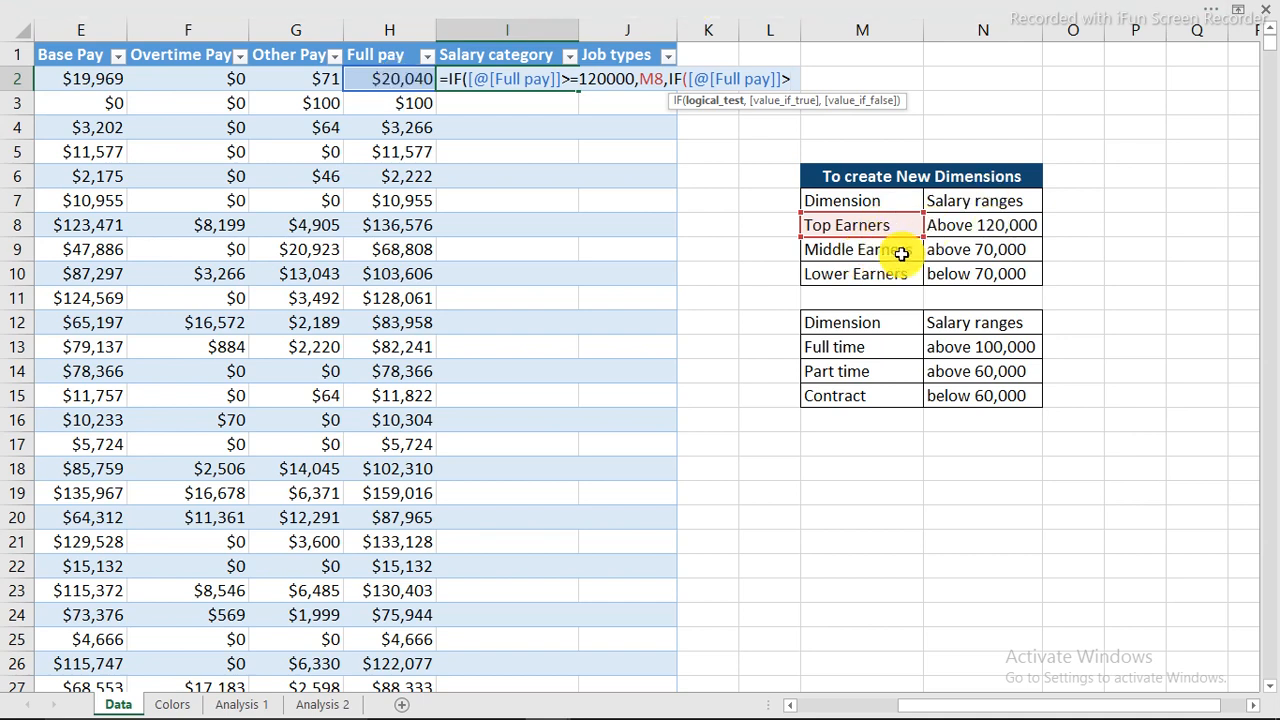
{"action": "type", "text": "7"}
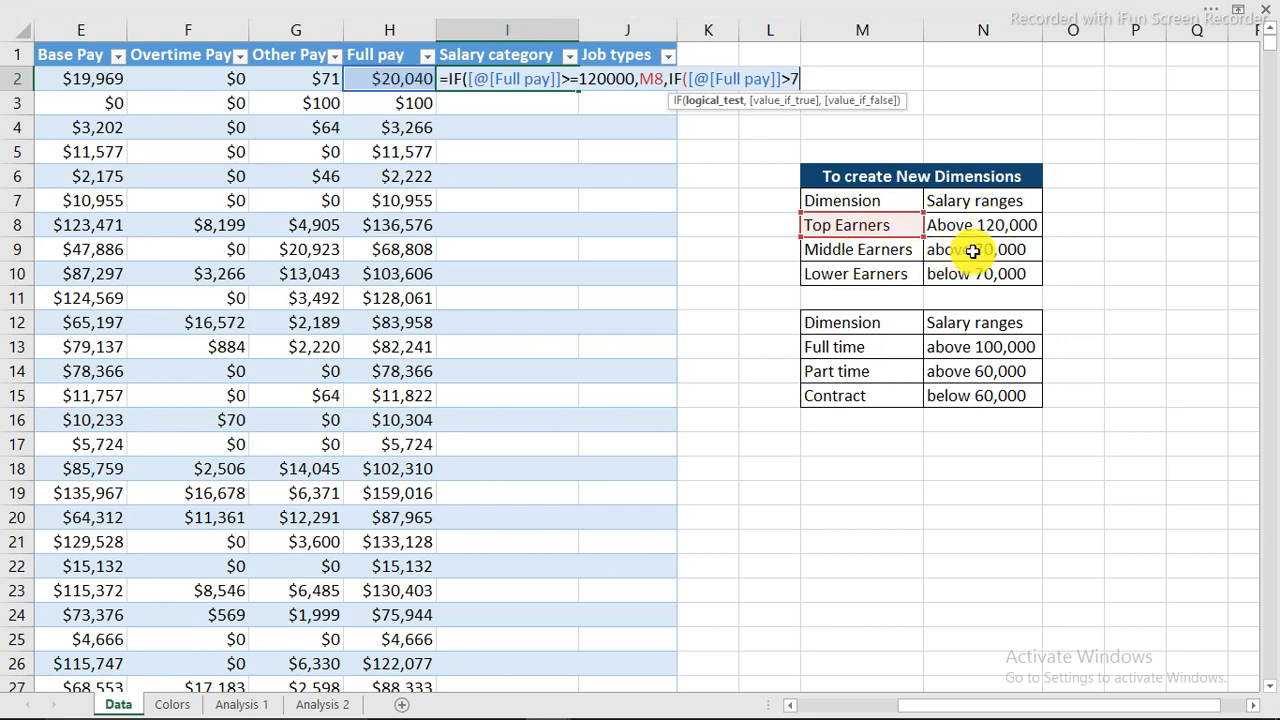
{"action": "type", "text": "0000"}
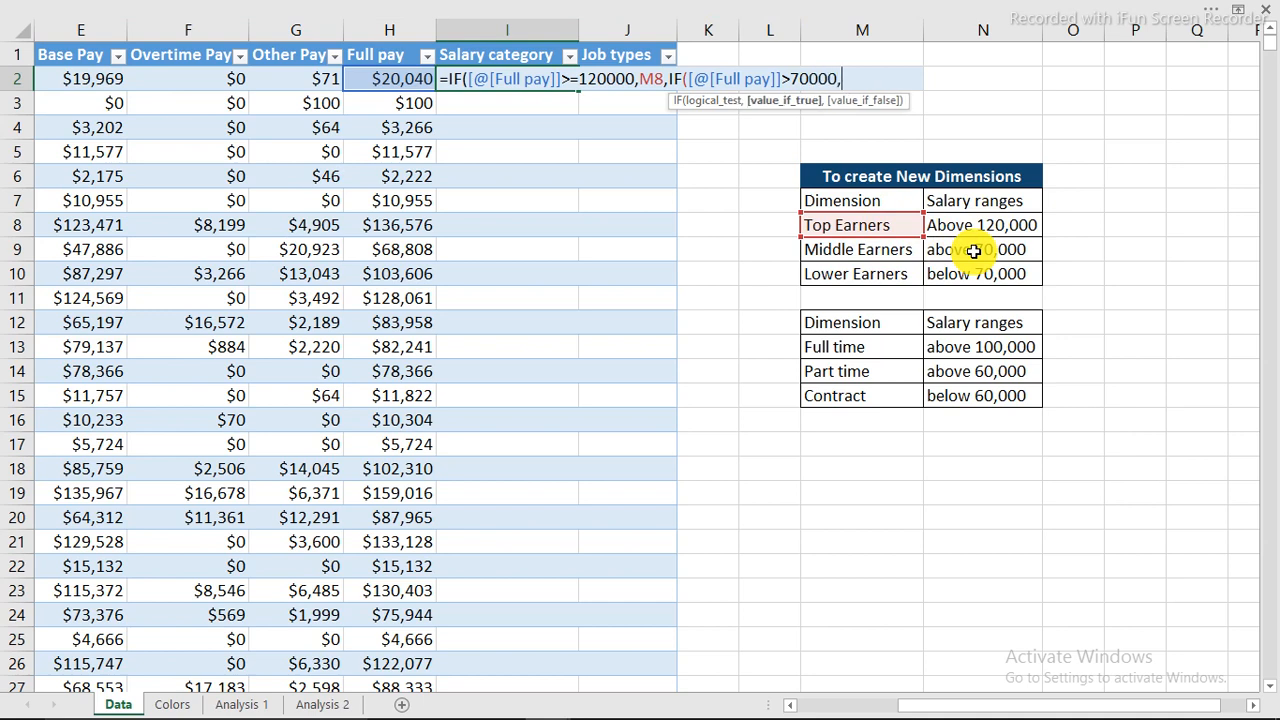
{"action": "type", "text": ","}
{"action": "left_click", "coordinate": [882, 253]}
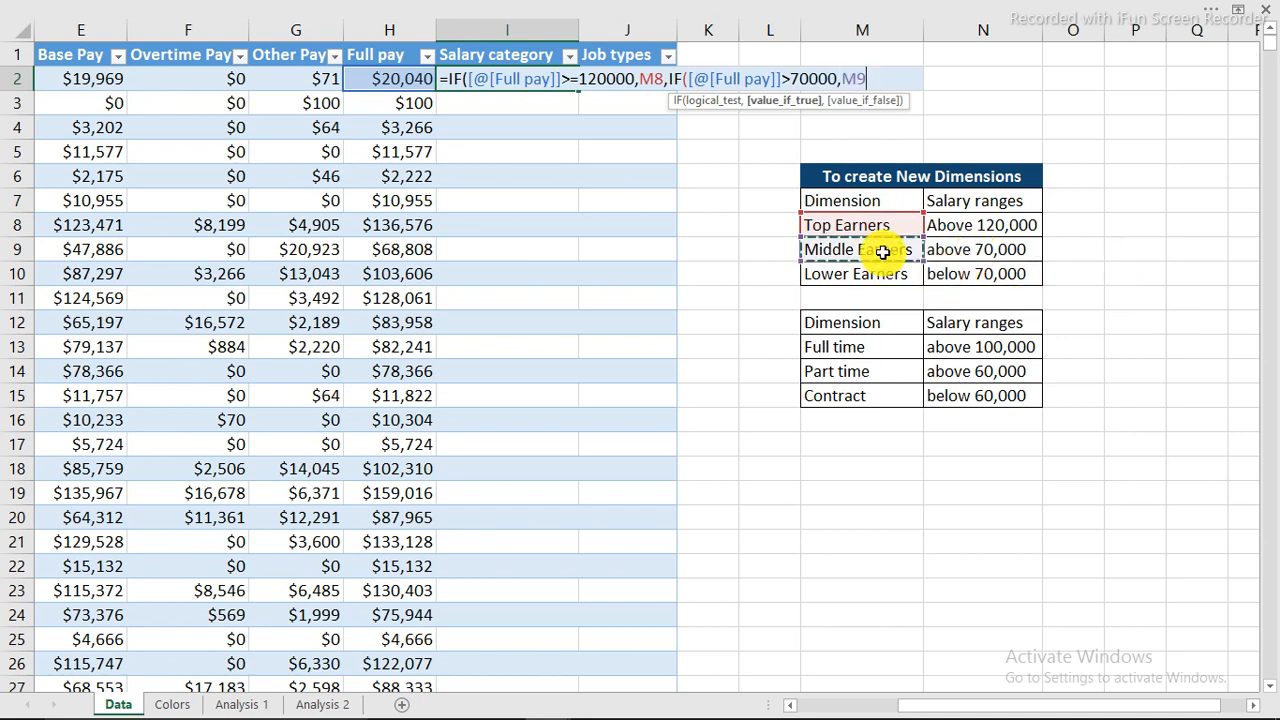
Add a third IF returning Lower Earners (M10) below 70000, else blank, and commit.
{"action": "type", "text": ","}
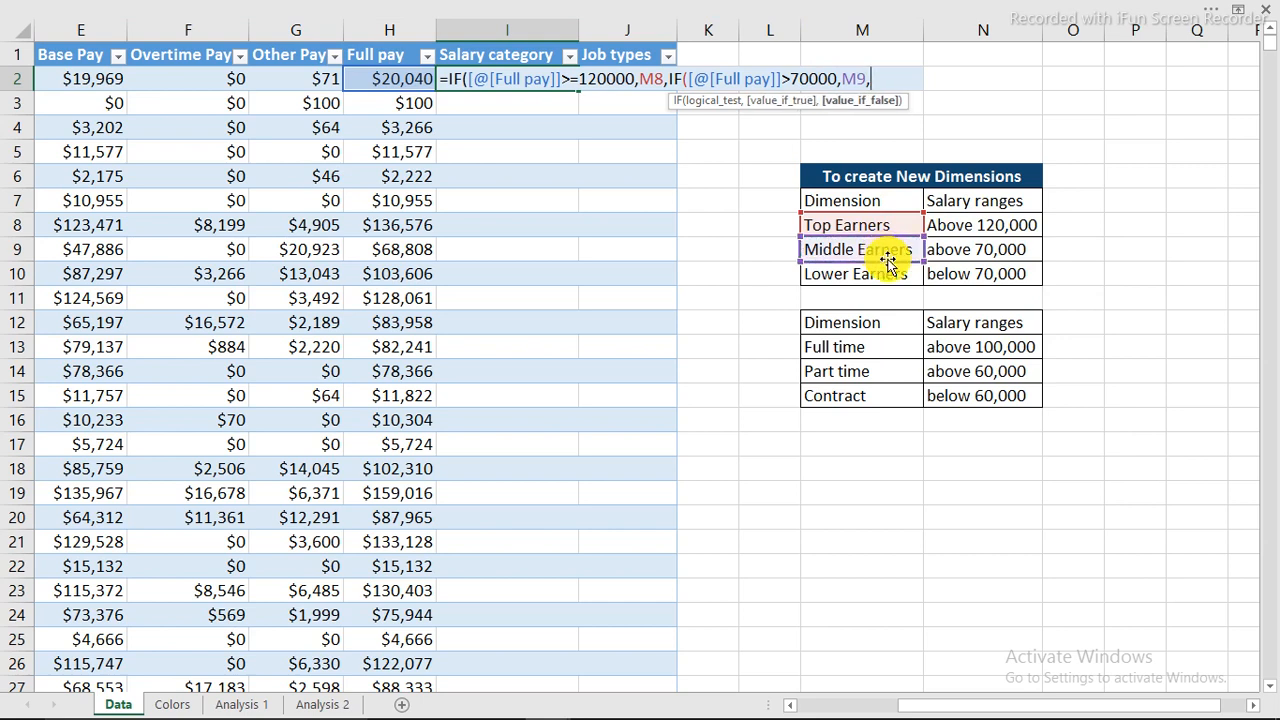
{"action": "type", "text": "if"}
{"action": "key", "text": "Tab"}
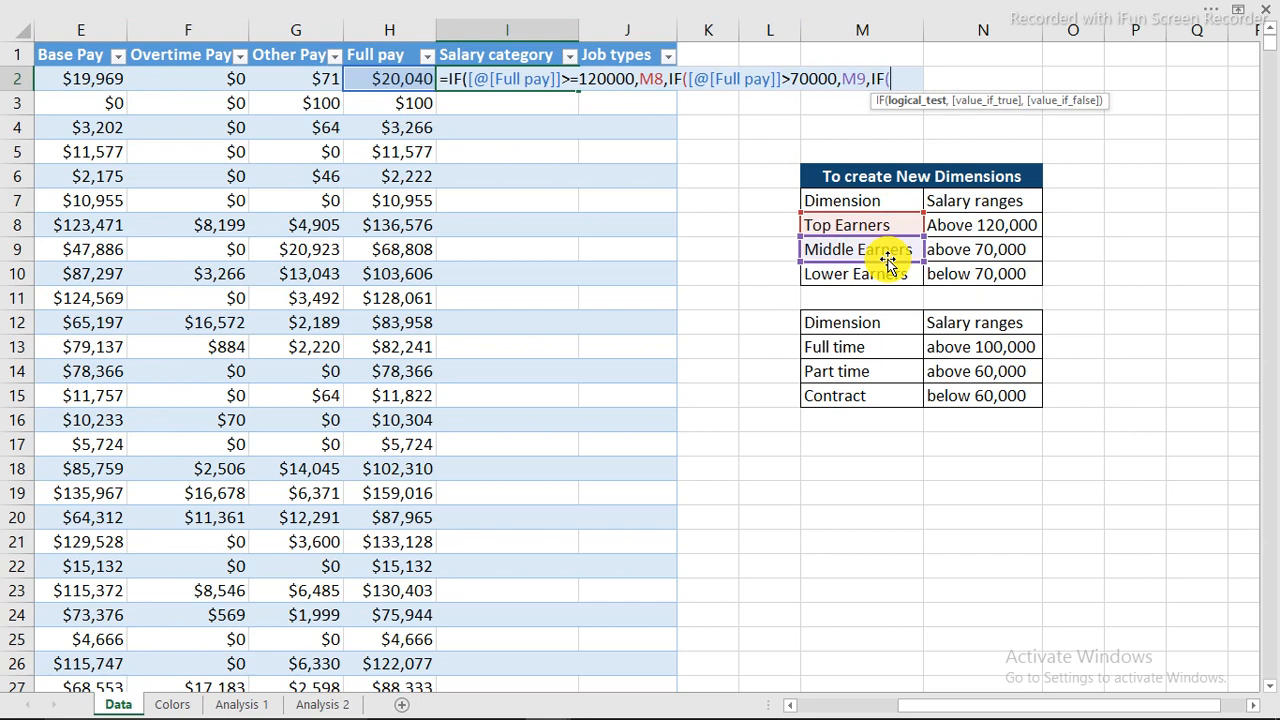
{"action": "left_click", "coordinate": [402, 82]}
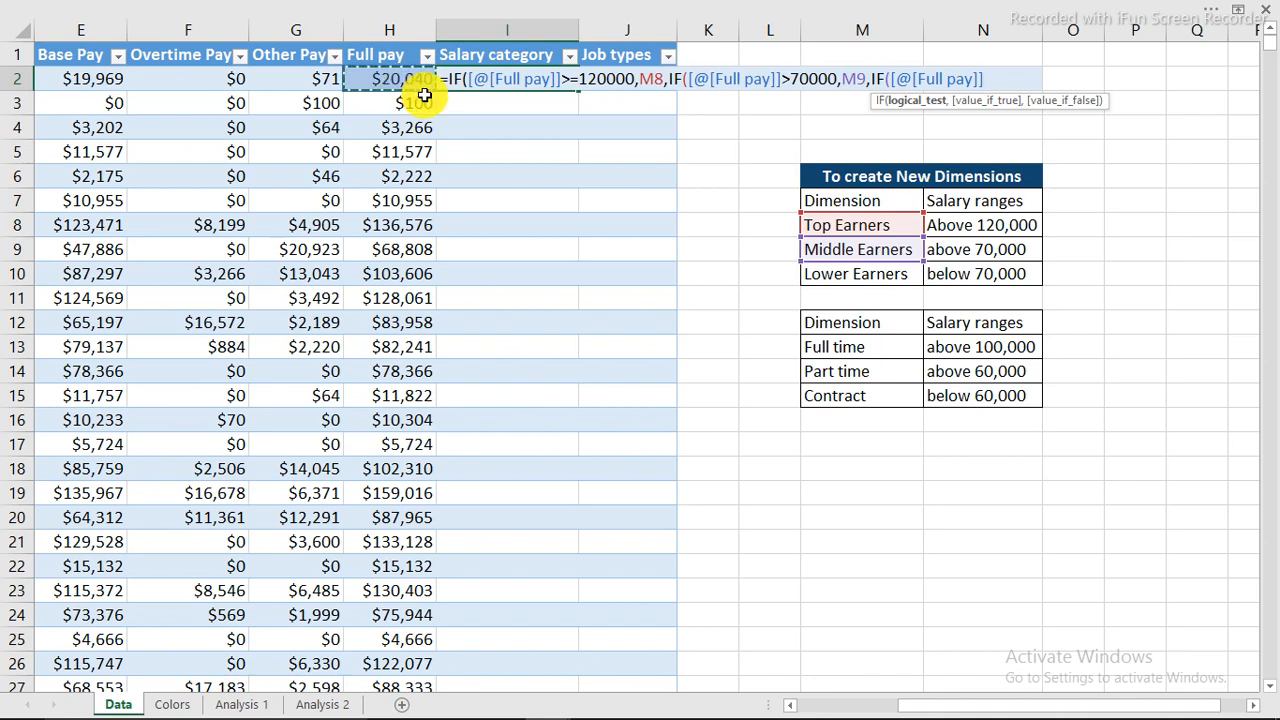
{"action": "type", "text": "<70000"}
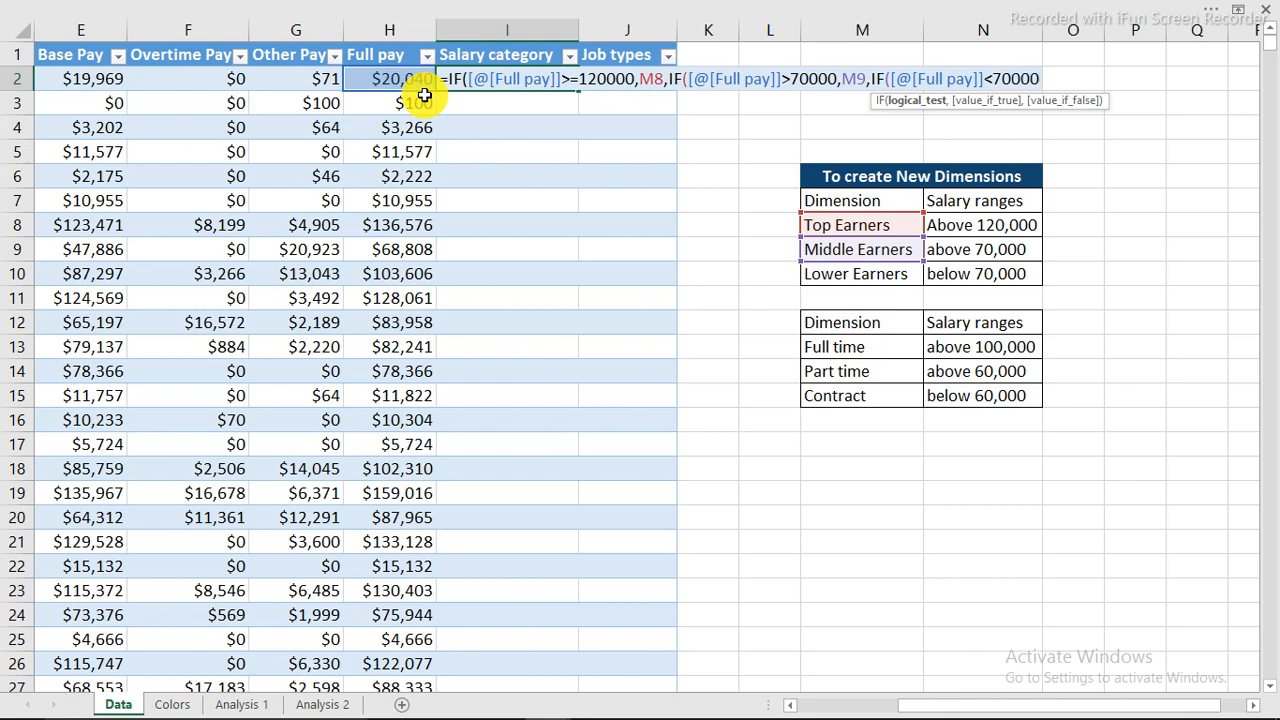
{"action": "type", "text": ","}
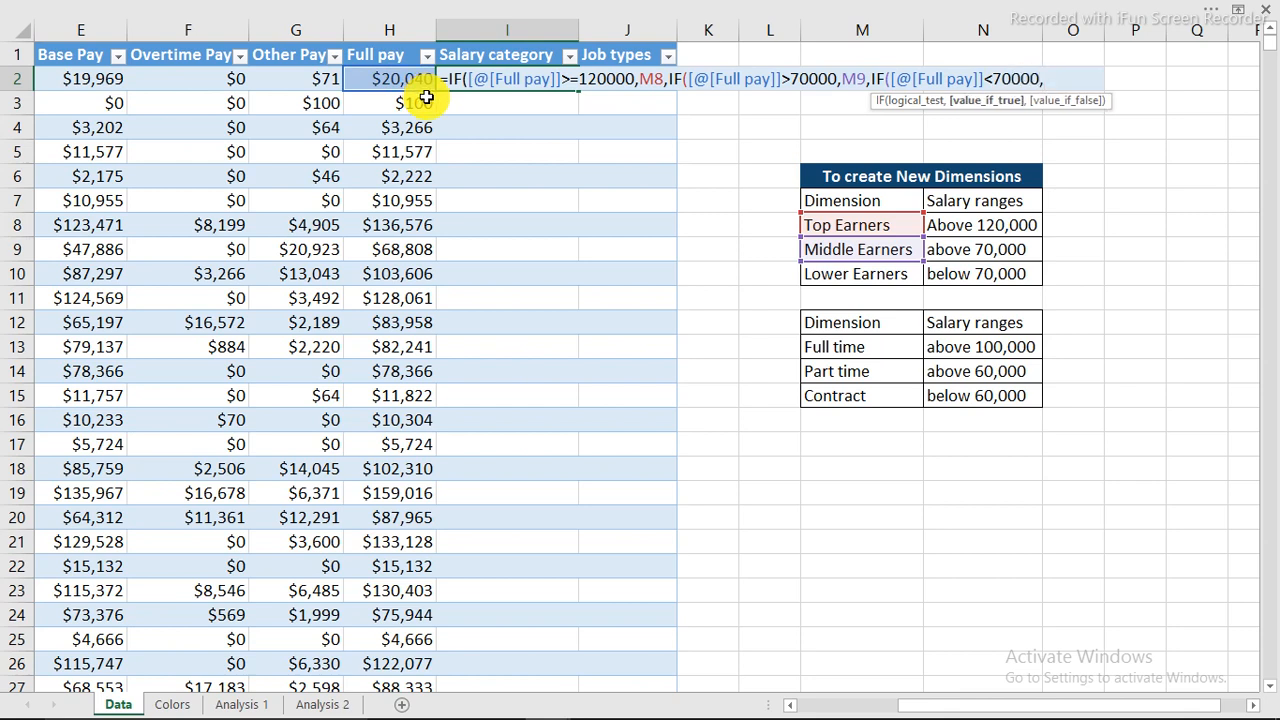
{"action": "left_click", "coordinate": [836, 274]}
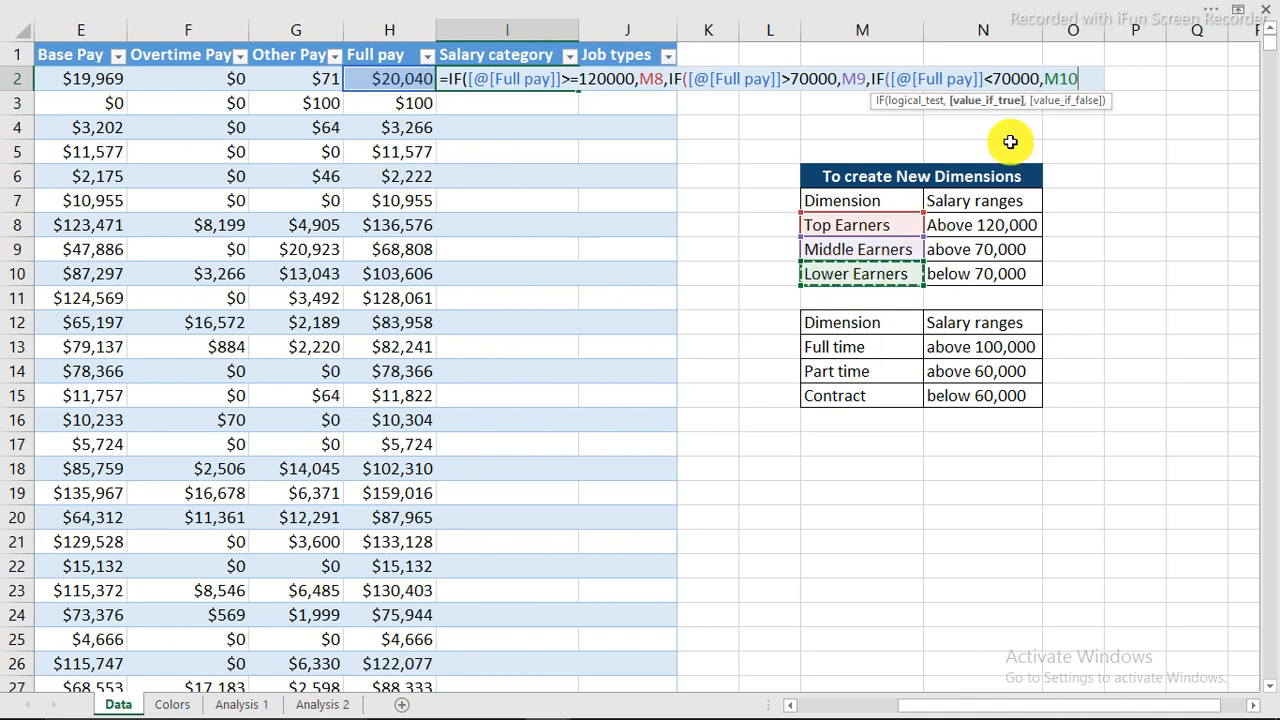
{"action": "type", "text": ","}
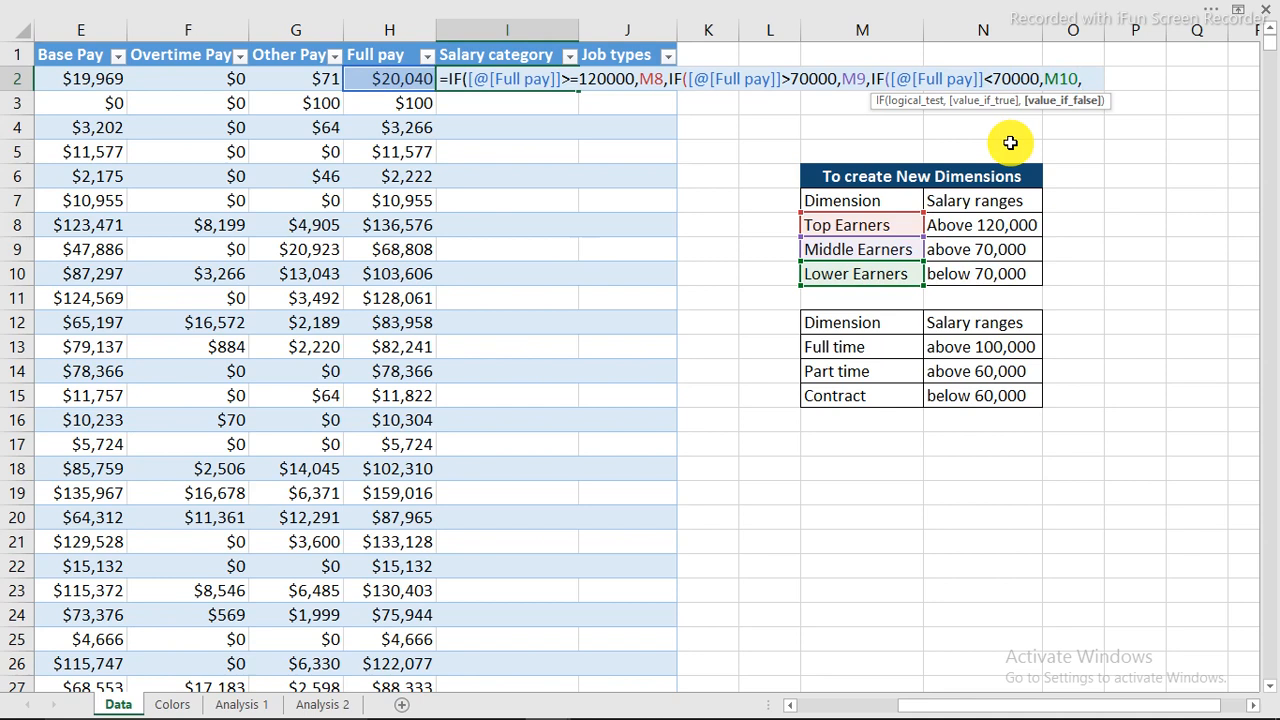
{"action": "type", "text": "\"\")"}
{"action": "key", "text": "Return"}
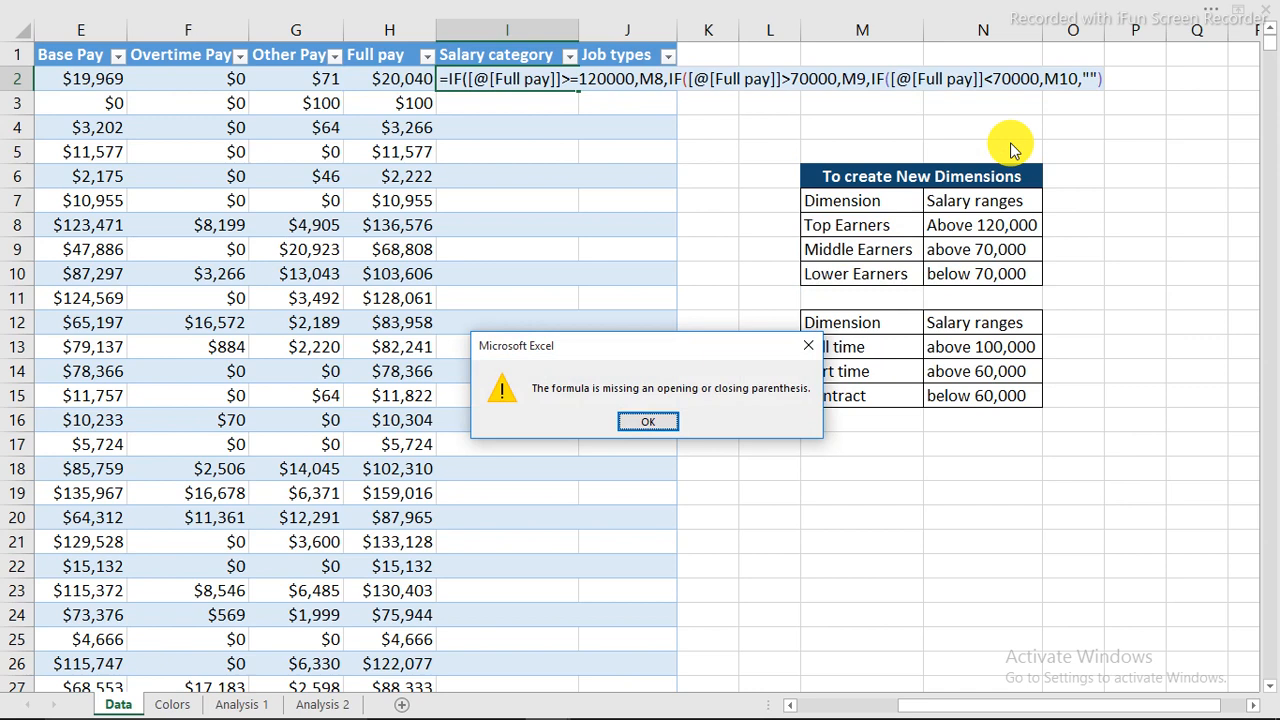
Dismiss the parenthesis warning and complete the formula with the missing closing parentheses.
{"action": "left_click", "coordinate": [650, 418]}
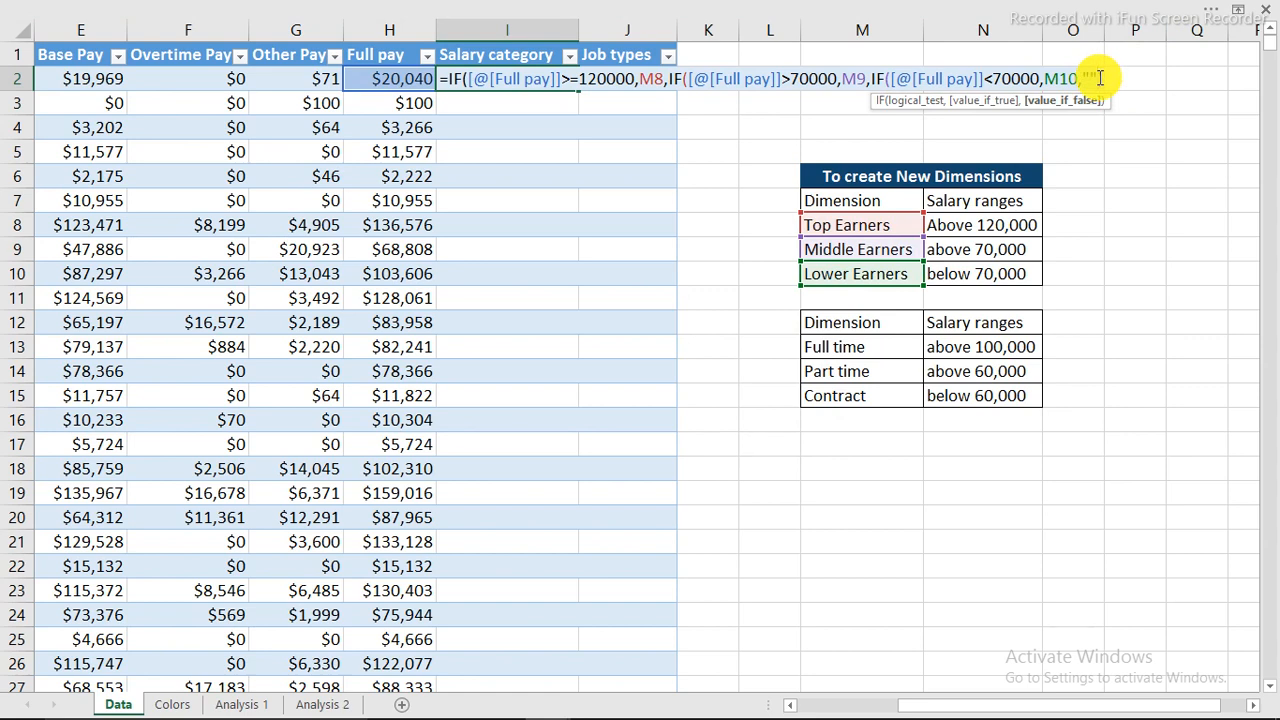
{"action": "type", "text": ")"}
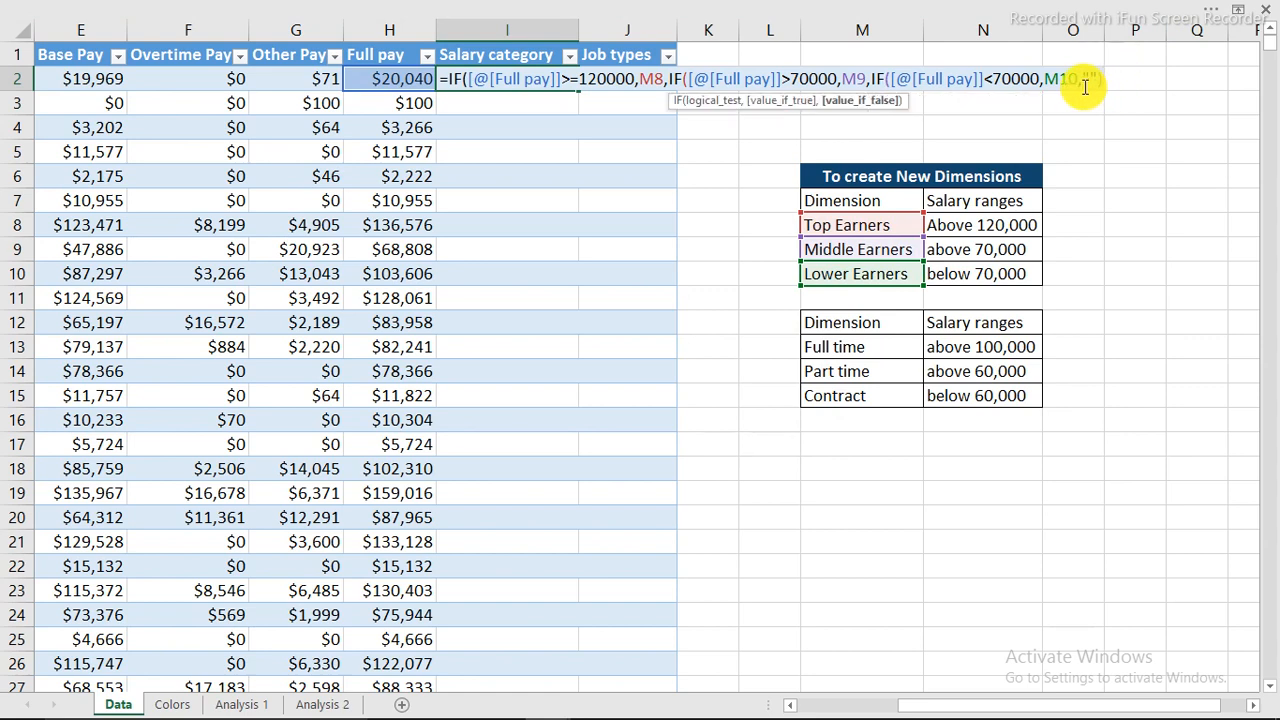
{"action": "type", "text": ")"}
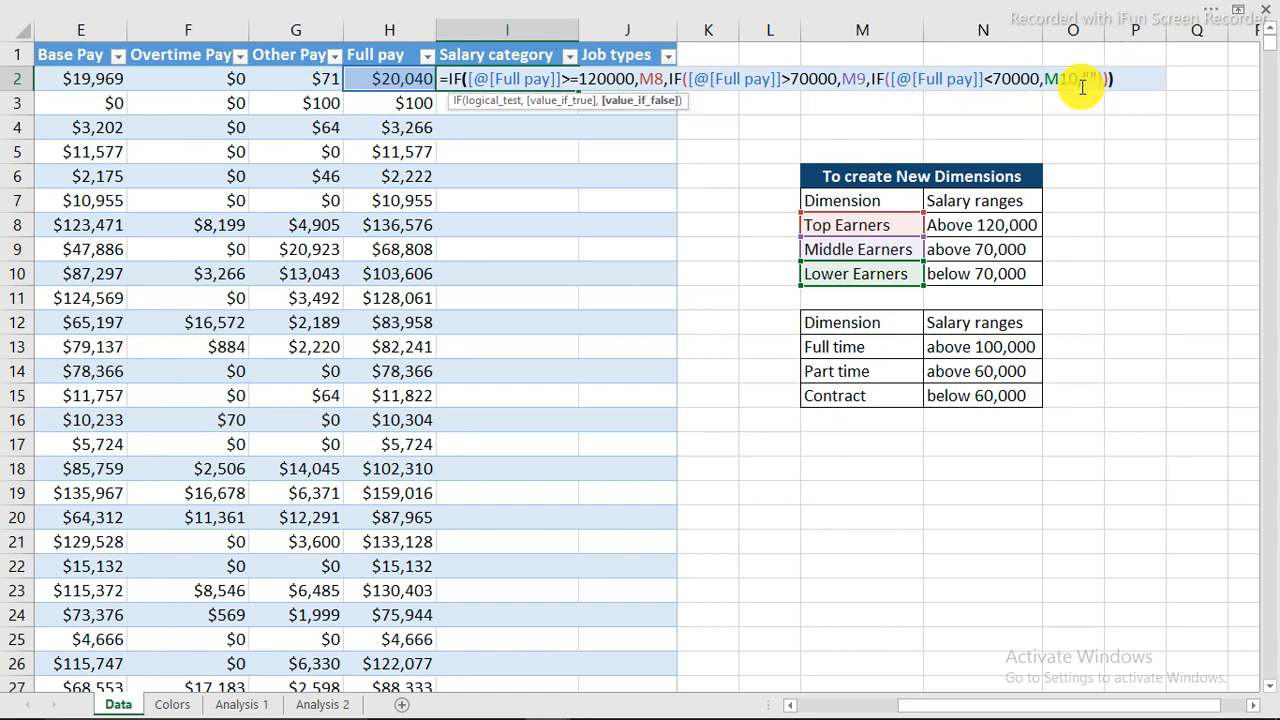
{"action": "type", "text": ")"}
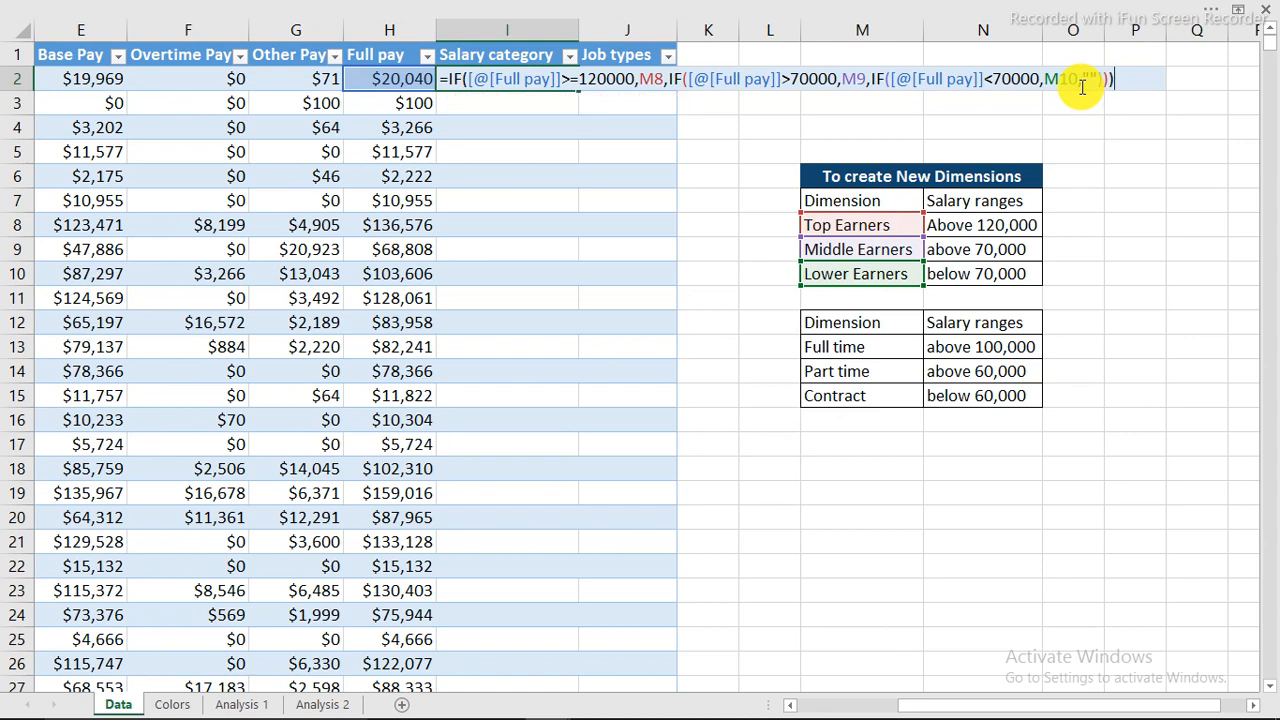
{"action": "key", "text": "Return"}
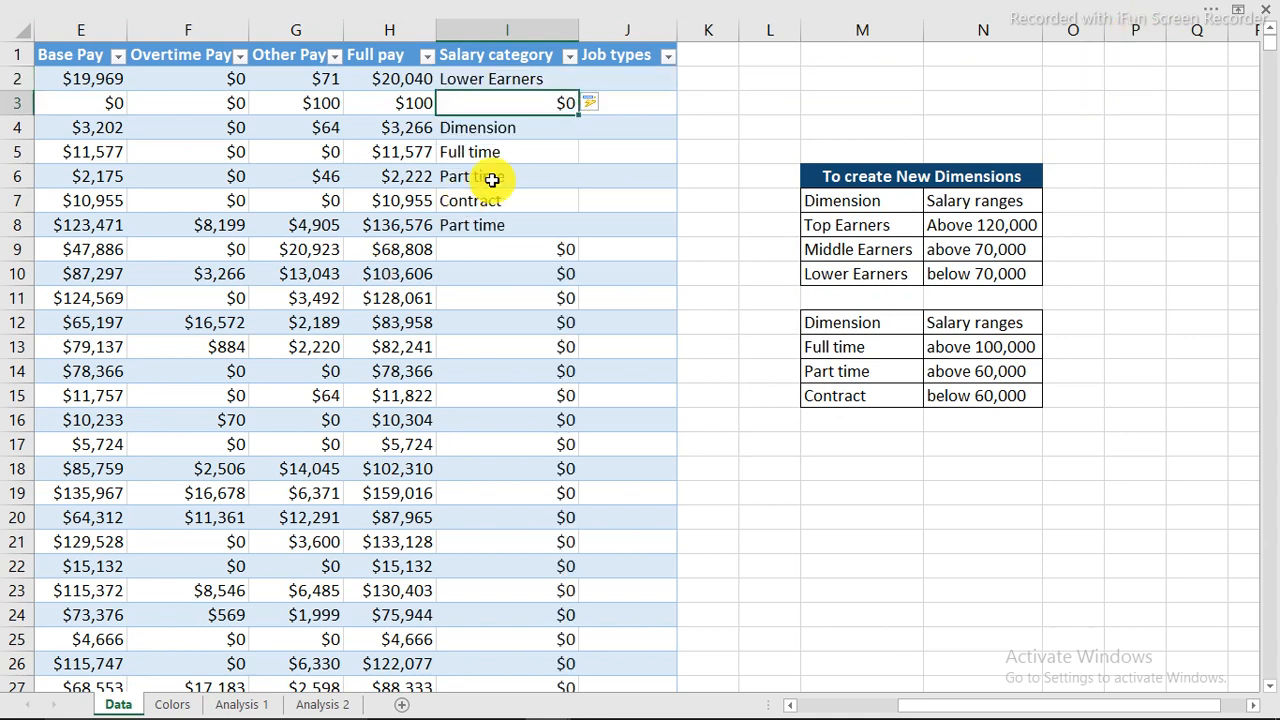
Inspect the shifted references in the I13 formula, then return to I2.
{"action": "left_click", "coordinate": [534, 272]}
{"action": "left_click", "coordinate": [560, 341]}
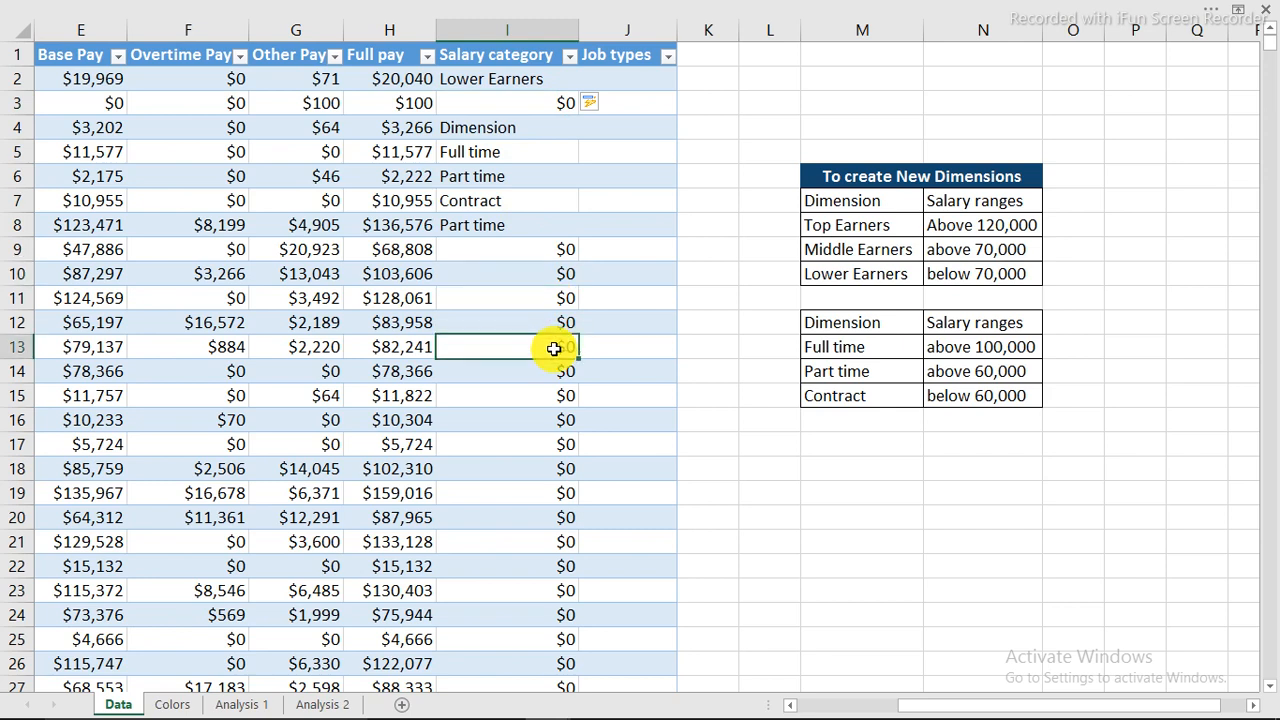
{"action": "double_click", "coordinate": [560, 341]}
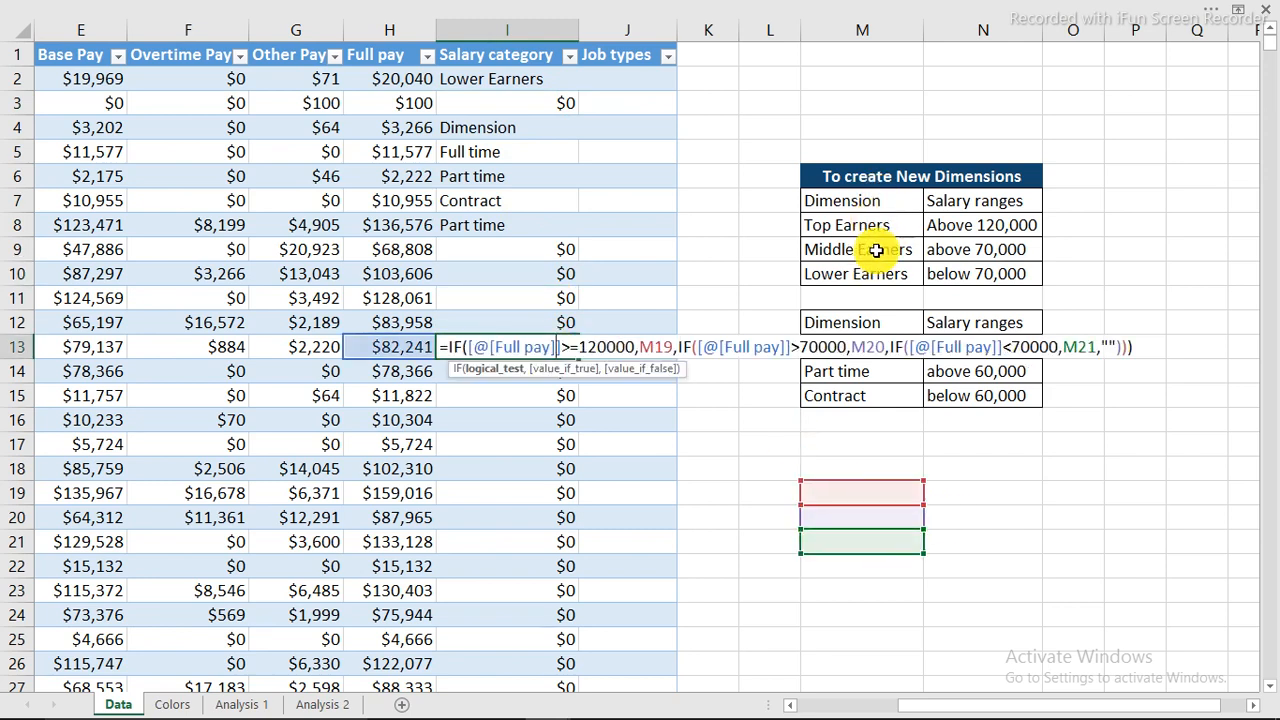
{"action": "key", "text": "Escape"}
{"action": "left_click", "coordinate": [525, 78]}
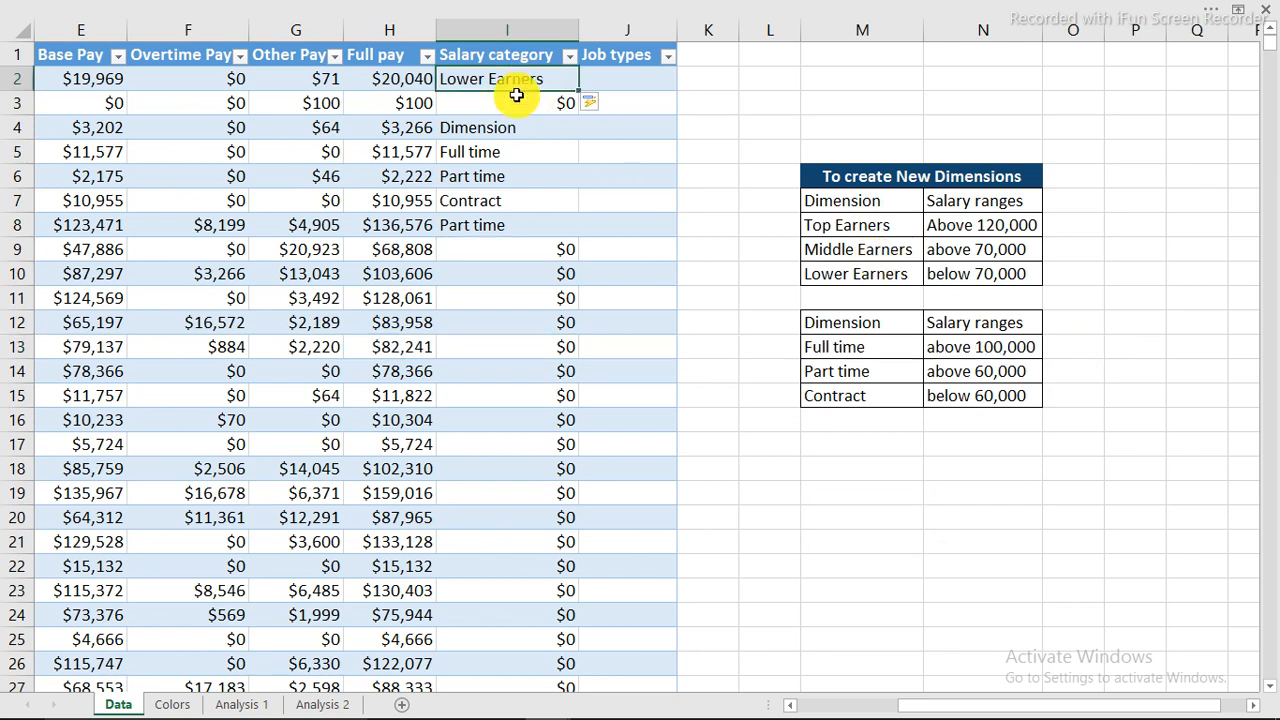
Lock the M8 label reference as $M$8 in the I2 formula and recommit it.
{"action": "double_click", "coordinate": [520, 78]}
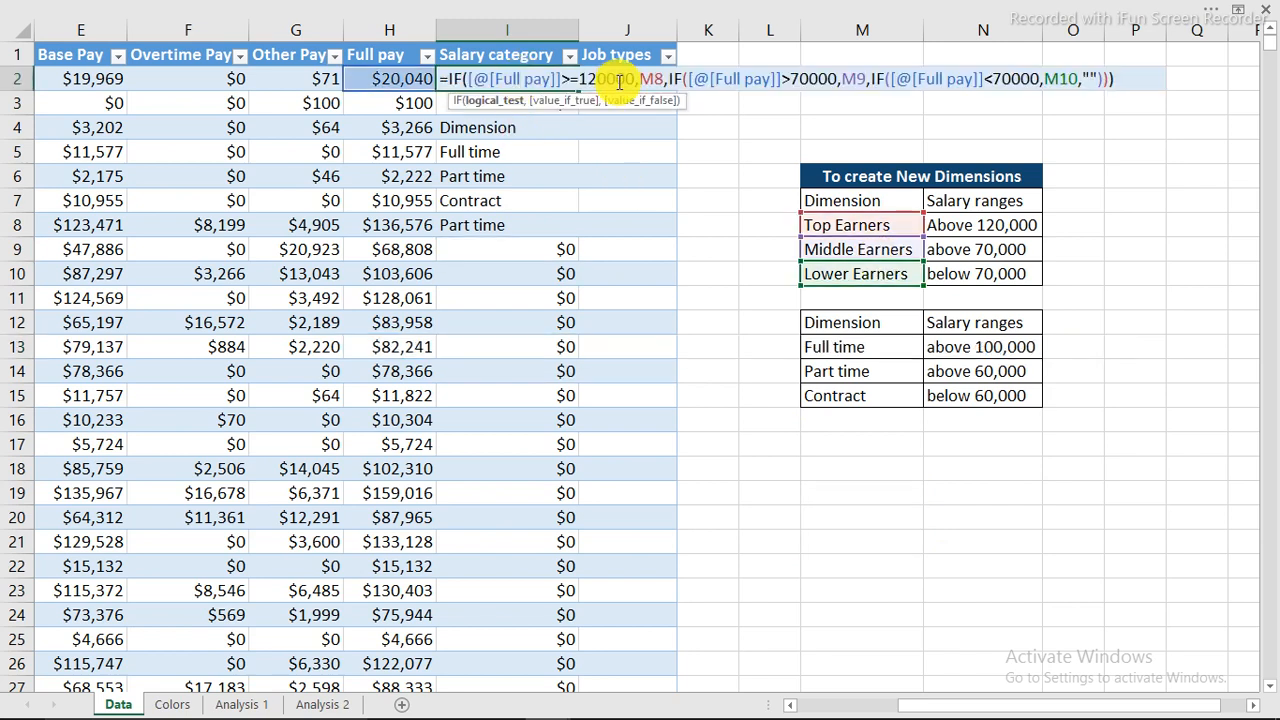
{"action": "left_click", "coordinate": [641, 78]}
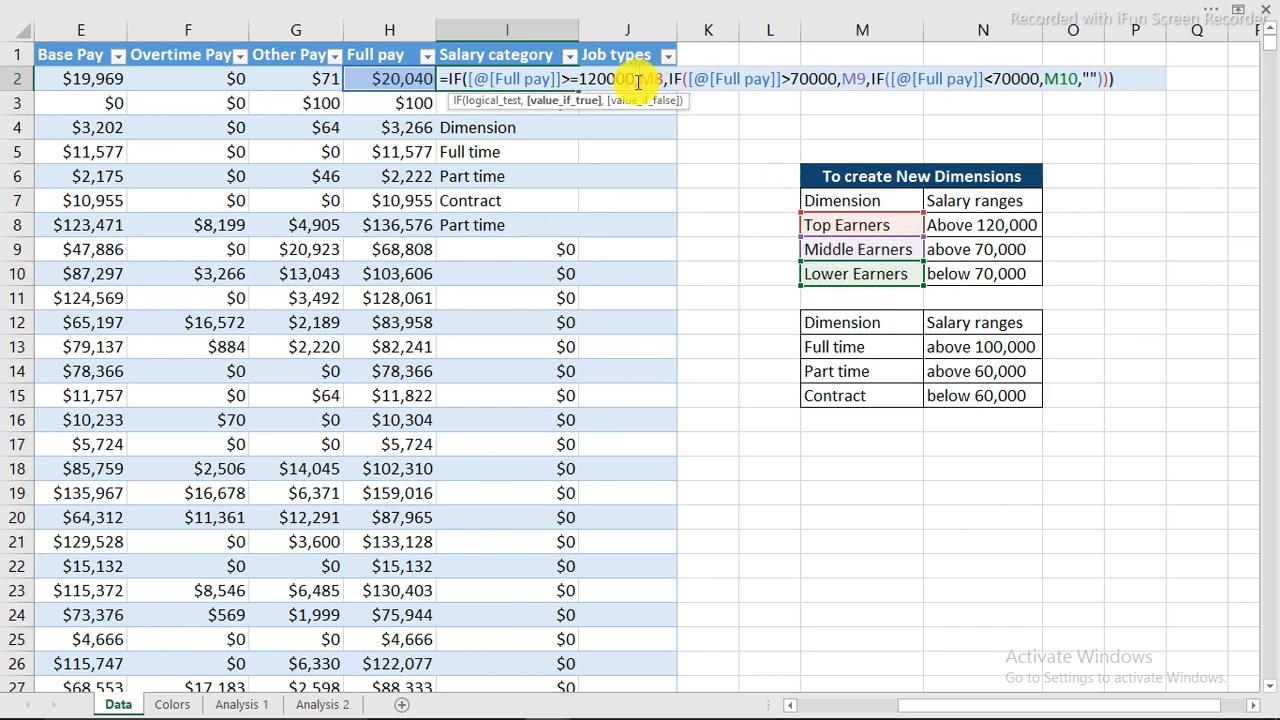
{"action": "type", "text": "$"}
{"action": "key", "text": "Right"}
{"action": "type", "text": "$"}
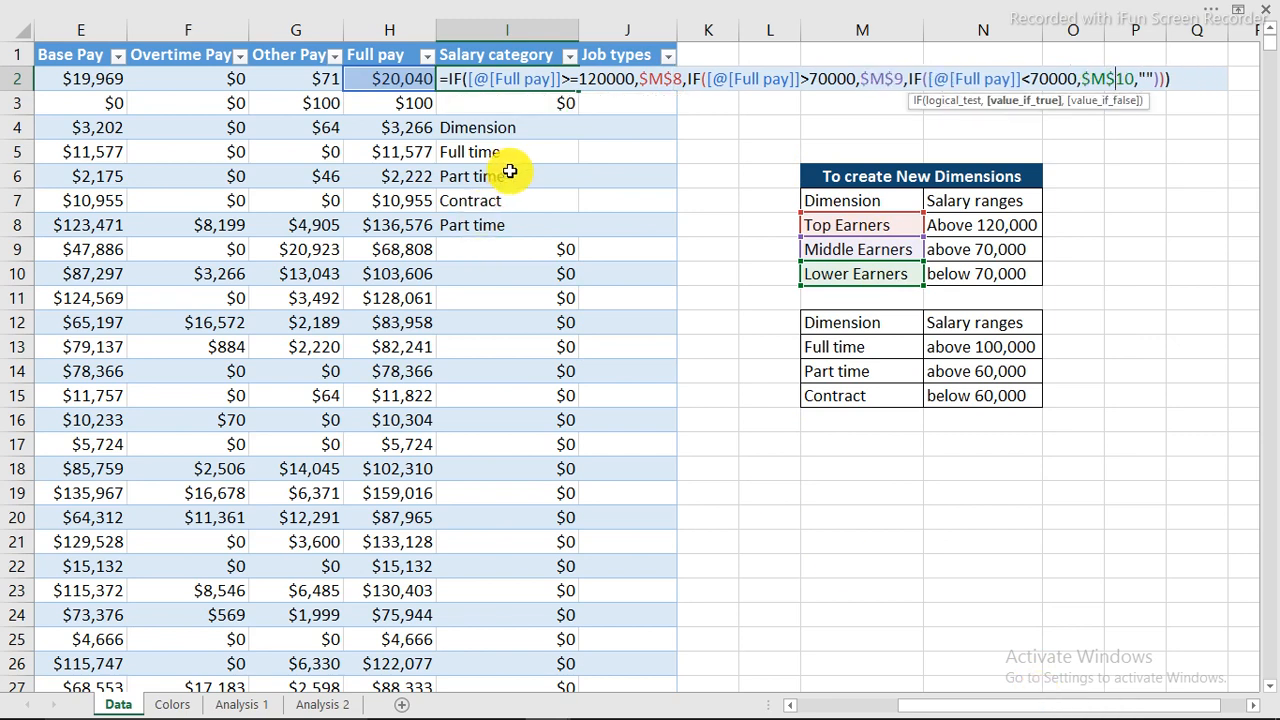
{"action": "key", "text": "Return"}
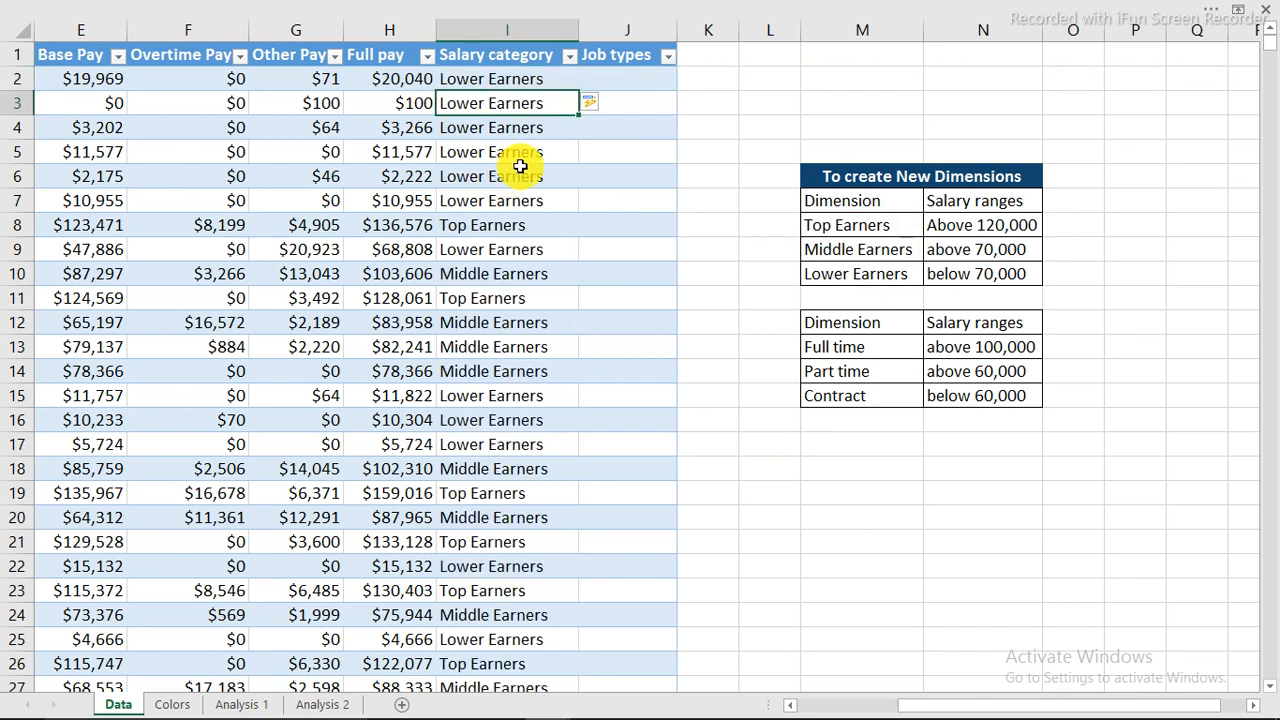
Check the Salary category filter options, then select the first Job types cell J2.
{"action": "left_click", "coordinate": [569, 56]}
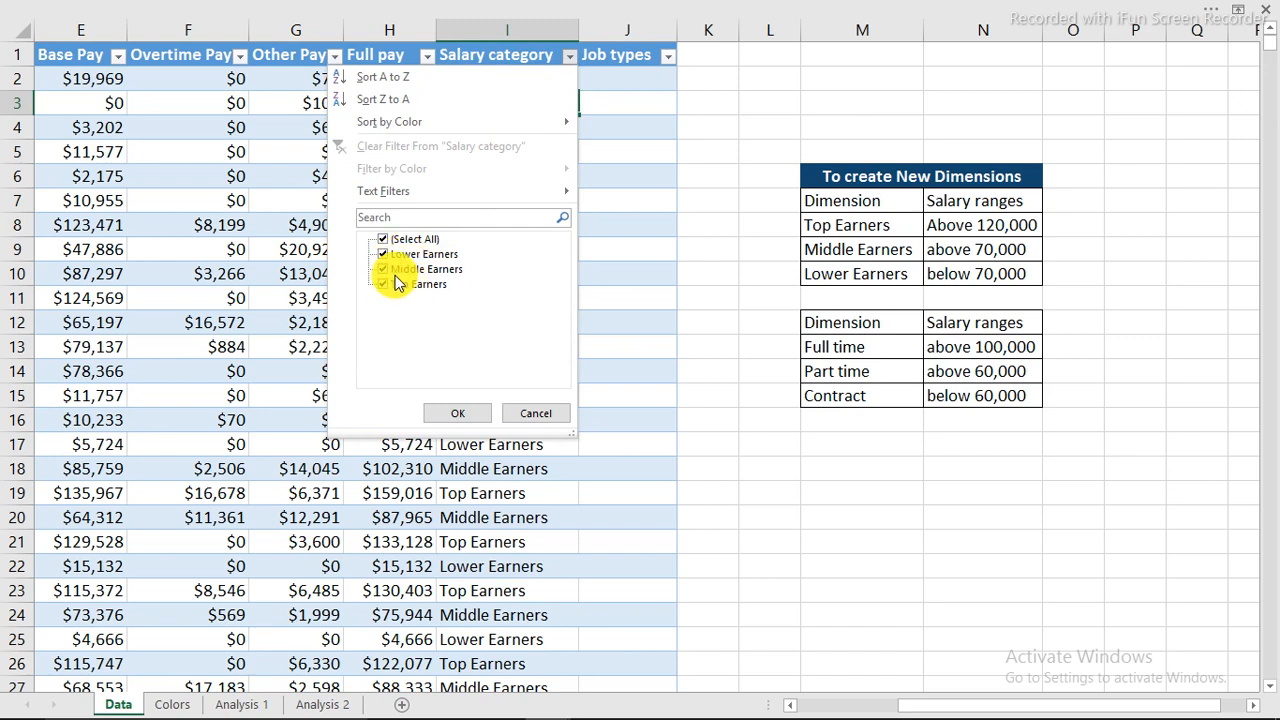
{"action": "left_click", "coordinate": [536, 414]}
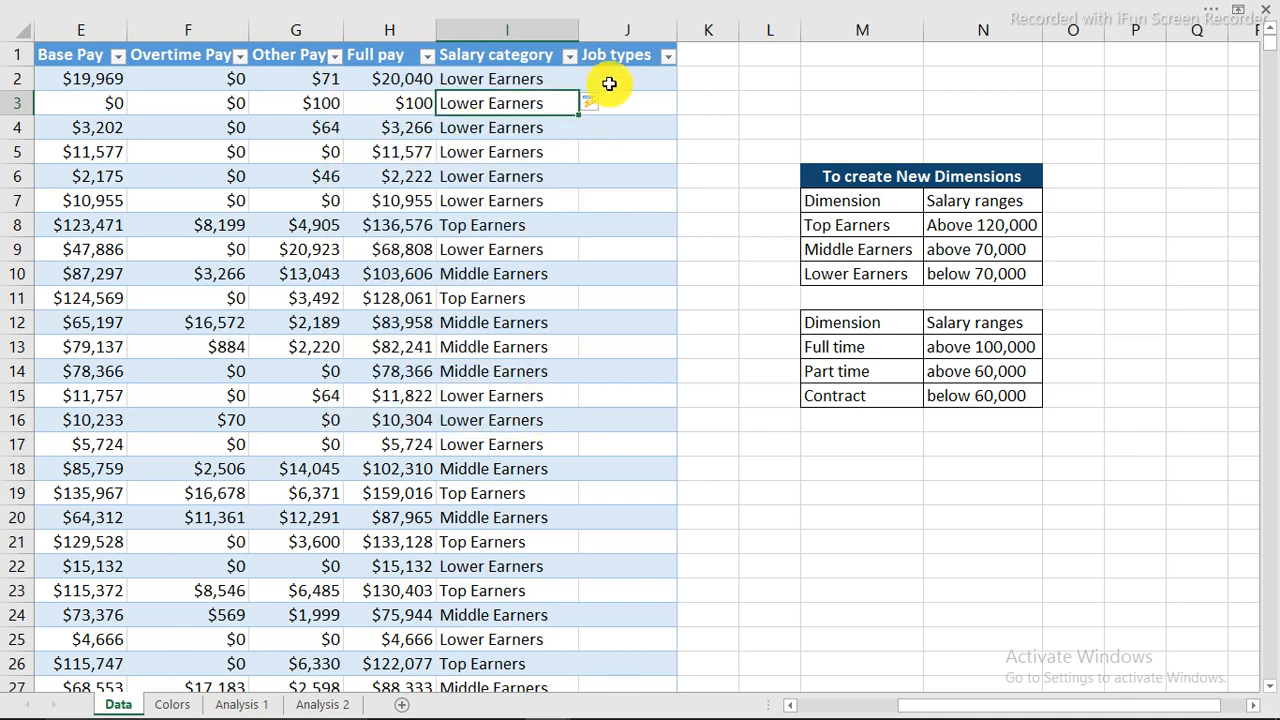
{"action": "left_click", "coordinate": [607, 78]}
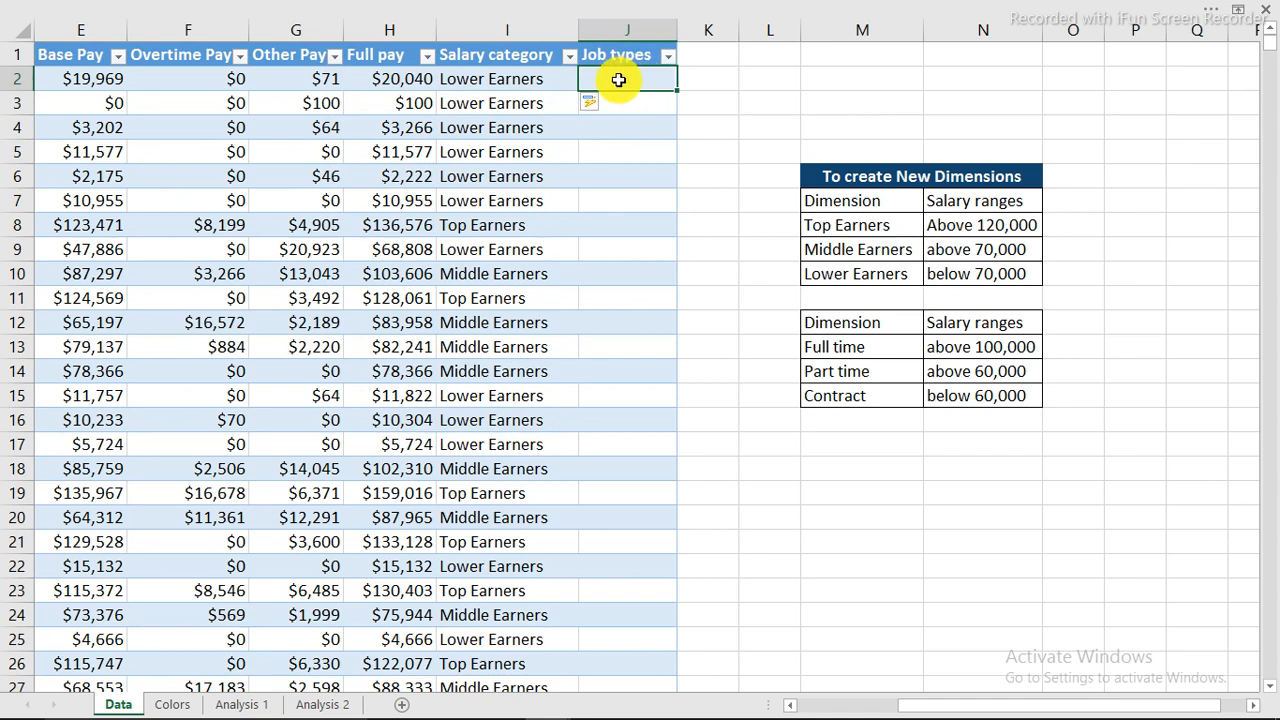
In J2, write IF Base Pay >= 100000 then M13 (Full time), then begin a nested IF.
{"action": "type", "text": "="}
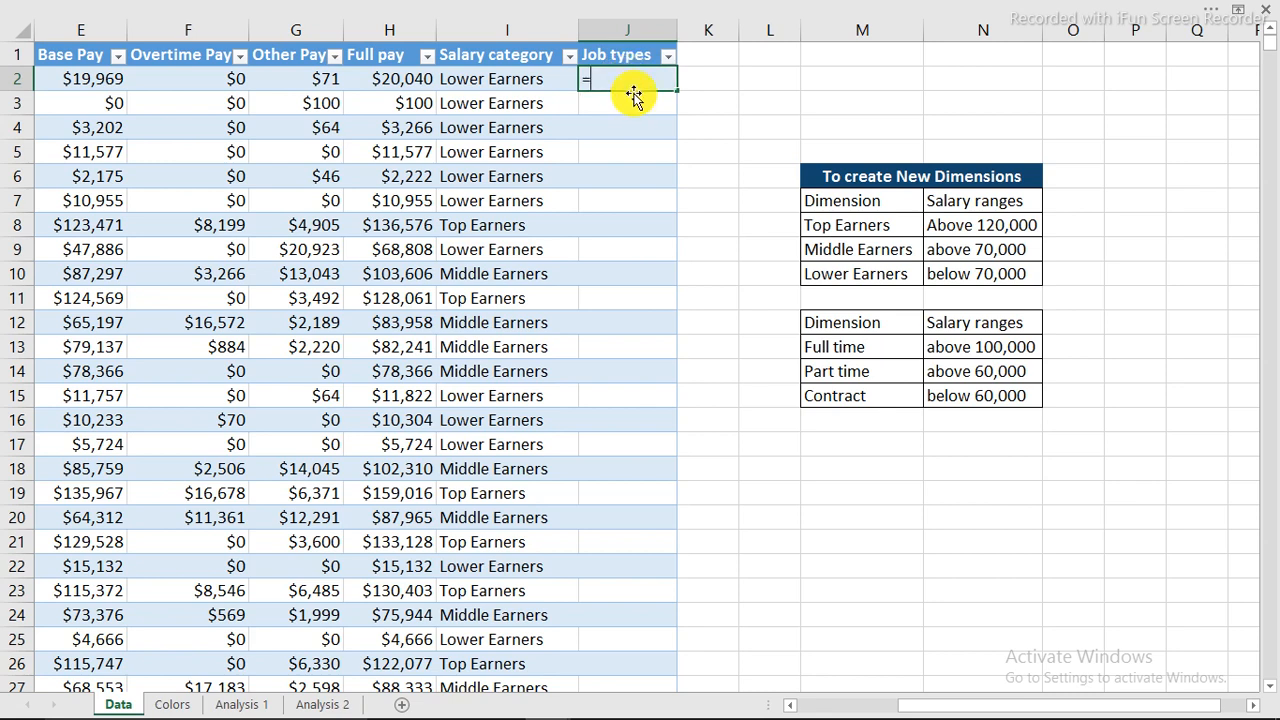
{"action": "type", "text": "if"}
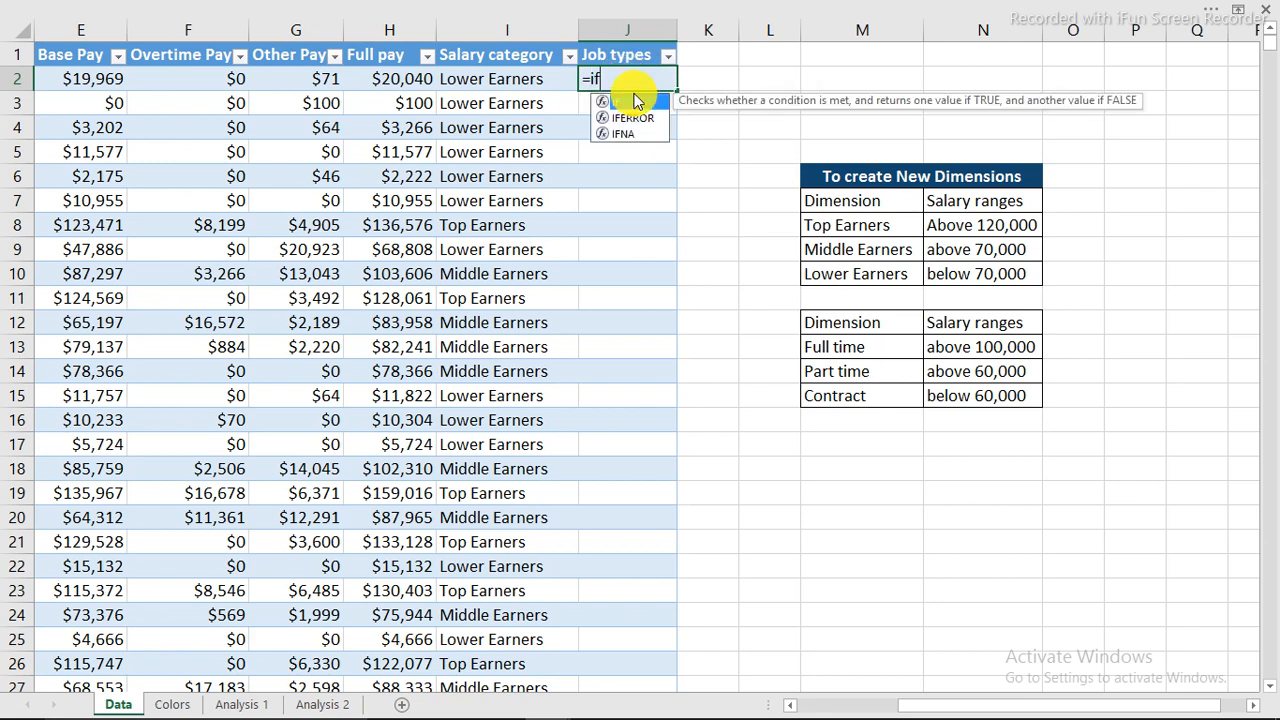
{"action": "double_click", "coordinate": [634, 101]}
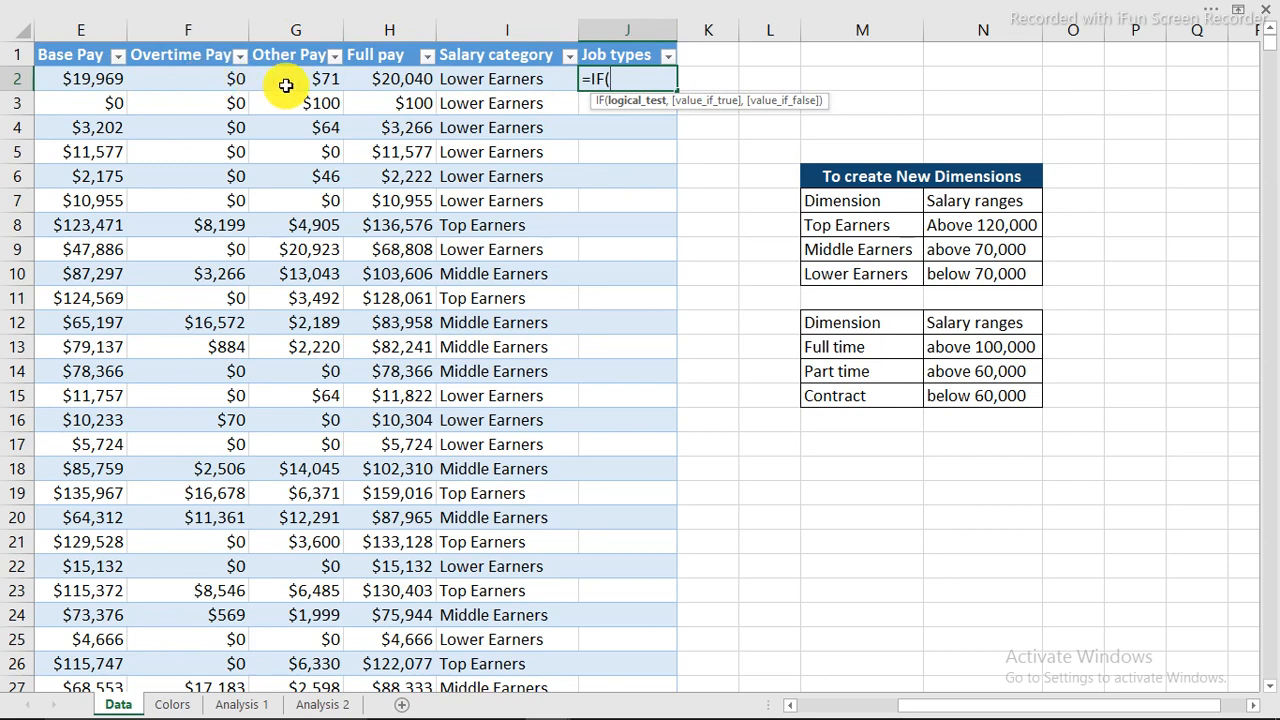
{"action": "left_click", "coordinate": [795, 706]}
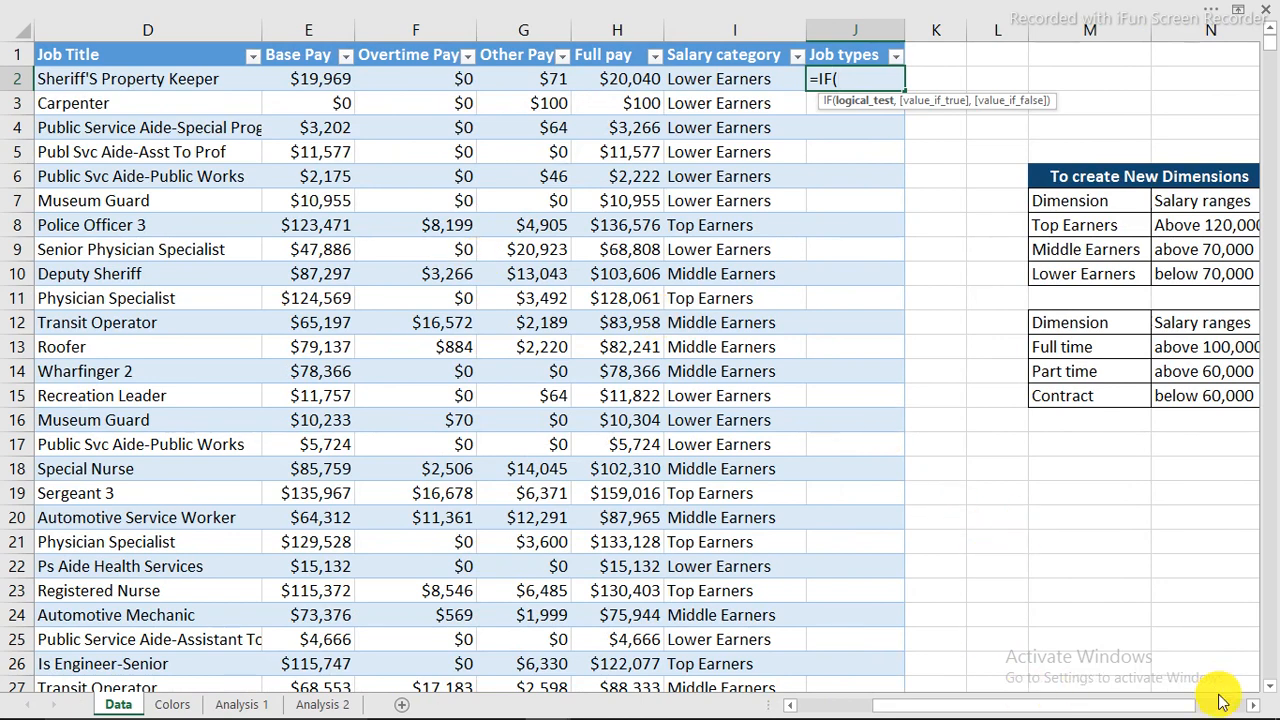
{"action": "left_click", "coordinate": [1253, 705]}
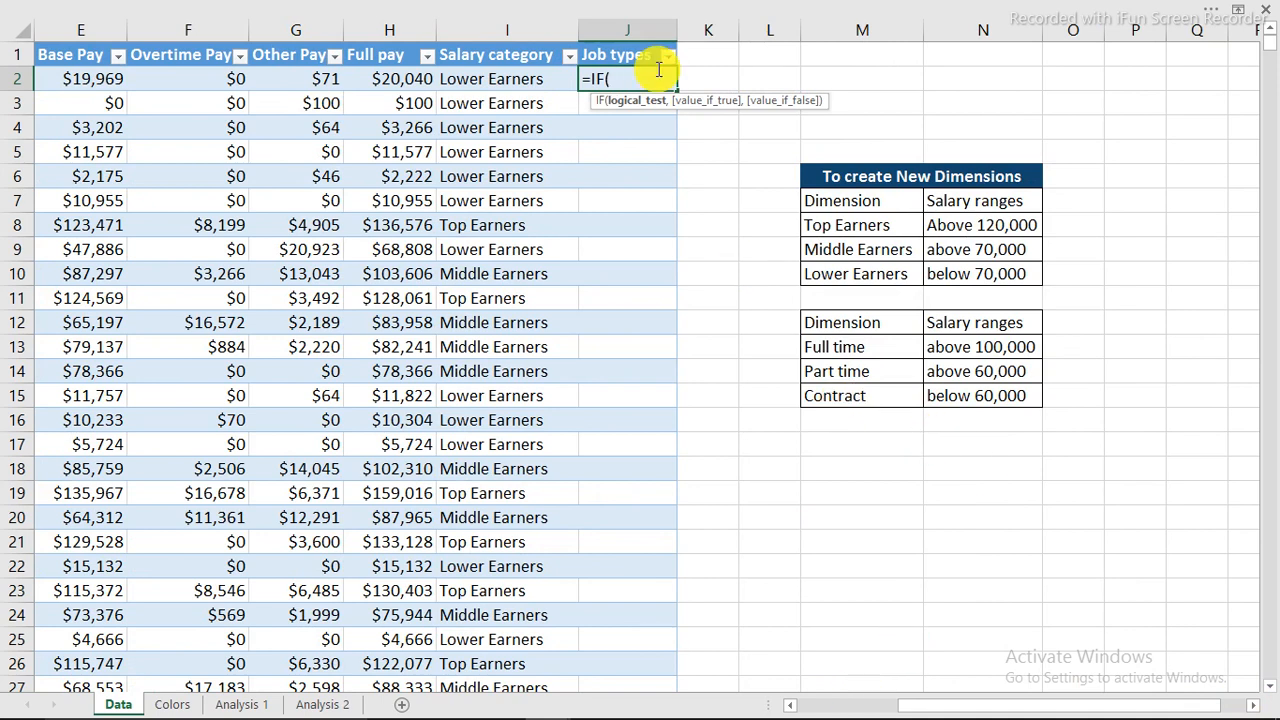
{"action": "left_click", "coordinate": [92, 78]}
{"action": "type", "text": "="}
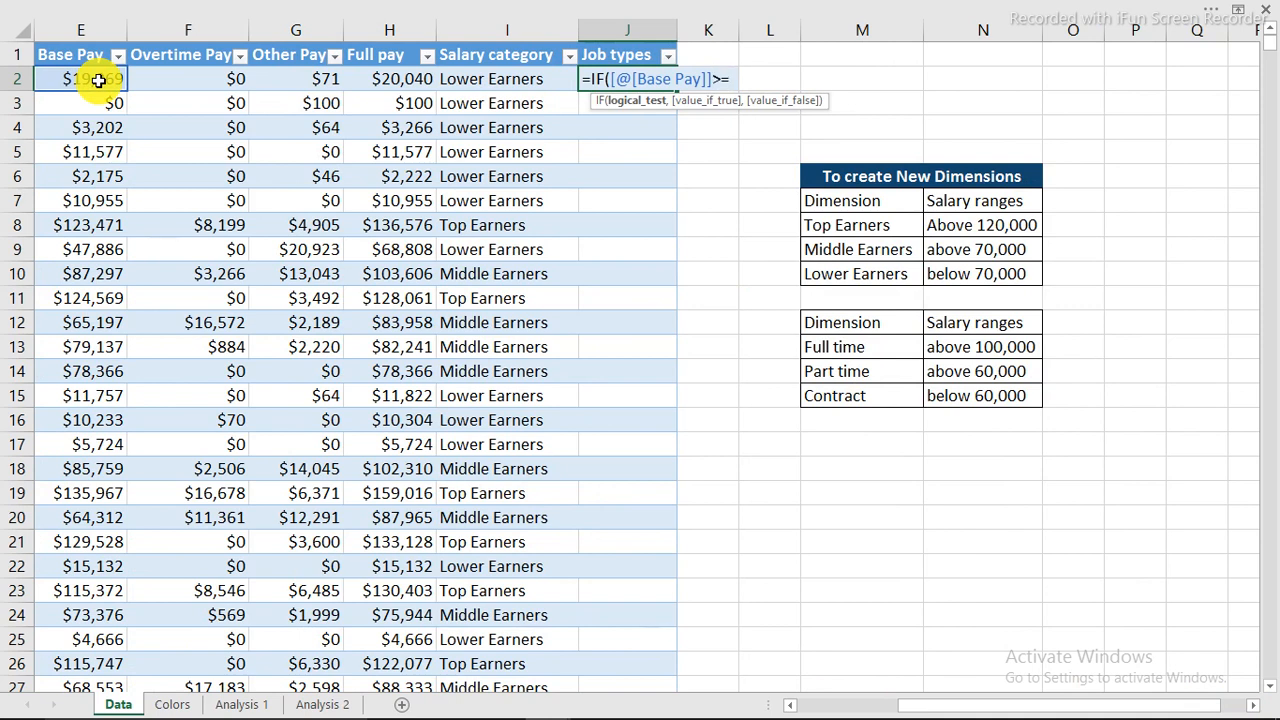
{"action": "type", "text": "100000"}
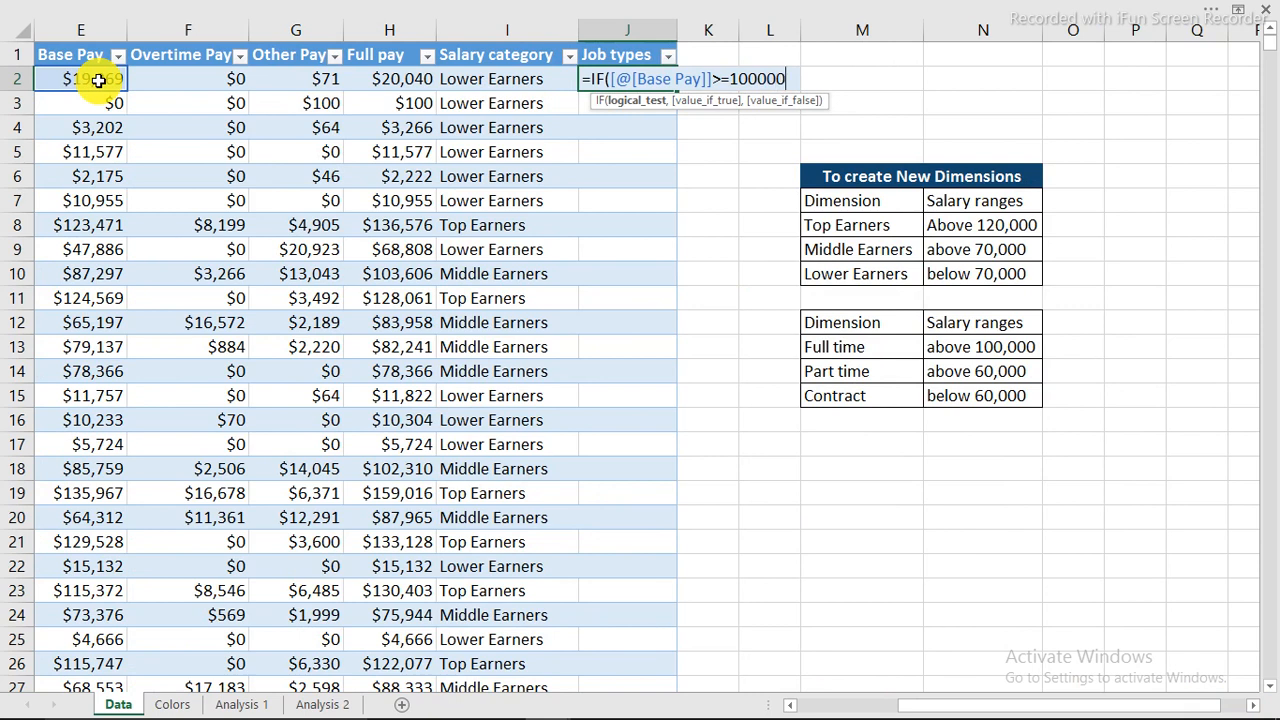
{"action": "type", "text": ","}
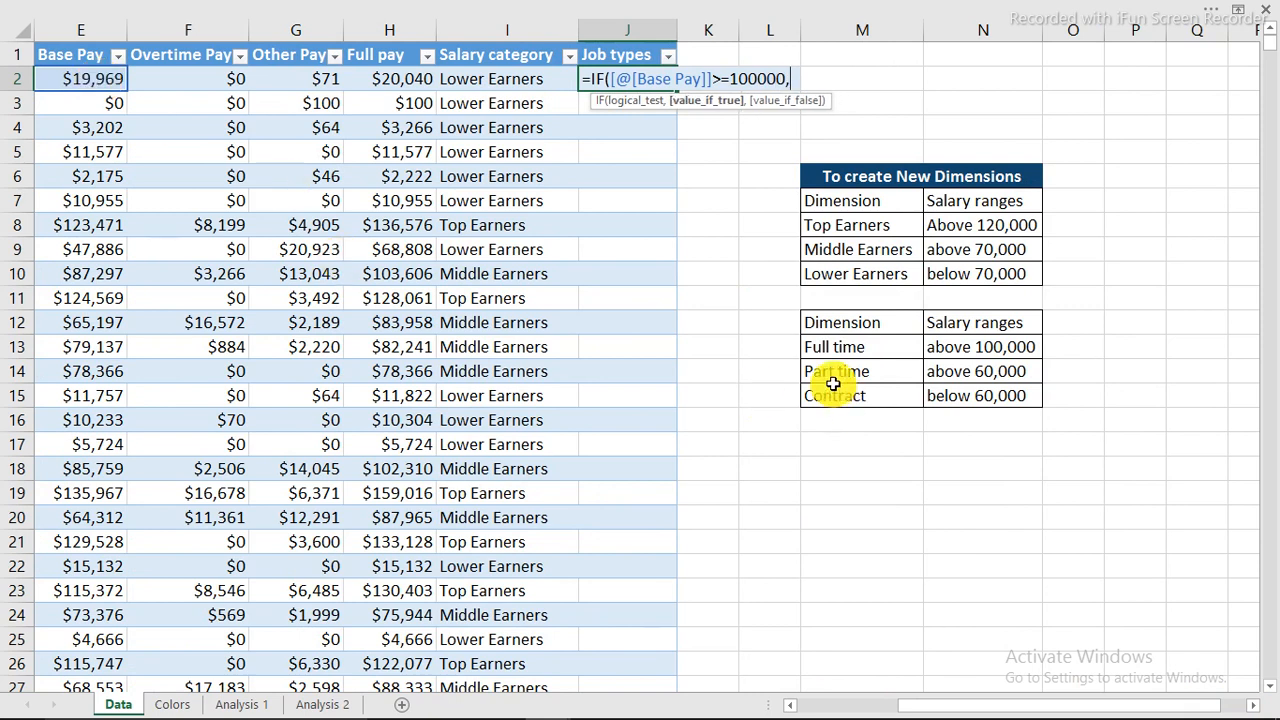
{"action": "left_click", "coordinate": [851, 349]}
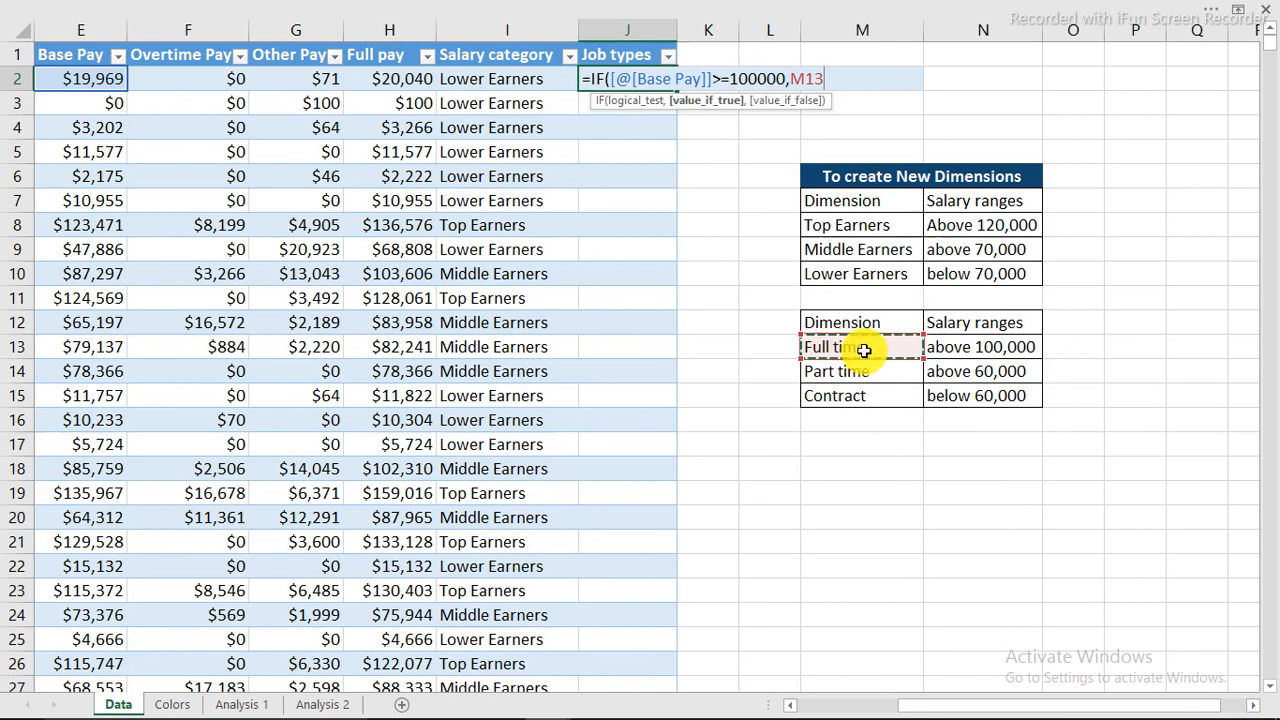
{"action": "type", "text": ","}
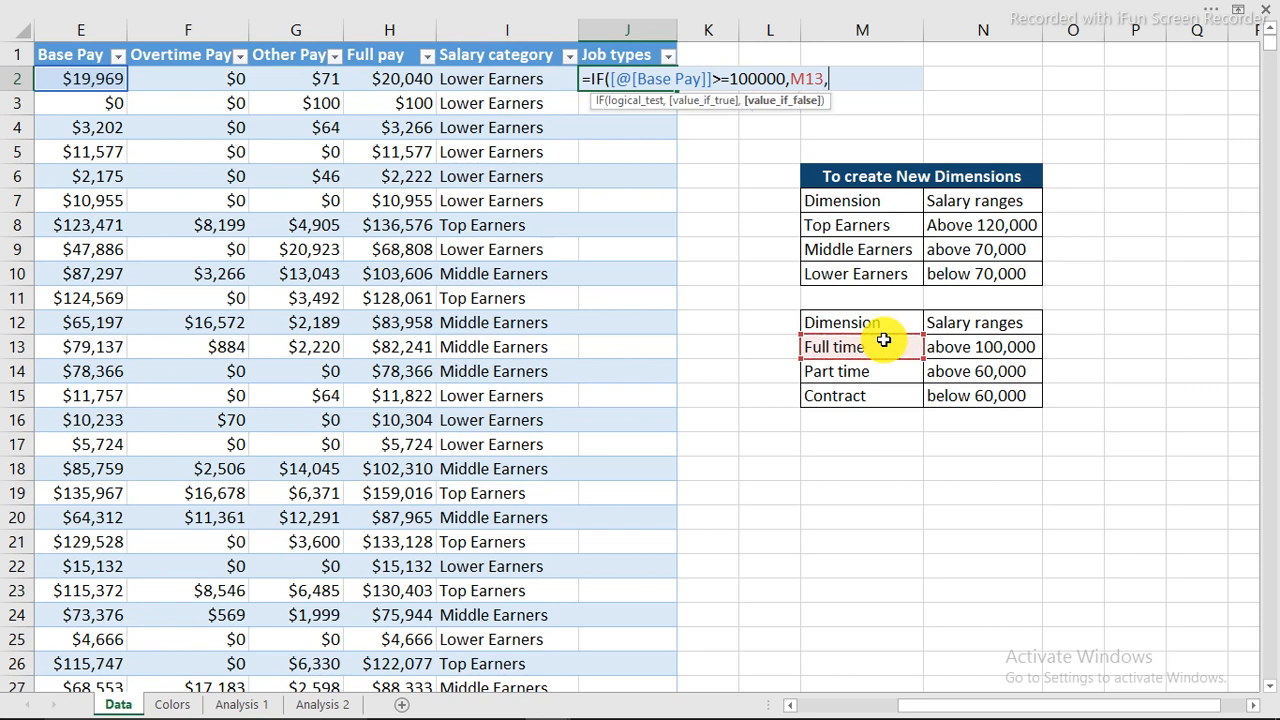
{"action": "type", "text": "if"}
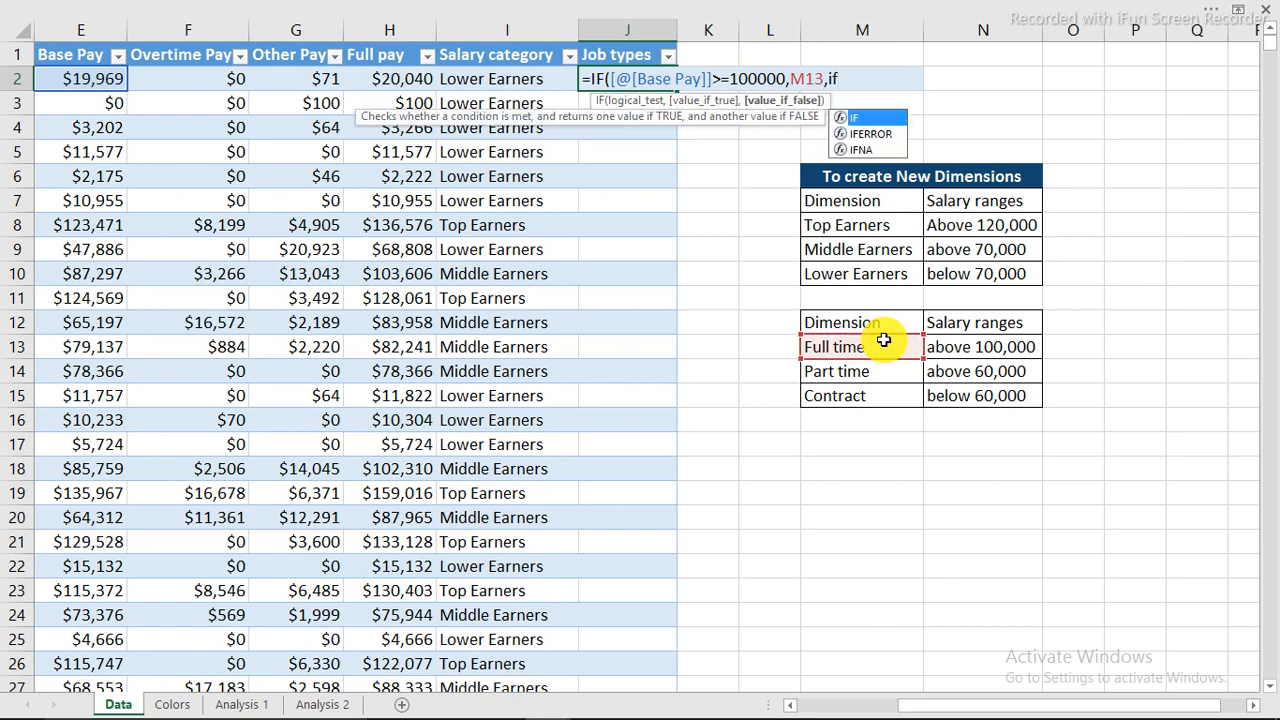
Extend the formula with nested IFs: Base Pay >60000 returns M14, <60000 returns M15, otherwise blank.
{"action": "key", "text": "Tab"}
{"action": "left_click", "coordinate": [100, 78]}
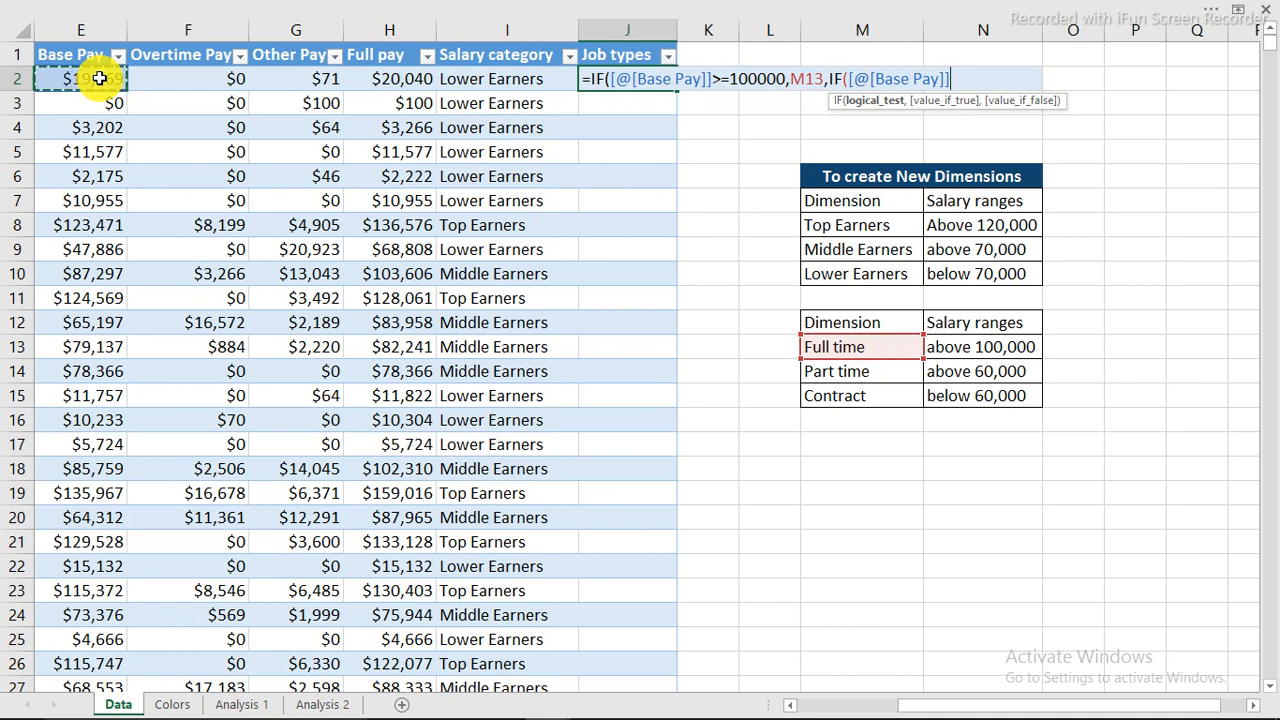
{"action": "type", "text": ">"}
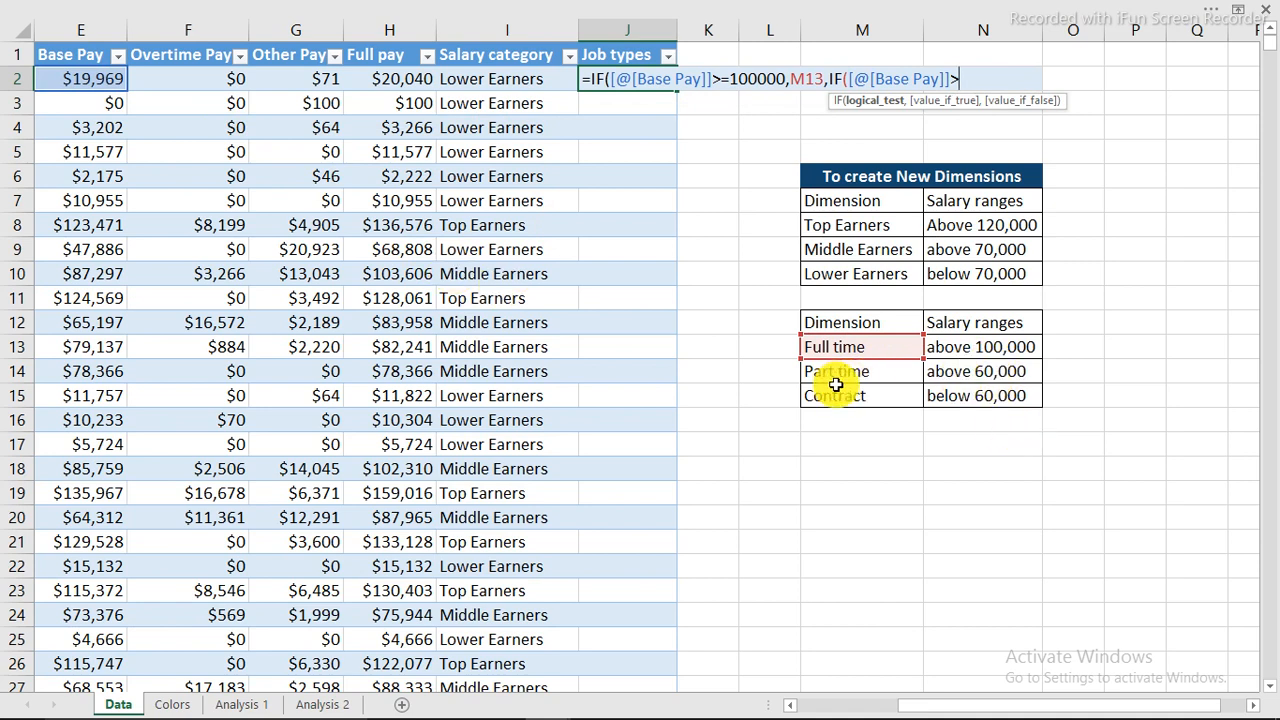
{"action": "type", "text": "60000"}
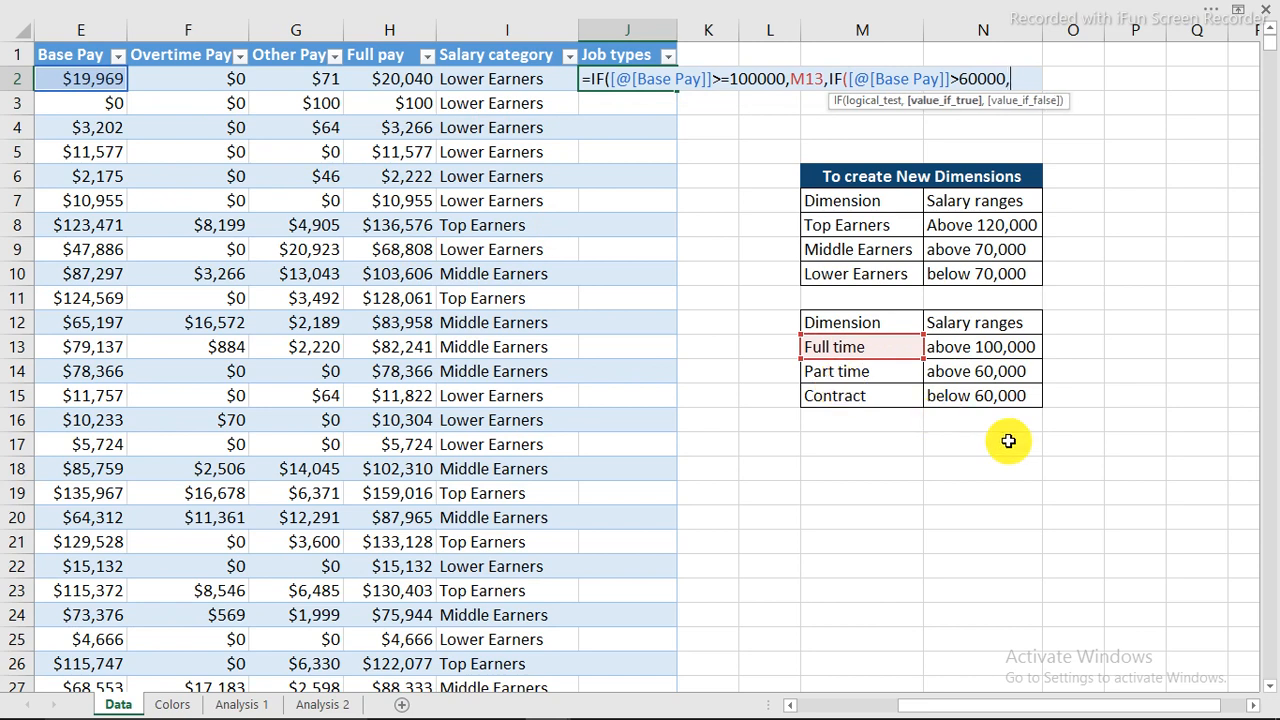
{"action": "type", "text": ","}
{"action": "left_click", "coordinate": [846, 373]}
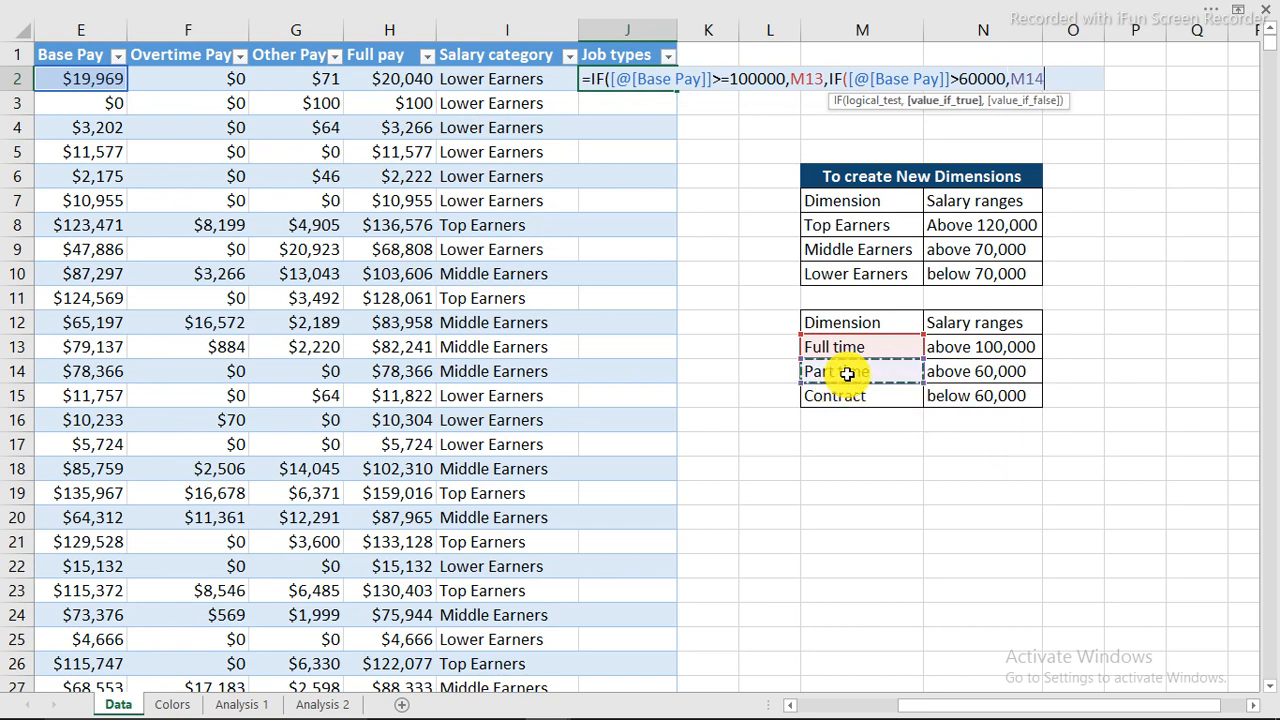
{"action": "type", "text": ",if"}
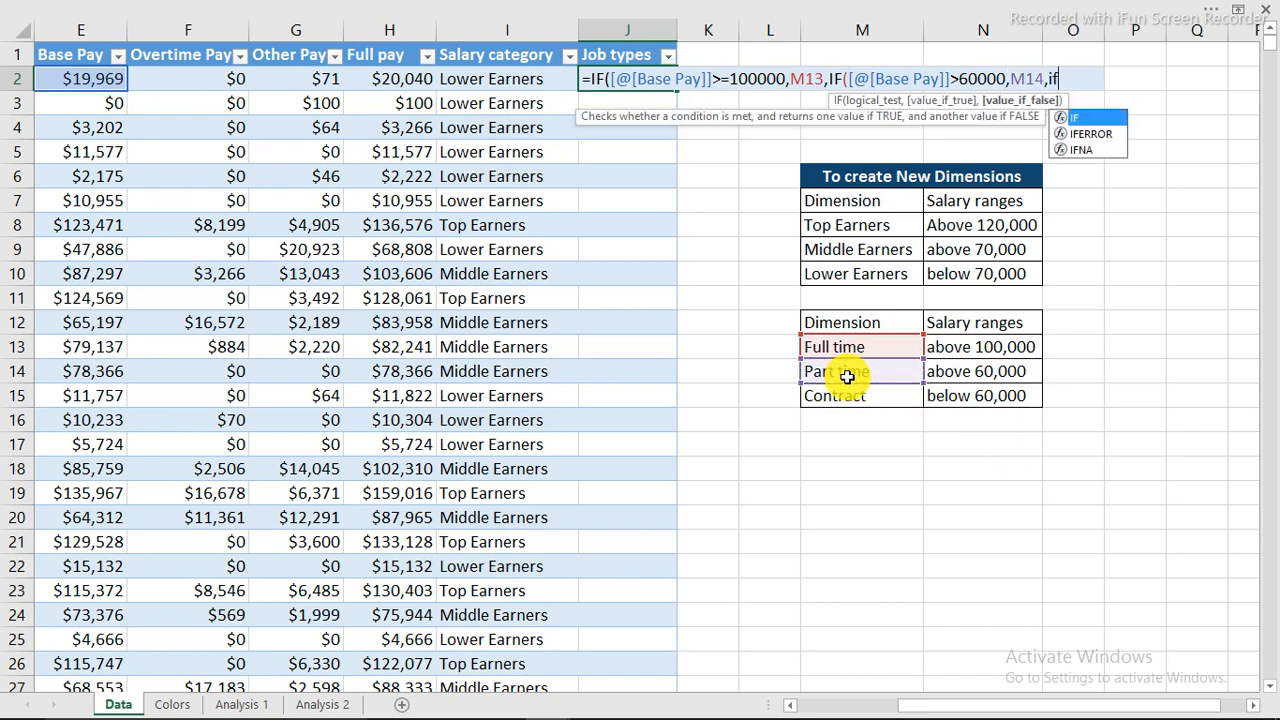
{"action": "key", "text": "Tab"}
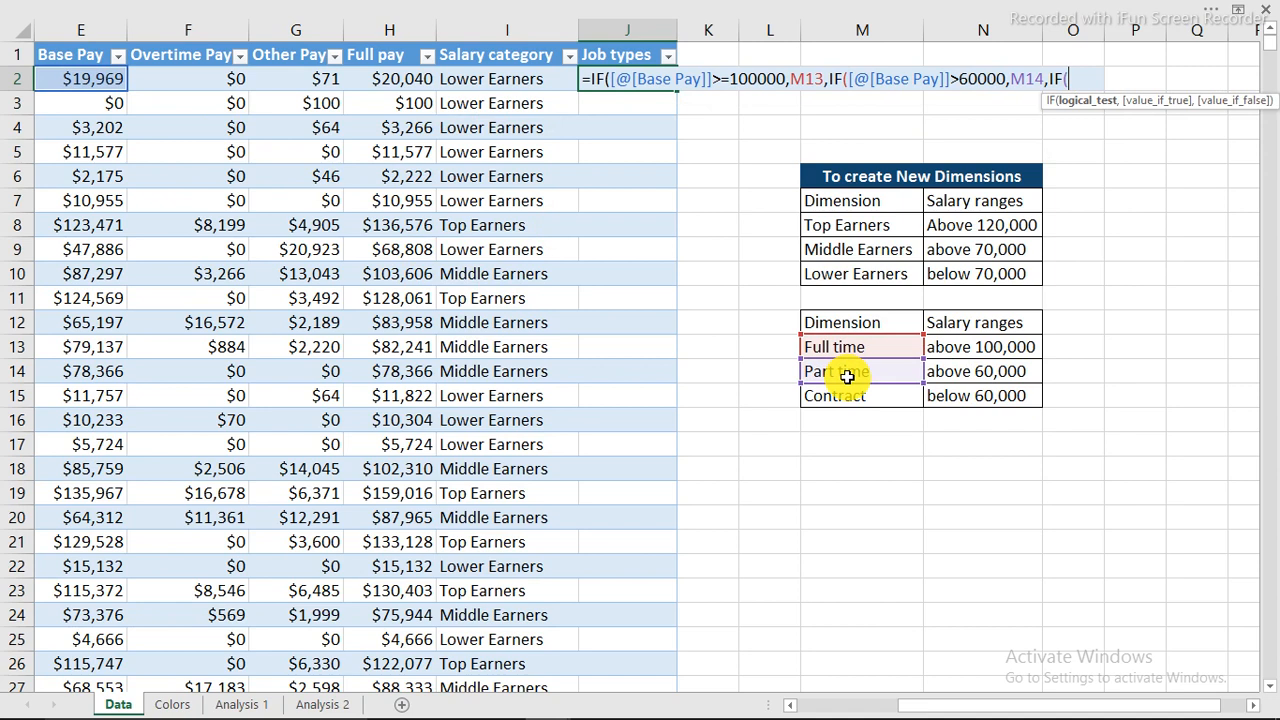
{"action": "left_click", "coordinate": [62, 77]}
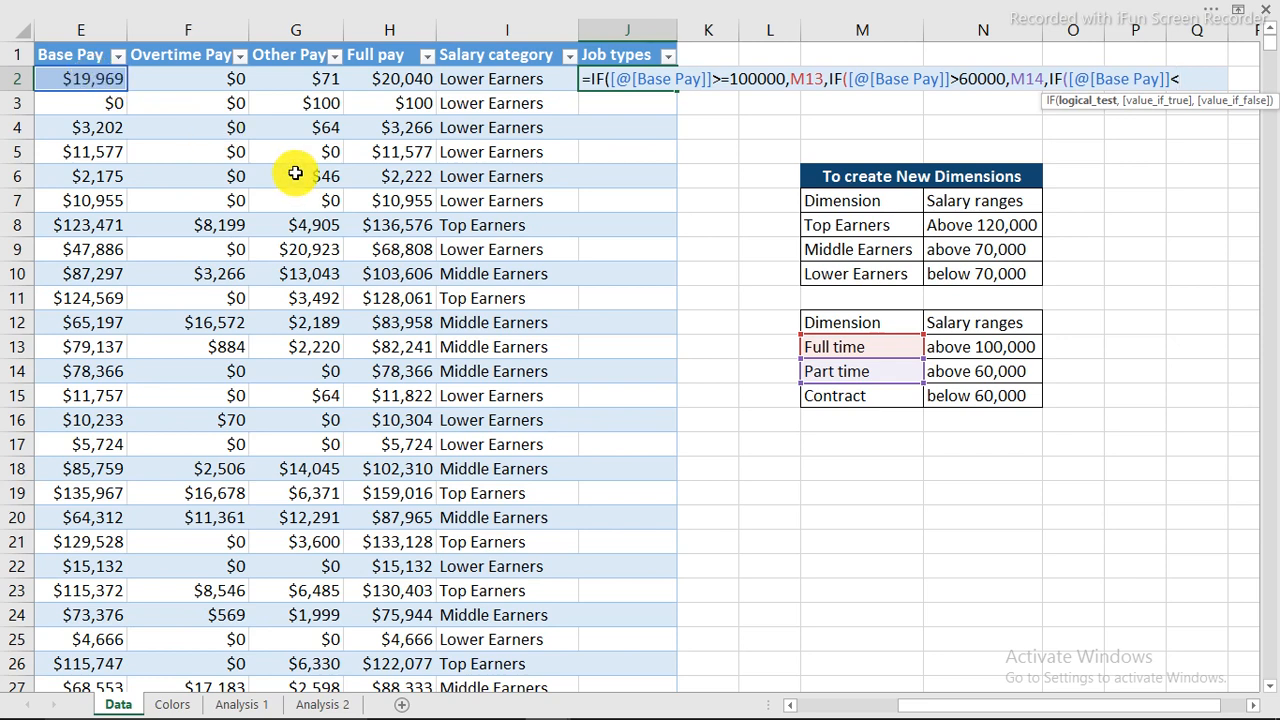
{"action": "type", "text": "0000,"}
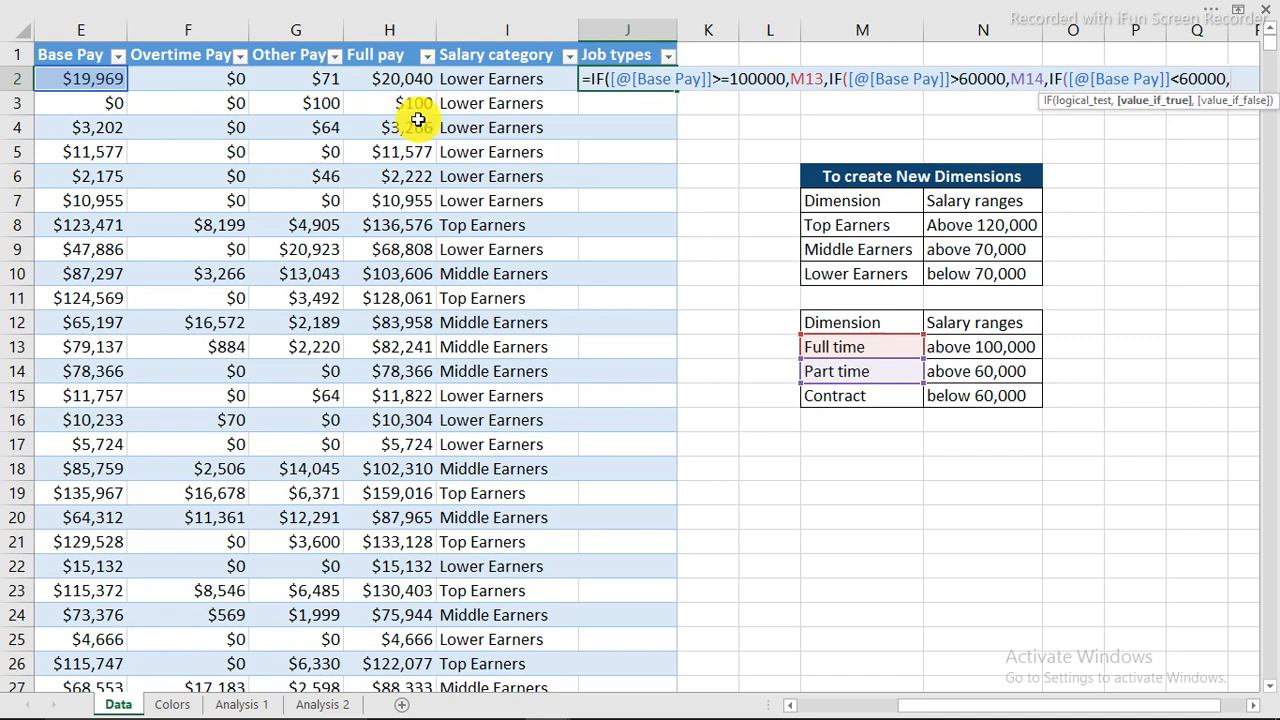
{"action": "left_click", "coordinate": [897, 397]}
{"action": "type", "text": ","}
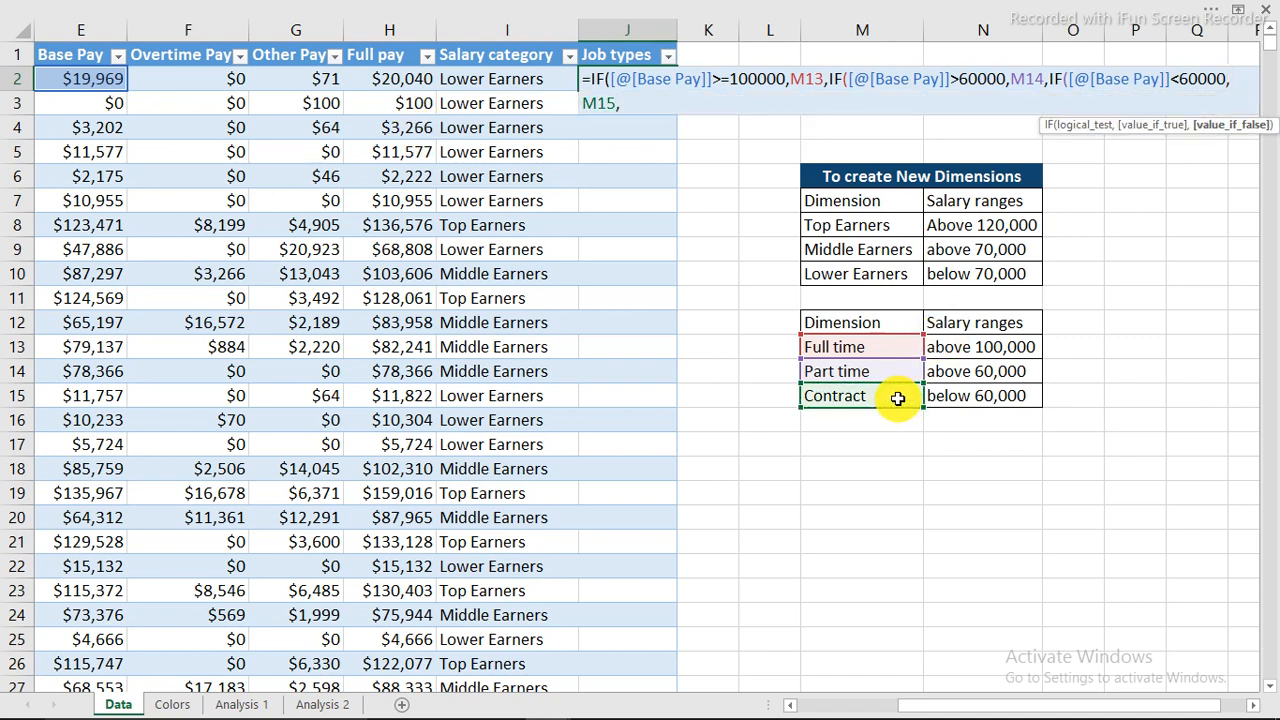
{"action": "type", "text": "\"\")"}
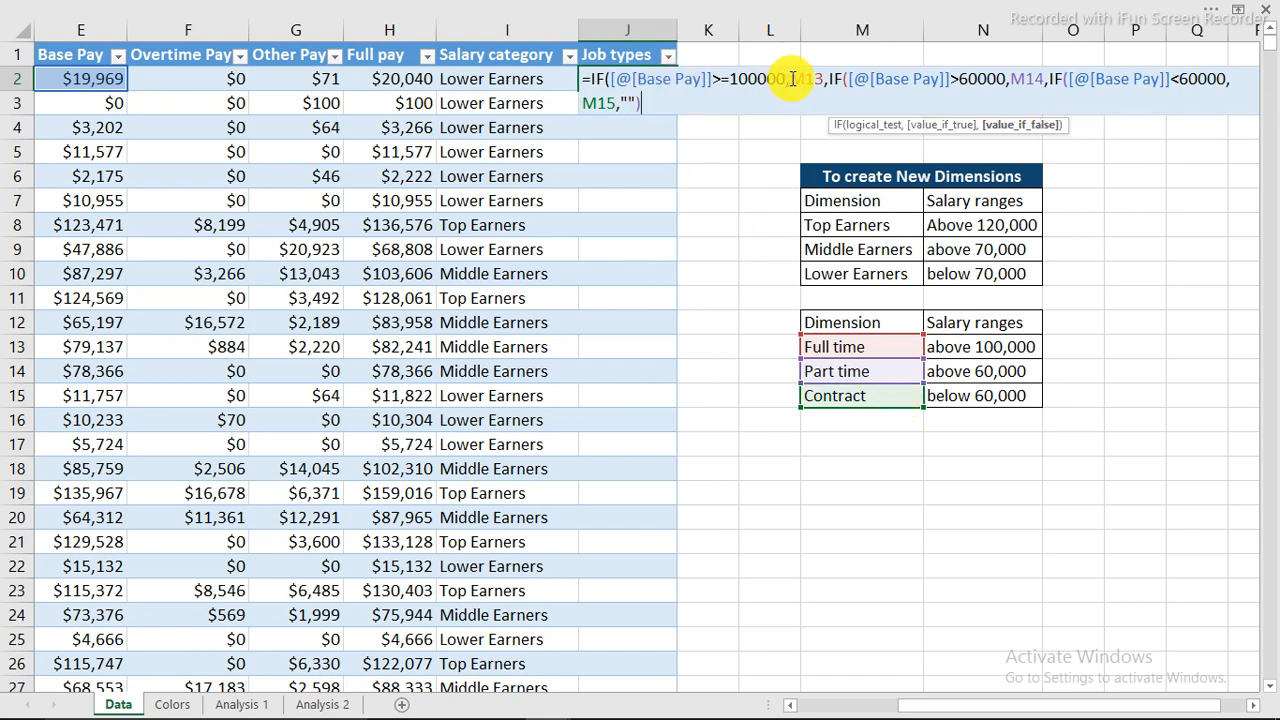
Add the missing closing parentheses and enter the formula to fill the Job types column.
{"action": "left_click", "coordinate": [1106, 703]}
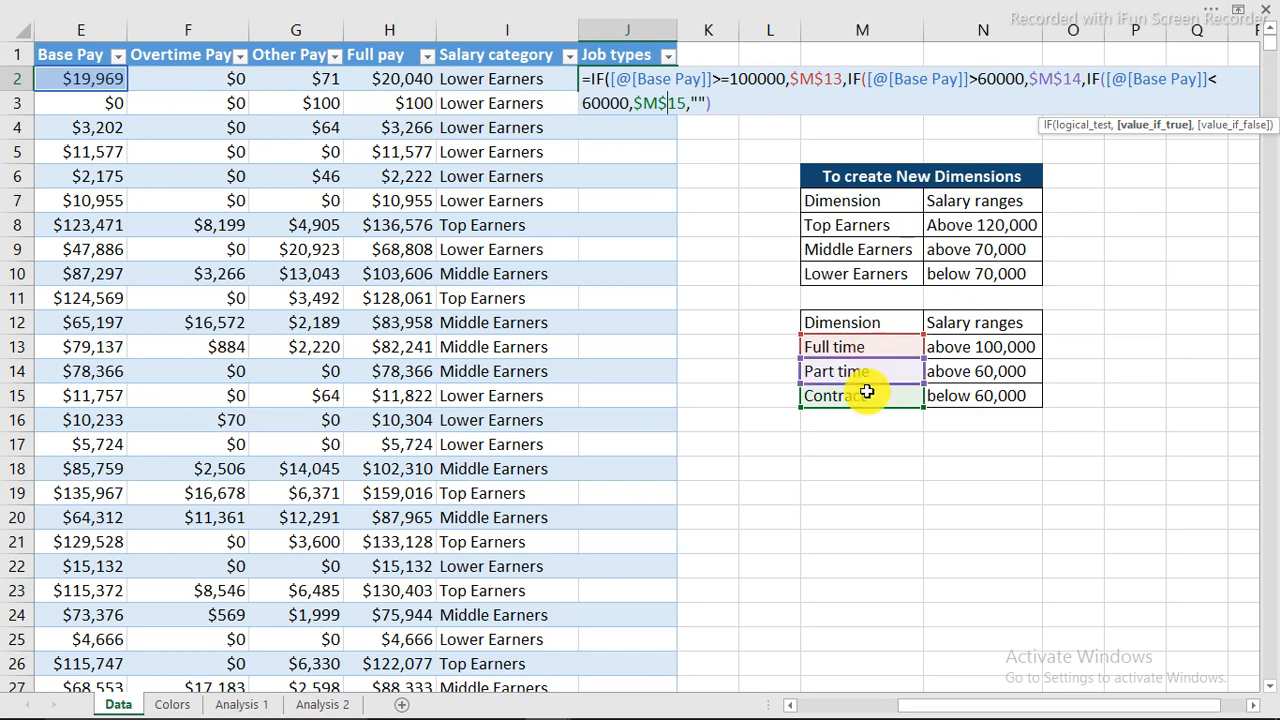
{"action": "key", "text": "Return"}
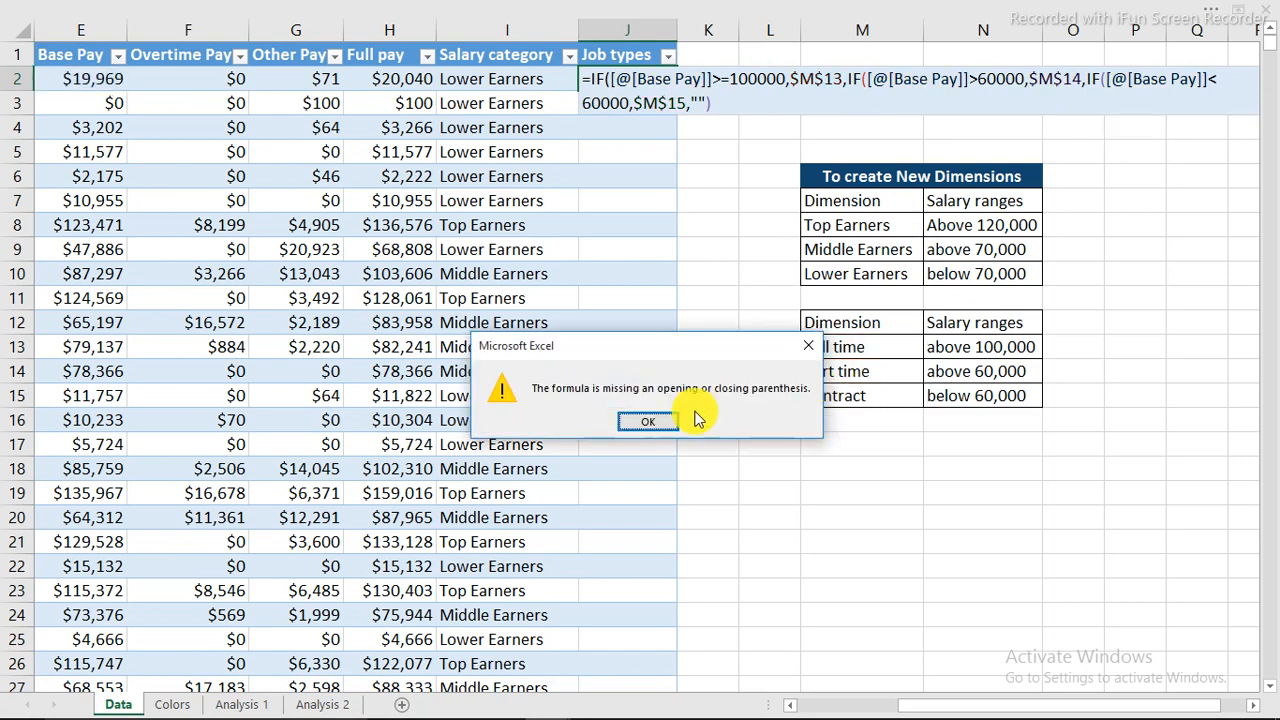
{"action": "key", "text": "Return"}
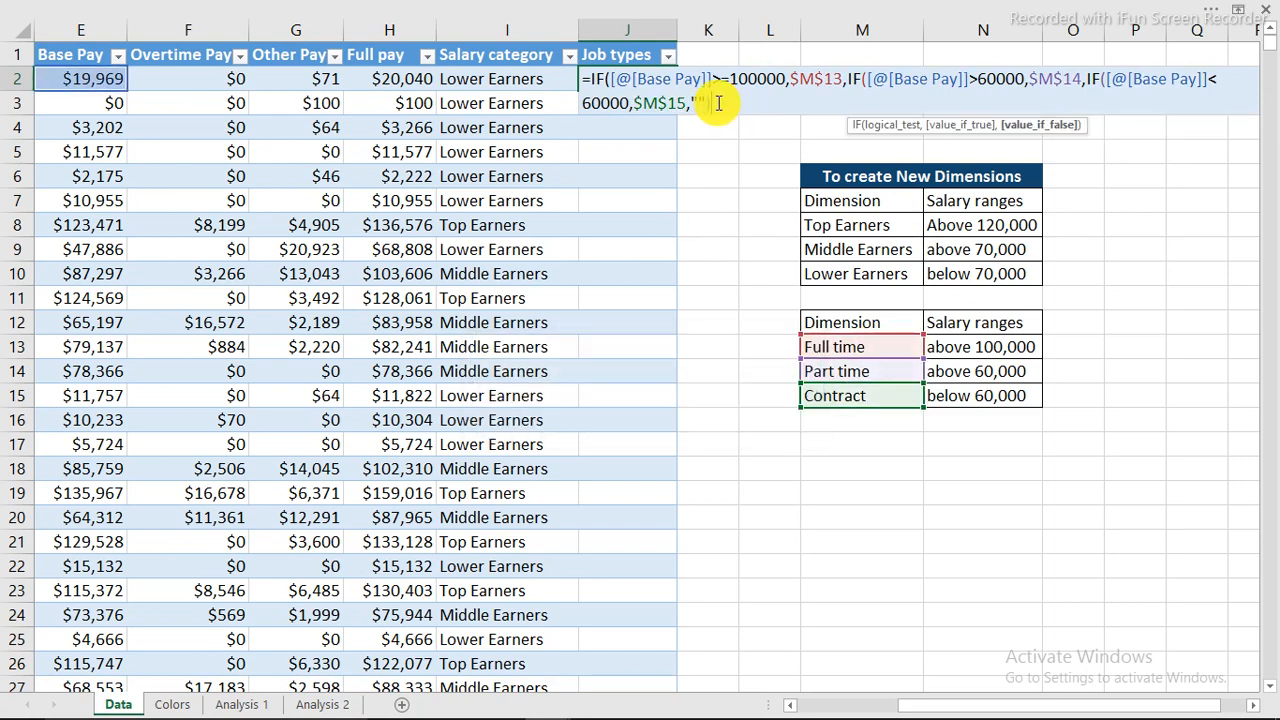
{"action": "left_click", "coordinate": [718, 103]}
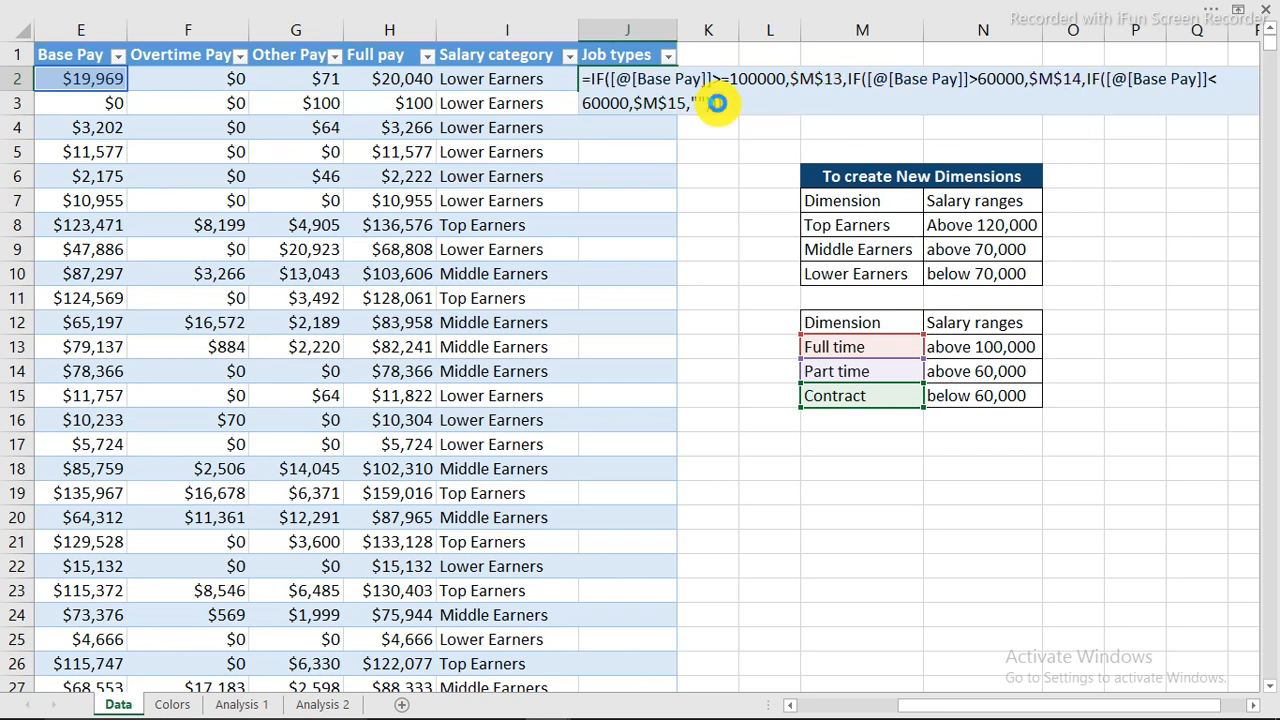
{"action": "key", "text": "Return"}
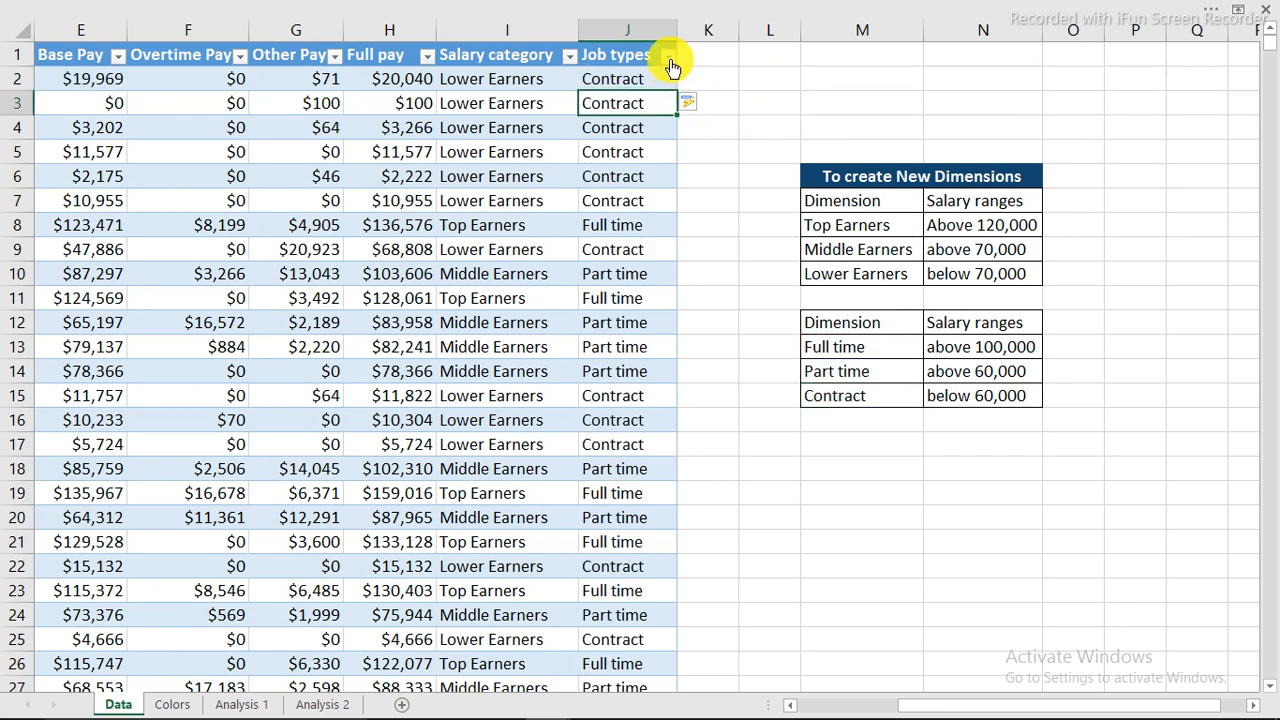
{"action": "left_click", "coordinate": [667, 55]}
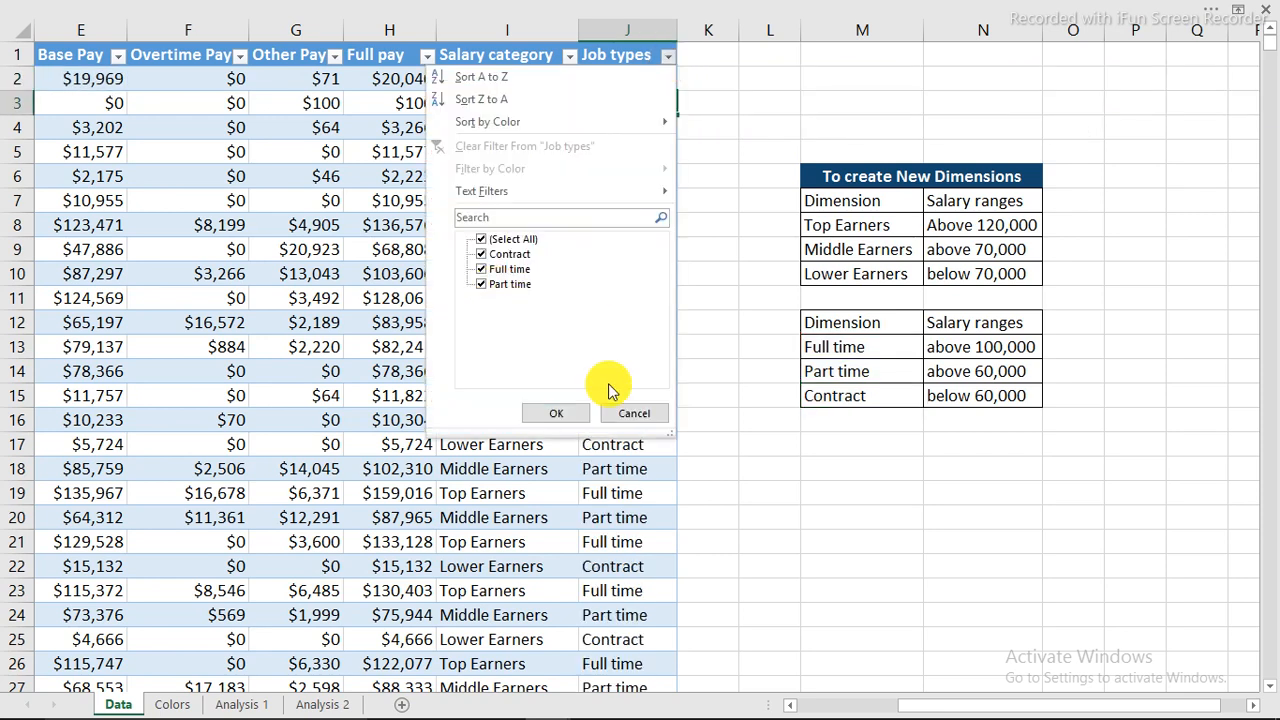
{"action": "left_click", "coordinate": [640, 414]}
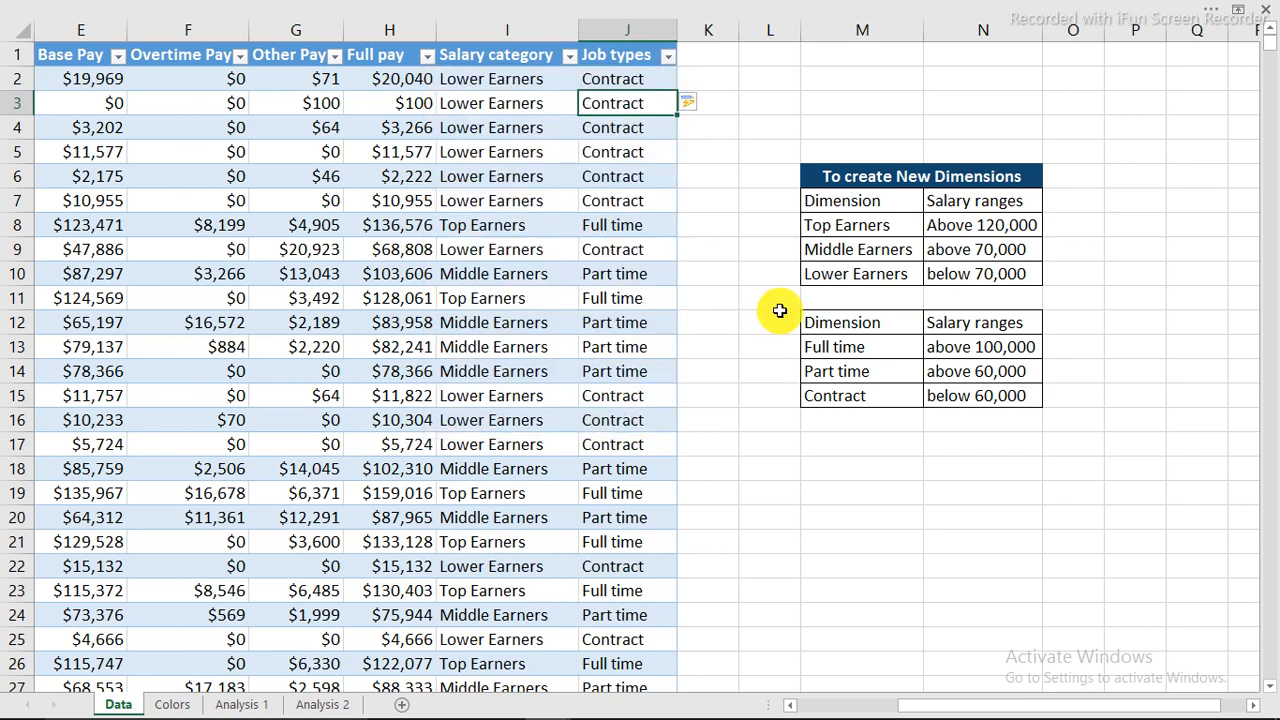
{"action": "left_click", "coordinate": [980, 347]}
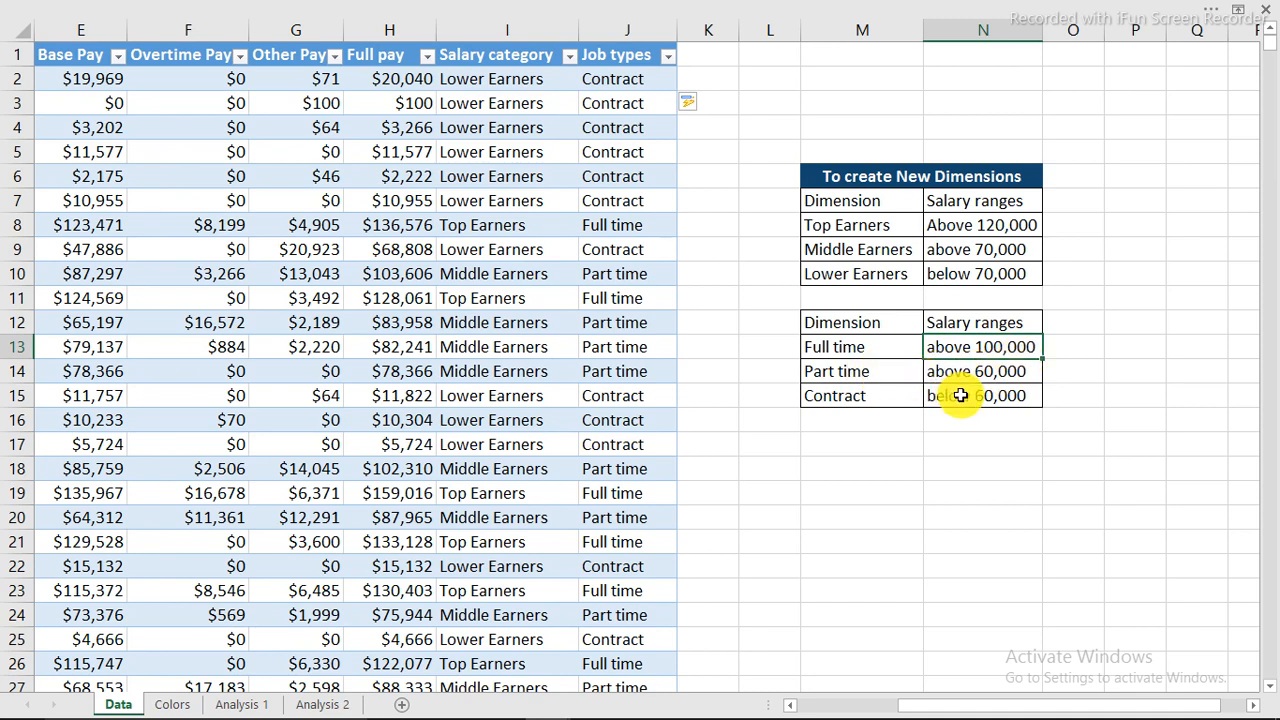
{"action": "left_click", "coordinate": [993, 372]}
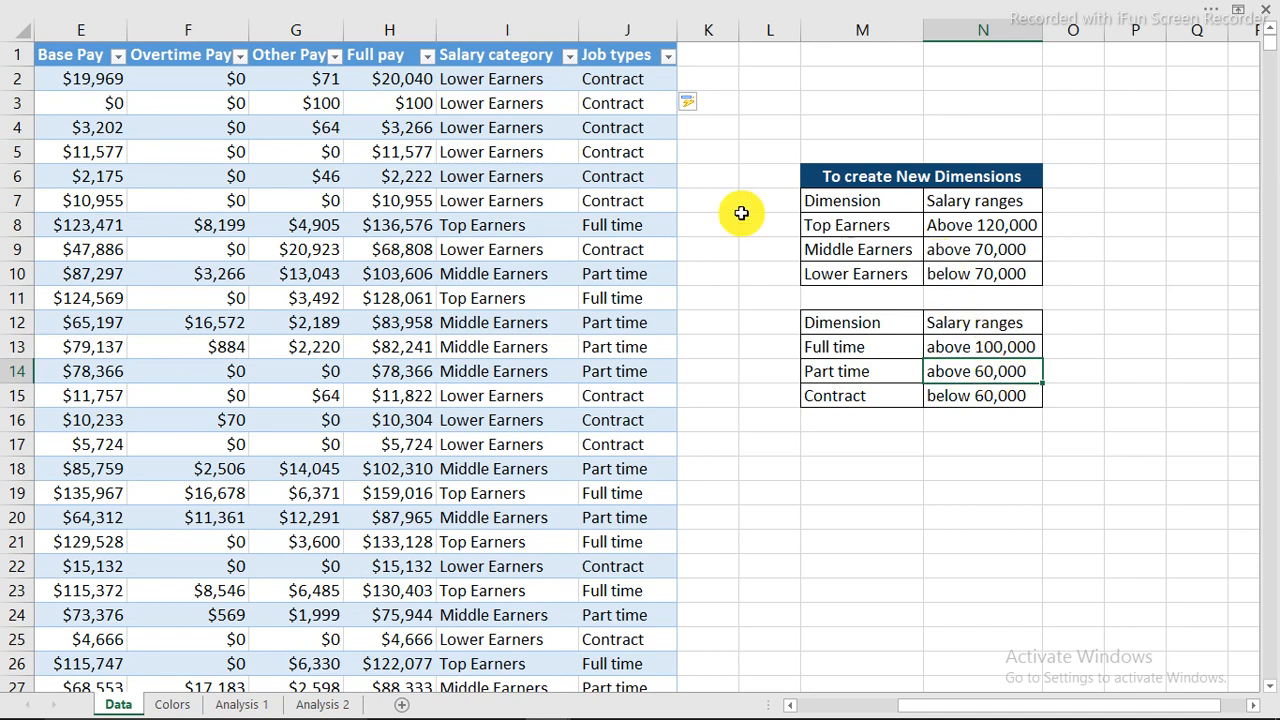
{"action": "left_click", "coordinate": [620, 200]}
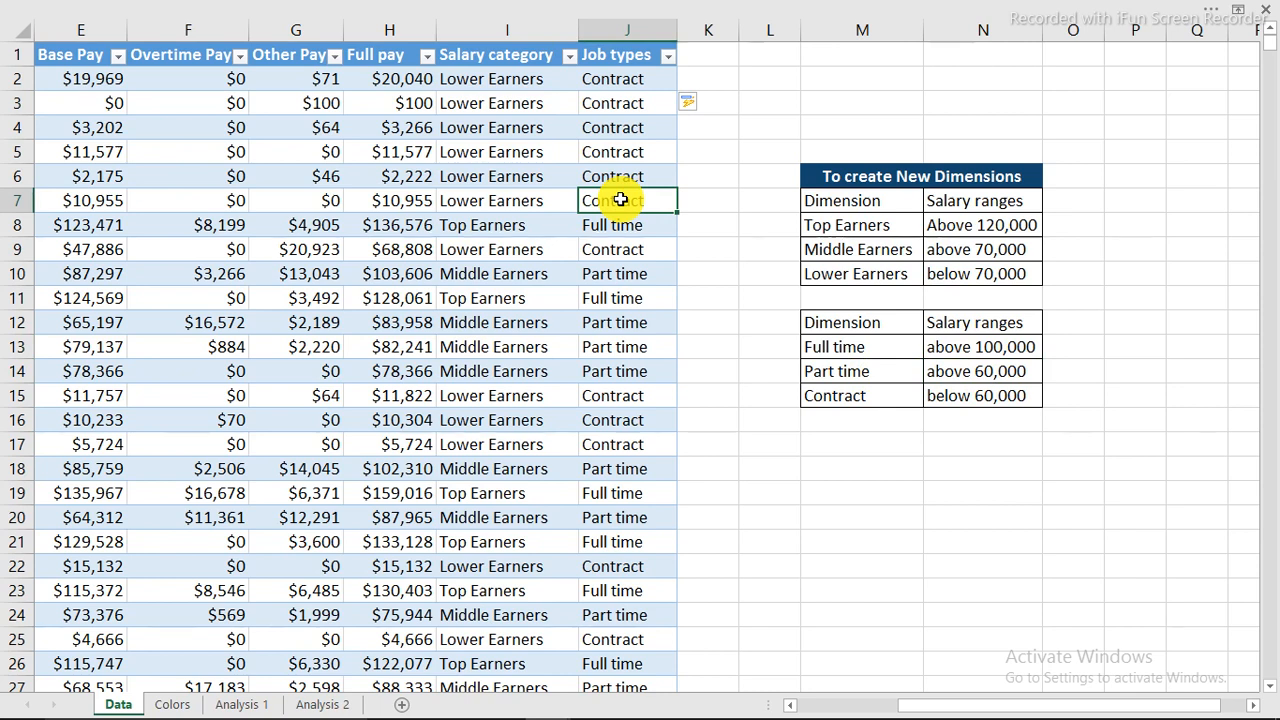
Check the Body and Cards colour codes on the Colors sheet, then insert a new Sheet7.
{"action": "left_click", "coordinate": [172, 704]}
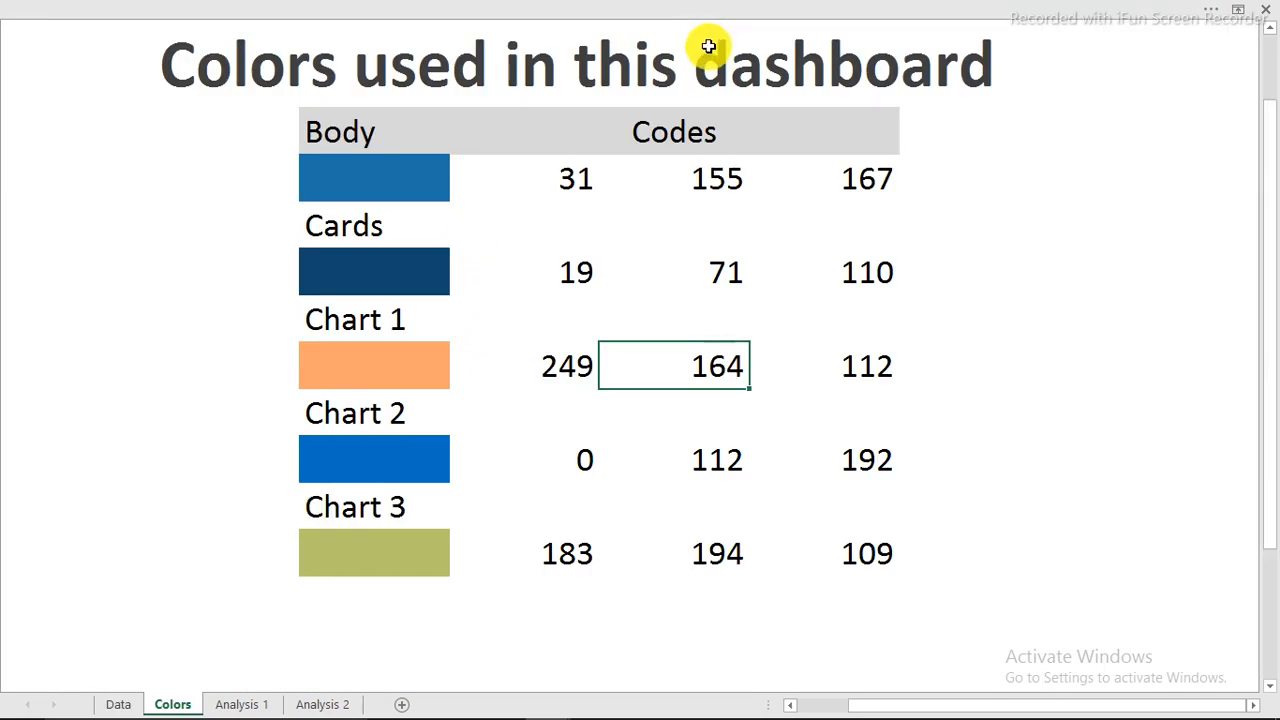
{"action": "left_click", "coordinate": [432, 179]}
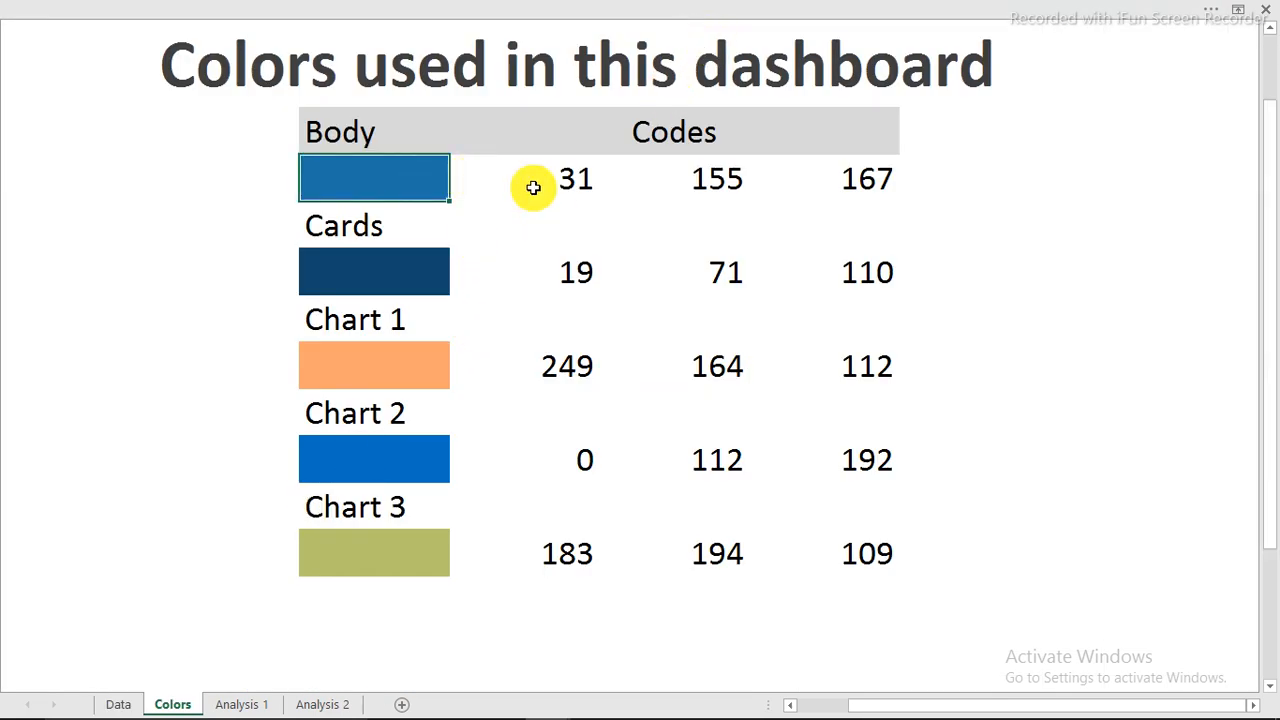
{"action": "left_click", "coordinate": [620, 287]}
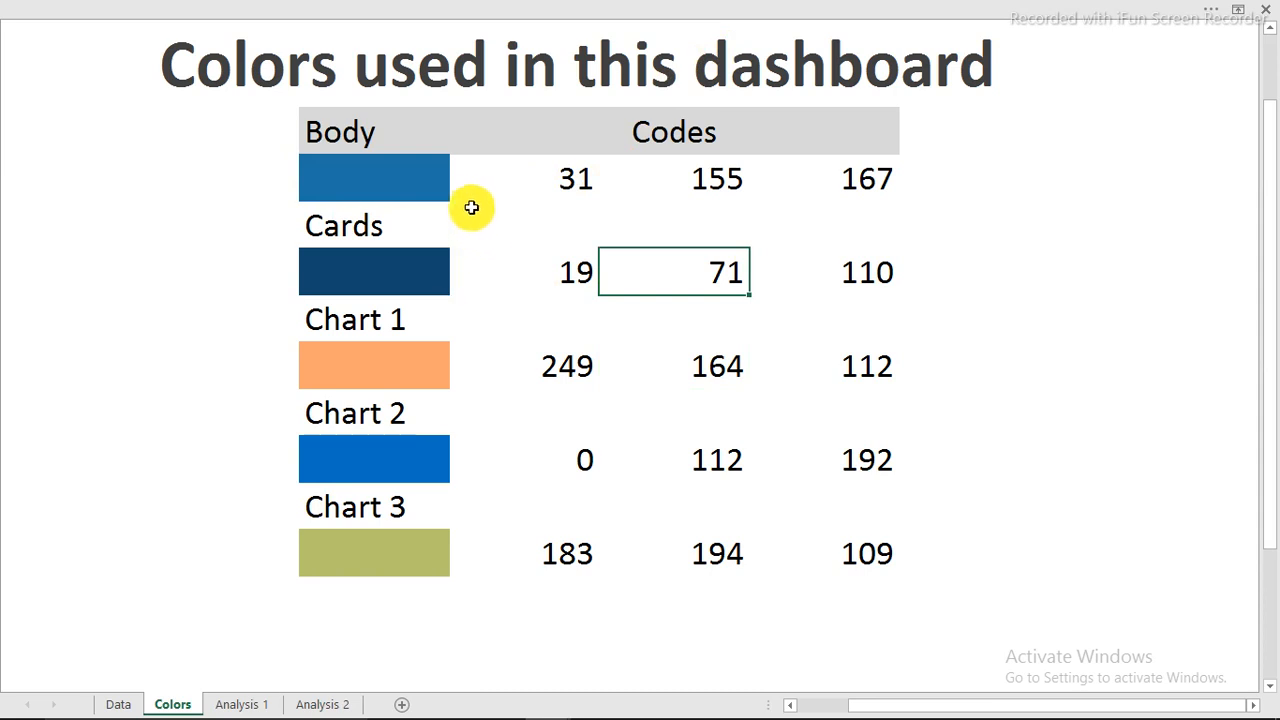
{"action": "left_click", "coordinate": [404, 706]}
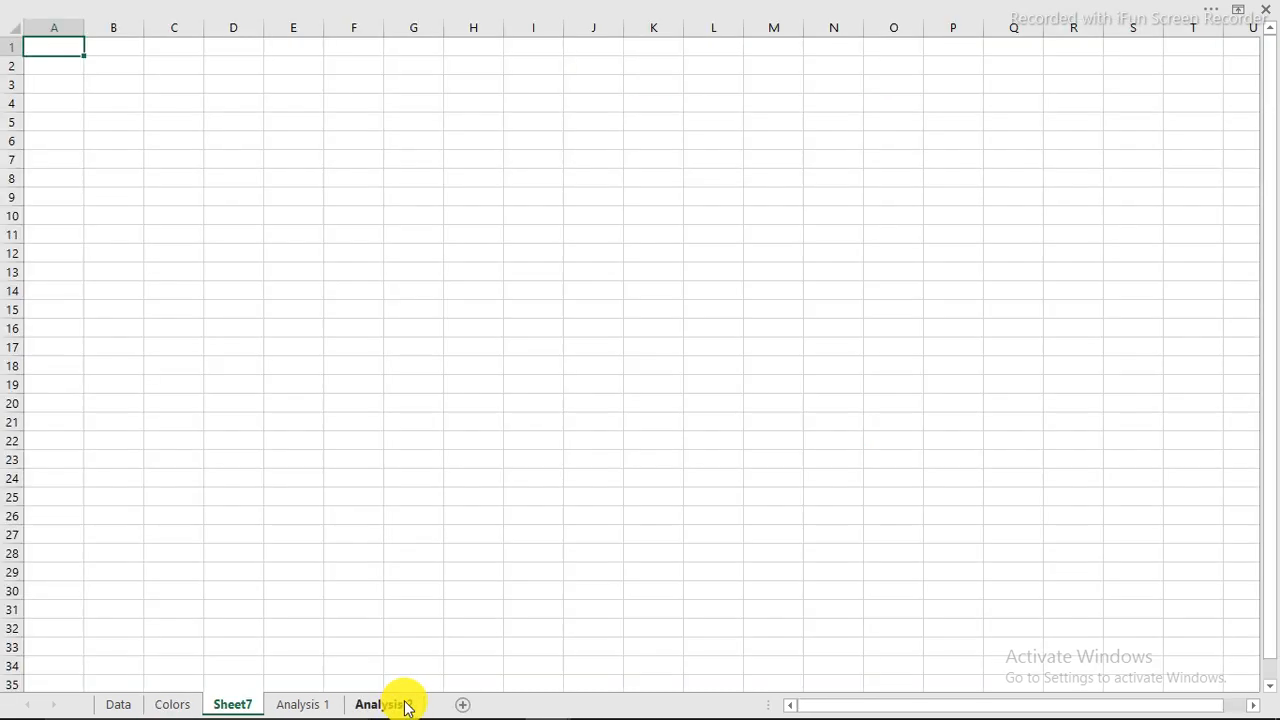
Hide the gridlines and row/column headings on Sheet7.
{"action": "left_click", "coordinate": [288, 121]}
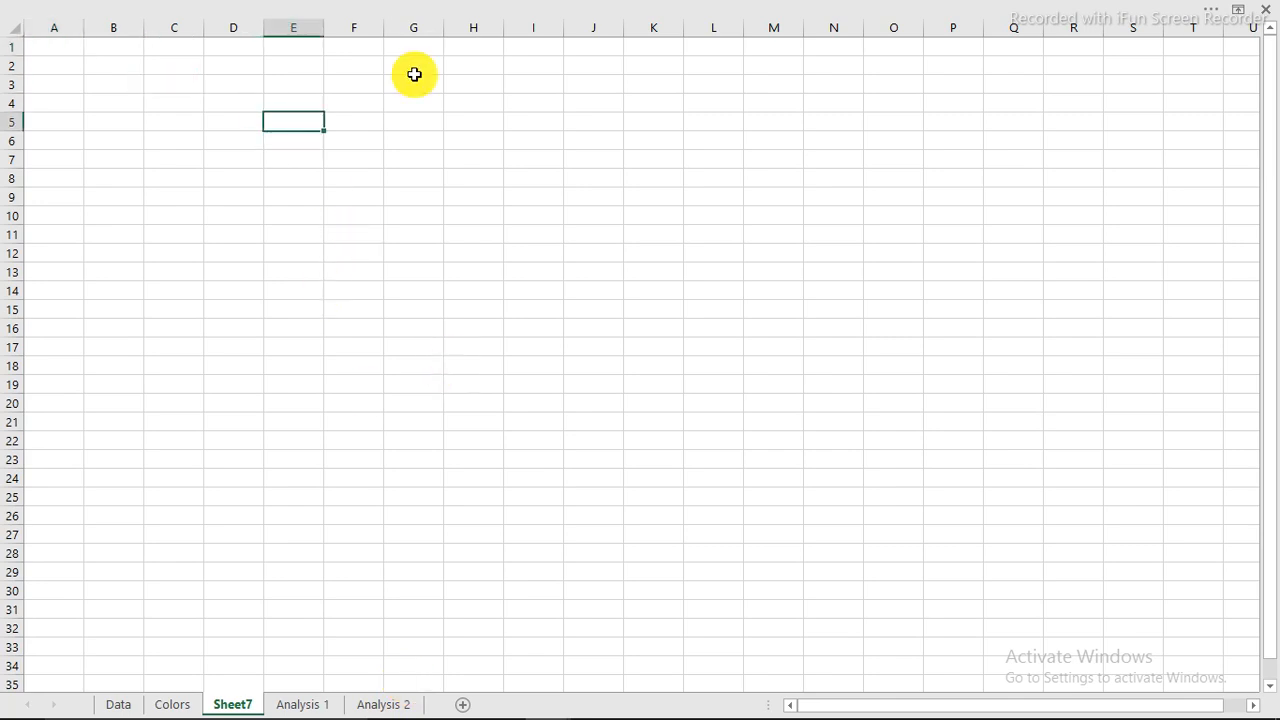
{"action": "left_click", "coordinate": [465, 9]}
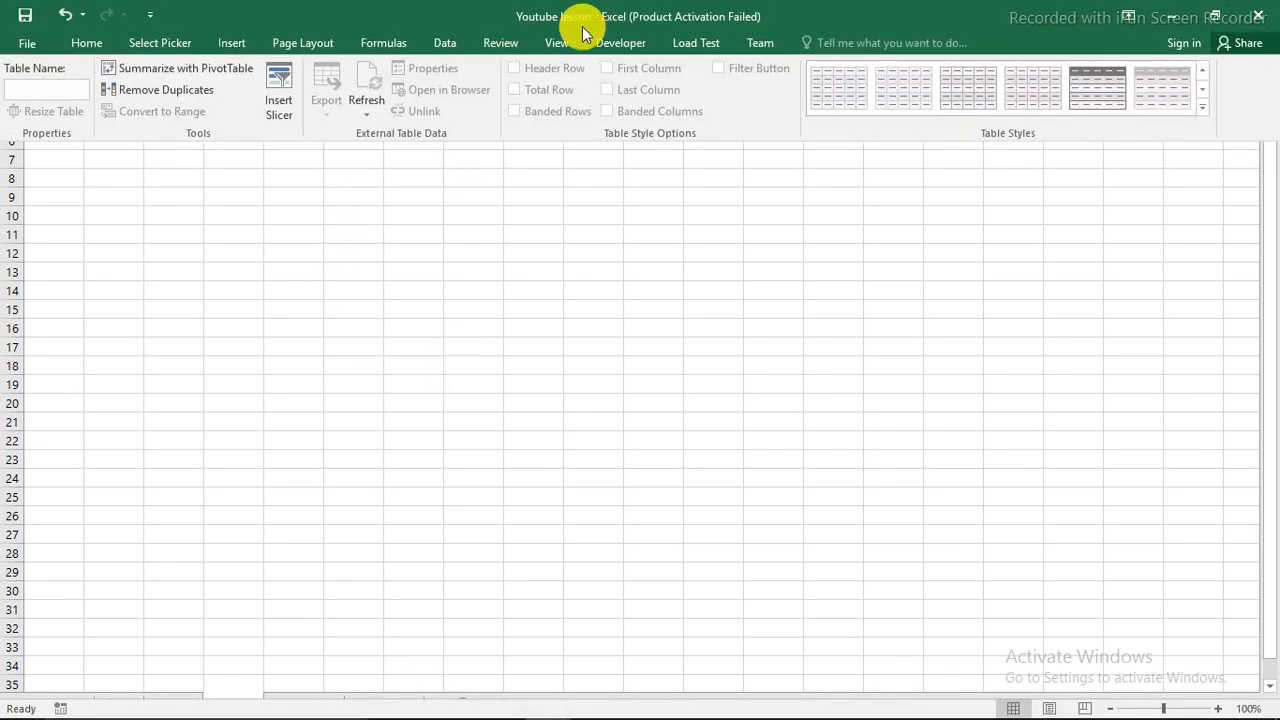
{"action": "left_click", "coordinate": [558, 42]}
{"action": "left_click", "coordinate": [210, 105]}
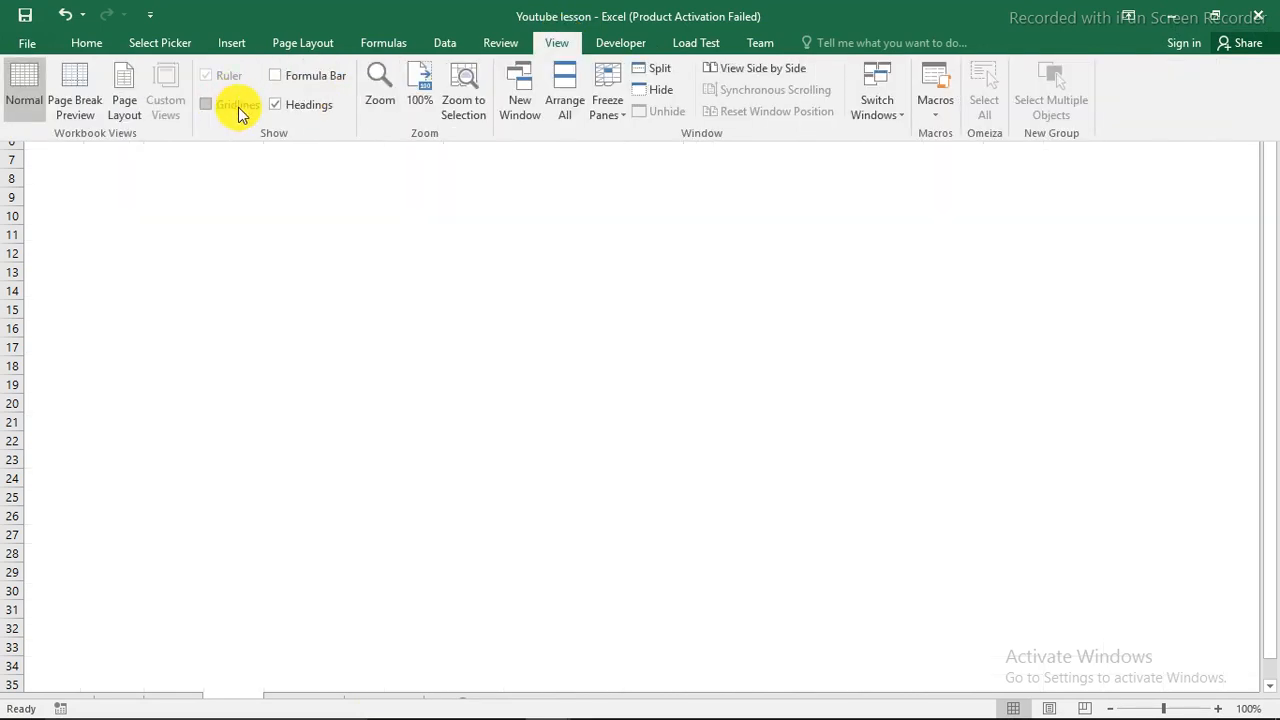
{"action": "left_click", "coordinate": [277, 106]}
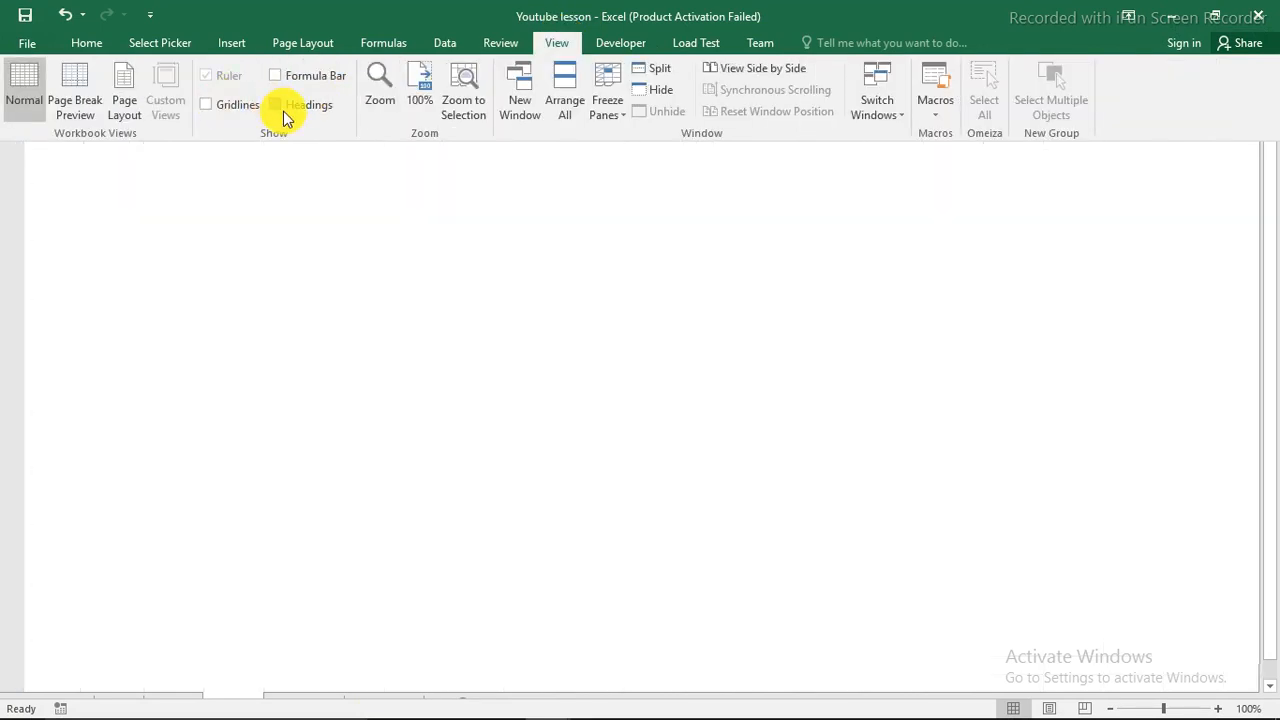
{"action": "left_click", "coordinate": [357, 205]}
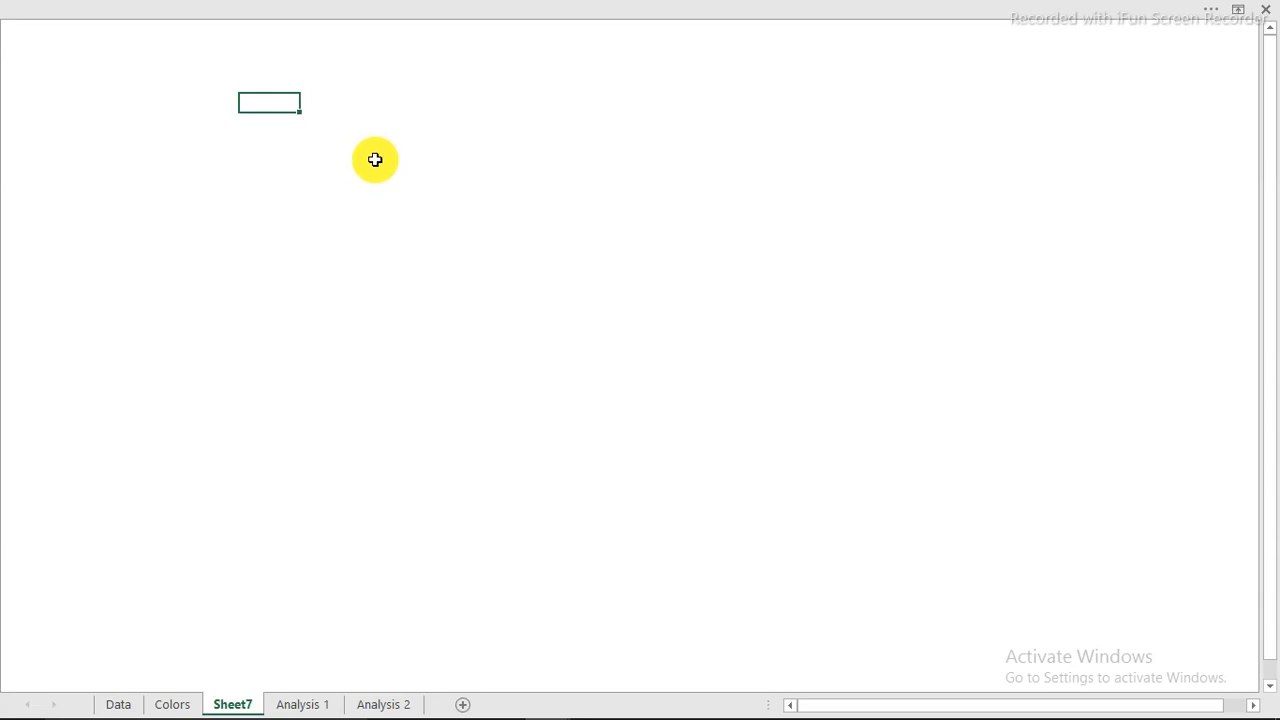
{"action": "left_click", "coordinate": [263, 60]}
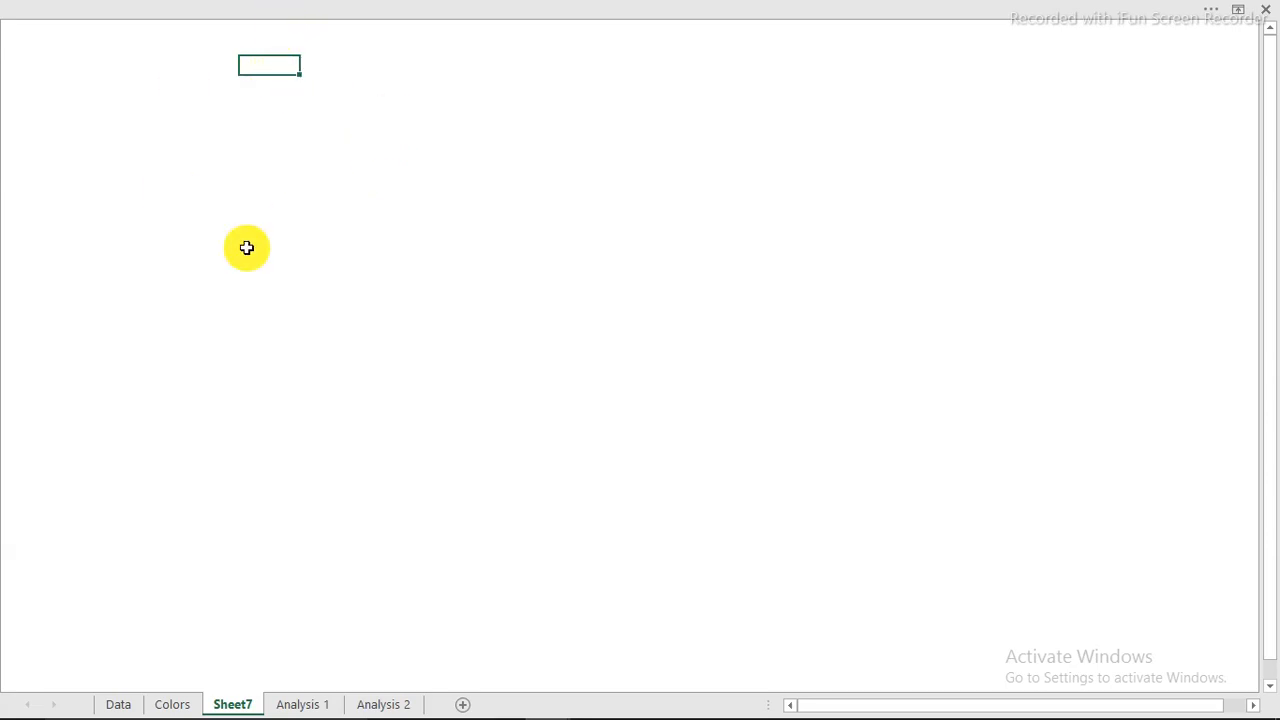
Switch to the San Francisco Salaries workbook and view its finished Dashboard sheet.
{"action": "mouse_move", "coordinate": [591, 700]}
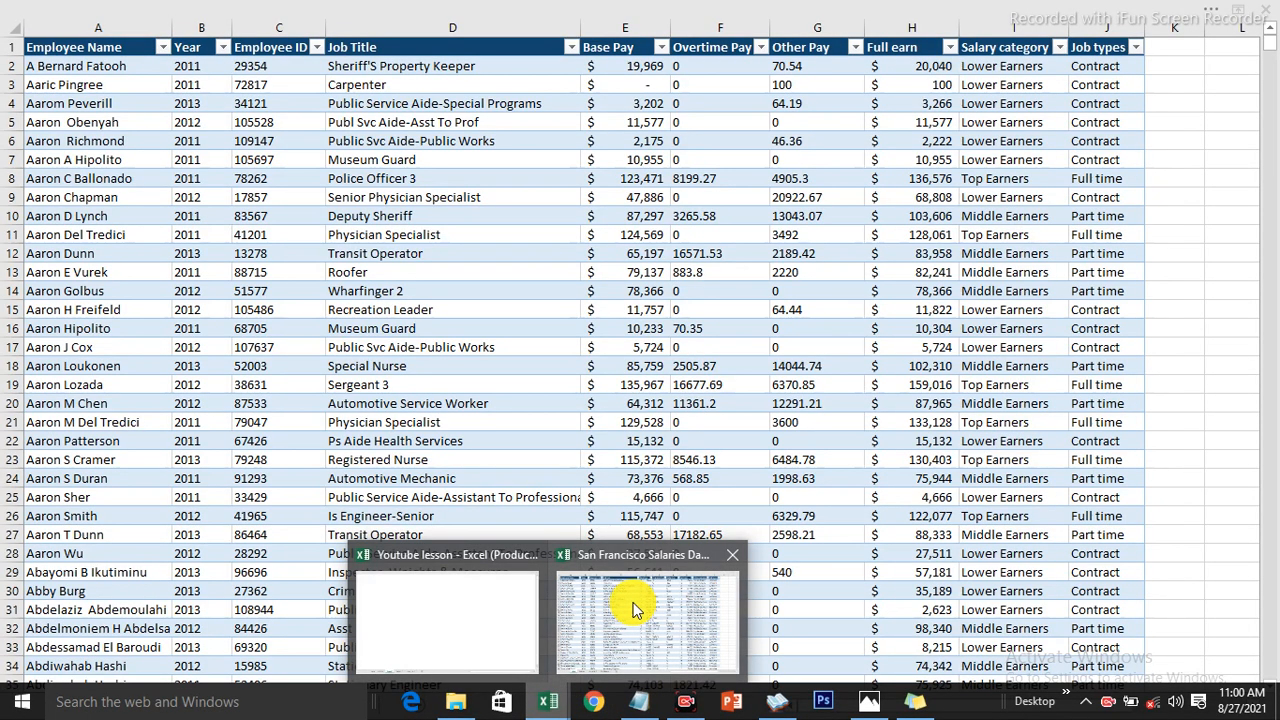
{"action": "left_click", "coordinate": [634, 605]}
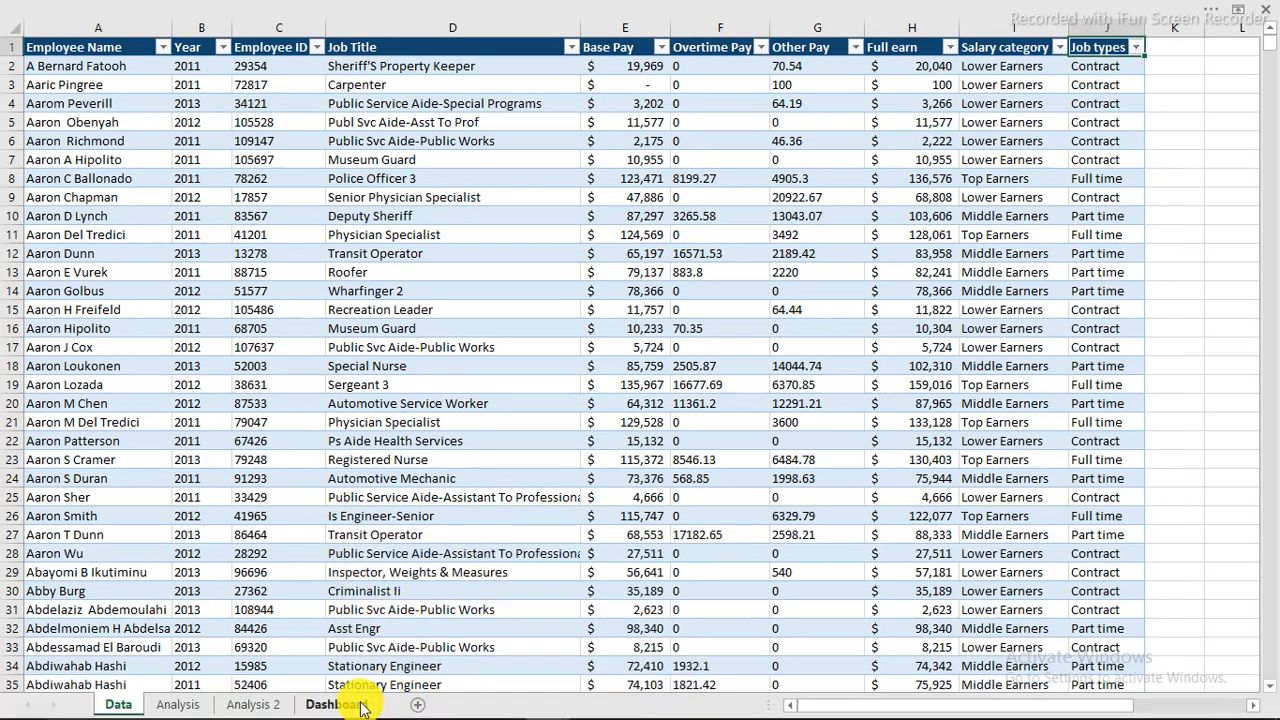
{"action": "left_click", "coordinate": [364, 680]}
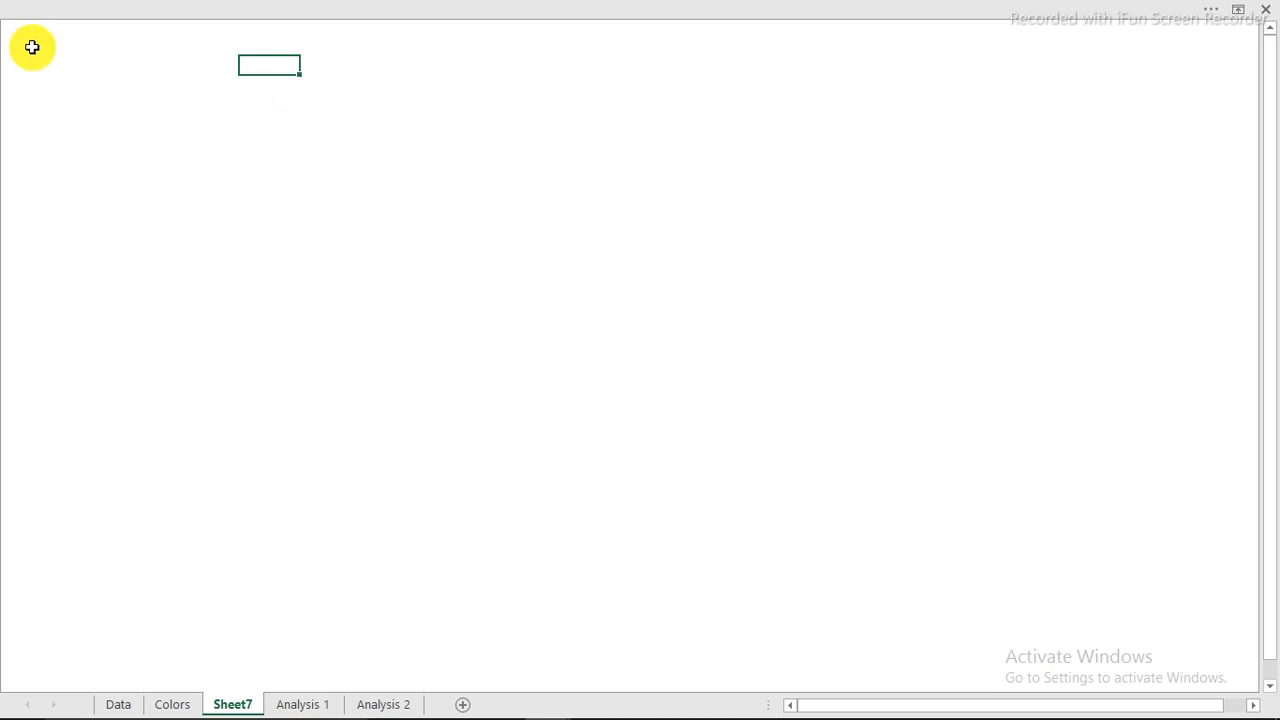
Pick up the Body swatch's formatting from the Colors sheet with Format Painter, then return to Sheet7.
{"action": "left_click", "coordinate": [176, 704]}
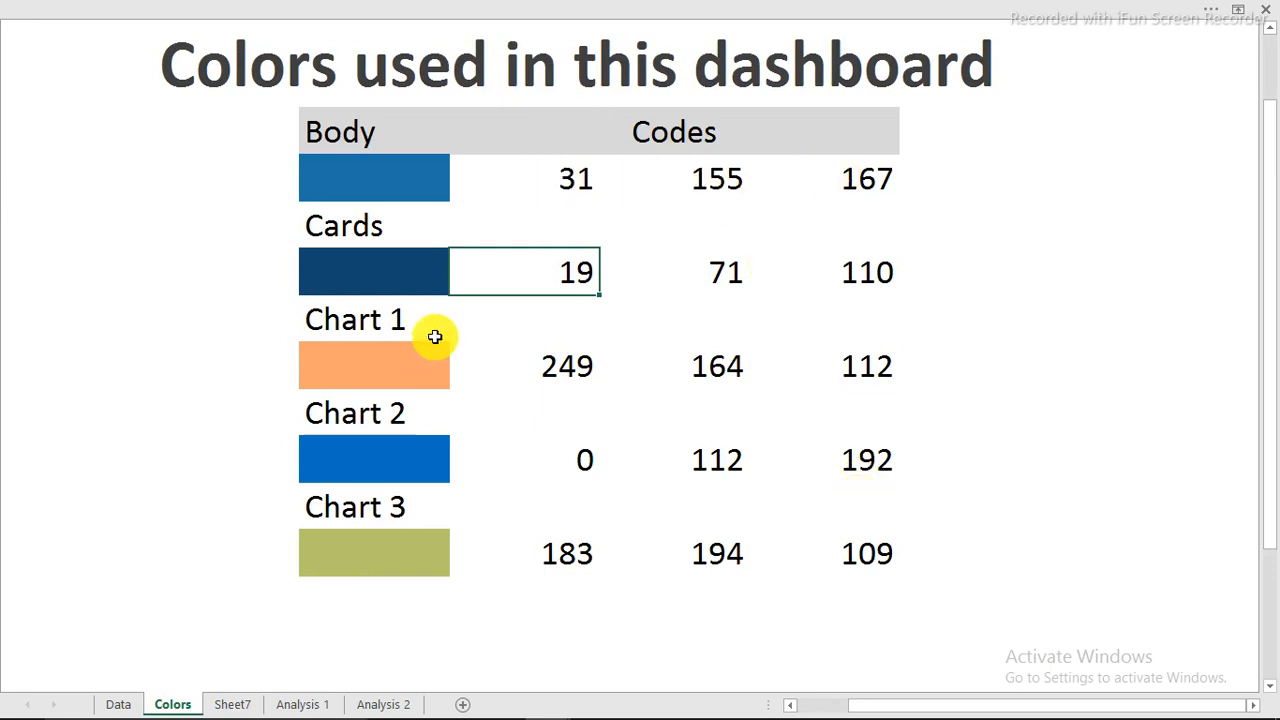
{"action": "left_click", "coordinate": [366, 176]}
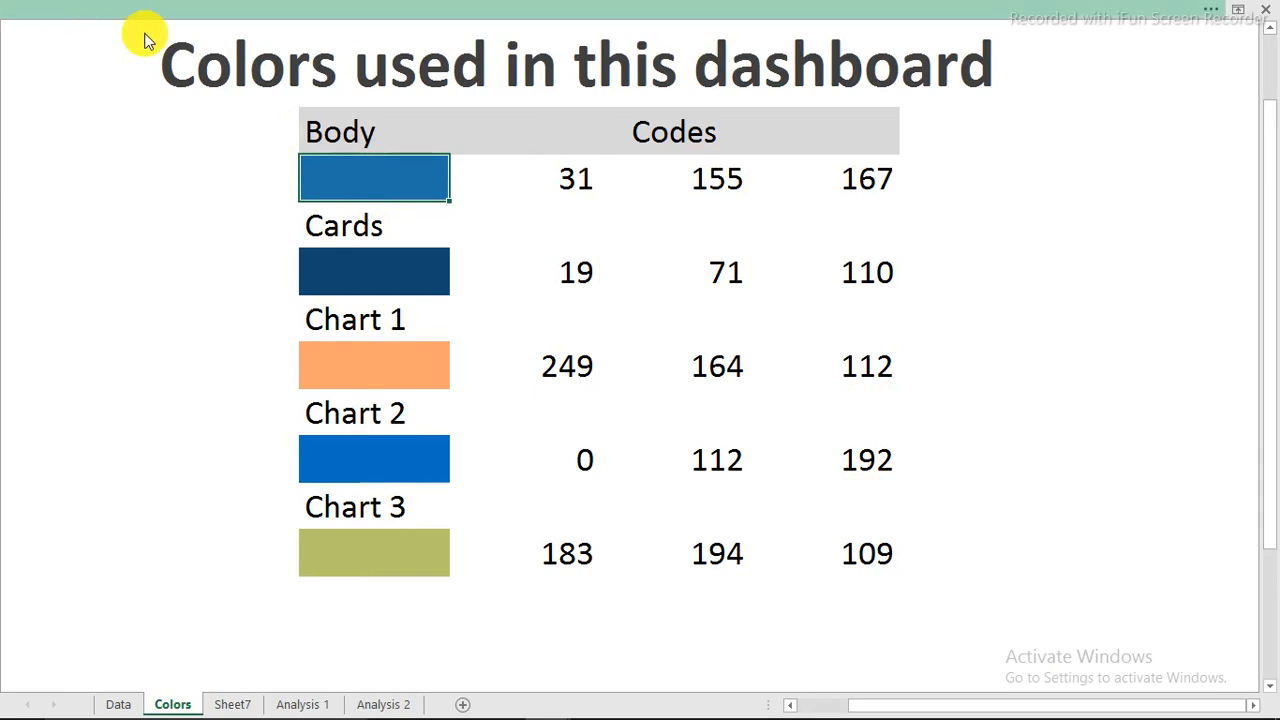
{"action": "left_click", "coordinate": [140, 14]}
{"action": "left_click", "coordinate": [87, 45]}
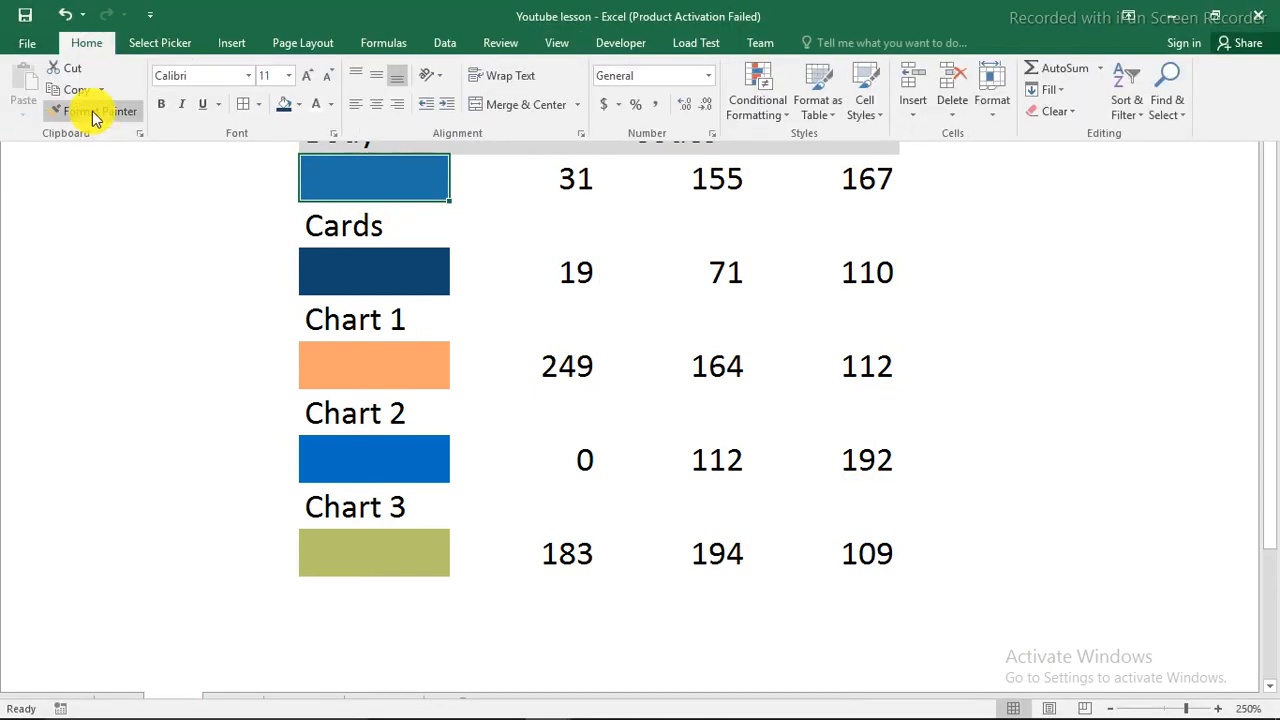
{"action": "left_click", "coordinate": [94, 112]}
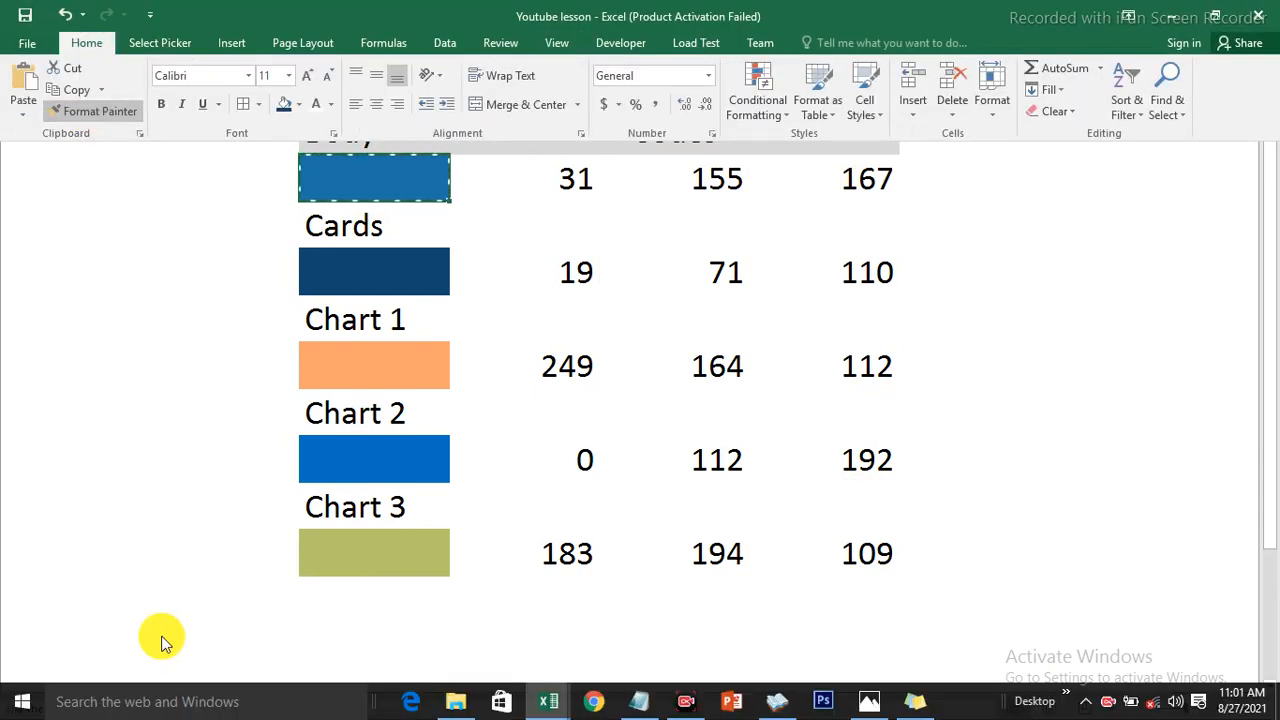
{"action": "left_click", "coordinate": [232, 704]}
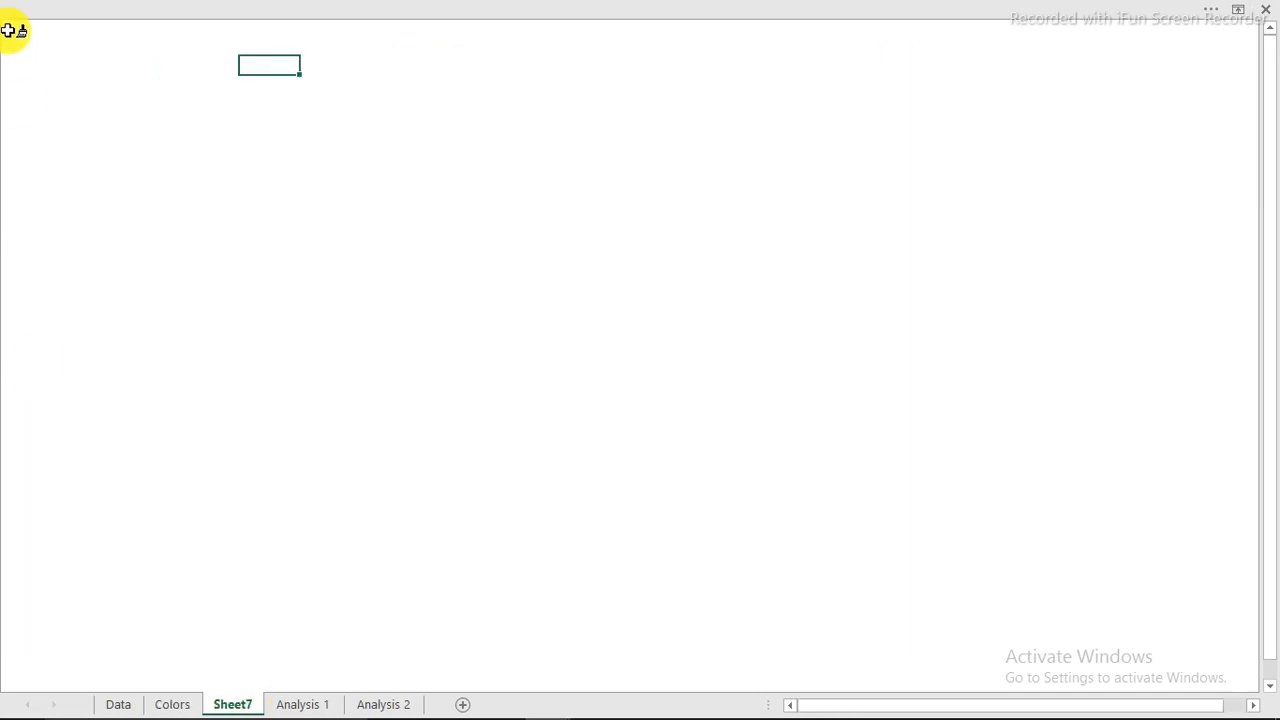
Paint the Body blue fill across Sheet7's entire visible range.
{"action": "mouse_move", "coordinate": [45, 38]}
{"action": "left_mouse_down"}
{"action": "mouse_move", "coordinate": [1146, 629]}
{"action": "mouse_move", "coordinate": [1234, 703]}
{"action": "mouse_move", "coordinate": [1222, 700]}
{"action": "left_mouse_up"}
{"action": "left_click", "coordinate": [749, 402]}
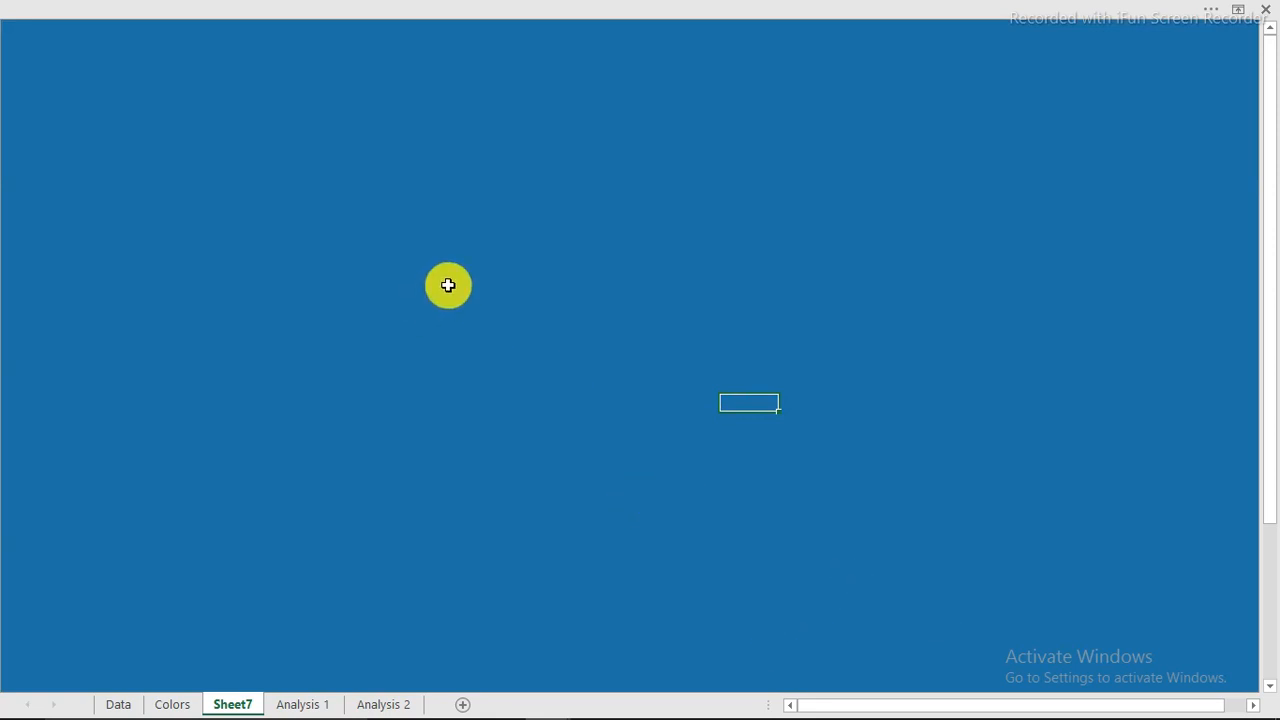
{"action": "left_click", "coordinate": [381, 11]}
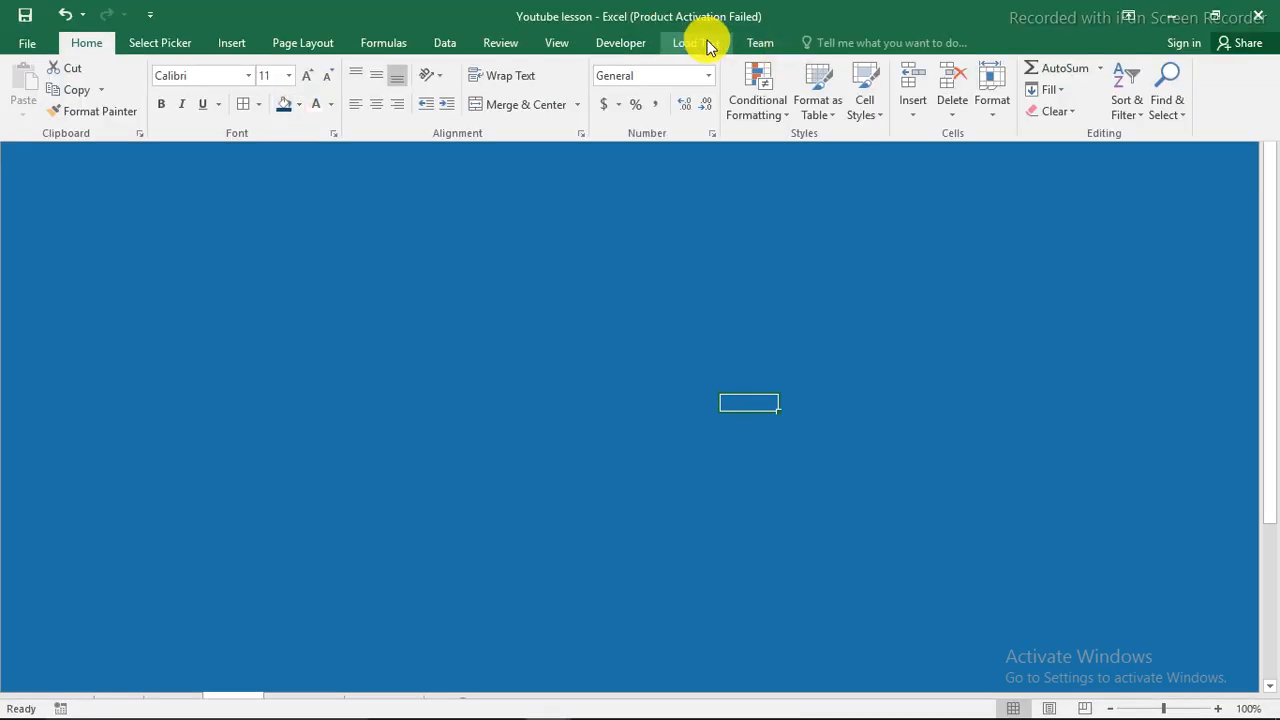
Draw a rectangle near Sheet7's top-left using the Insert Shapes gallery.
{"action": "left_click", "coordinate": [236, 44]}
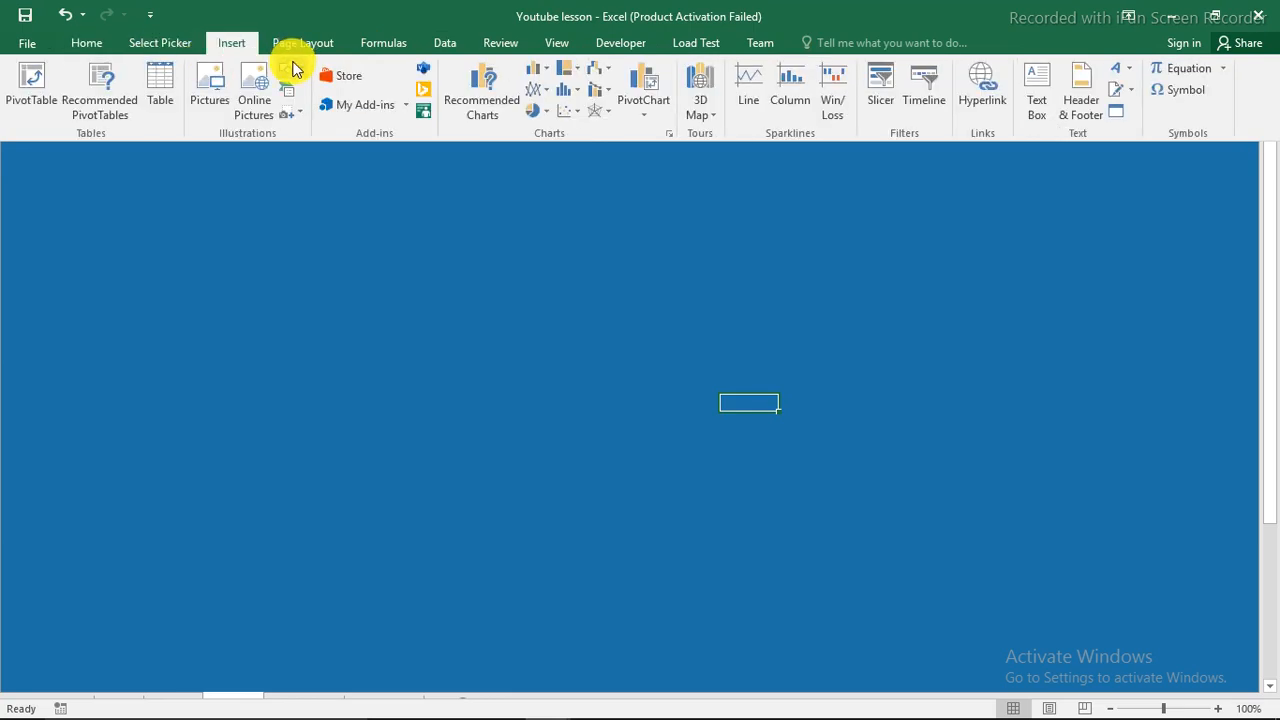
{"action": "left_click", "coordinate": [295, 68]}
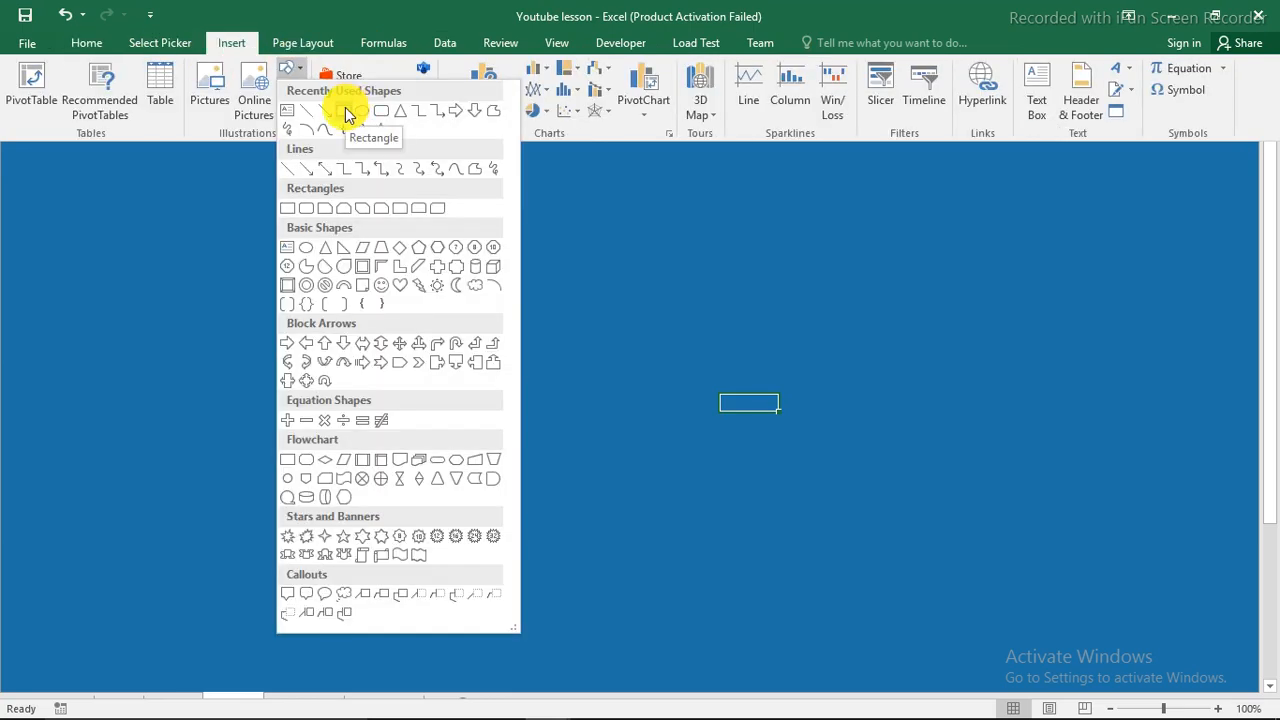
{"action": "left_click", "coordinate": [345, 115]}
{"action": "mouse_move", "coordinate": [146, 103]}
{"action": "left_mouse_down"}
{"action": "mouse_move", "coordinate": [357, 174]}
{"action": "mouse_move", "coordinate": [356, 250]}
{"action": "left_mouse_up"}
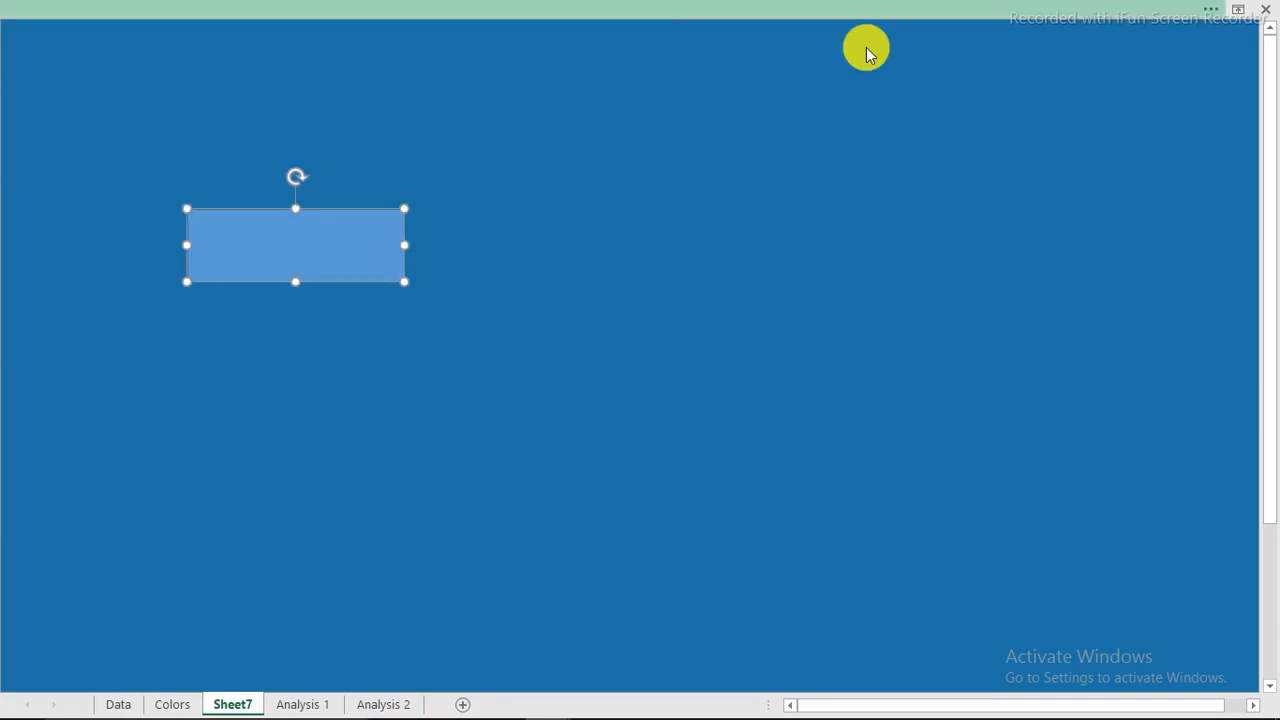
Size the rectangle to 0.5" tall by 2.92" wide and move it under the top strip.
{"action": "left_click", "coordinate": [900, 10]}
{"action": "left_click", "coordinate": [1016, 73]}
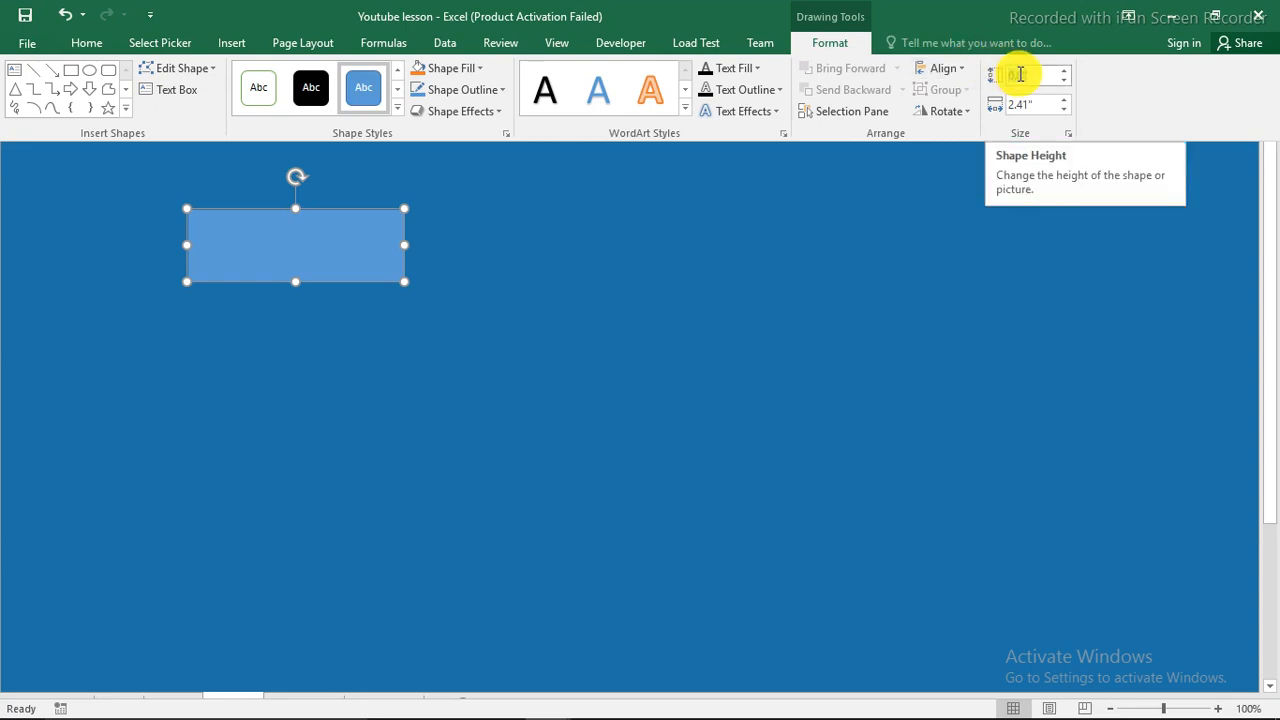
{"action": "type", "text": "0."}
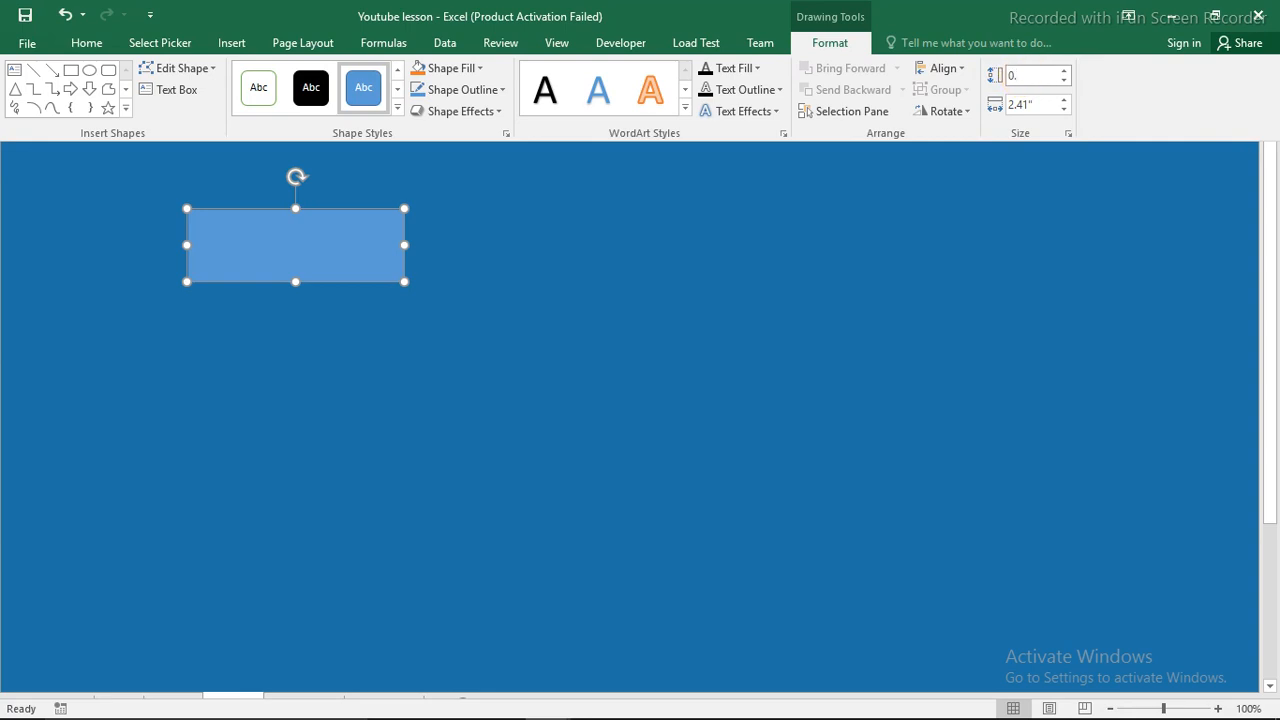
{"action": "type", "text": "5"}
{"action": "left_click", "coordinate": [1025, 103]}
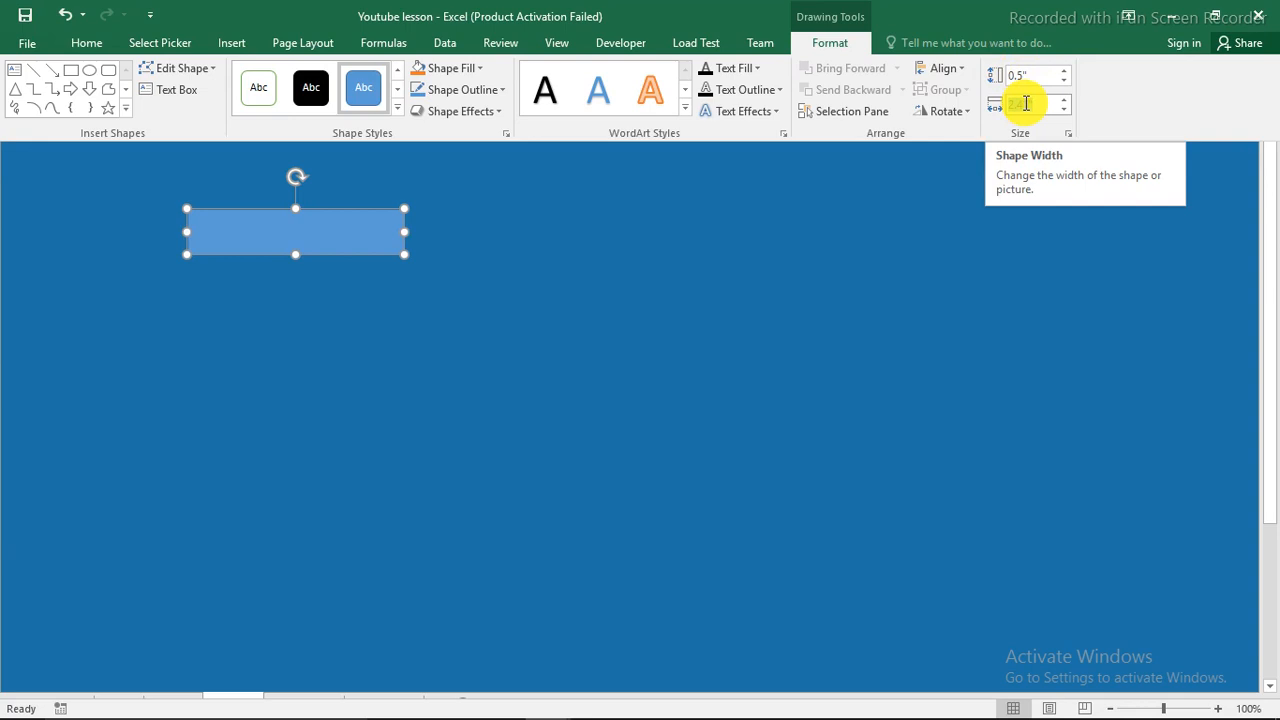
{"action": "type", "text": "4"}
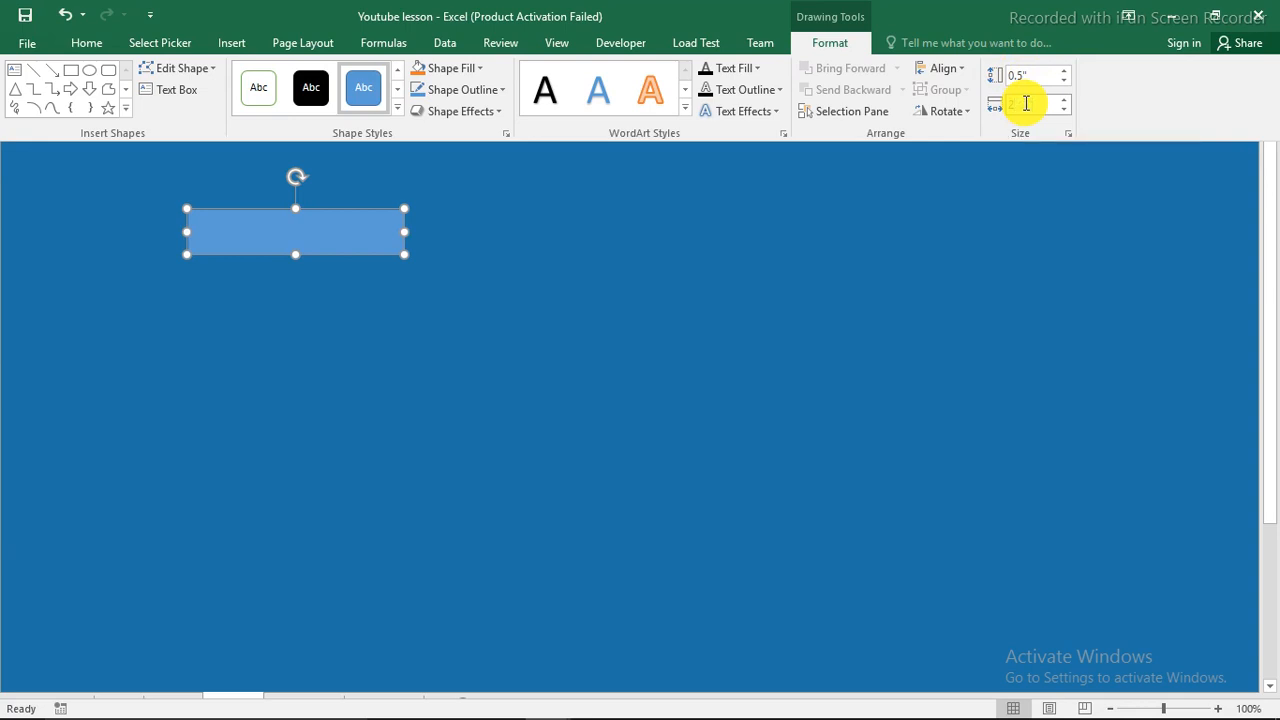
{"action": "type", "text": ".92"}
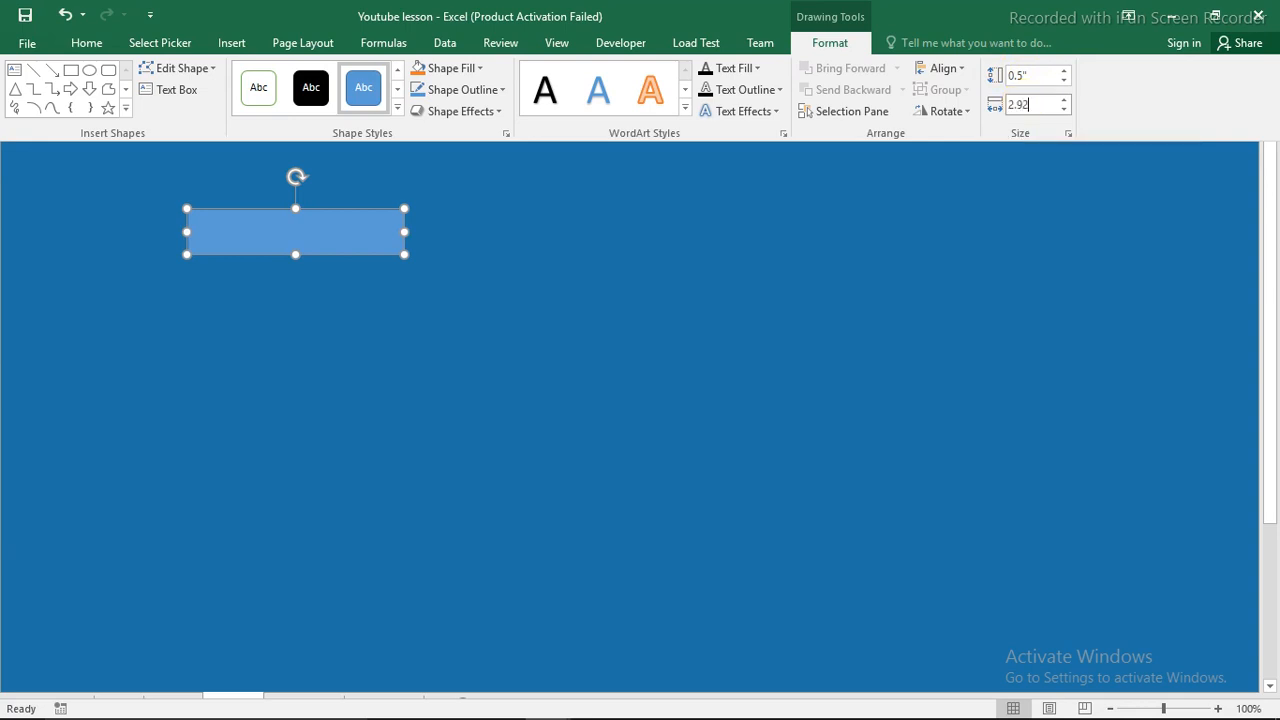
{"action": "key", "text": "Return"}
{"action": "left_click_drag", "start_coordinate": [386, 229], "coordinate": [241, 119]}
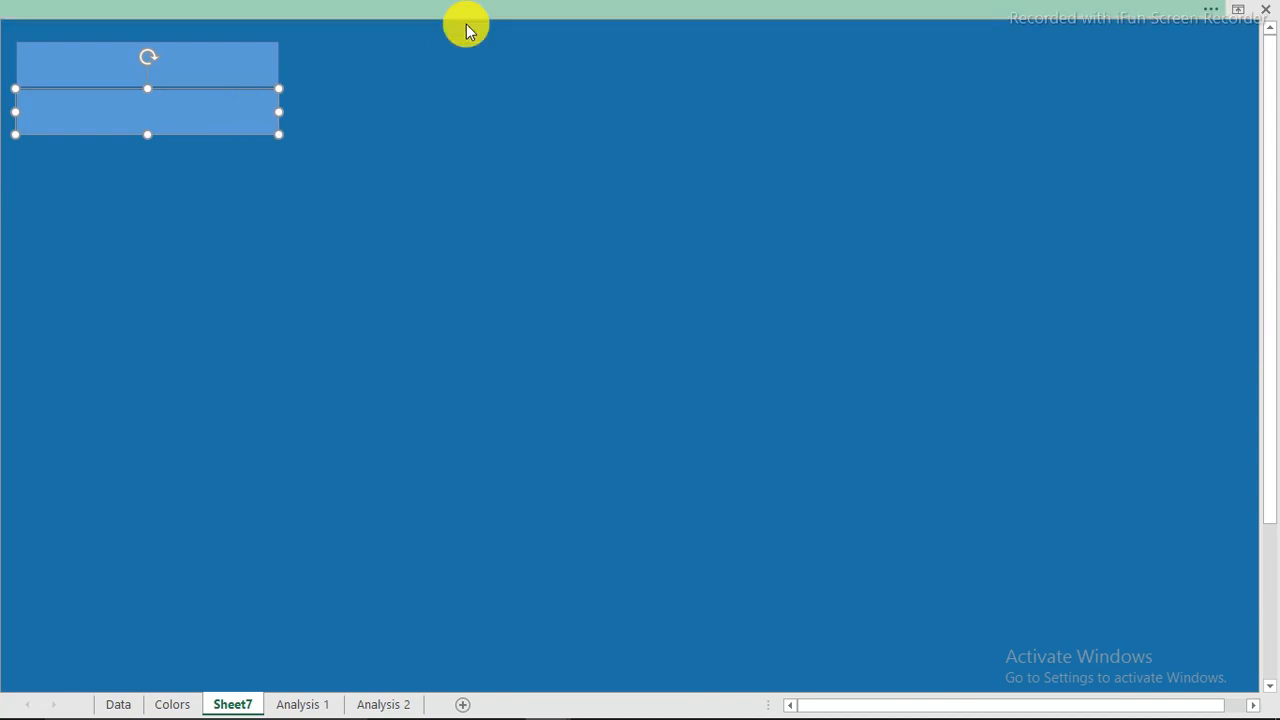
Set the second panel's height to 3.95 inches.
{"action": "left_click", "coordinate": [975, 12]}
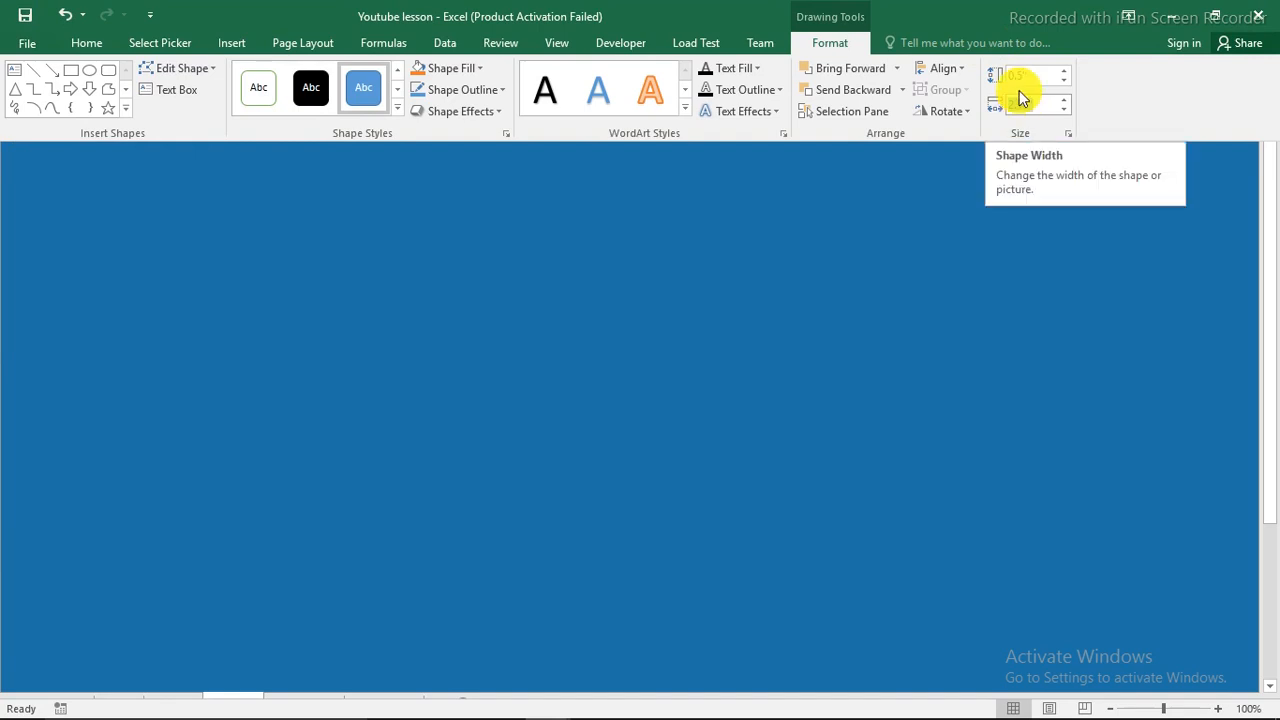
{"action": "left_click", "coordinate": [1018, 73]}
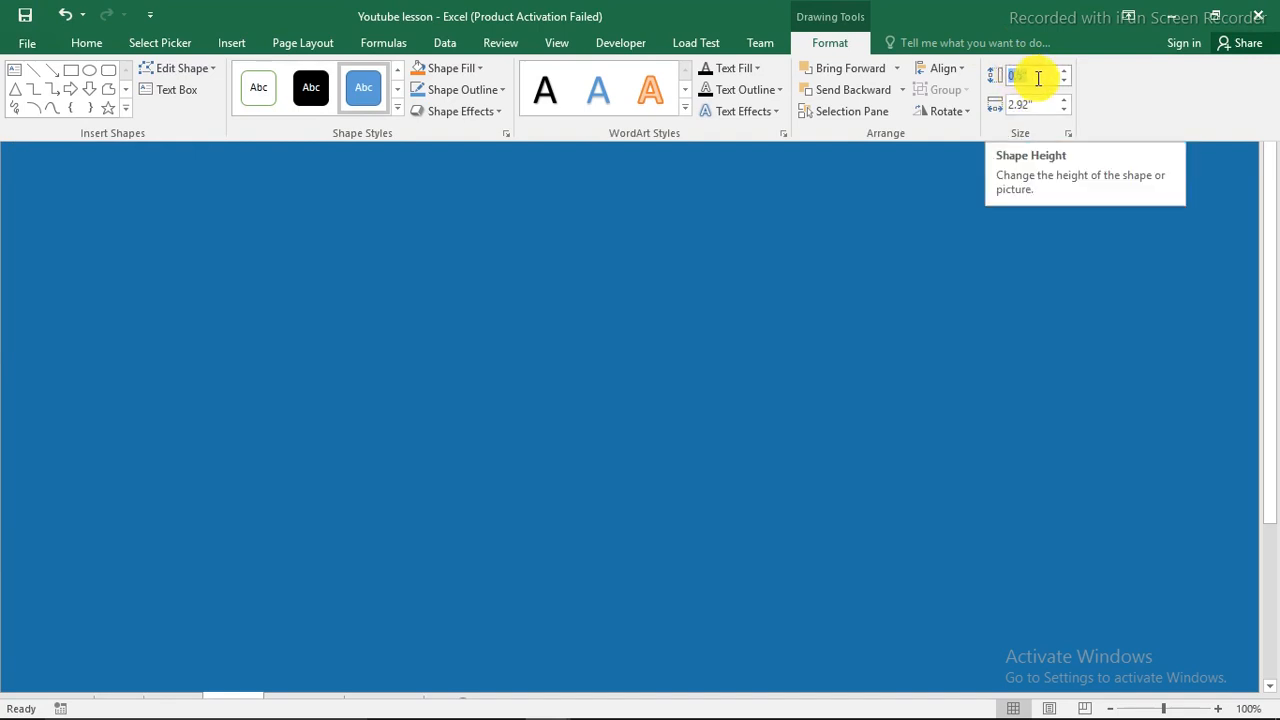
{"action": "type", "text": "3"}
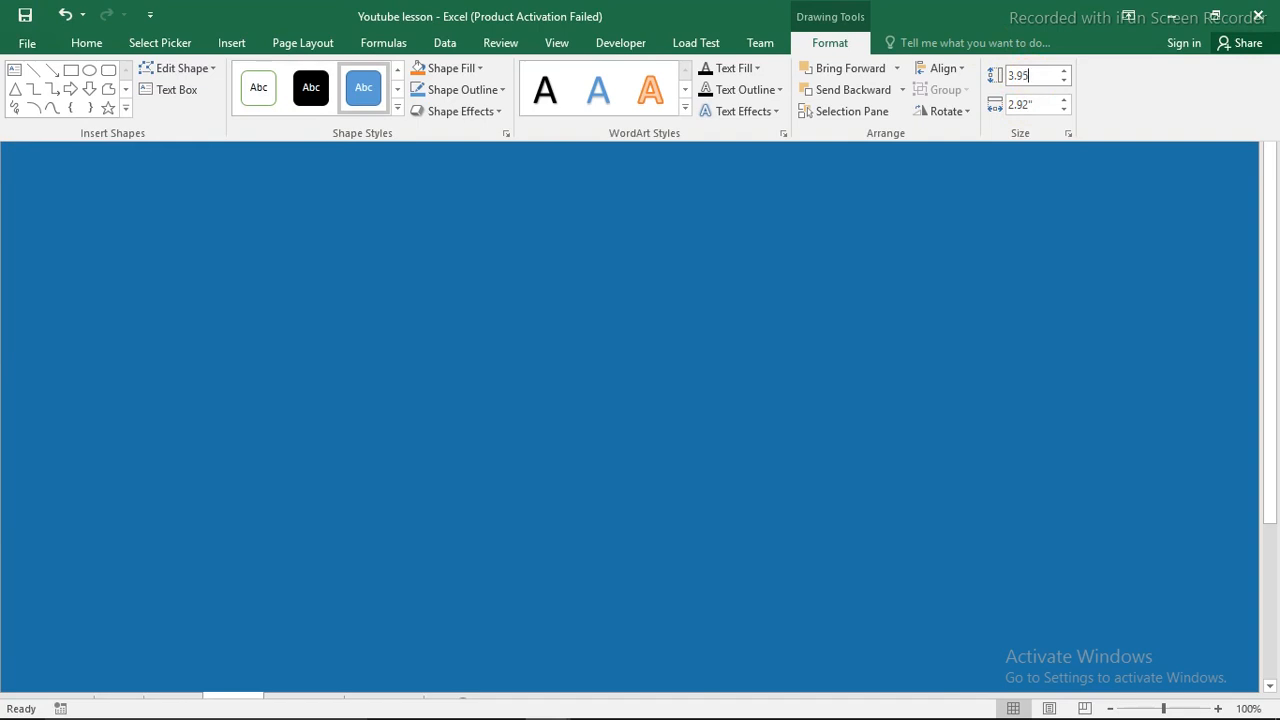
{"action": "type", "text": ".95"}
{"action": "key", "text": "Return"}
{"action": "key", "text": "ctrl+shift+F1"}
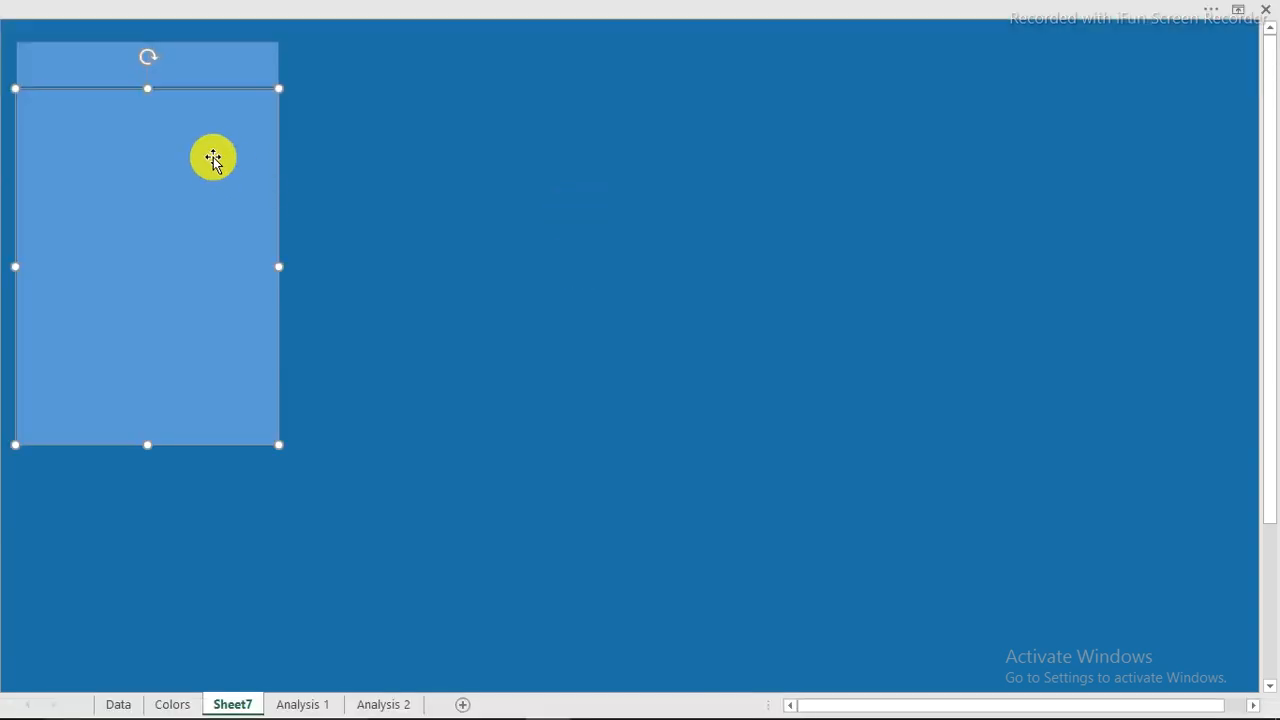
Copy the tall panel below and shorten the copy from its top edge to fit the bottom.
{"action": "left_click_drag", "start_coordinate": [209, 143], "coordinate": [206, 377]}
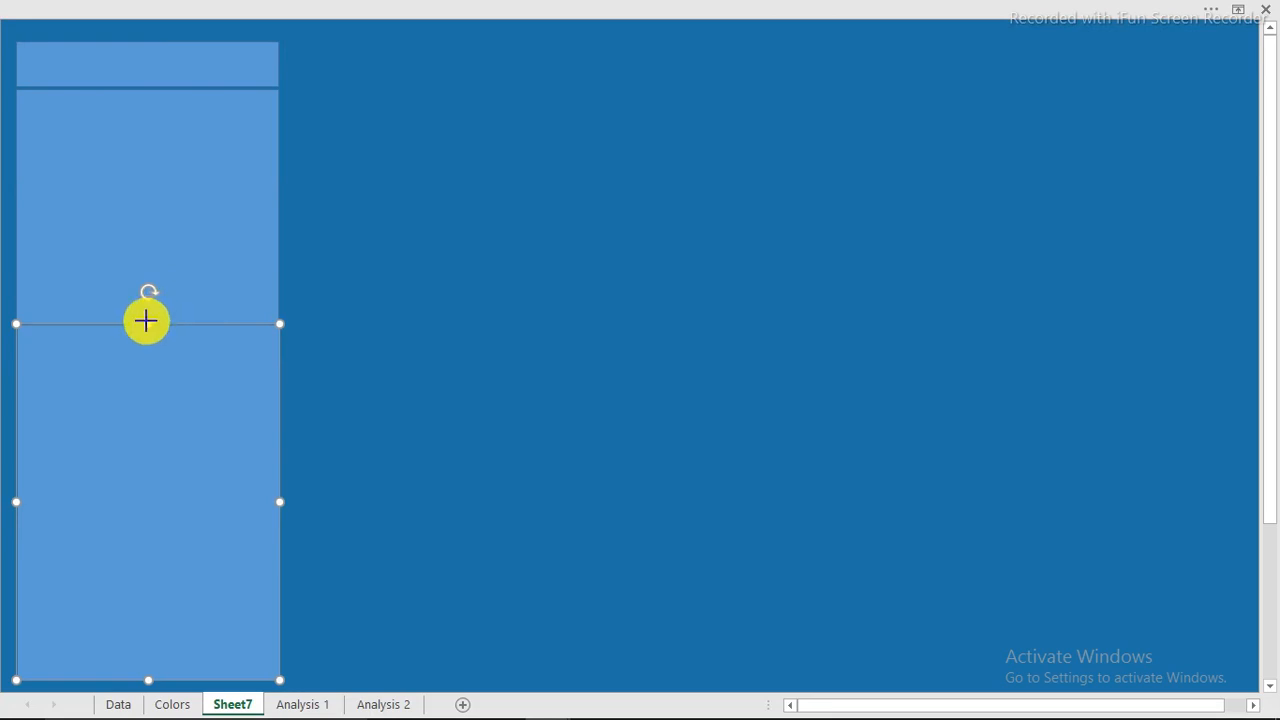
{"action": "left_click_drag", "start_coordinate": [146, 320], "coordinate": [141, 449]}
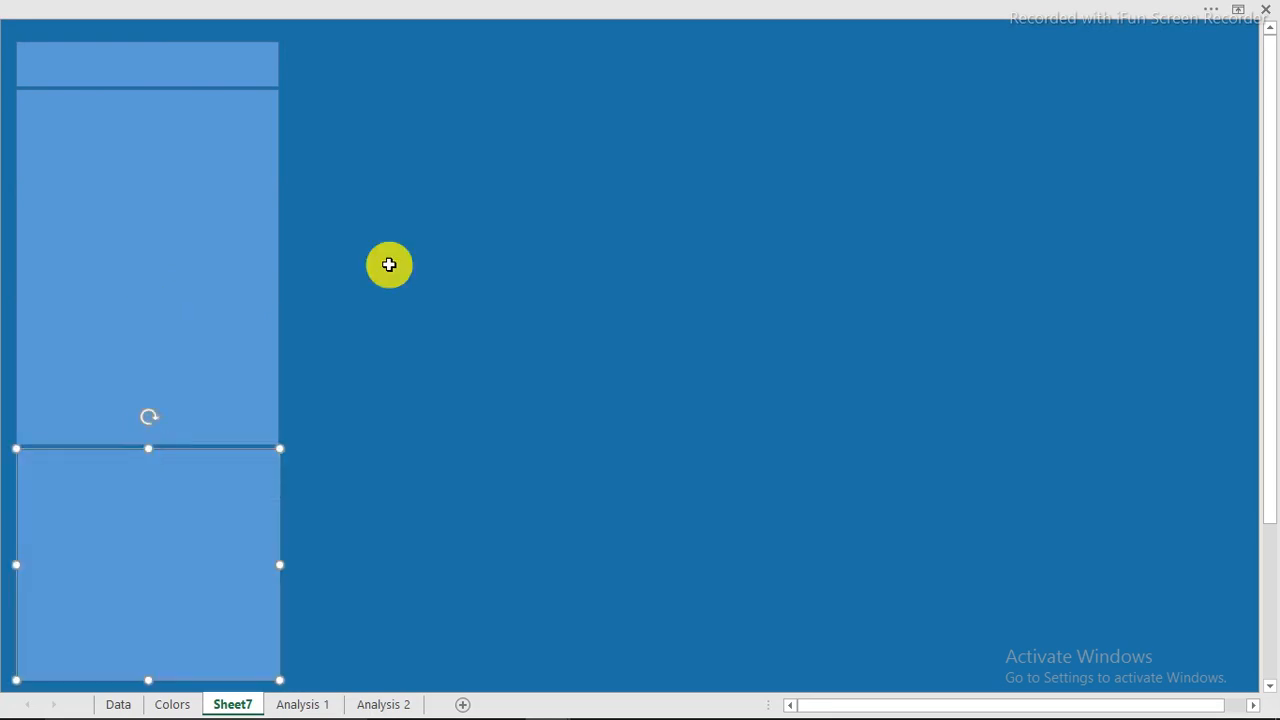
{"action": "left_click", "coordinate": [385, 232]}
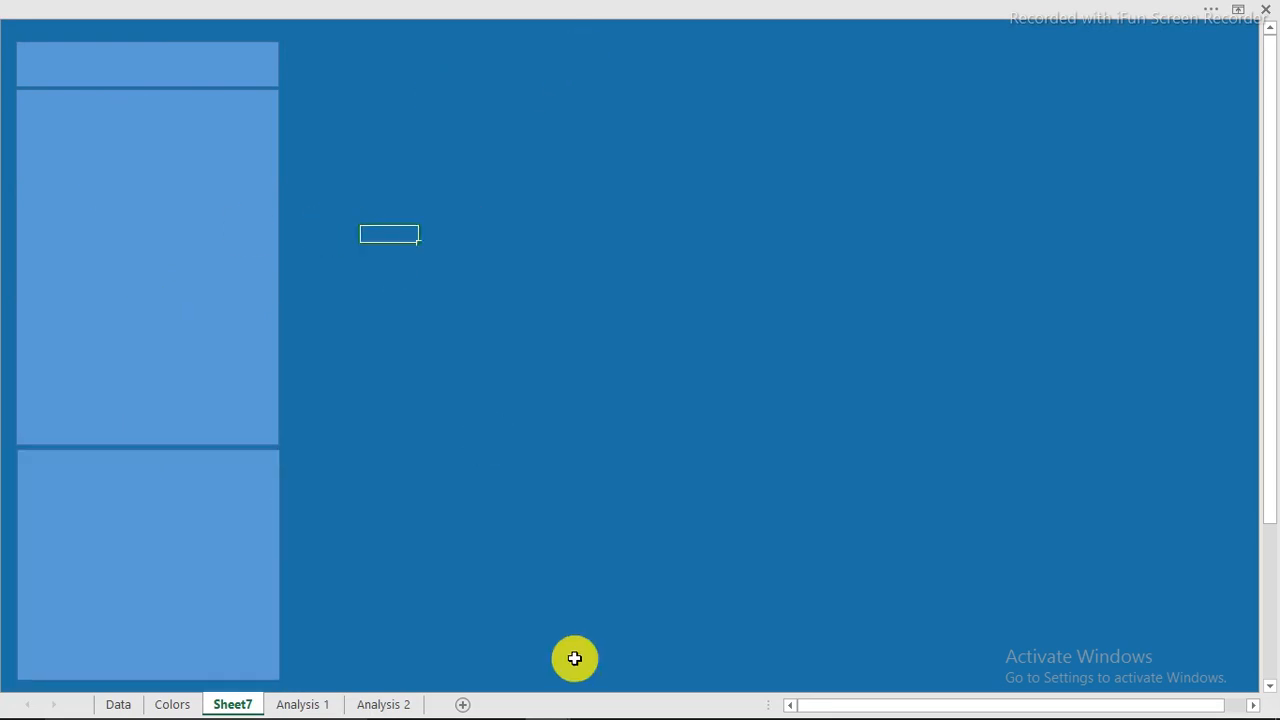
{"action": "mouse_move", "coordinate": [808, 706]}
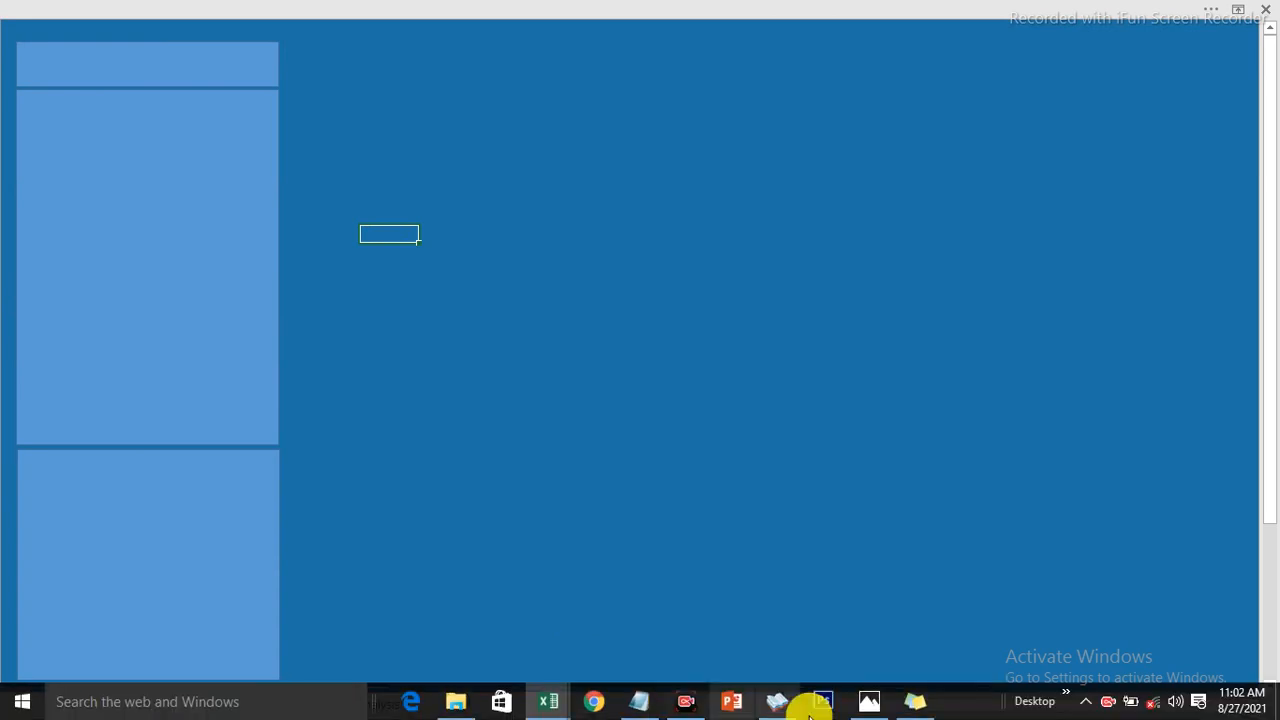
{"action": "left_click", "coordinate": [871, 700]}
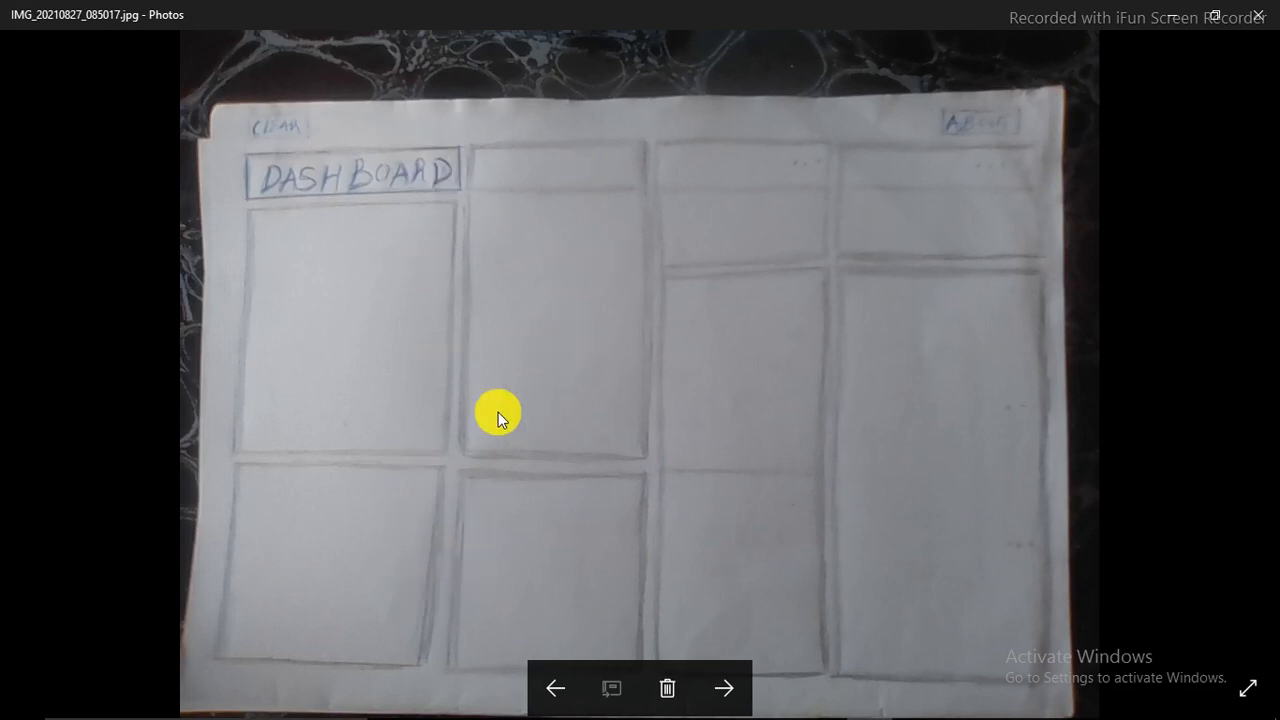
{"action": "left_click", "coordinate": [1174, 16]}
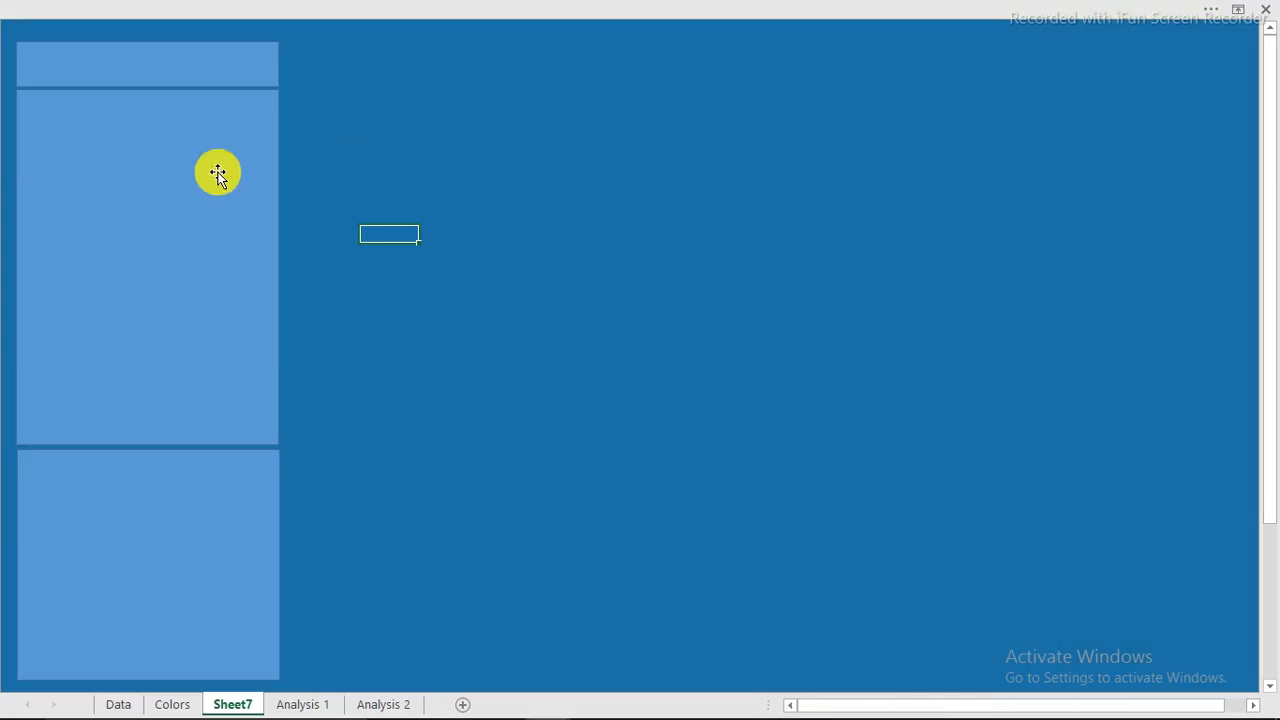
Copy the tall and bottom left panels into a second column, matching their lengths.
{"action": "left_click_drag", "start_coordinate": [218, 173], "coordinate": [481, 122]}
{"action": "left_click_drag", "start_coordinate": [415, 401], "coordinate": [411, 444]}
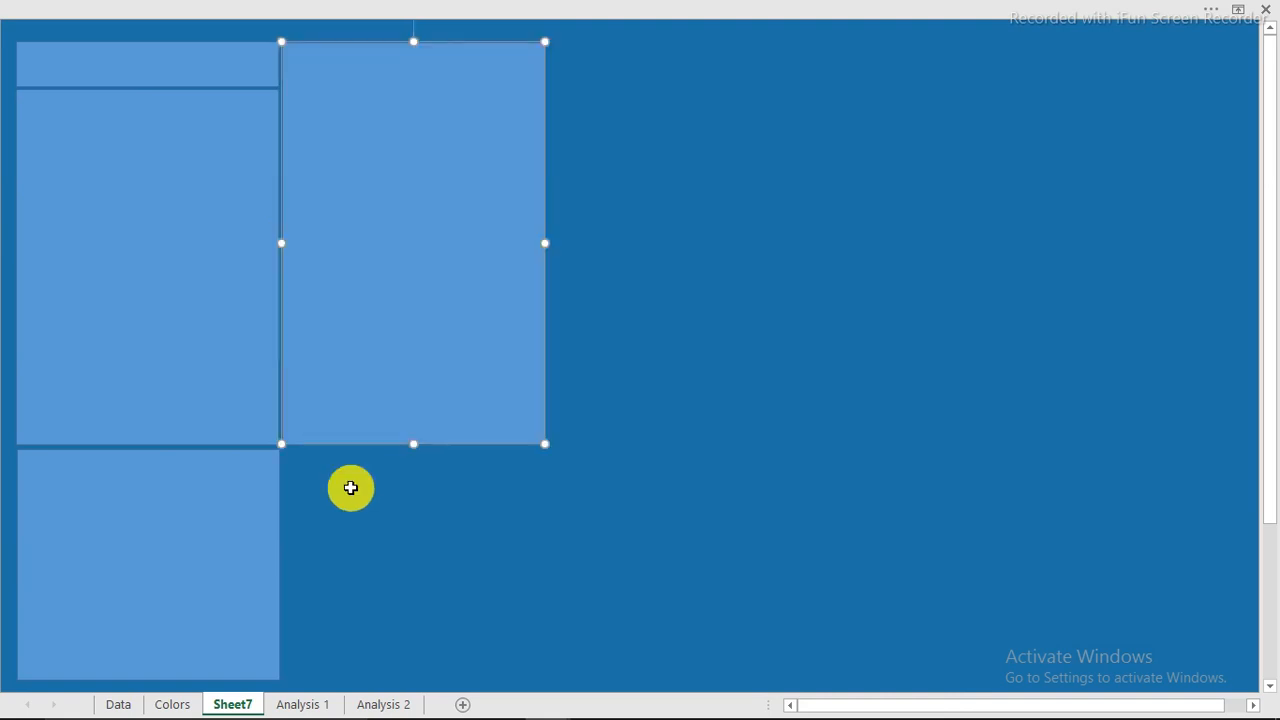
{"action": "left_click_drag", "start_coordinate": [203, 549], "coordinate": [465, 547]}
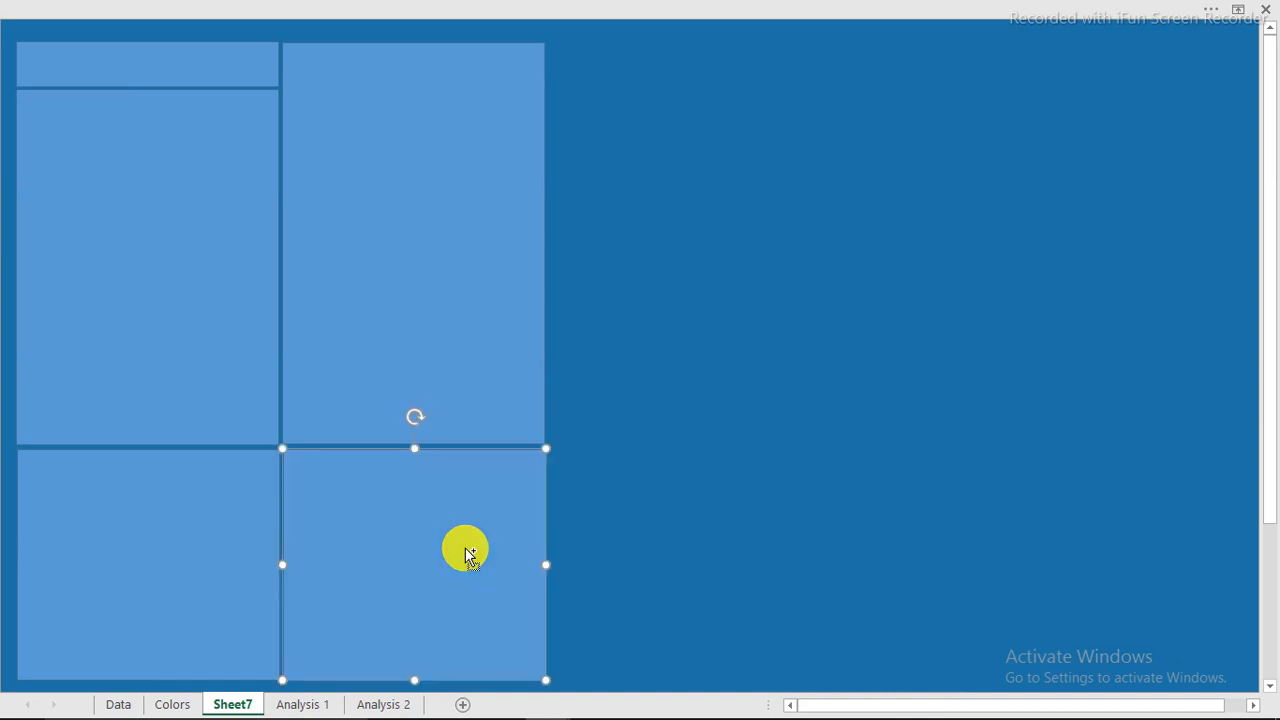
Copy a panel into a third column, shorten it, and stack a second short copy beneath.
{"action": "left_click", "coordinate": [431, 303]}
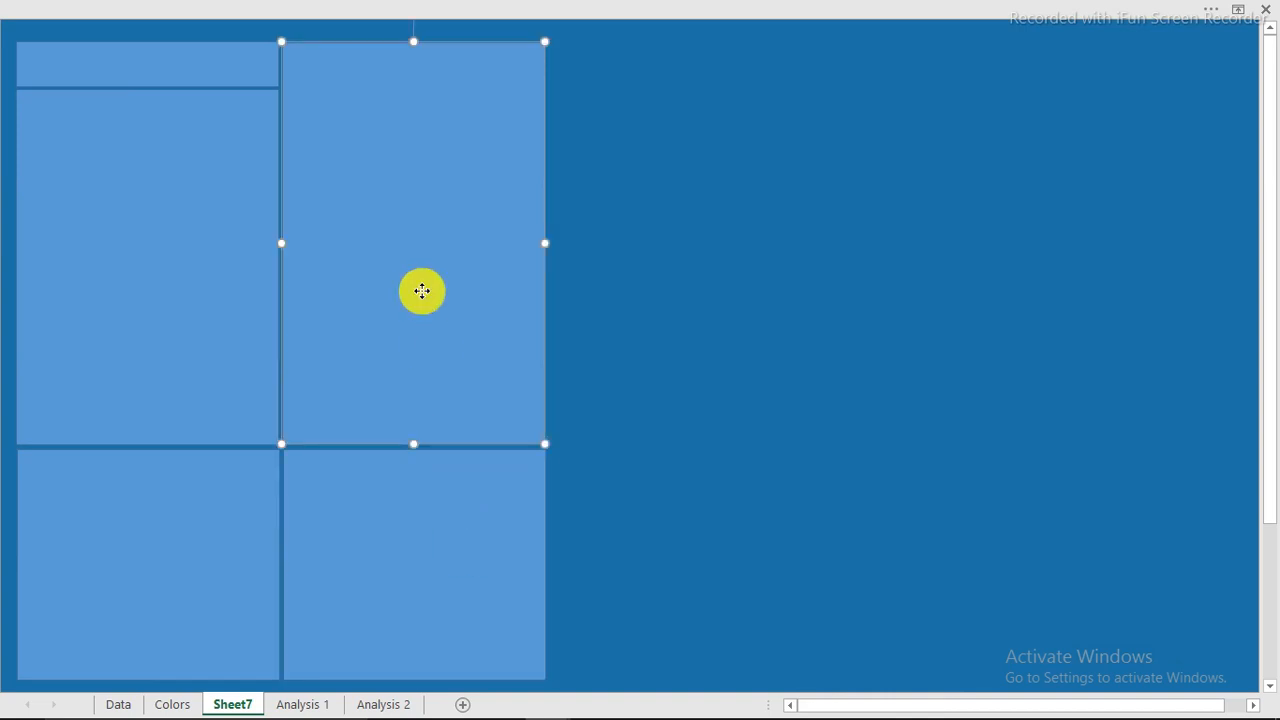
{"action": "left_click_drag", "start_coordinate": [421, 291], "coordinate": [687, 292]}
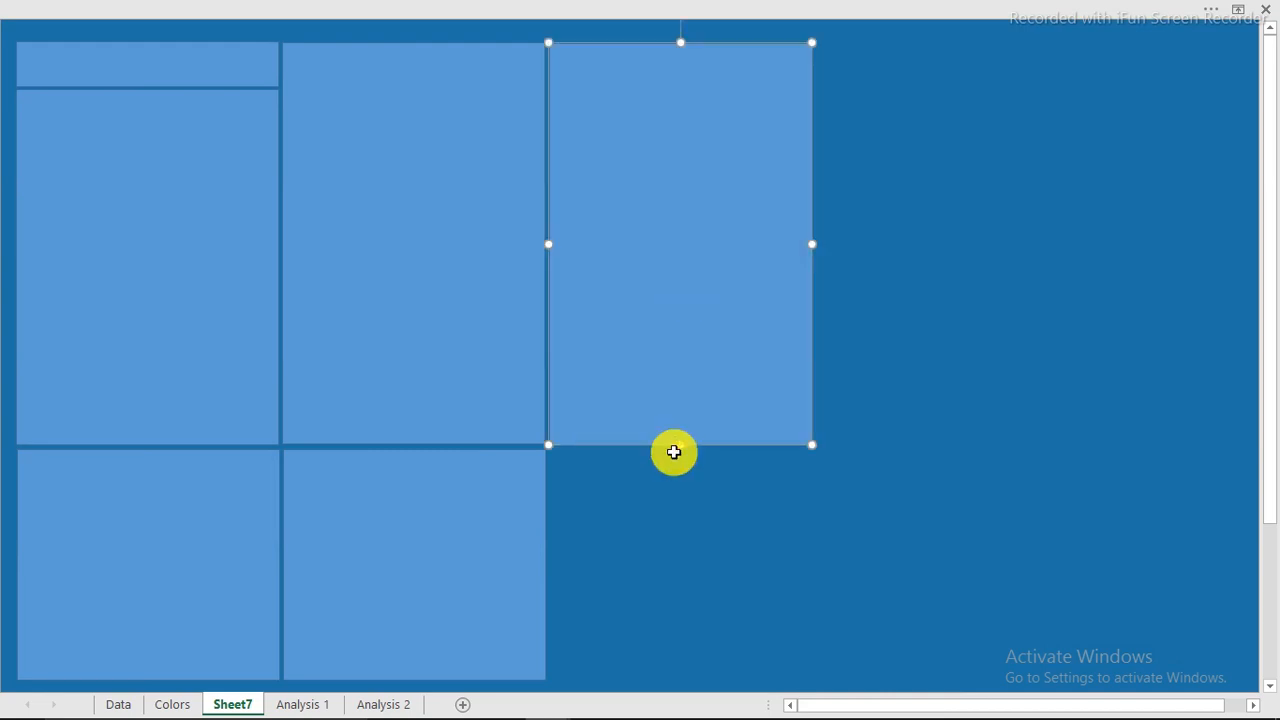
{"action": "left_click_drag", "start_coordinate": [677, 446], "coordinate": [663, 224]}
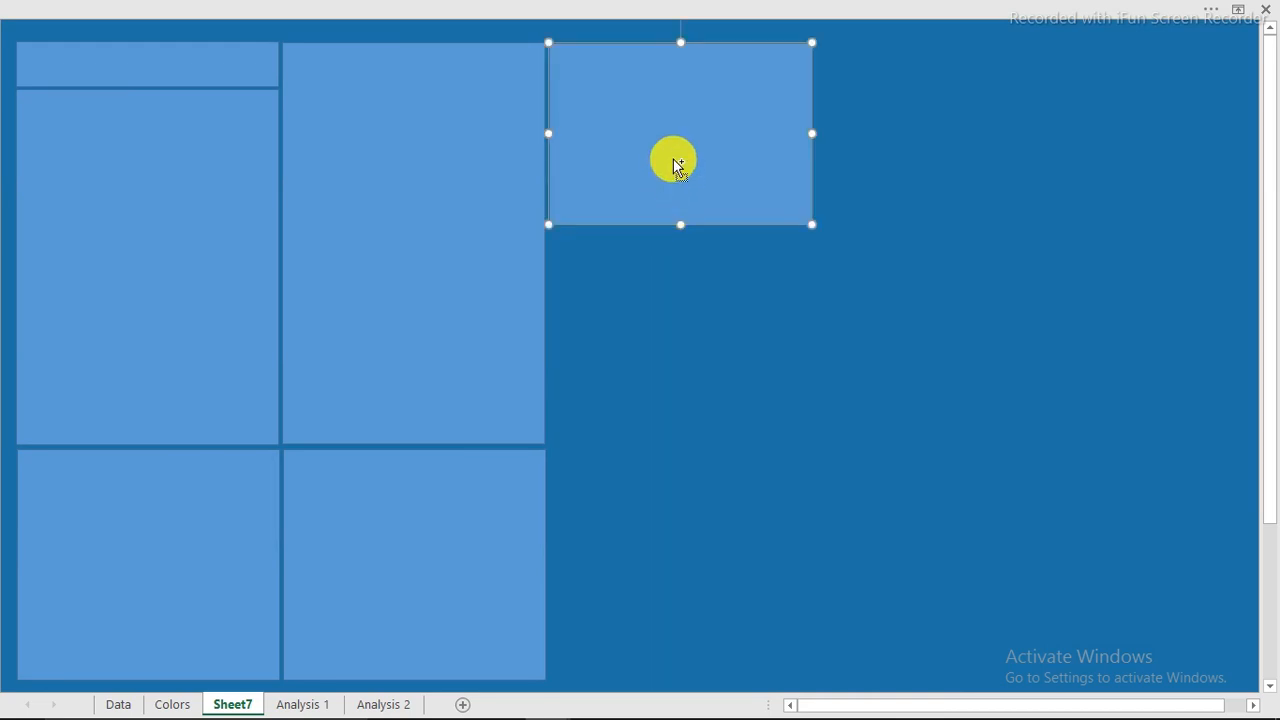
{"action": "left_click_drag", "start_coordinate": [673, 158], "coordinate": [673, 344]}
{"action": "mouse_move", "coordinate": [777, 706]}
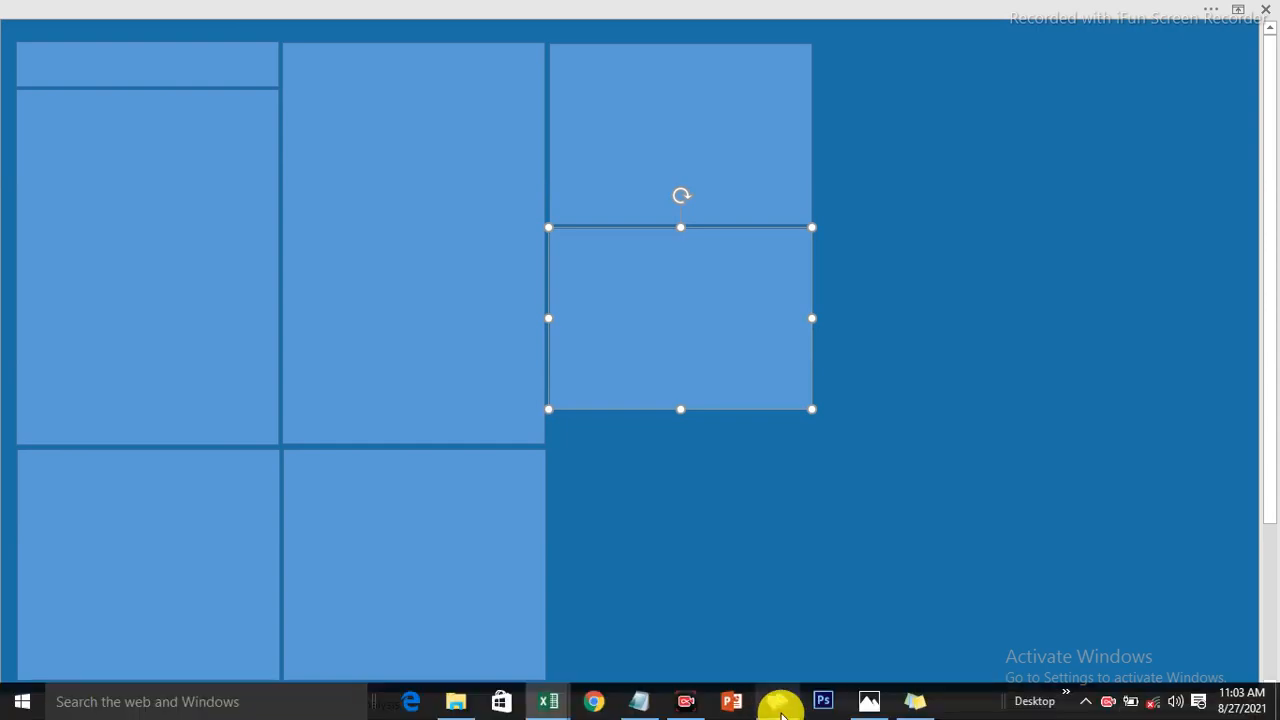
{"action": "left_click", "coordinate": [869, 703]}
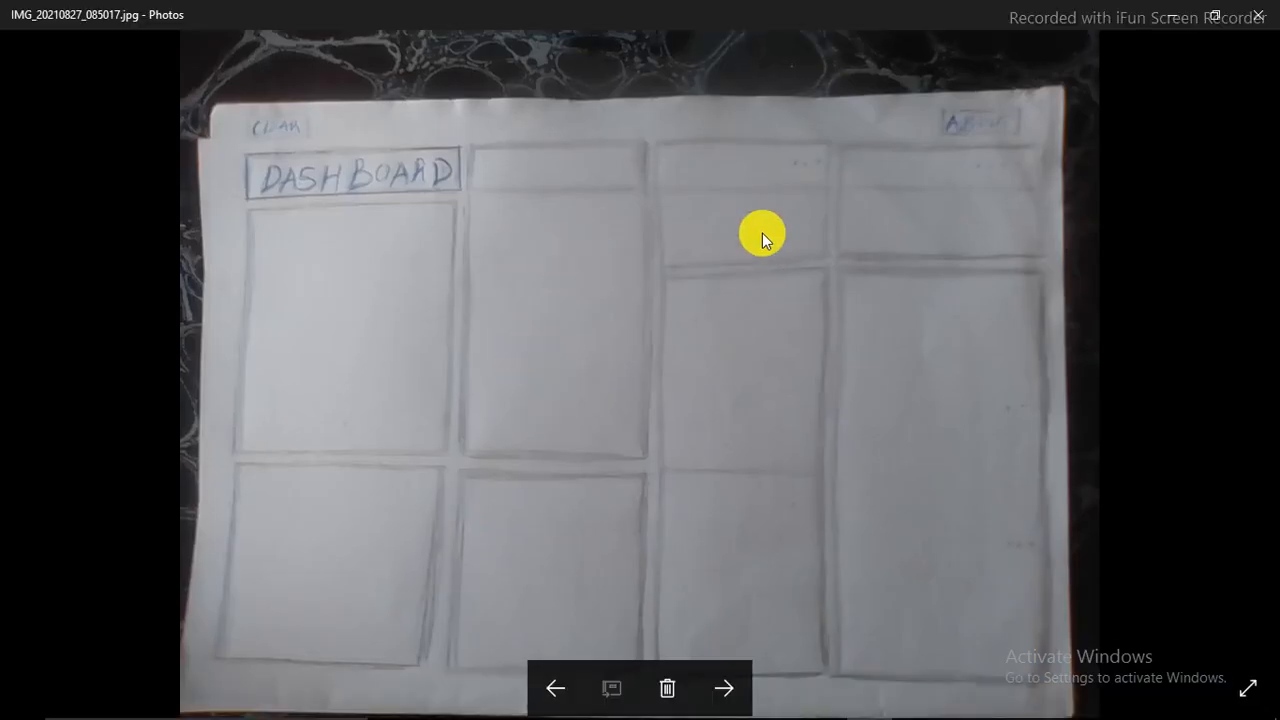
{"action": "left_click", "coordinate": [870, 707]}
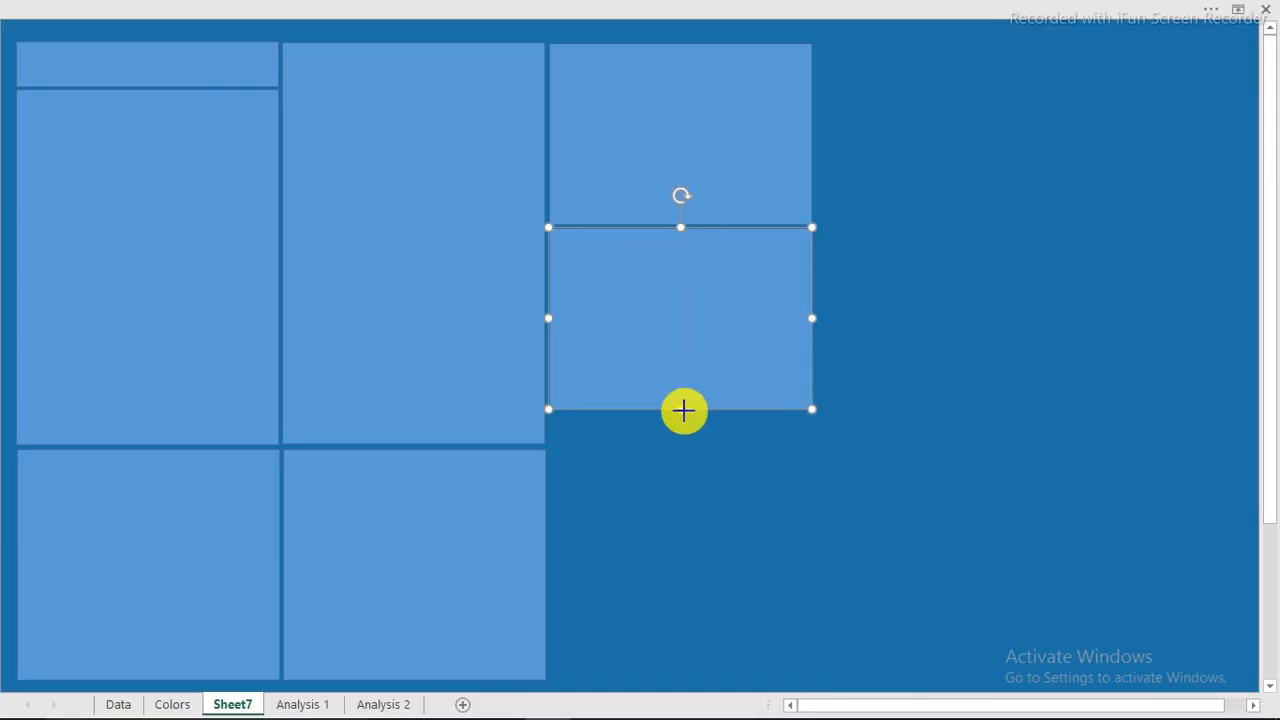
Stretch the lower third-column panel to the bottom and build a fourth column of short and tall panels.
{"action": "left_click_drag", "start_coordinate": [684, 410], "coordinate": [679, 680]}
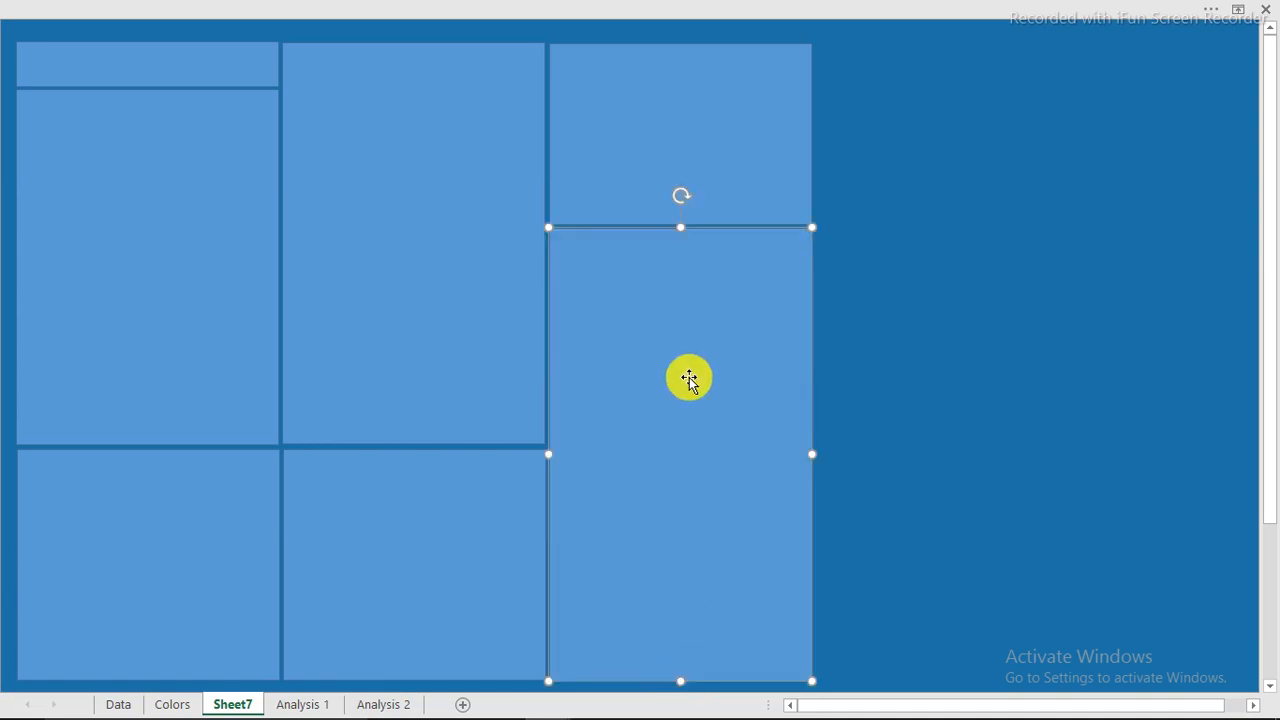
{"action": "left_click_drag", "start_coordinate": [683, 137], "coordinate": [950, 145]}
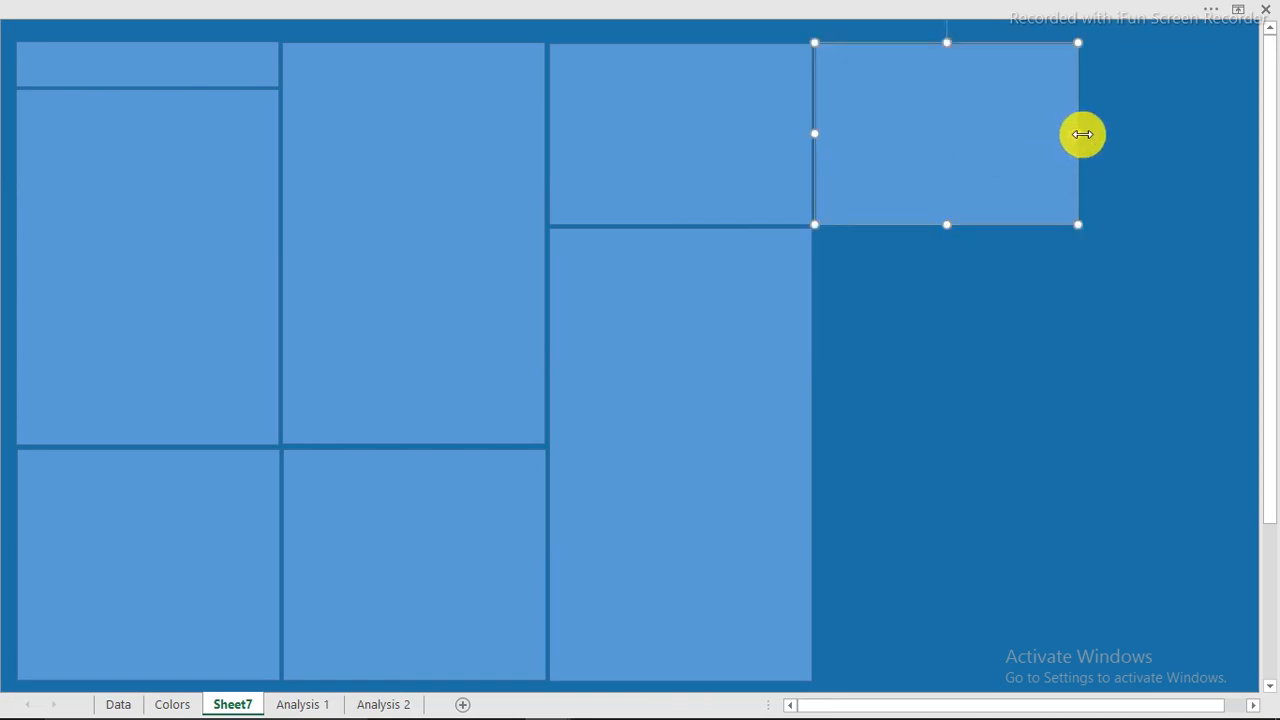
{"action": "left_click_drag", "start_coordinate": [1080, 131], "coordinate": [1245, 137]}
{"action": "left_click_drag", "start_coordinate": [1085, 150], "coordinate": [1084, 335]}
{"action": "left_click_drag", "start_coordinate": [1029, 410], "coordinate": [1020, 566]}
Shift the fourth-column panels right and widen the third column to close the gap.
{"action": "scroll", "coordinate": [1026, 543], "scroll_direction": "up", "scroll_amount": 1}
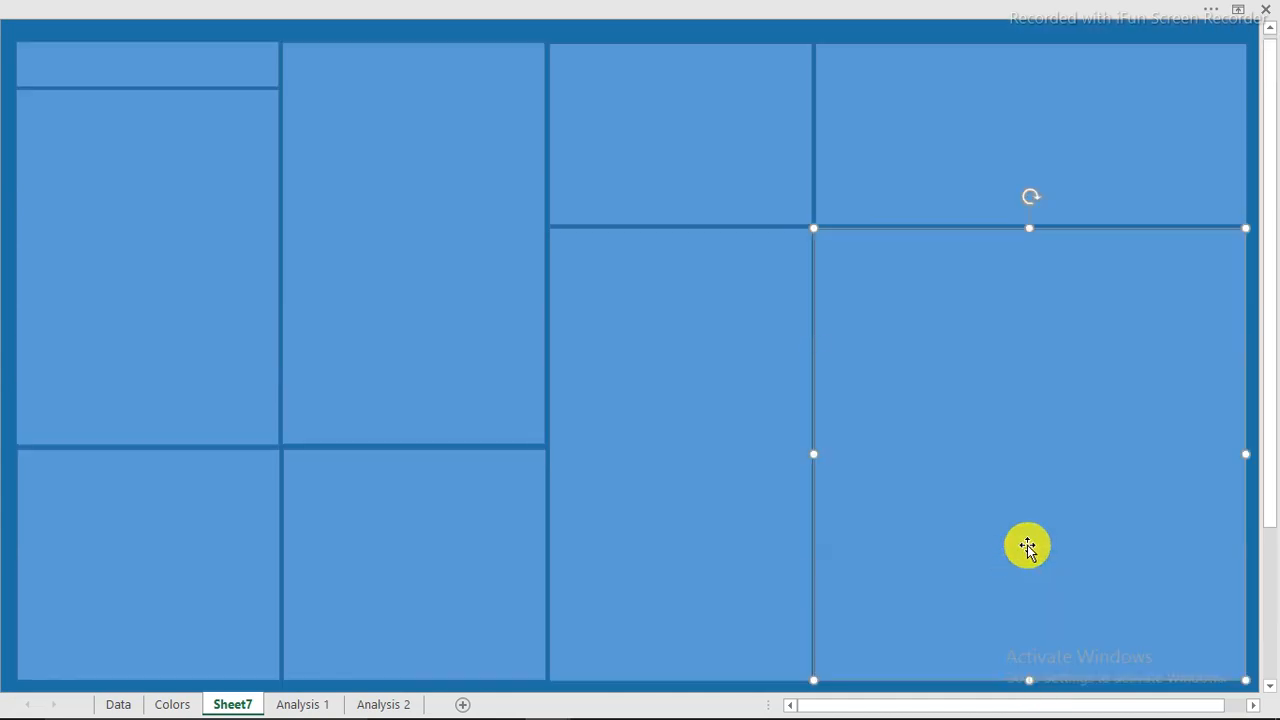
{"action": "left_click", "coordinate": [937, 121], "text": "ctrl"}
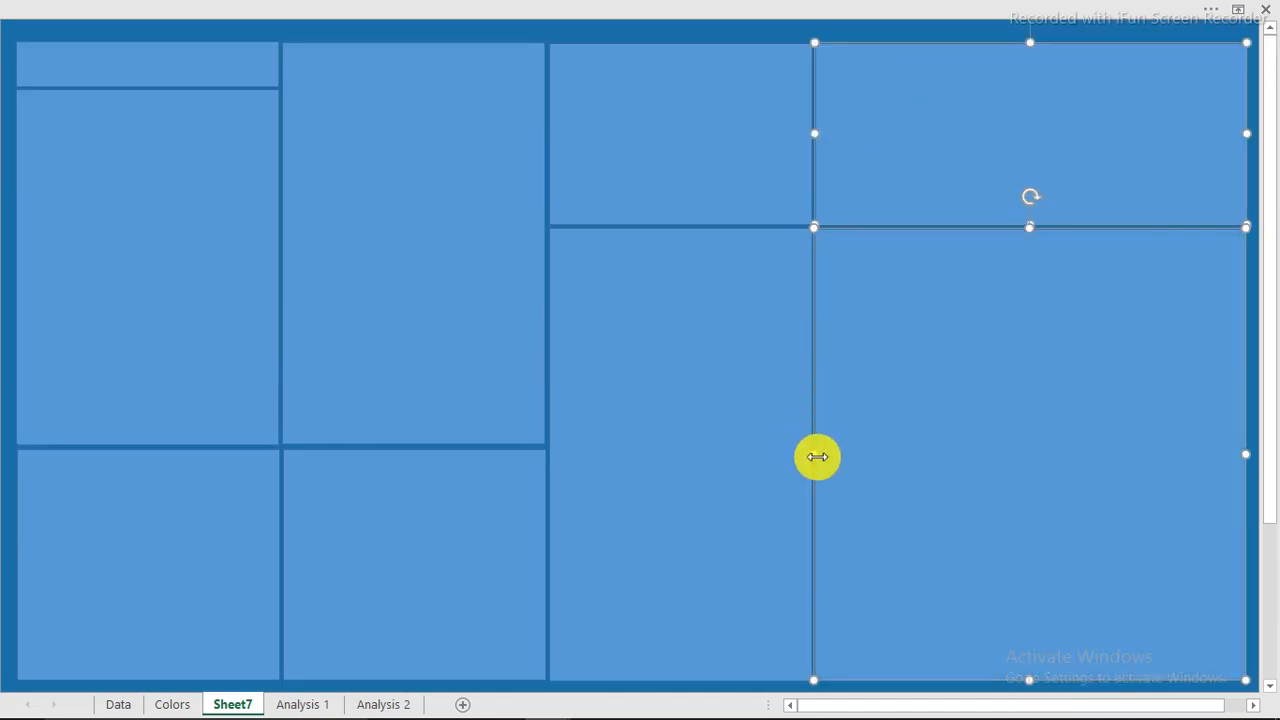
{"action": "left_click_drag", "start_coordinate": [821, 458], "coordinate": [868, 460]}
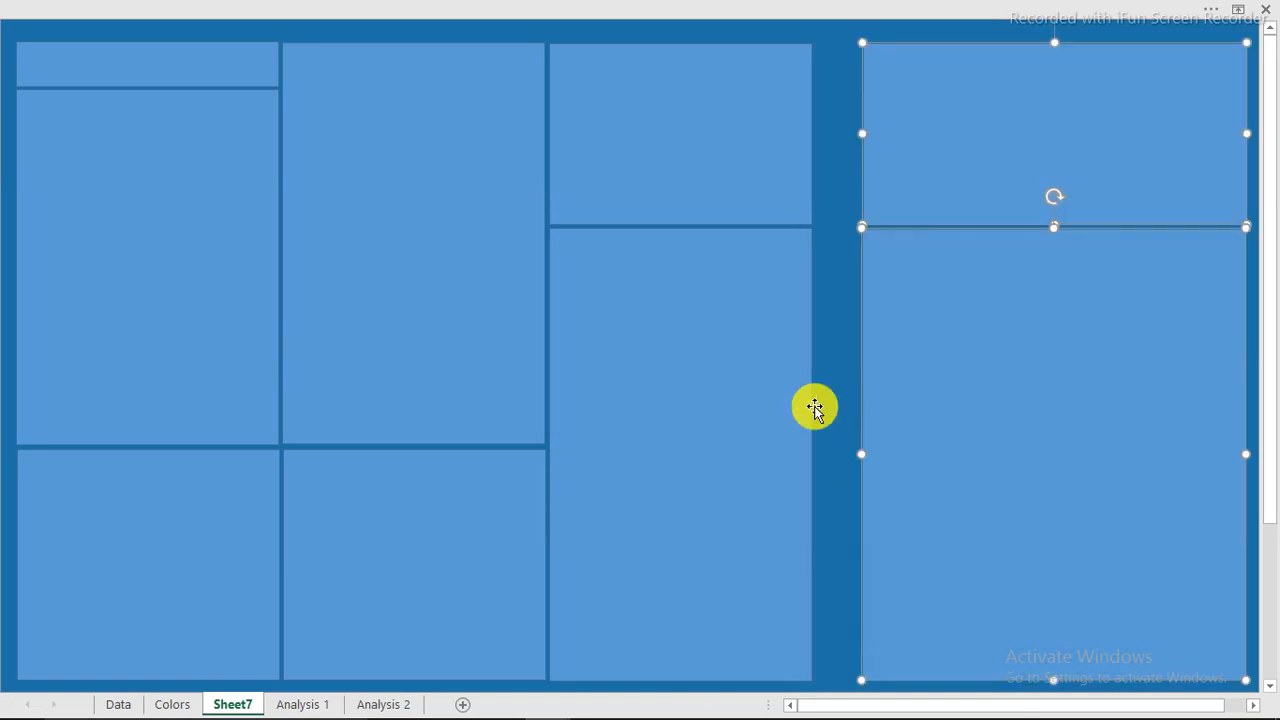
{"action": "left_click", "coordinate": [743, 367]}
{"action": "left_click", "coordinate": [711, 149], "text": "ctrl"}
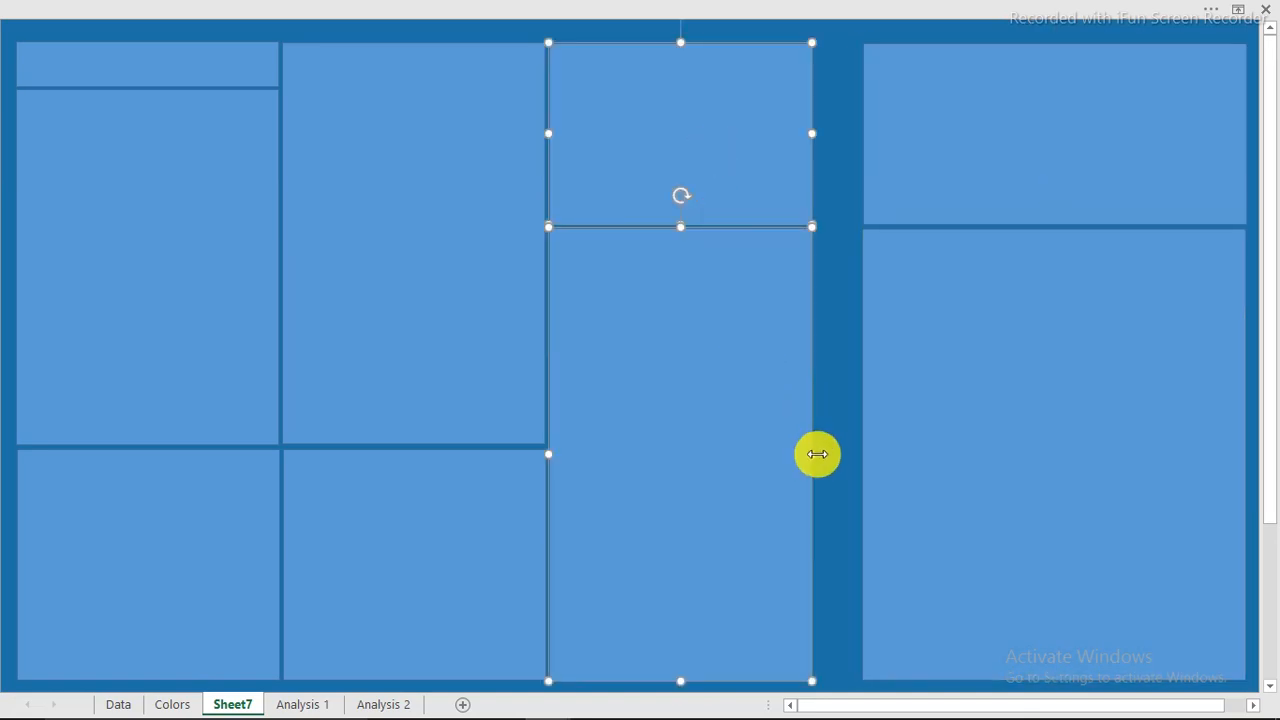
{"action": "left_click_drag", "start_coordinate": [816, 455], "coordinate": [848, 457]}
{"action": "left_click_drag", "start_coordinate": [851, 457], "coordinate": [857, 457]}
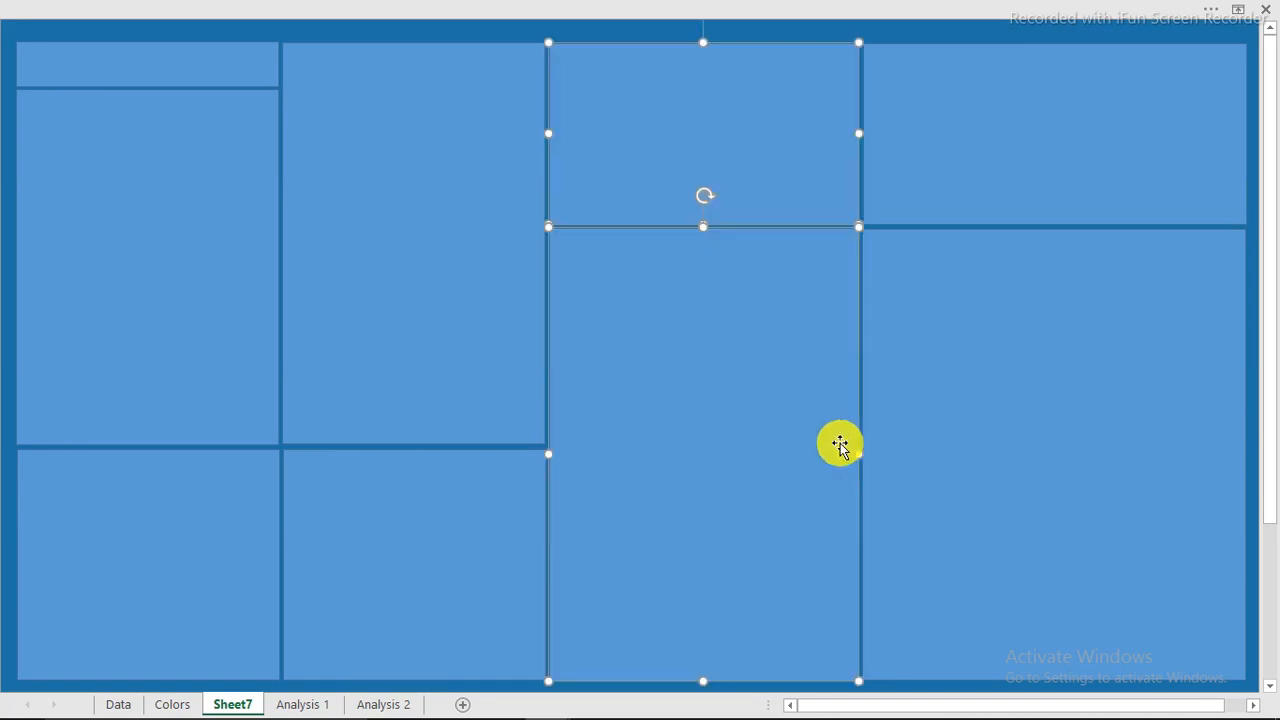
Select the top-left title strip with the Home formatting options showing.
{"action": "left_click", "coordinate": [393, 33]}
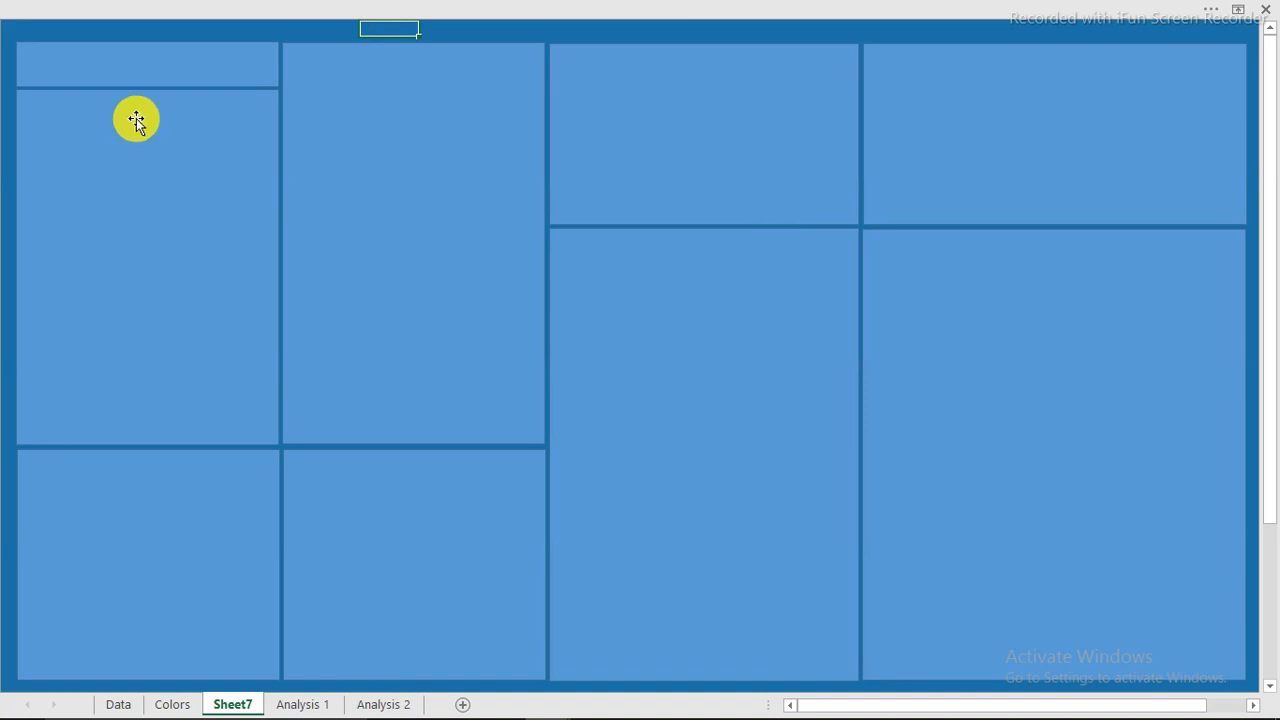
{"action": "left_click", "coordinate": [138, 64]}
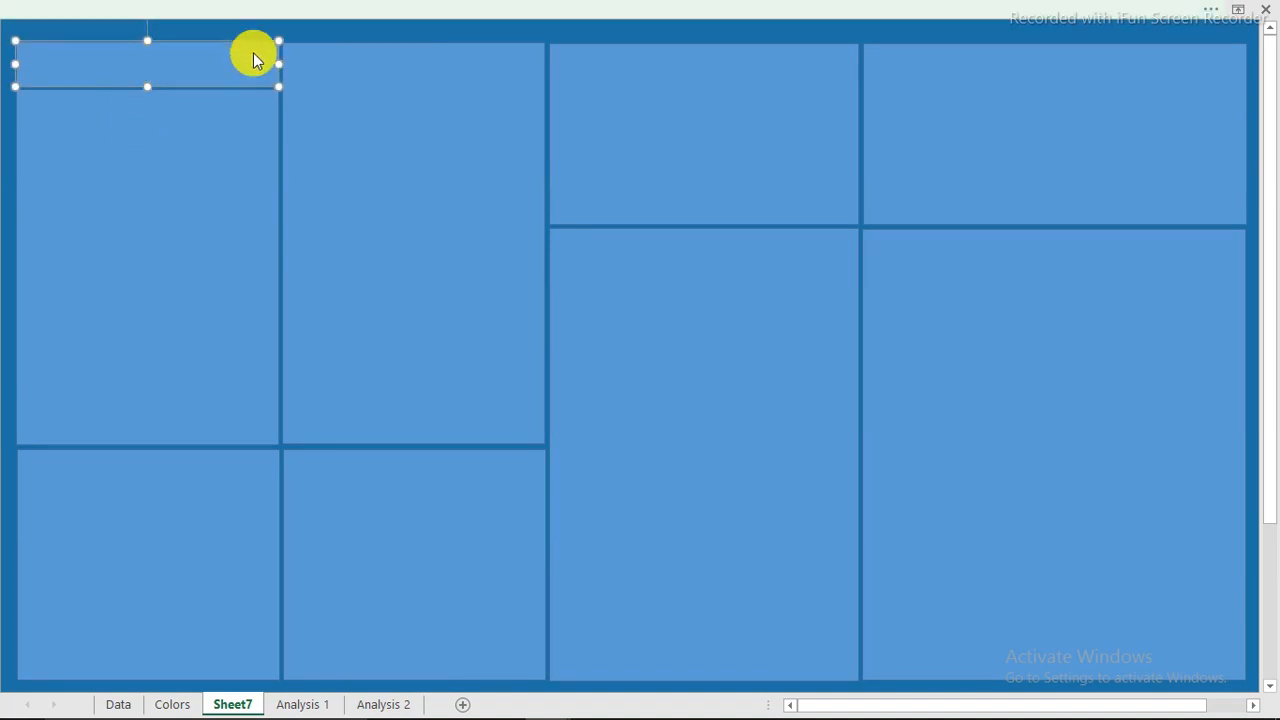
{"action": "left_click", "coordinate": [237, 10]}
{"action": "left_click", "coordinate": [85, 44]}
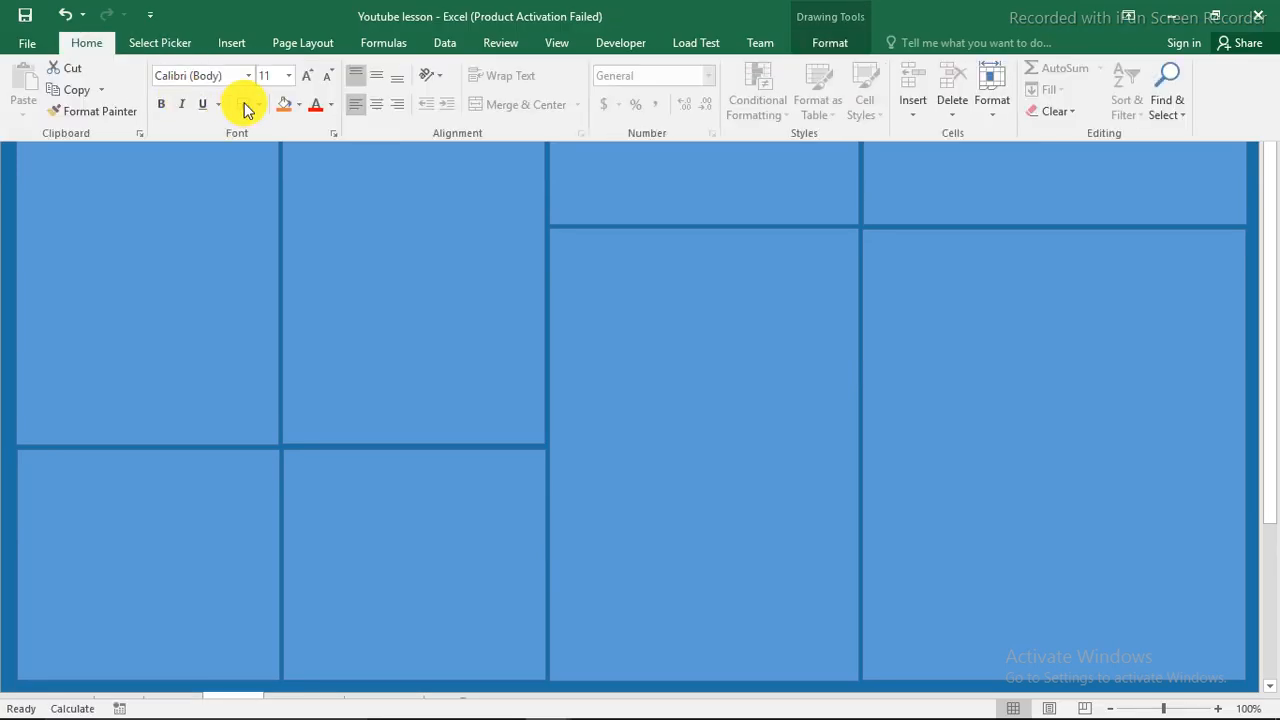
Fill the top strip dark navy, then select all eight remaining panel rectangles.
{"action": "left_click", "coordinate": [301, 103]}
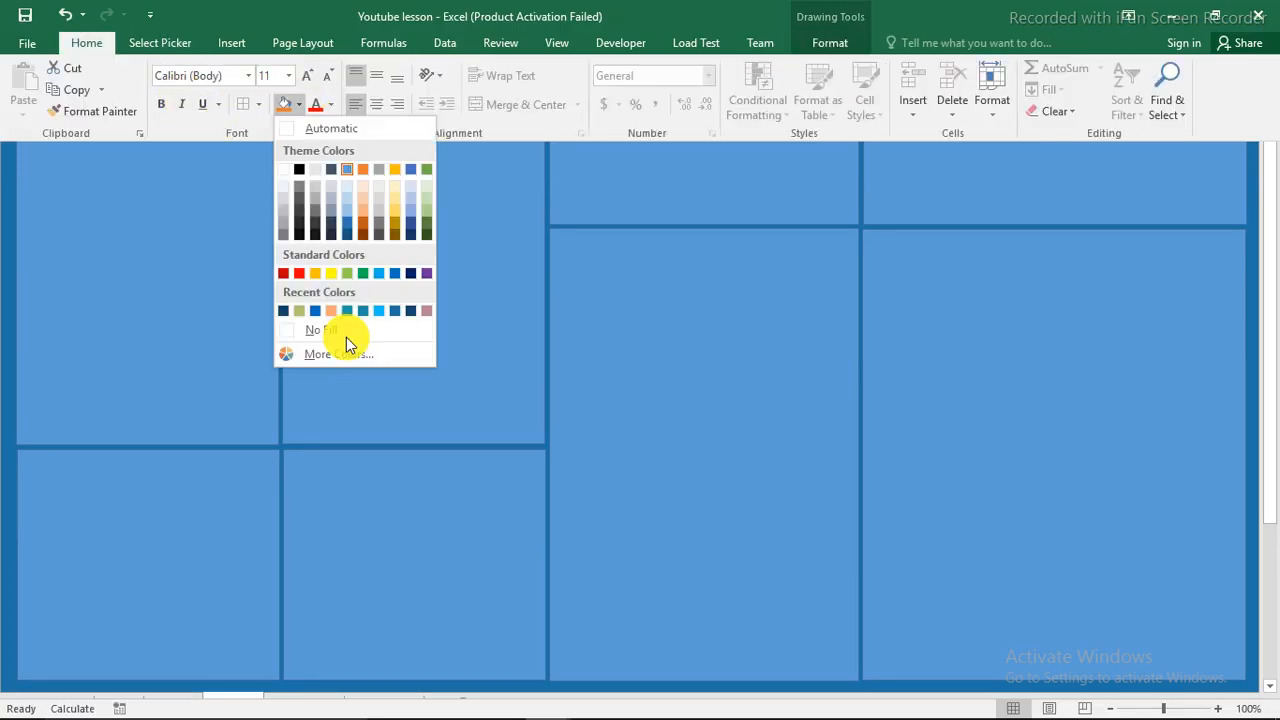
{"action": "left_click", "coordinate": [286, 314]}
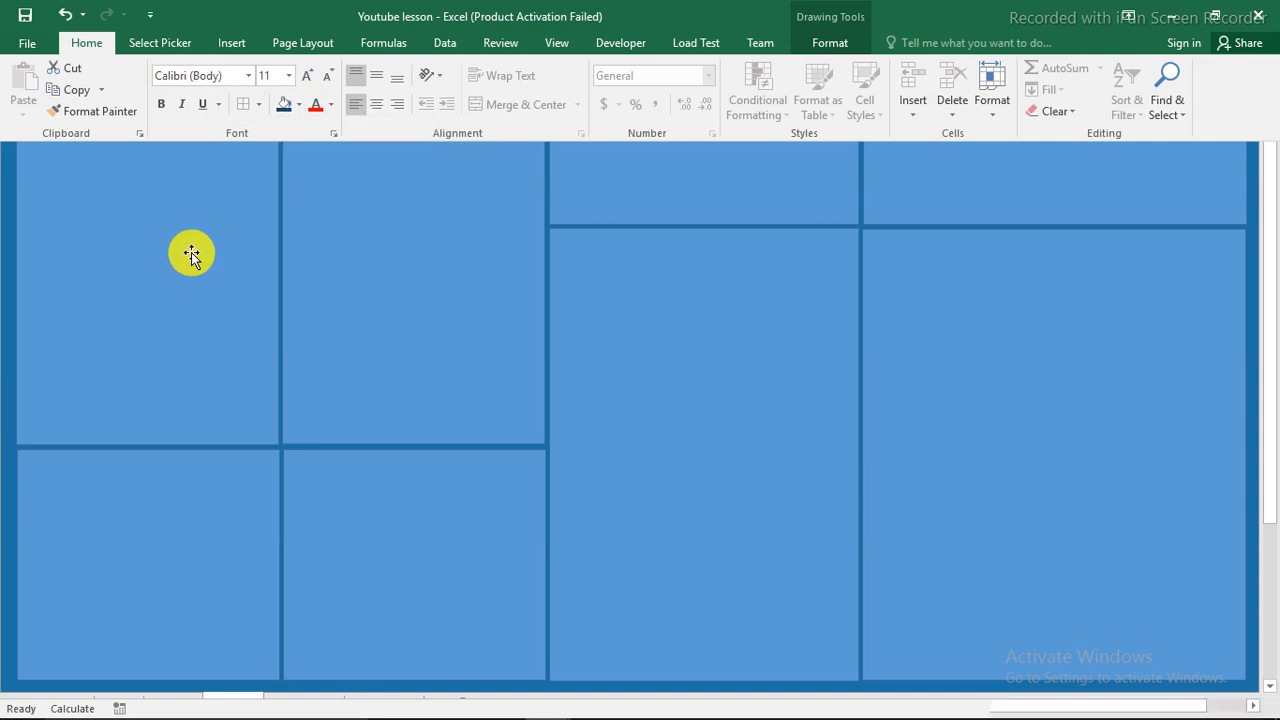
{"action": "left_click", "coordinate": [171, 177]}
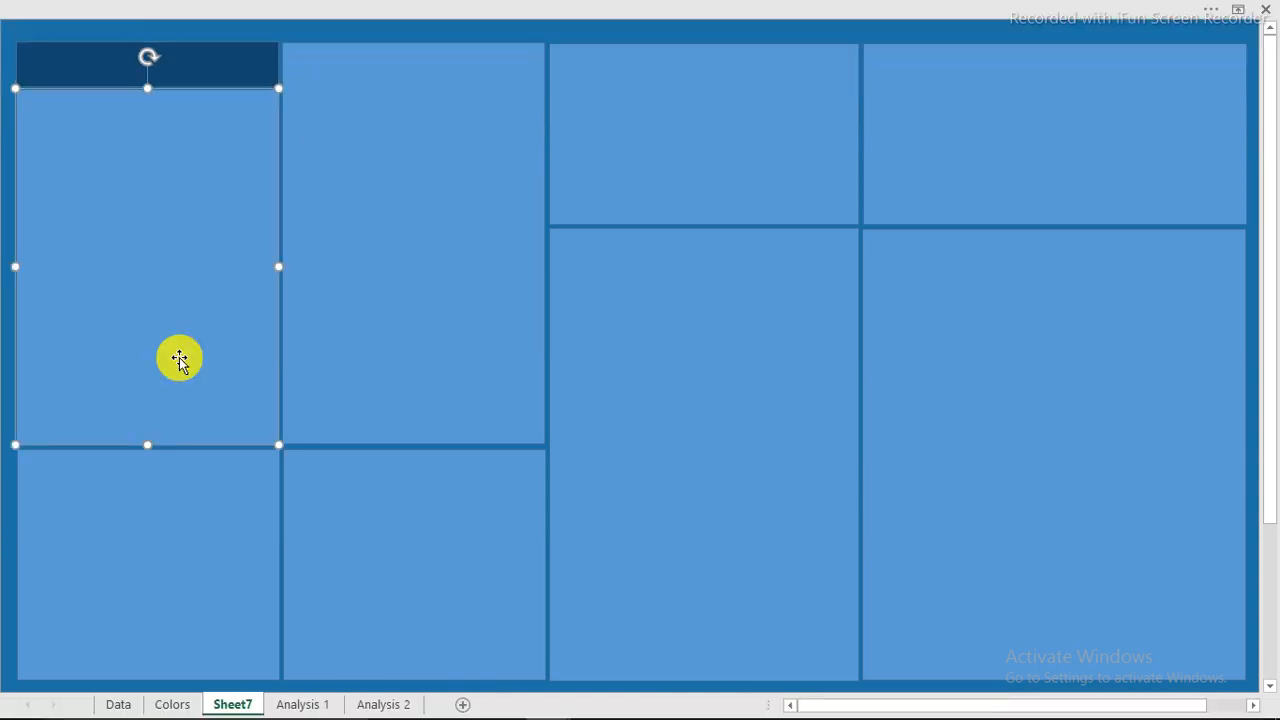
{"action": "left_click", "coordinate": [193, 478], "text": "ctrl"}
{"action": "left_click", "coordinate": [377, 534], "text": "ctrl"}
{"action": "left_click", "coordinate": [451, 317], "text": "ctrl"}
{"action": "left_click", "coordinate": [565, 247], "text": "ctrl"}
{"action": "left_click", "coordinate": [690, 163], "text": "ctrl"}
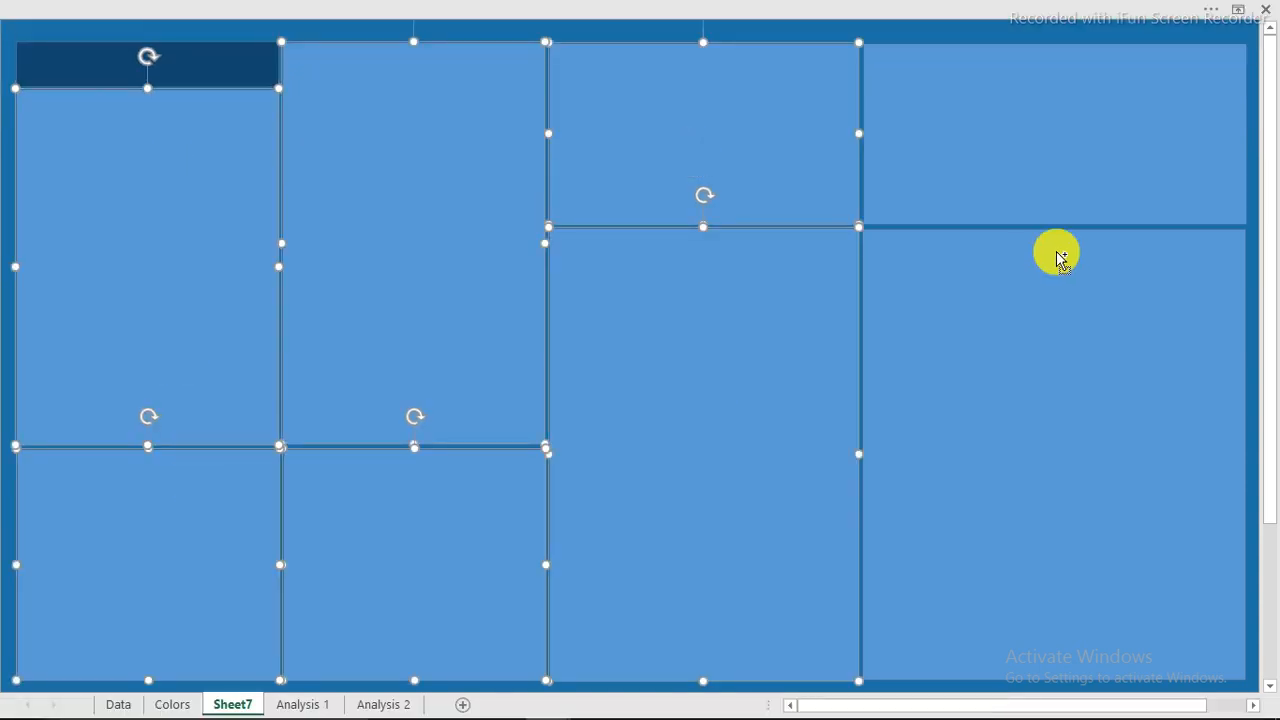
{"action": "left_click", "coordinate": [1058, 194], "text": "ctrl"}
{"action": "left_click", "coordinate": [1071, 257], "text": "ctrl"}
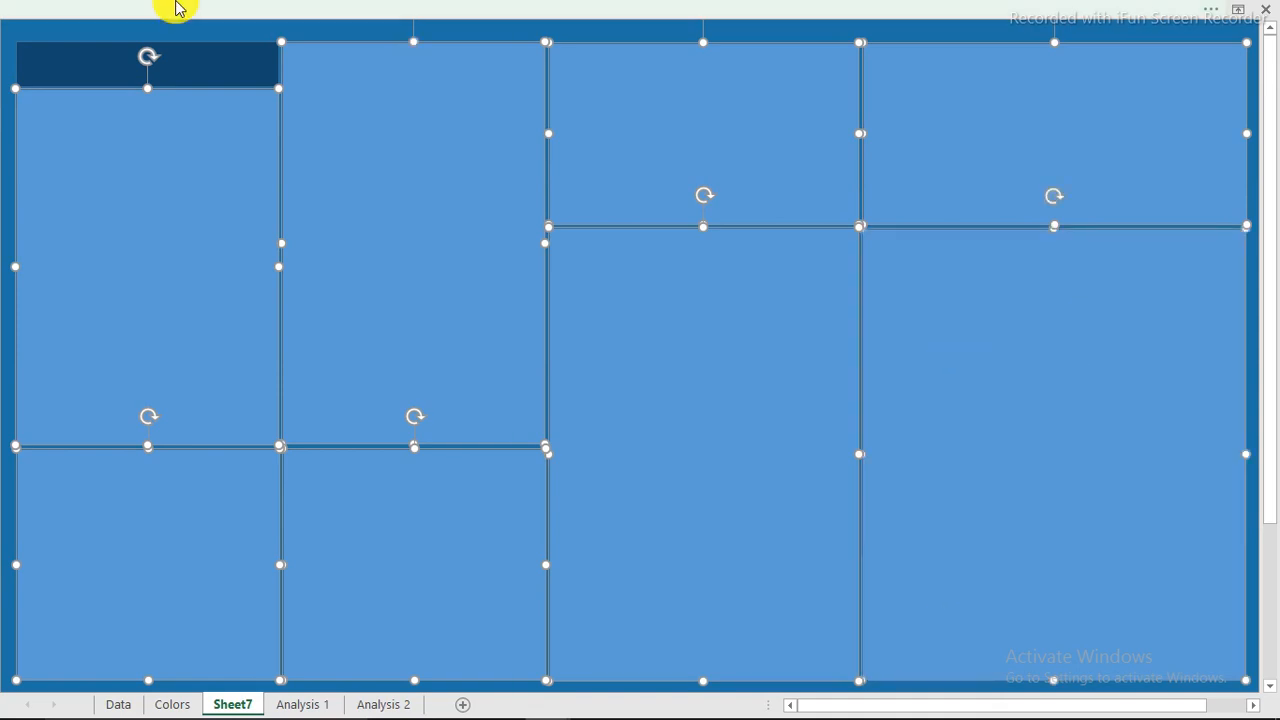
Apply the same dark navy fill to all the selected panels.
{"action": "left_click", "coordinate": [175, 8]}
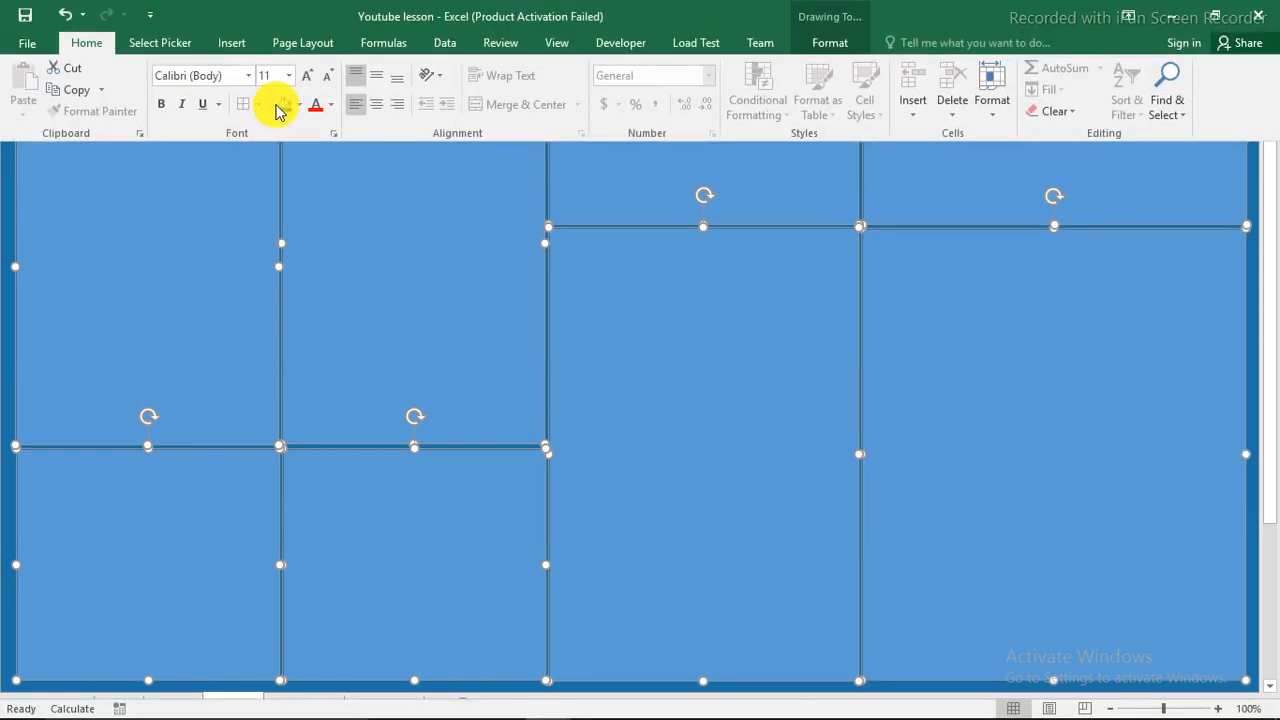
{"action": "left_click", "coordinate": [281, 104]}
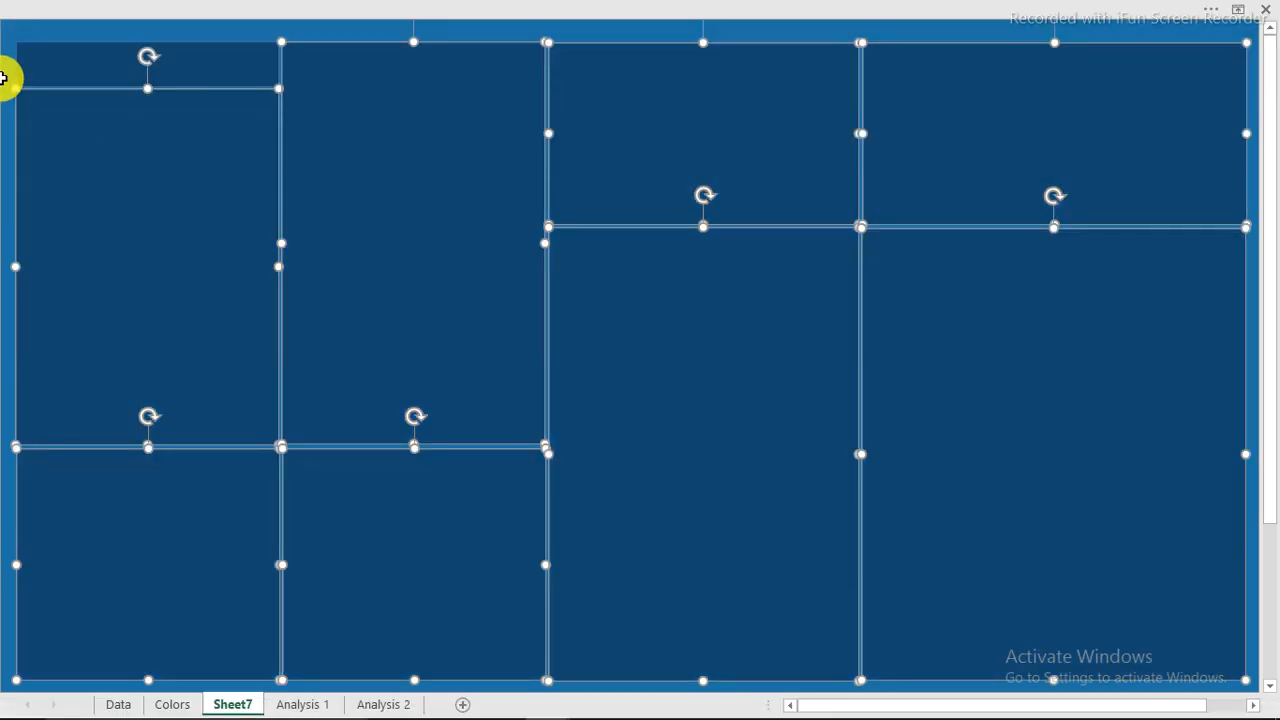
{"action": "left_click", "coordinate": [3, 78]}
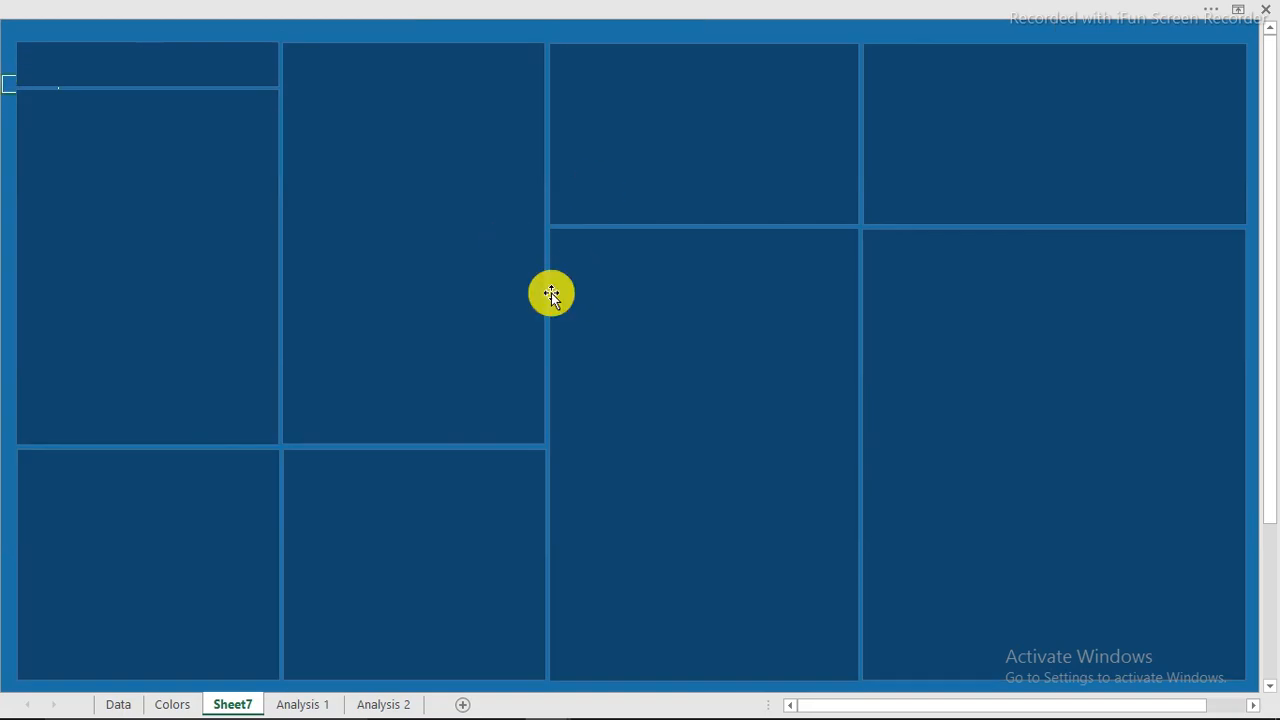
{"action": "mouse_move", "coordinate": [571, 705]}
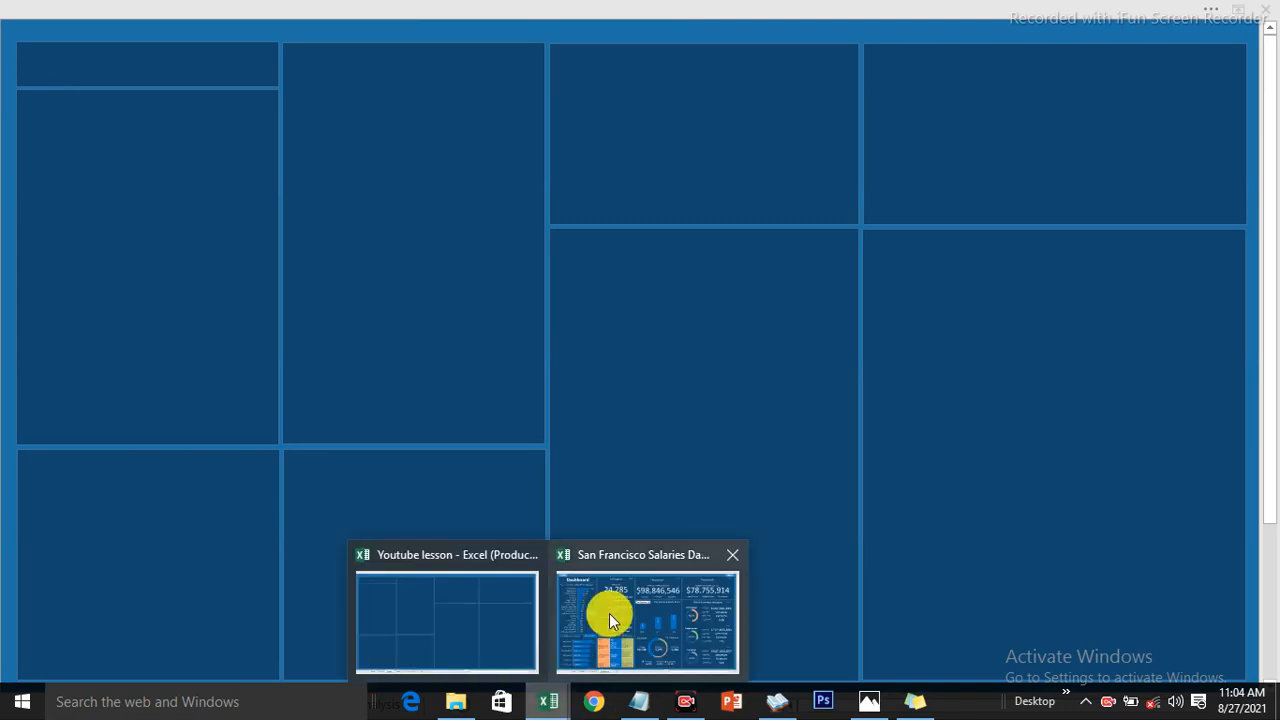
Bring up the finished San Francisco Salaries dashboard, then Alt+Tab to the empty template workbook.
{"action": "left_click", "coordinate": [609, 613]}
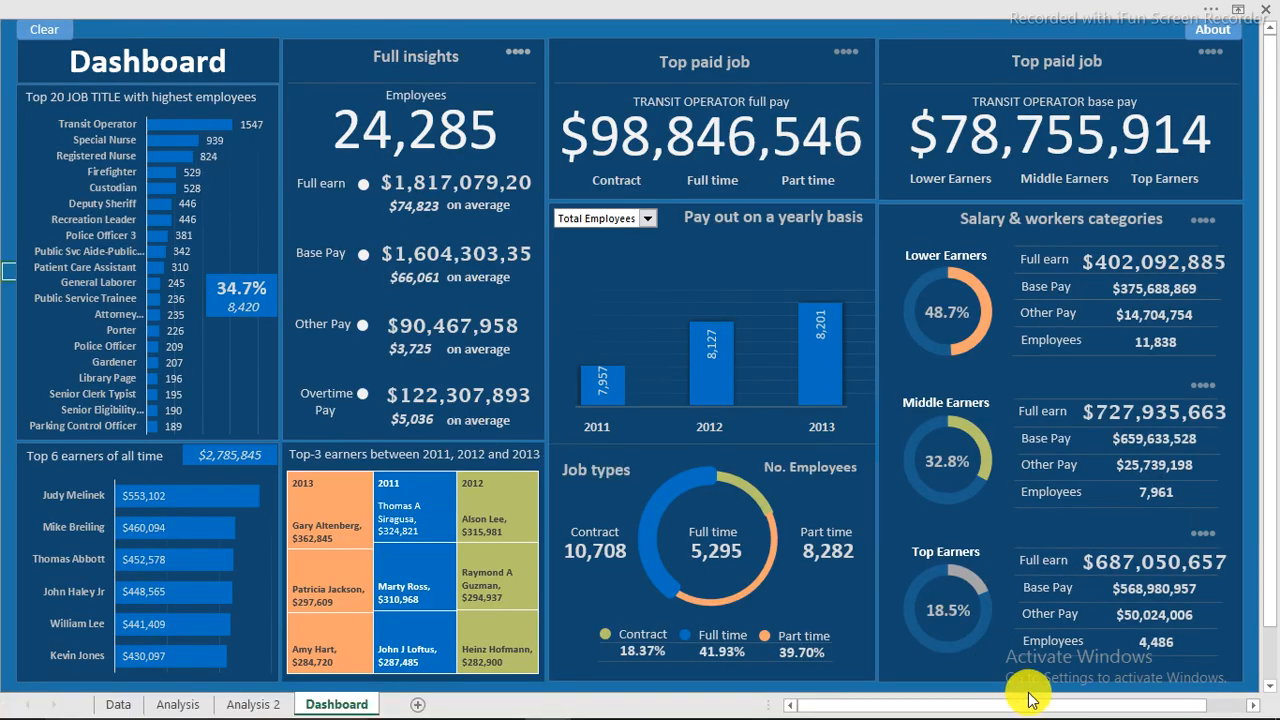
{"action": "key", "text": "alt+Tab"}
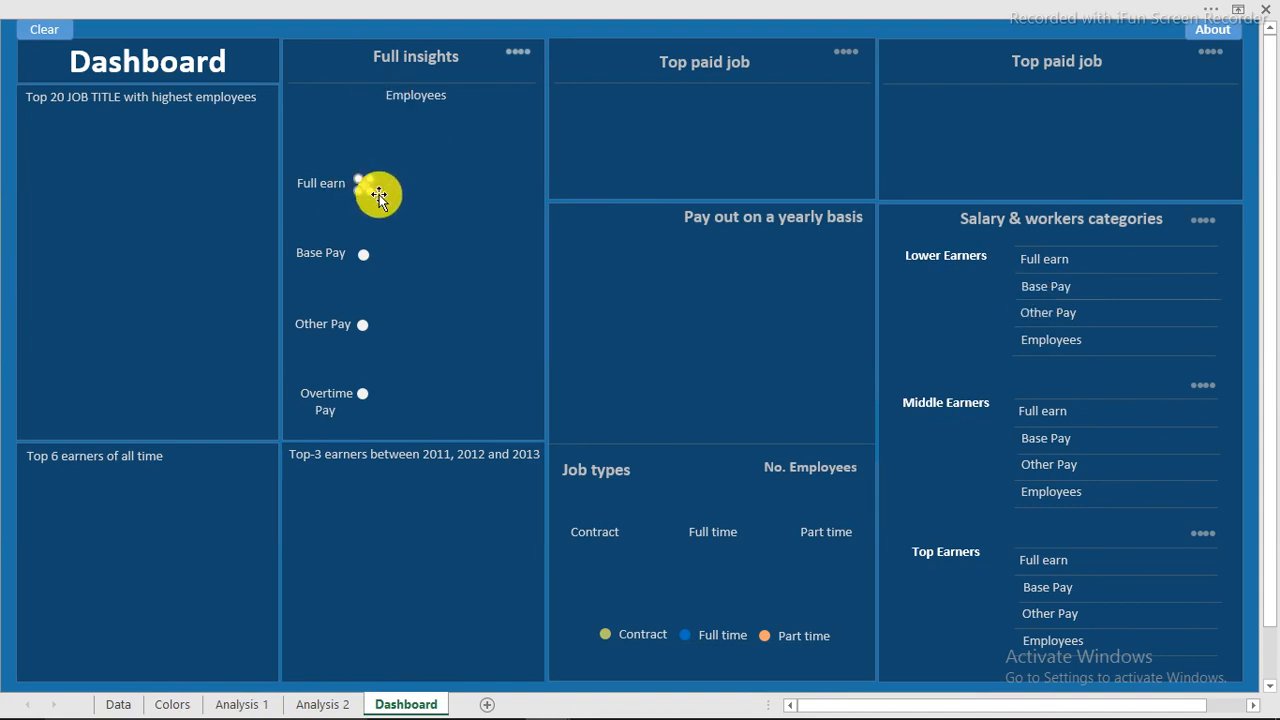
{"action": "left_click_drag", "start_coordinate": [376, 190], "coordinate": [617, 380]}
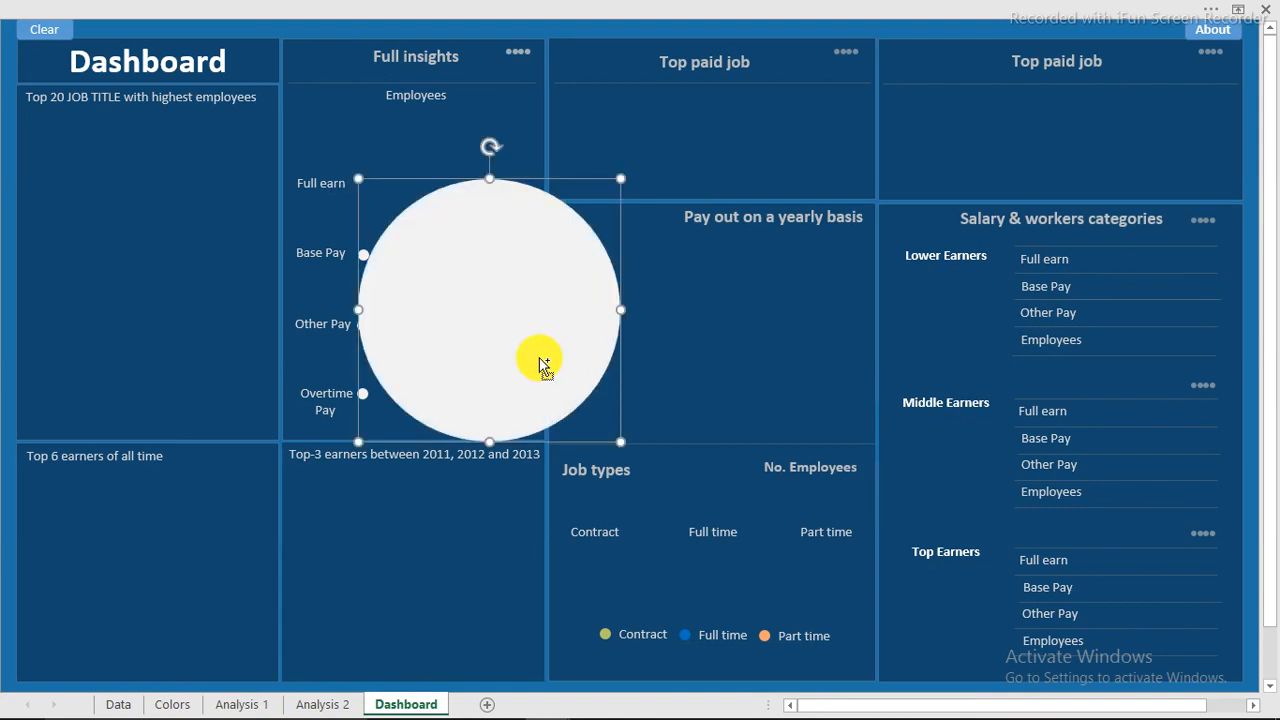
{"action": "key", "text": "ctrl+z"}
{"action": "left_click", "coordinate": [1123, 268]}
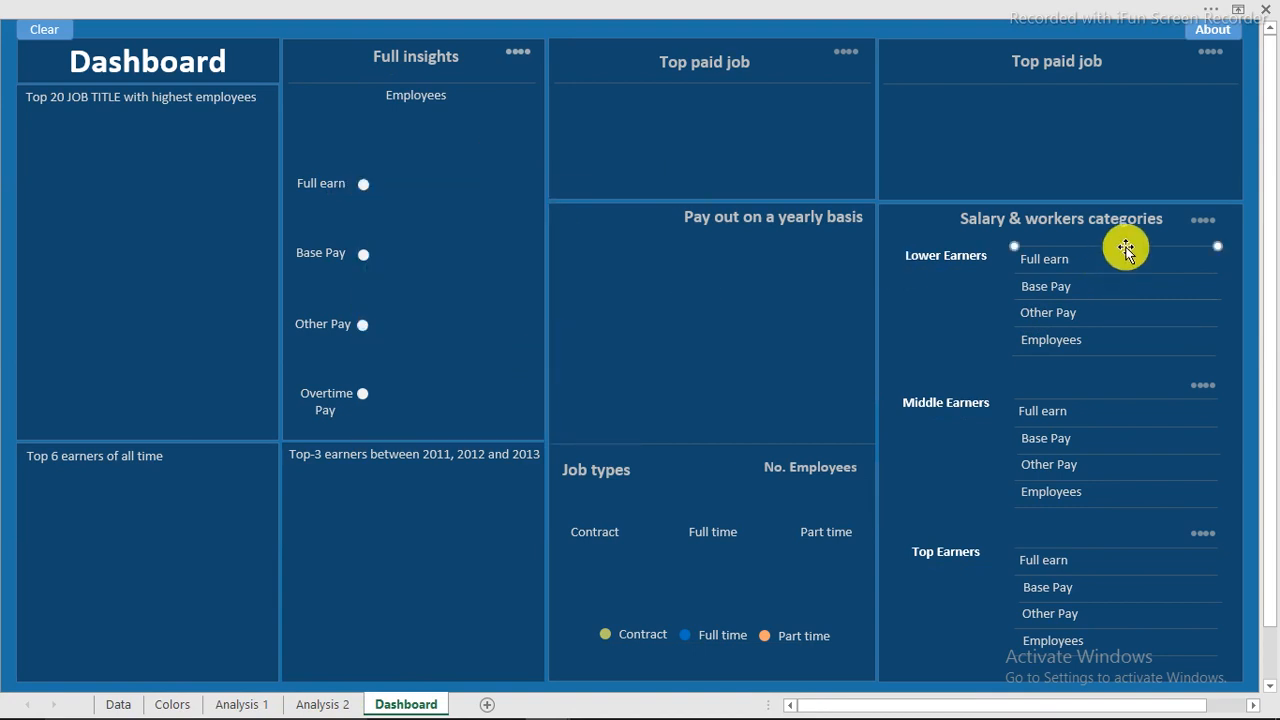
{"action": "left_click", "coordinate": [358, 305]}
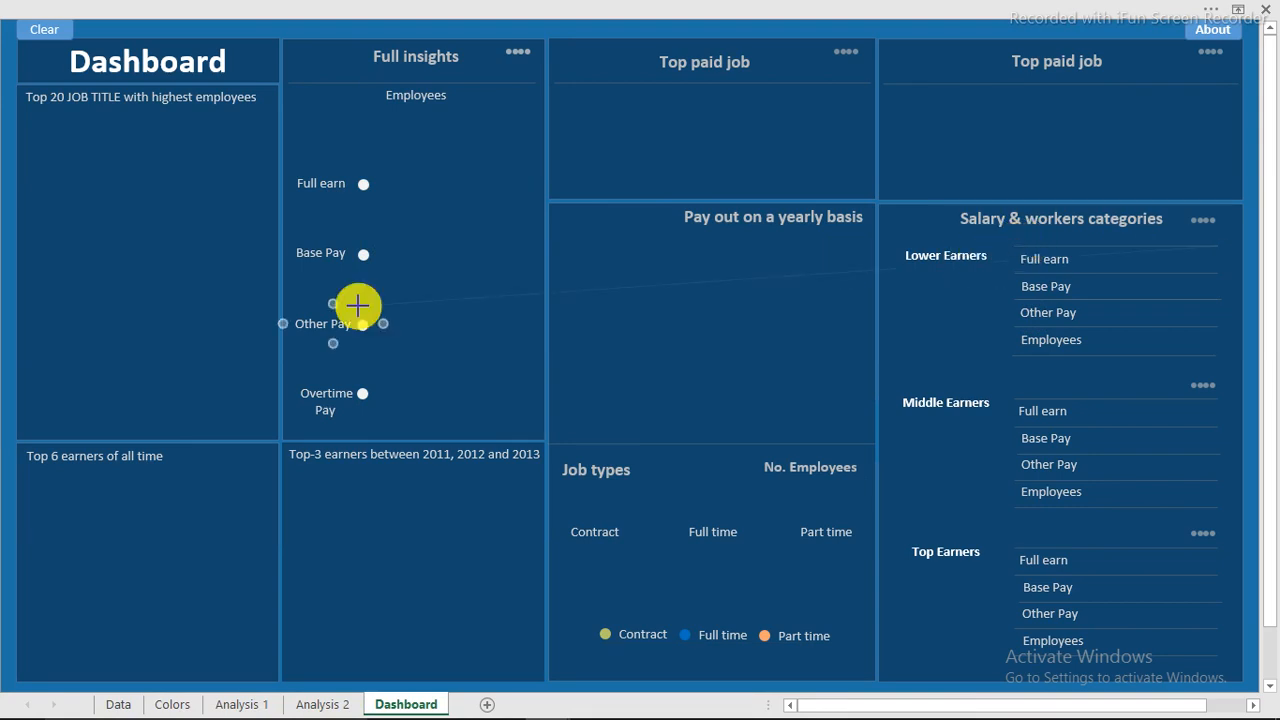
{"action": "left_click", "coordinate": [573, 297]}
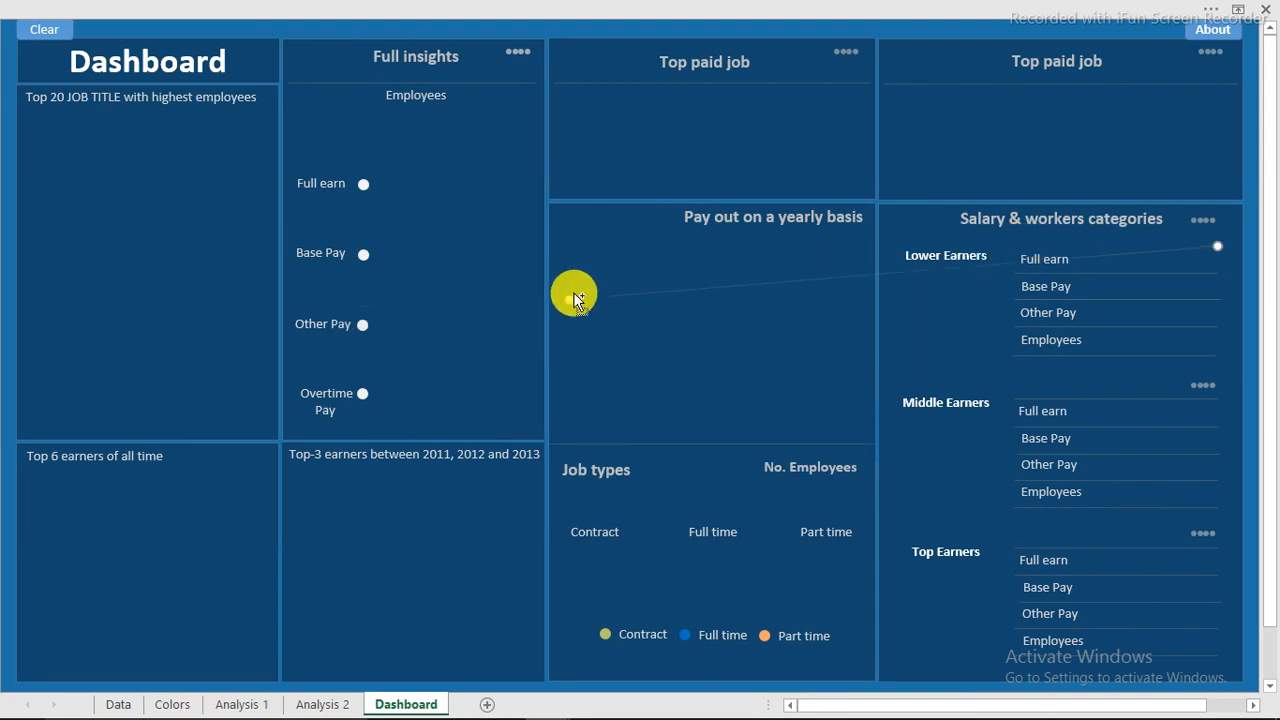
{"action": "left_click", "coordinate": [197, 8]}
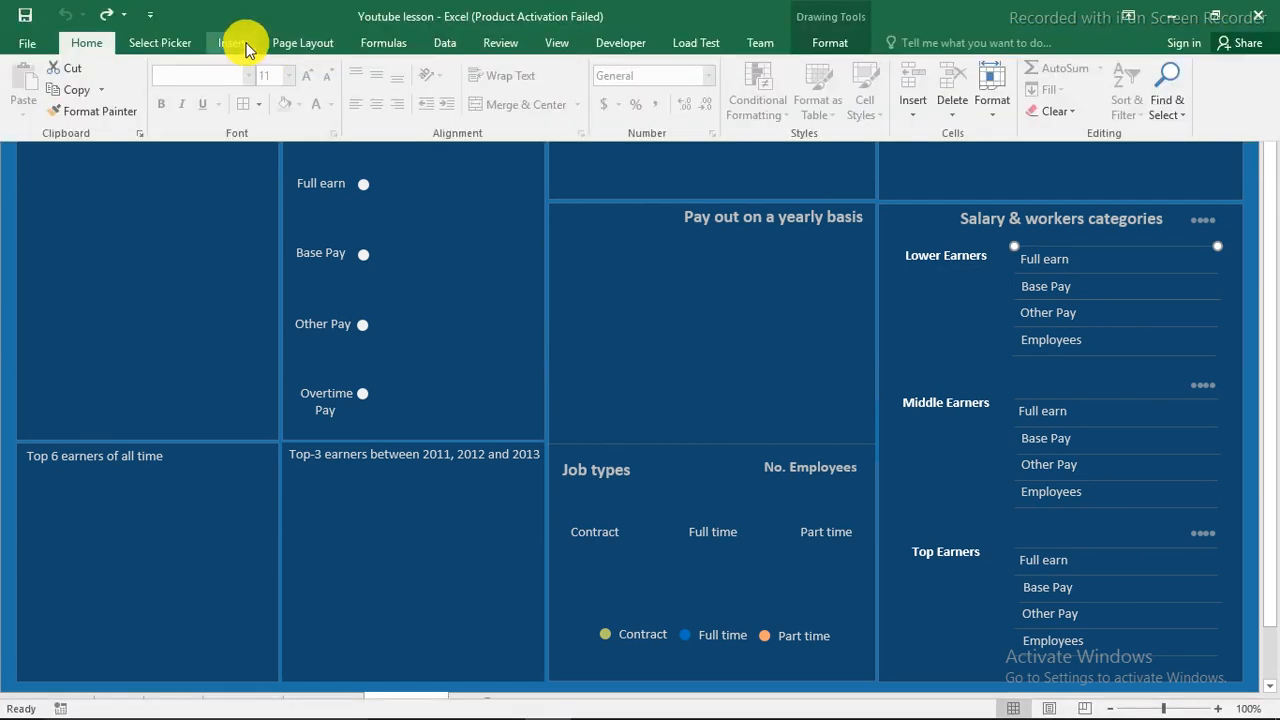
{"action": "left_click", "coordinate": [240, 43]}
{"action": "left_click", "coordinate": [291, 72]}
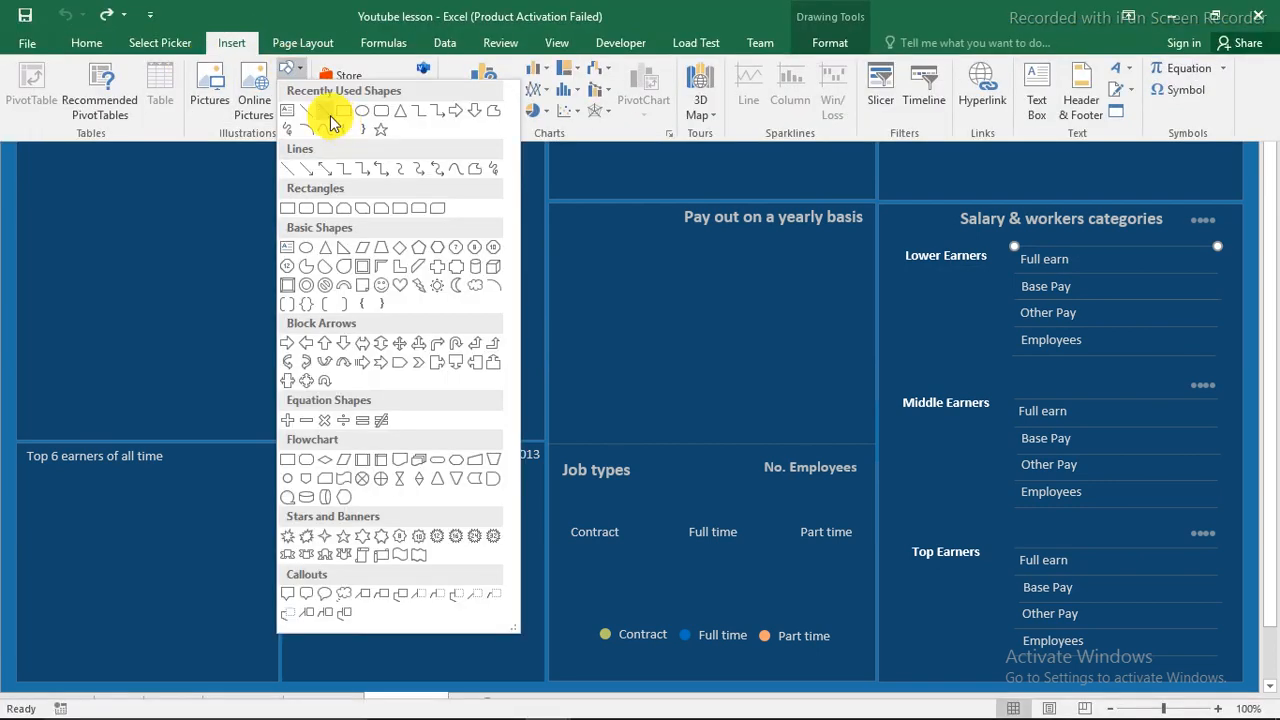
{"action": "left_click", "coordinate": [305, 120]}
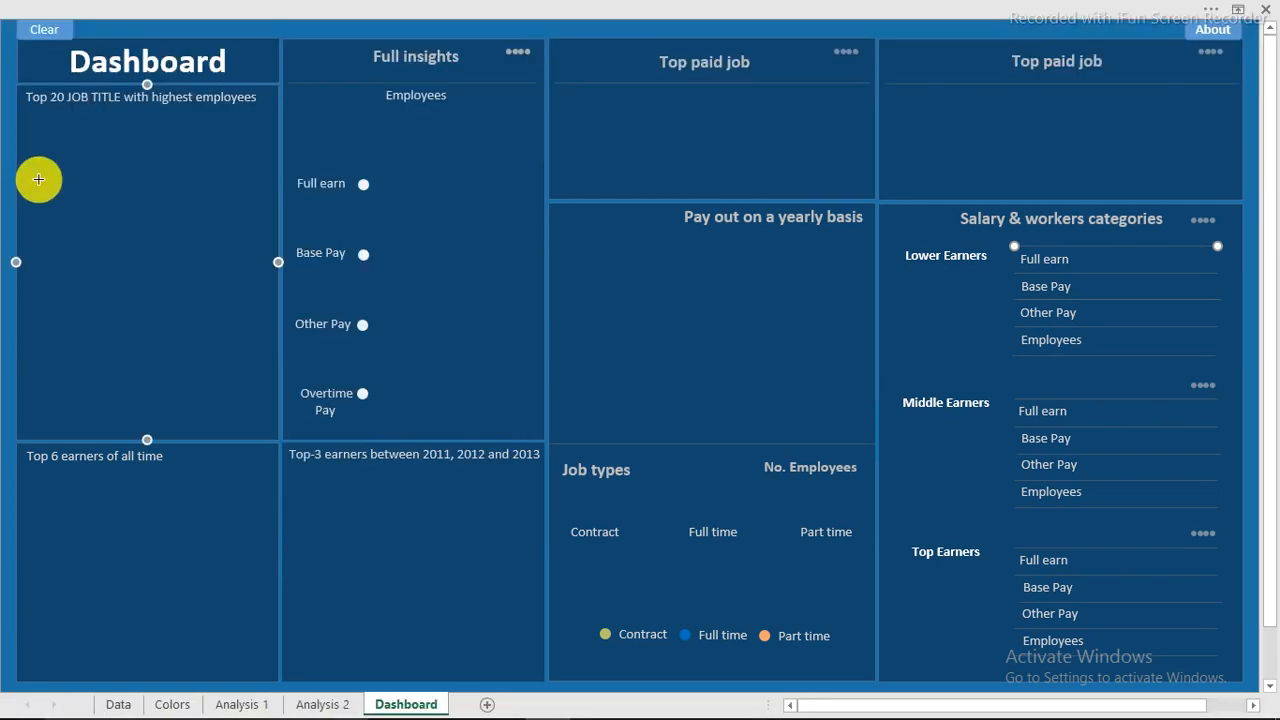
{"action": "left_click_drag", "start_coordinate": [39, 179], "coordinate": [266, 180]}
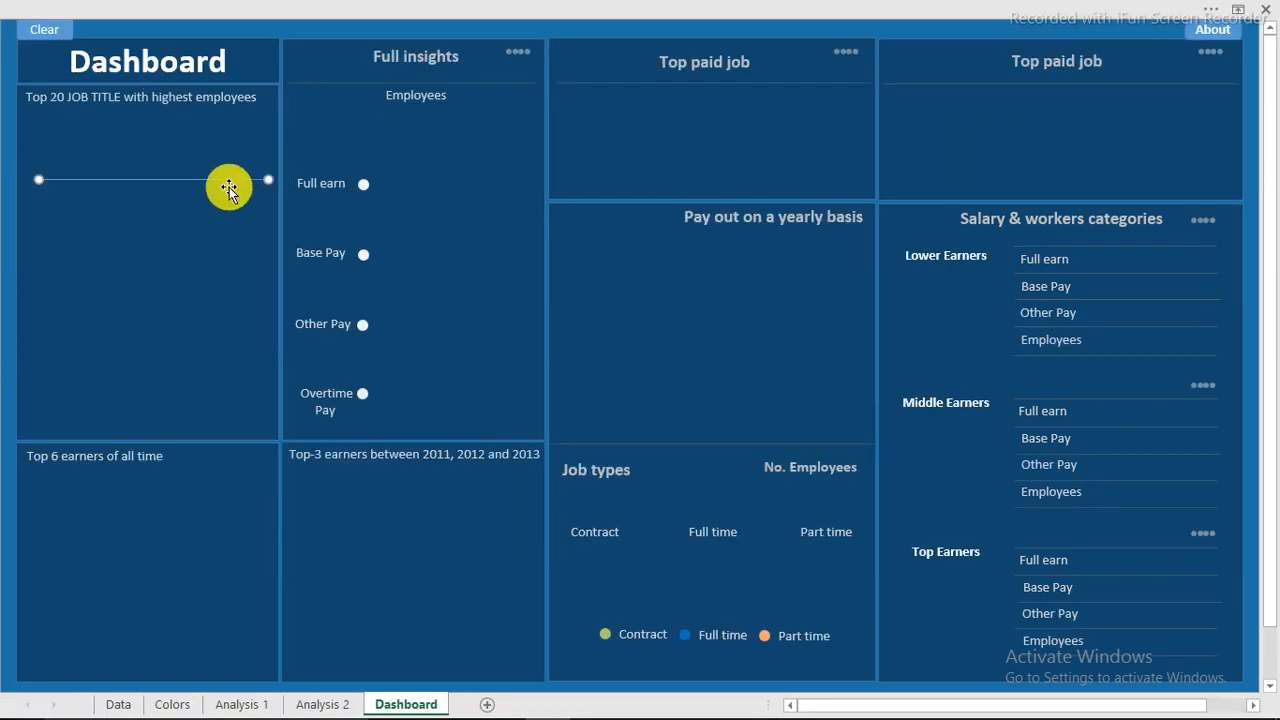
{"action": "key", "text": "Delete"}
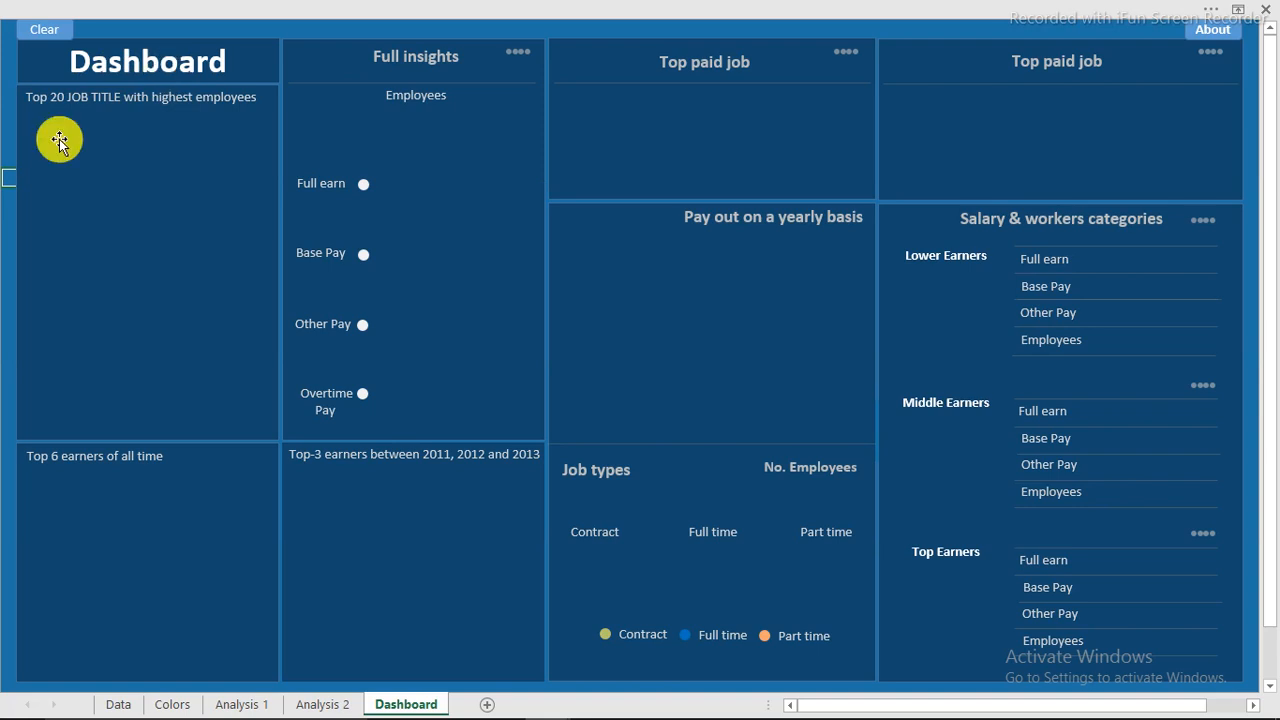
Check the empty Analysis 1 sheet of the template workbook.
{"action": "left_click", "coordinate": [226, 707]}
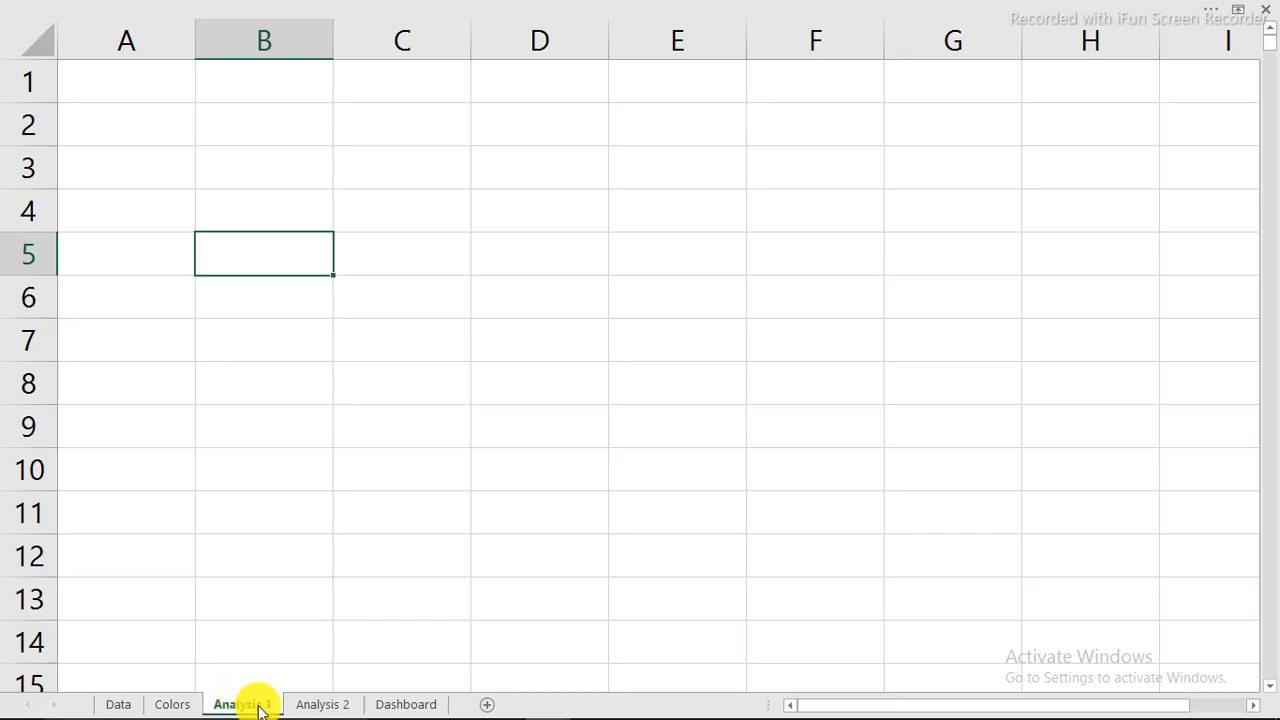
{"action": "left_click", "coordinate": [281, 125]}
{"action": "left_click", "coordinate": [254, 257]}
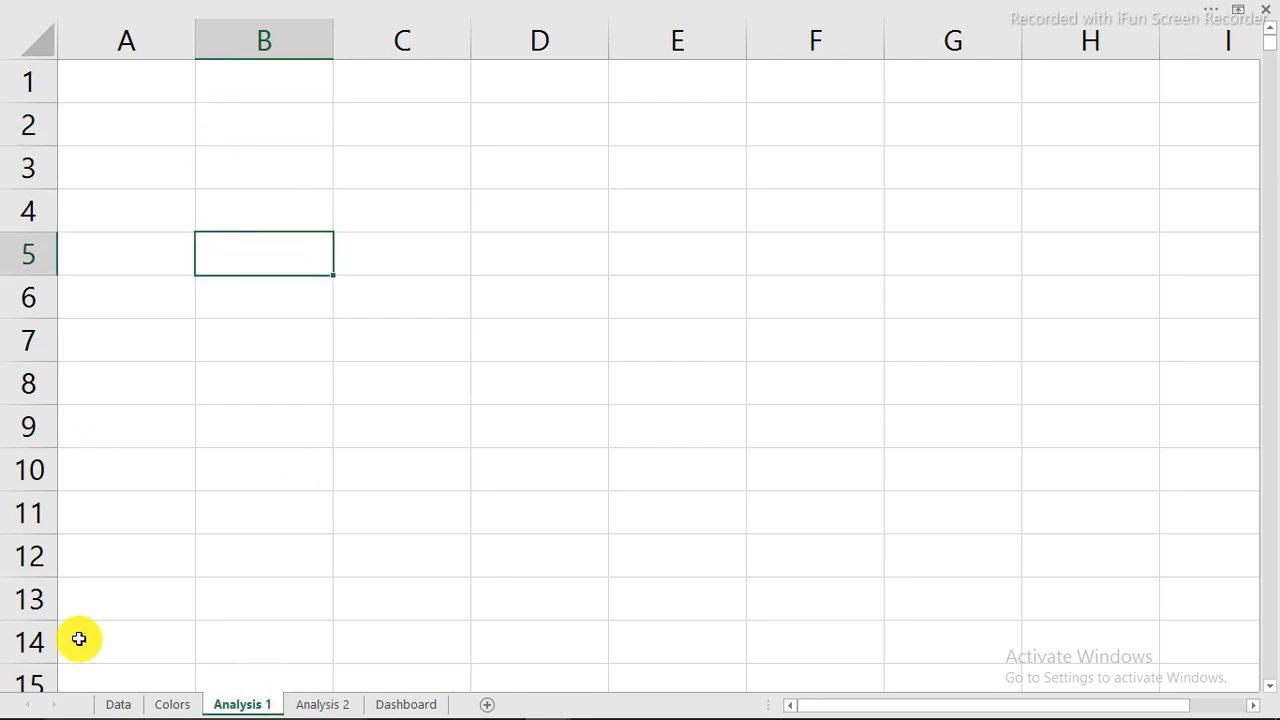
On the Data sheet, select a cell in the salary table and bring up the Insert ribbon.
{"action": "left_click", "coordinate": [110, 704]}
{"action": "left_click", "coordinate": [305, 251]}
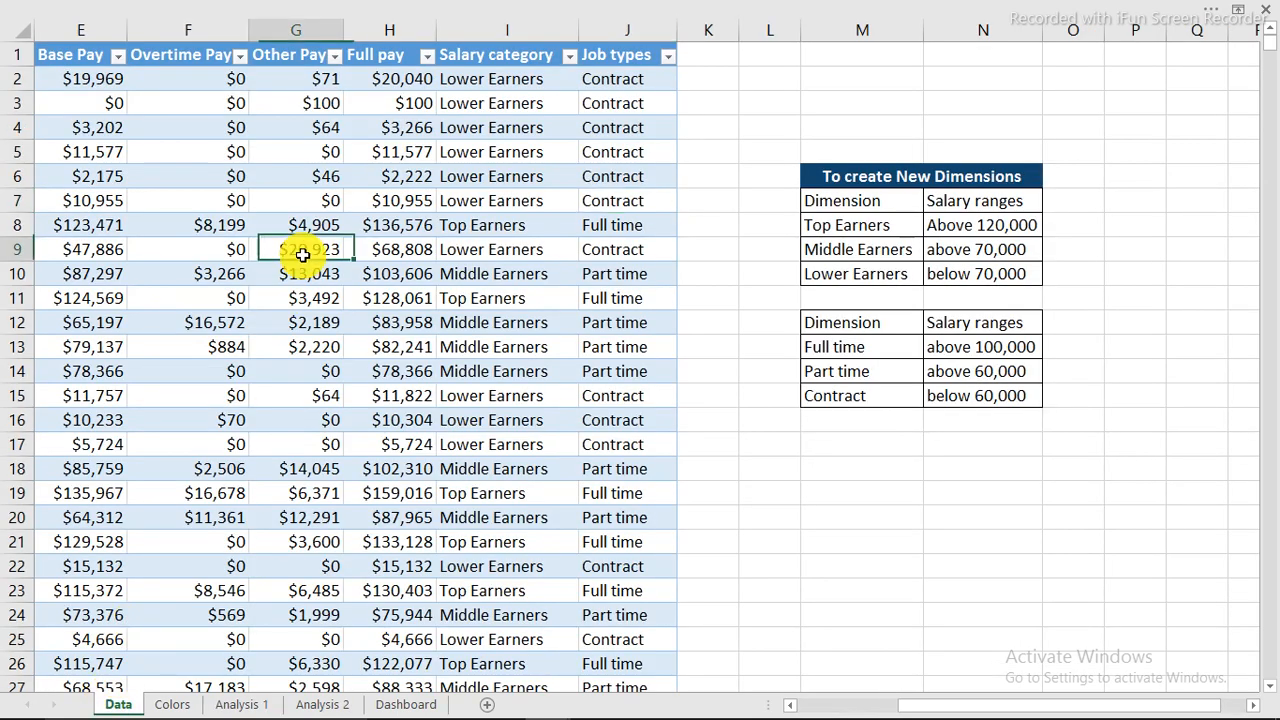
{"action": "left_click", "coordinate": [171, 355]}
{"action": "left_click", "coordinate": [226, 490]}
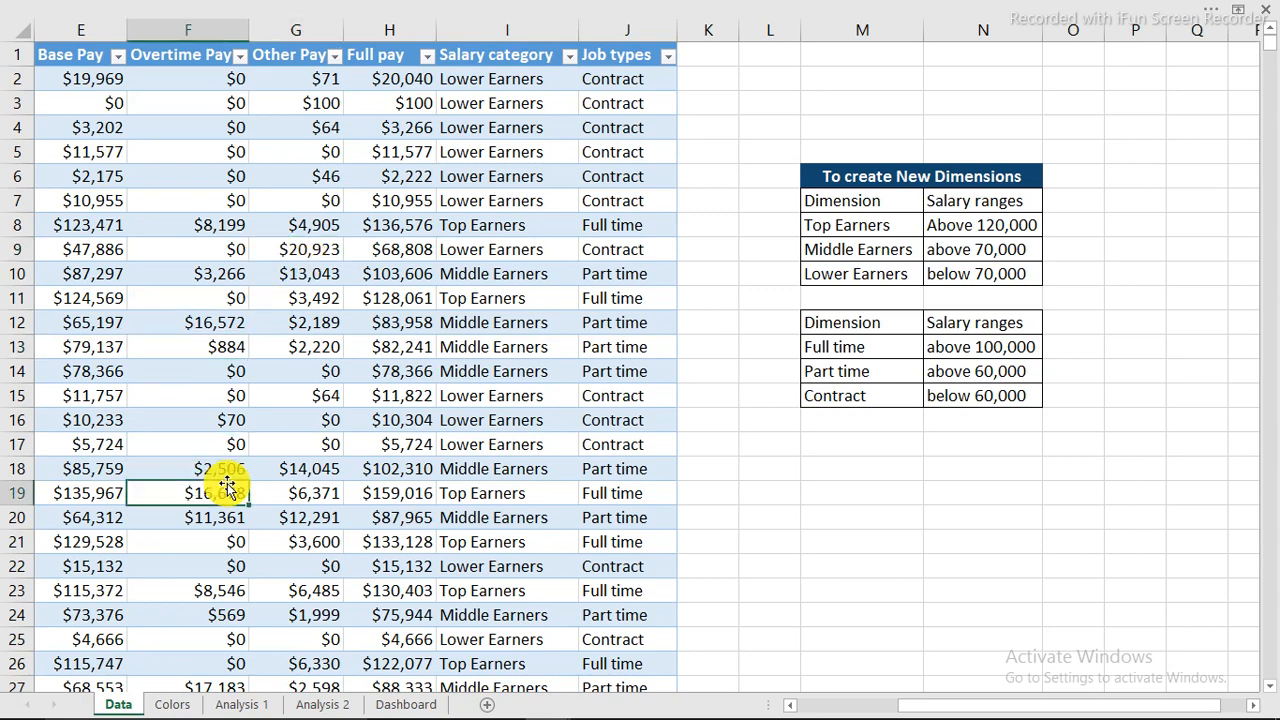
{"action": "left_click", "coordinate": [165, 322]}
{"action": "left_click", "coordinate": [144, 278]}
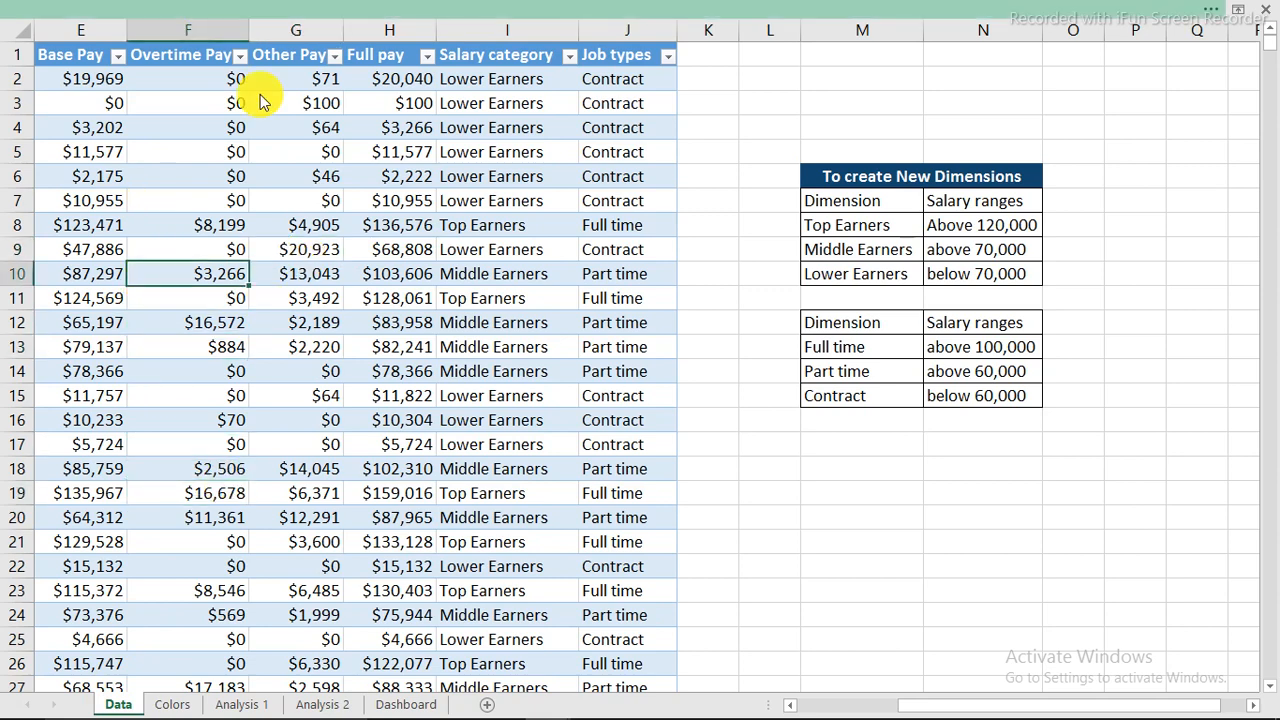
{"action": "left_click", "coordinate": [238, 12]}
{"action": "left_click", "coordinate": [227, 50]}
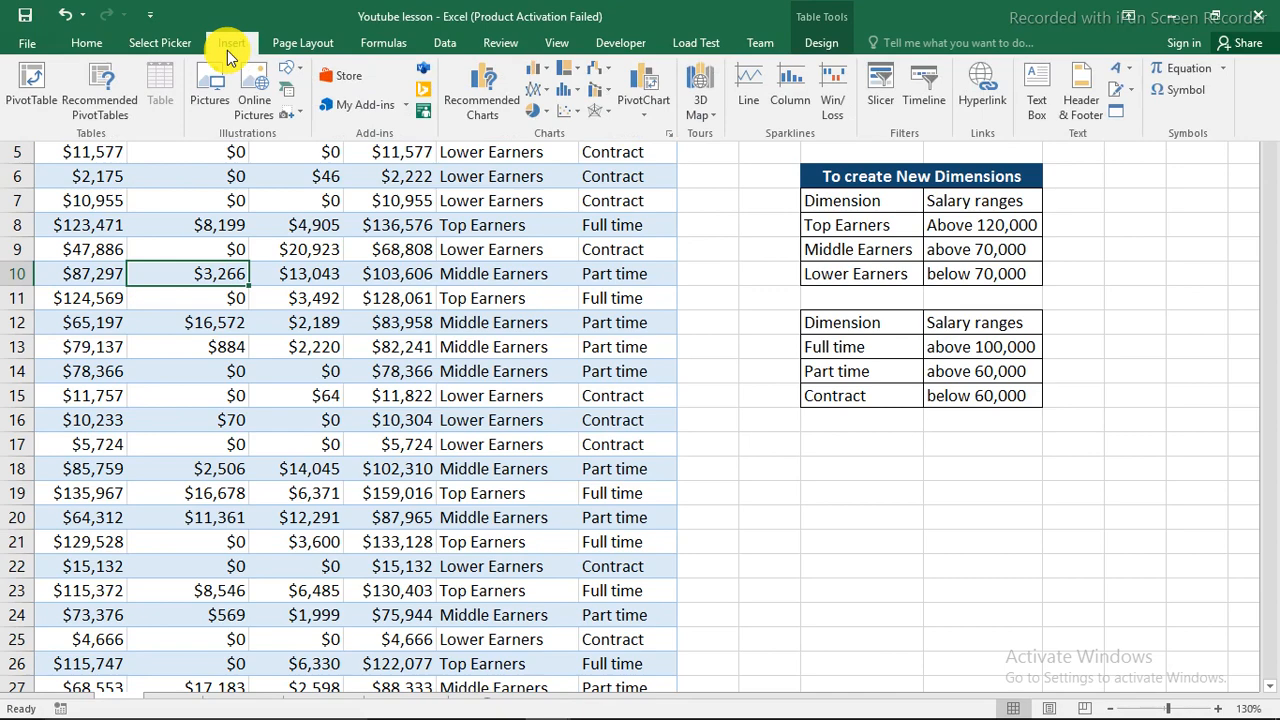
Insert a PivotTable from Table3 into the existing Analysis 1 sheet at cell B4.
{"action": "left_click", "coordinate": [31, 86]}
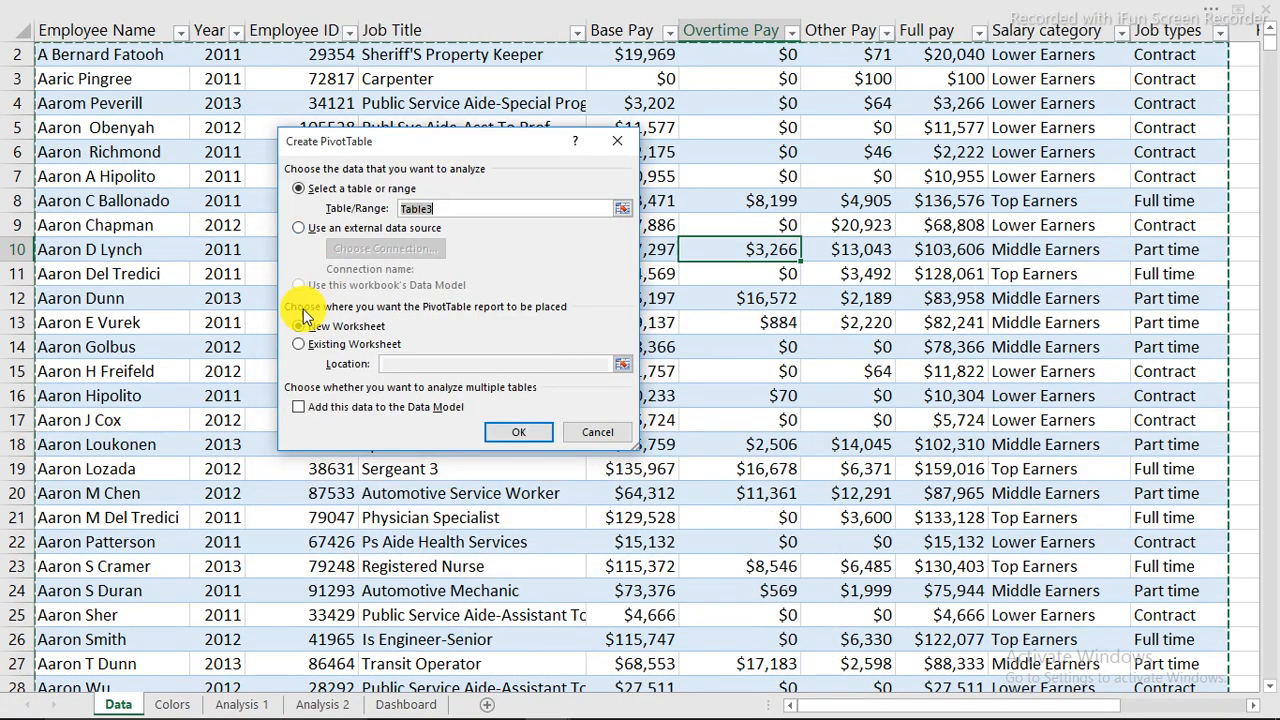
{"action": "left_click", "coordinate": [327, 348]}
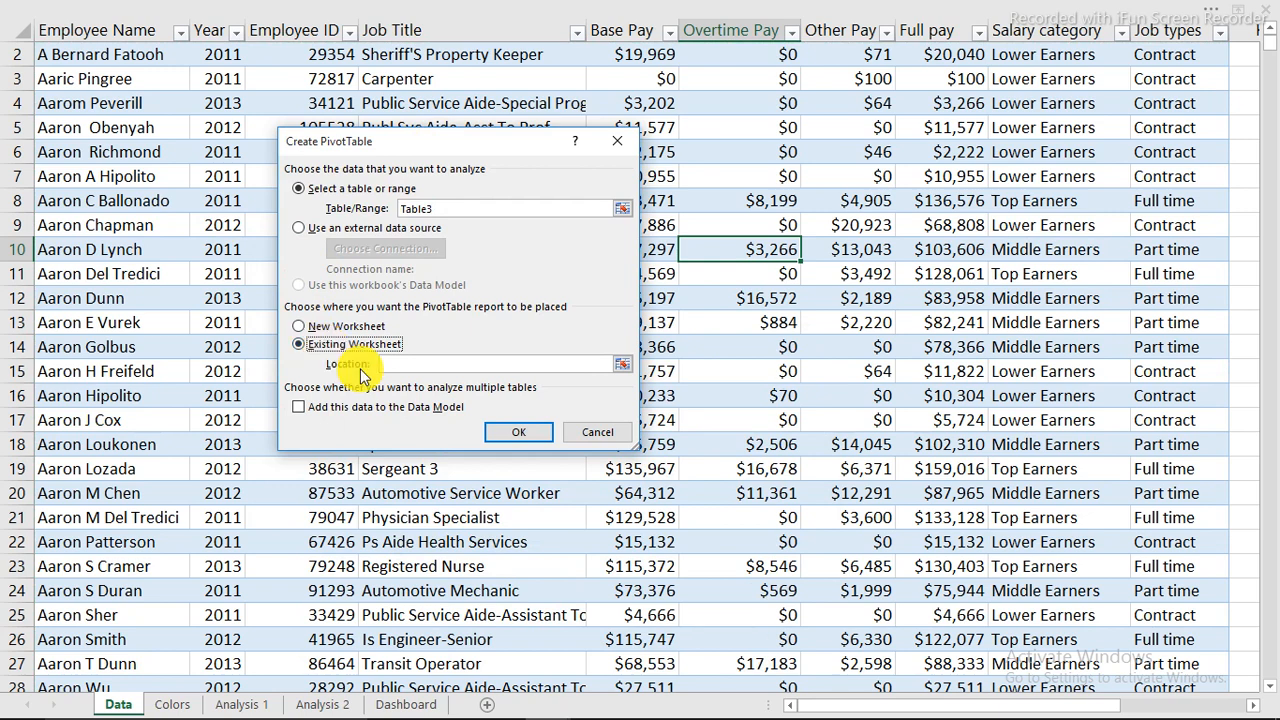
{"action": "left_click", "coordinate": [233, 704]}
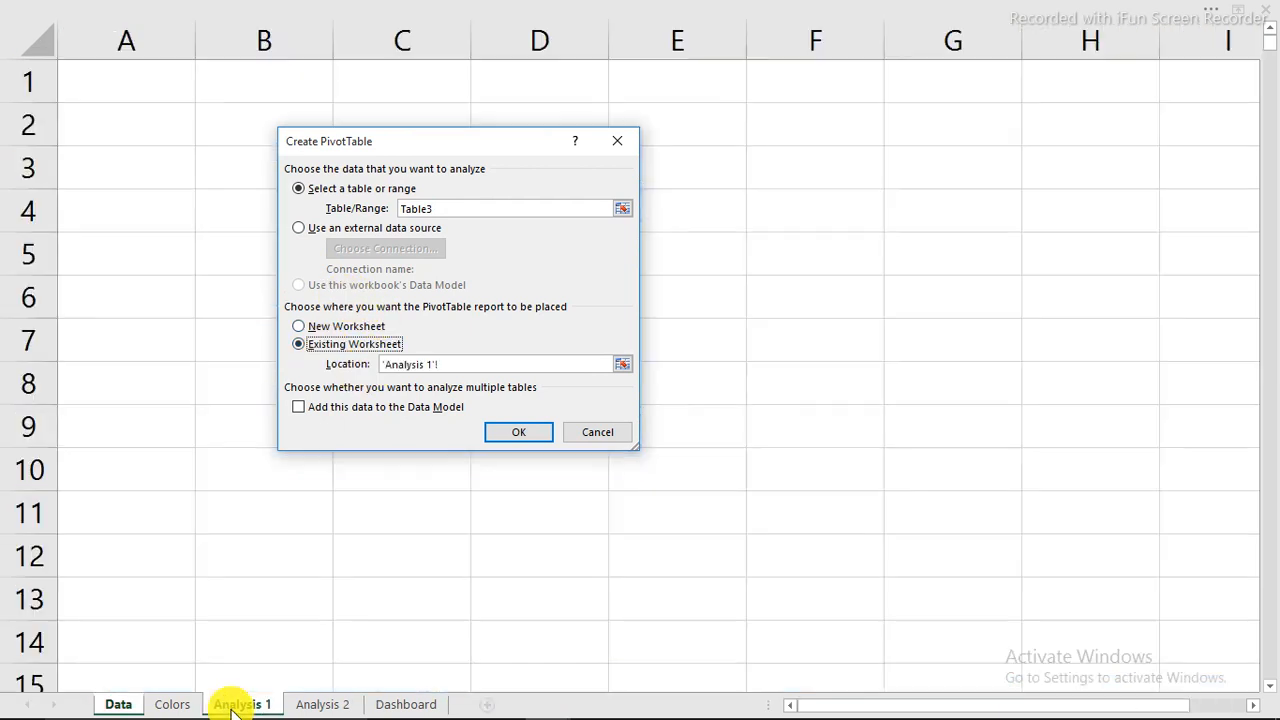
{"action": "left_click", "coordinate": [241, 223]}
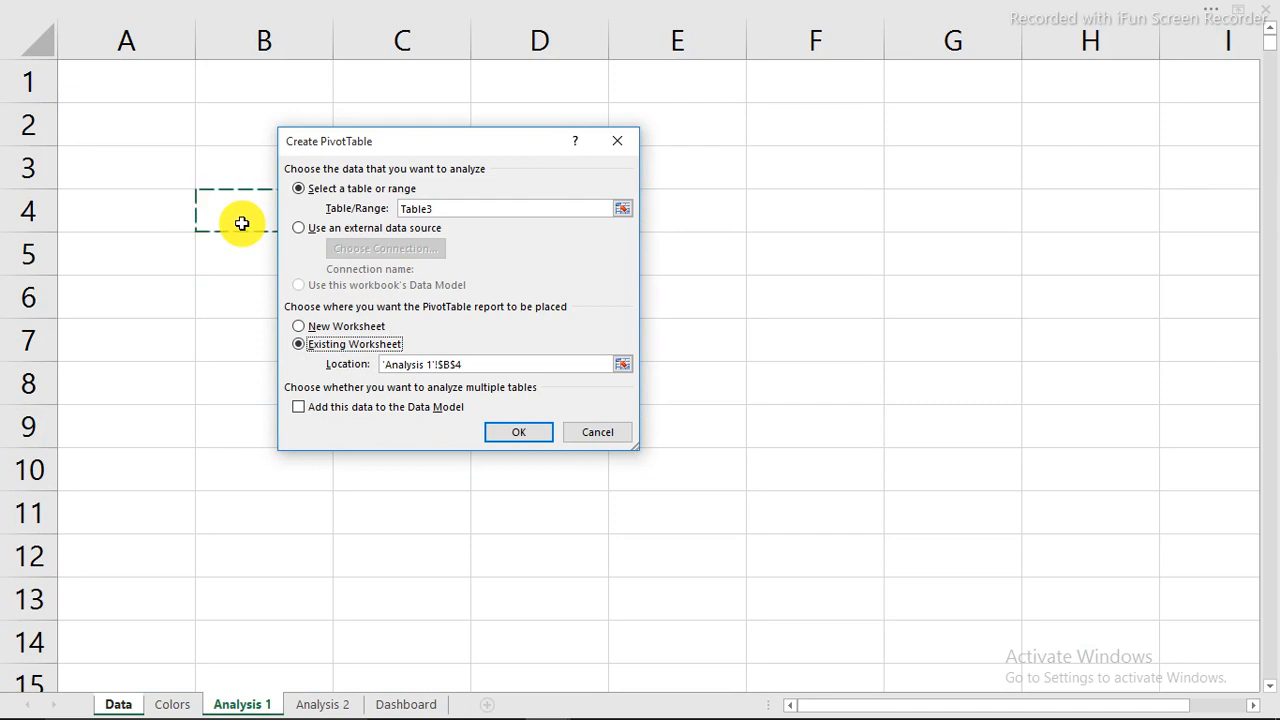
{"action": "left_click", "coordinate": [530, 436]}
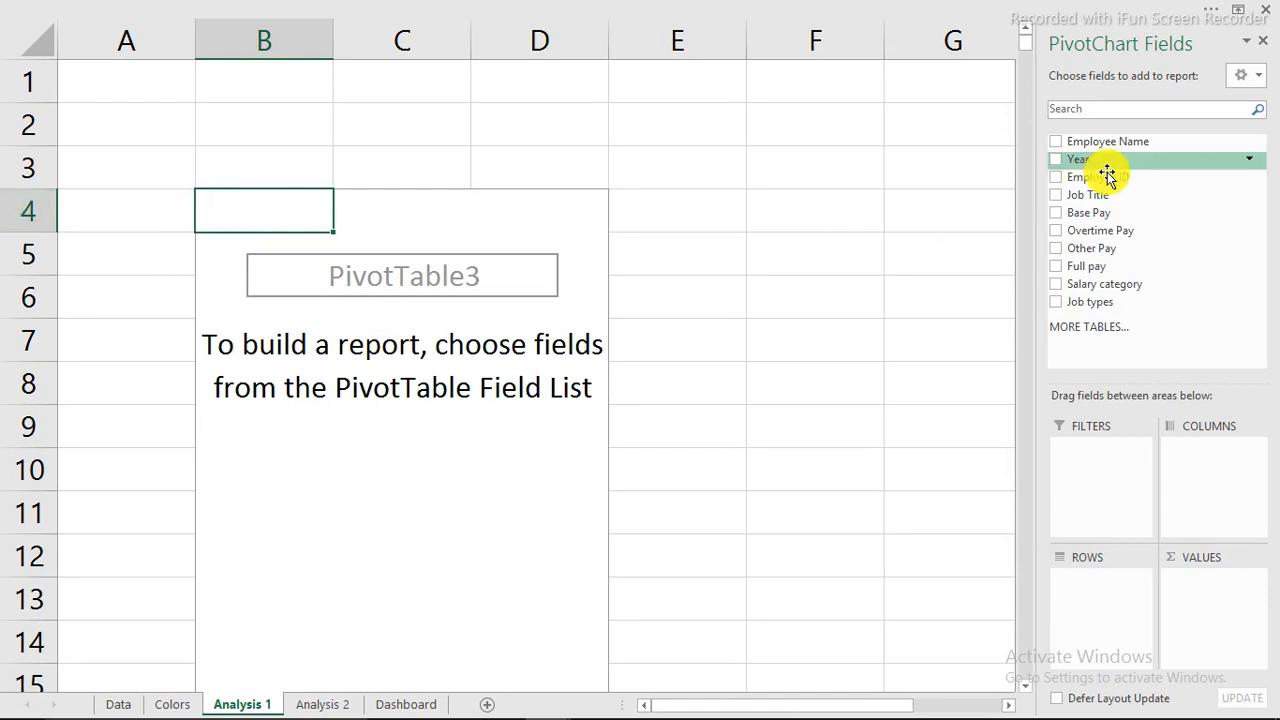
Add Job Title to the pivot's Rows, glance at the finished dashboard, then return to Analysis 1.
{"action": "left_click_drag", "start_coordinate": [1094, 194], "coordinate": [1090, 600]}
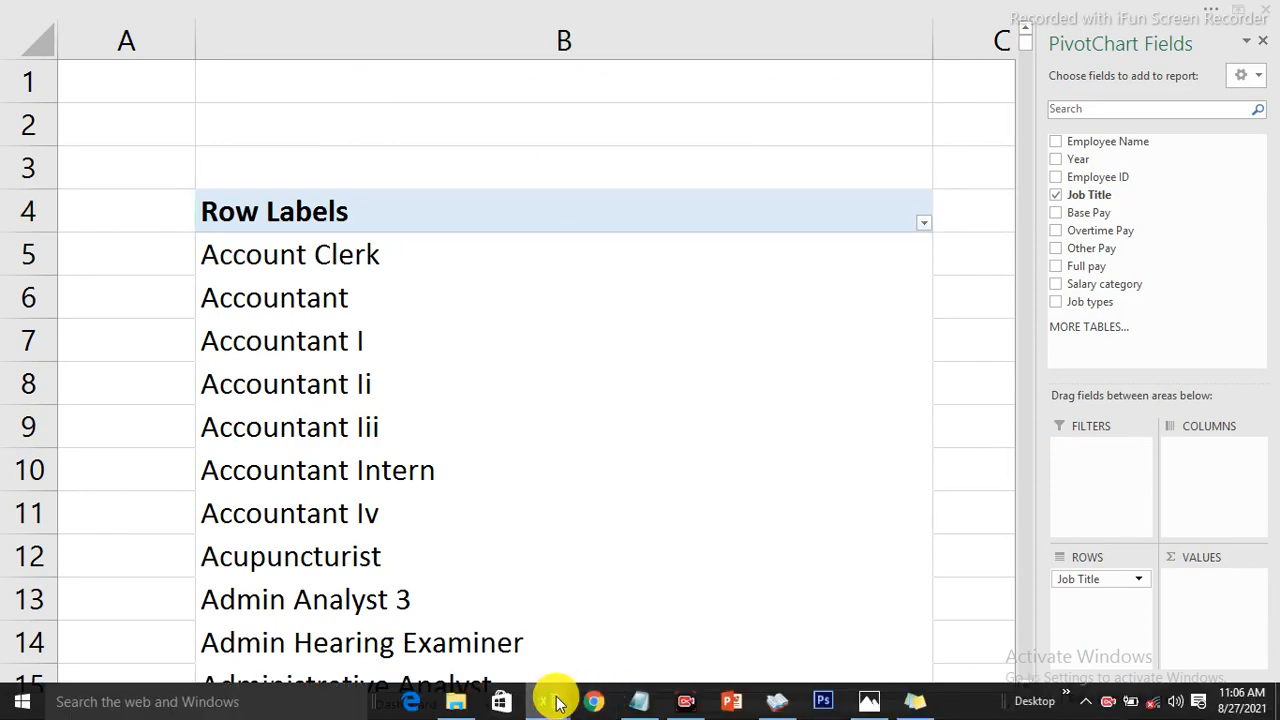
{"action": "mouse_move", "coordinate": [560, 697]}
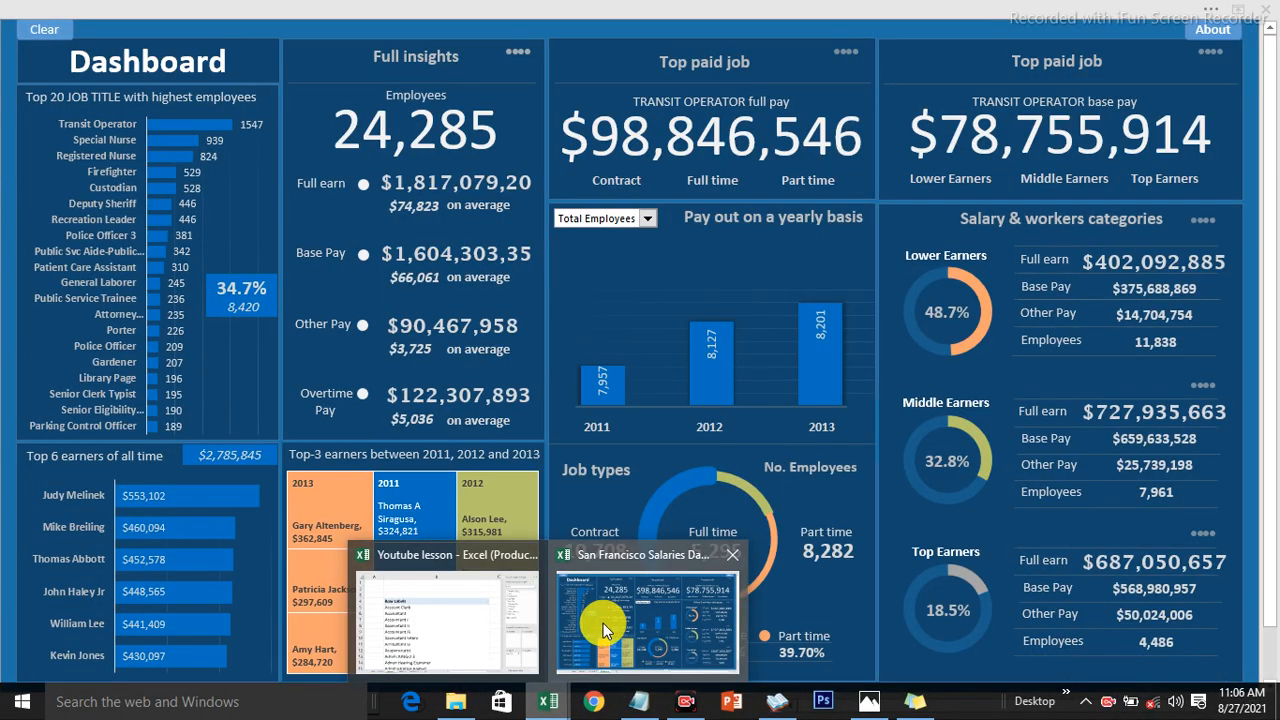
{"action": "left_click", "coordinate": [603, 623]}
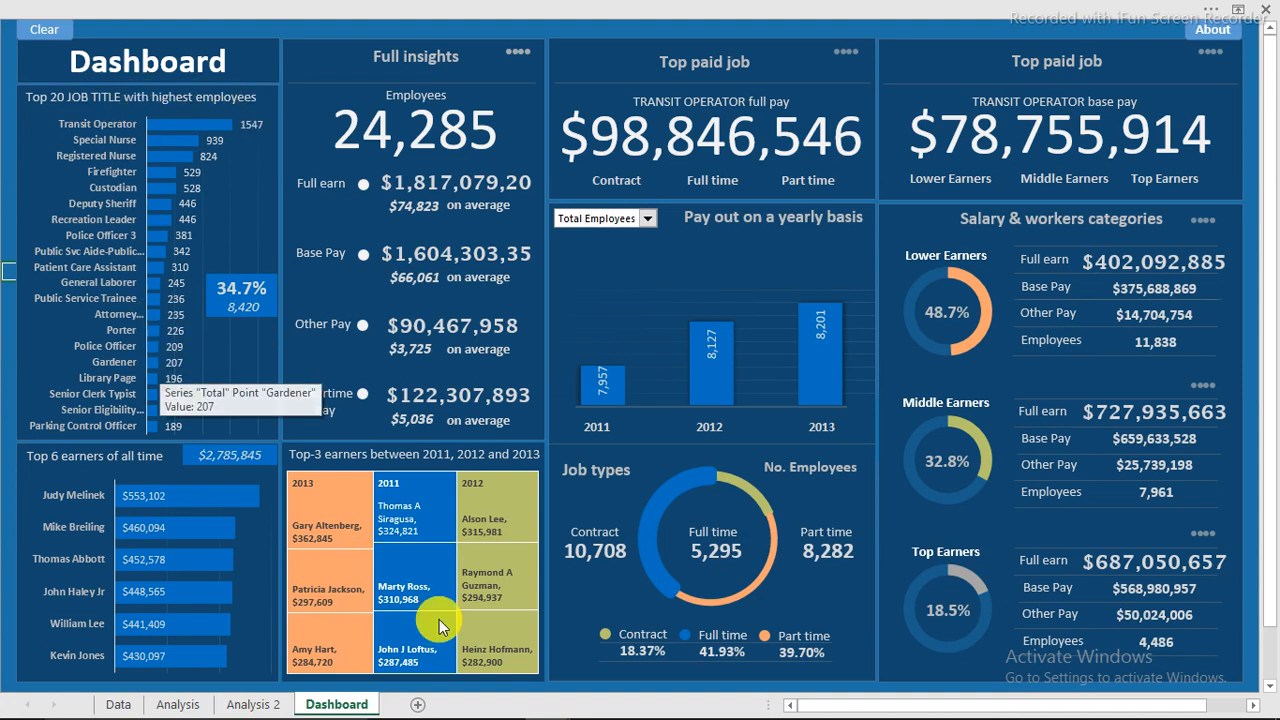
{"action": "mouse_move", "coordinate": [453, 710]}
{"action": "mouse_move", "coordinate": [535, 700]}
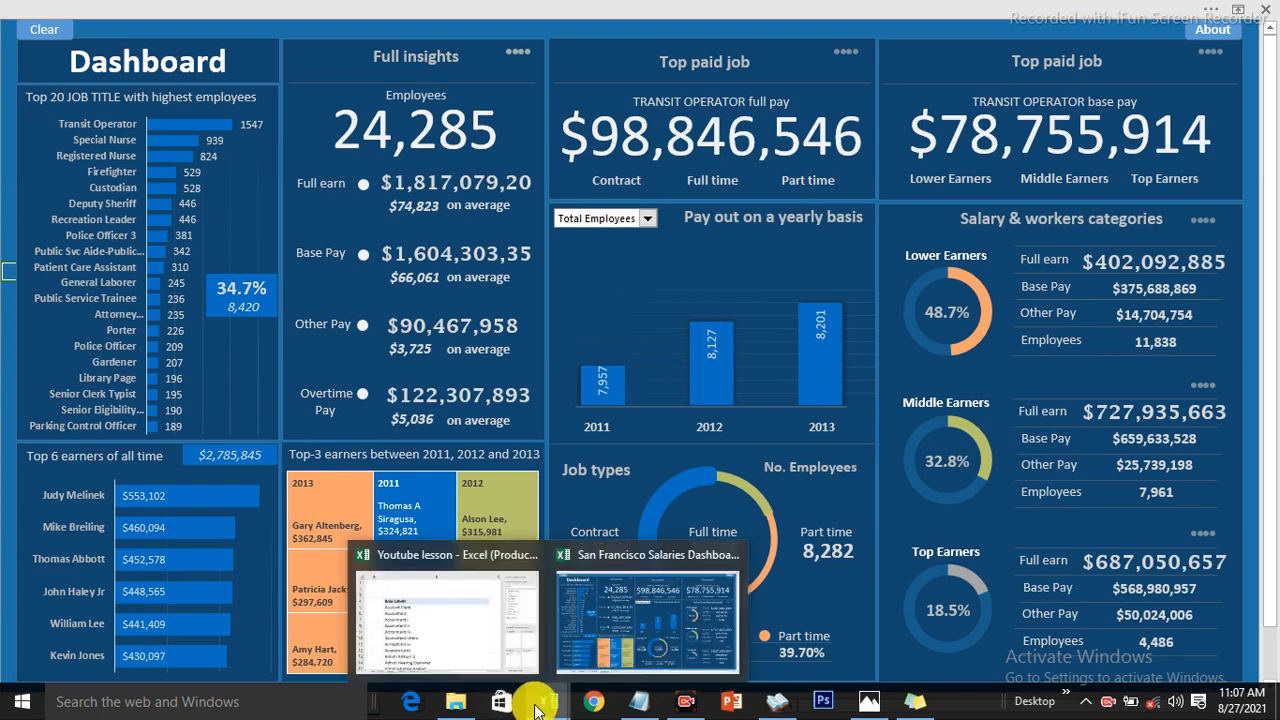
{"action": "left_click", "coordinate": [491, 641]}
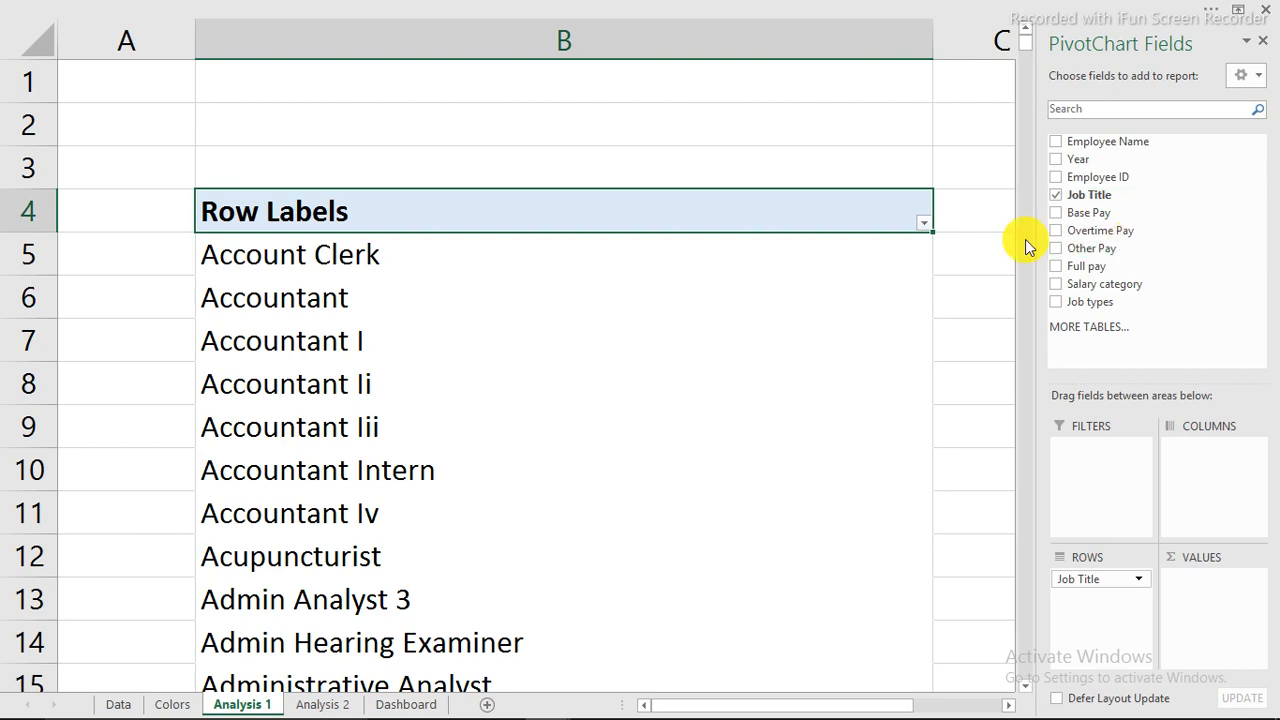
Add Count of Job Title to the pivot's Values and narrow column B to show the counts.
{"action": "left_click_drag", "start_coordinate": [1086, 197], "coordinate": [1209, 596]}
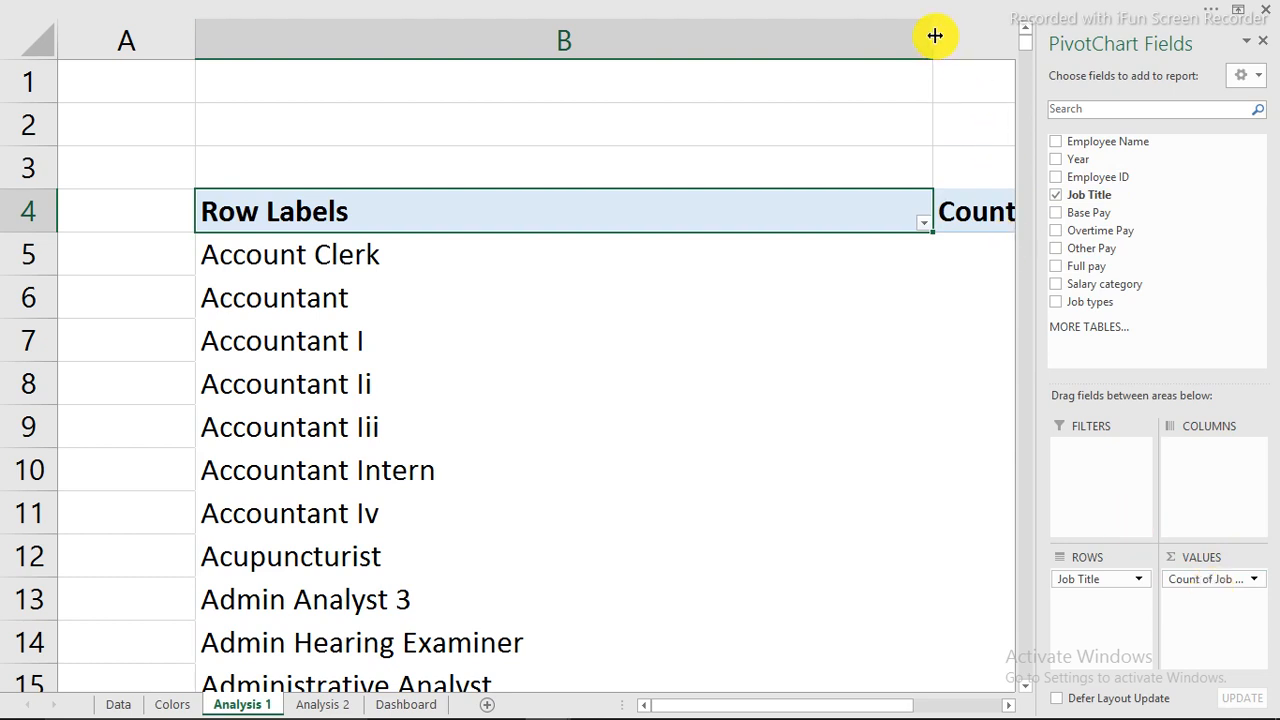
{"action": "left_click_drag", "start_coordinate": [935, 36], "coordinate": [537, 57]}
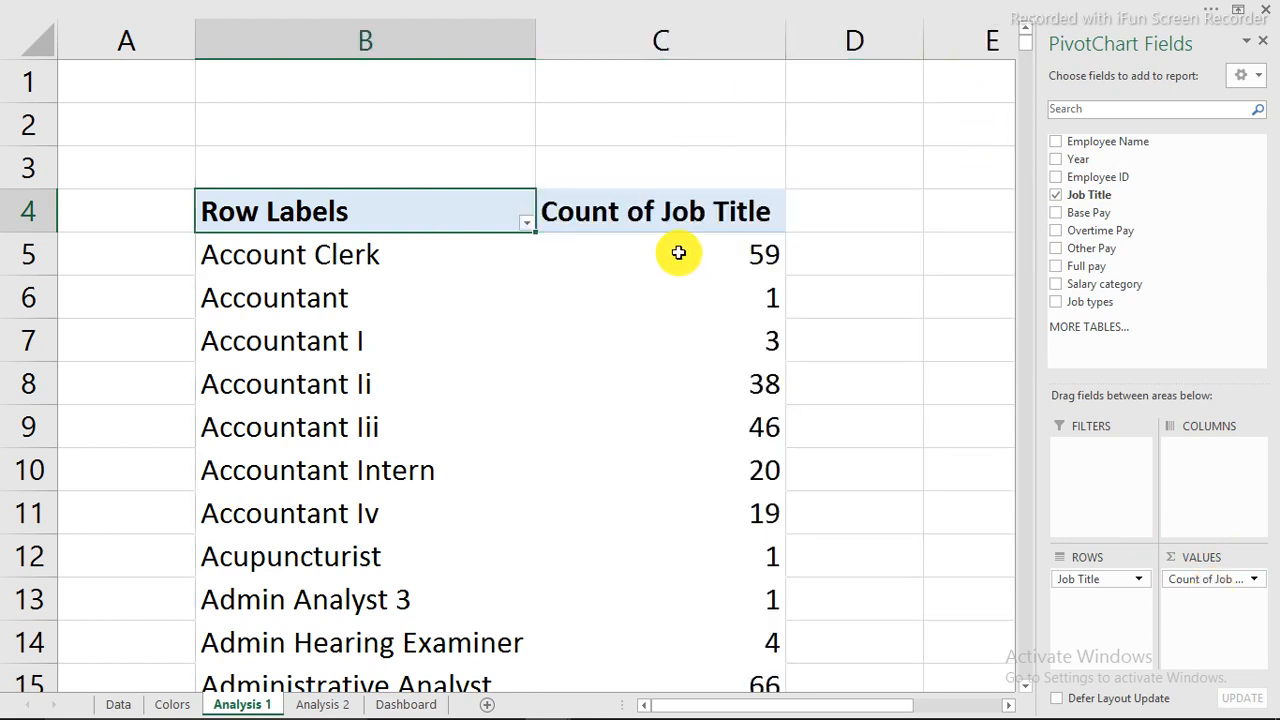
{"action": "left_click", "coordinate": [642, 249]}
{"action": "left_click", "coordinate": [376, 258]}
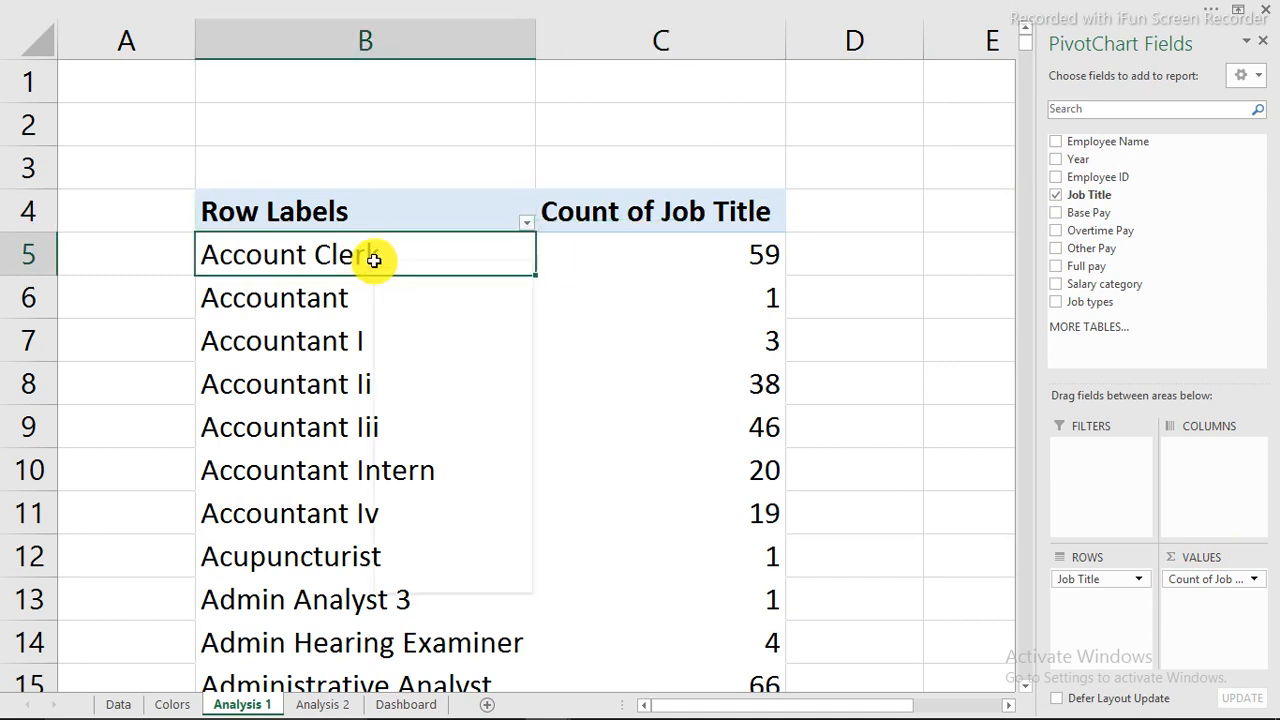
Filter the job titles to the Top 20 by Count of Job Title, totalling 8420.
{"action": "right_click", "coordinate": [374, 259]}
{"action": "mouse_move", "coordinate": [423, 367]}
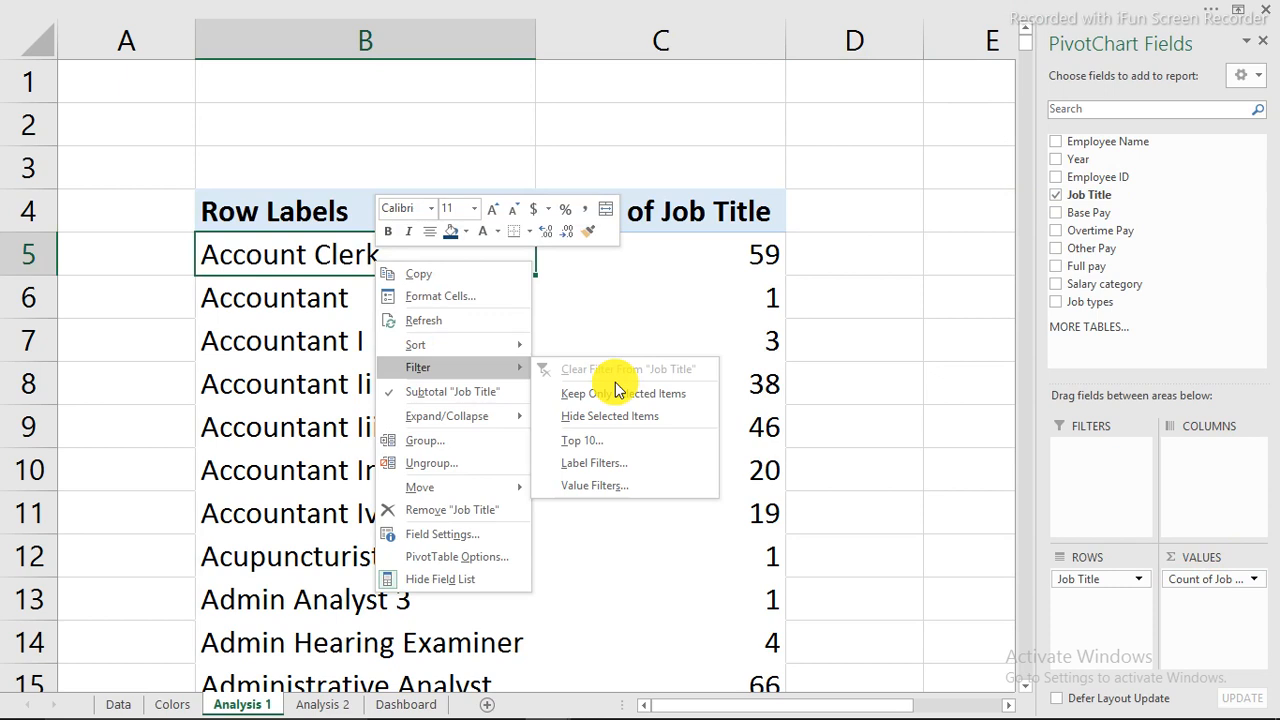
{"action": "left_click", "coordinate": [593, 439]}
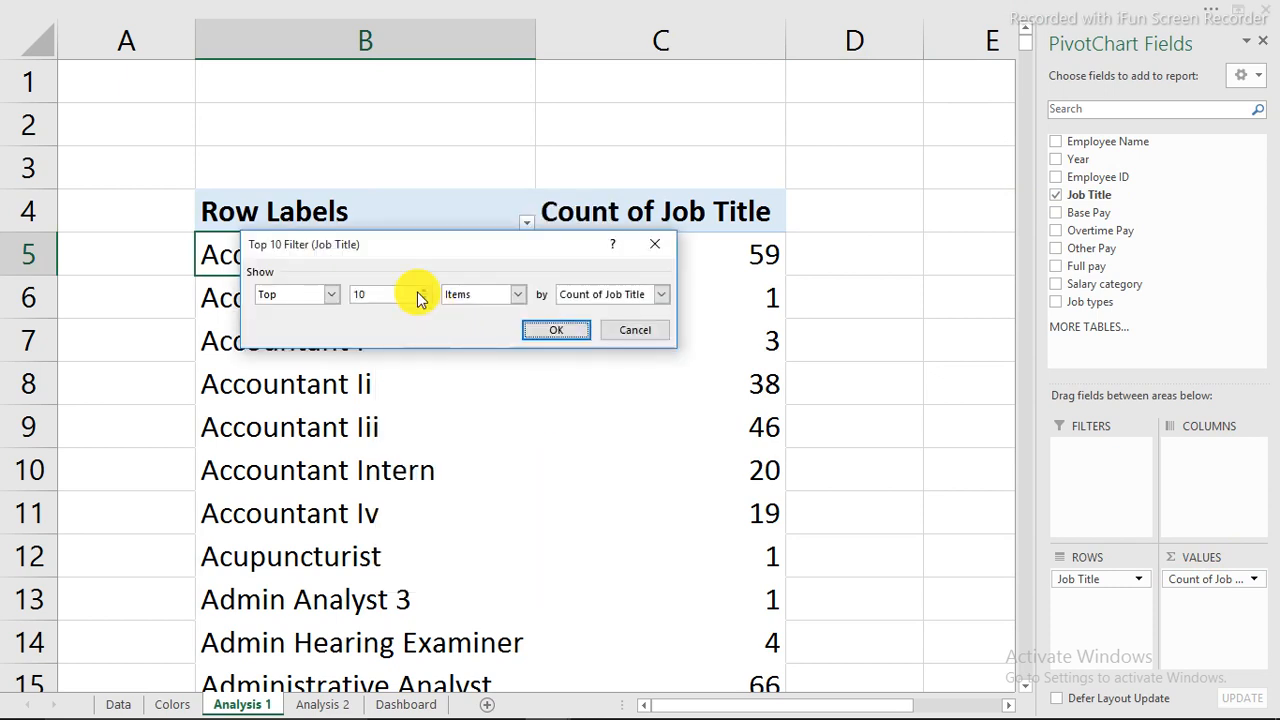
{"action": "double_click", "coordinate": [360, 294]}
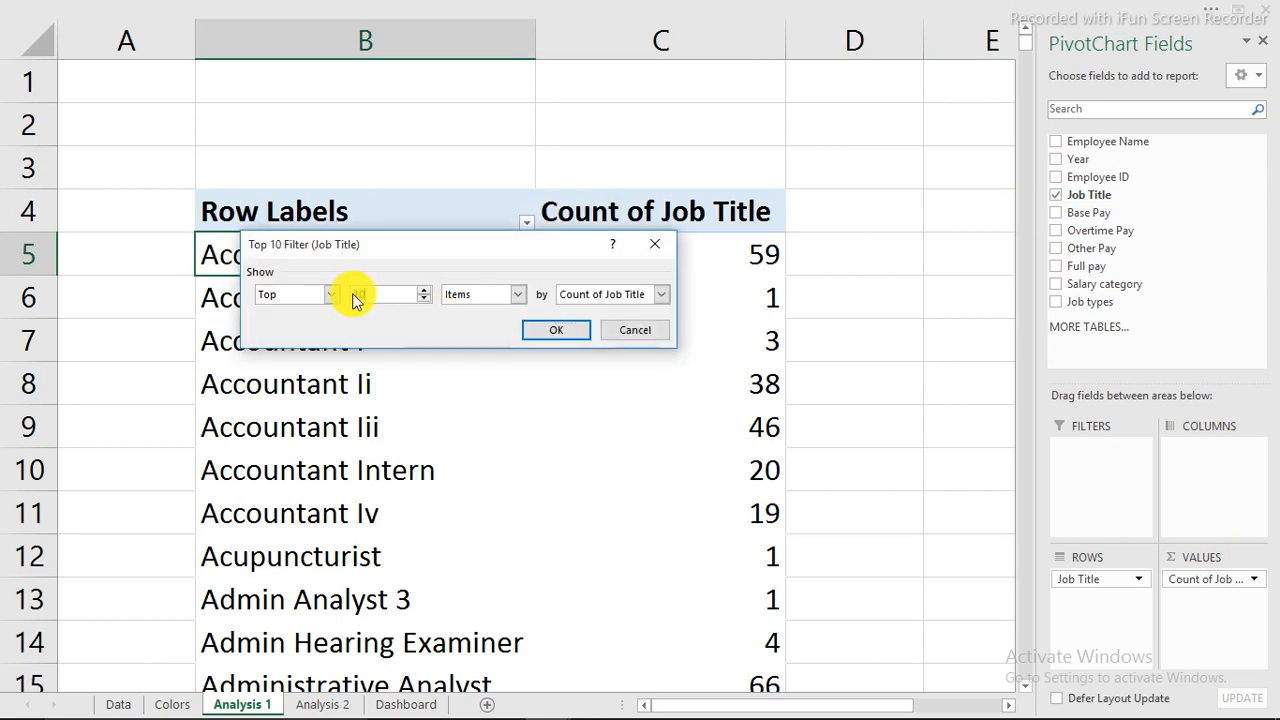
{"action": "type", "text": "20"}
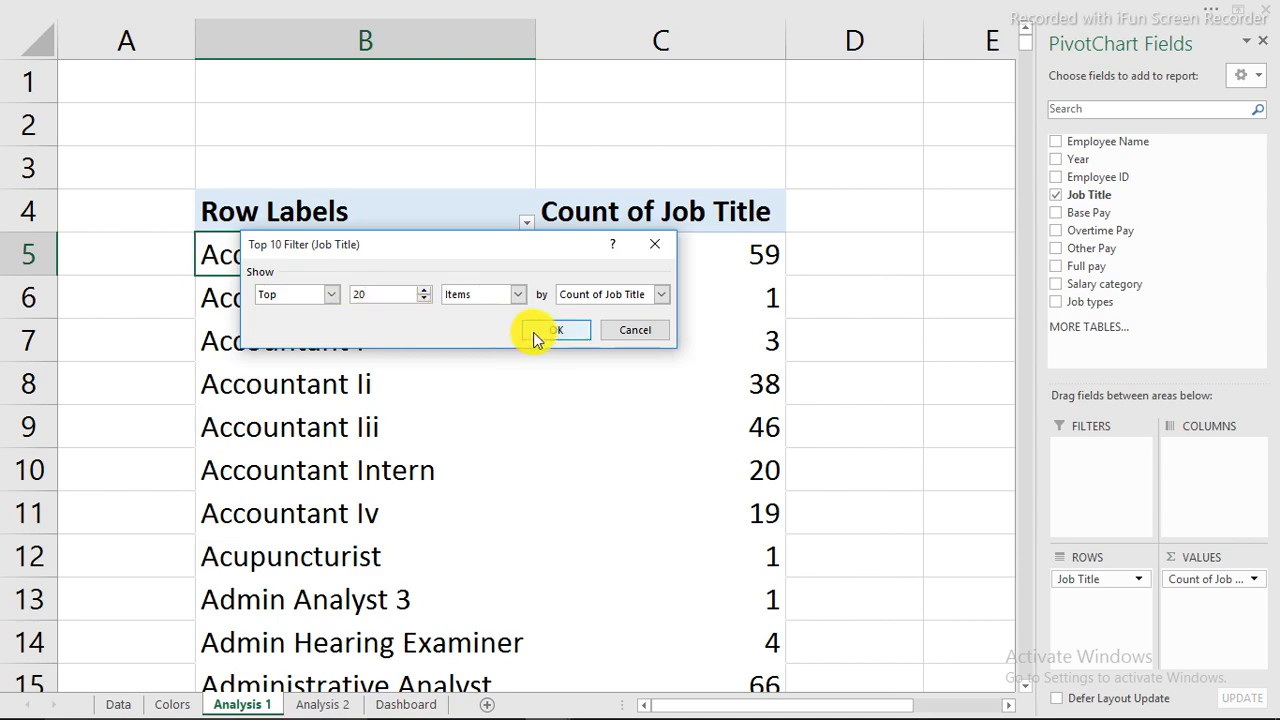
{"action": "left_click", "coordinate": [531, 333]}
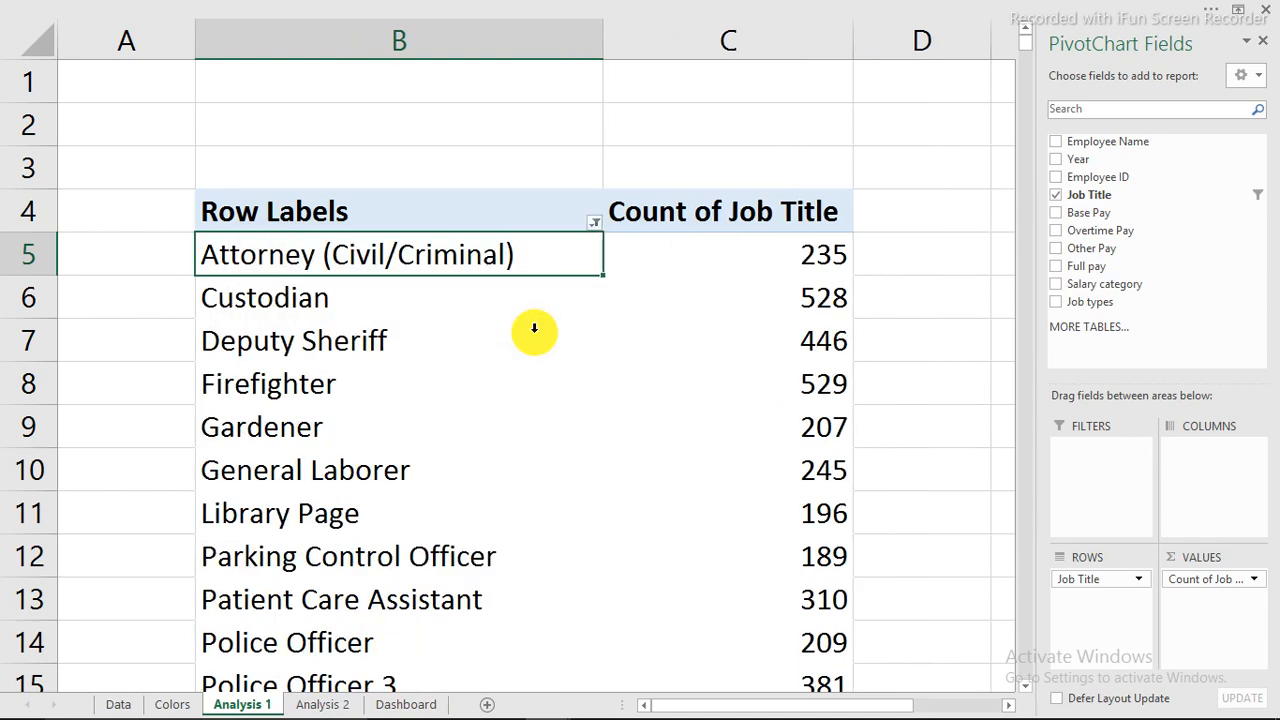
{"action": "left_click", "coordinate": [646, 306]}
{"action": "scroll", "coordinate": [648, 303], "scroll_direction": "down", "scroll_amount": 5}
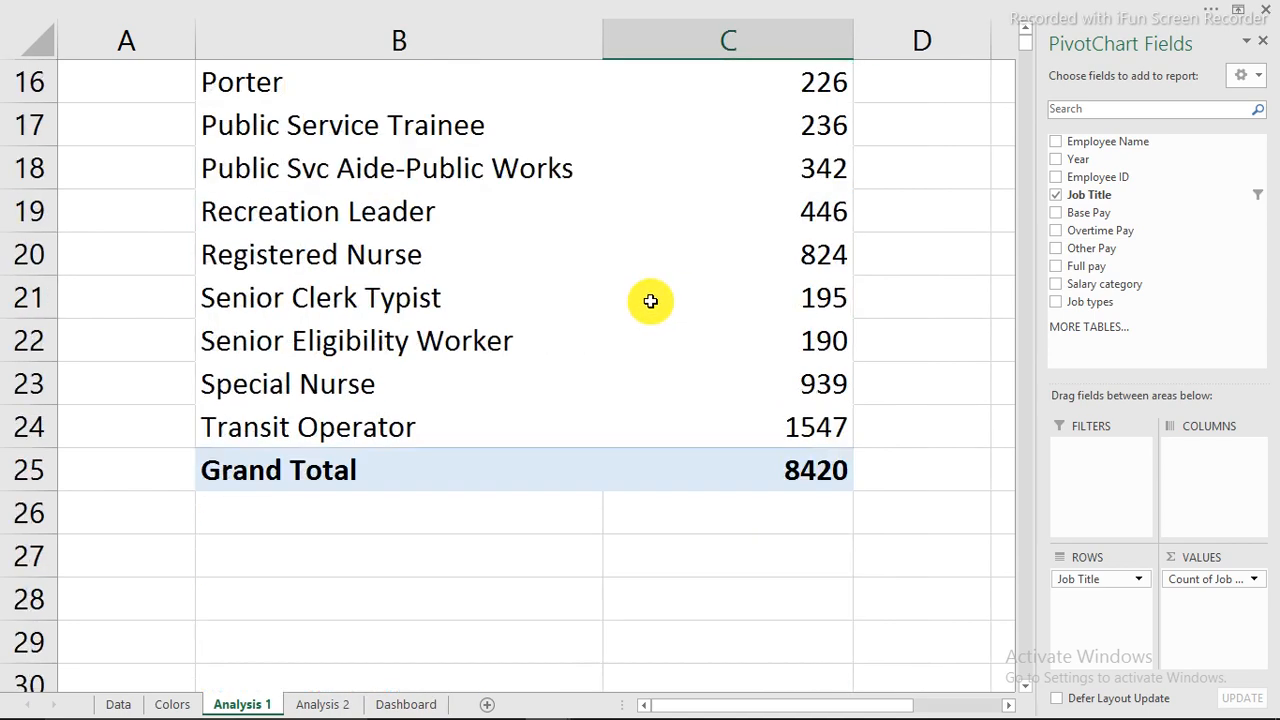
{"action": "scroll", "coordinate": [650, 301], "scroll_direction": "down", "scroll_amount": 1}
Switch the pivot's report layout to tabular form so the header reads Job Title.
{"action": "scroll", "coordinate": [650, 301], "scroll_direction": "up", "scroll_amount": 3}
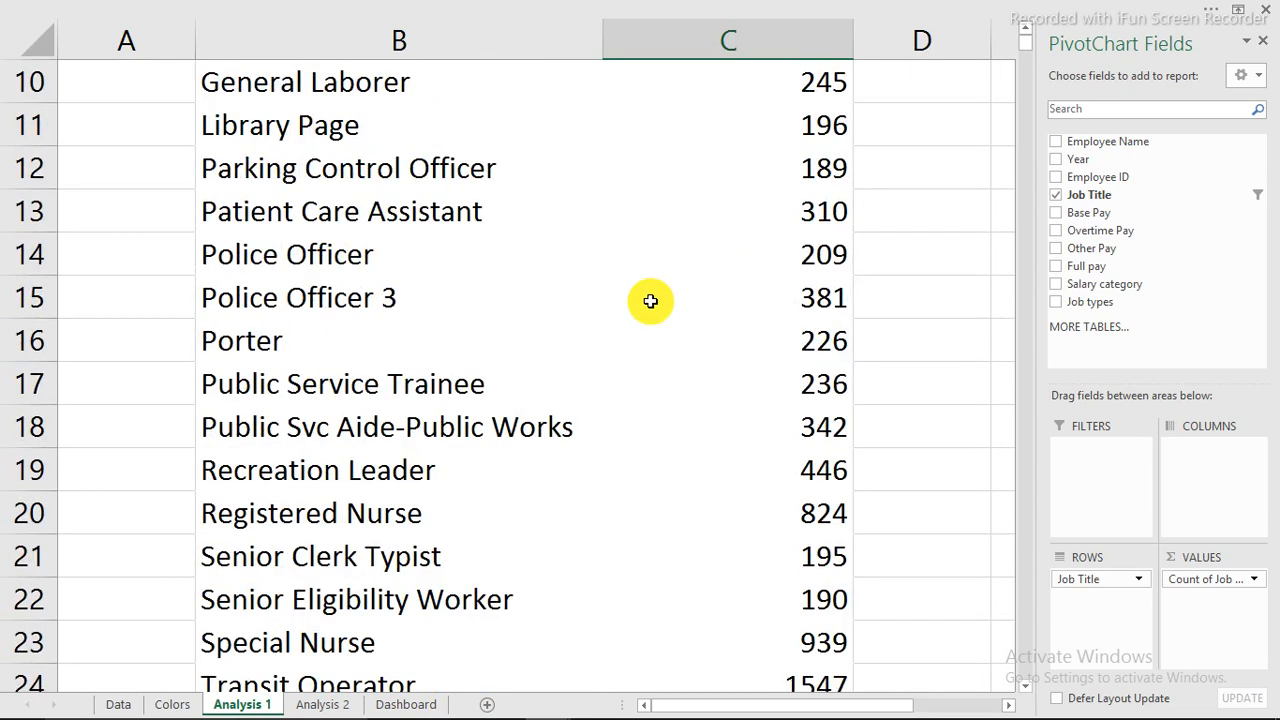
{"action": "scroll", "coordinate": [650, 301], "scroll_direction": "up", "scroll_amount": 3}
{"action": "left_click", "coordinate": [423, 345]}
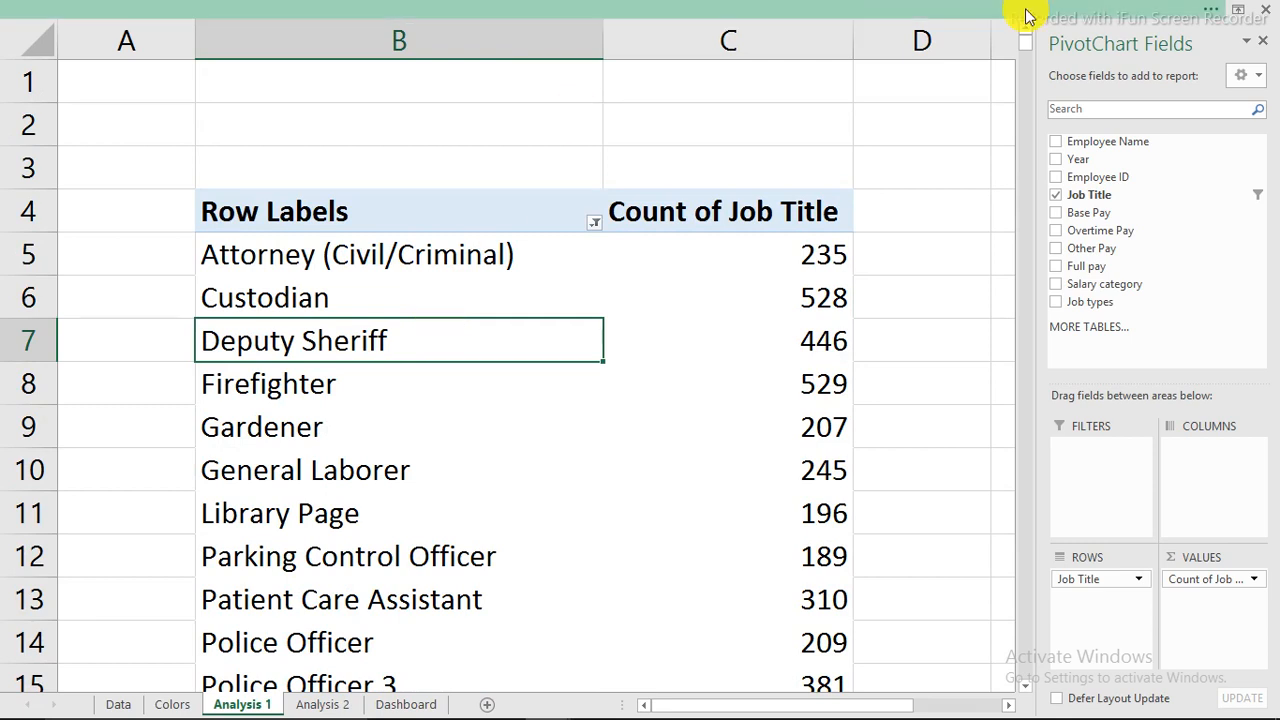
{"action": "left_click", "coordinate": [1028, 15]}
{"action": "left_click", "coordinate": [880, 43]}
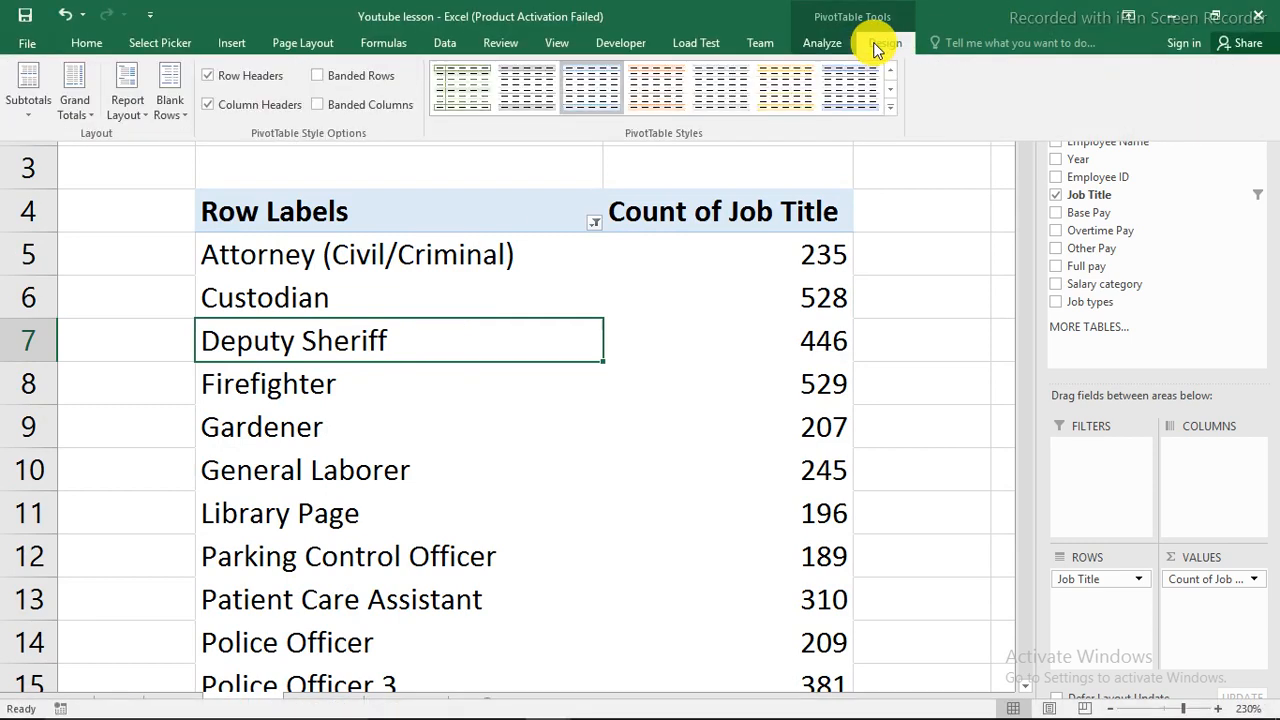
{"action": "left_click", "coordinate": [127, 106]}
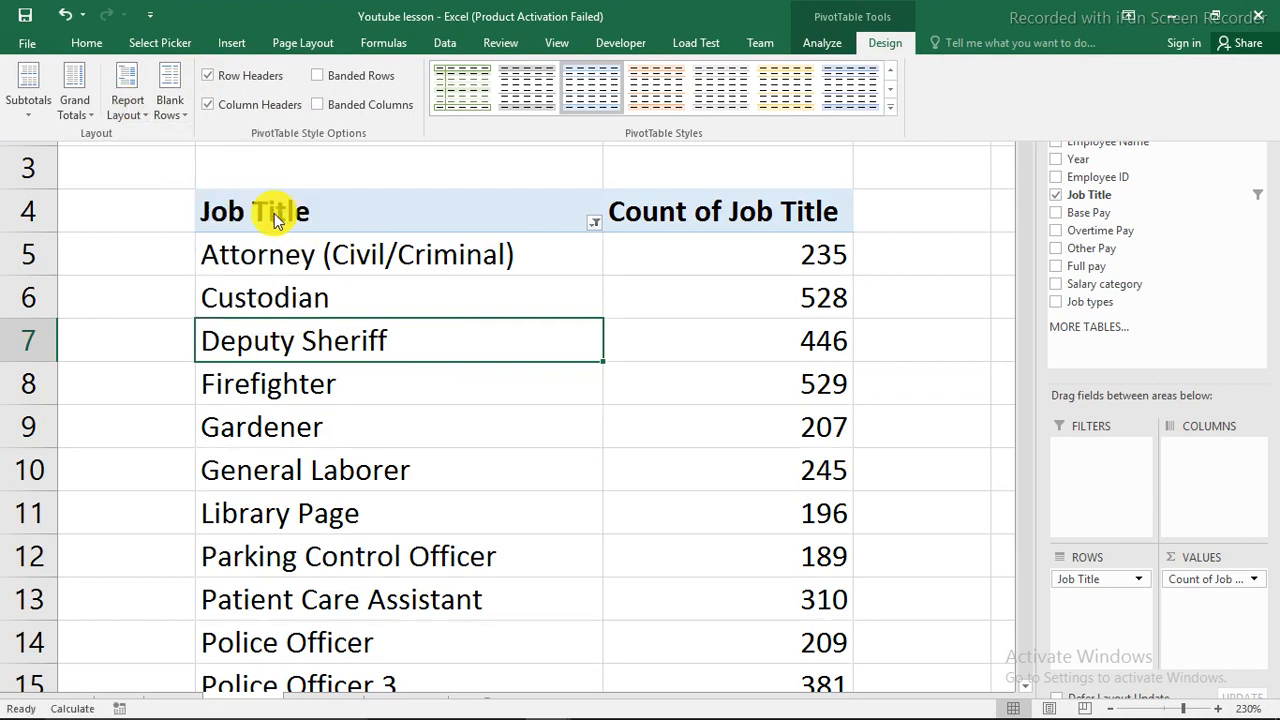
Turn Grand Totals off for rows and columns and hide the ribbon again.
{"action": "left_click", "coordinate": [88, 112]}
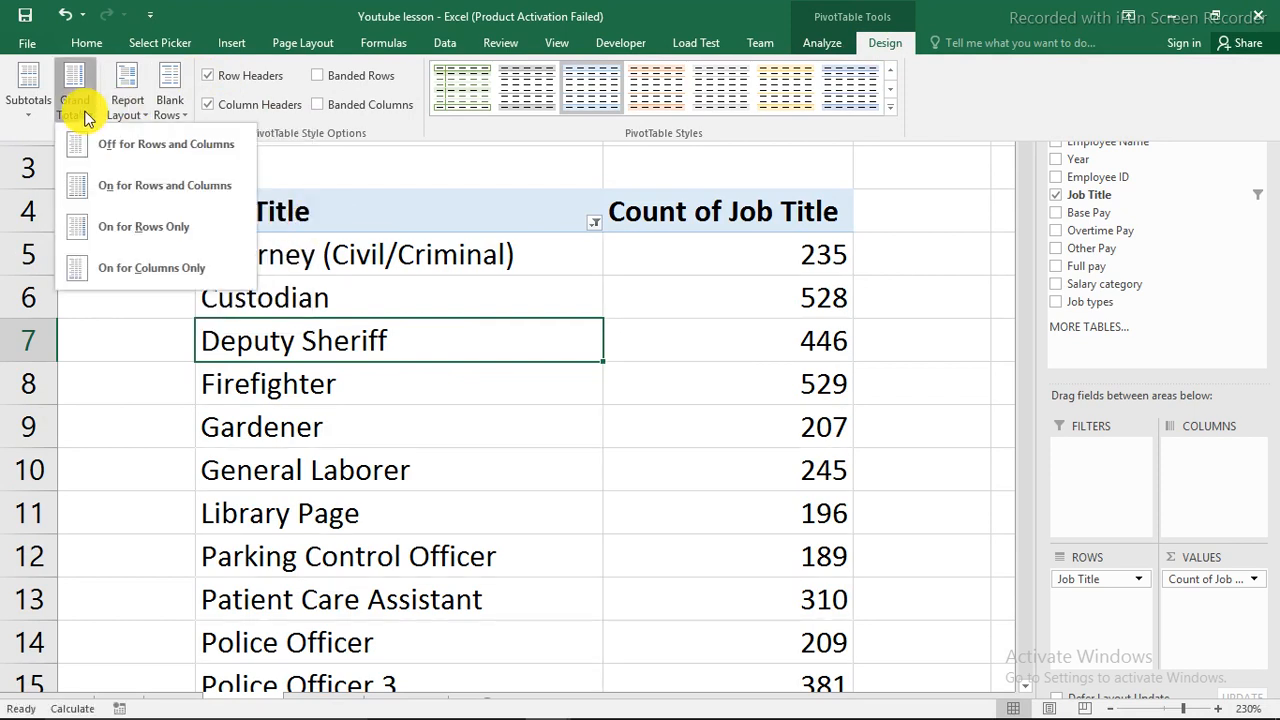
{"action": "left_click", "coordinate": [147, 160]}
{"action": "key", "text": "ctrl+shift+F1"}
{"action": "scroll", "coordinate": [351, 283], "scroll_direction": "down", "scroll_amount": 5}
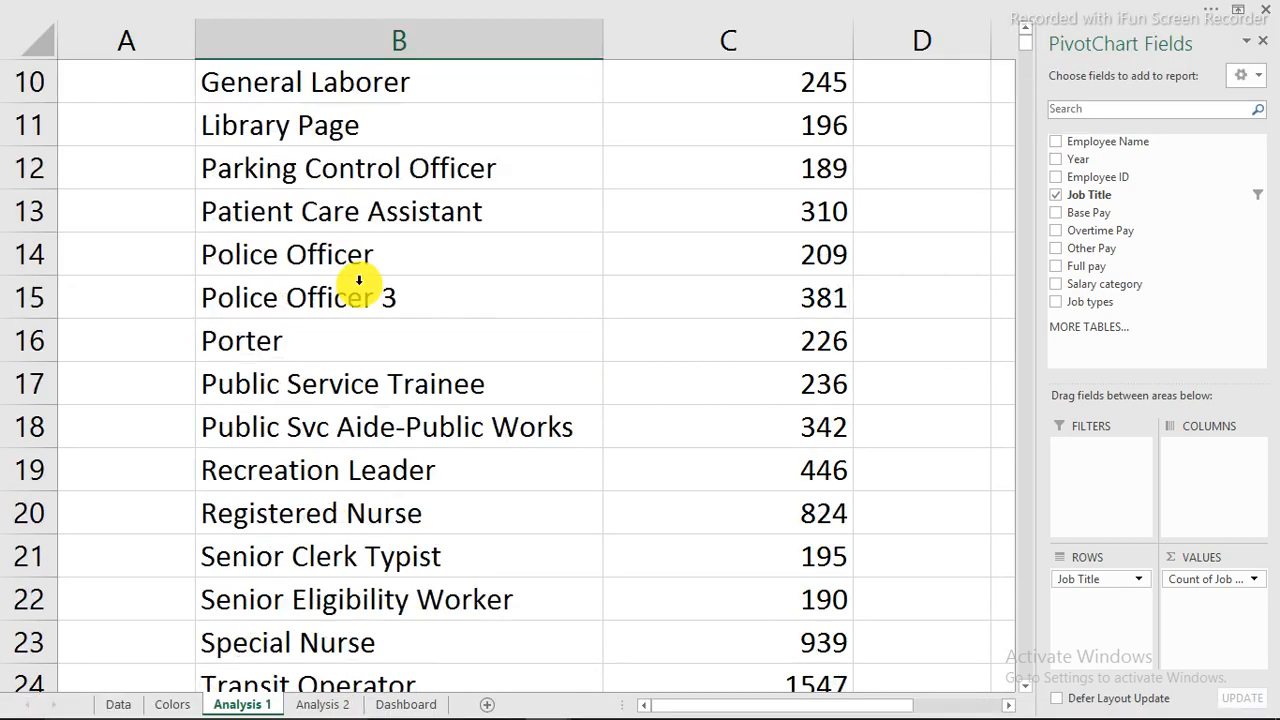
{"action": "scroll", "coordinate": [352, 278], "scroll_direction": "up", "scroll_amount": 6}
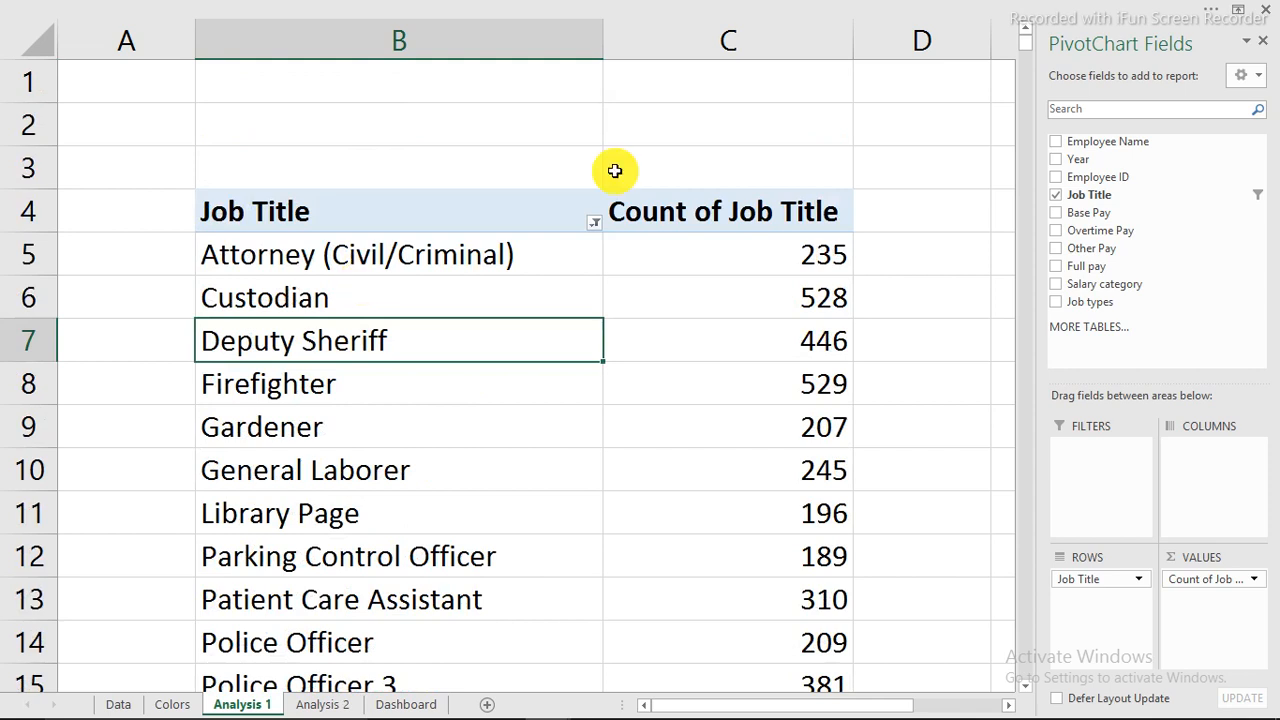
Narrow column B to about 19 and copy the pivot in columns B:C into columns E:F.
{"action": "left_click_drag", "start_coordinate": [604, 42], "coordinate": [397, 69]}
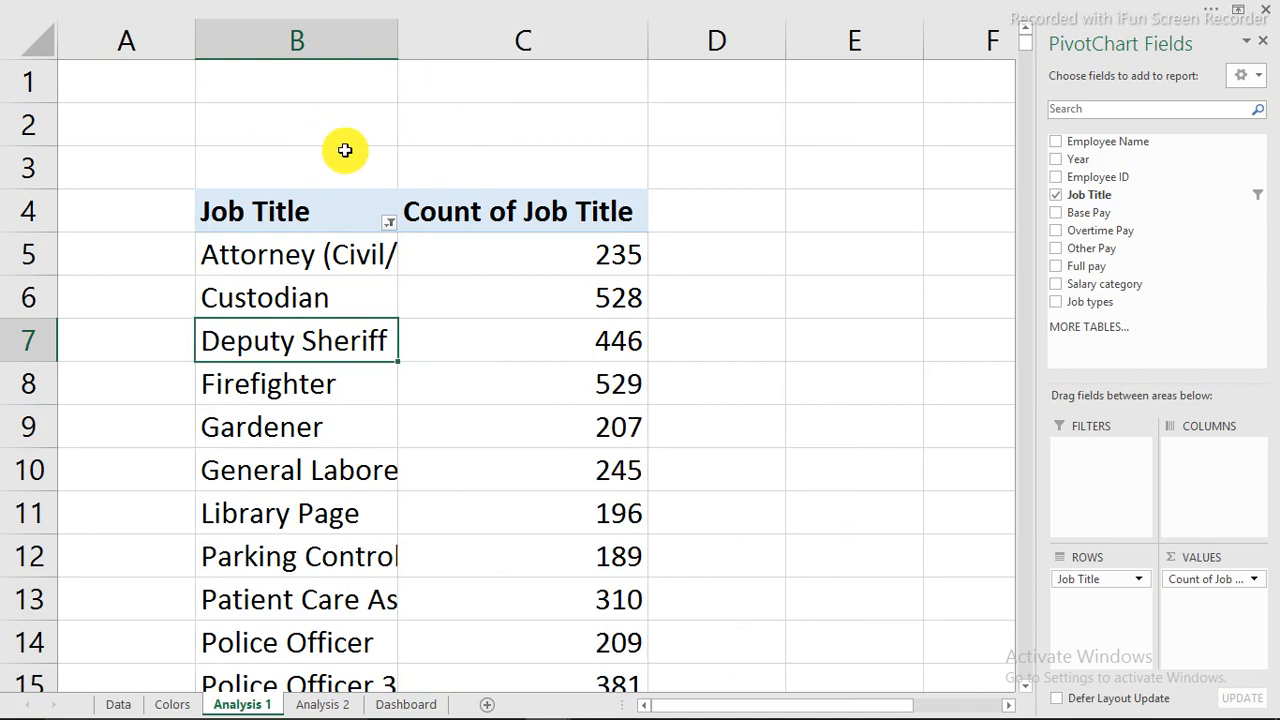
{"action": "left_click_drag", "start_coordinate": [289, 37], "coordinate": [511, 35]}
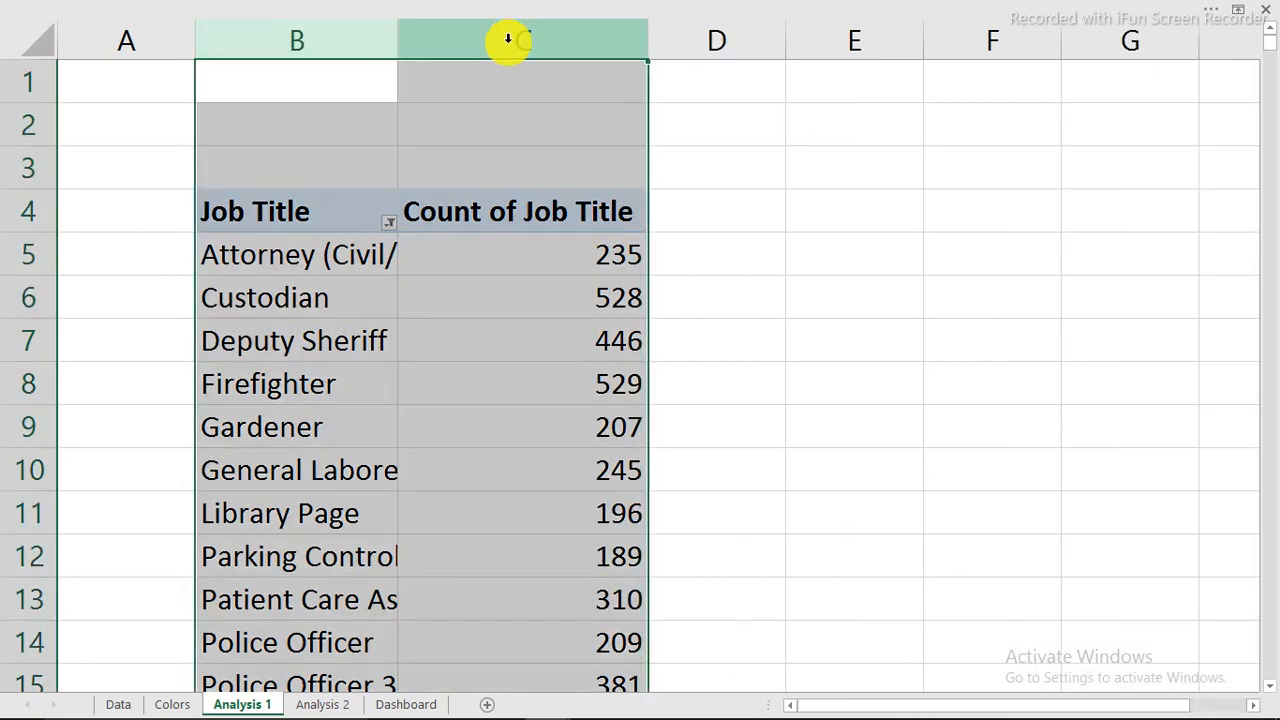
{"action": "right_click", "coordinate": [511, 40]}
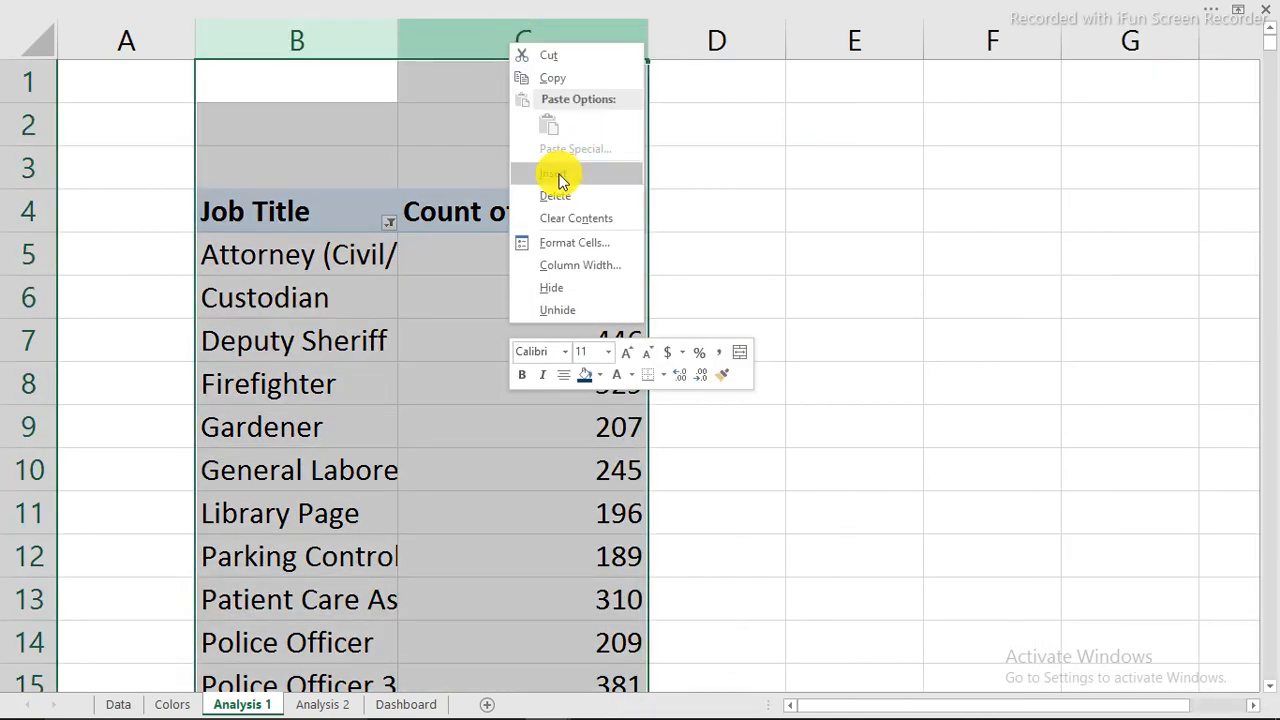
{"action": "left_click", "coordinate": [567, 79]}
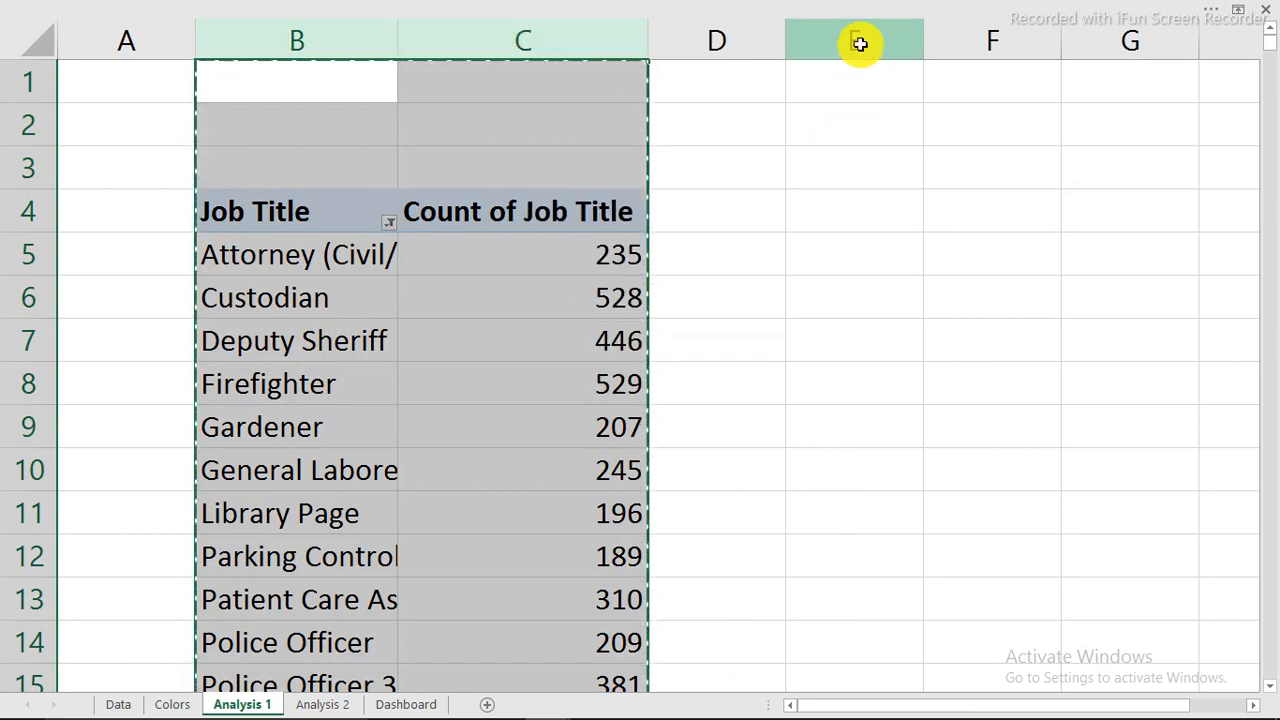
{"action": "left_click", "coordinate": [858, 40]}
{"action": "right_click", "coordinate": [858, 40]}
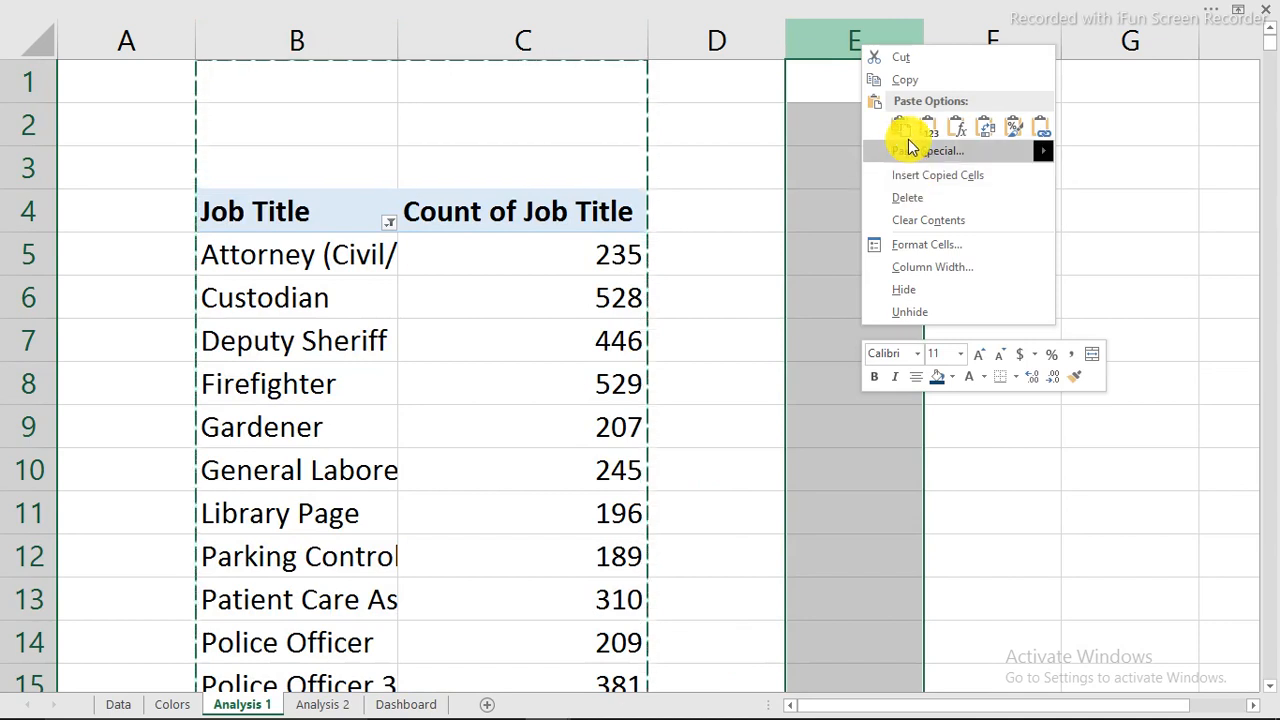
{"action": "left_click", "coordinate": [908, 135]}
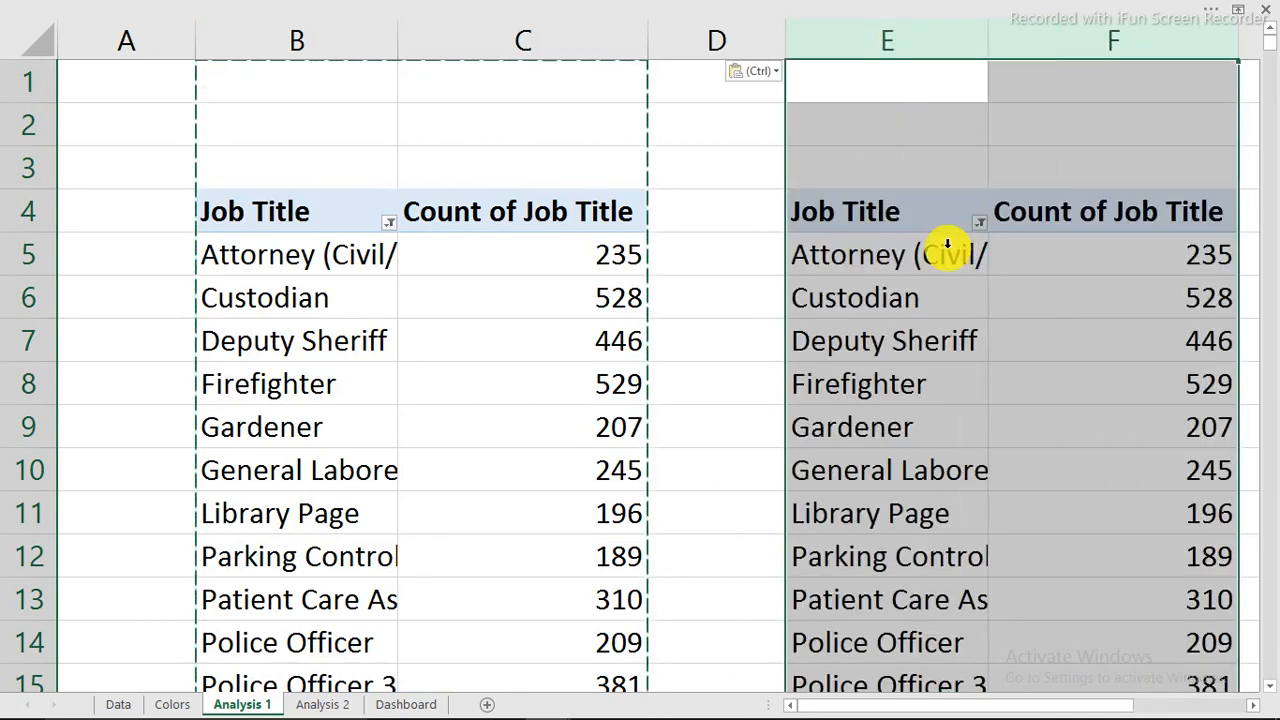
Clear the Top 20 filter on the copied pivot and narrow column E so its counts show.
{"action": "left_click", "coordinate": [981, 221]}
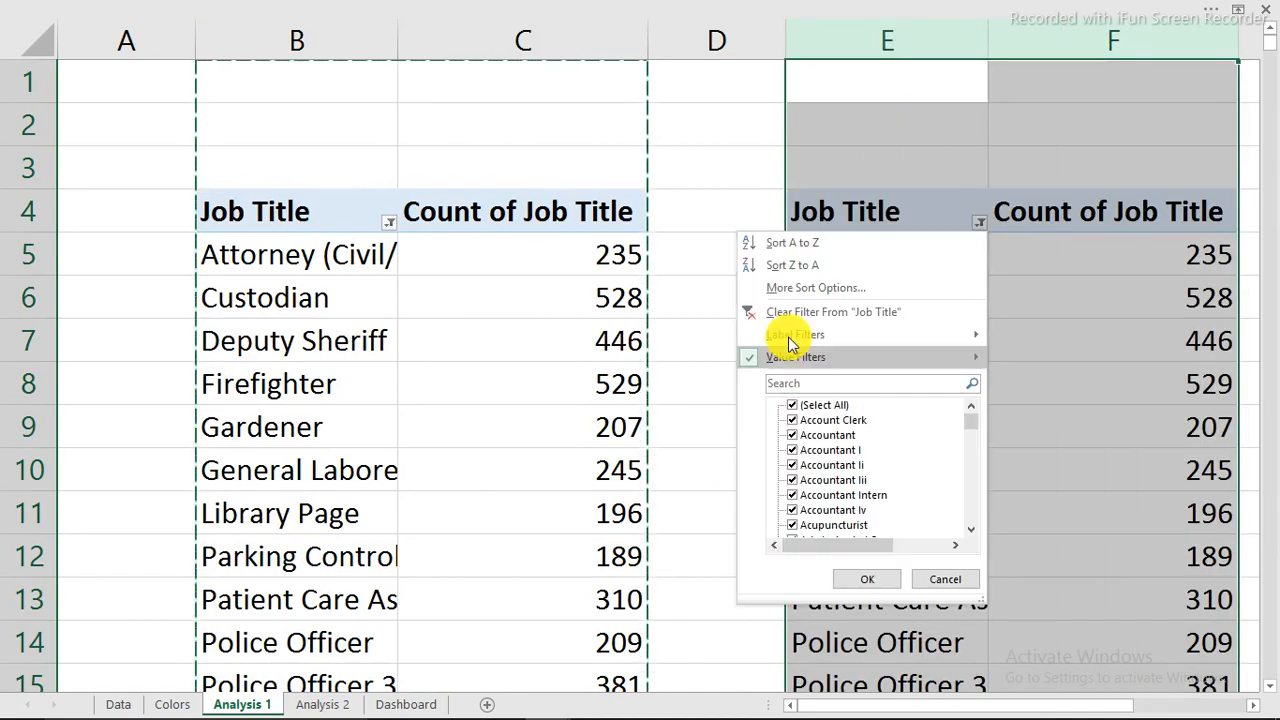
{"action": "key", "text": "Escape"}
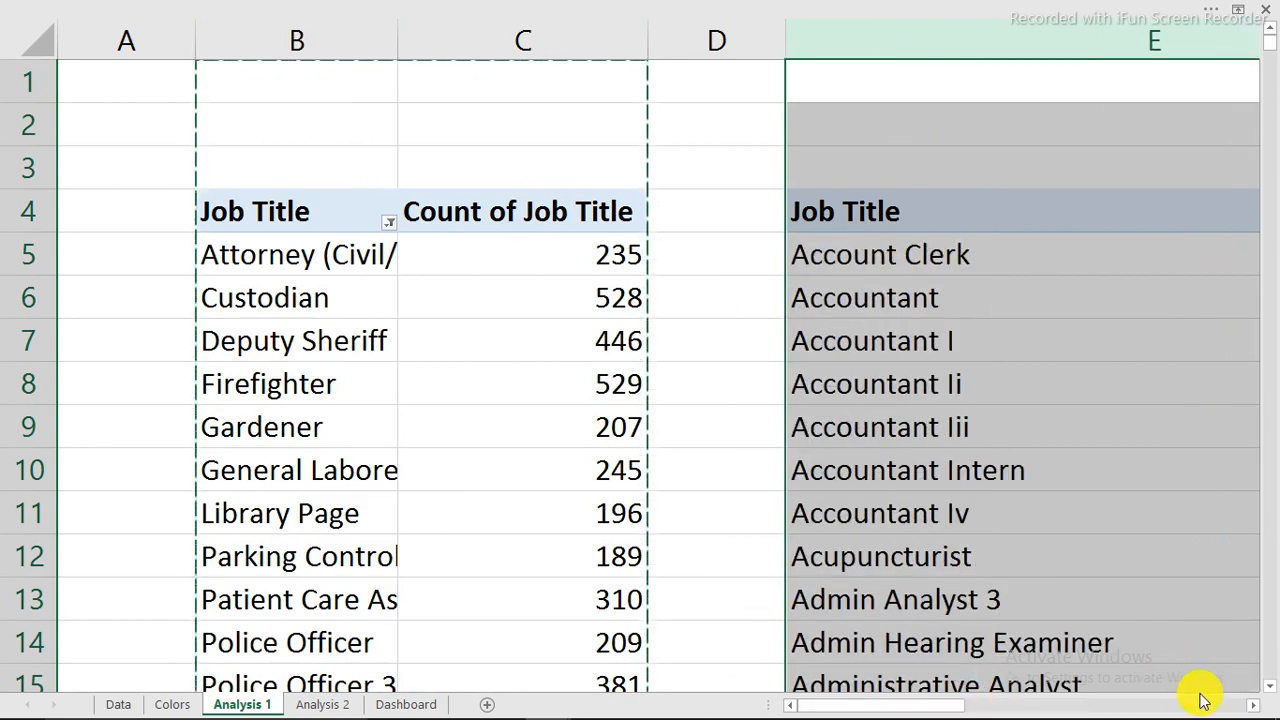
{"action": "left_click_drag", "start_coordinate": [950, 710], "coordinate": [1080, 703]}
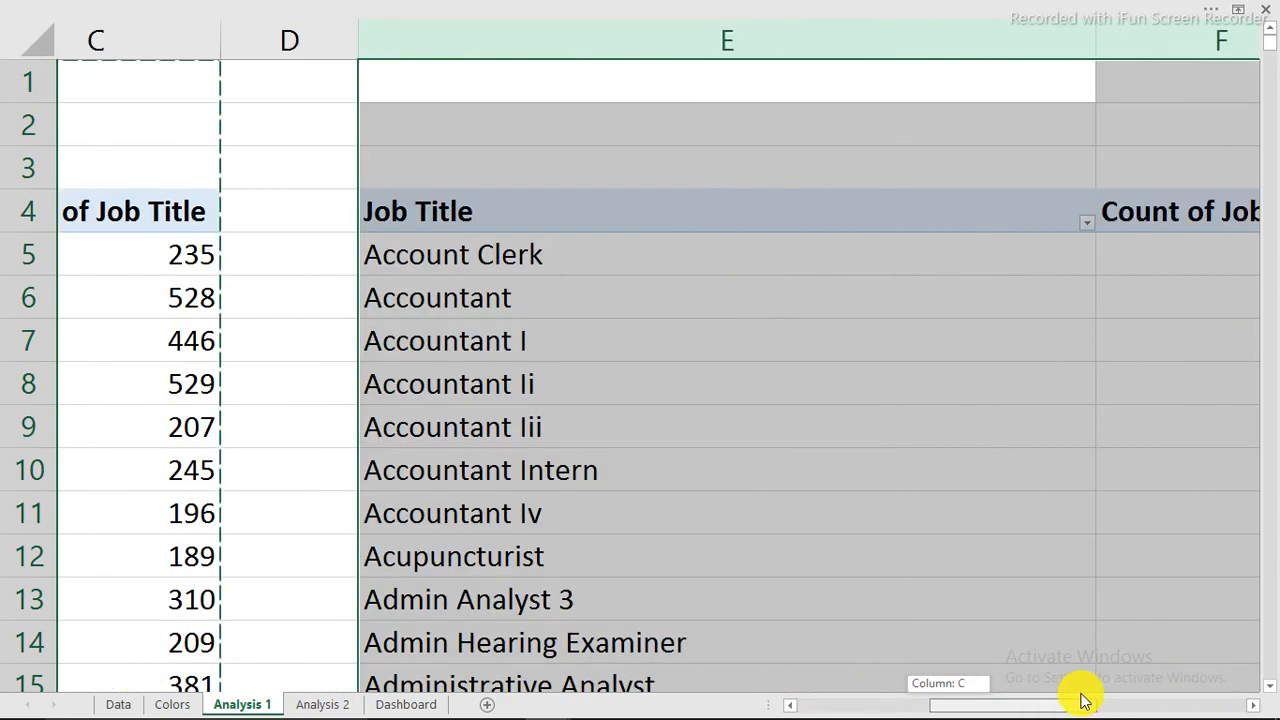
{"action": "left_click_drag", "start_coordinate": [1182, 41], "coordinate": [677, 97]}
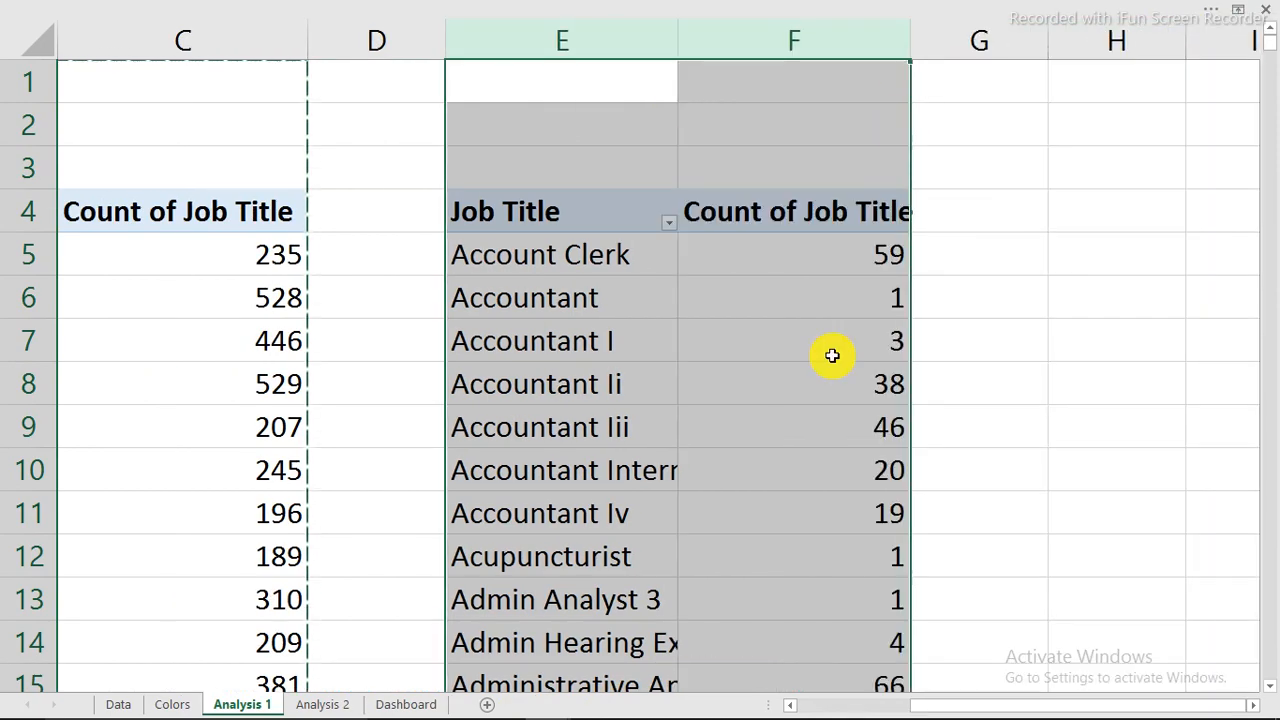
{"action": "left_click_drag", "start_coordinate": [991, 703], "coordinate": [880, 710]}
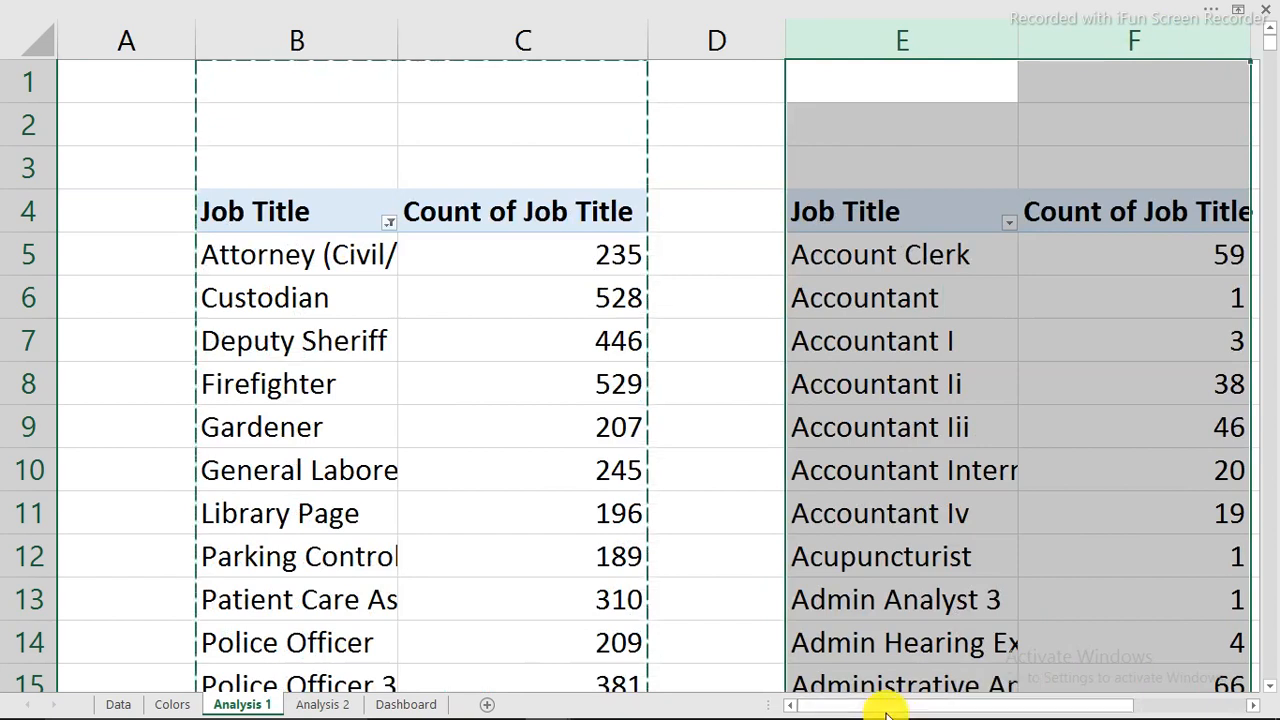
Enter =SUM(F:F) in E3 (24285) and =SUM(C:C) in B2 (8420).
{"action": "left_click", "coordinate": [929, 165]}
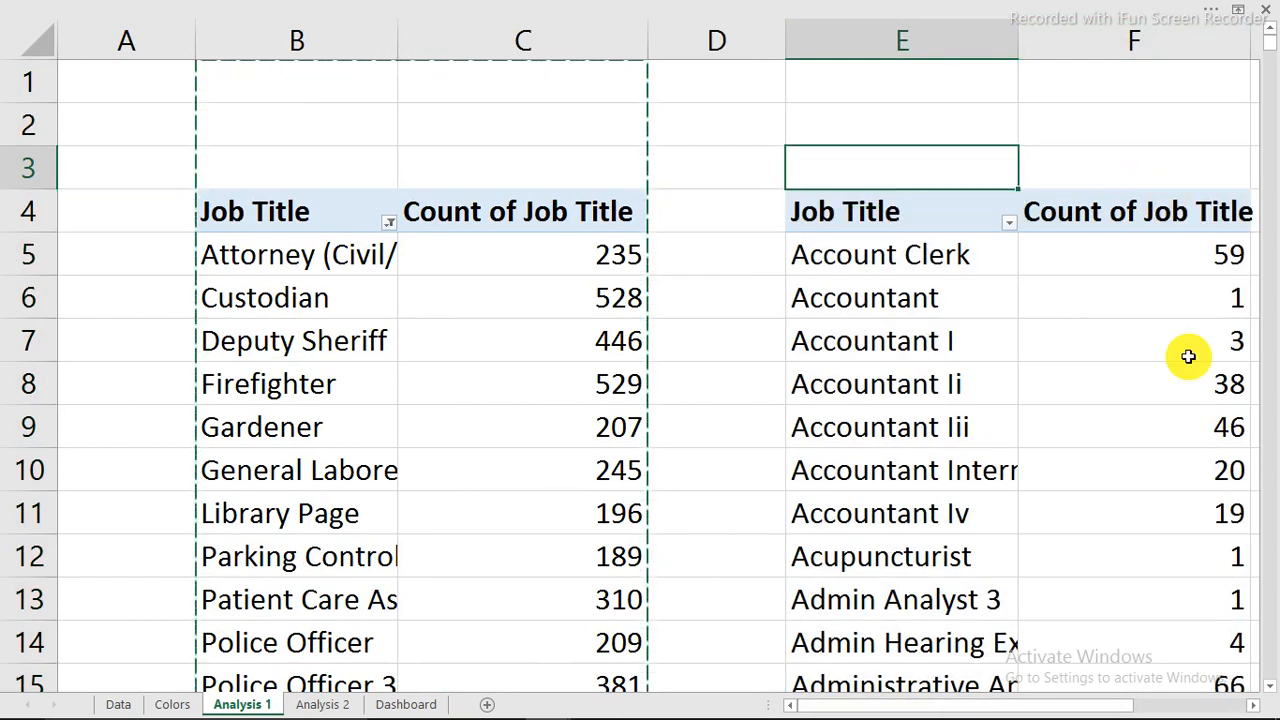
{"action": "type", "text": "="}
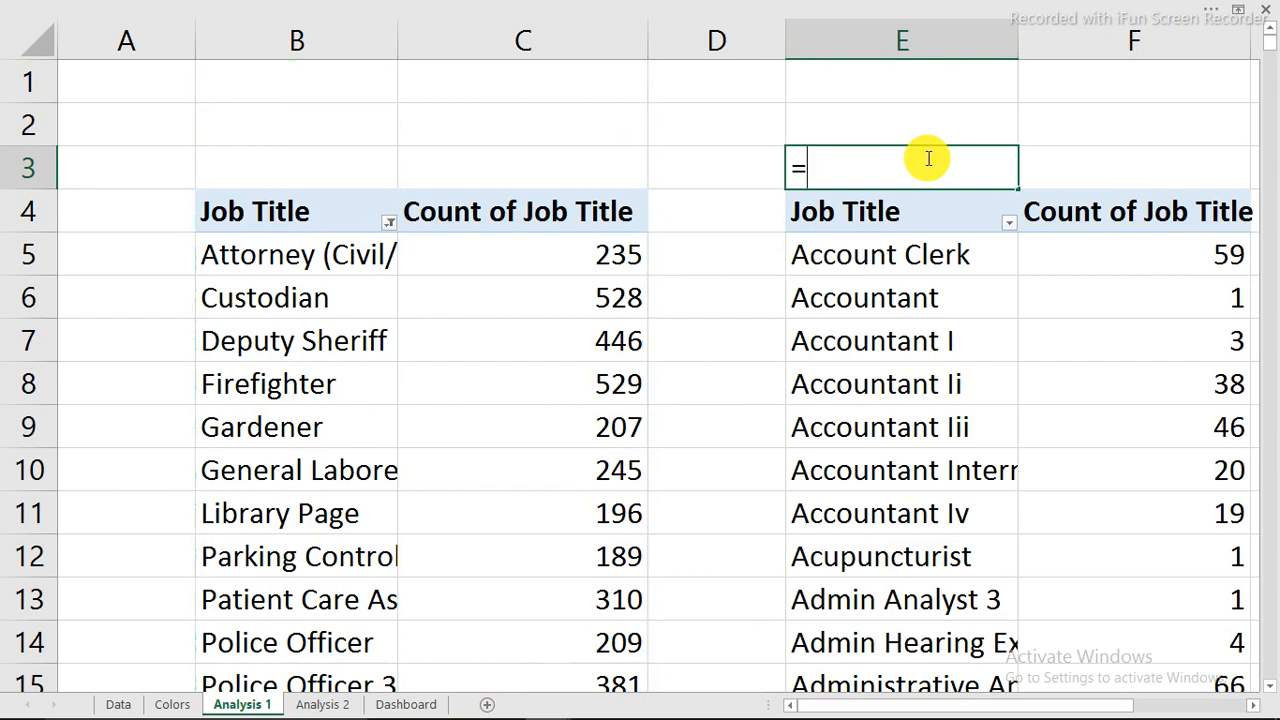
{"action": "type", "text": "sum"}
{"action": "key", "text": "Tab"}
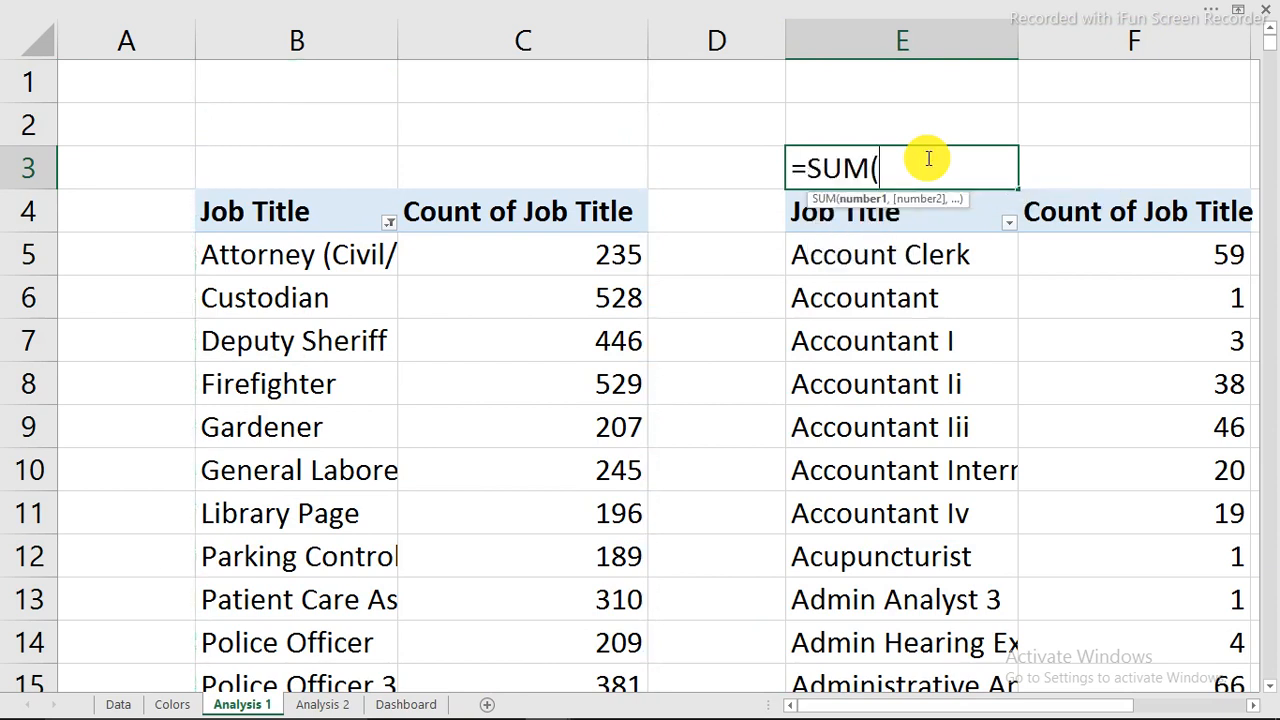
{"action": "left_click", "coordinate": [1143, 38]}
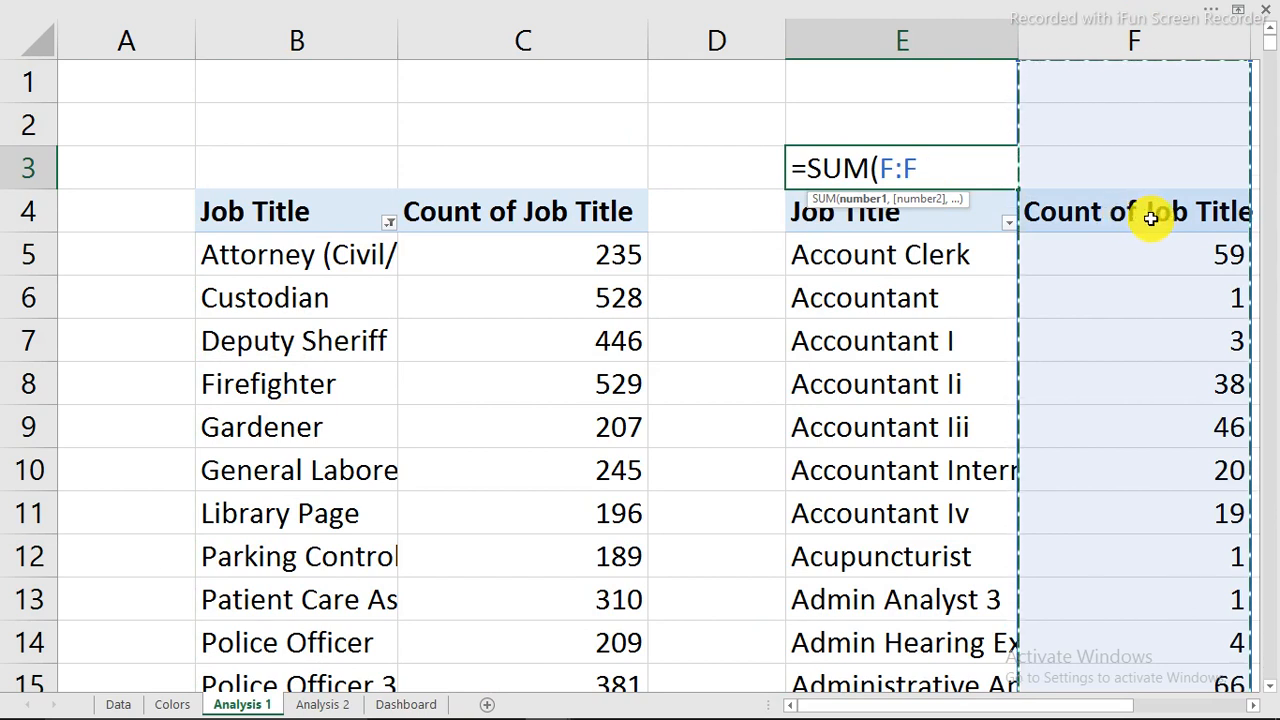
{"action": "key", "text": "Return"}
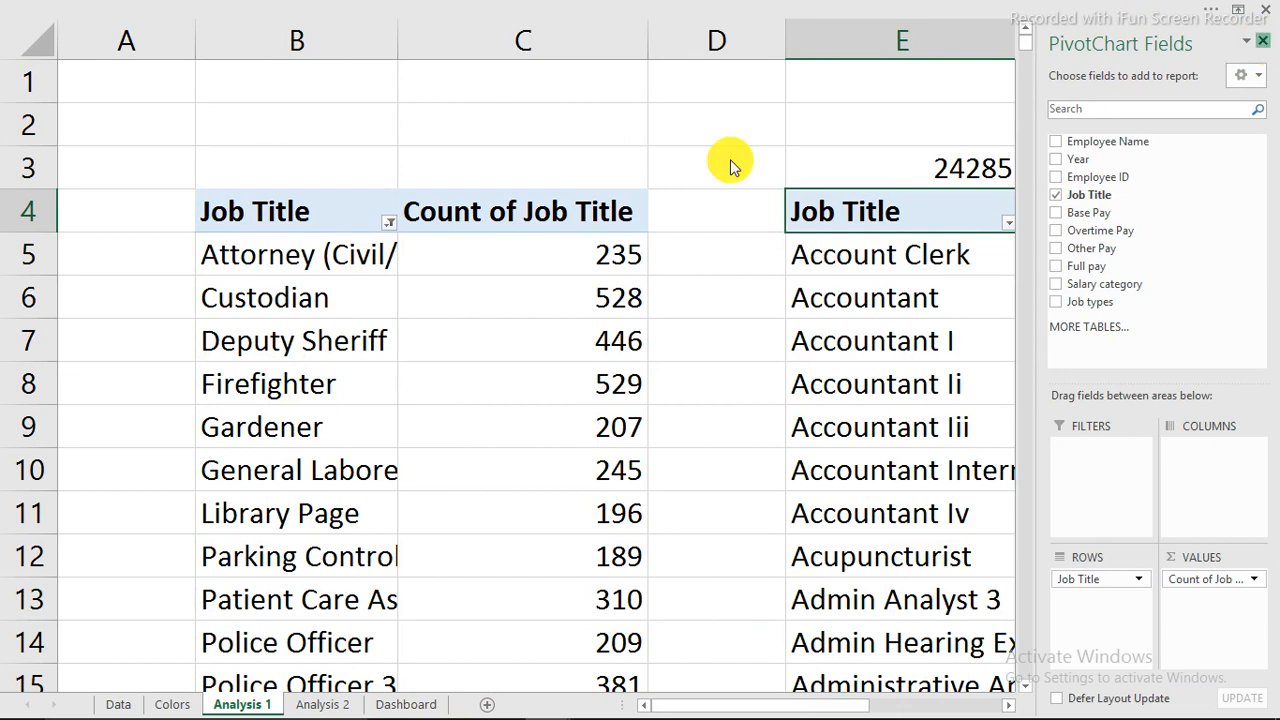
{"action": "left_click", "coordinate": [315, 165]}
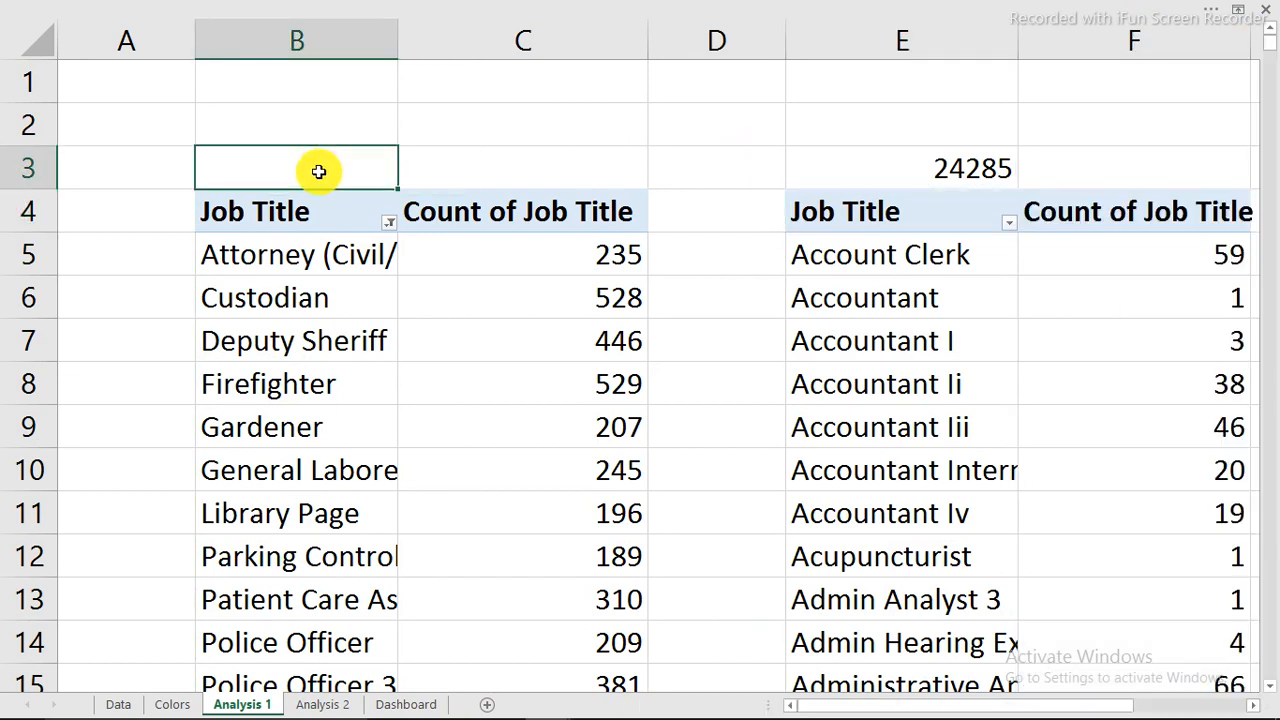
{"action": "left_click", "coordinate": [310, 131]}
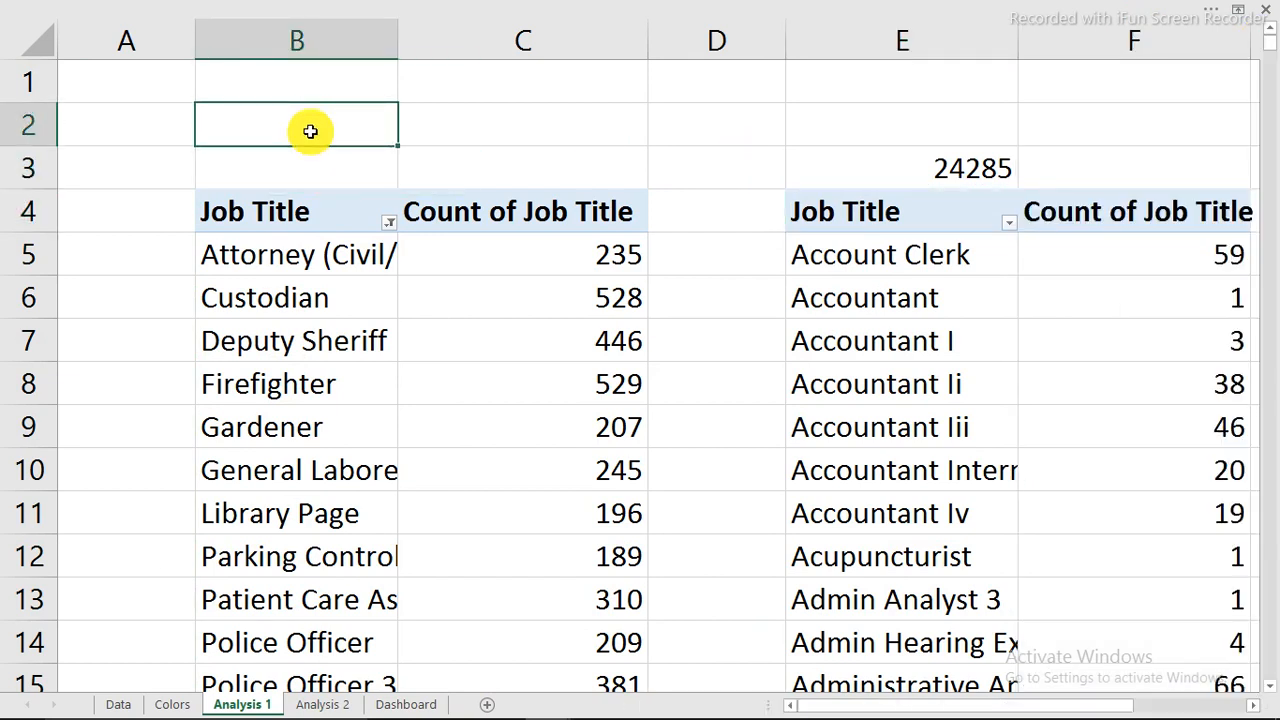
{"action": "type", "text": "=sum"}
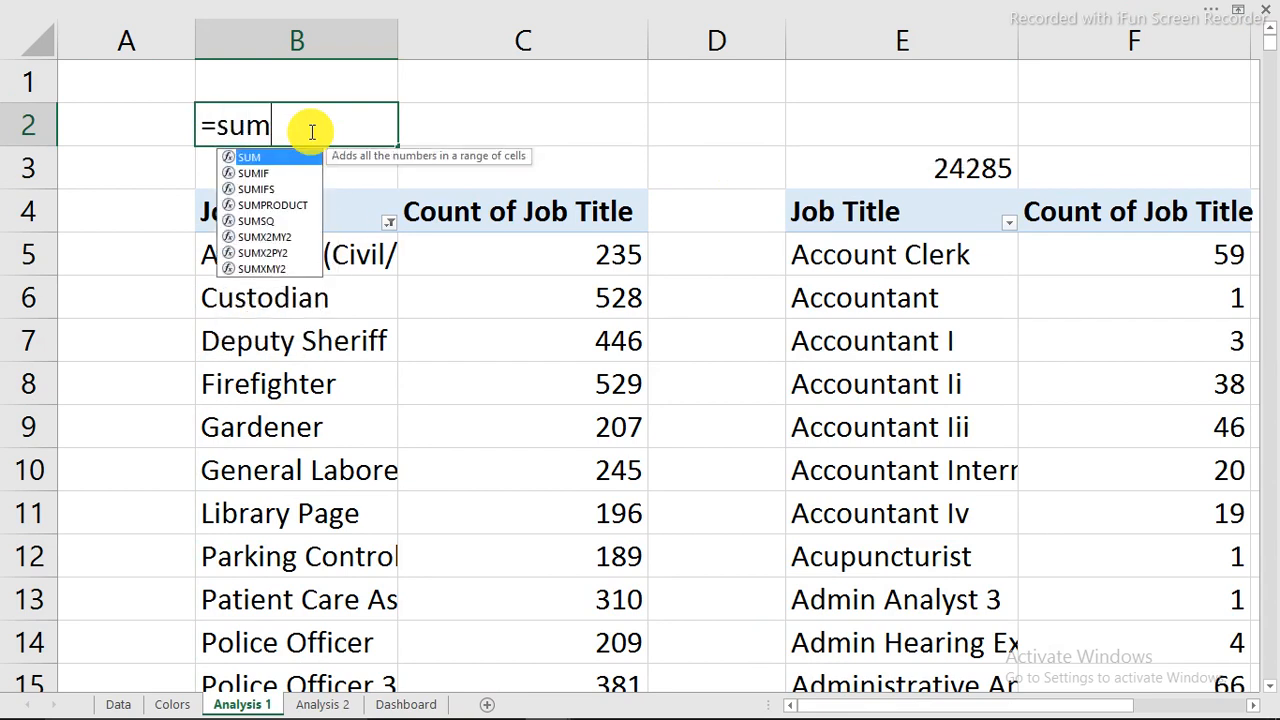
{"action": "key", "text": "Tab"}
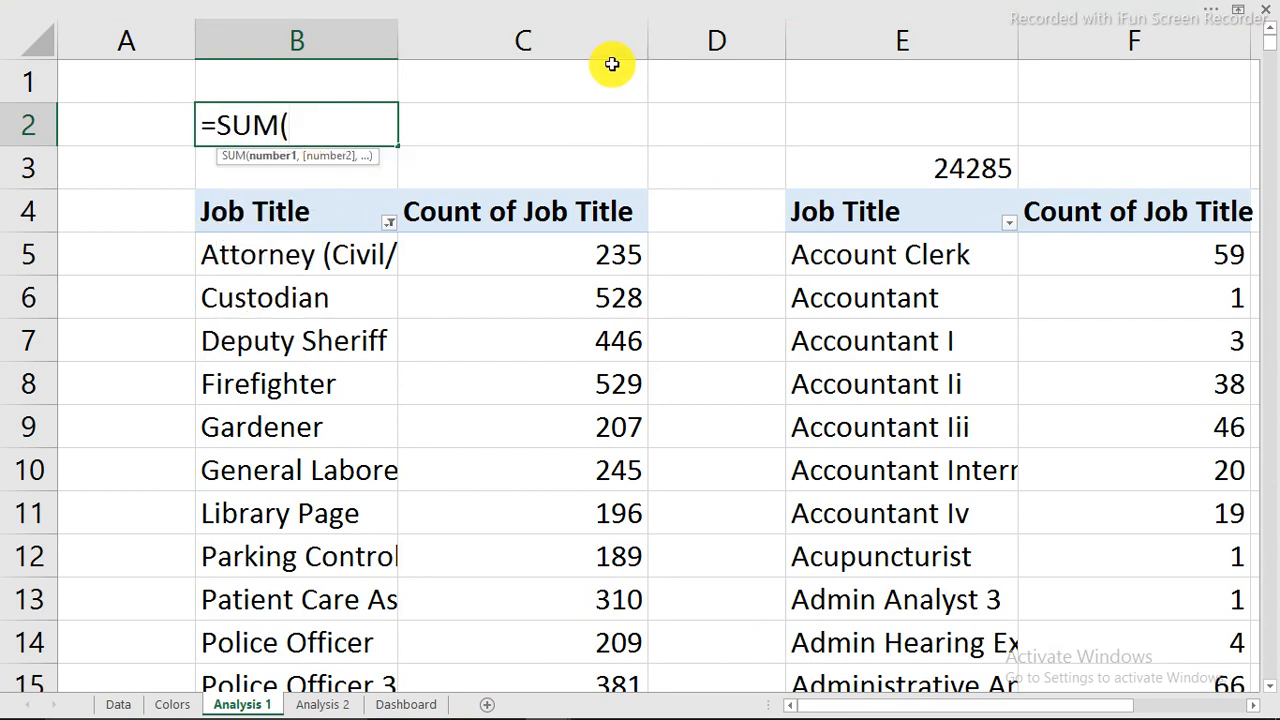
{"action": "left_click", "coordinate": [607, 34]}
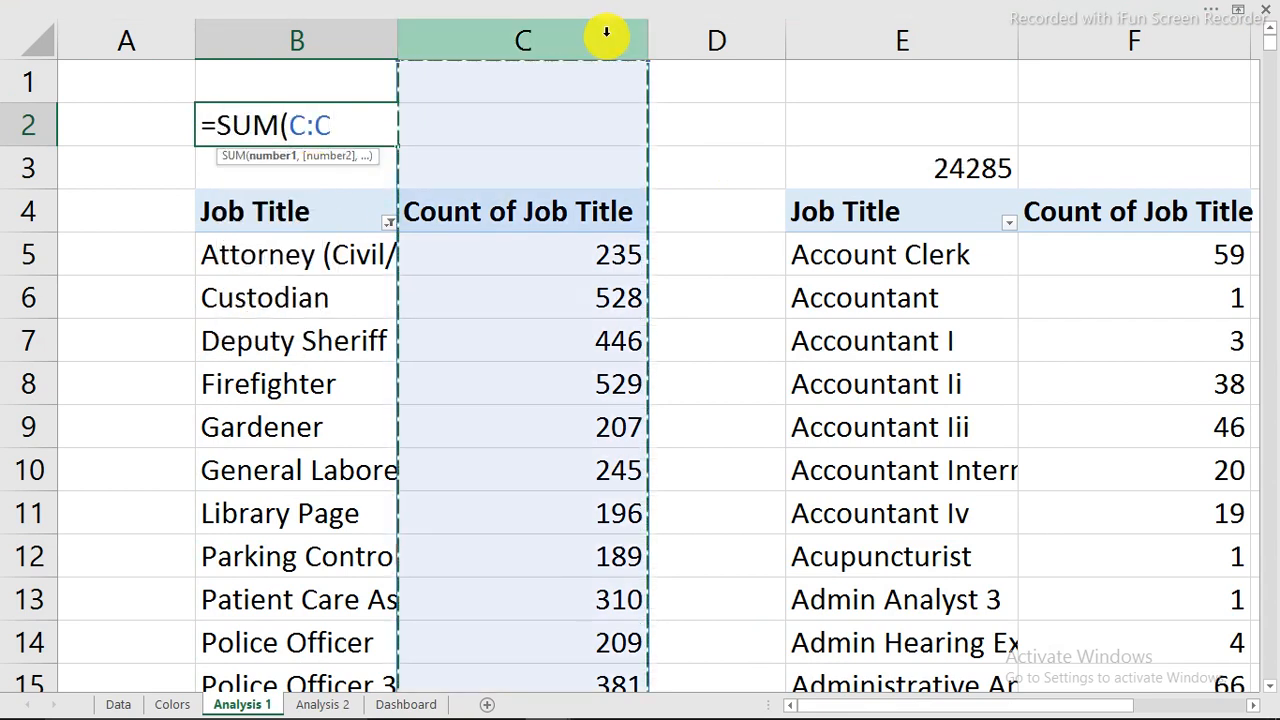
{"action": "key", "text": "Return"}
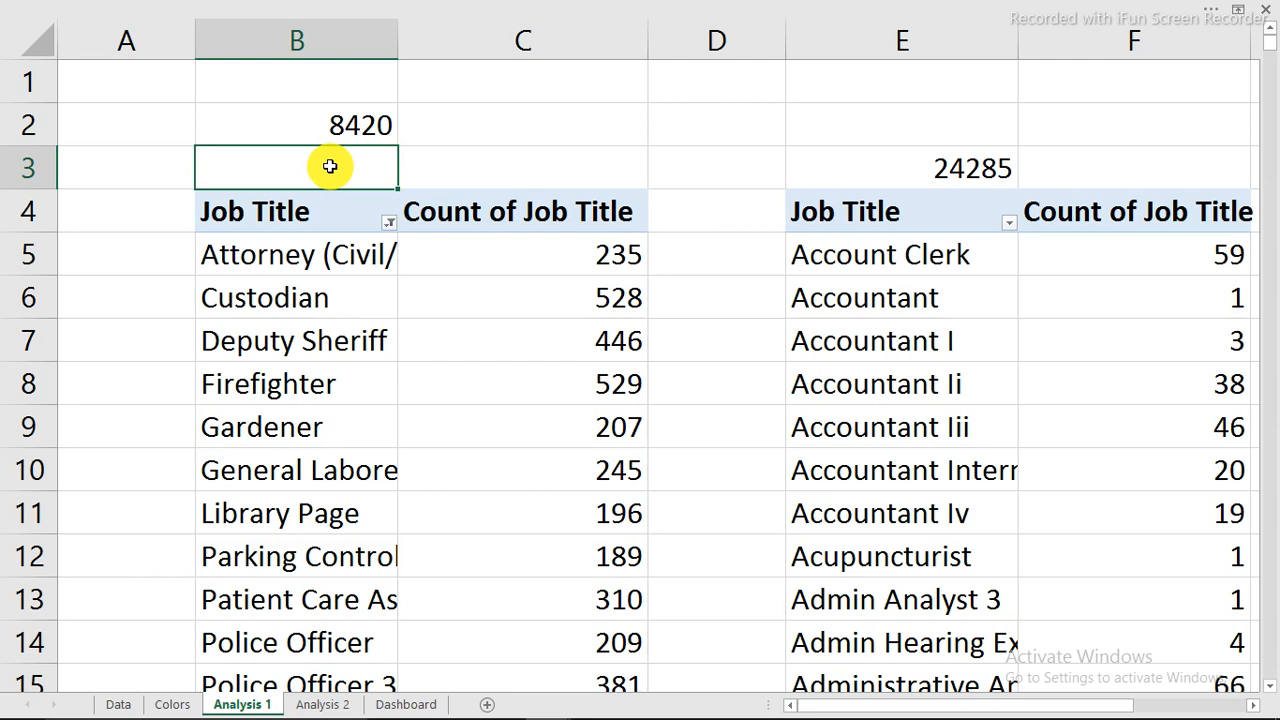
Enter =B2/E3 in B3 and format it as a percentage with 1 decimal, showing 34.7%.
{"action": "type", "text": "="}
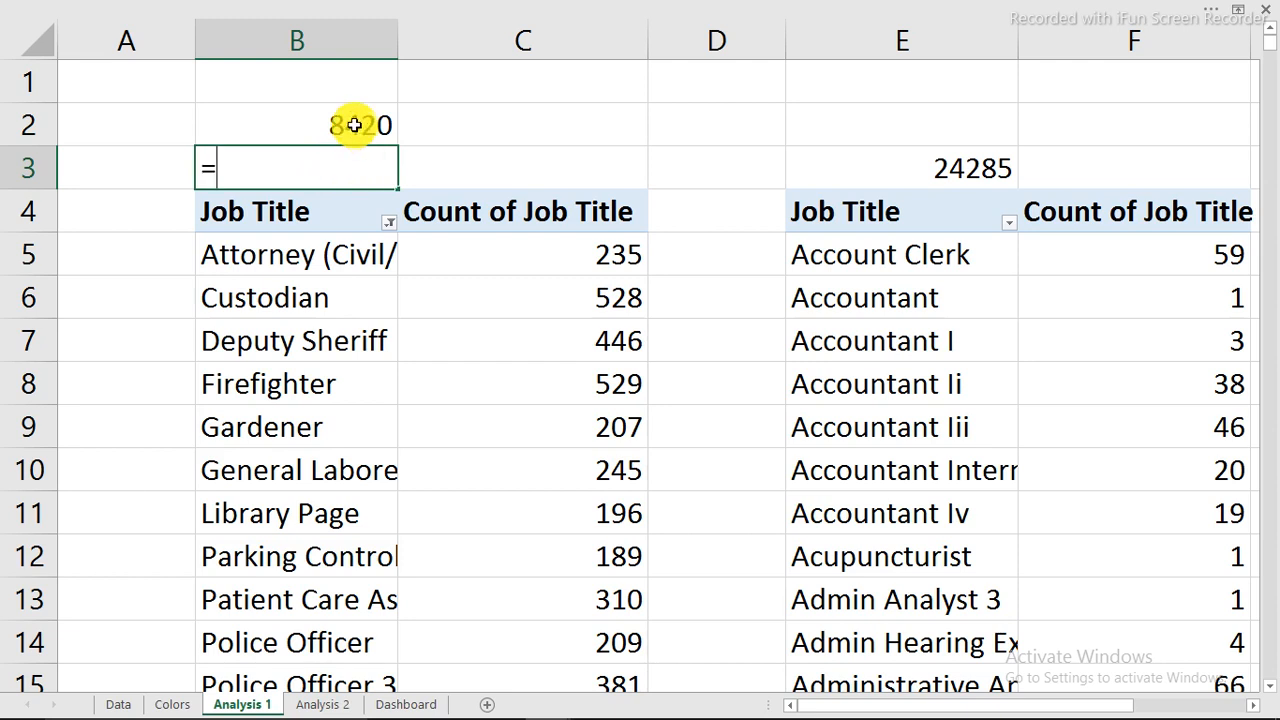
{"action": "left_click", "coordinate": [356, 124]}
{"action": "type", "text": "/"}
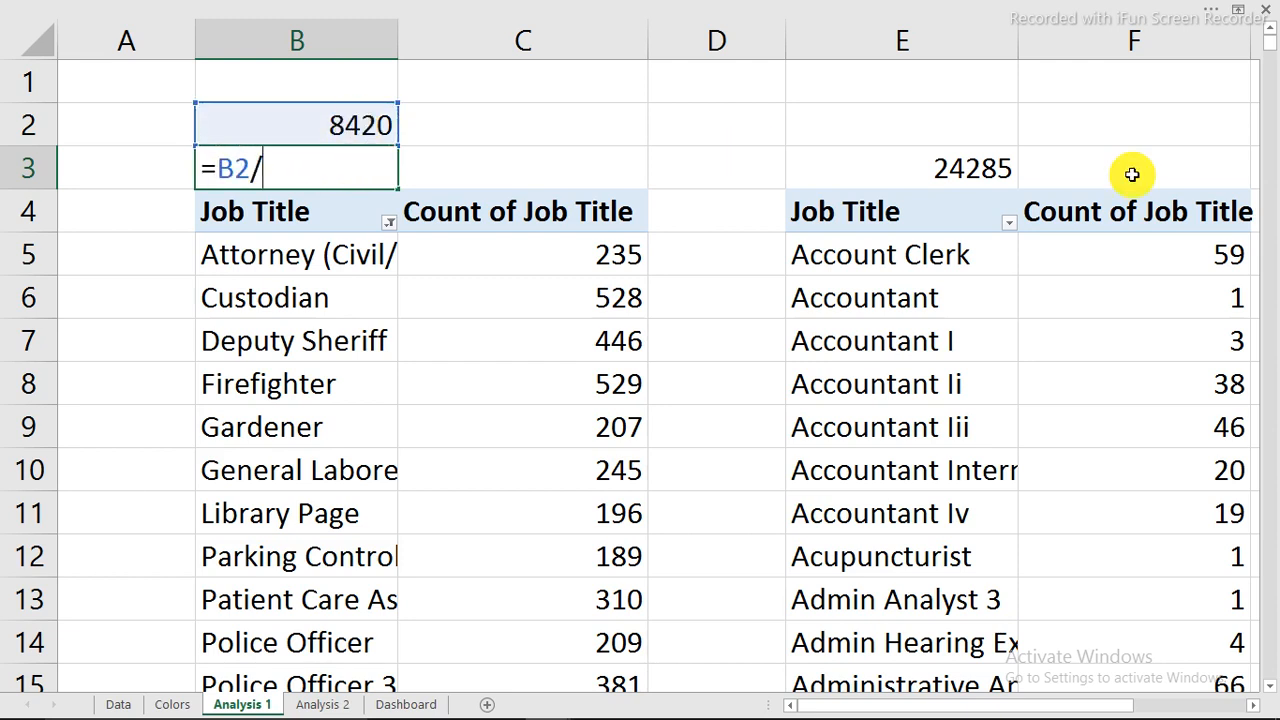
{"action": "left_click", "coordinate": [973, 169]}
{"action": "key", "text": "Return"}
{"action": "left_click", "coordinate": [333, 165]}
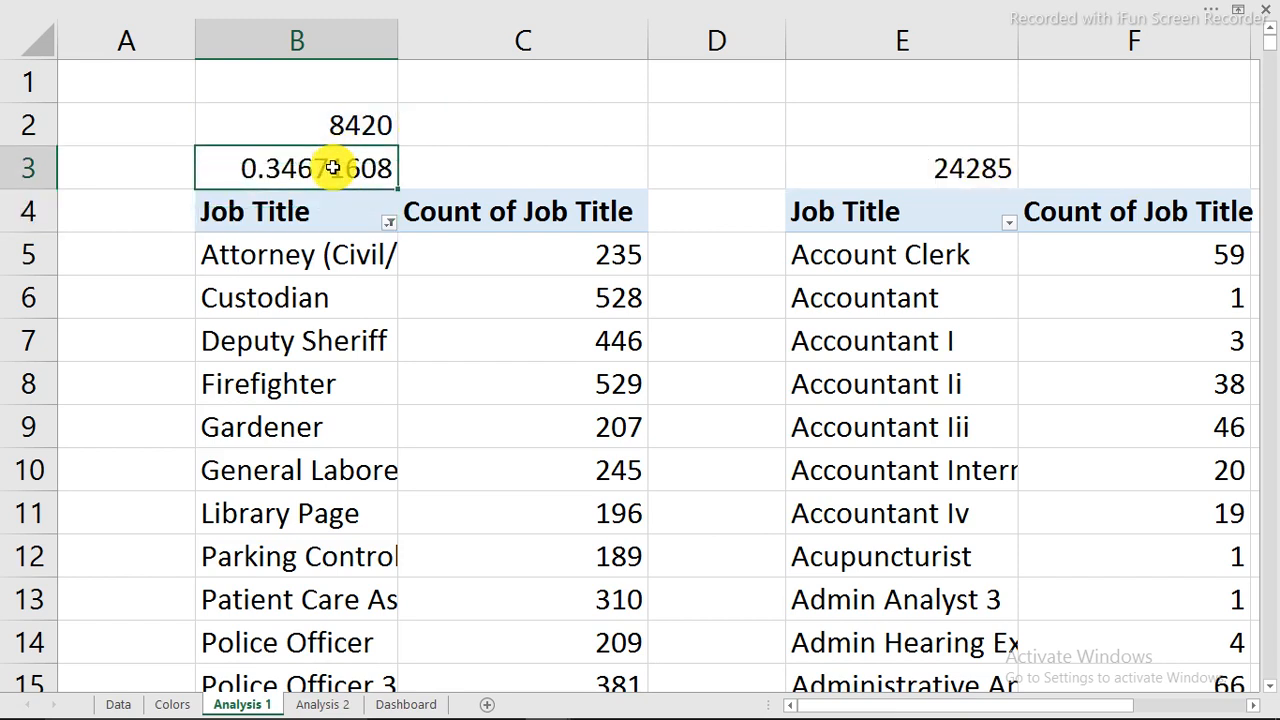
{"action": "key", "text": "ctrl+1"}
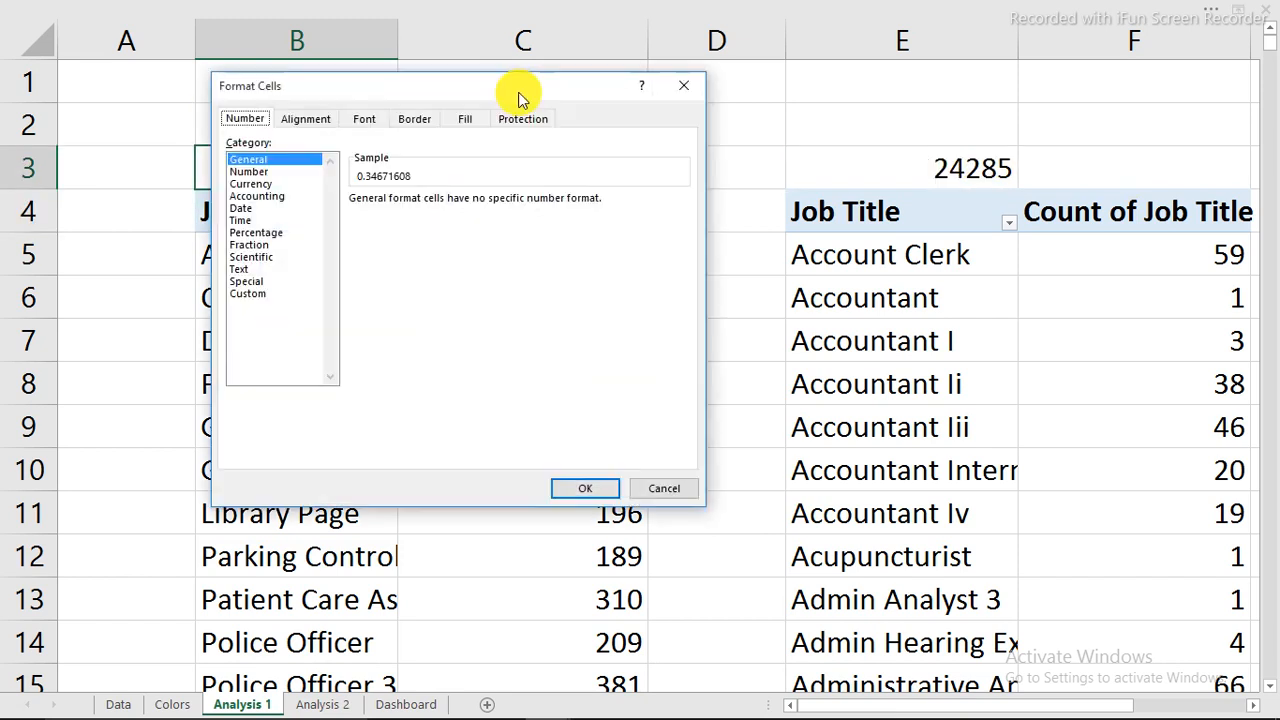
{"action": "left_click", "coordinate": [257, 236]}
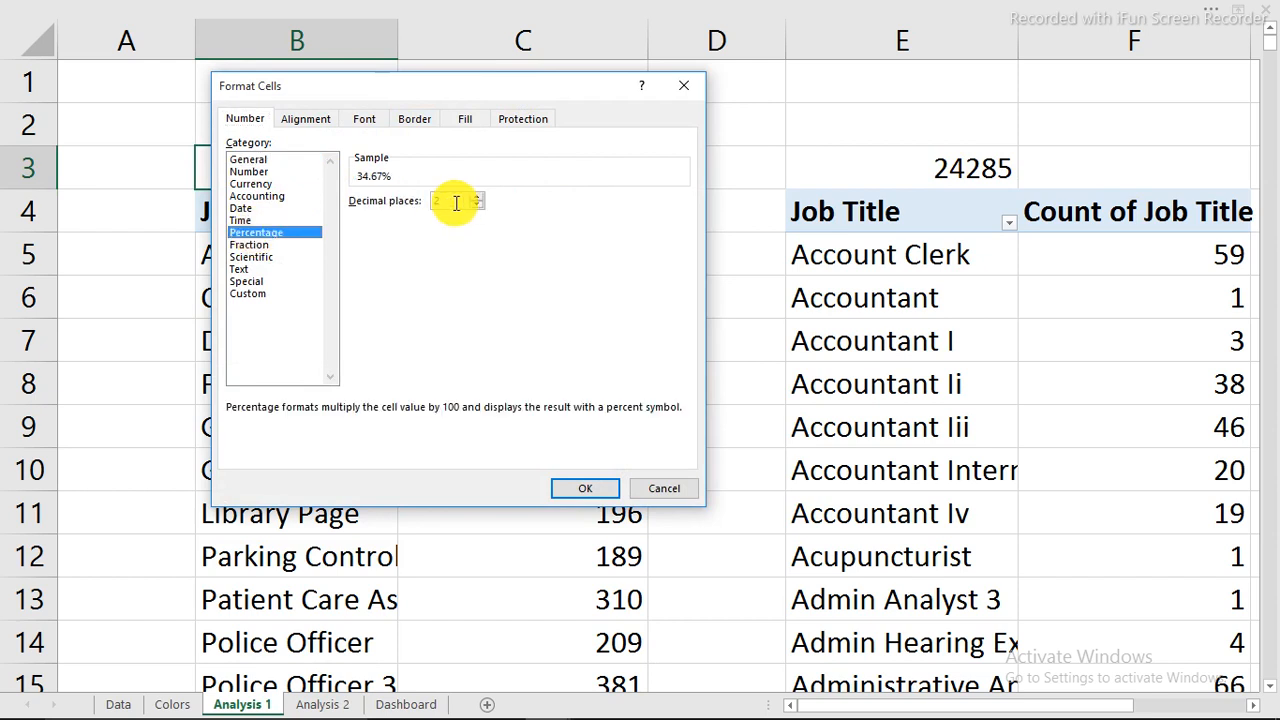
{"action": "left_click", "coordinate": [603, 490]}
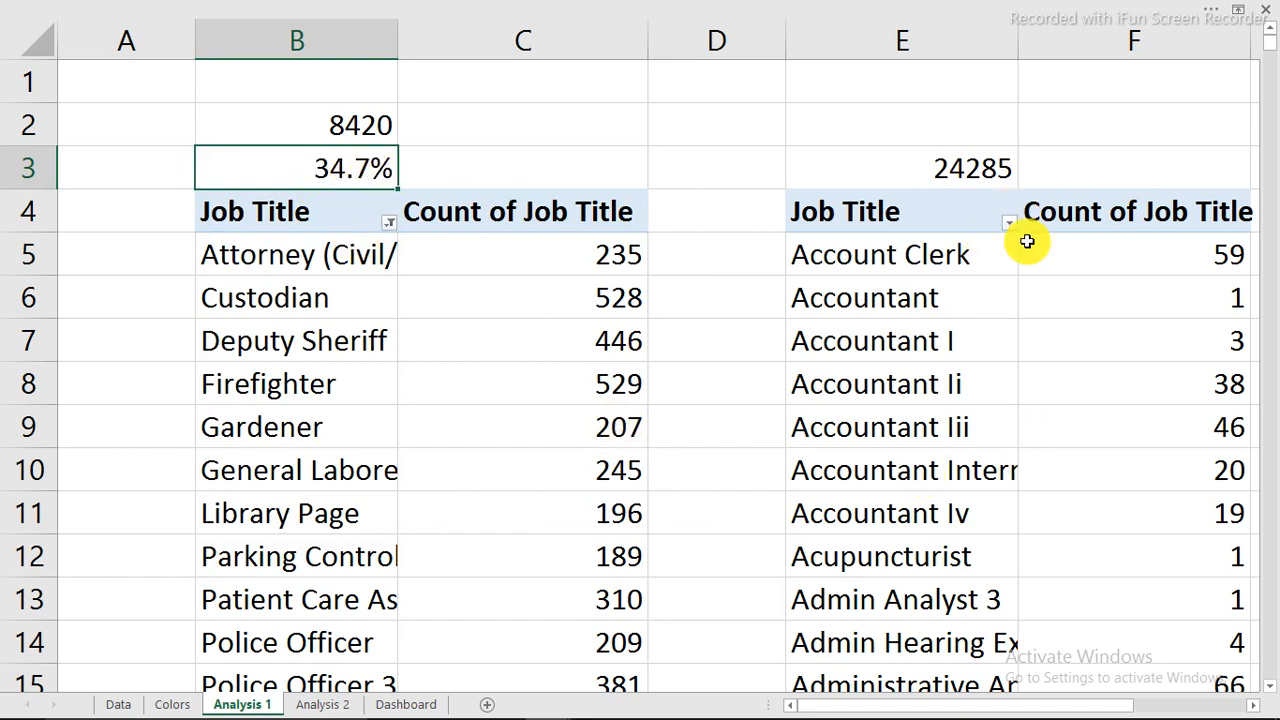
Enter a COUNTA formula in B1 over the pivot counts from C5 down, returning 20.
{"action": "left_click", "coordinate": [327, 284]}
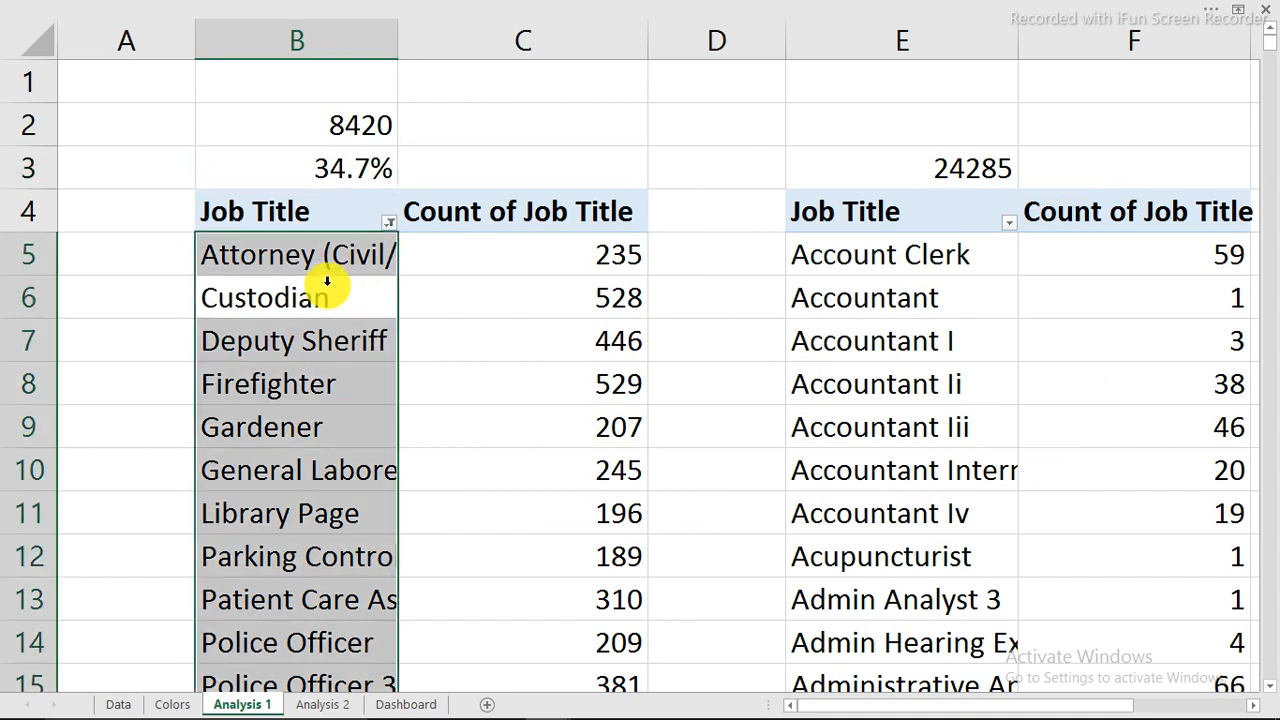
{"action": "left_click", "coordinate": [364, 316]}
{"action": "mouse_move", "coordinate": [1043, 705]}
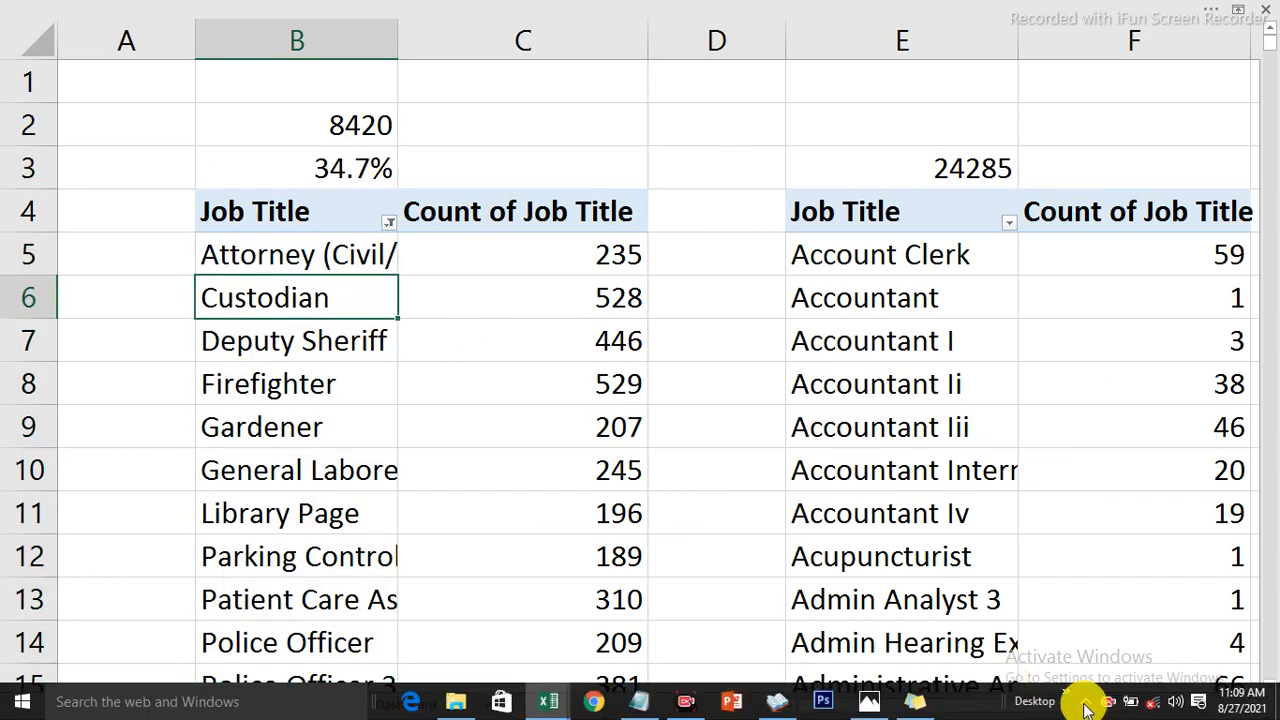
{"action": "left_click", "coordinate": [1102, 703]}
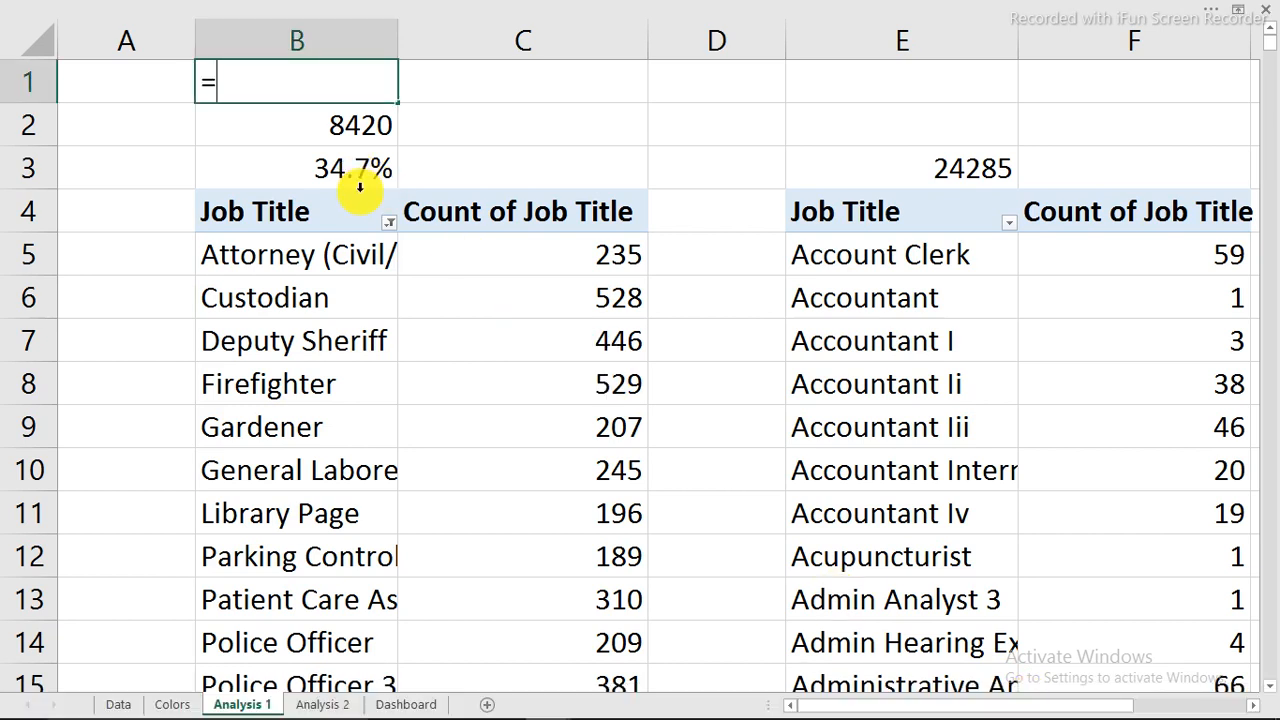
{"action": "type", "text": "counta"}
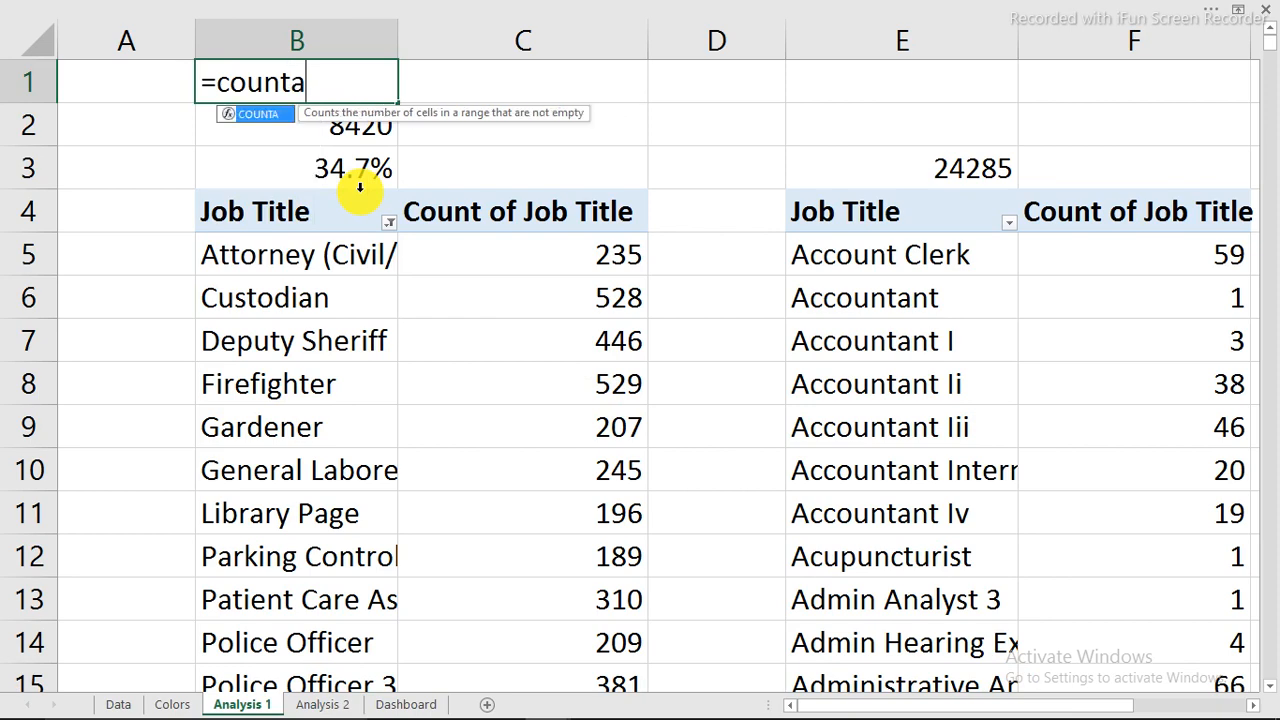
{"action": "key", "text": "Tab"}
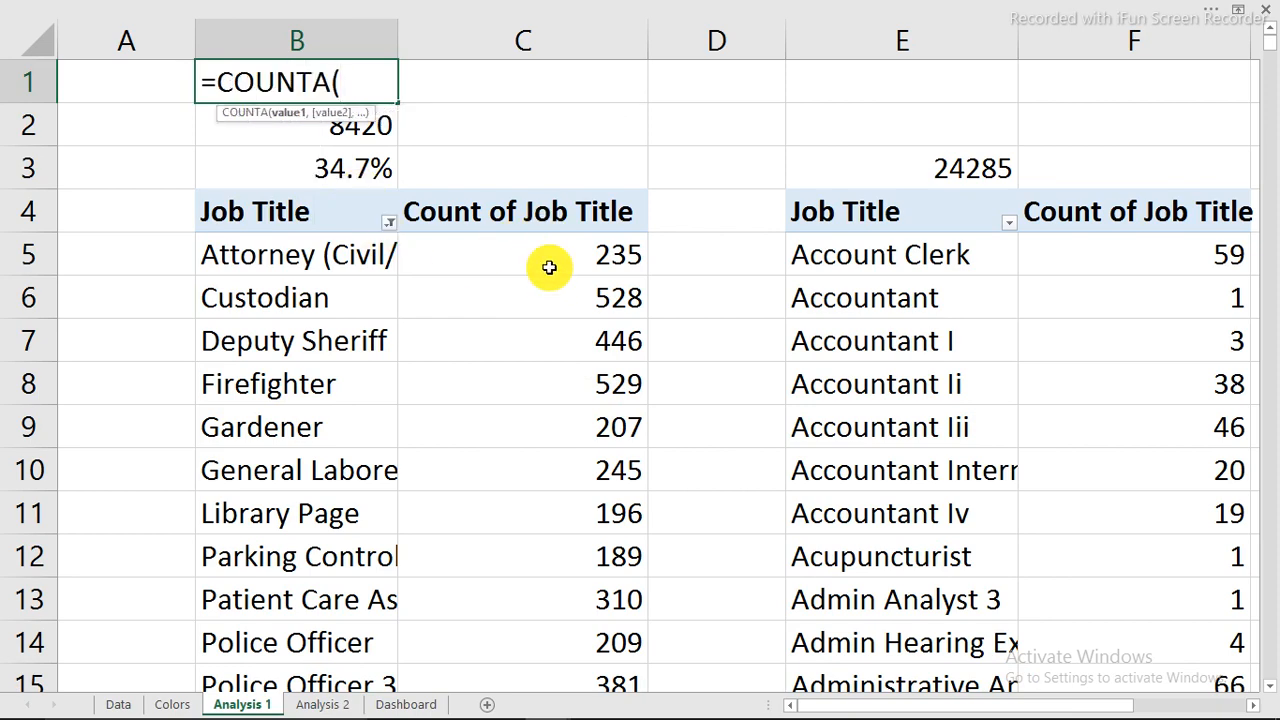
{"action": "left_click_drag", "start_coordinate": [549, 267], "coordinate": [603, 580]}
{"action": "key", "text": "Return"}
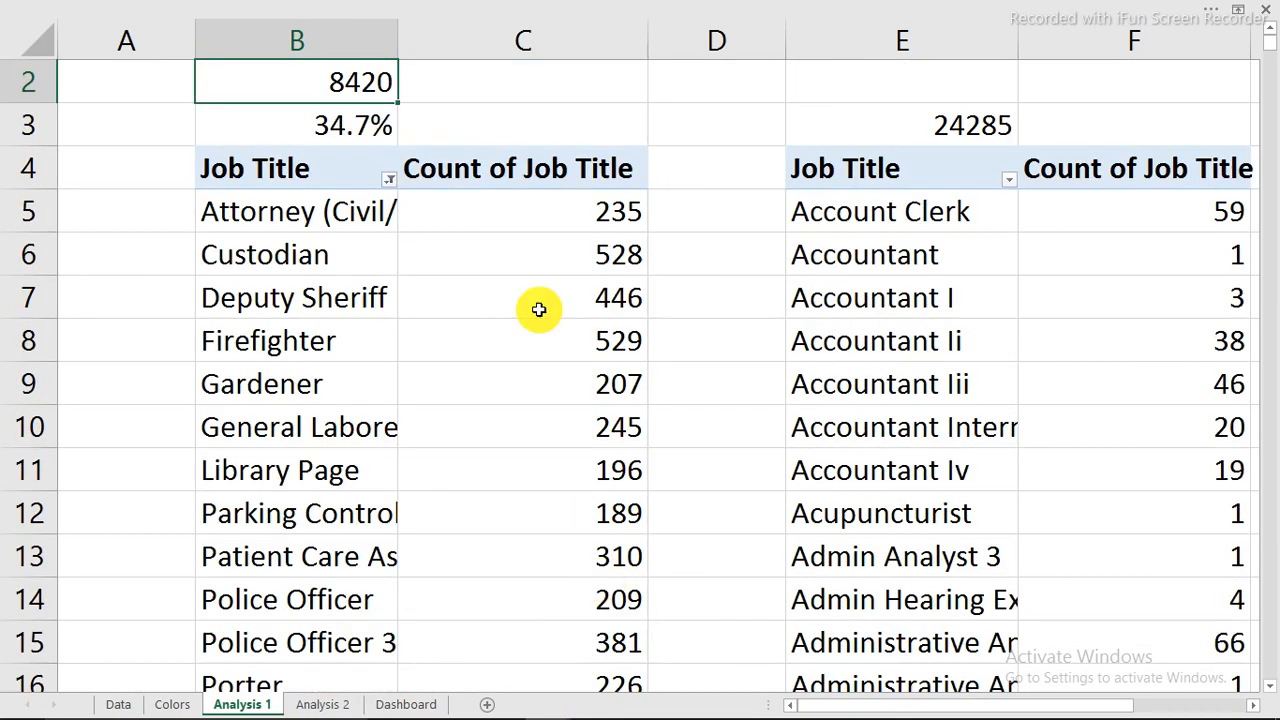
{"action": "scroll", "coordinate": [500, 254], "scroll_direction": "up", "scroll_amount": 1}
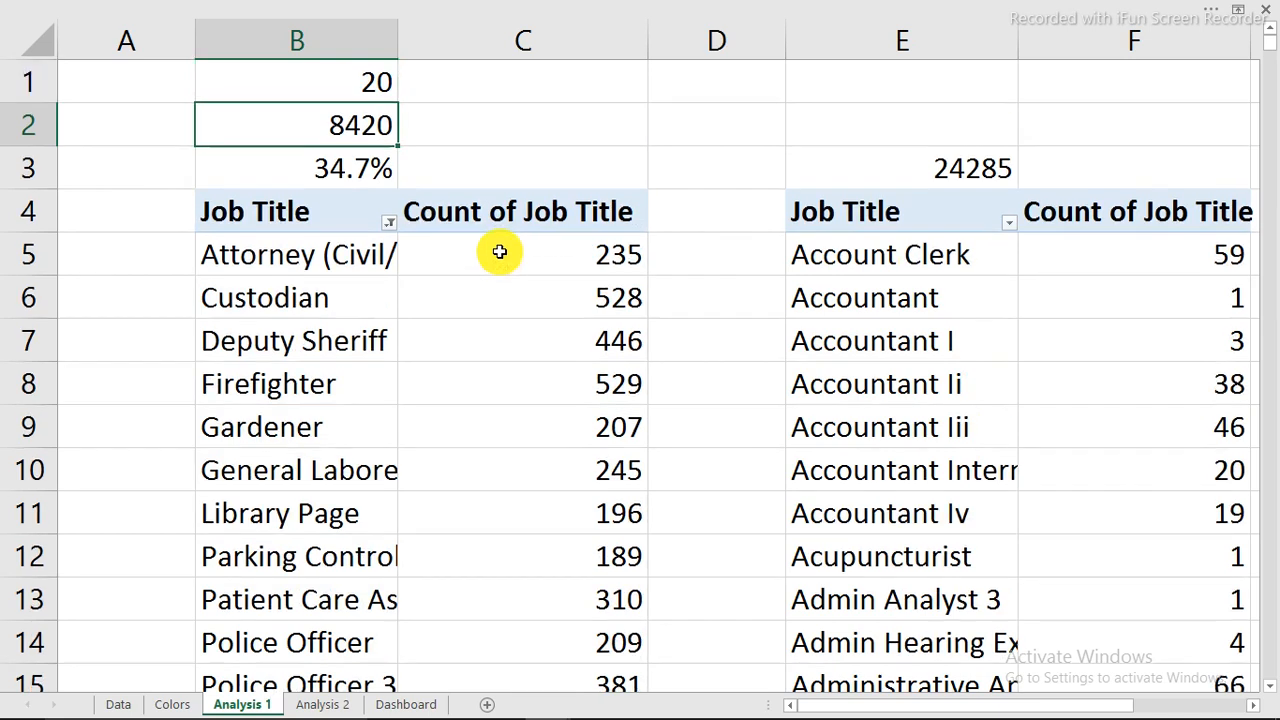
{"action": "left_click", "coordinate": [345, 80]}
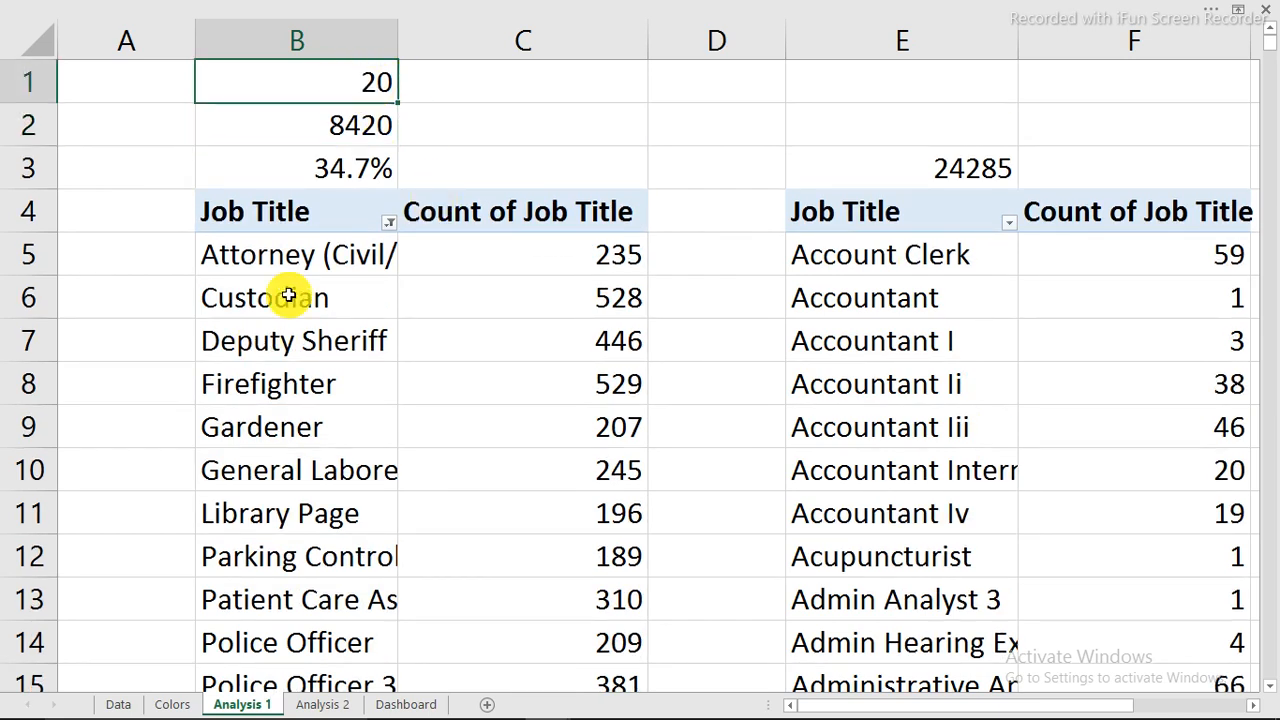
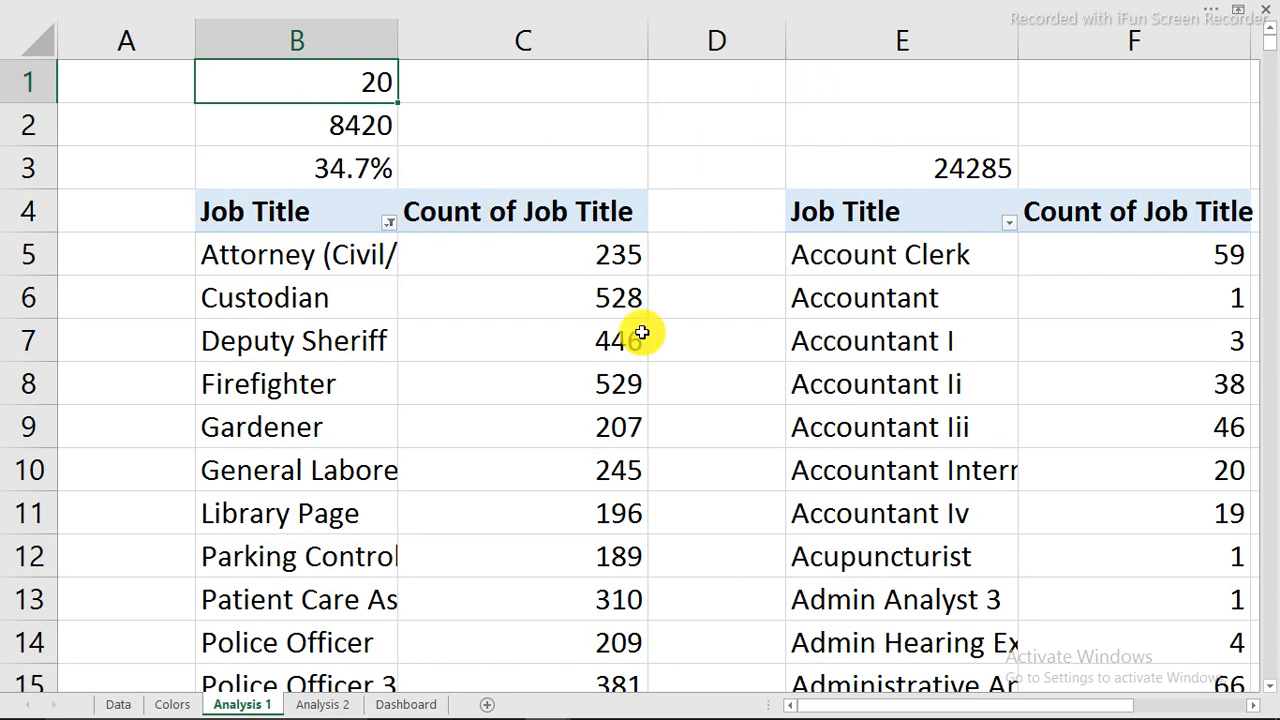
In D1, enter a formula joining "Top ", B1, B4 and " with highest employees" with &.
{"action": "key", "text": "Right"}
{"action": "key", "text": "Right"}
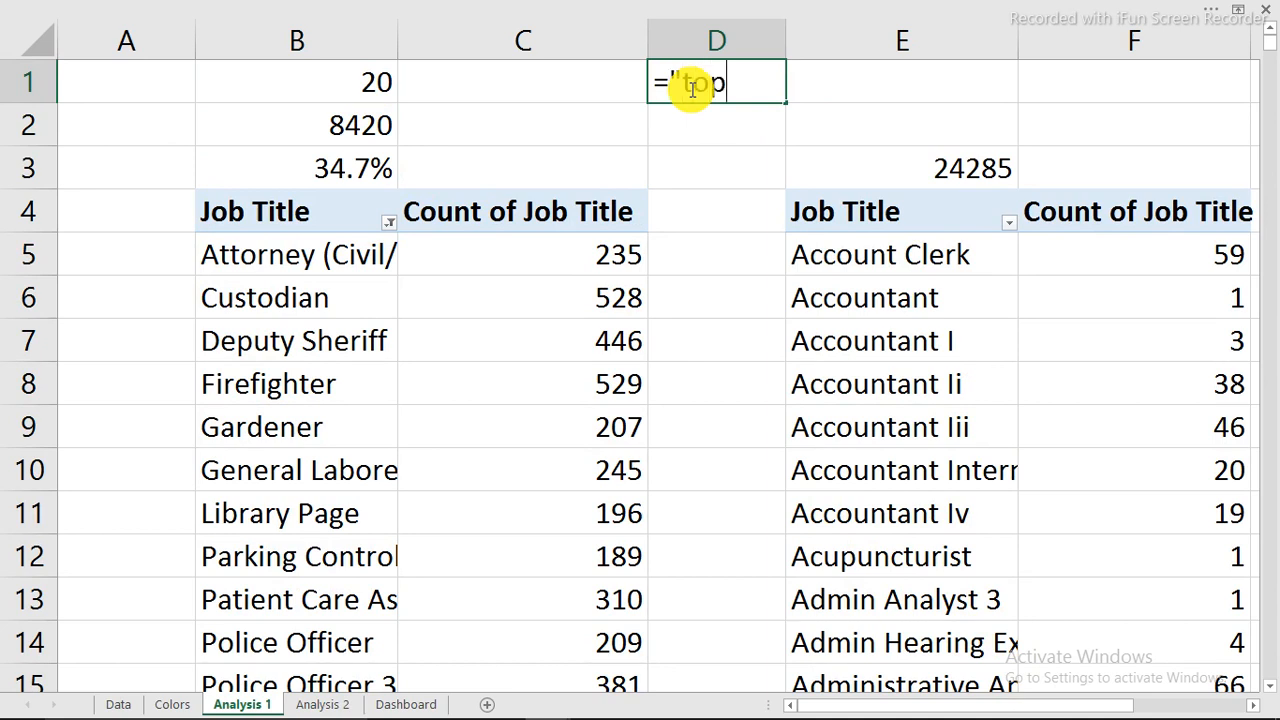
{"action": "key", "text": "BackSpace"}
{"action": "key", "text": "BackSpace"}
{"action": "type", "text": "op \"&"}
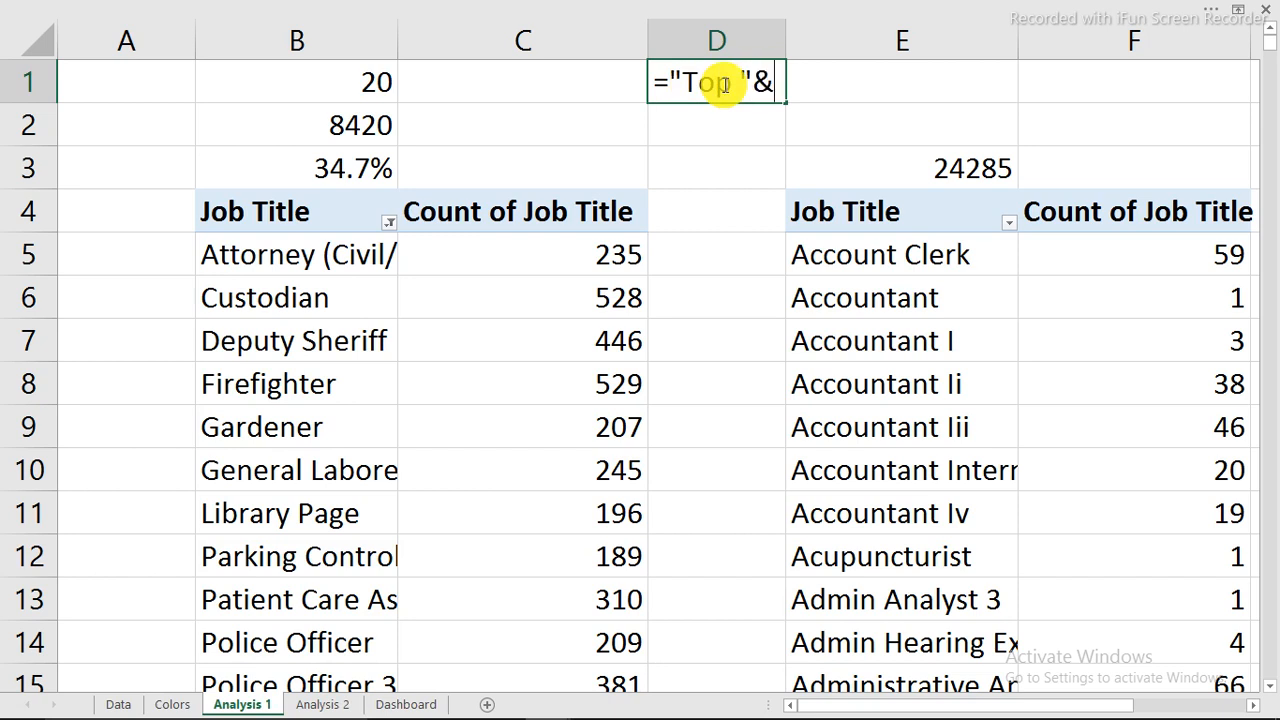
{"action": "left_click", "coordinate": [366, 84]}
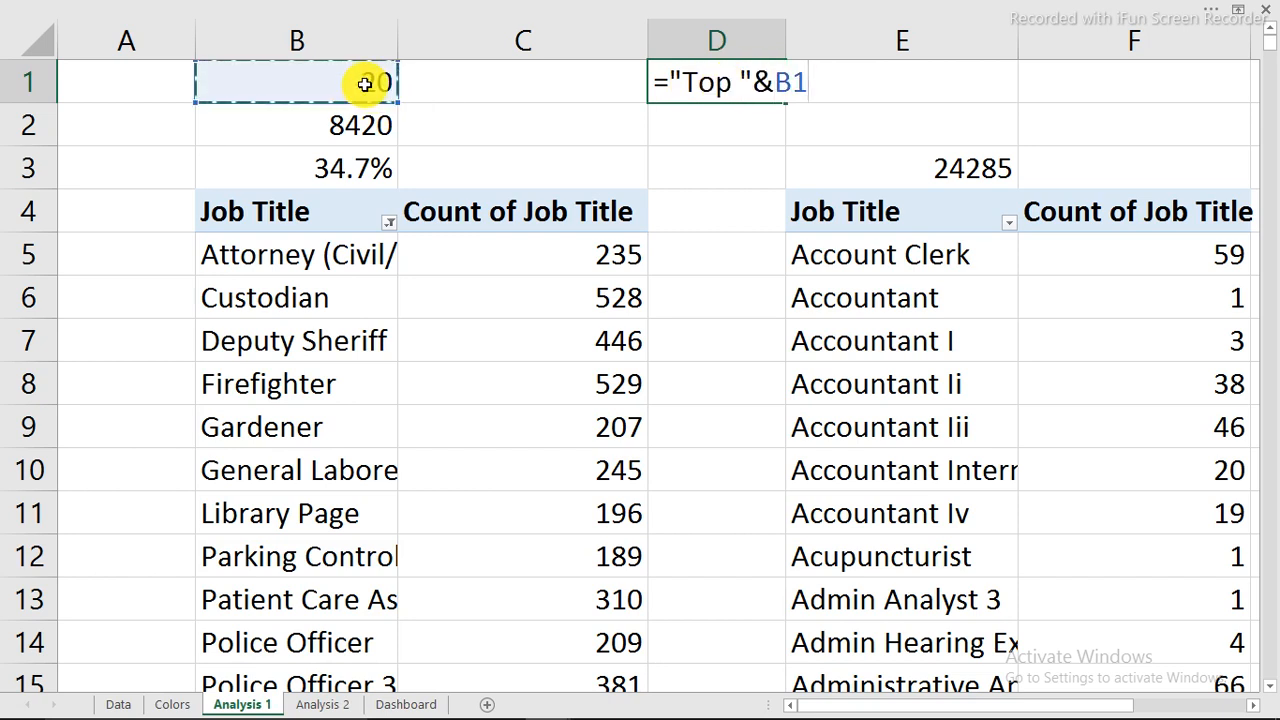
{"action": "type", "text": "&"}
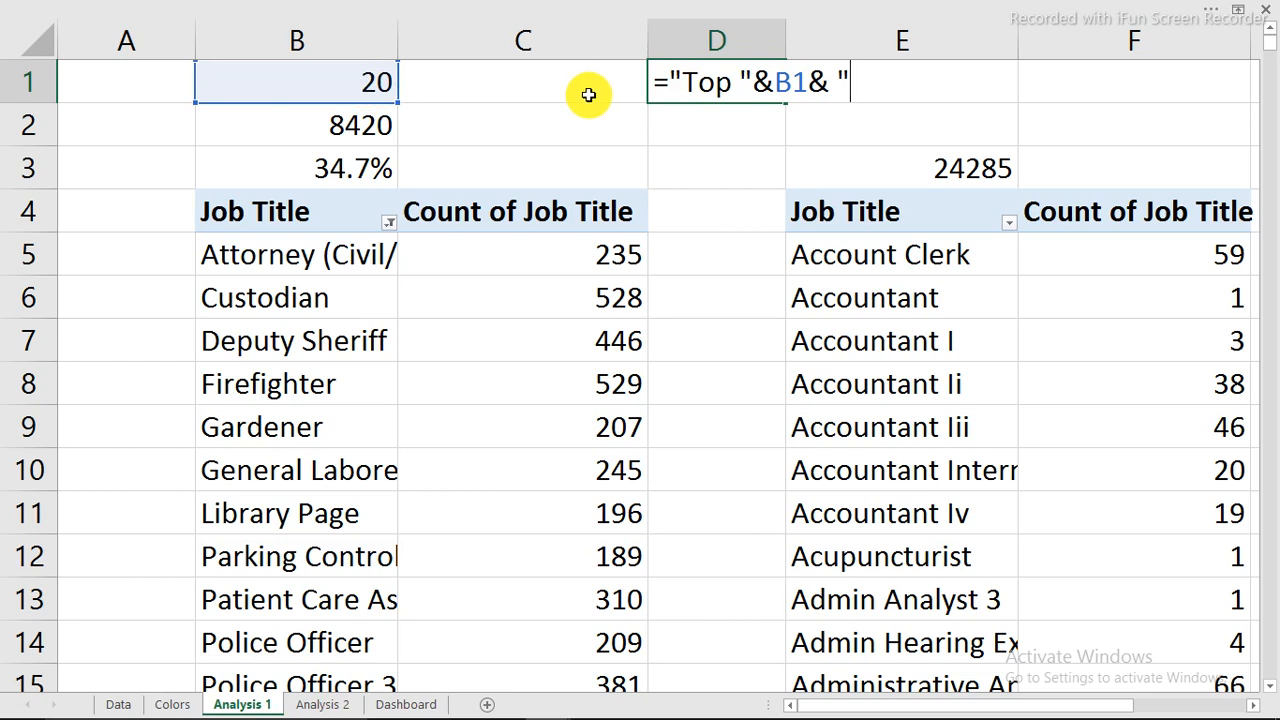
{"action": "left_click", "coordinate": [262, 214]}
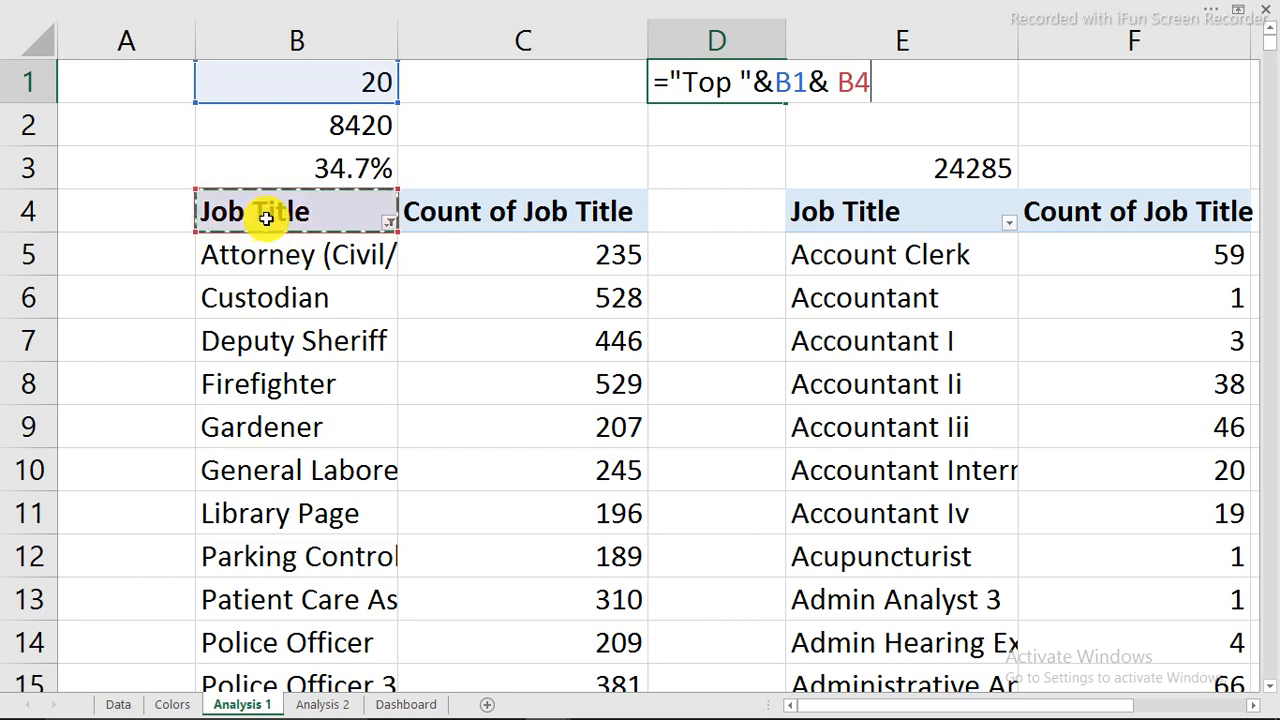
{"action": "type", "text": "&"}
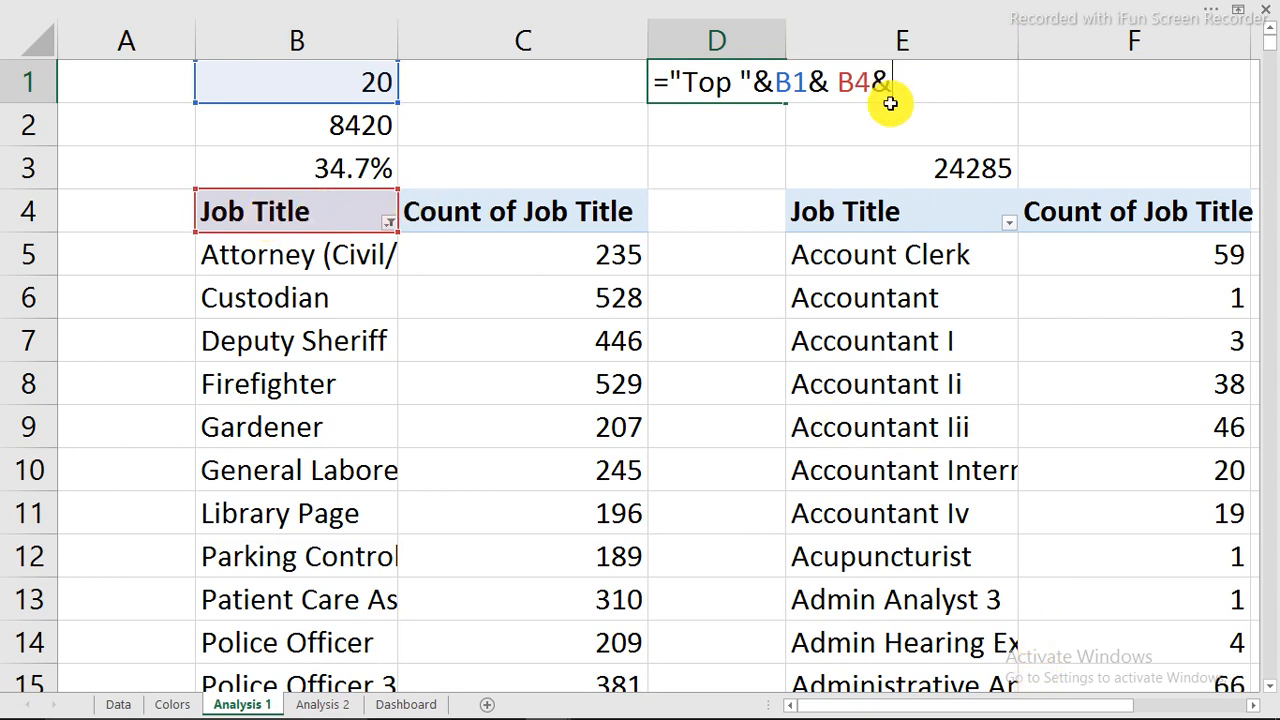
{"action": "type", "text": "with higher"}
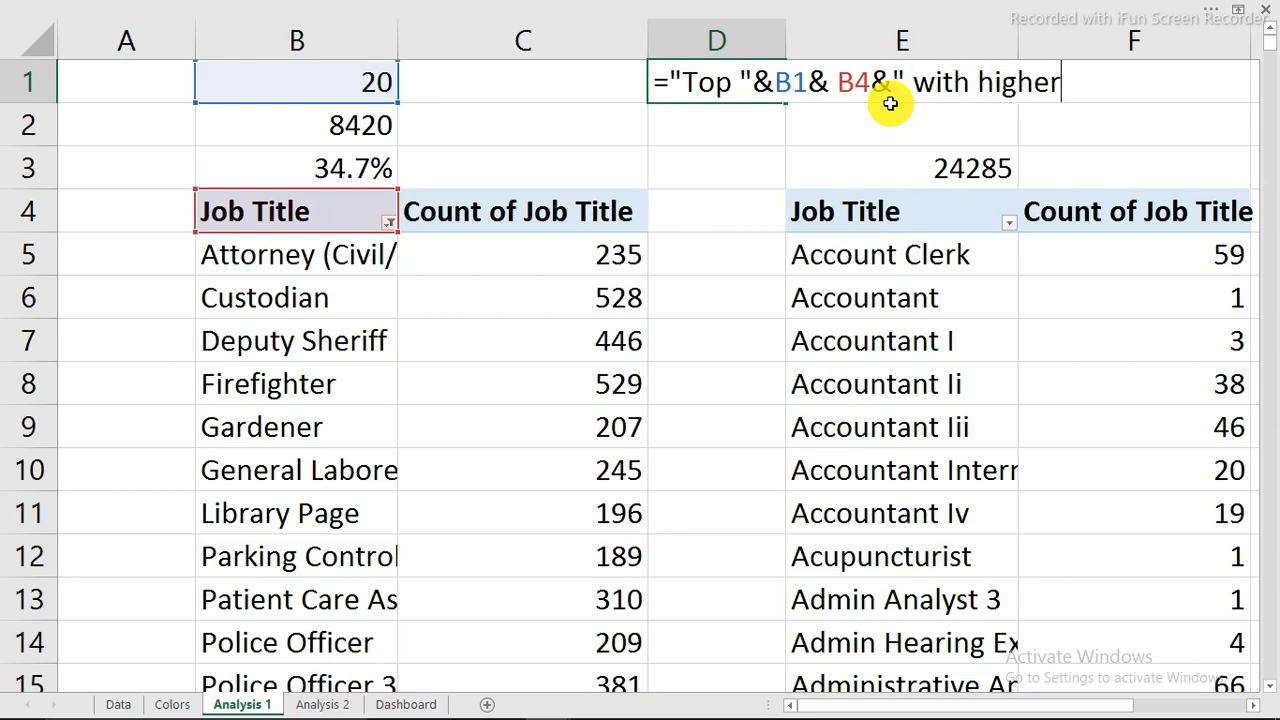
{"action": "key", "text": "BackSpace"}
{"action": "key", "text": "BackSpace"}
{"action": "key", "text": "BackSpace"}
{"action": "type", "text": "est emp"}
{"action": "key", "text": "BackSpace"}
{"action": "type", "text": "mp"}
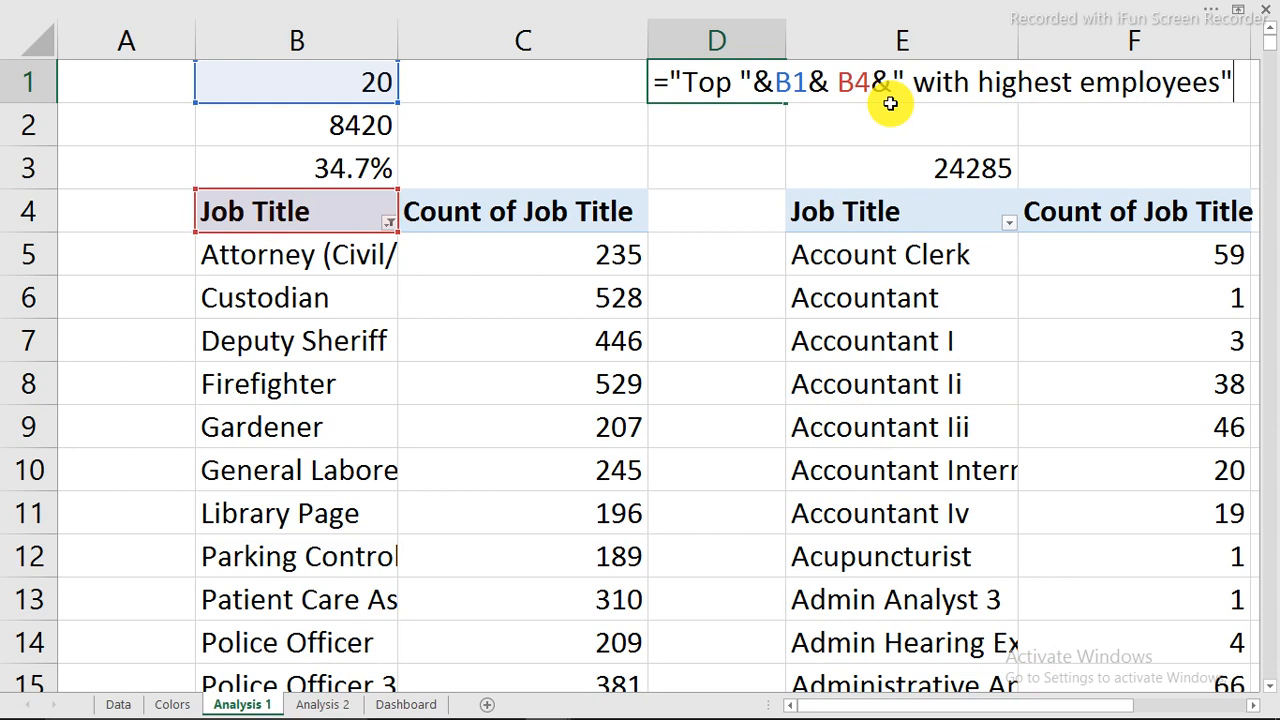
{"action": "key", "text": "Return"}
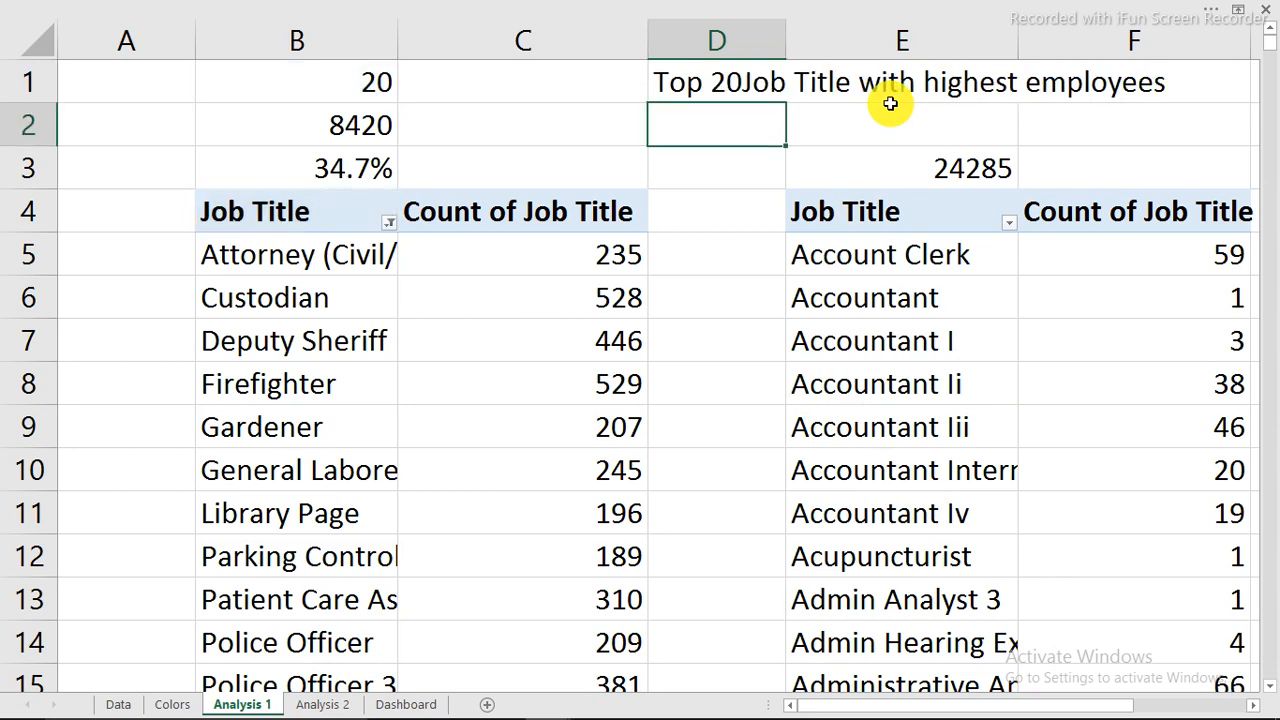
Reopen D1's heading formula several times to find where the missing space belongs.
{"action": "double_click", "coordinate": [678, 82]}
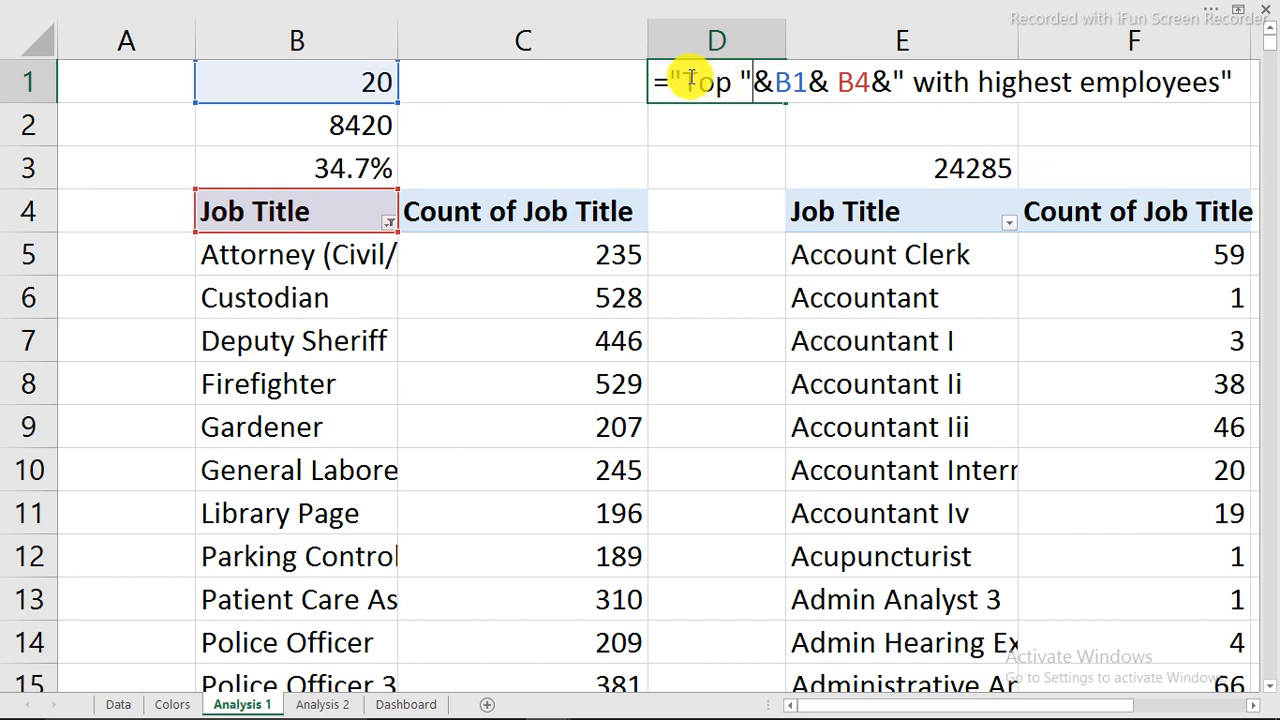
{"action": "left_click", "coordinate": [753, 80]}
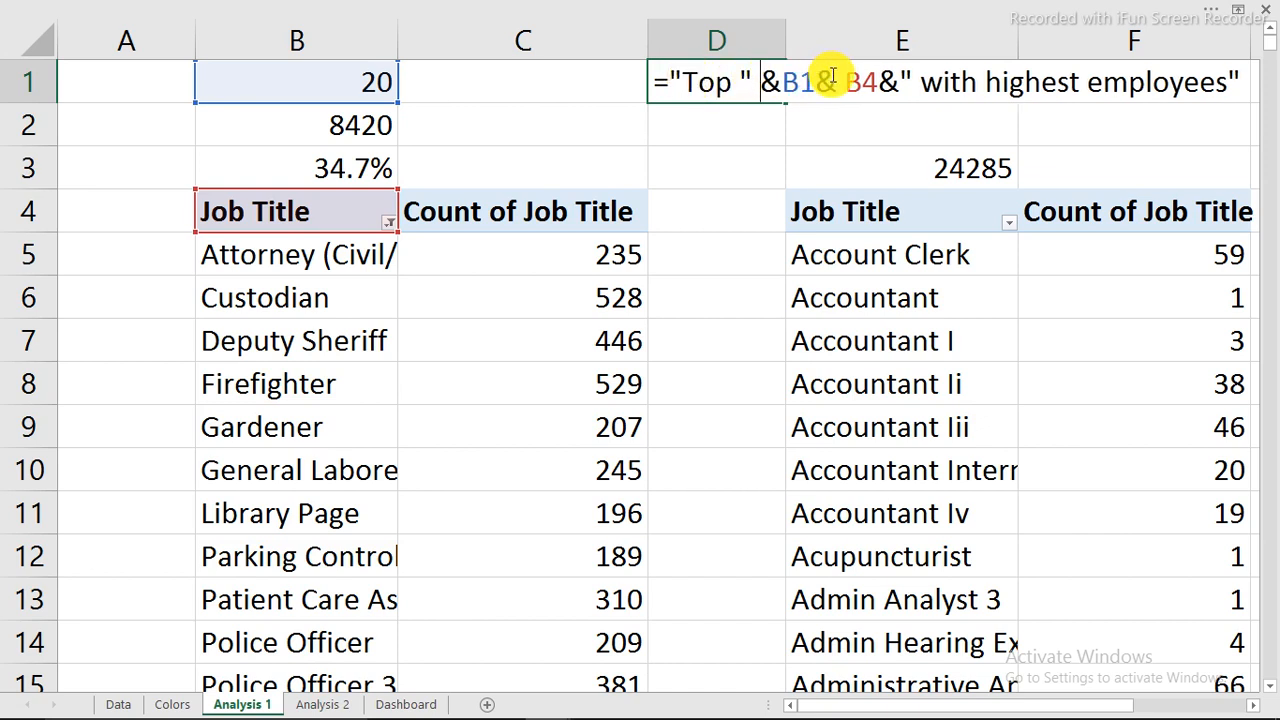
{"action": "key", "text": "ctrl+Return"}
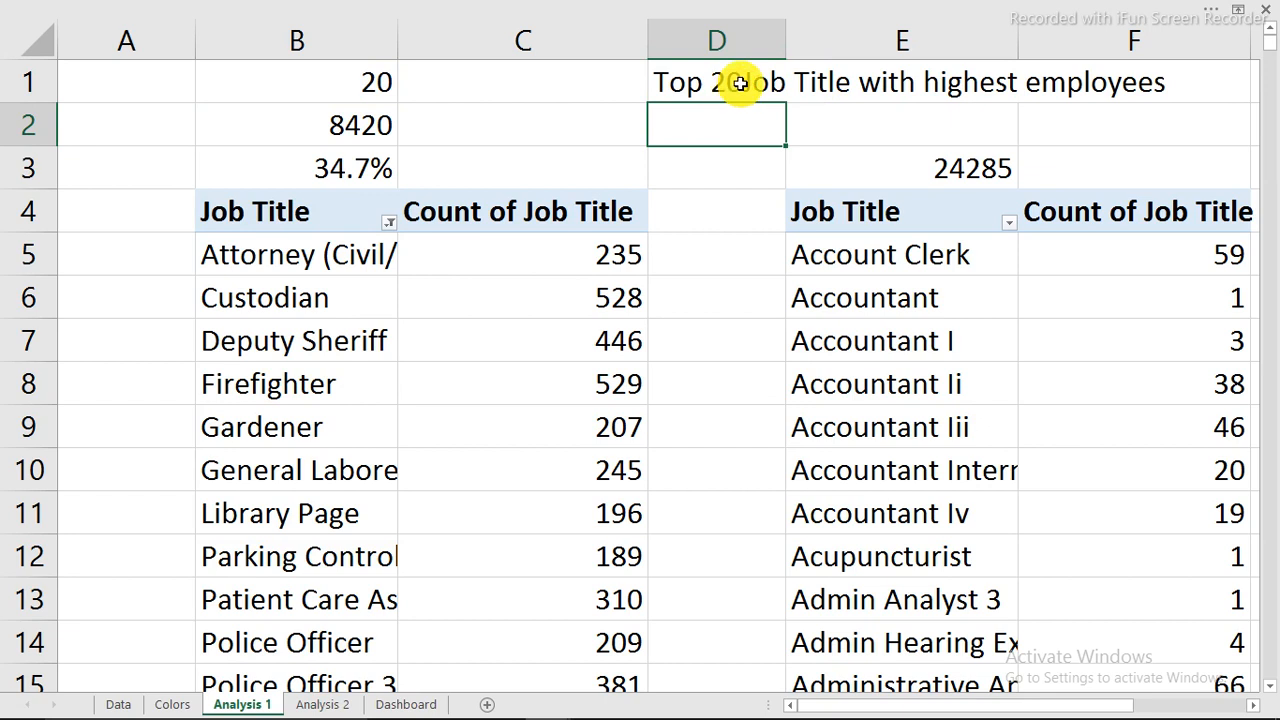
{"action": "double_click", "coordinate": [738, 84]}
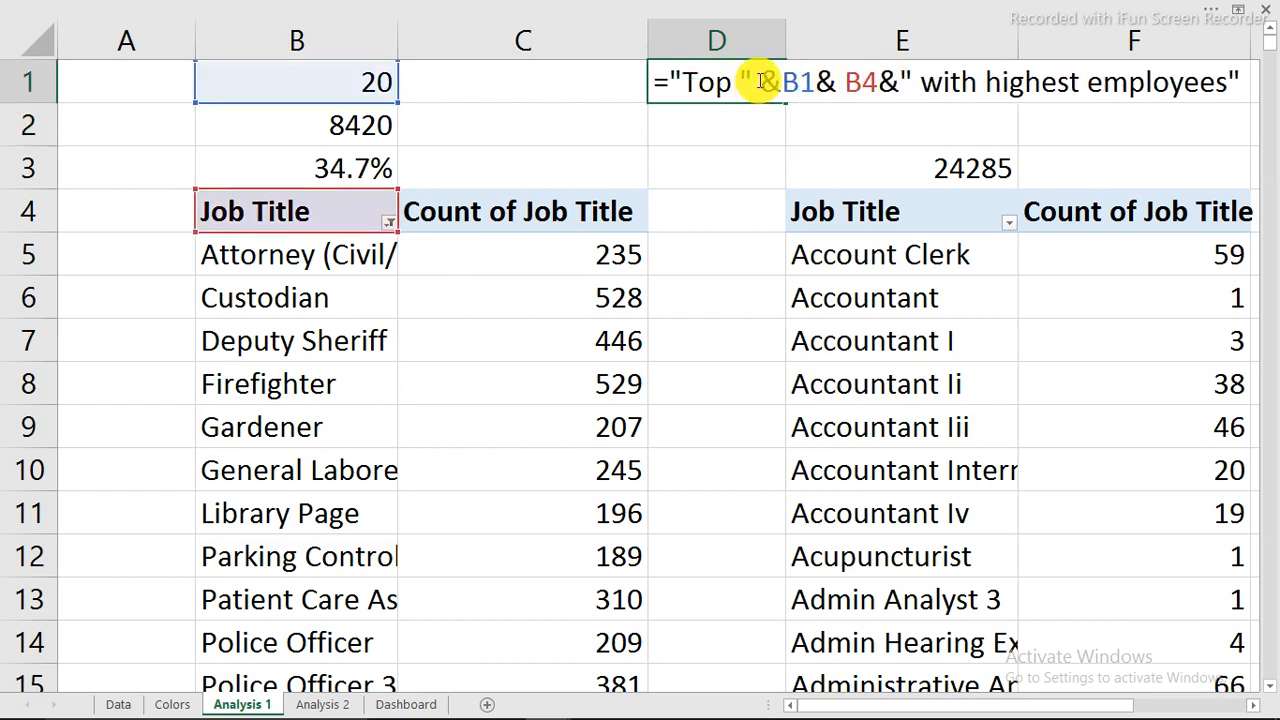
{"action": "left_click", "coordinate": [686, 80]}
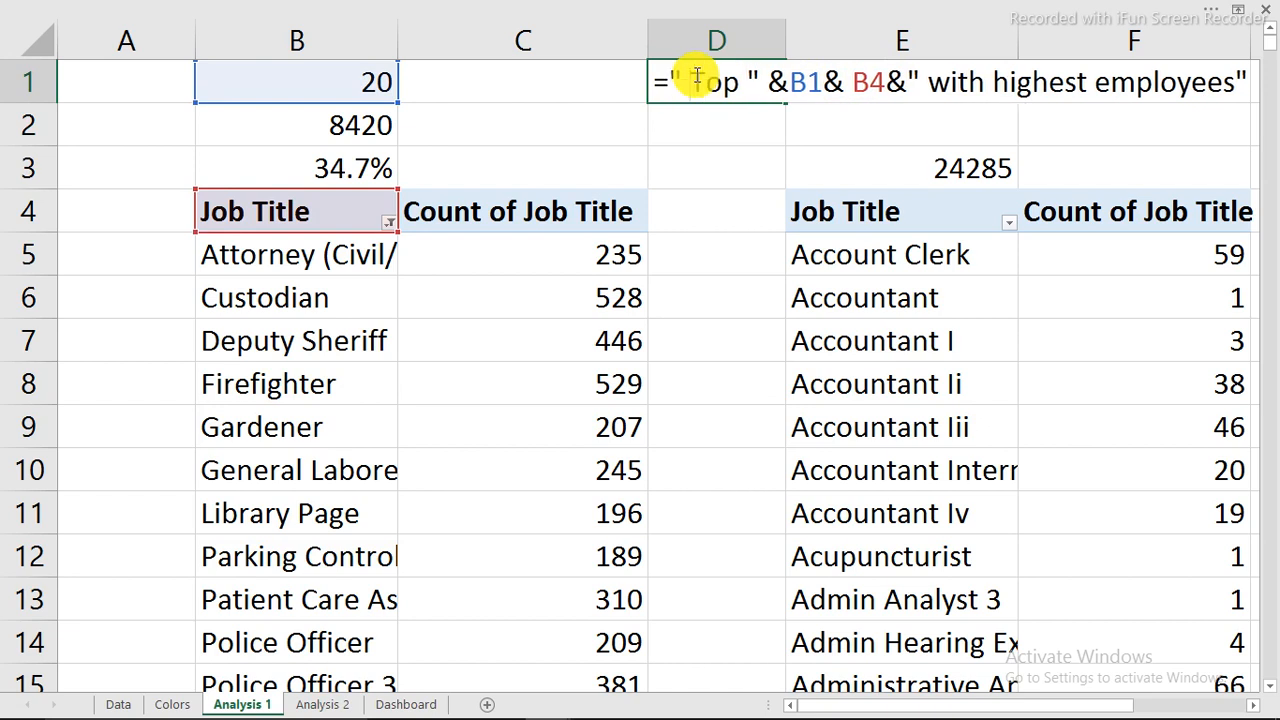
{"action": "key", "text": "Return"}
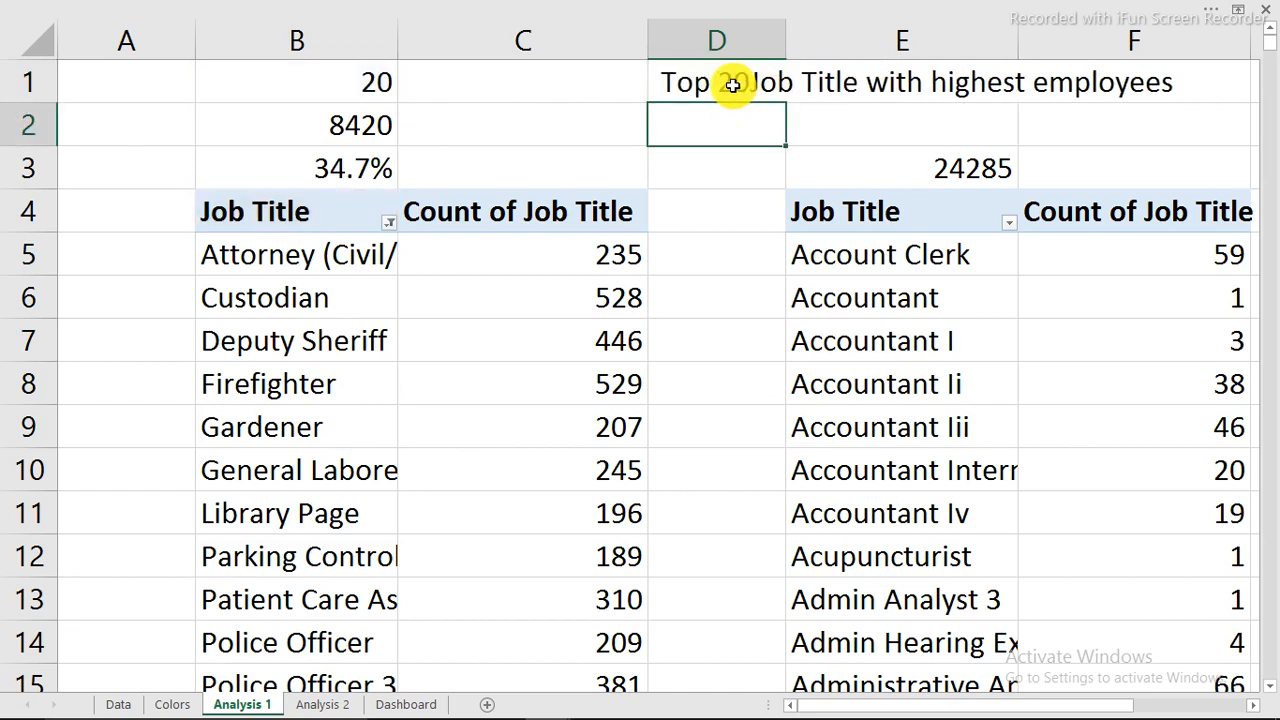
{"action": "double_click", "coordinate": [728, 85]}
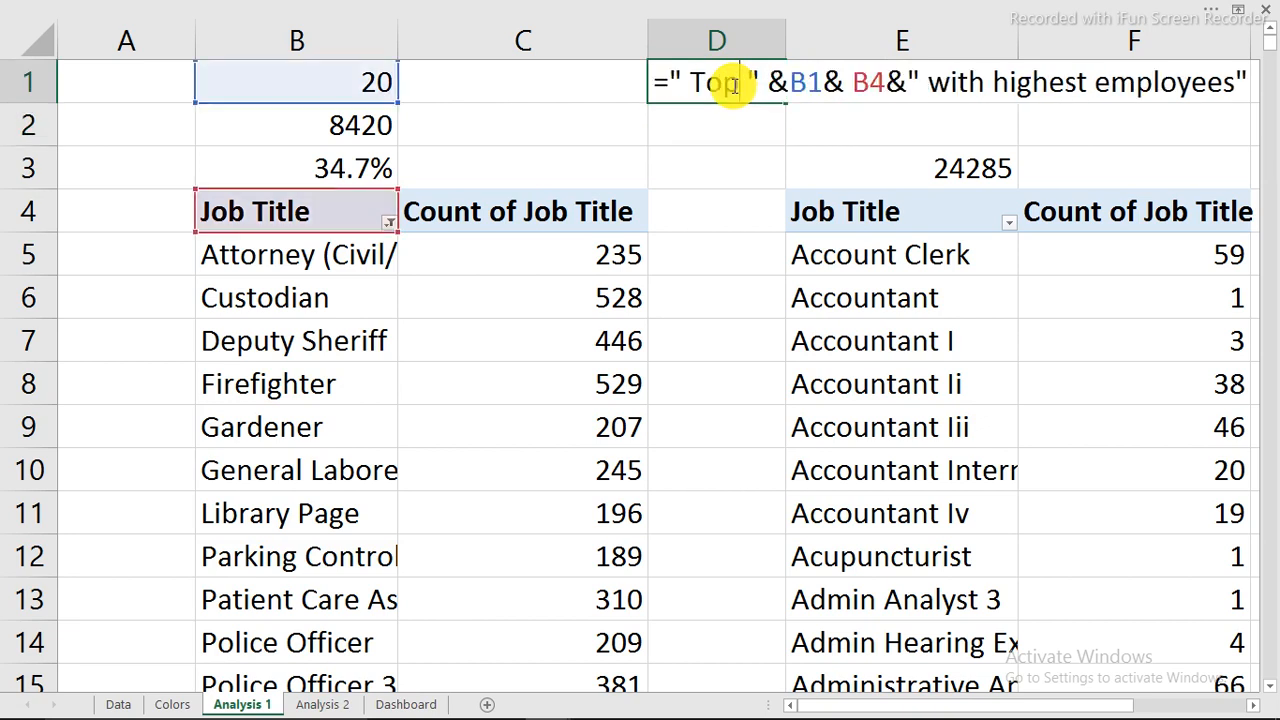
{"action": "left_click", "coordinate": [791, 82]}
{"action": "left_click", "coordinate": [835, 82]}
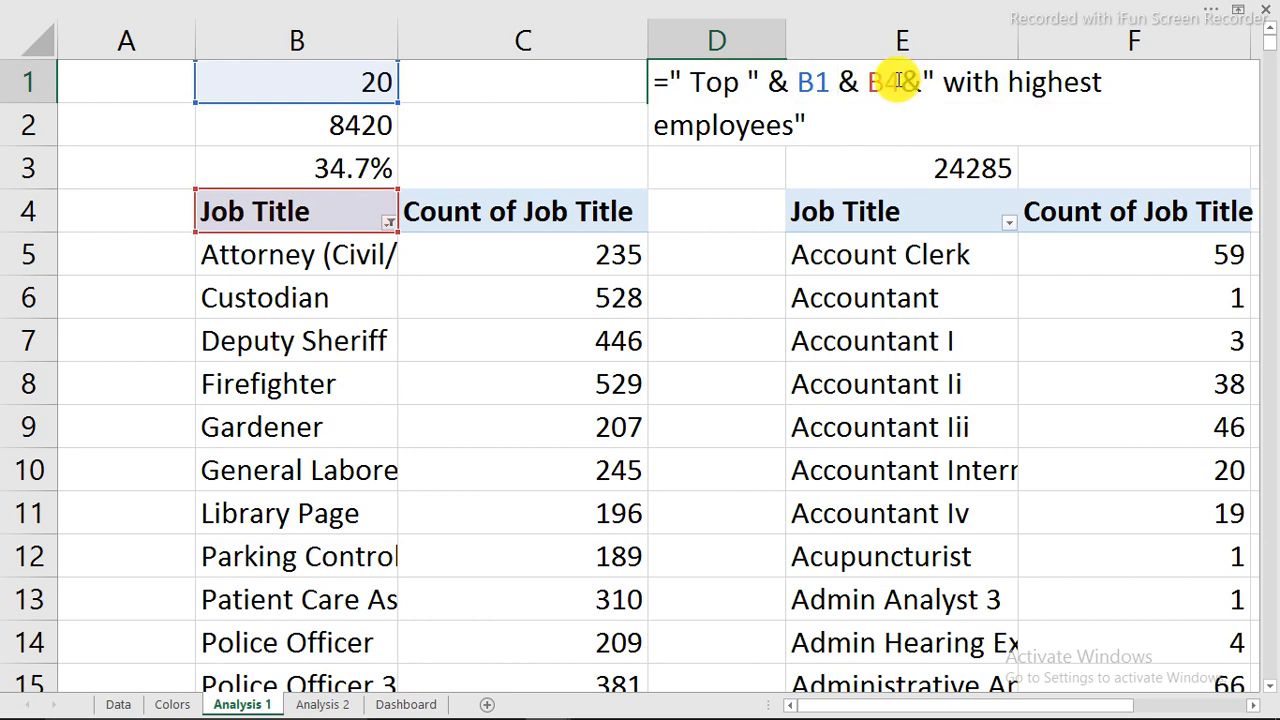
{"action": "key", "text": "Return"}
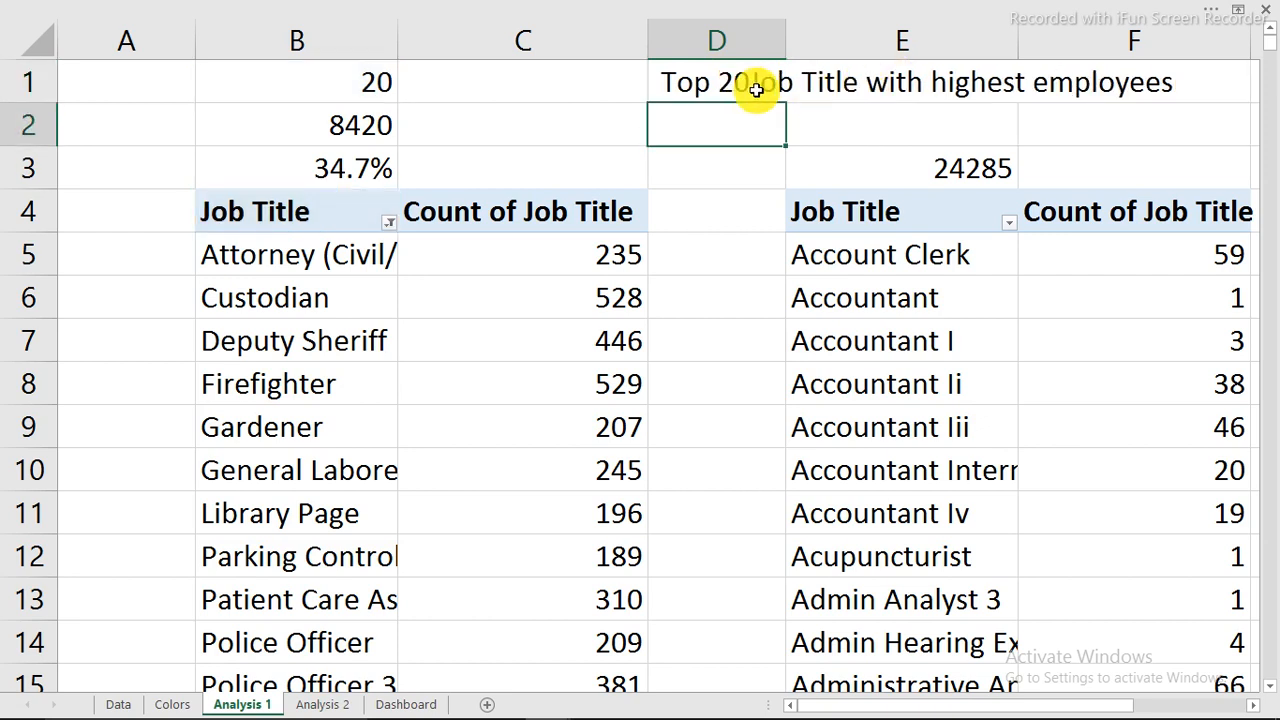
Insert a " "& separator so D1 reads 'Top 20 Job Title with highest employees'.
{"action": "double_click", "coordinate": [749, 86]}
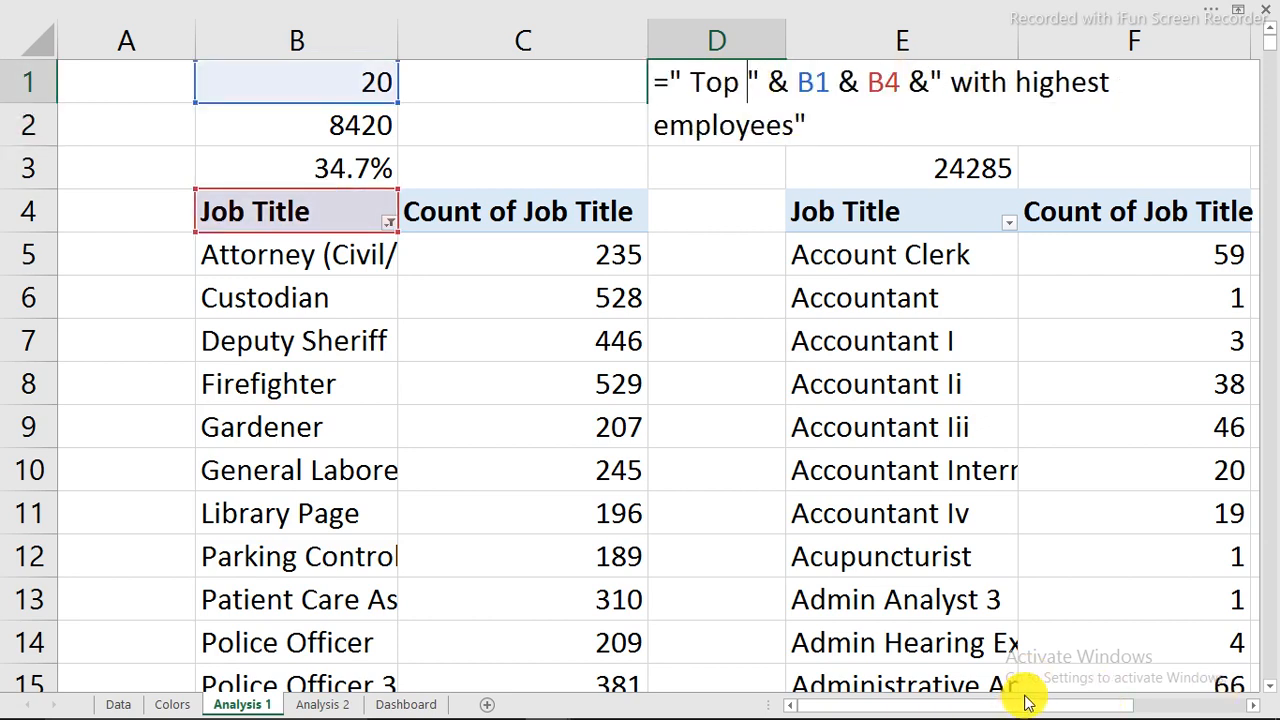
{"action": "left_click", "coordinate": [803, 77]}
{"action": "type", "text": "\""}
{"action": "key", "text": "BackSpace"}
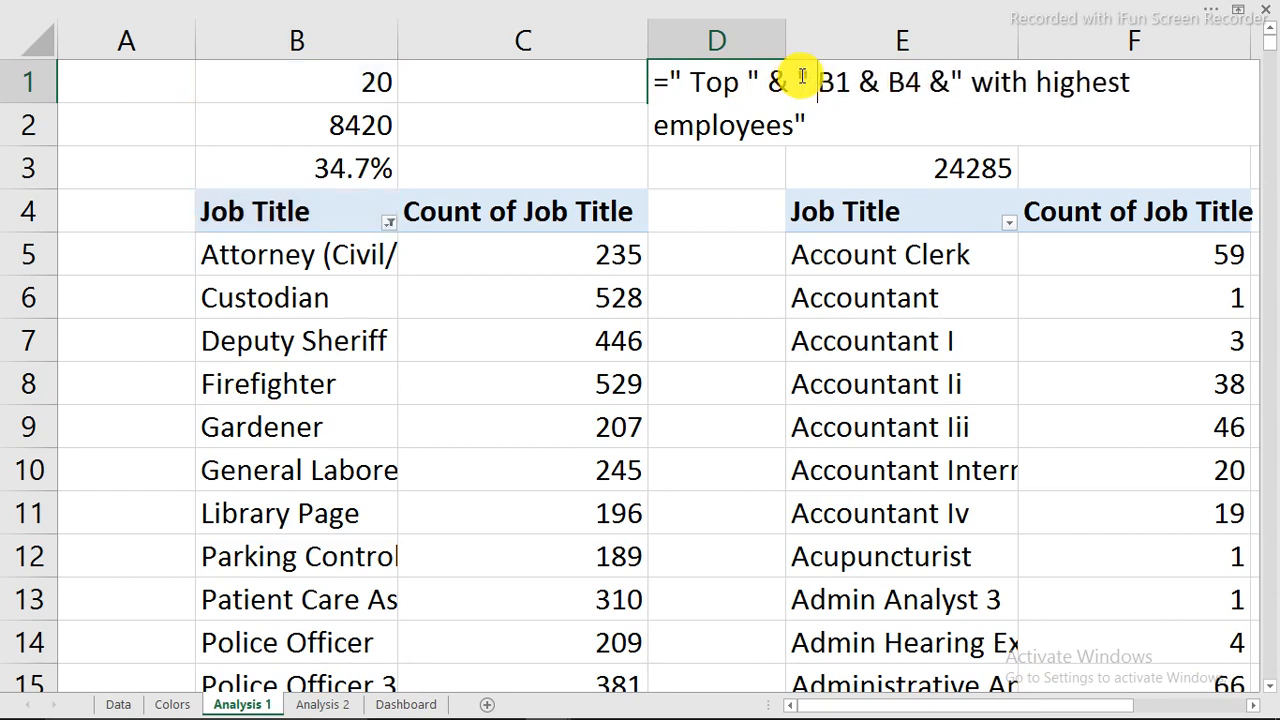
{"action": "type", "text": "\""}
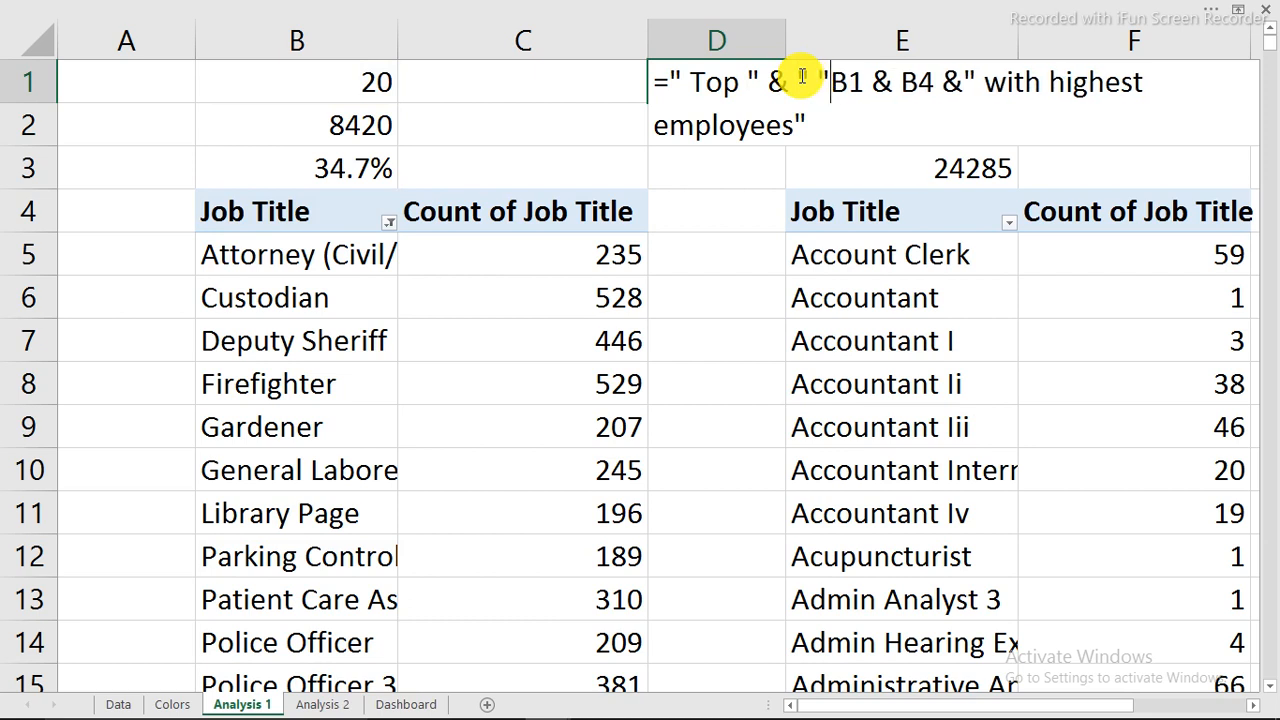
{"action": "type", "text": "&"}
{"action": "key", "text": "Return"}
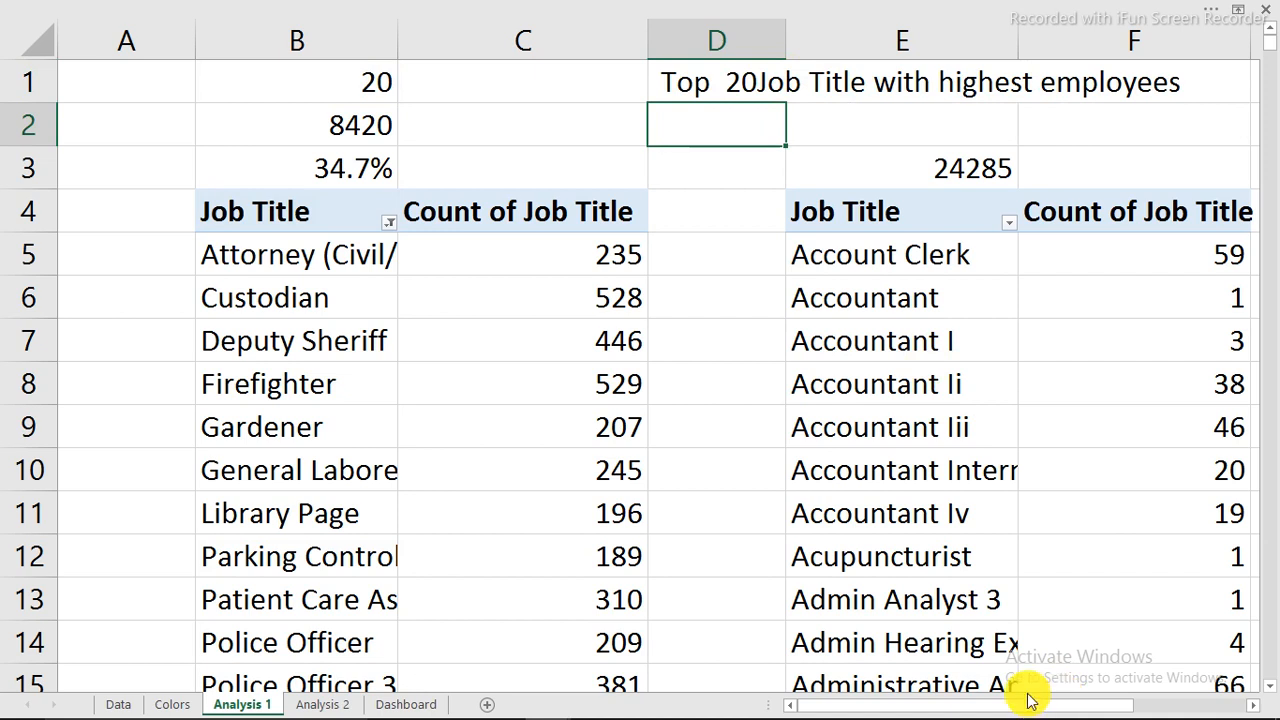
{"action": "key", "text": "Up"}
{"action": "key", "text": "F2"}
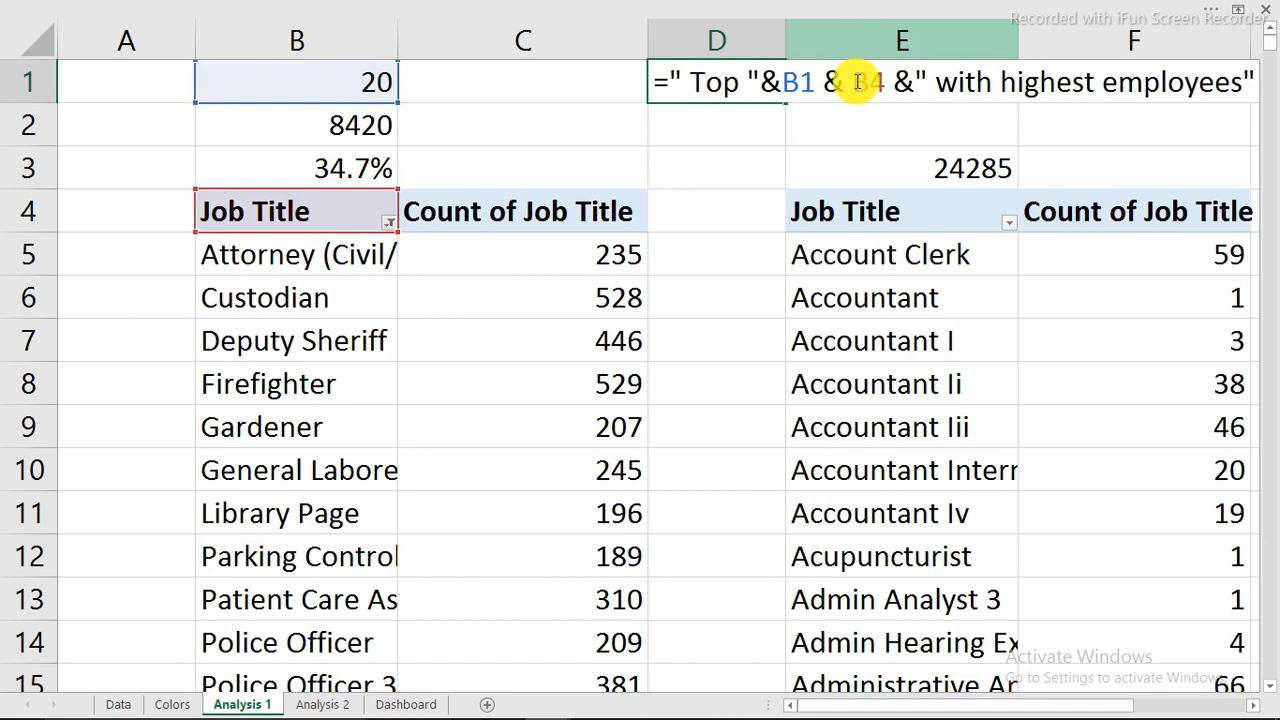
{"action": "type", "text": "\""}
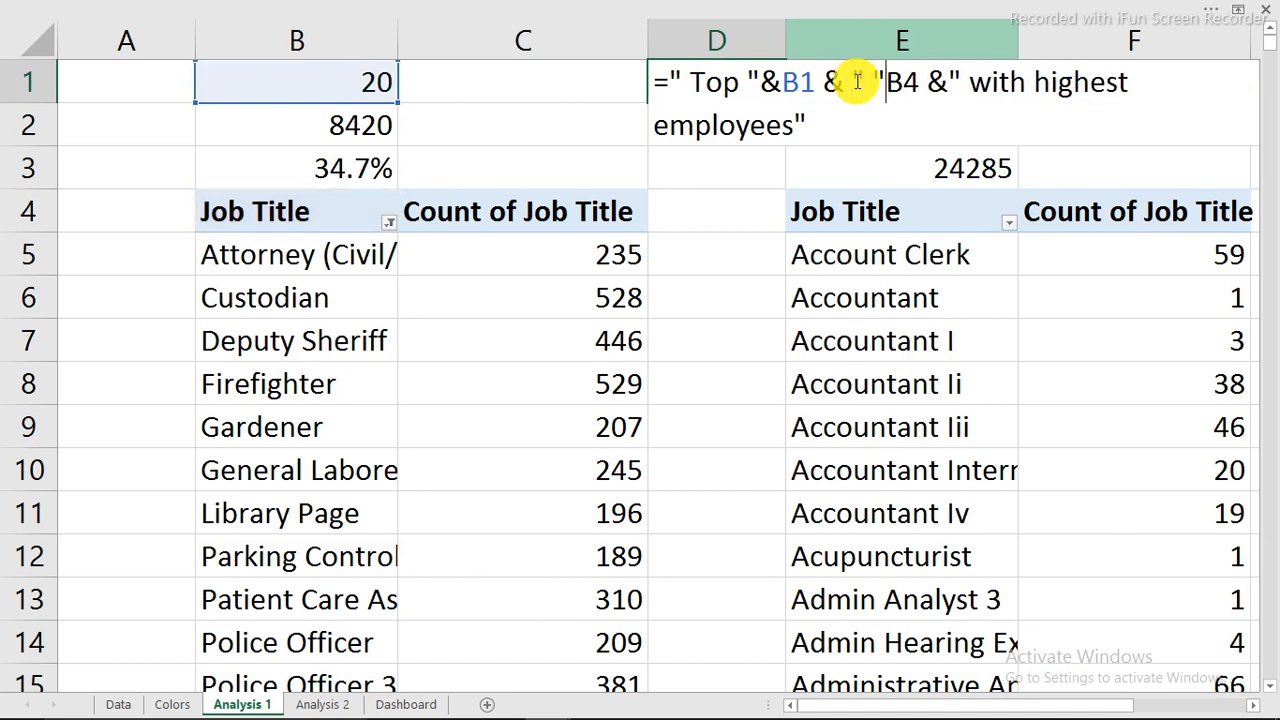
{"action": "type", "text": "&"}
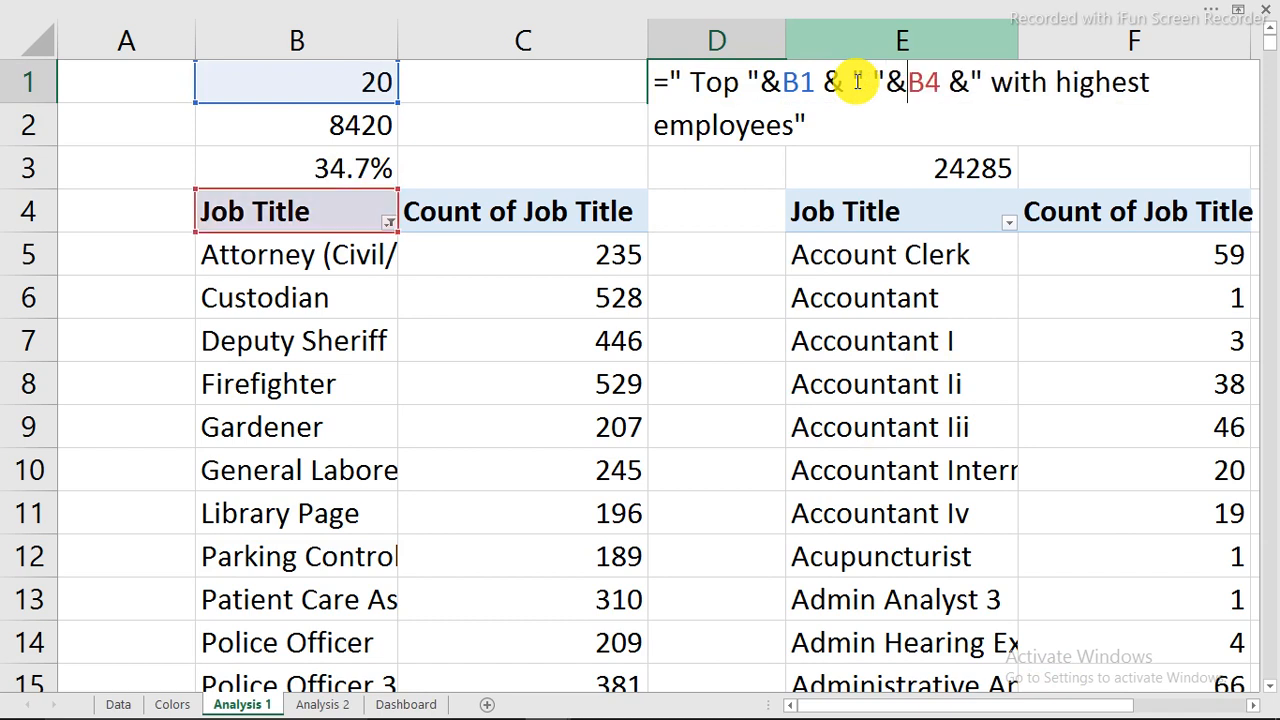
{"action": "key", "text": "Return"}
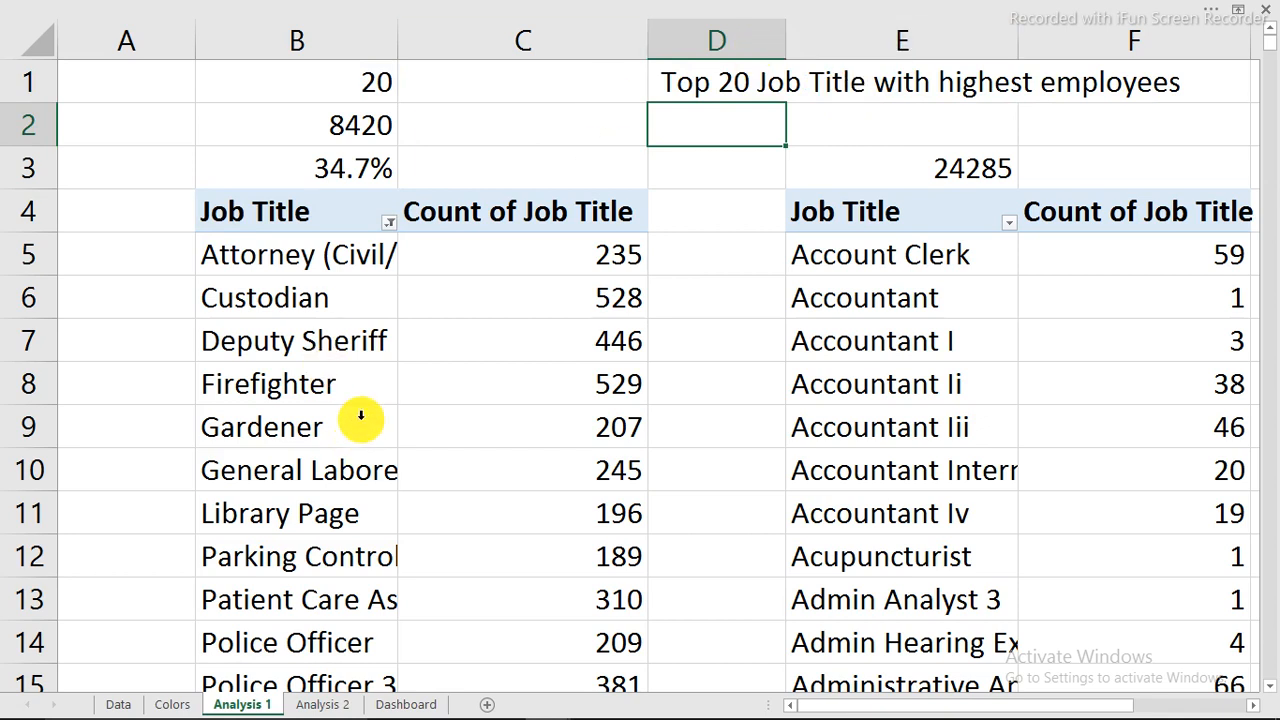
Link the Dashboard's Top 20 heading text box to 'Analysis 1'!D1.
{"action": "left_click", "coordinate": [392, 703]}
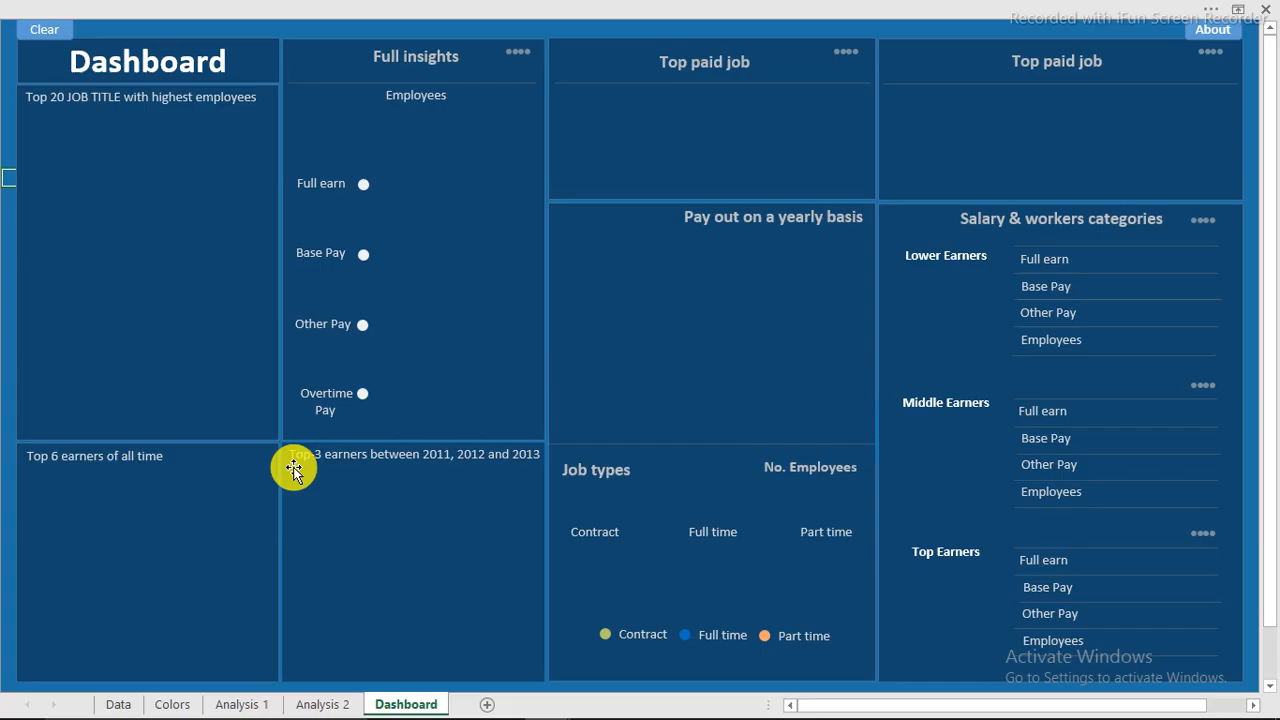
{"action": "left_click", "coordinate": [149, 101]}
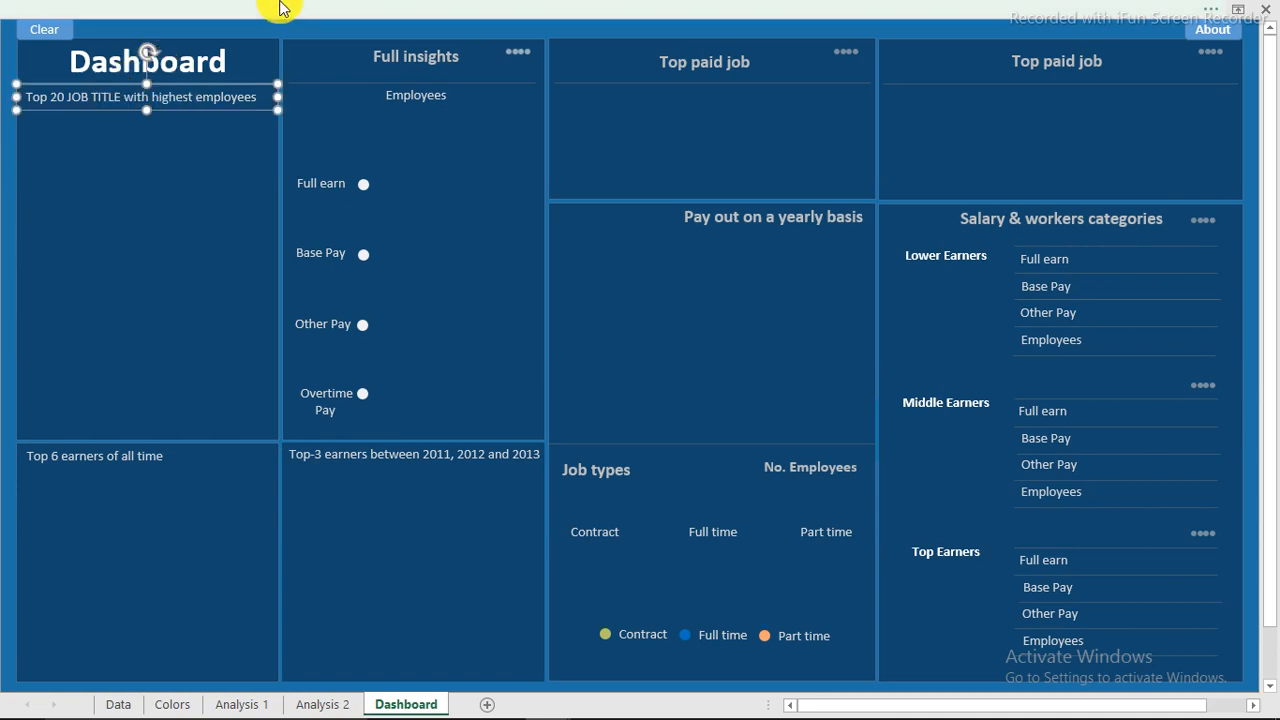
{"action": "left_click", "coordinate": [306, 18]}
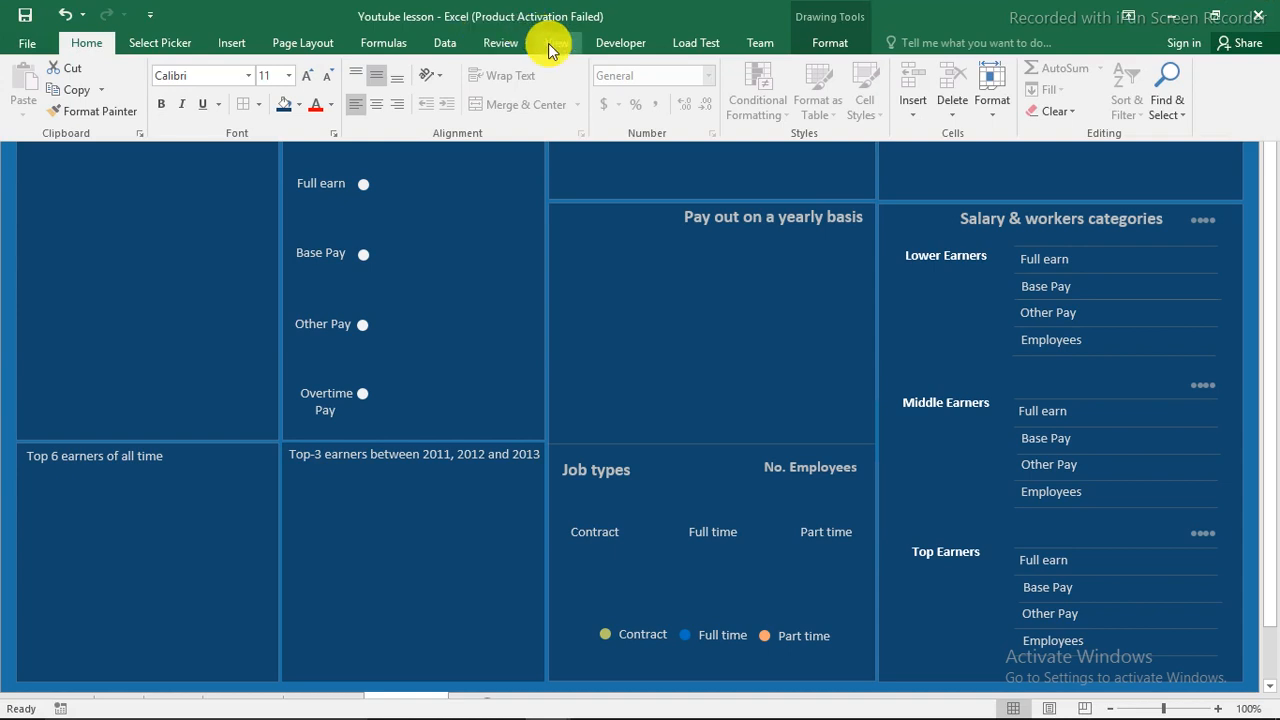
{"action": "left_click", "coordinate": [550, 43]}
{"action": "left_click", "coordinate": [285, 79]}
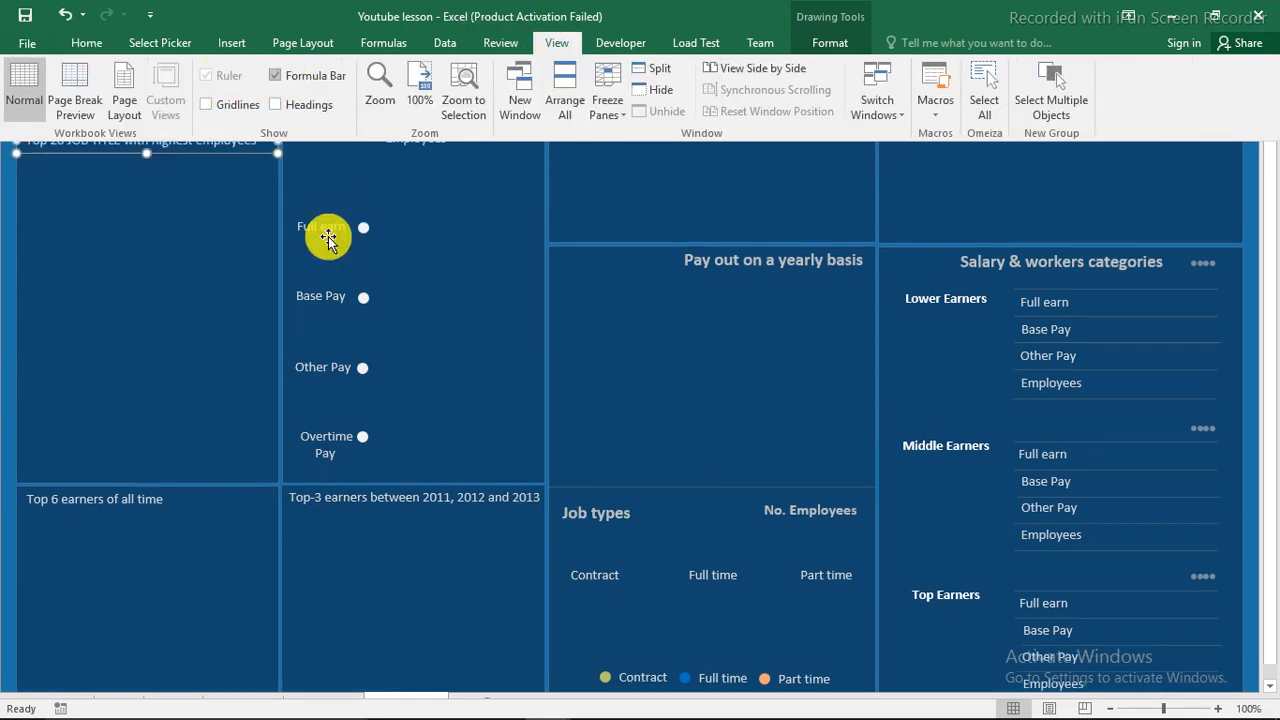
{"action": "left_click", "coordinate": [329, 240]}
{"action": "left_click_drag", "start_coordinate": [299, 41], "coordinate": [252, 38]}
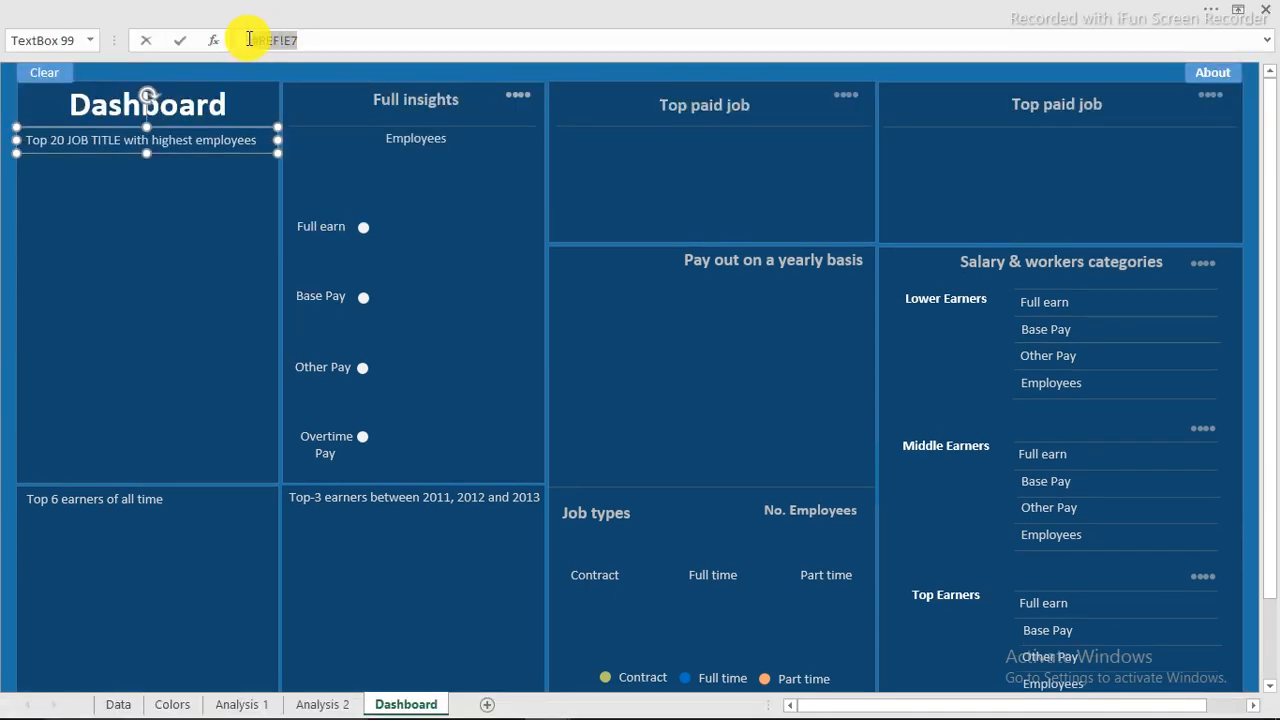
{"action": "left_click", "coordinate": [251, 697]}
{"action": "left_click", "coordinate": [714, 131]}
{"action": "key", "text": "Return"}
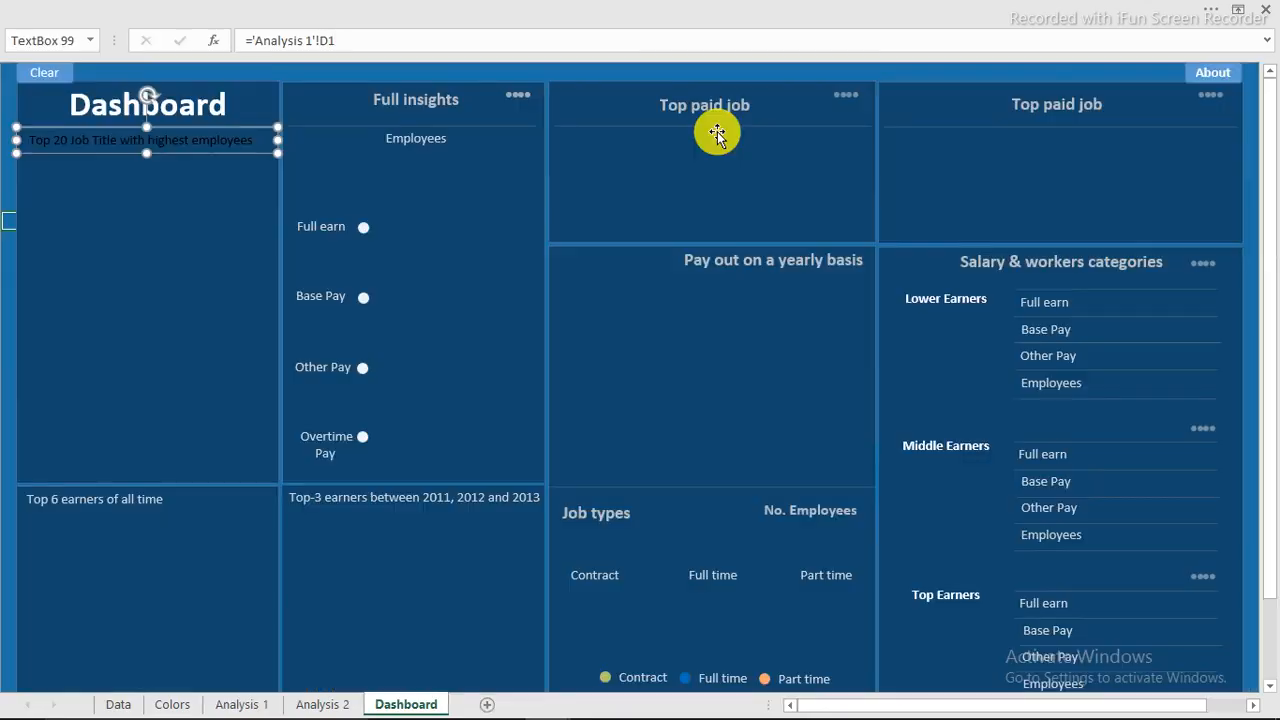
Format Painter the Employees label's style onto the Top 20 heading text box.
{"action": "left_click", "coordinate": [442, 139]}
{"action": "left_click", "coordinate": [240, 17]}
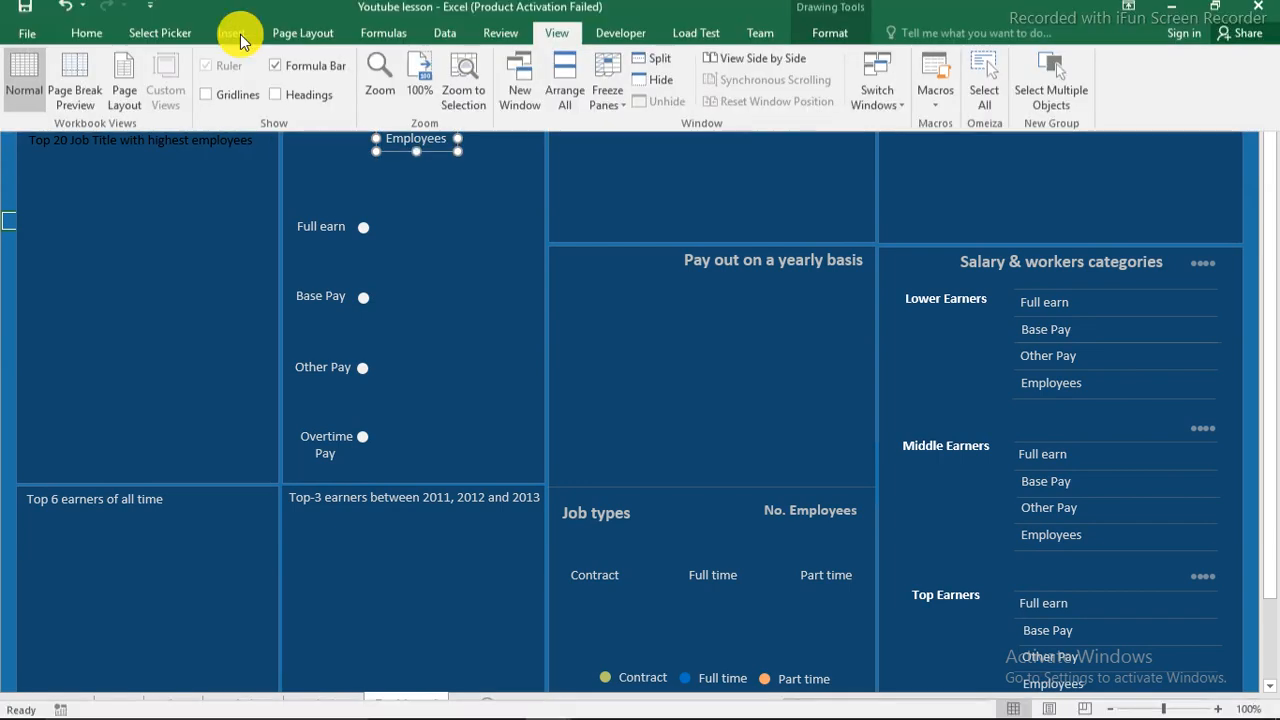
{"action": "left_click", "coordinate": [86, 43]}
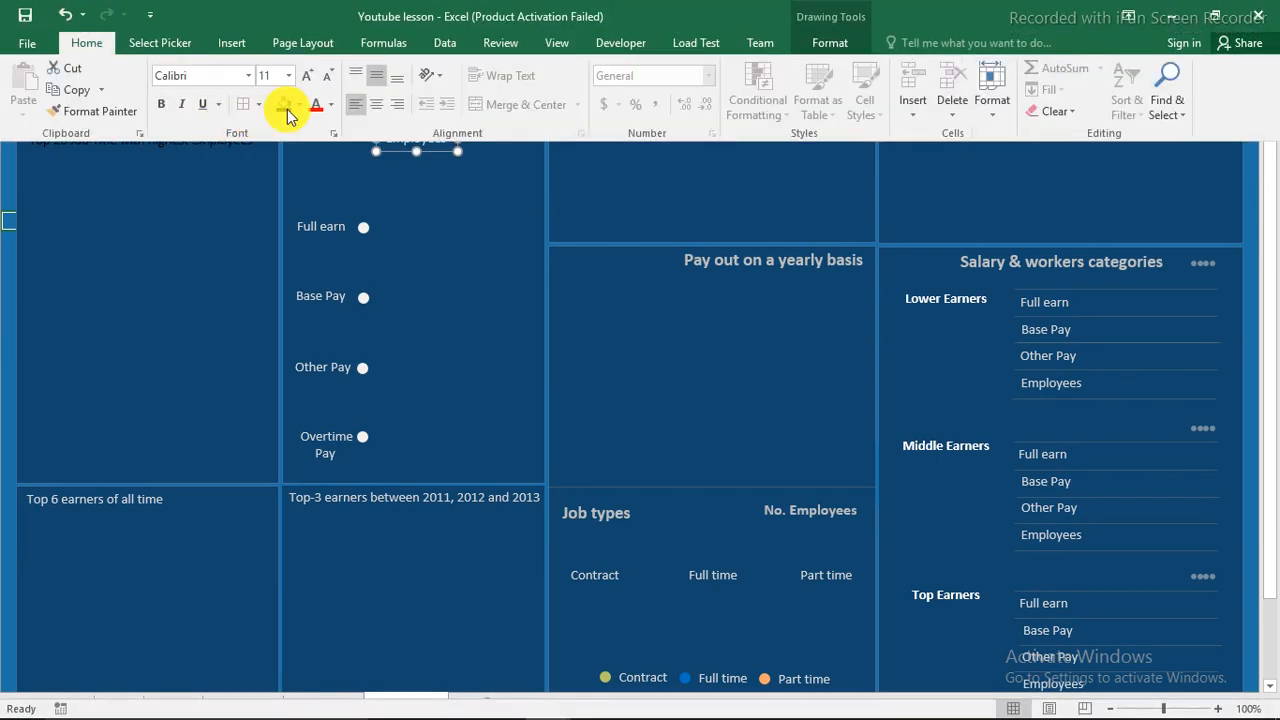
{"action": "left_click", "coordinate": [97, 111]}
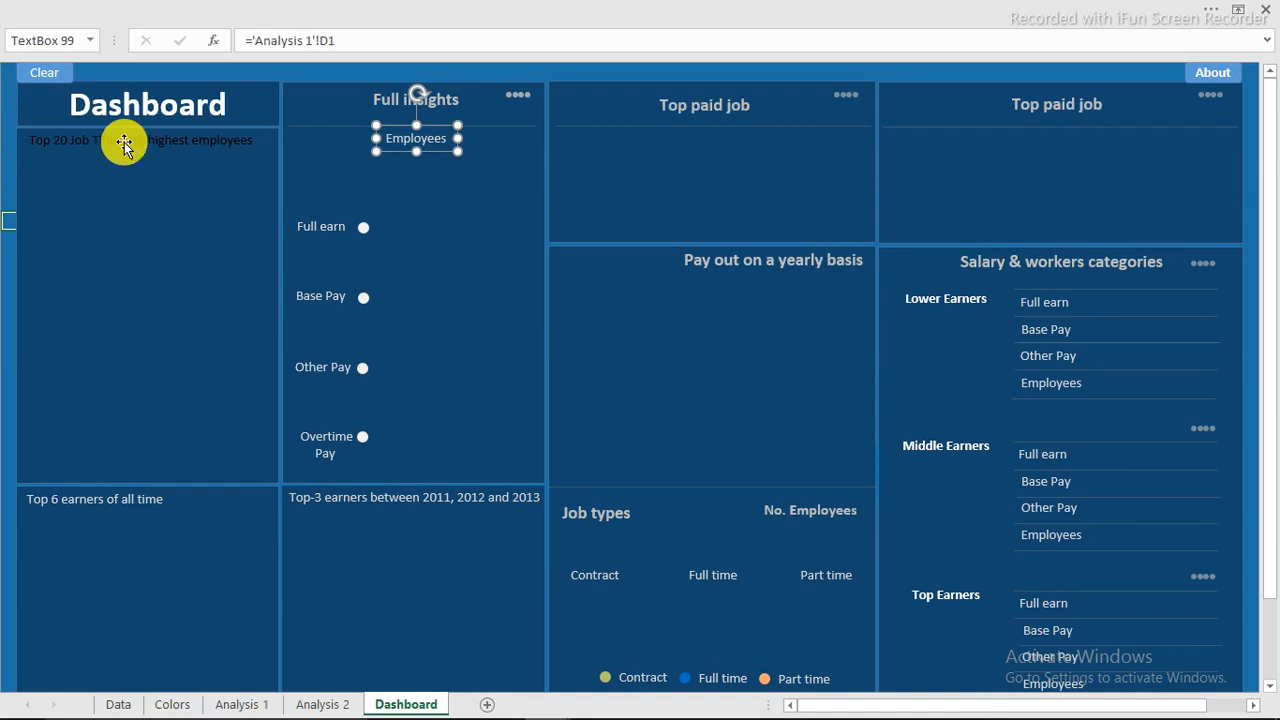
{"action": "left_click", "coordinate": [123, 141]}
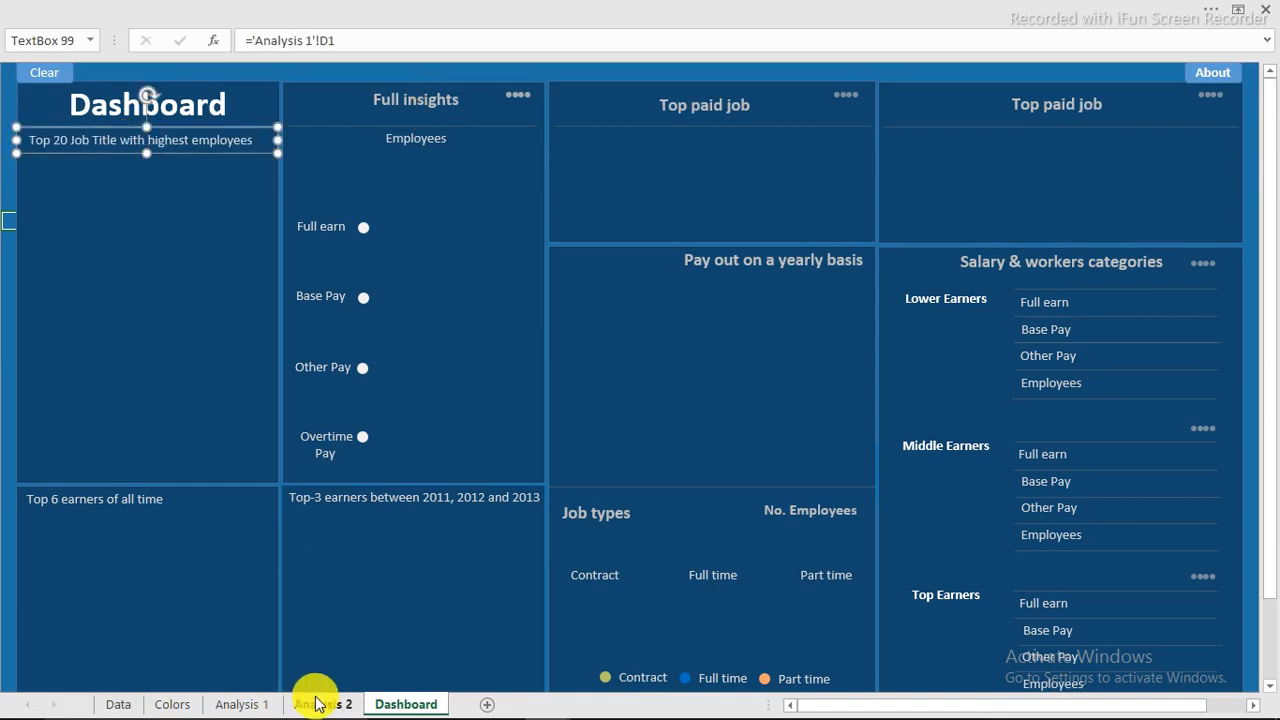
{"action": "left_click", "coordinate": [242, 704]}
Insert a Clustered Bar PivotChart from the job-title count pivot table.
{"action": "left_click", "coordinate": [343, 368]}
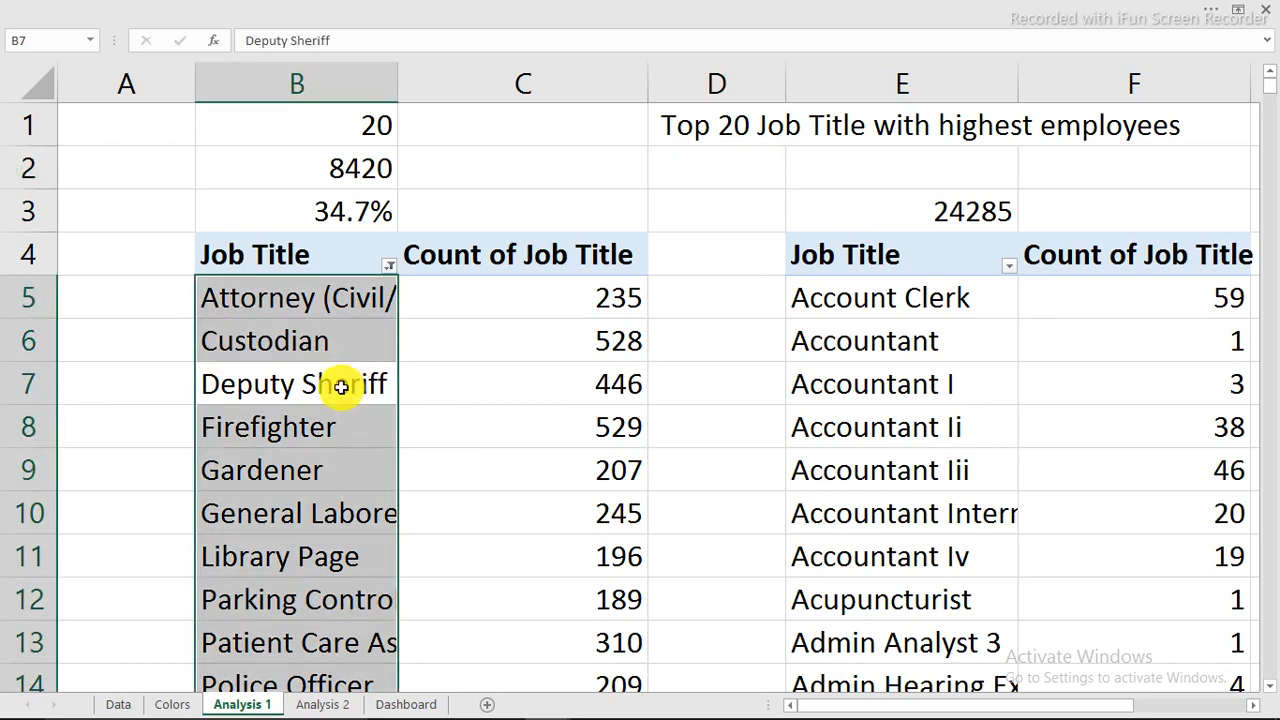
{"action": "left_click", "coordinate": [341, 386]}
{"action": "left_click", "coordinate": [456, 11]}
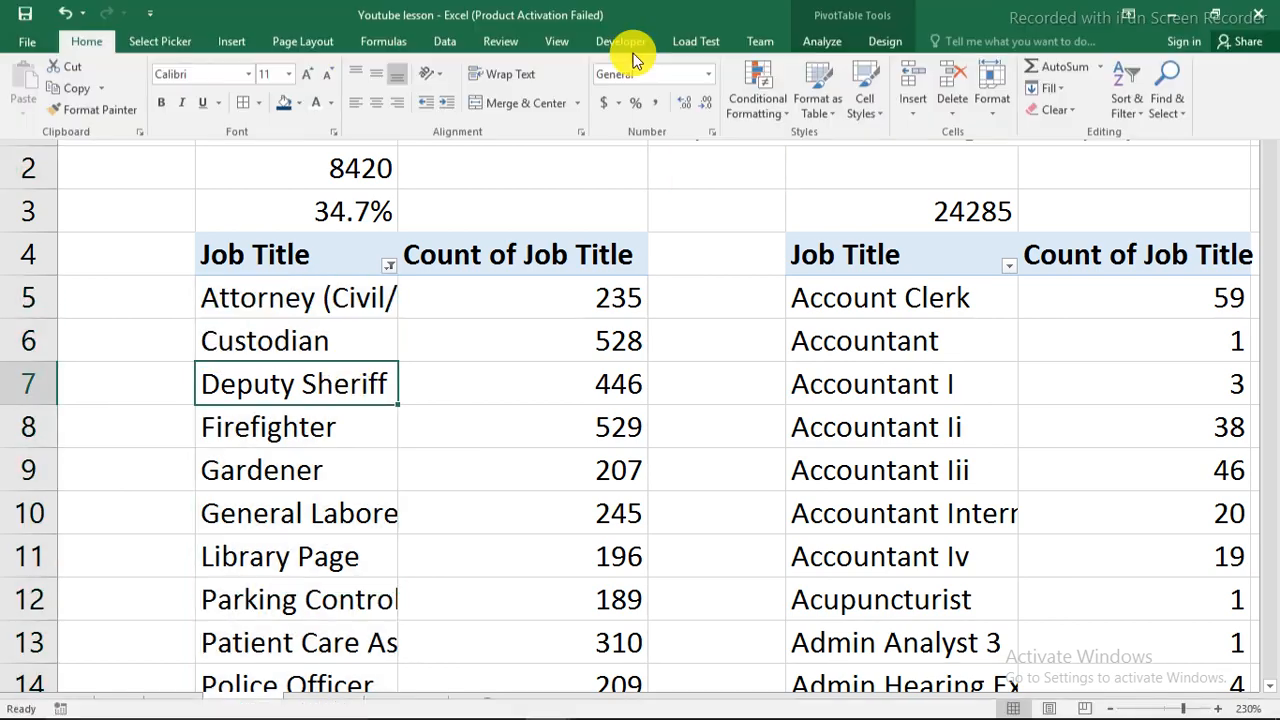
{"action": "left_click", "coordinate": [818, 43]}
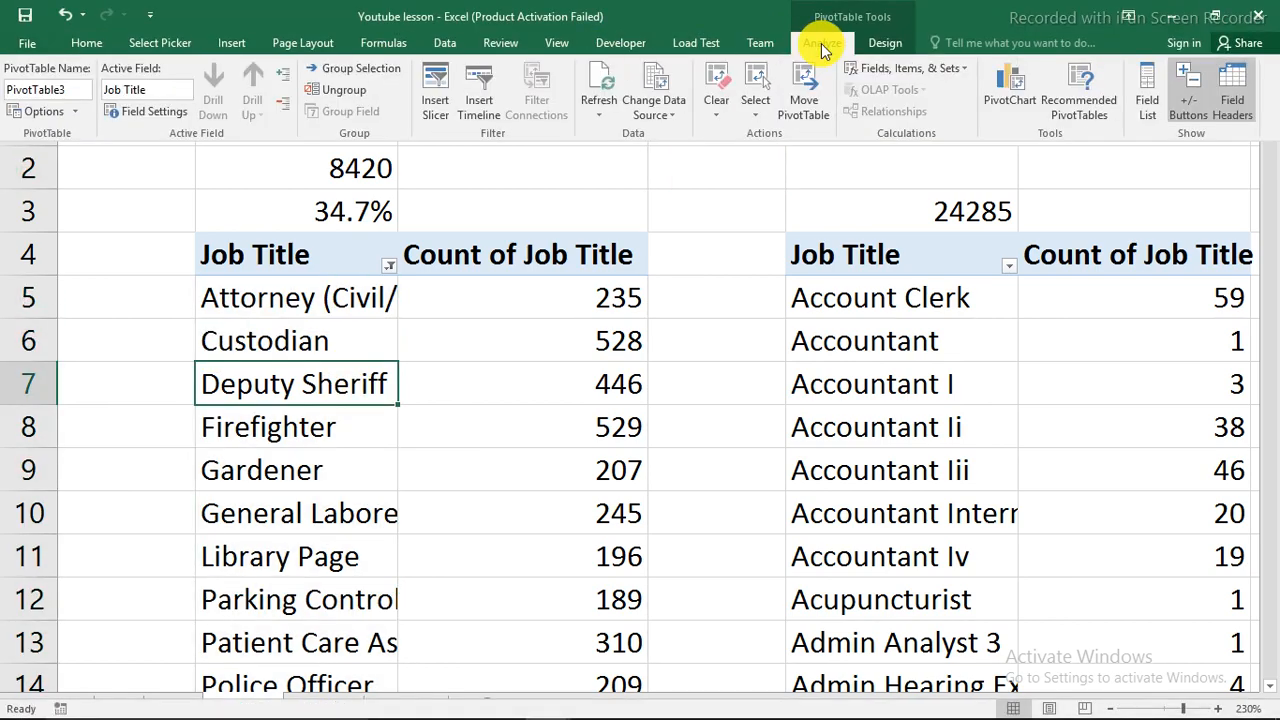
{"action": "left_click", "coordinate": [1015, 90]}
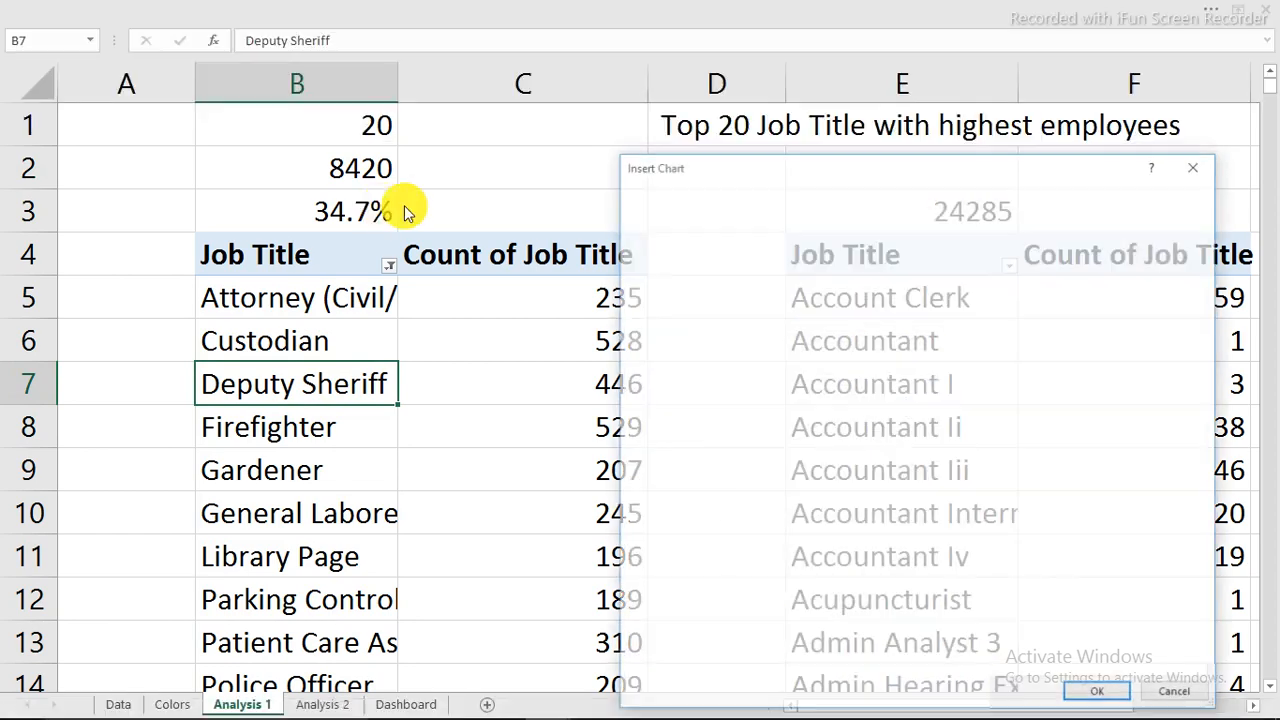
{"action": "left_click", "coordinate": [671, 346]}
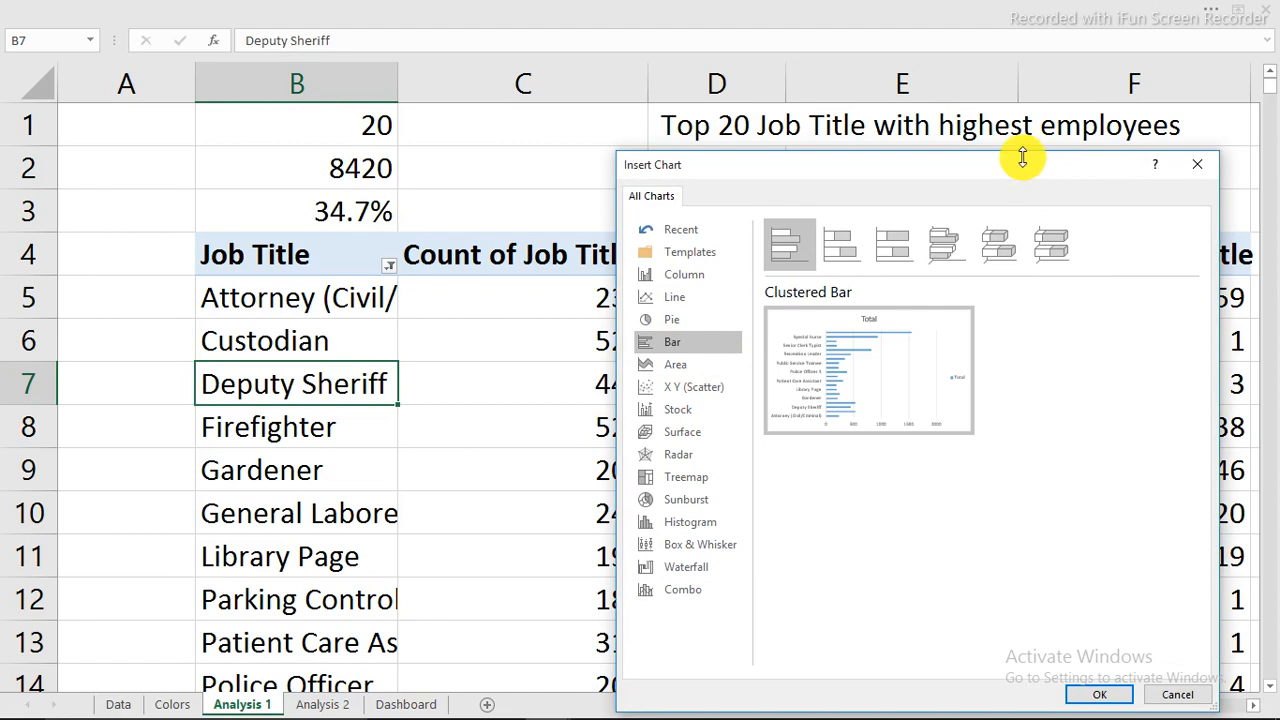
{"action": "left_click_drag", "start_coordinate": [862, 167], "coordinate": [305, 126]}
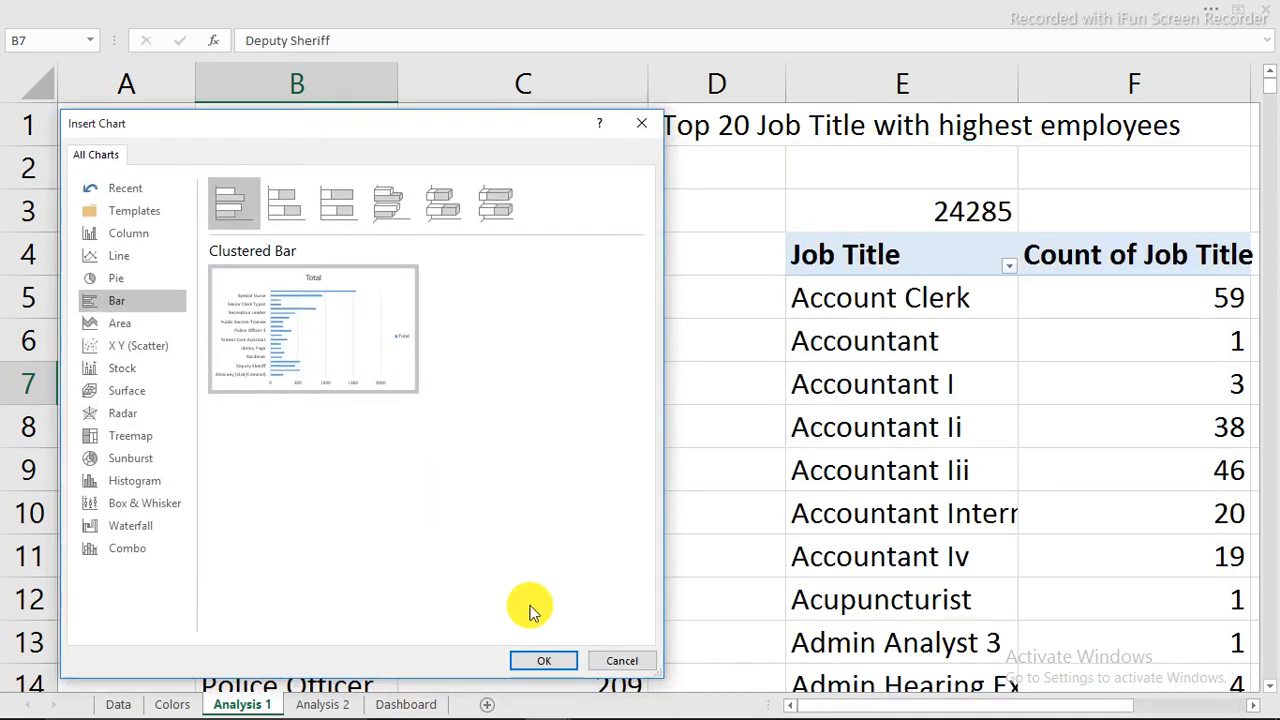
{"action": "left_click", "coordinate": [557, 659]}
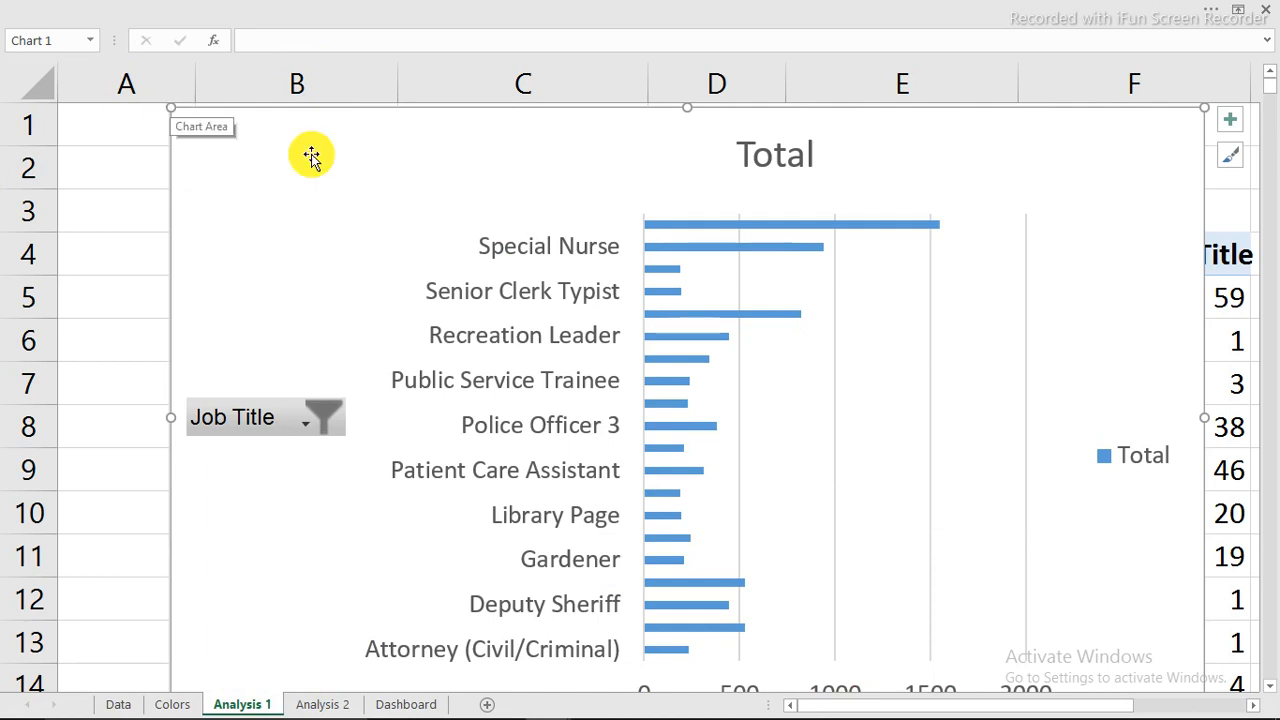
Hide all field buttons on the pivot chart and shrink it to reveal the pivot table.
{"action": "left_click_drag", "start_coordinate": [249, 423], "coordinate": [278, 429]}
{"action": "right_click", "coordinate": [279, 429]}
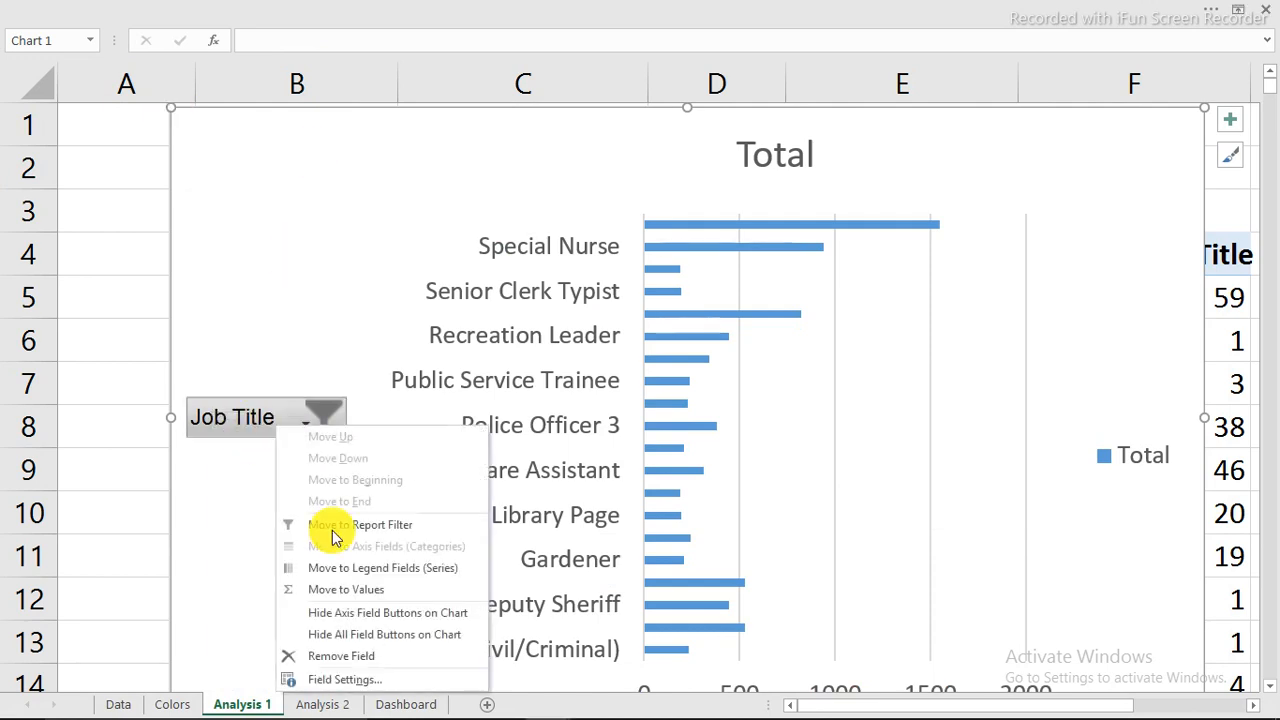
{"action": "left_click", "coordinate": [376, 635]}
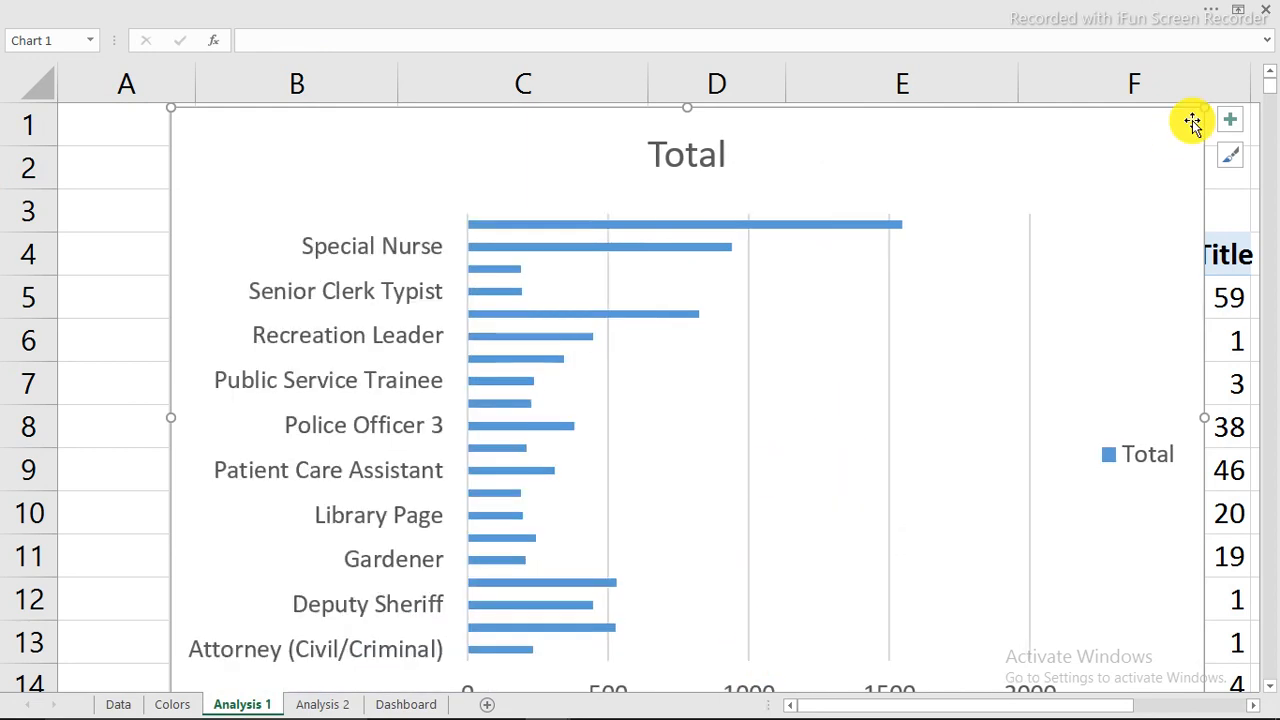
{"action": "left_click_drag", "start_coordinate": [1208, 105], "coordinate": [770, 176]}
Delete the Total chart title and the legend, then cut the chart from Analysis 1.
{"action": "left_click", "coordinate": [478, 212]}
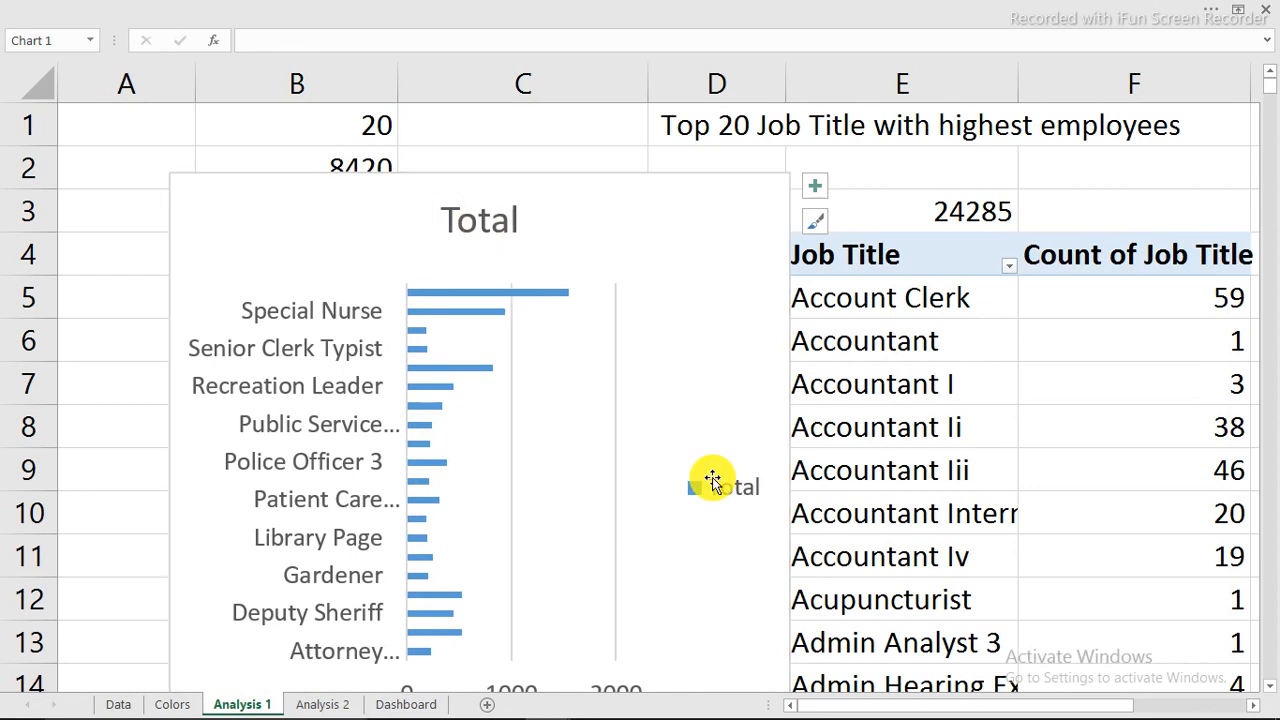
{"action": "key", "text": "Delete"}
{"action": "left_click", "coordinate": [737, 449]}
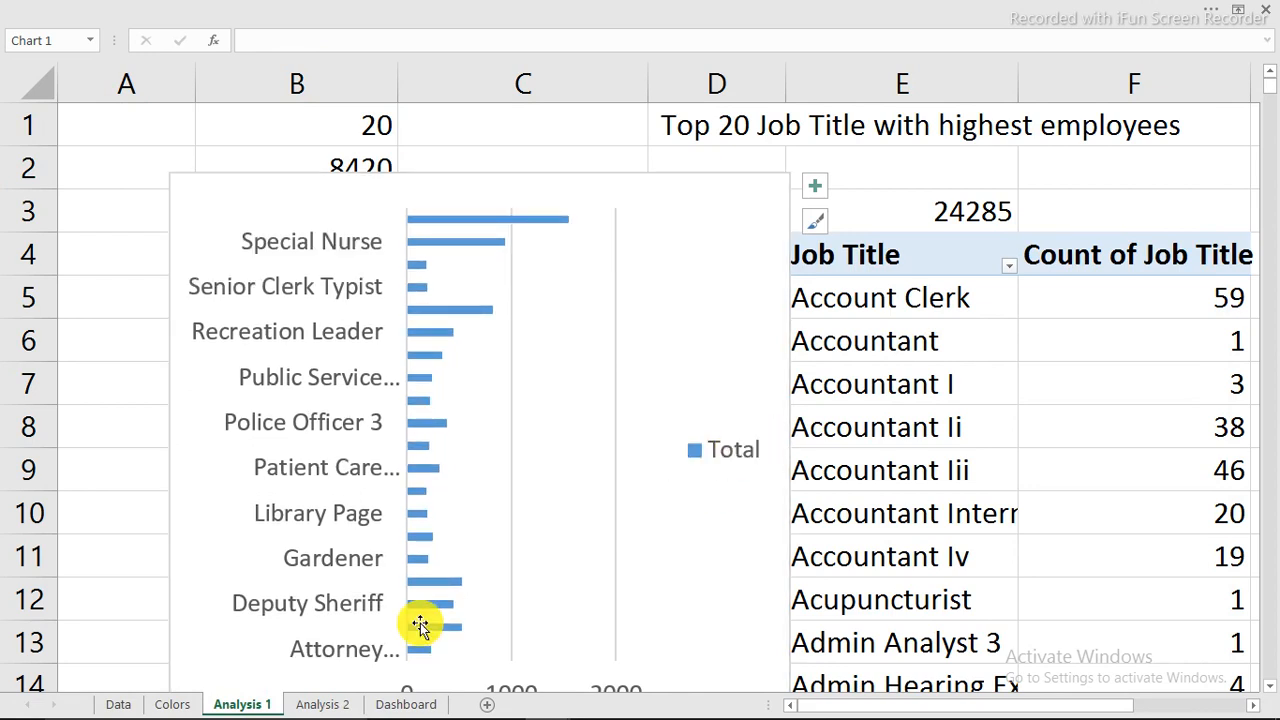
{"action": "key", "text": "Delete"}
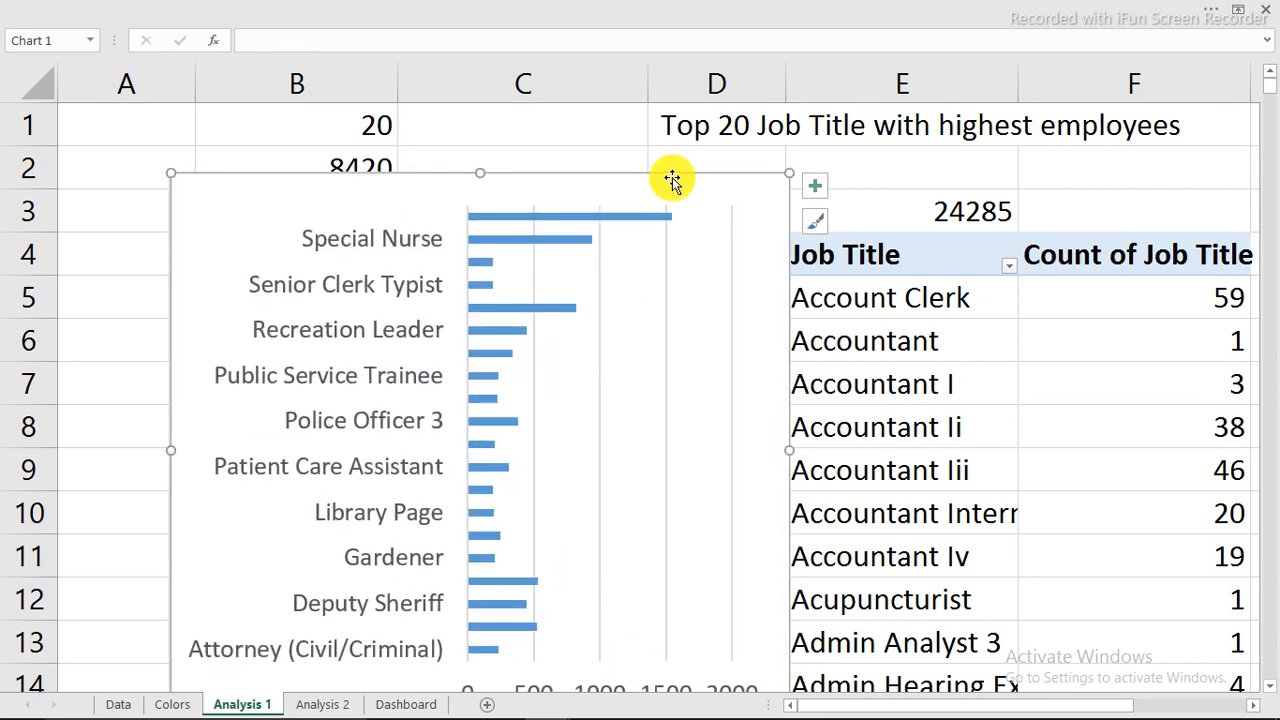
{"action": "left_click_drag", "start_coordinate": [672, 181], "coordinate": [637, 74]}
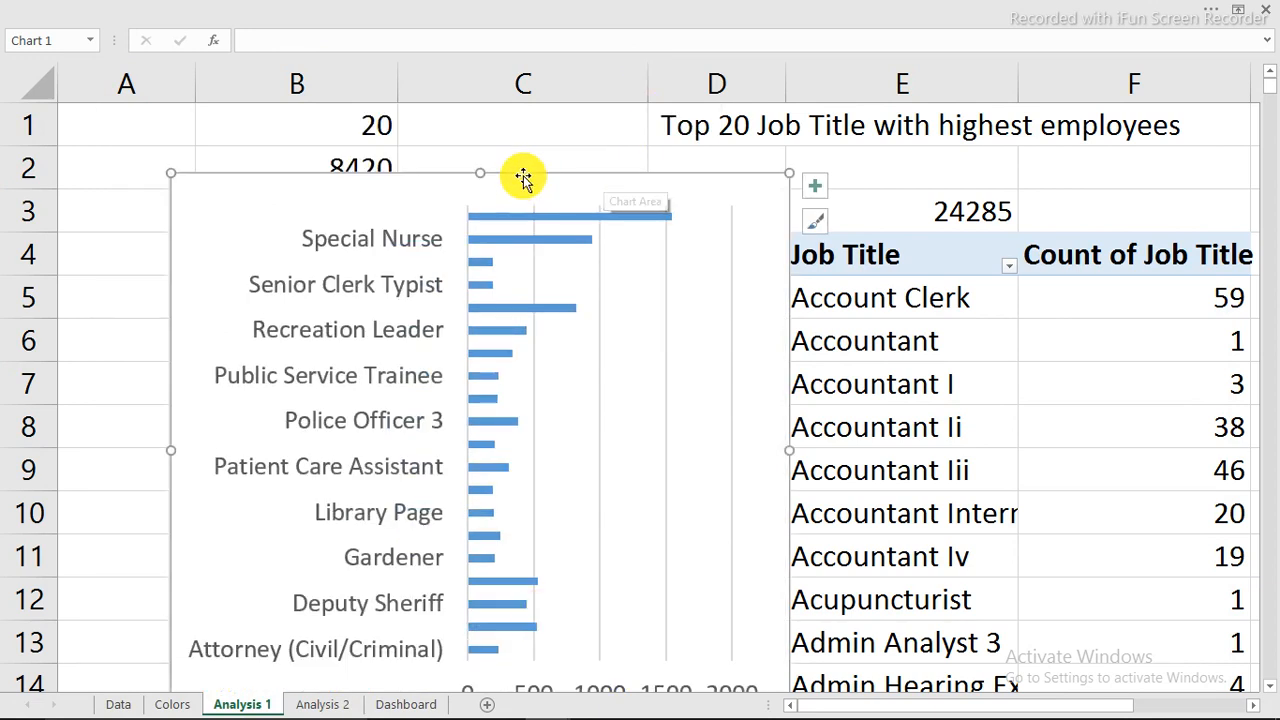
{"action": "key", "text": "Delete"}
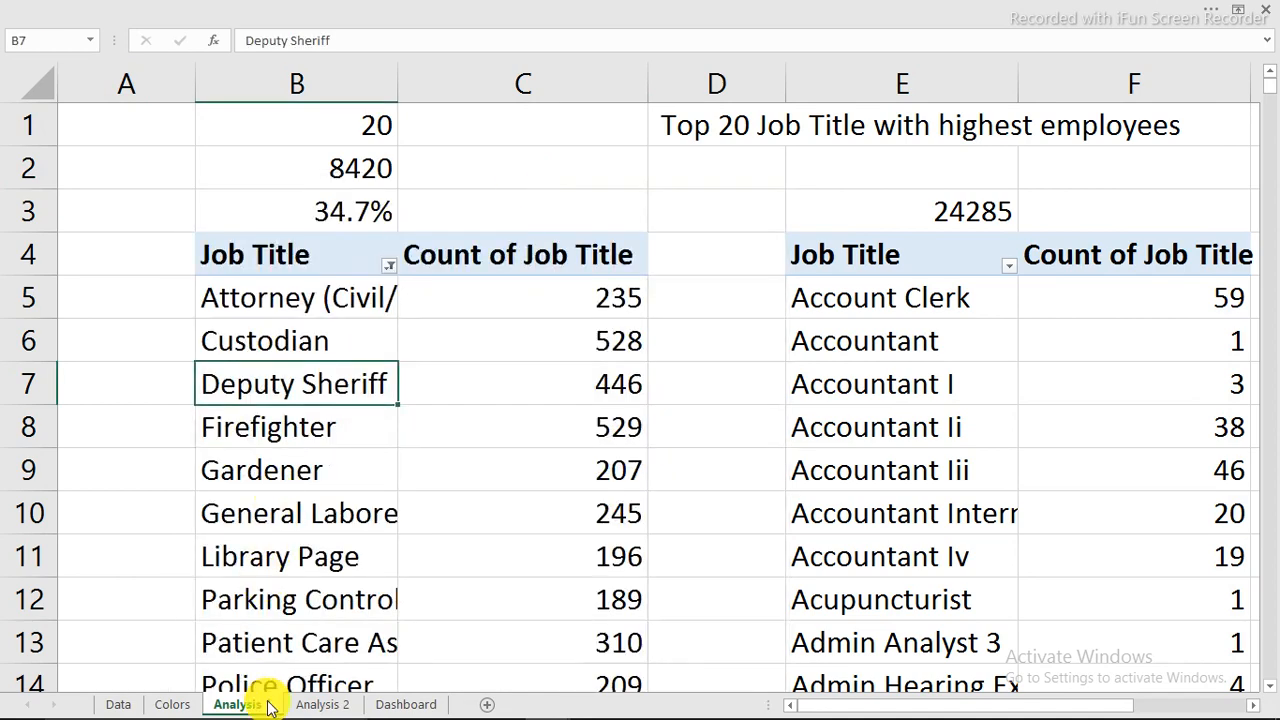
Paste the bar chart onto the Dashboard, make it taller for all 20 titles, and remove the value axis.
{"action": "left_click", "coordinate": [385, 705]}
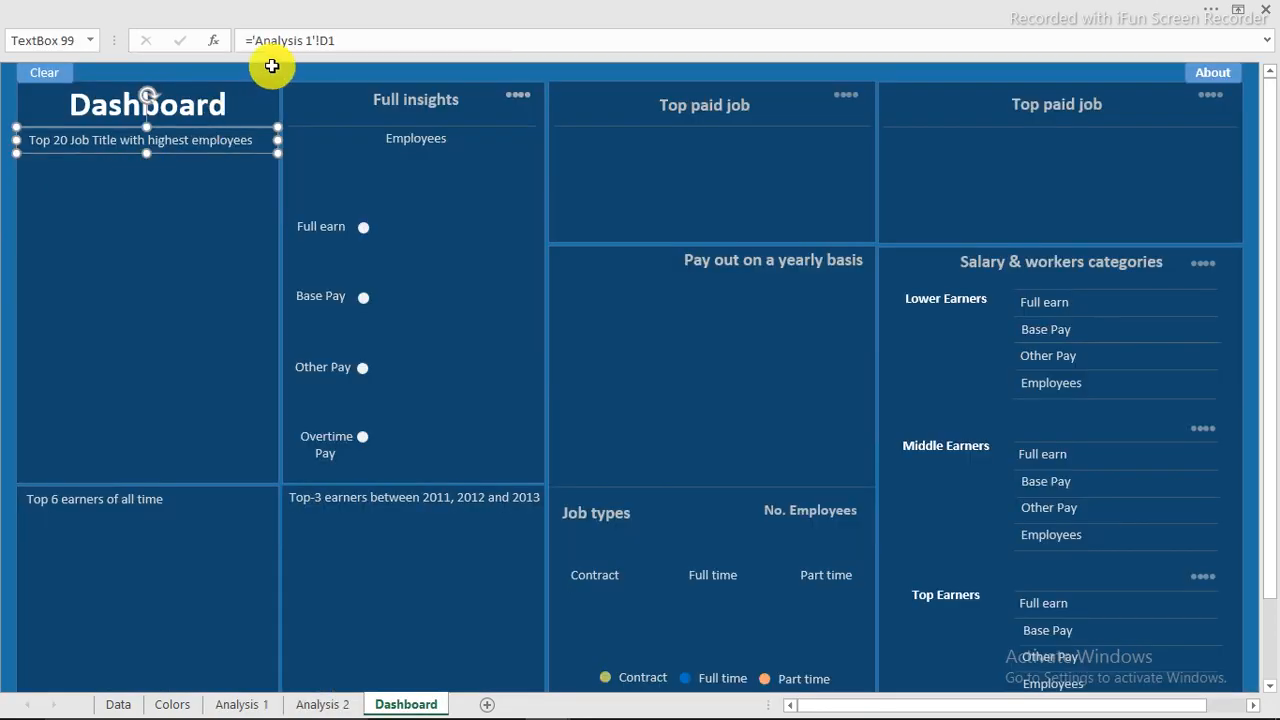
{"action": "left_click", "coordinate": [272, 68]}
{"action": "key", "text": "ctrl+v"}
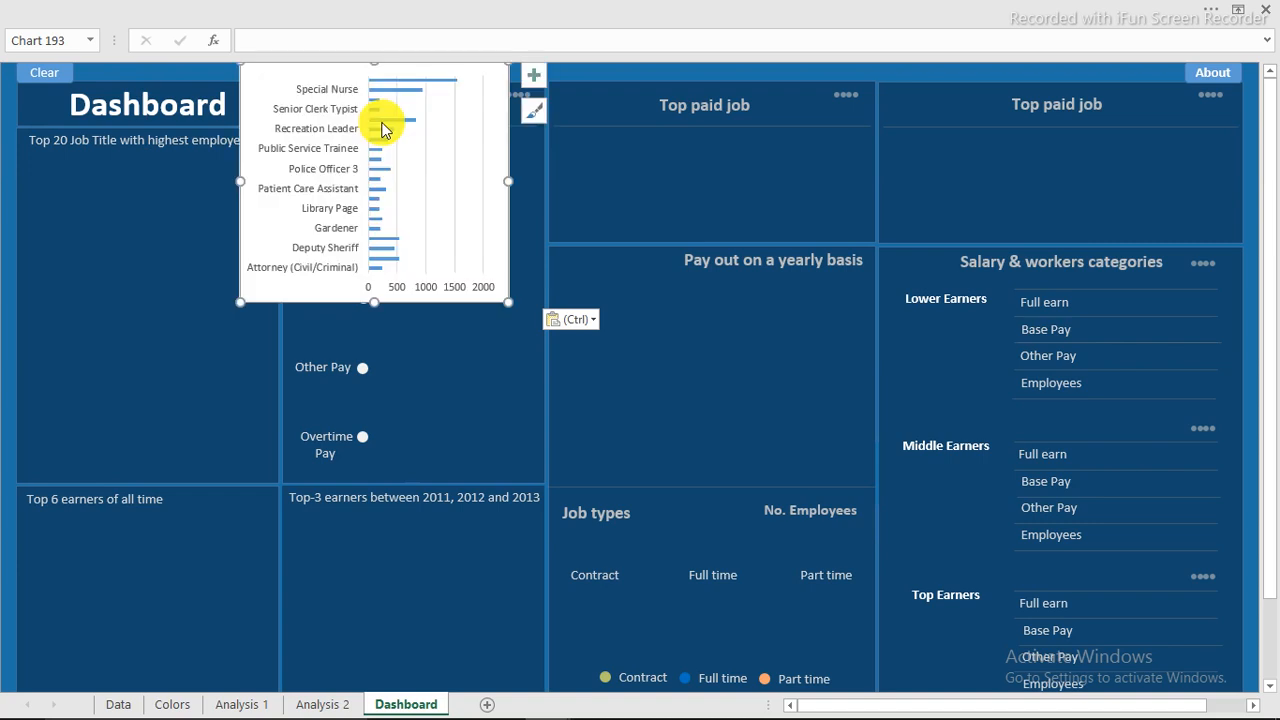
{"action": "left_click_drag", "start_coordinate": [378, 300], "coordinate": [366, 435]}
{"action": "left_click", "coordinate": [419, 414]}
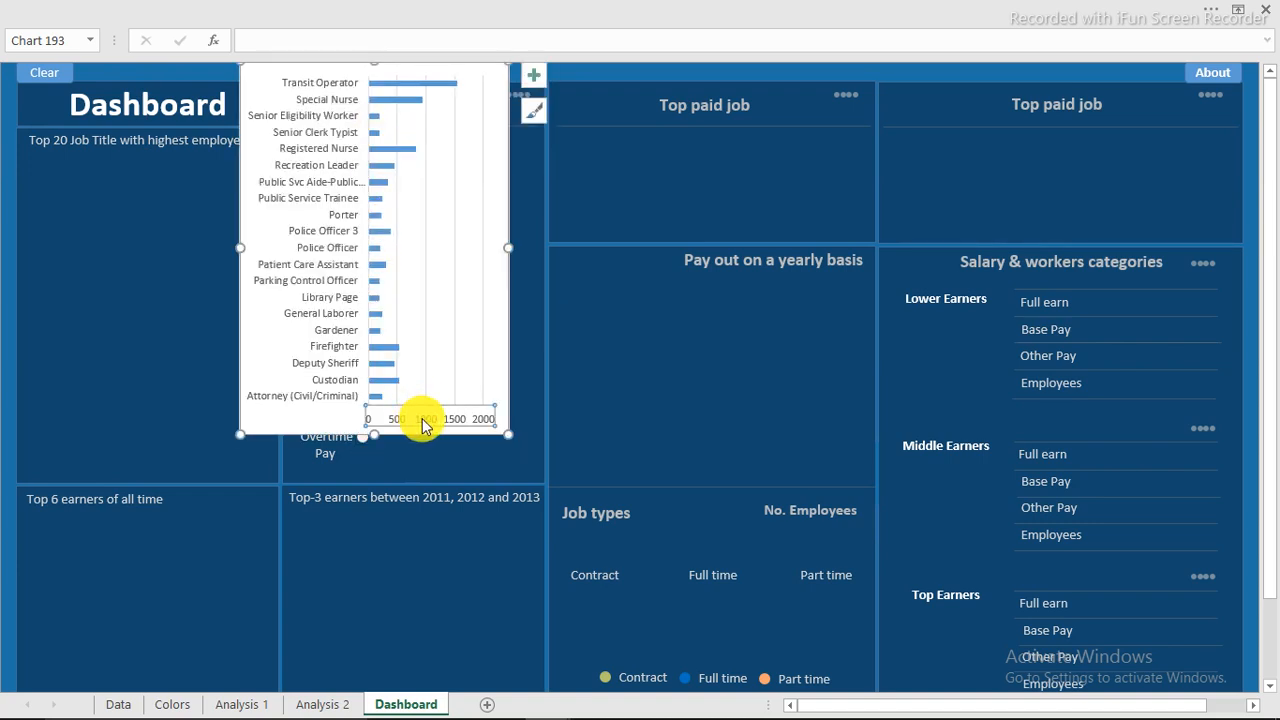
{"action": "key", "text": "Delete"}
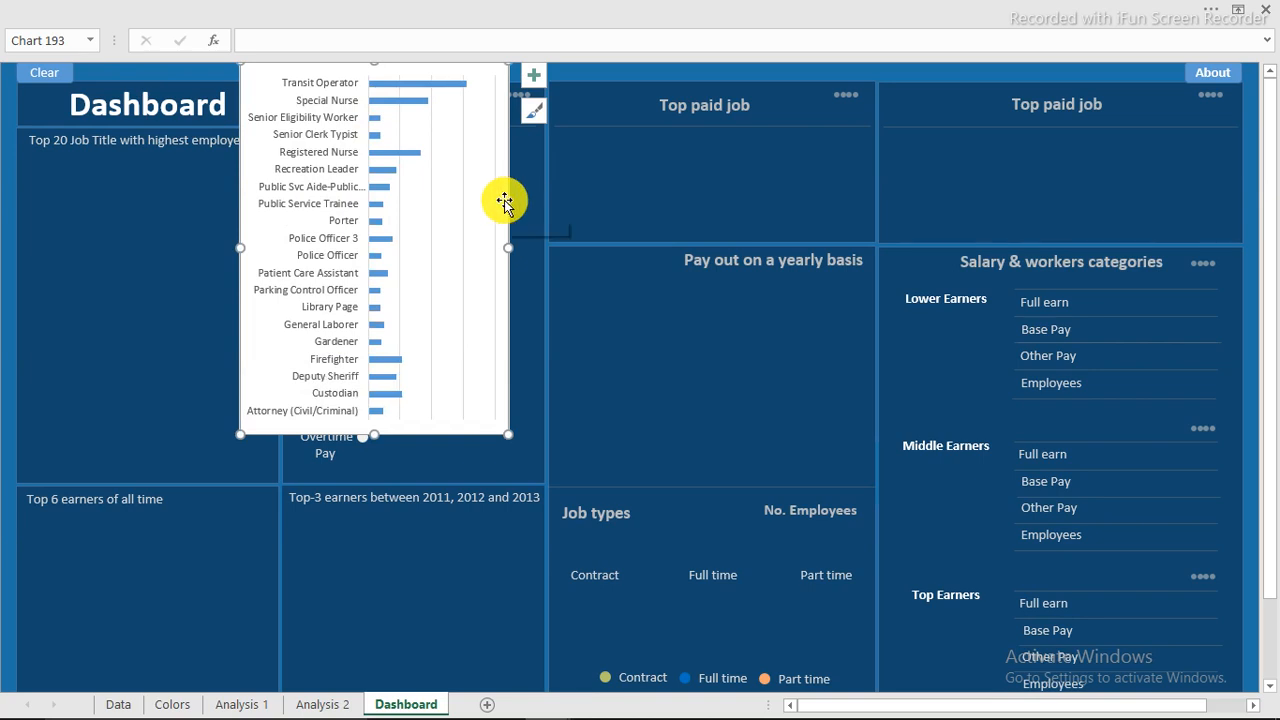
Move and resize the chart into the Top 20 Job Title panel below the title.
{"action": "left_click_drag", "start_coordinate": [504, 202], "coordinate": [287, 241]}
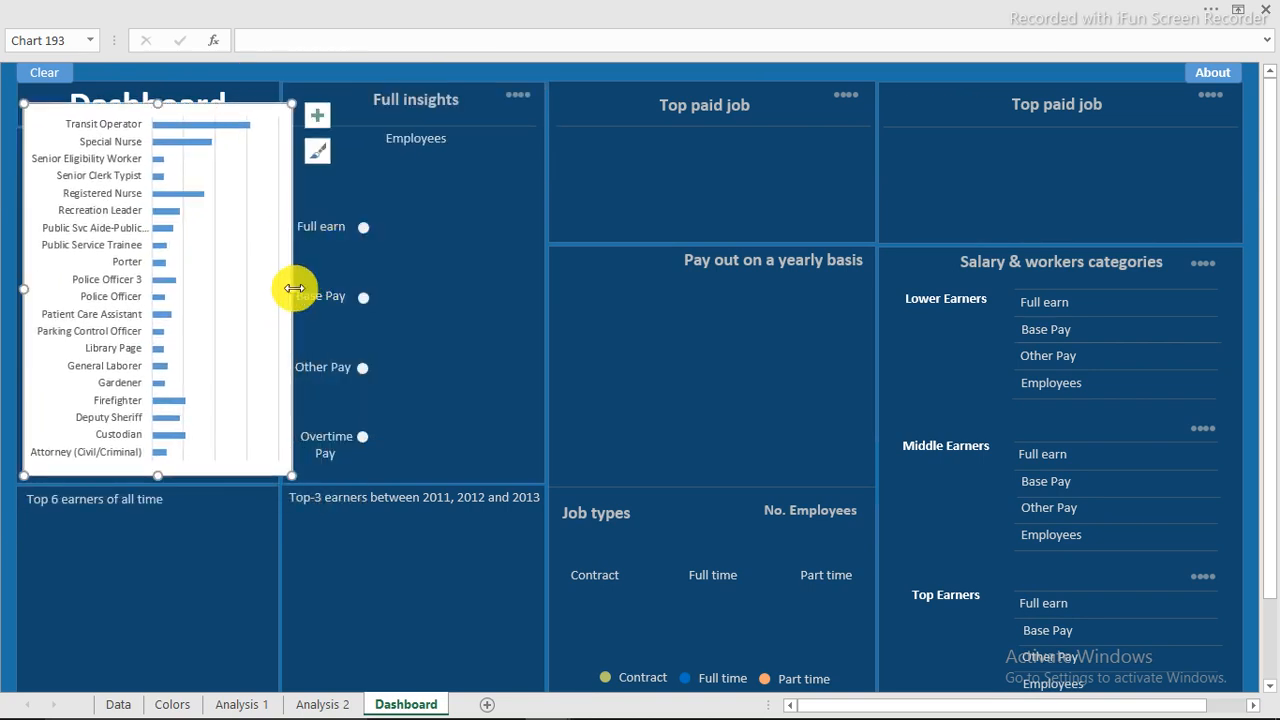
{"action": "left_click_drag", "start_coordinate": [276, 295], "coordinate": [274, 294]}
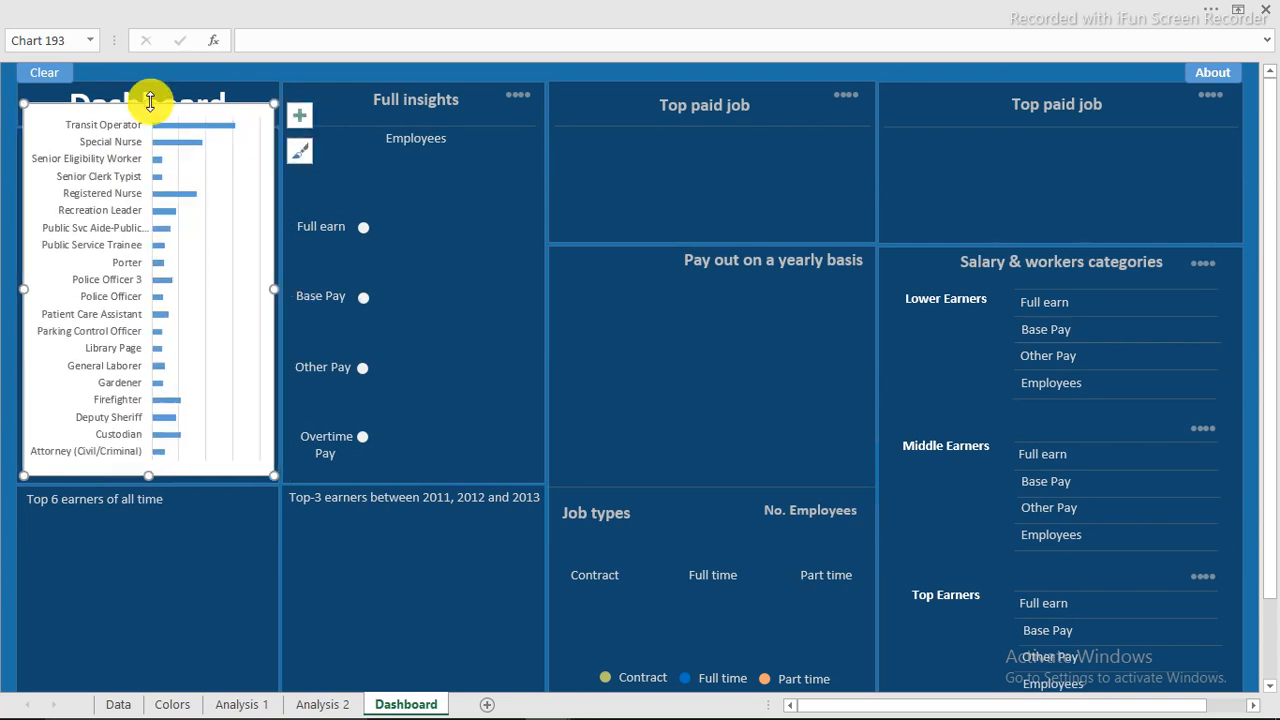
{"action": "left_click_drag", "start_coordinate": [147, 104], "coordinate": [148, 151]}
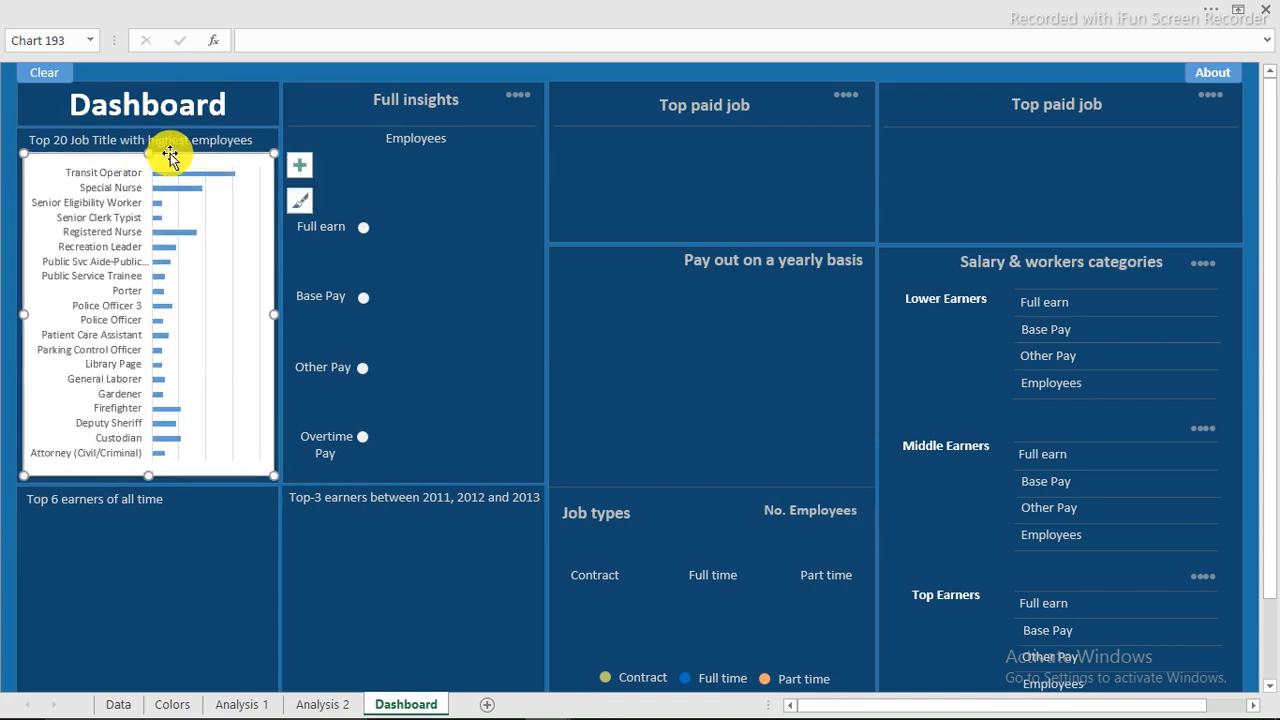
{"action": "double_click", "coordinate": [170, 157]}
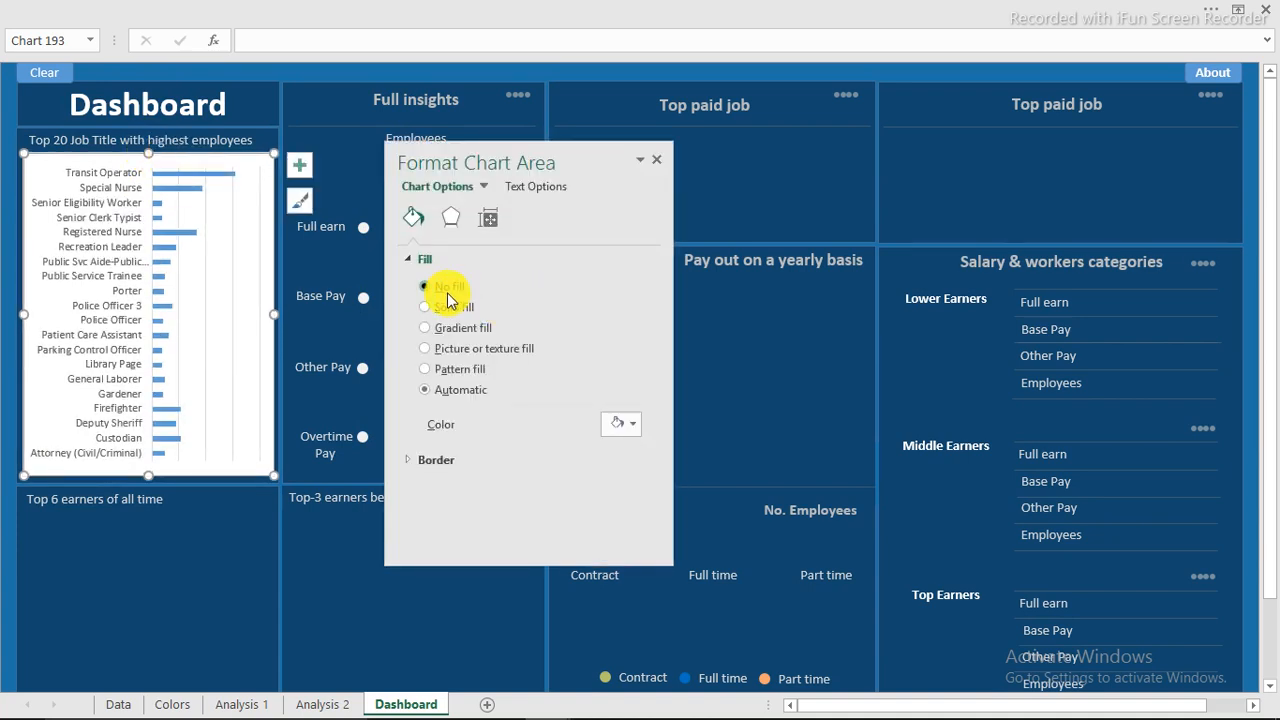
Remove the chart border and make the job-title axis labels light grey and bold.
{"action": "left_click", "coordinate": [422, 424]}
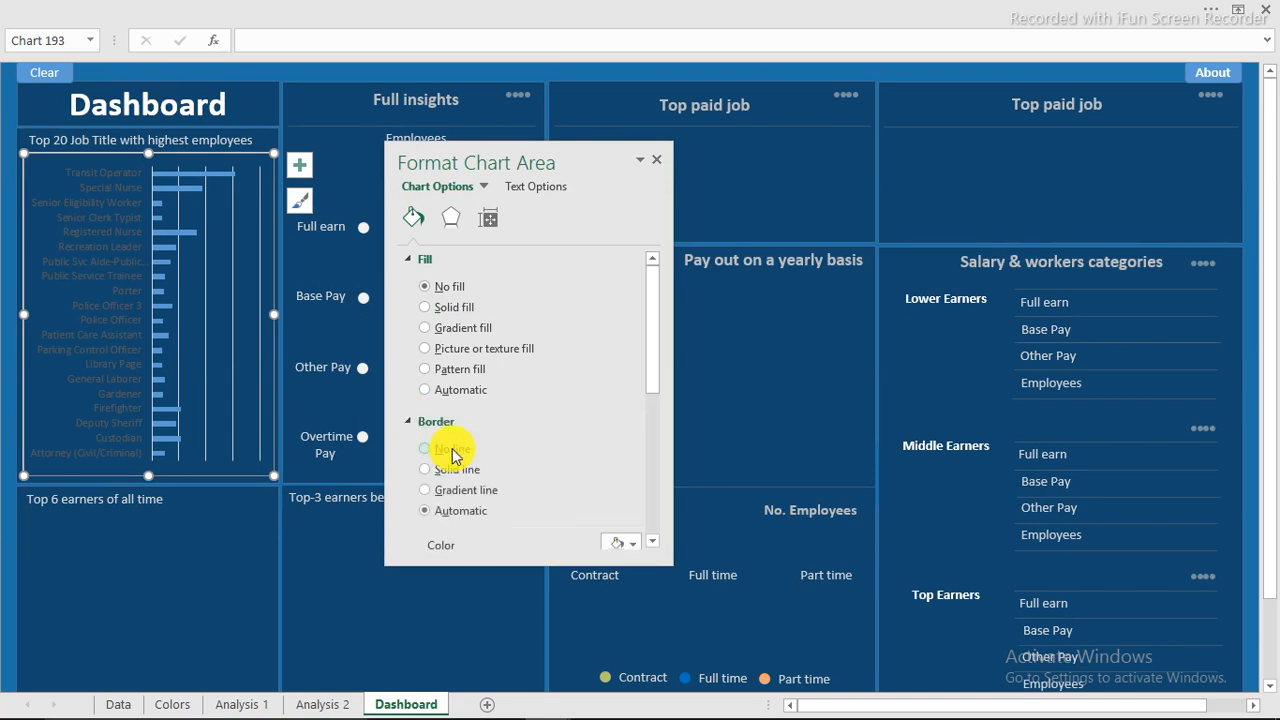
{"action": "left_click", "coordinate": [433, 452]}
{"action": "left_click", "coordinate": [115, 248]}
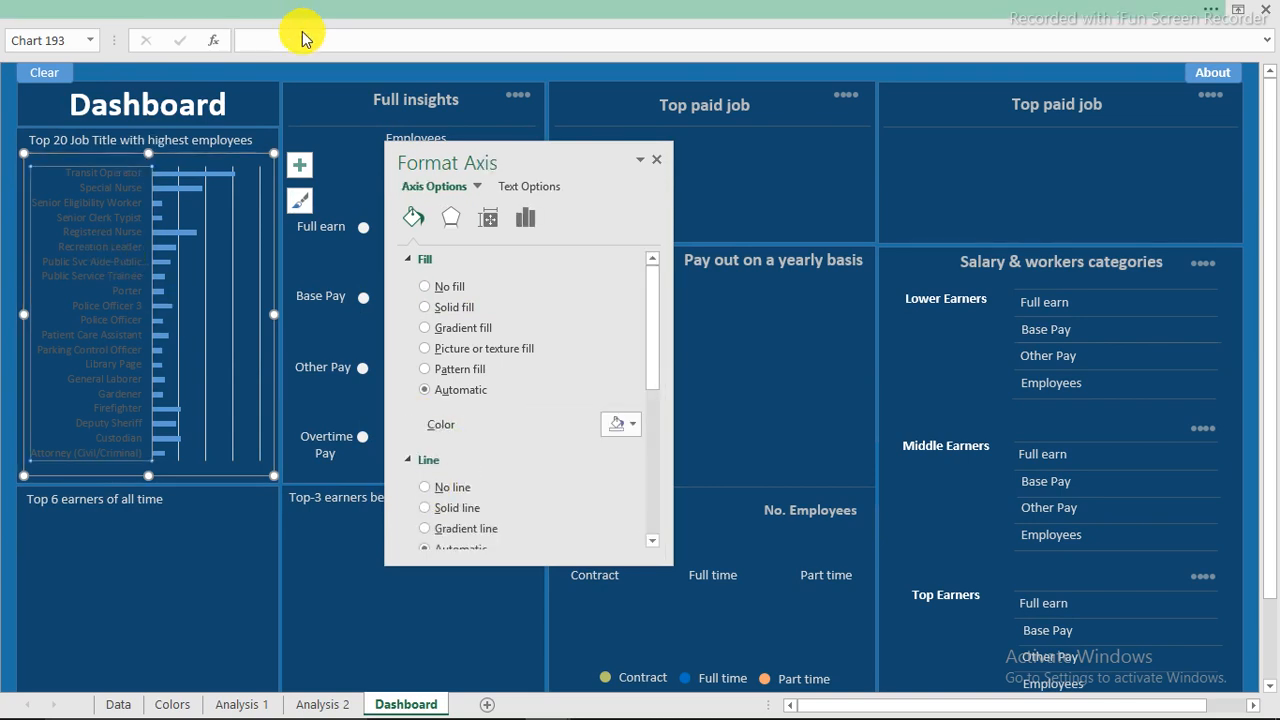
{"action": "left_click", "coordinate": [303, 14]}
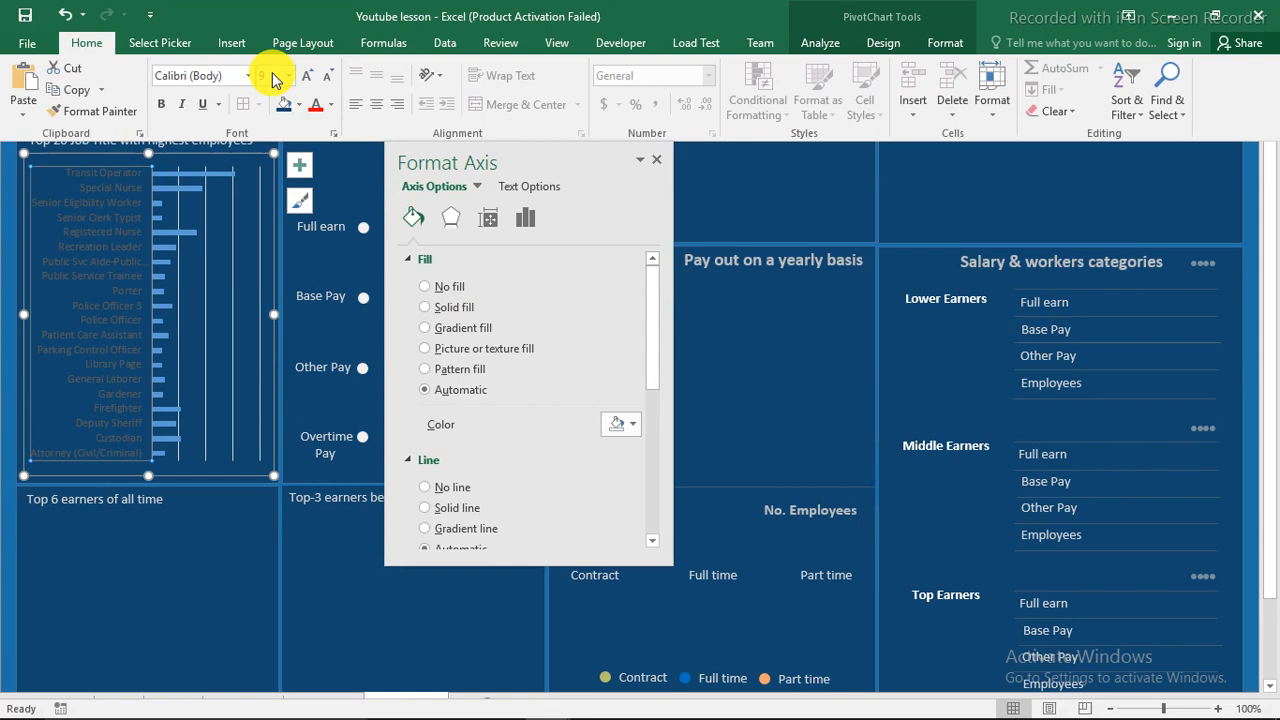
{"action": "left_click", "coordinate": [331, 106]}
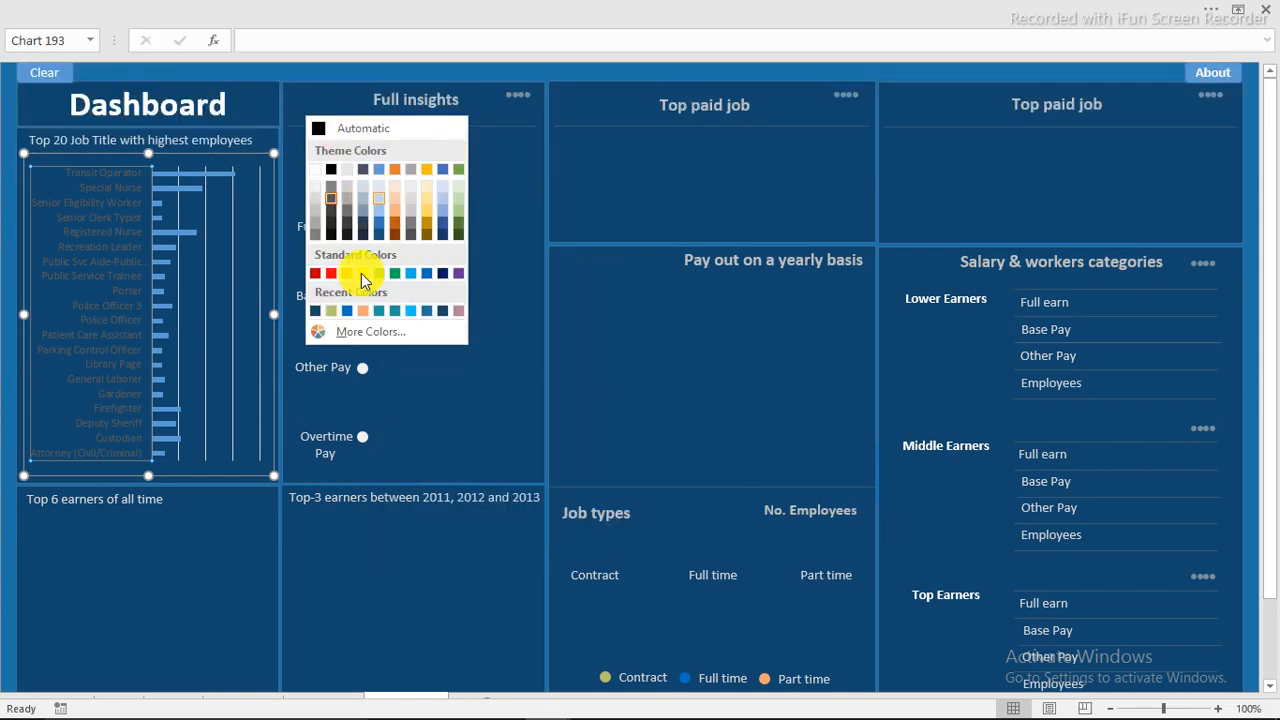
{"action": "left_click", "coordinate": [316, 211]}
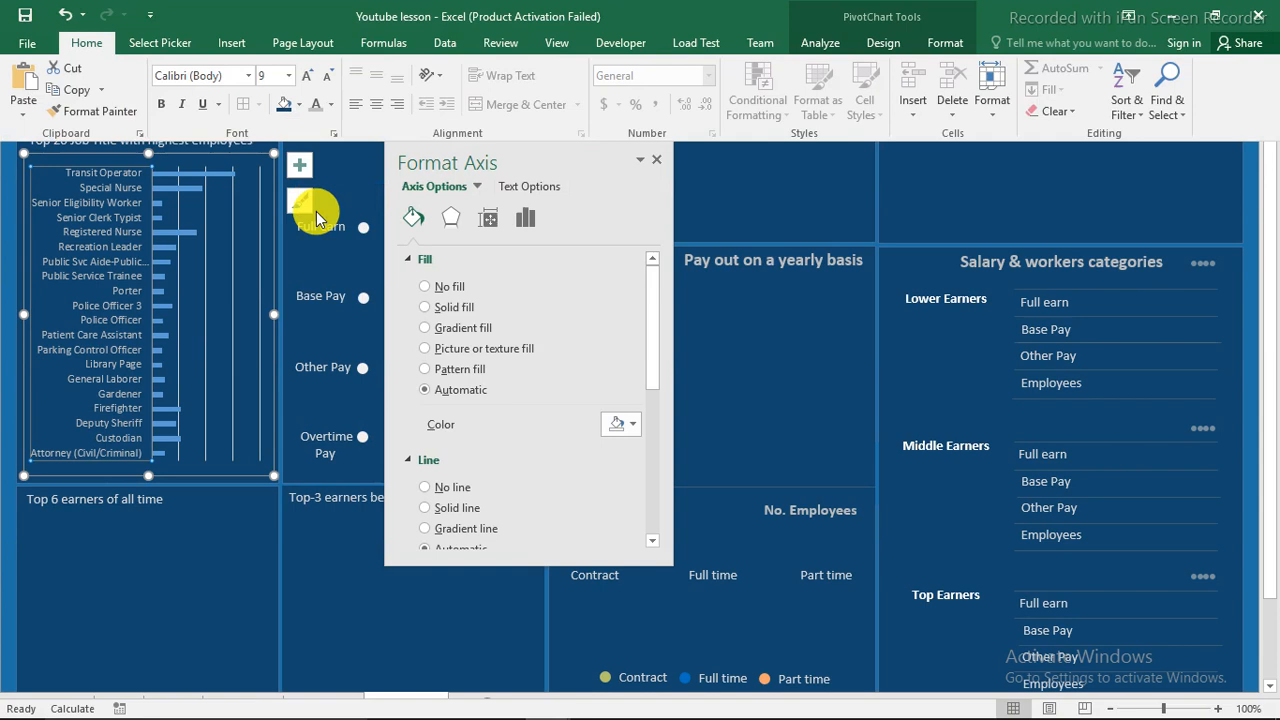
{"action": "left_click", "coordinate": [157, 108]}
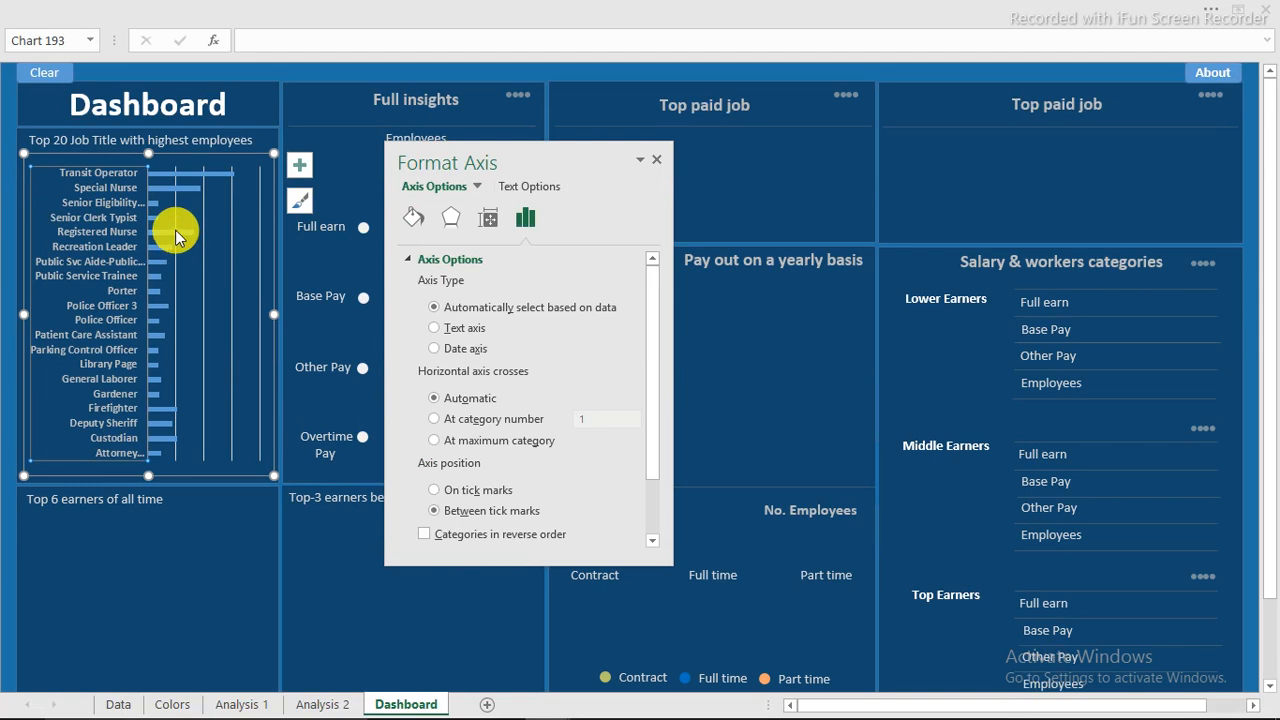
{"action": "left_click", "coordinate": [176, 236]}
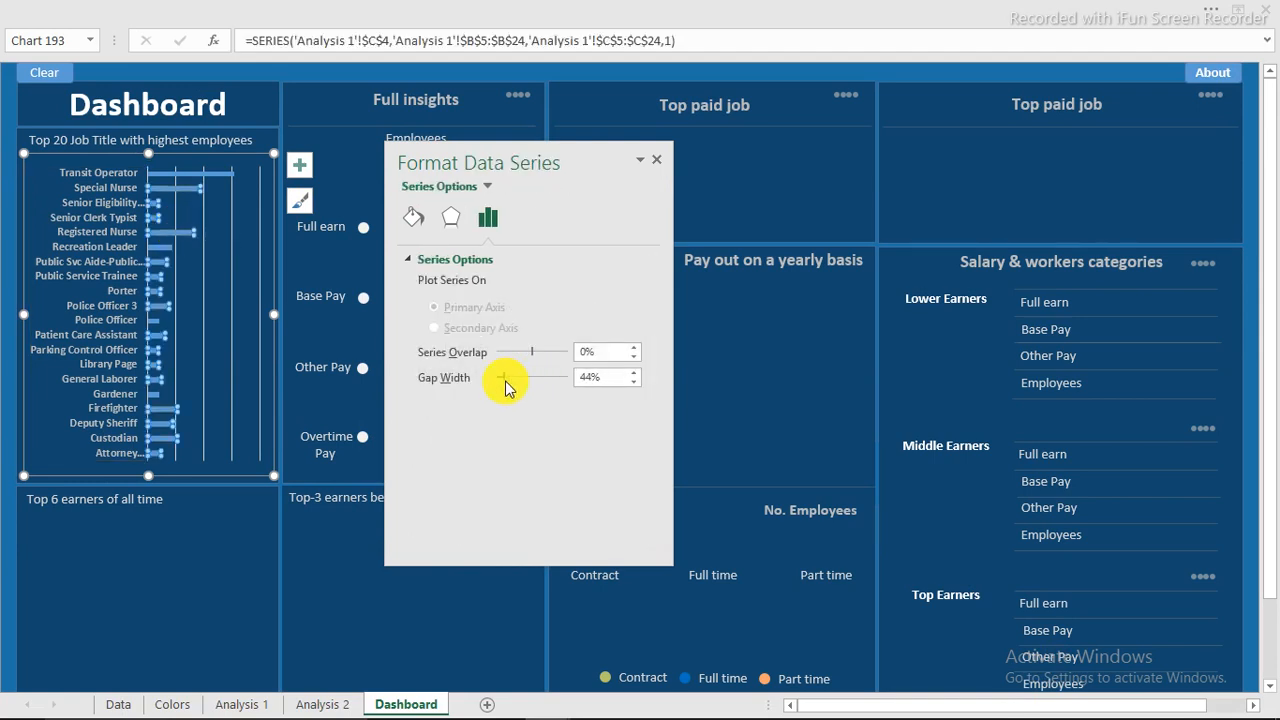
Fill the chart's bars with solid blue.
{"action": "left_click", "coordinate": [414, 218]}
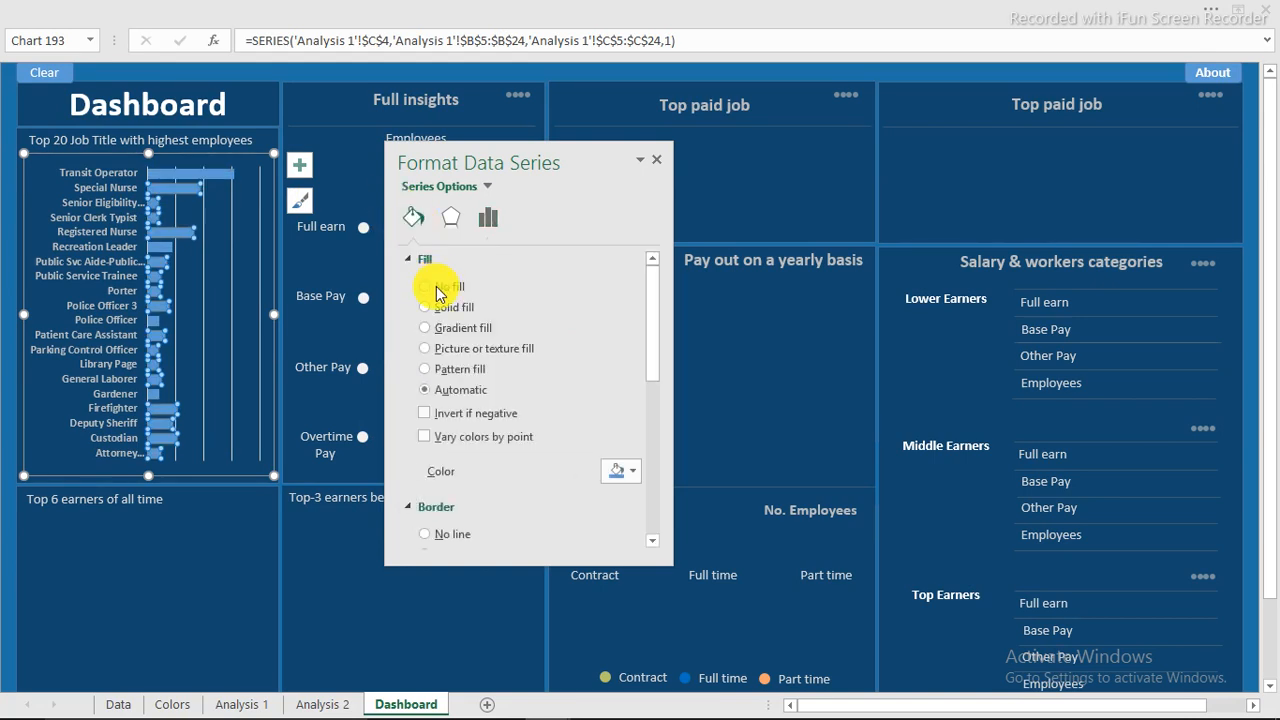
{"action": "left_click", "coordinate": [633, 470]}
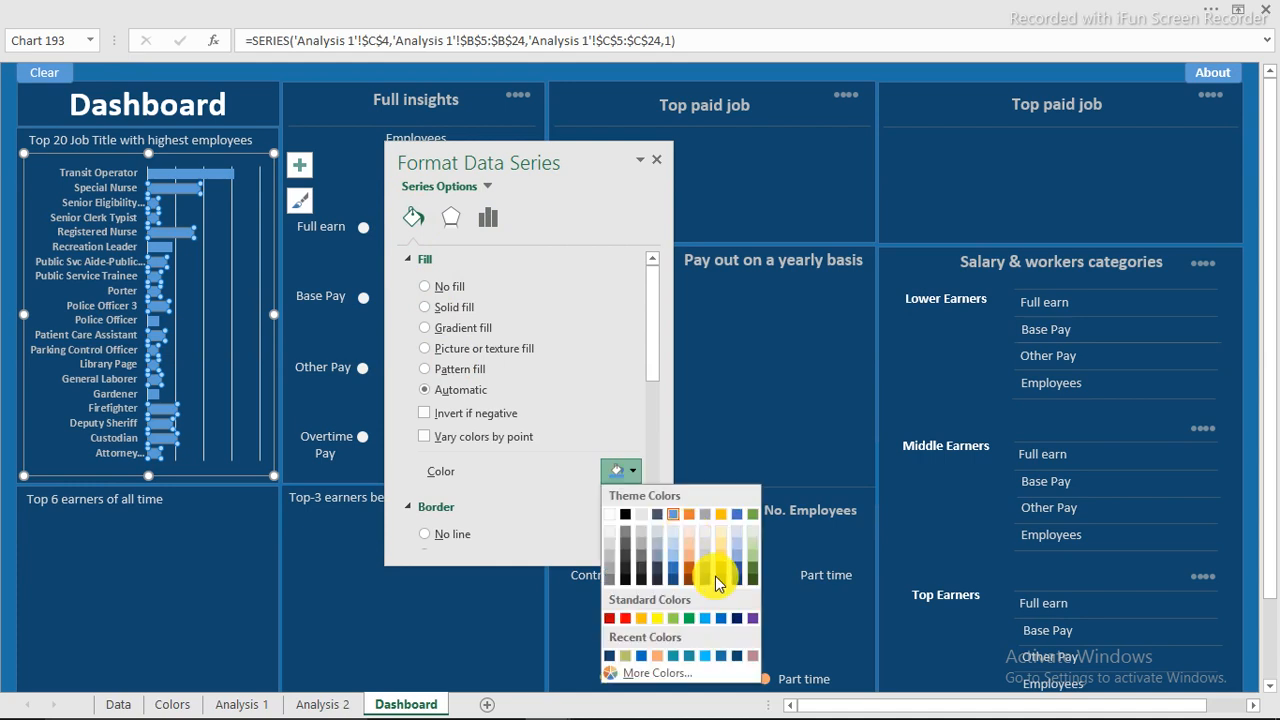
{"action": "left_click", "coordinate": [722, 619]}
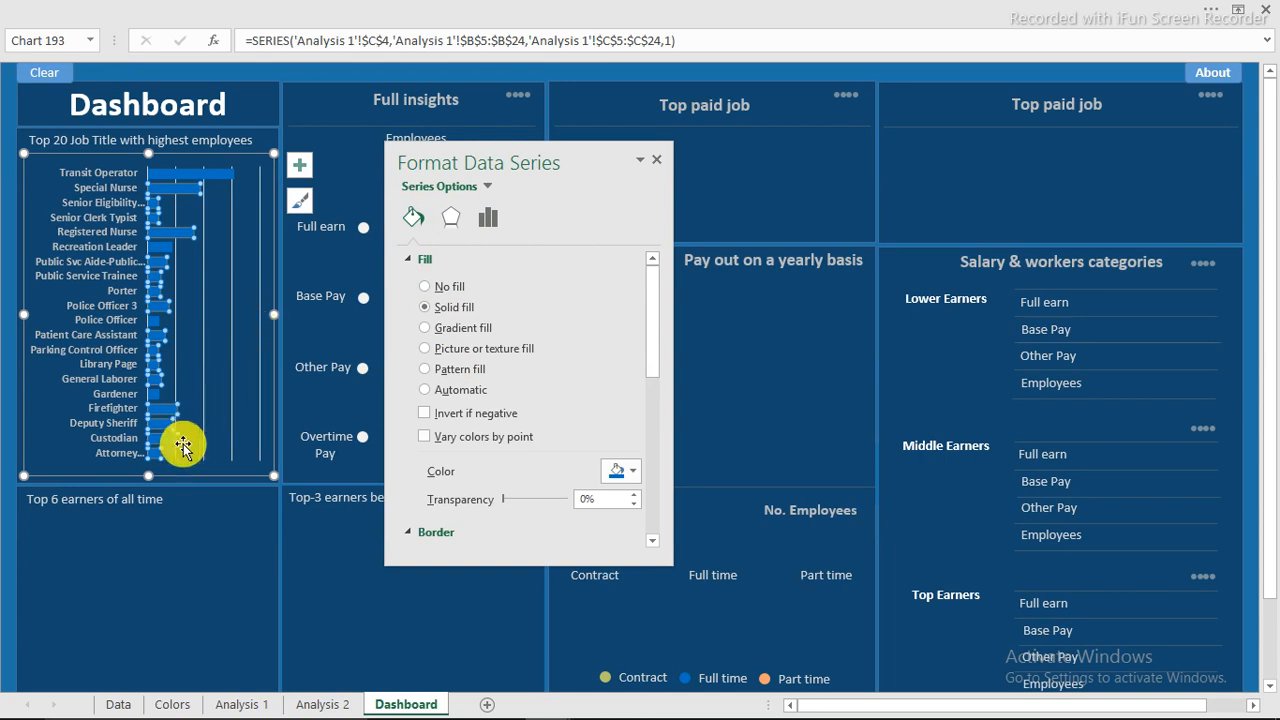
Stretch the chart slightly taller at top and bottom to fill its panel.
{"action": "left_click", "coordinate": [163, 480]}
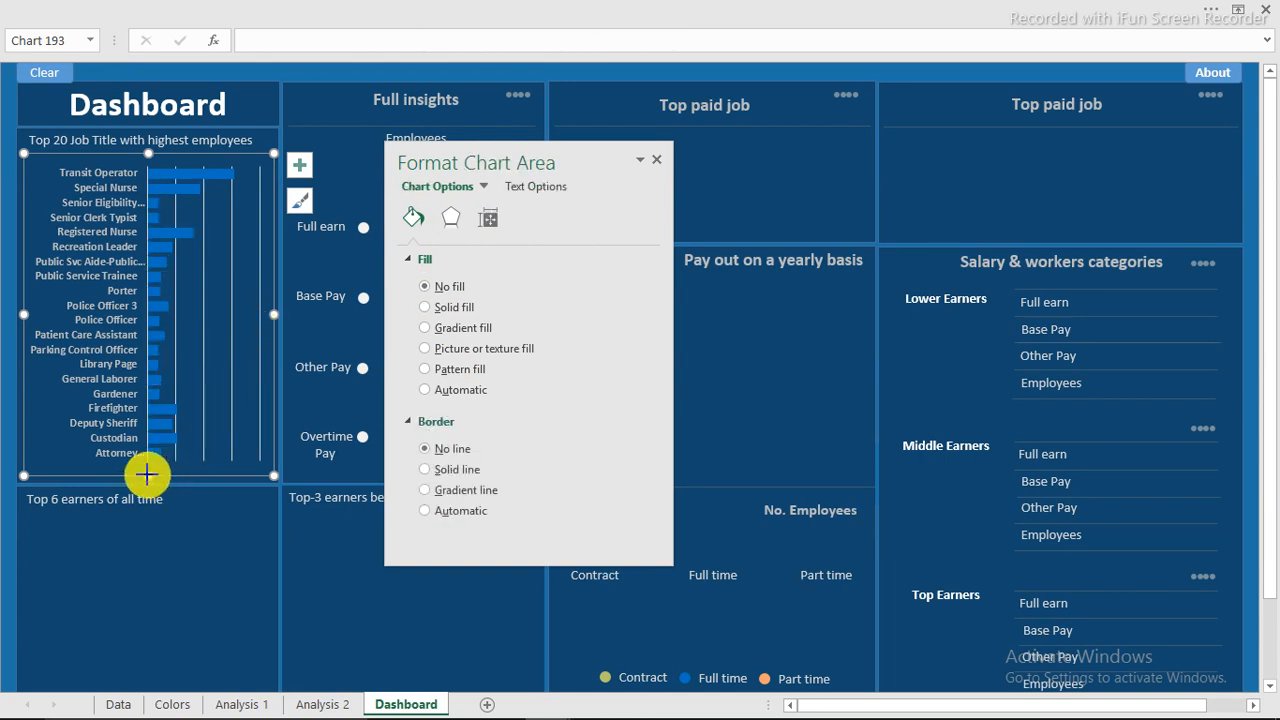
{"action": "left_click_drag", "start_coordinate": [143, 476], "coordinate": [149, 490]}
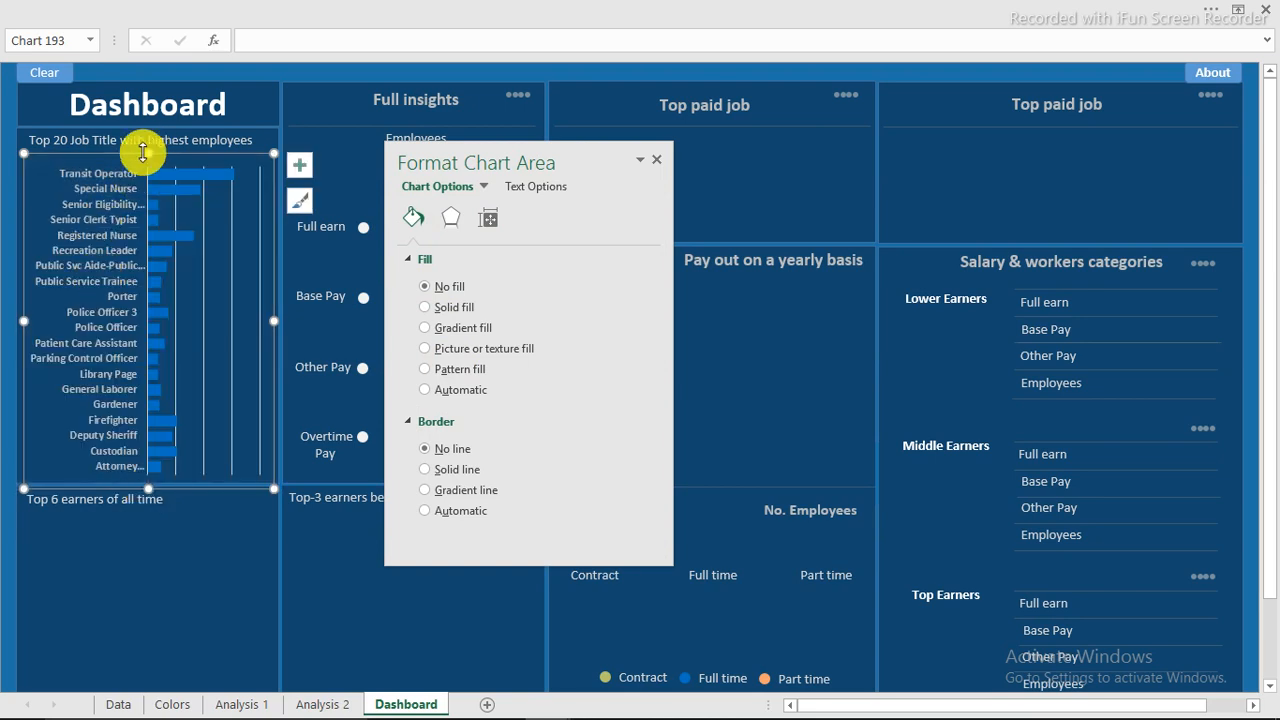
{"action": "left_click_drag", "start_coordinate": [143, 152], "coordinate": [150, 146]}
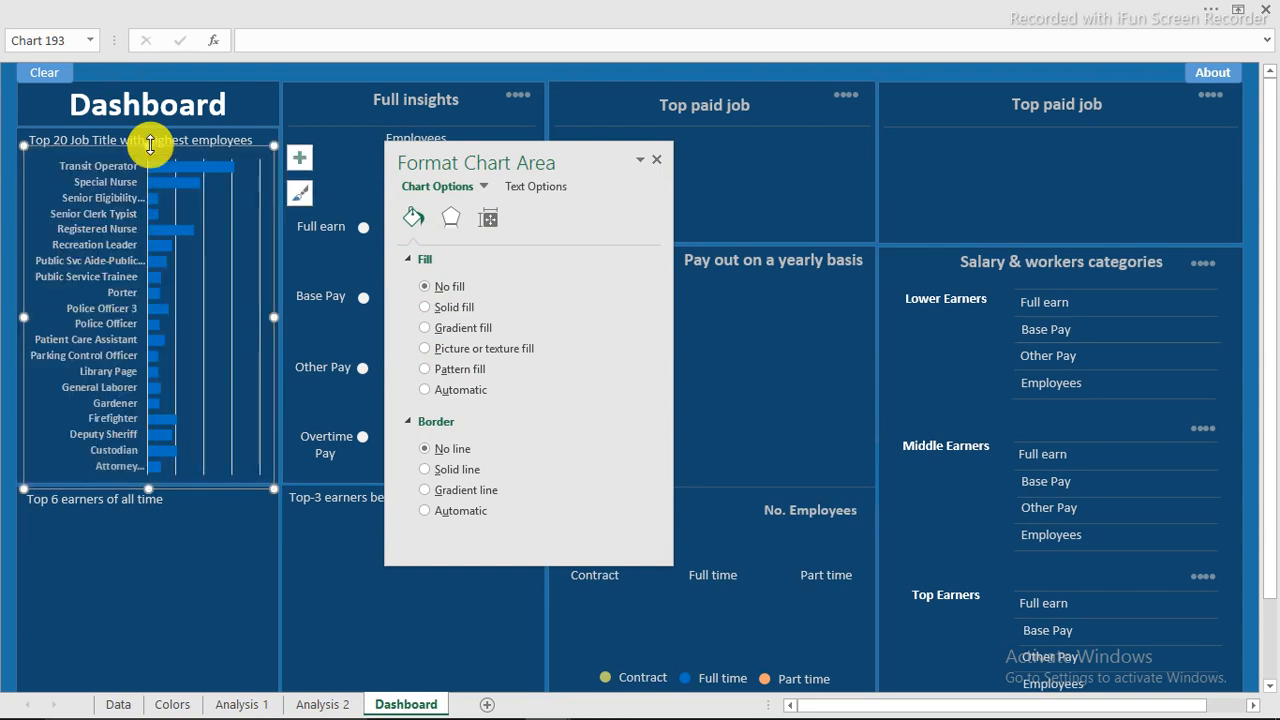
{"action": "left_click", "coordinate": [204, 290]}
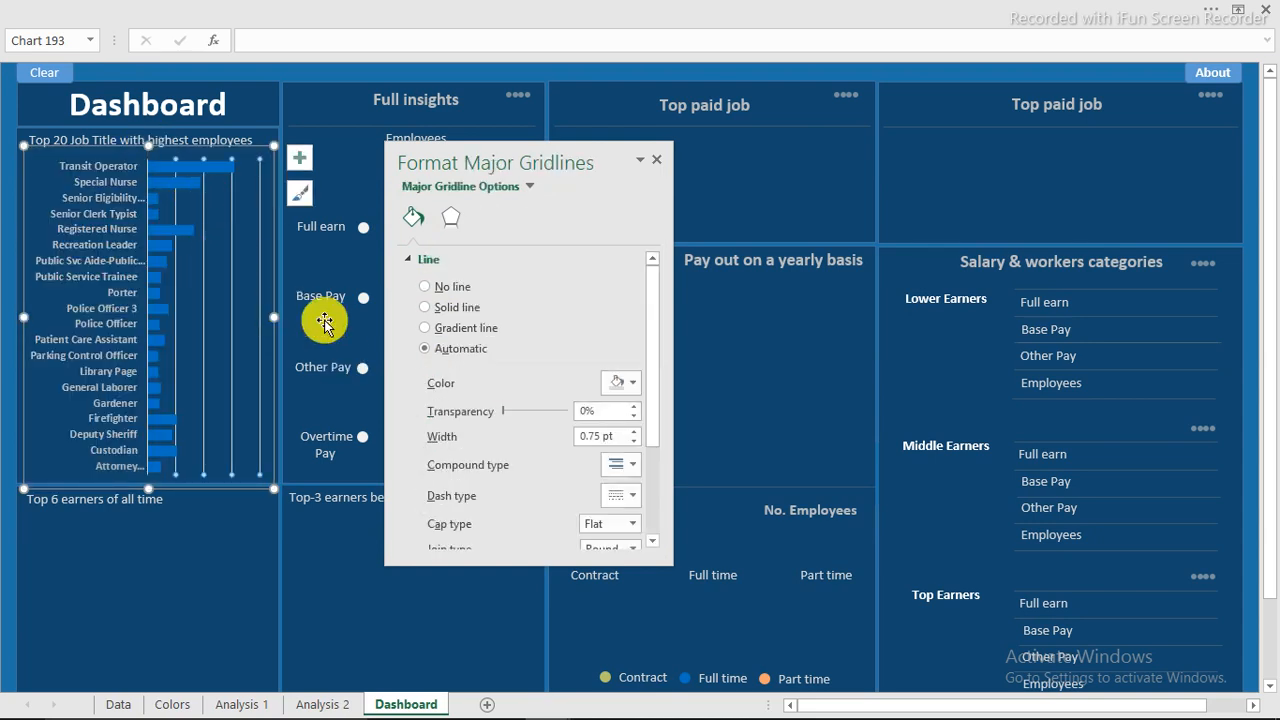
Switch the major gridlines to a gradient line and remove its middle stop.
{"action": "left_click", "coordinate": [299, 158]}
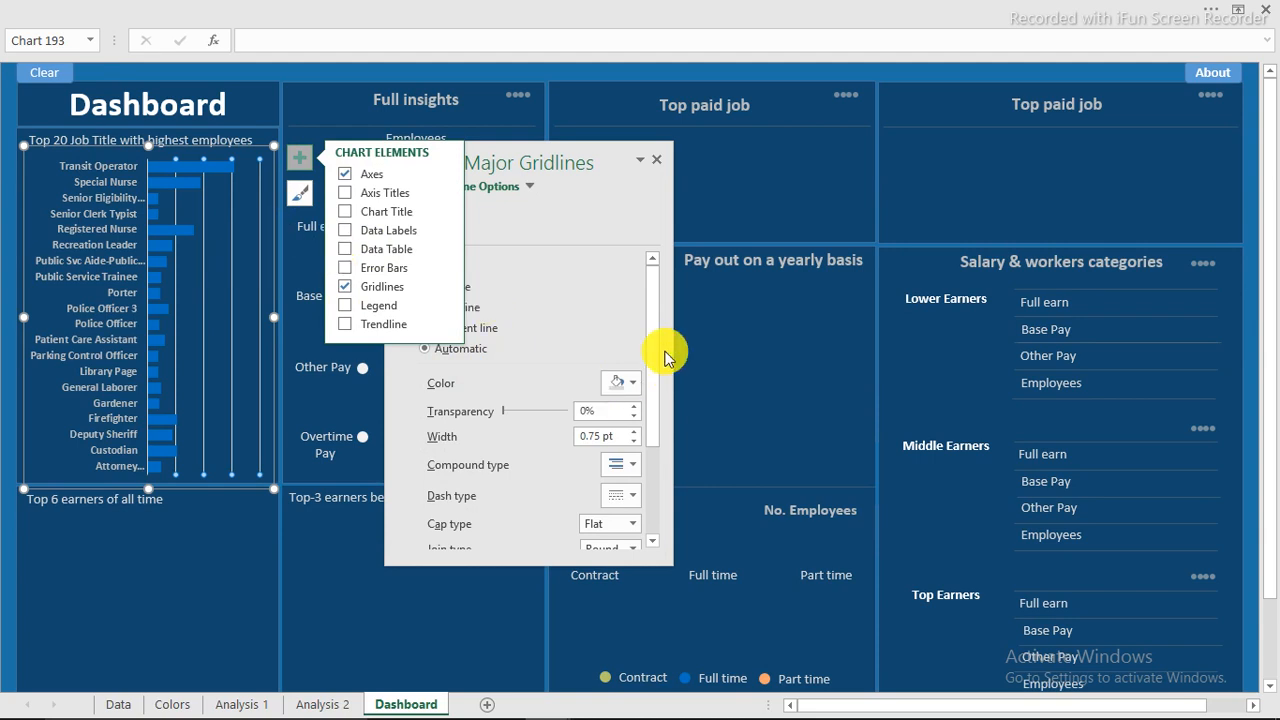
{"action": "left_click", "coordinate": [487, 335]}
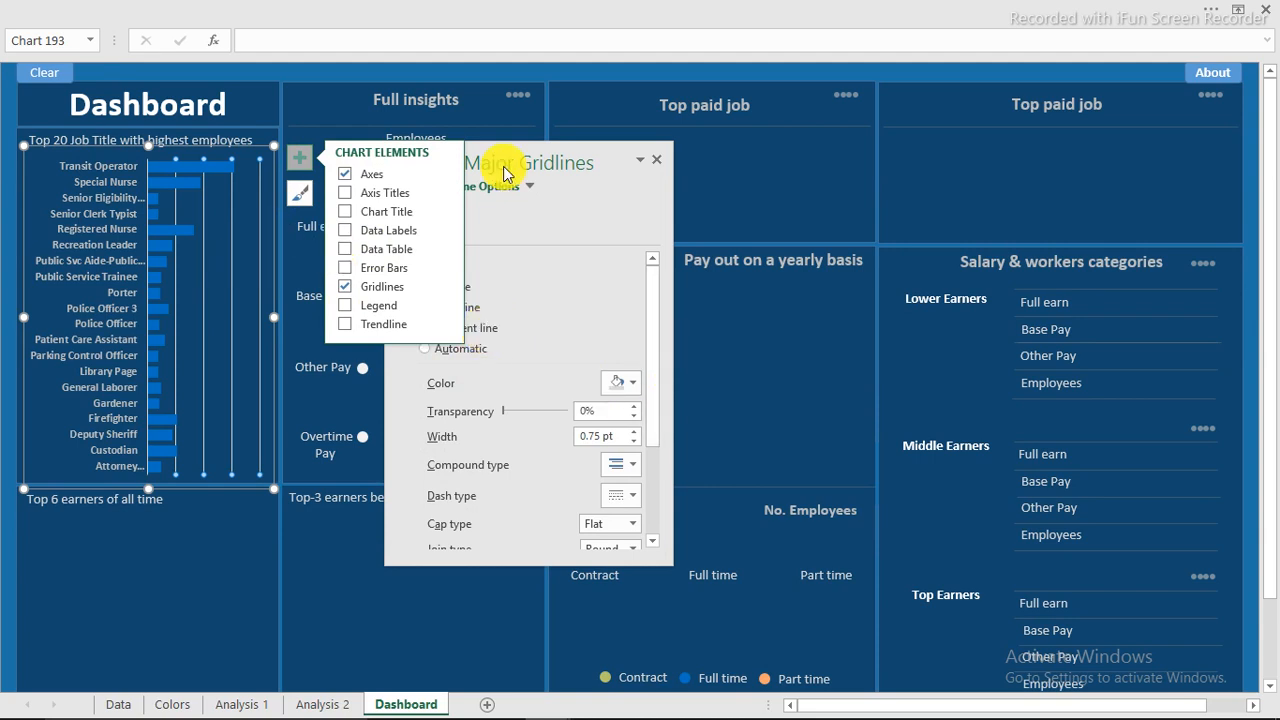
{"action": "left_click_drag", "start_coordinate": [523, 150], "coordinate": [704, 150]}
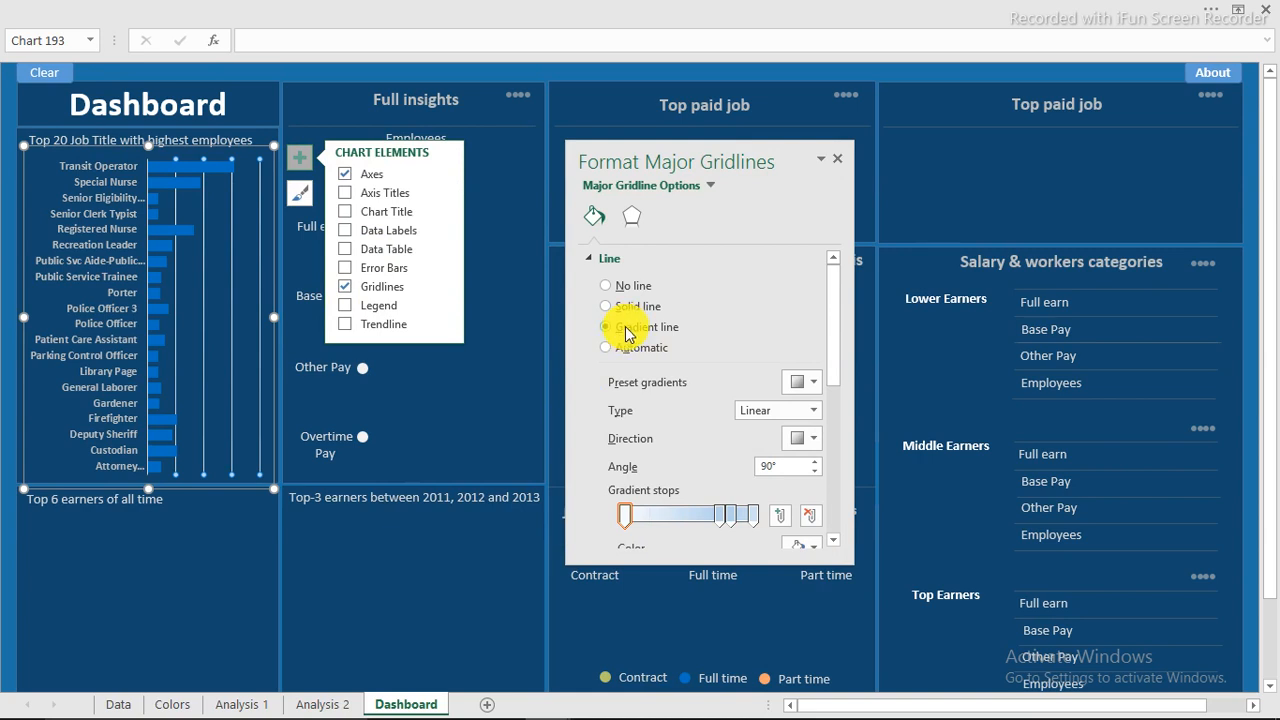
{"action": "left_click", "coordinate": [731, 519]}
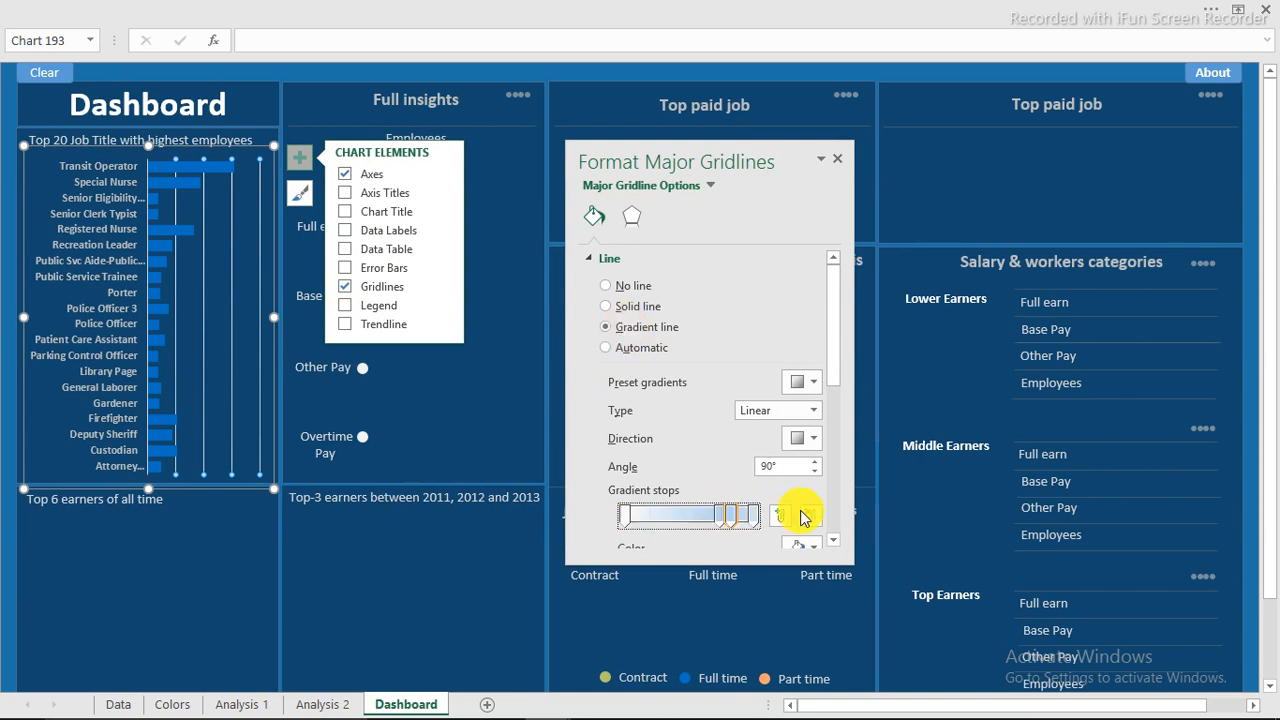
{"action": "left_click", "coordinate": [810, 516]}
{"action": "left_click", "coordinate": [810, 516]}
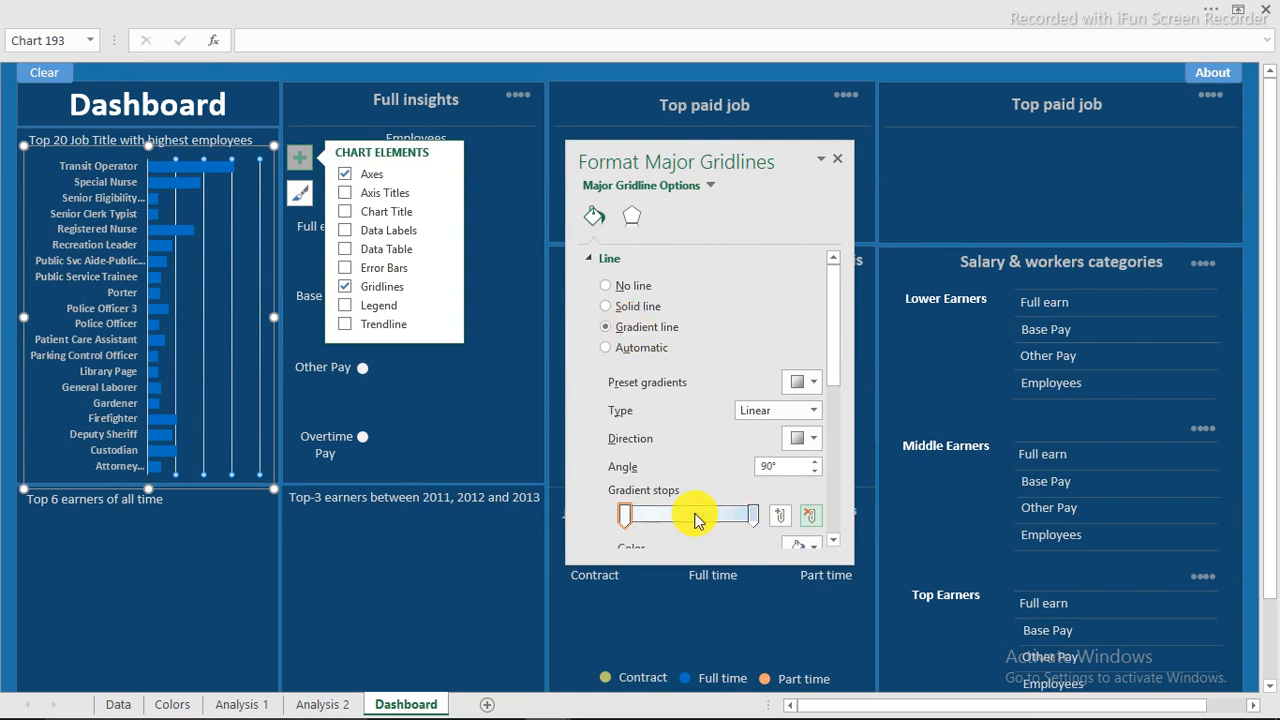
Set the gridline gradient to 270° with stops at 100% and 78% transparency.
{"action": "scroll", "coordinate": [835, 425], "scroll_direction": "down", "scroll_amount": 1}
{"action": "scroll", "coordinate": [835, 425], "scroll_direction": "down", "scroll_amount": 1}
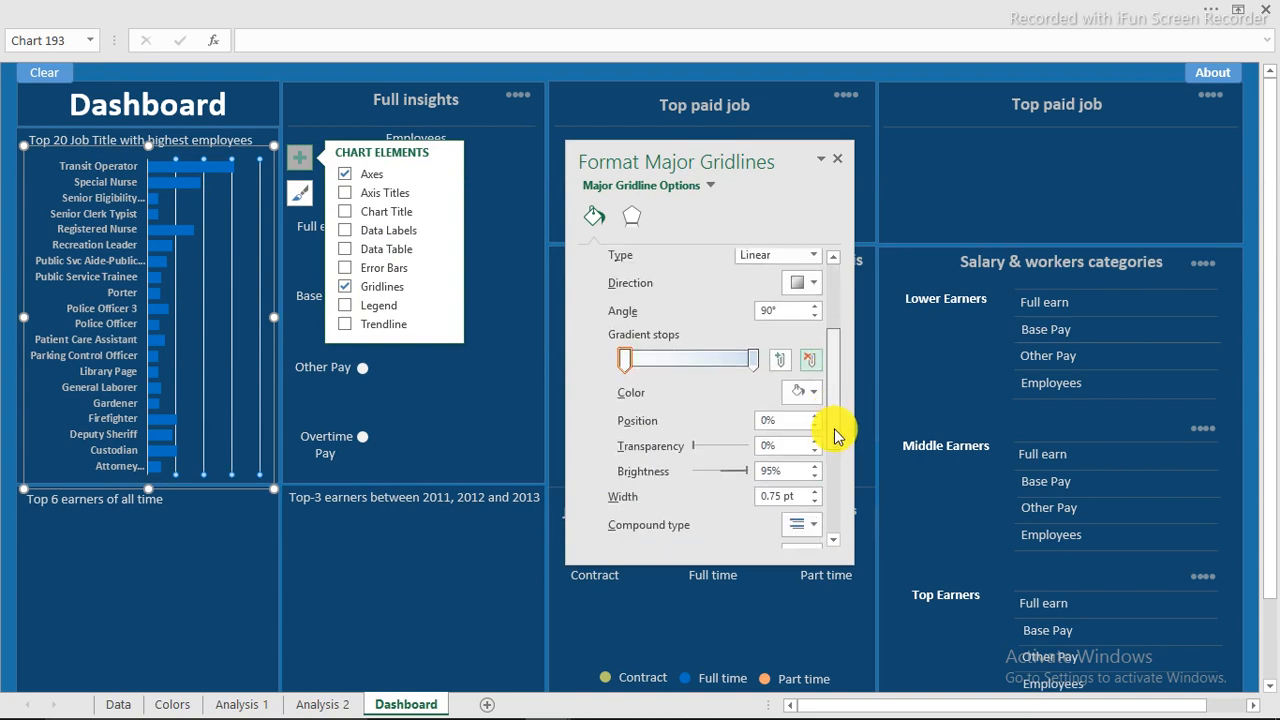
{"action": "left_click", "coordinate": [812, 290]}
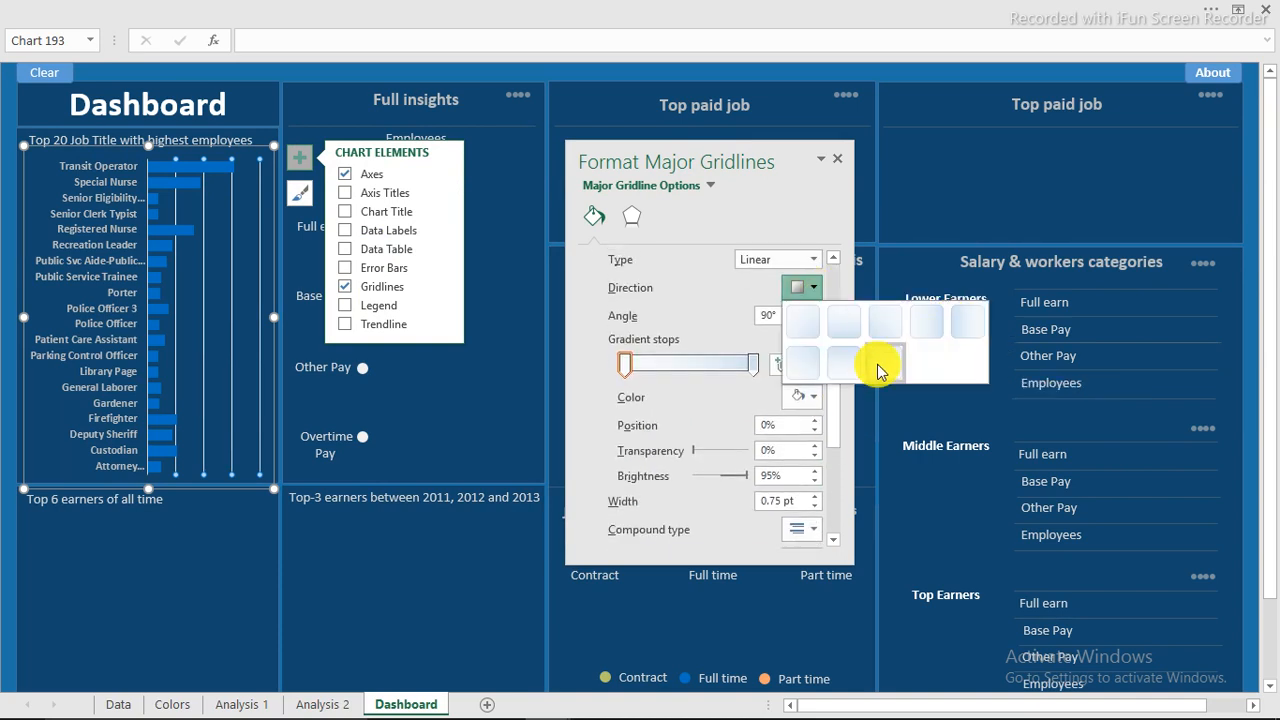
{"action": "left_click", "coordinate": [842, 368]}
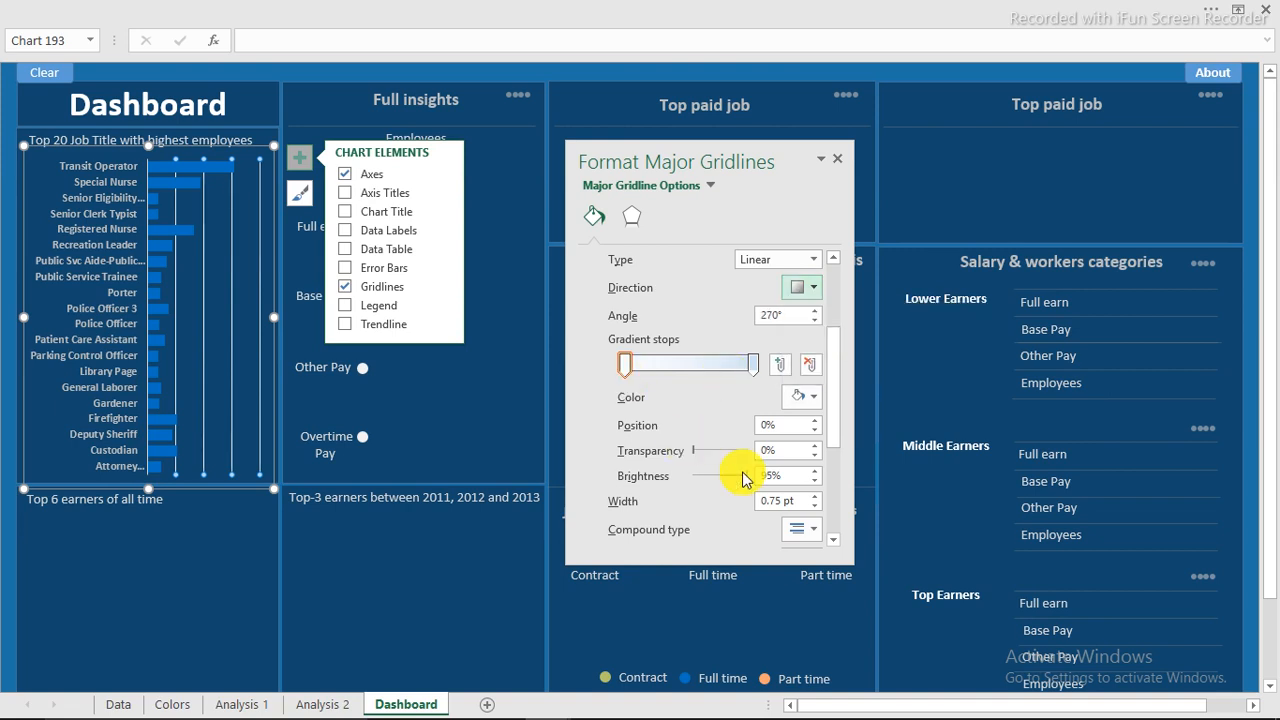
{"action": "left_click_drag", "start_coordinate": [697, 455], "coordinate": [809, 446]}
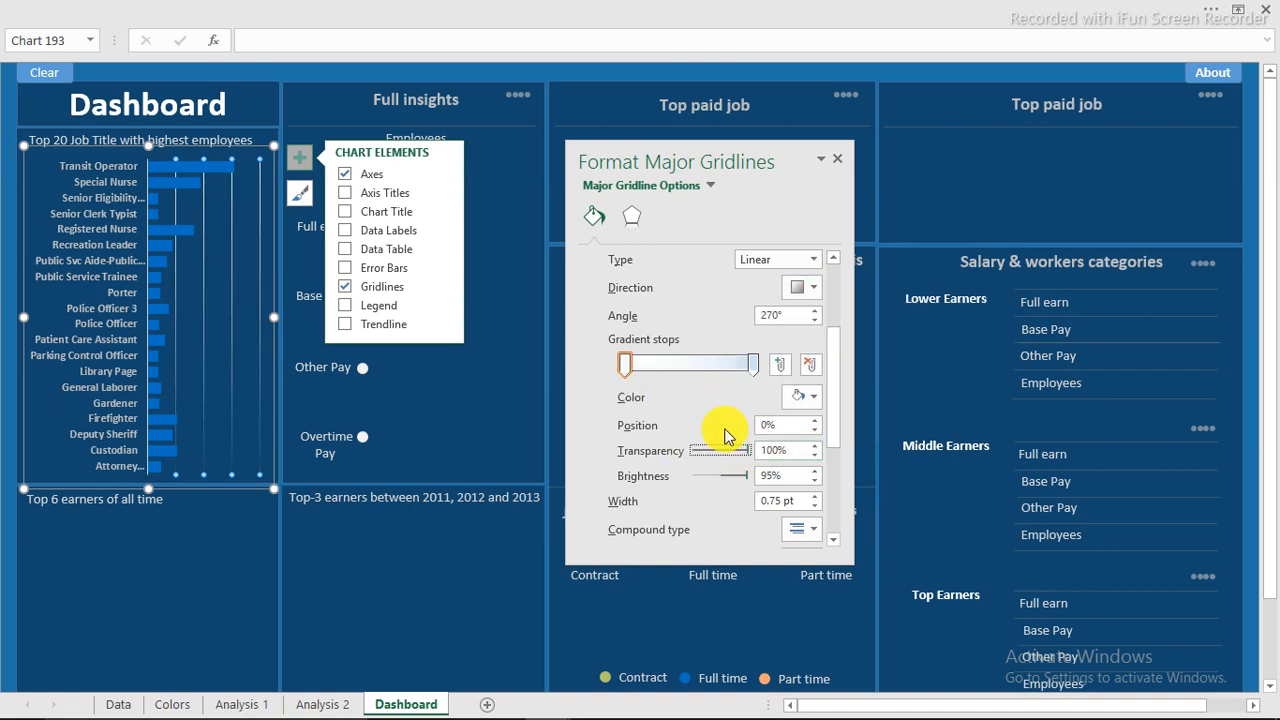
{"action": "left_click", "coordinate": [754, 366]}
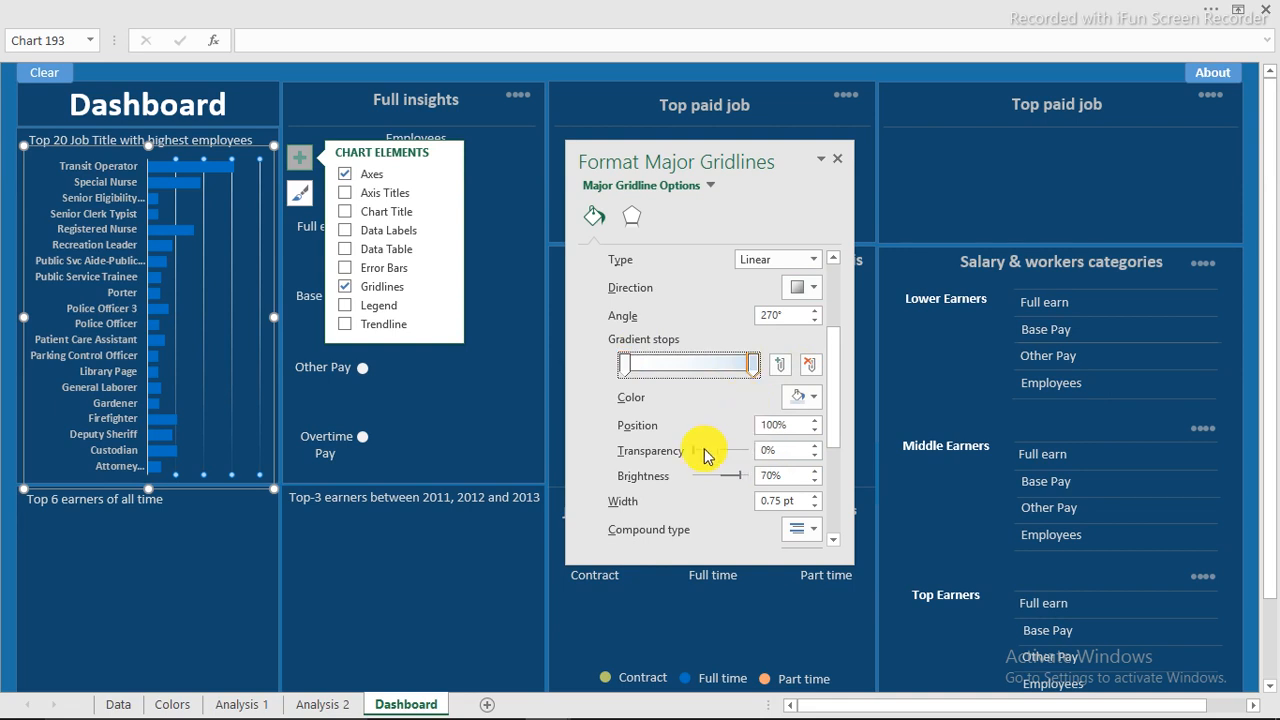
{"action": "left_click_drag", "start_coordinate": [700, 458], "coordinate": [735, 460]}
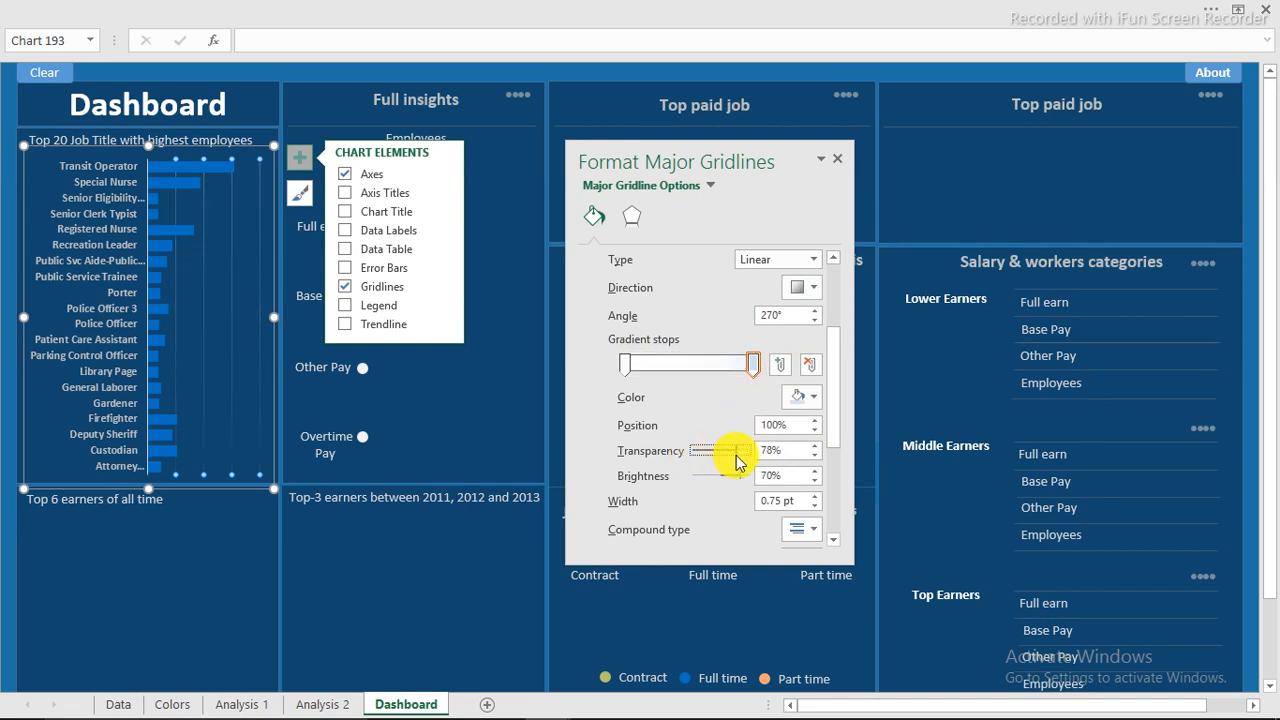
{"action": "left_click", "coordinate": [5, 186]}
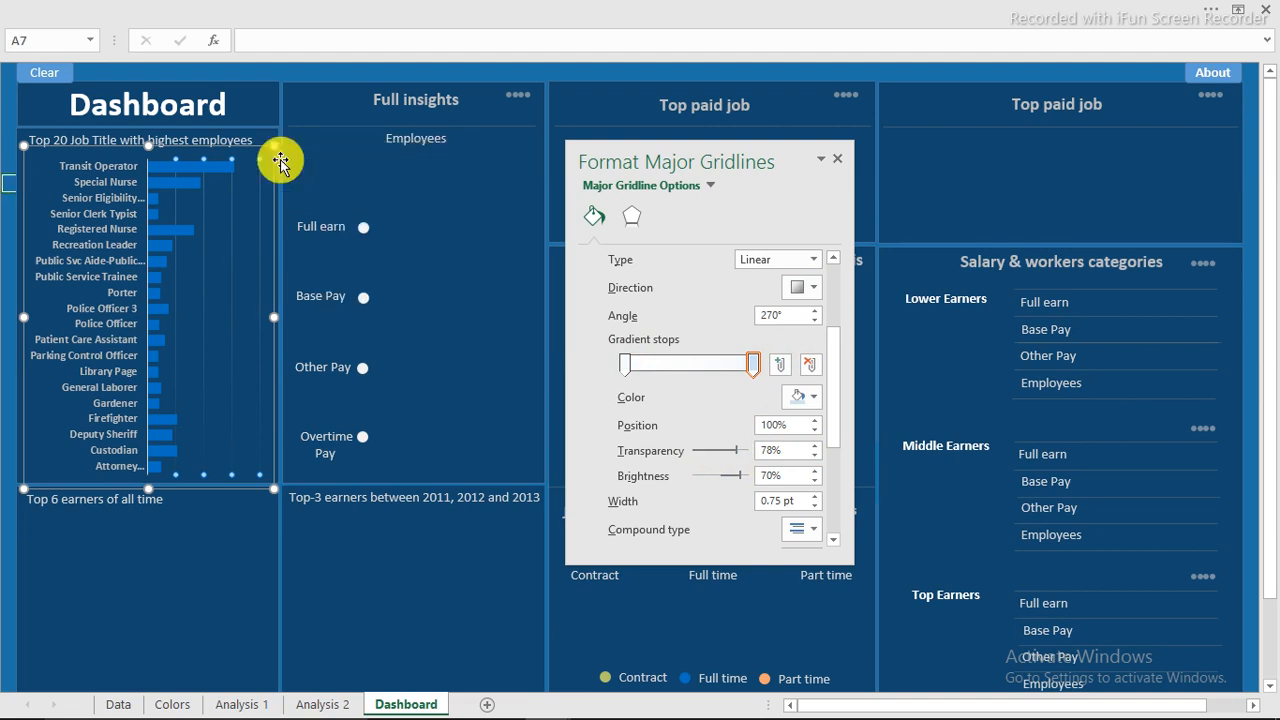
Add data labels showing each job title's count to the chart's bars.
{"action": "left_click", "coordinate": [212, 166]}
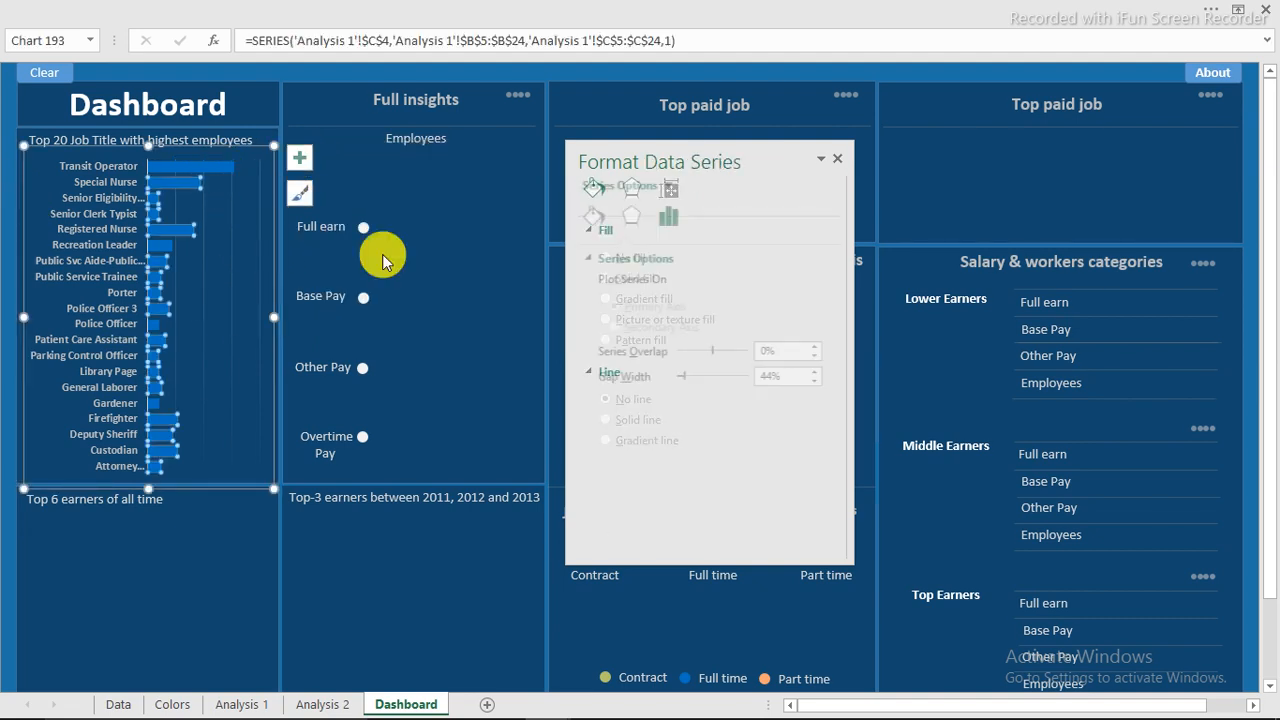
{"action": "left_click", "coordinate": [299, 157]}
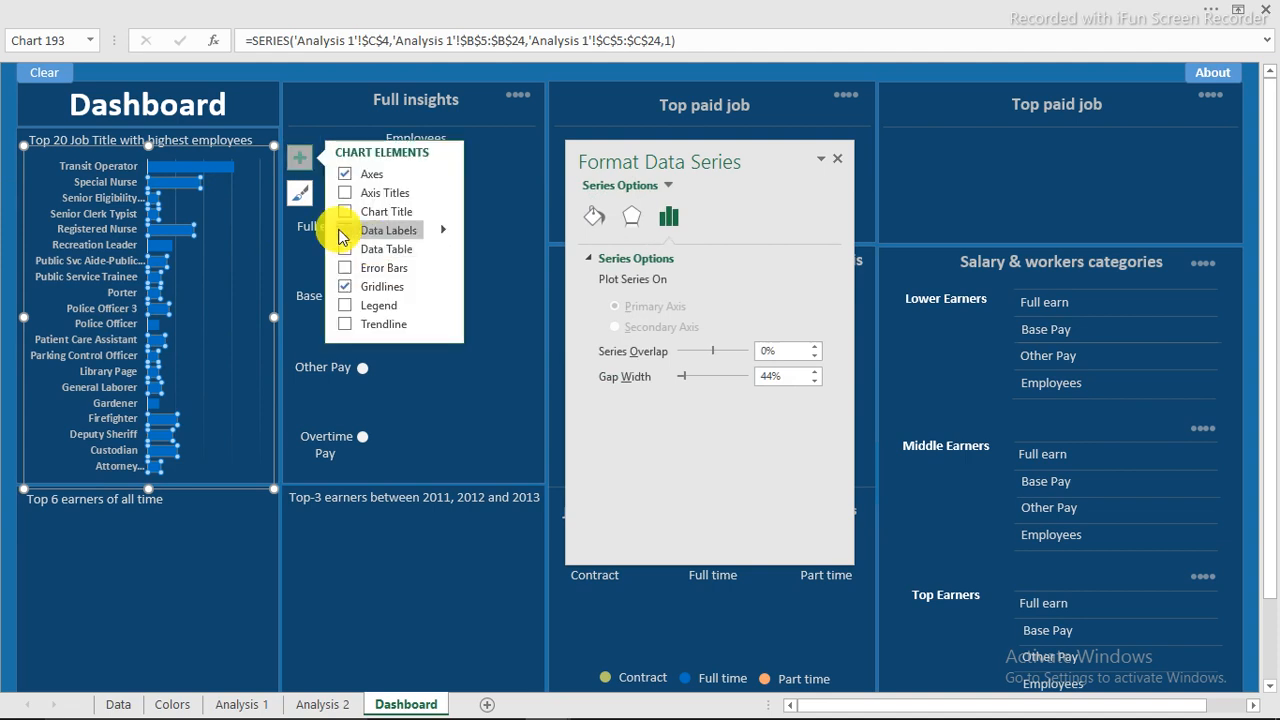
{"action": "left_click", "coordinate": [344, 231]}
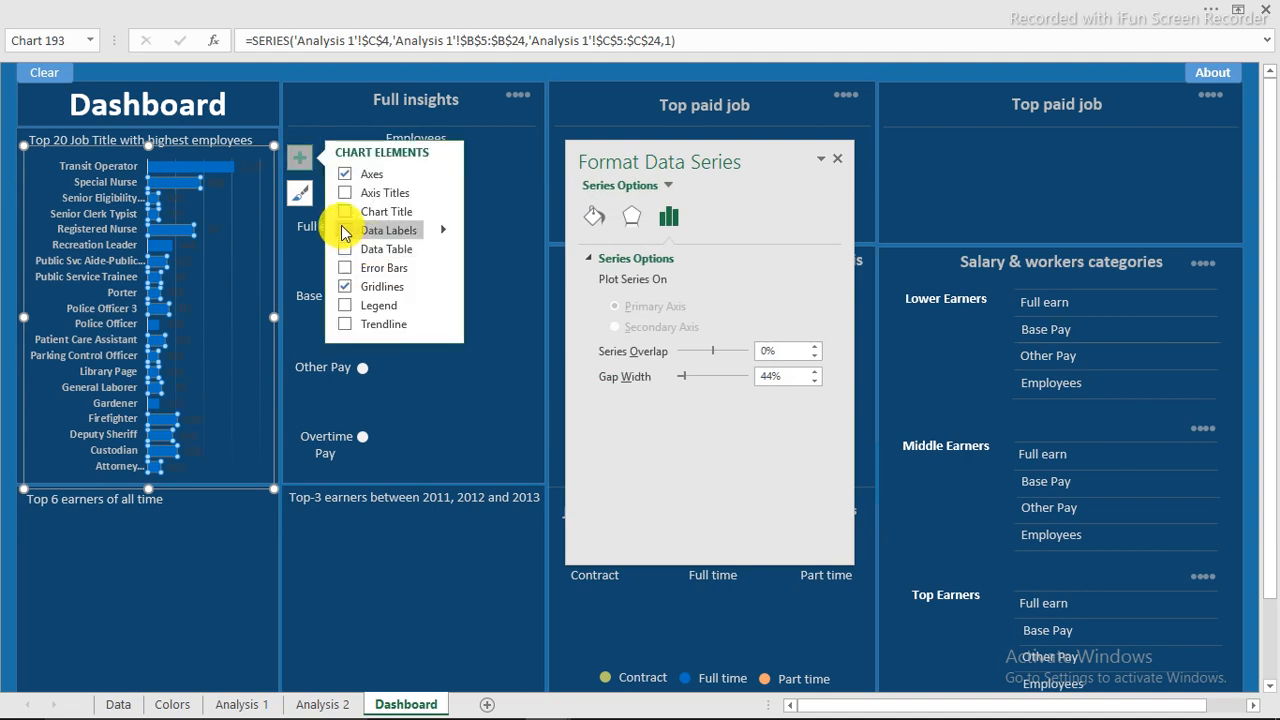
Make the data label text light grey, then return to the Analysis 1 sheet.
{"action": "left_click", "coordinate": [247, 170]}
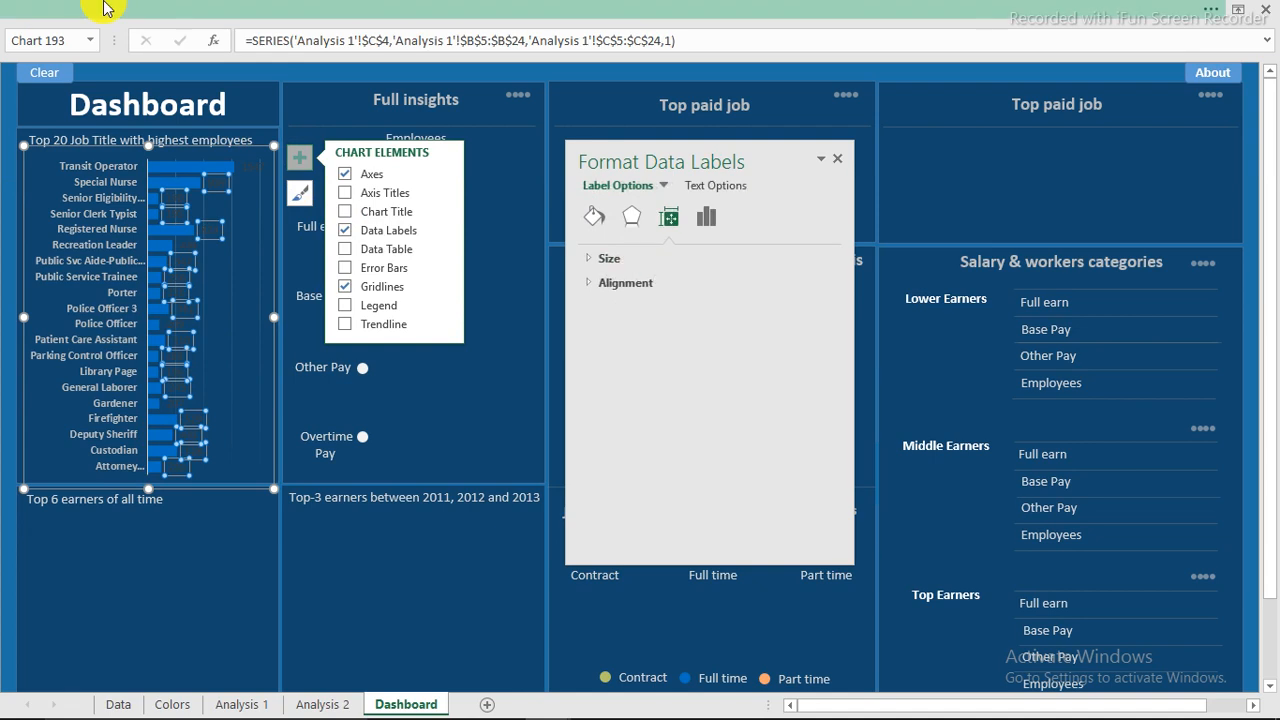
{"action": "left_click", "coordinate": [240, 9]}
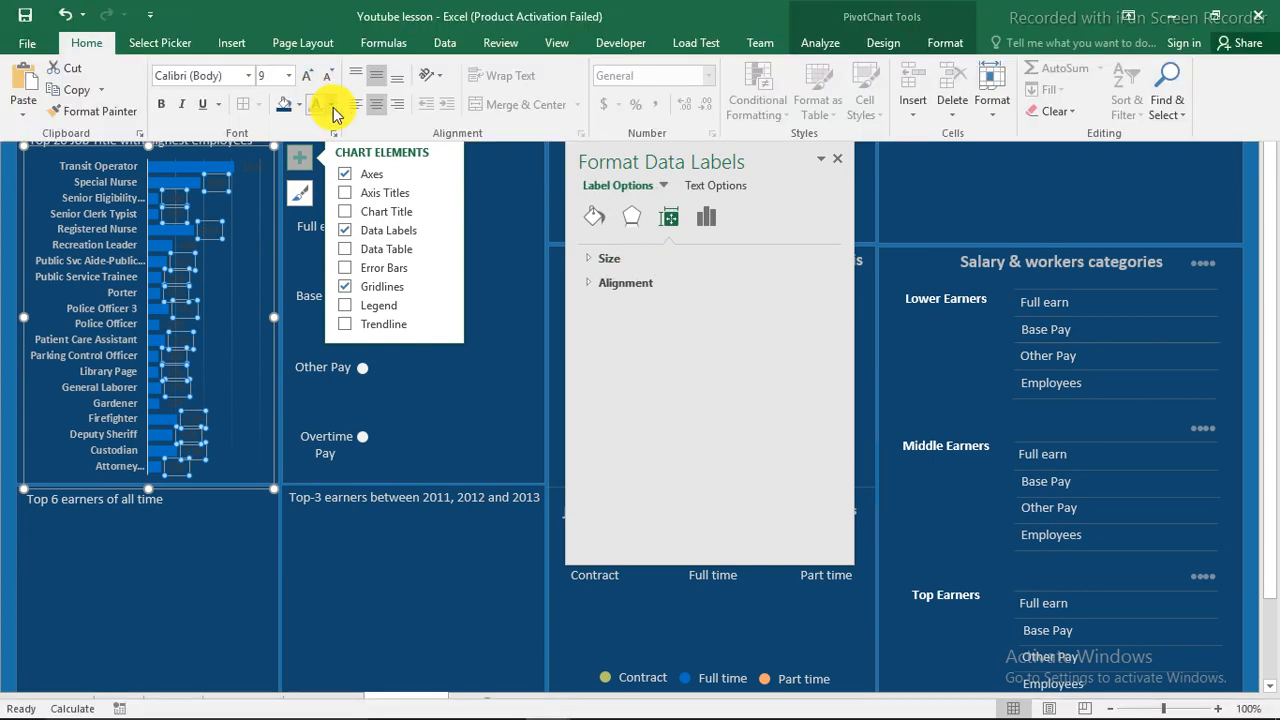
{"action": "left_click", "coordinate": [333, 110]}
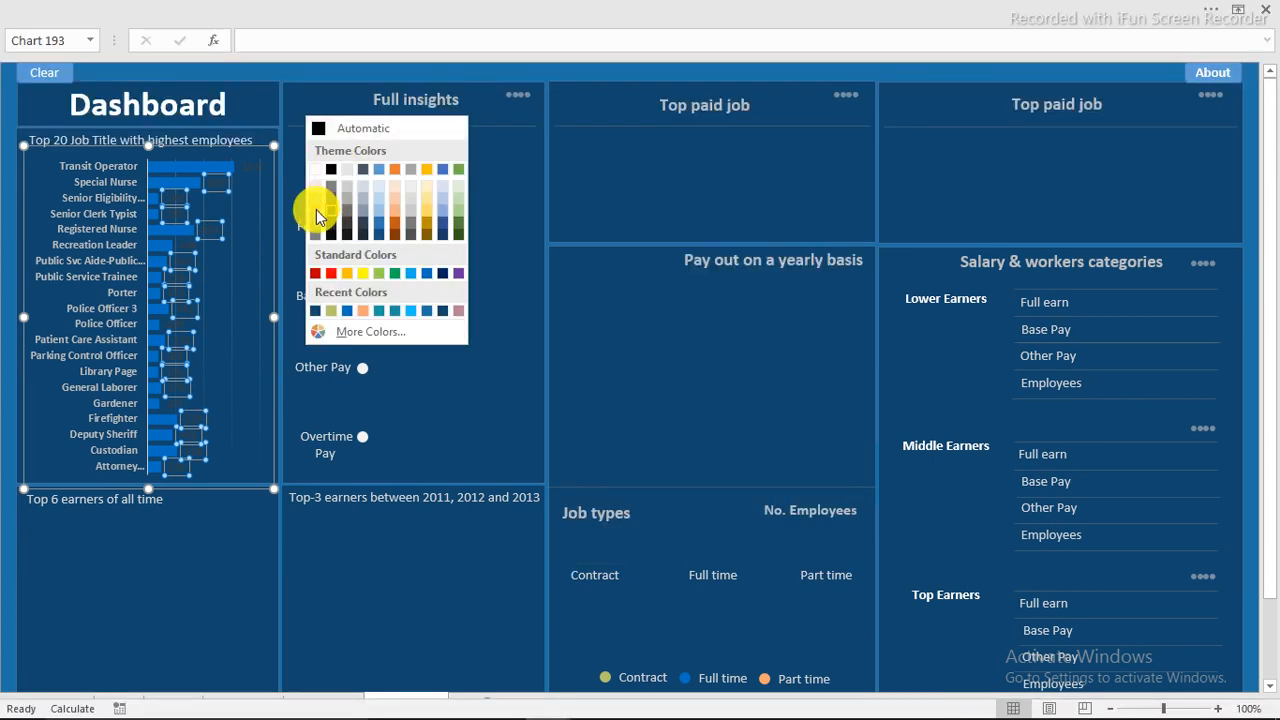
{"action": "left_click", "coordinate": [316, 203]}
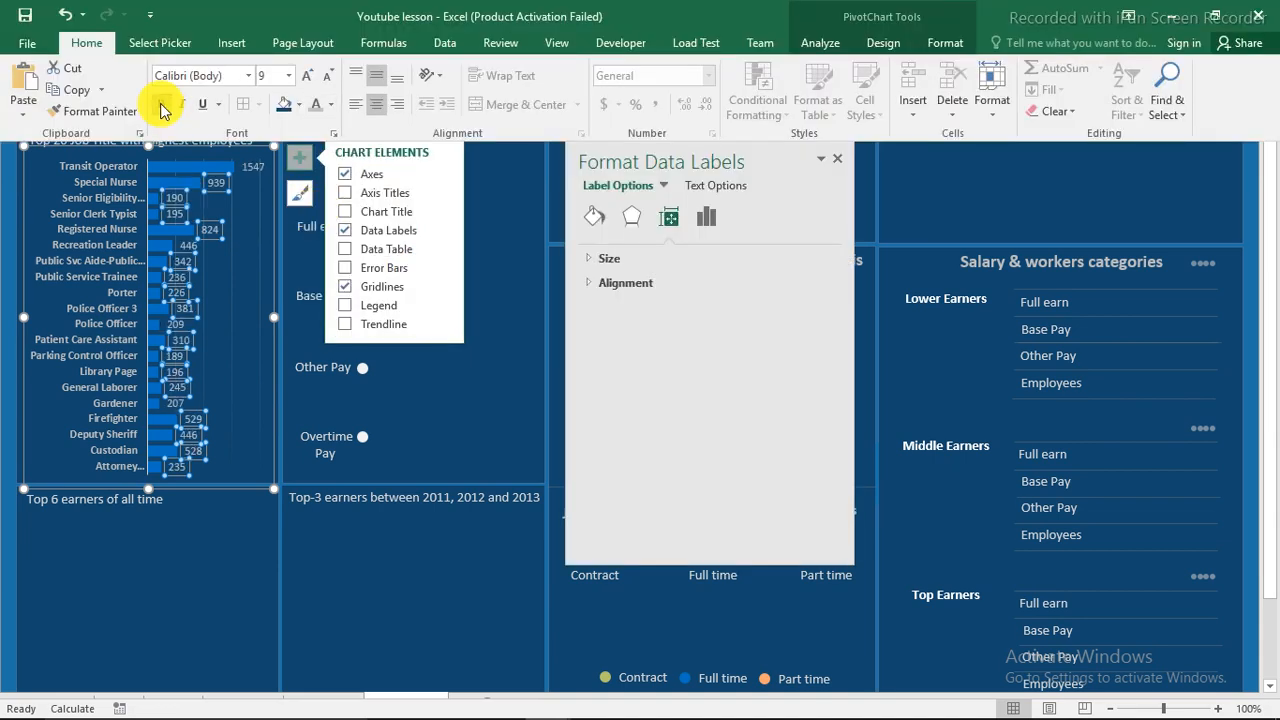
{"action": "left_click", "coordinate": [3, 177]}
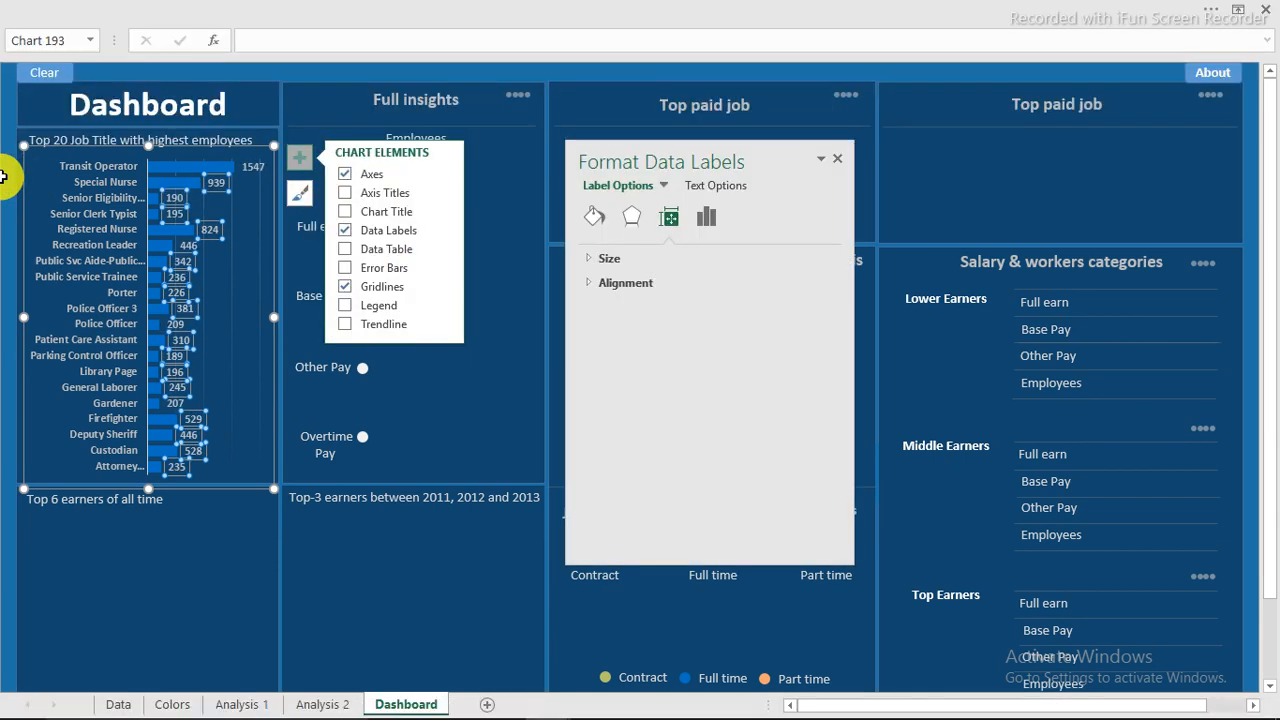
{"action": "left_click", "coordinate": [3, 177]}
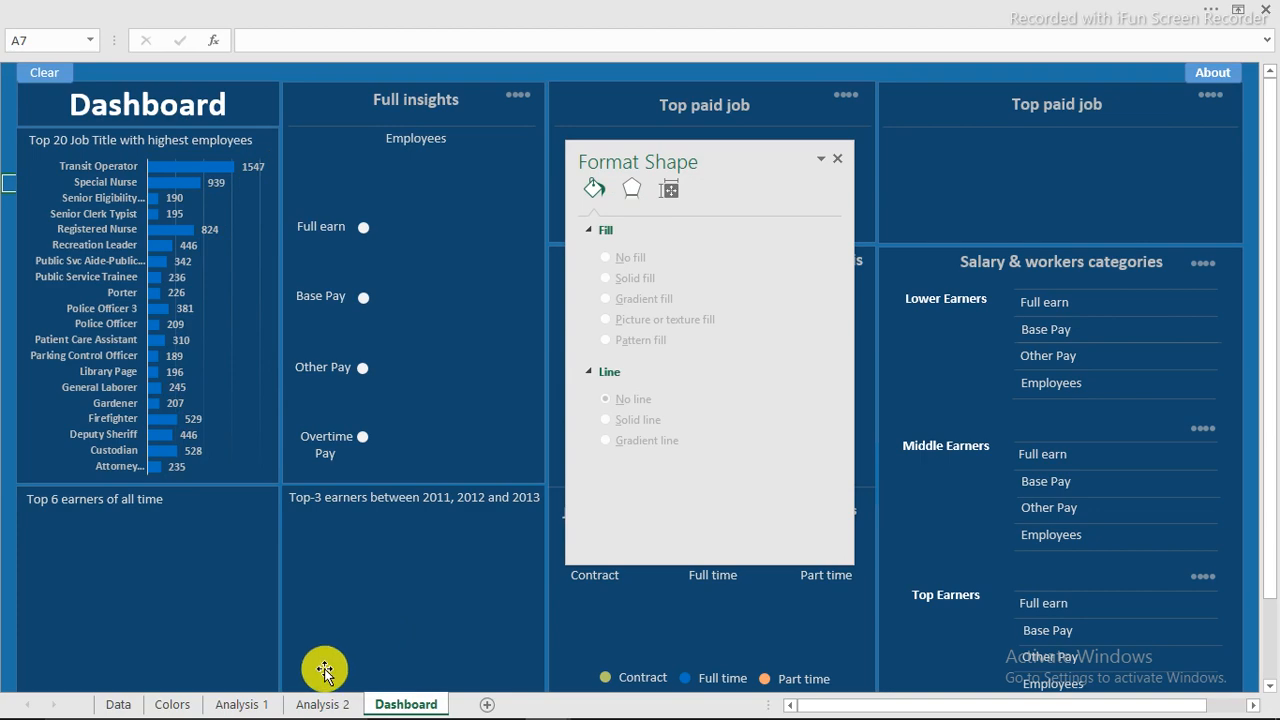
{"action": "left_click", "coordinate": [237, 705]}
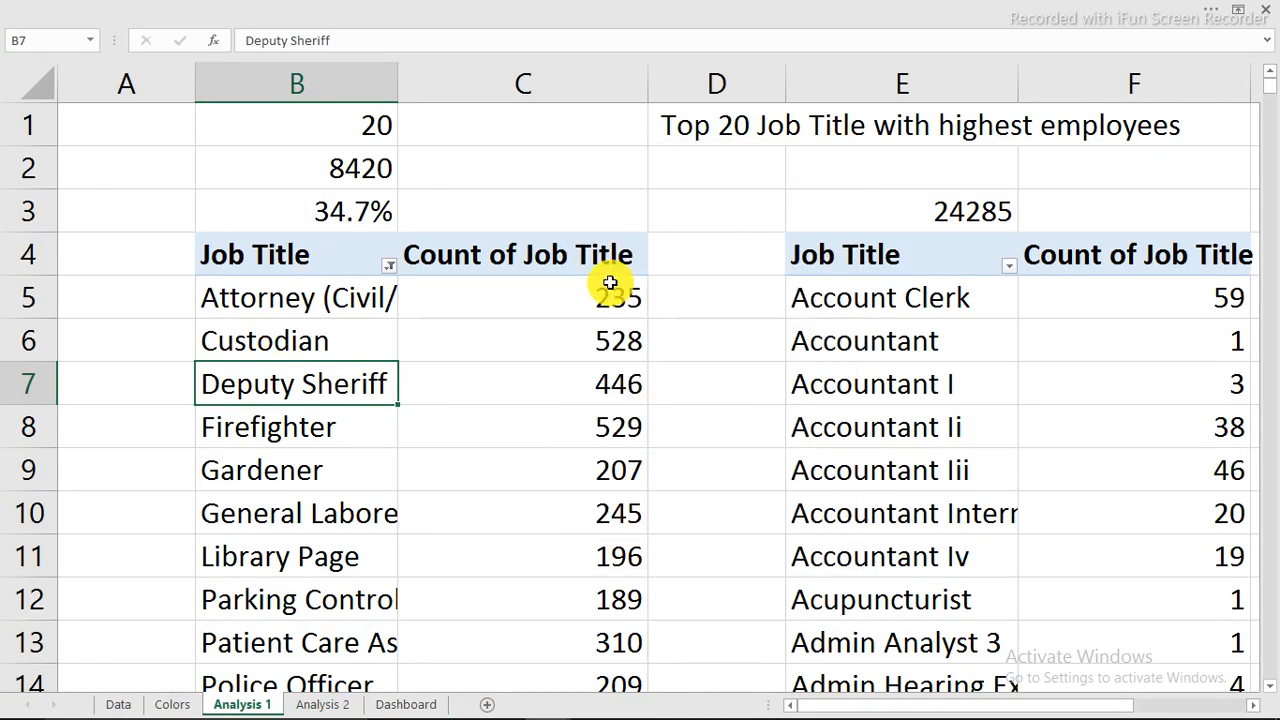
Format column C's job-title counts as 0-decimal numbers with a thousands separator.
{"action": "left_click", "coordinate": [580, 90]}
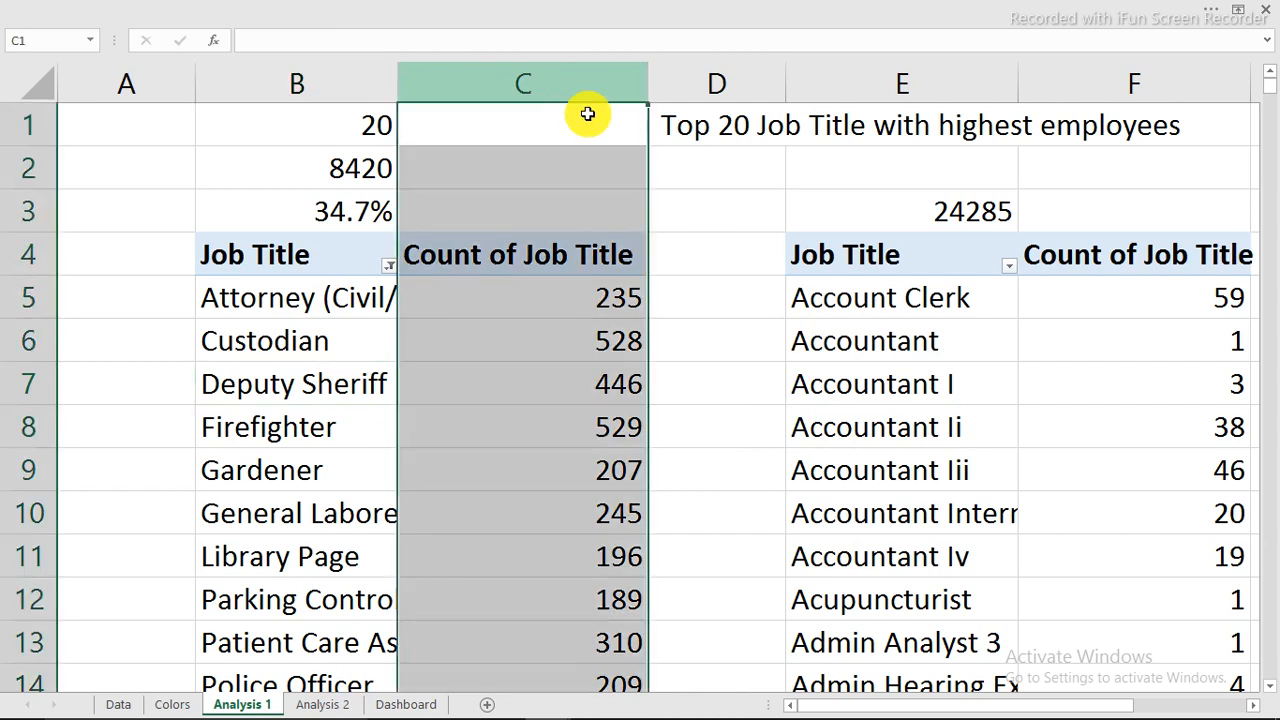
{"action": "right_click", "coordinate": [566, 351]}
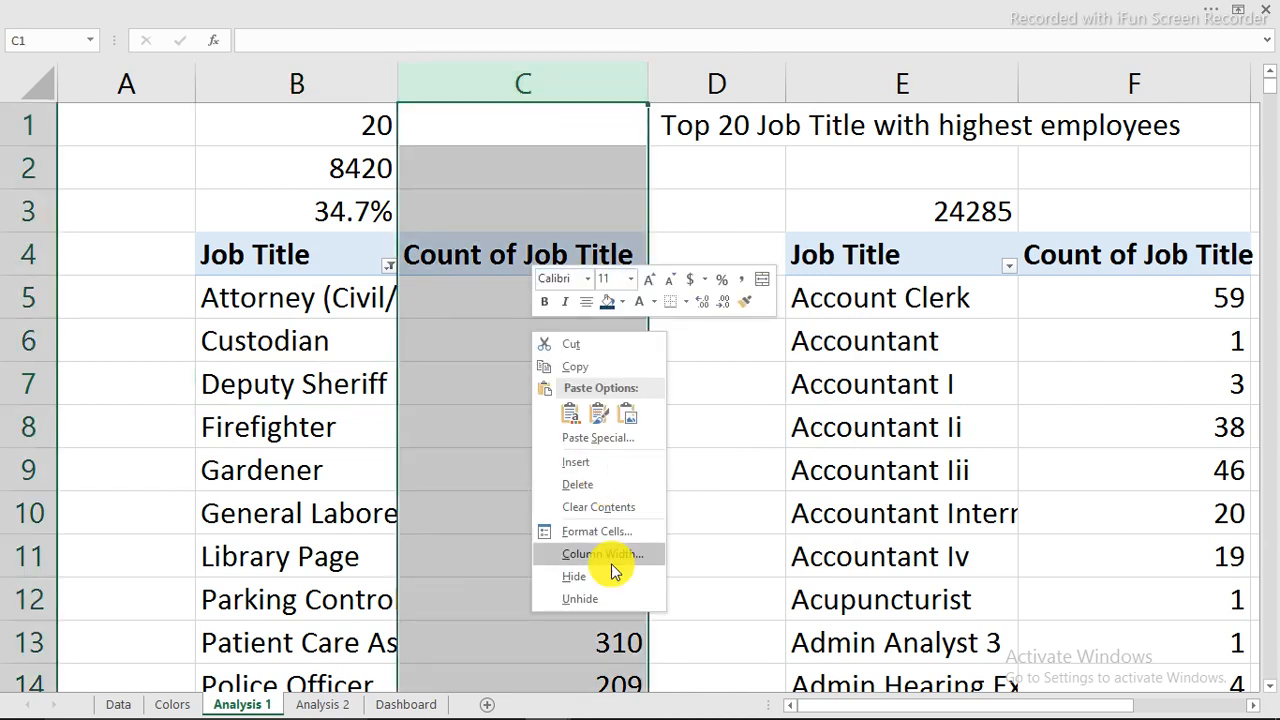
{"action": "left_click", "coordinate": [606, 539]}
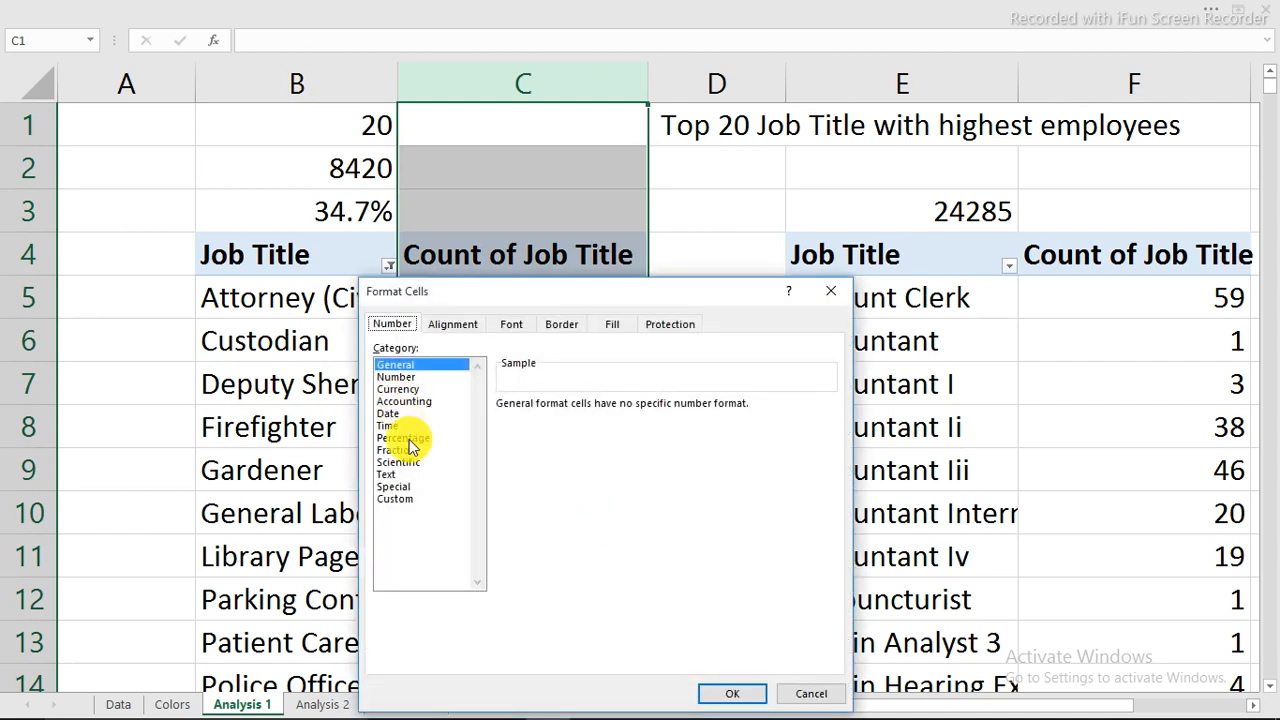
{"action": "left_click", "coordinate": [398, 378]}
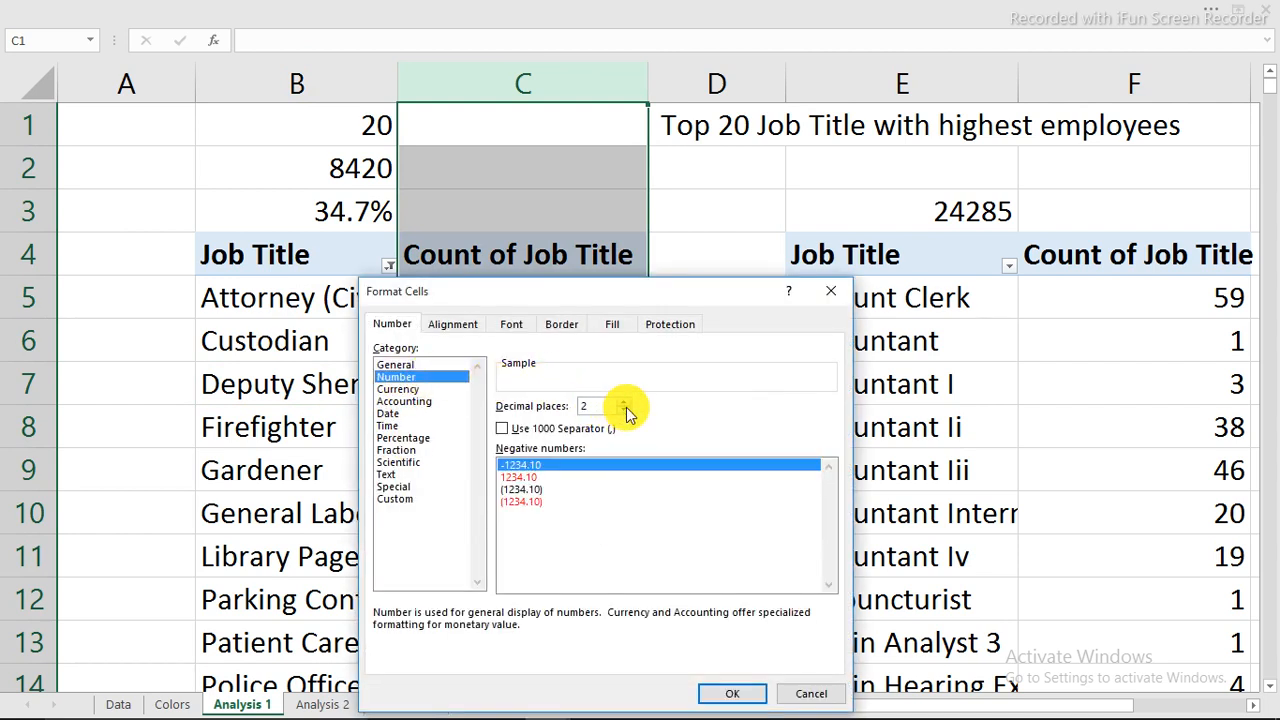
{"action": "left_click", "coordinate": [502, 428]}
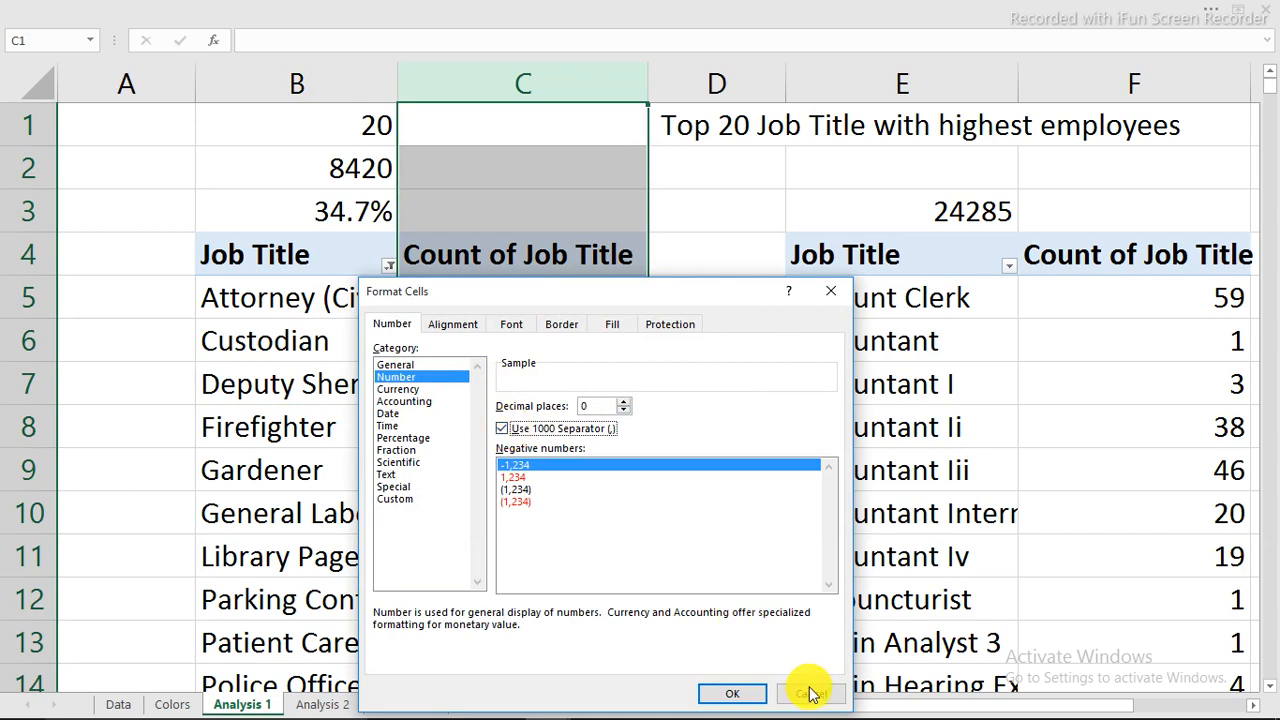
{"action": "left_click", "coordinate": [758, 697]}
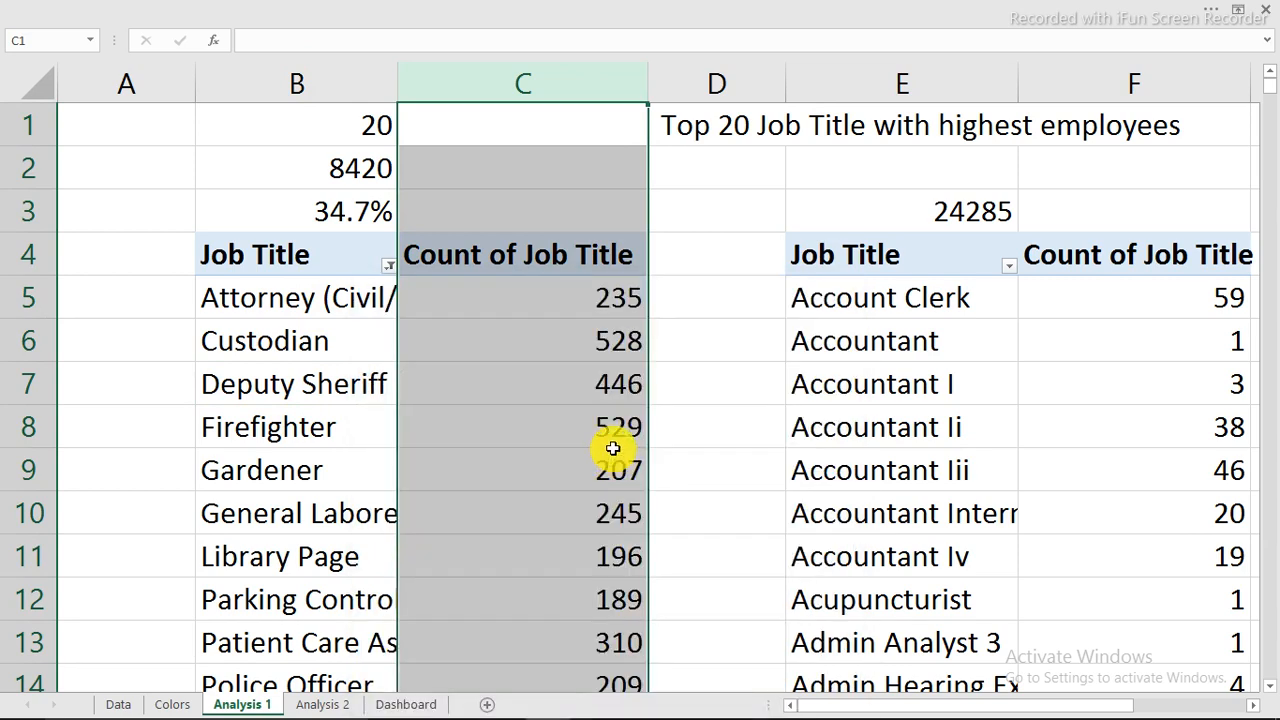
Check the formatted counts, such as 1,547, then go back to the Dashboard sheet.
{"action": "left_click", "coordinate": [613, 441]}
{"action": "scroll", "coordinate": [613, 441], "scroll_direction": "down", "scroll_amount": 6}
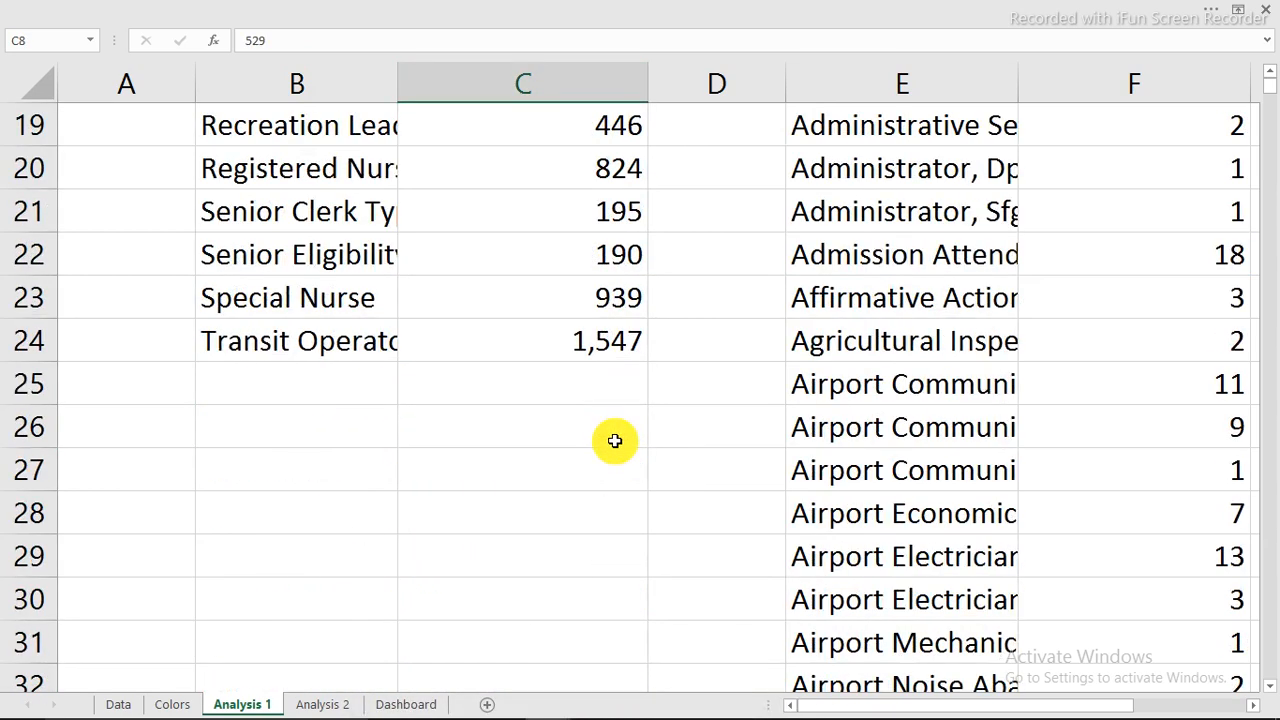
{"action": "scroll", "coordinate": [614, 441], "scroll_direction": "up", "scroll_amount": 4}
{"action": "scroll", "coordinate": [614, 441], "scroll_direction": "down", "scroll_amount": 3}
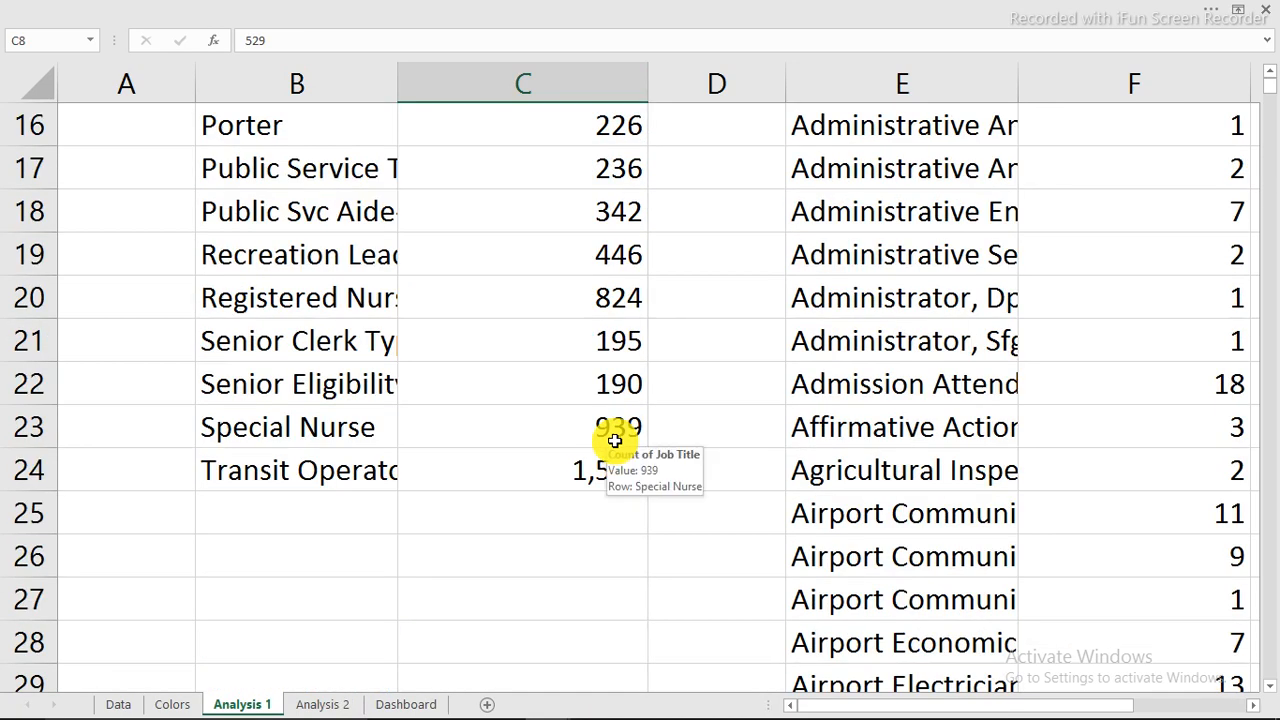
{"action": "scroll", "coordinate": [614, 434], "scroll_direction": "up", "scroll_amount": 3}
{"action": "left_click", "coordinate": [400, 704]}
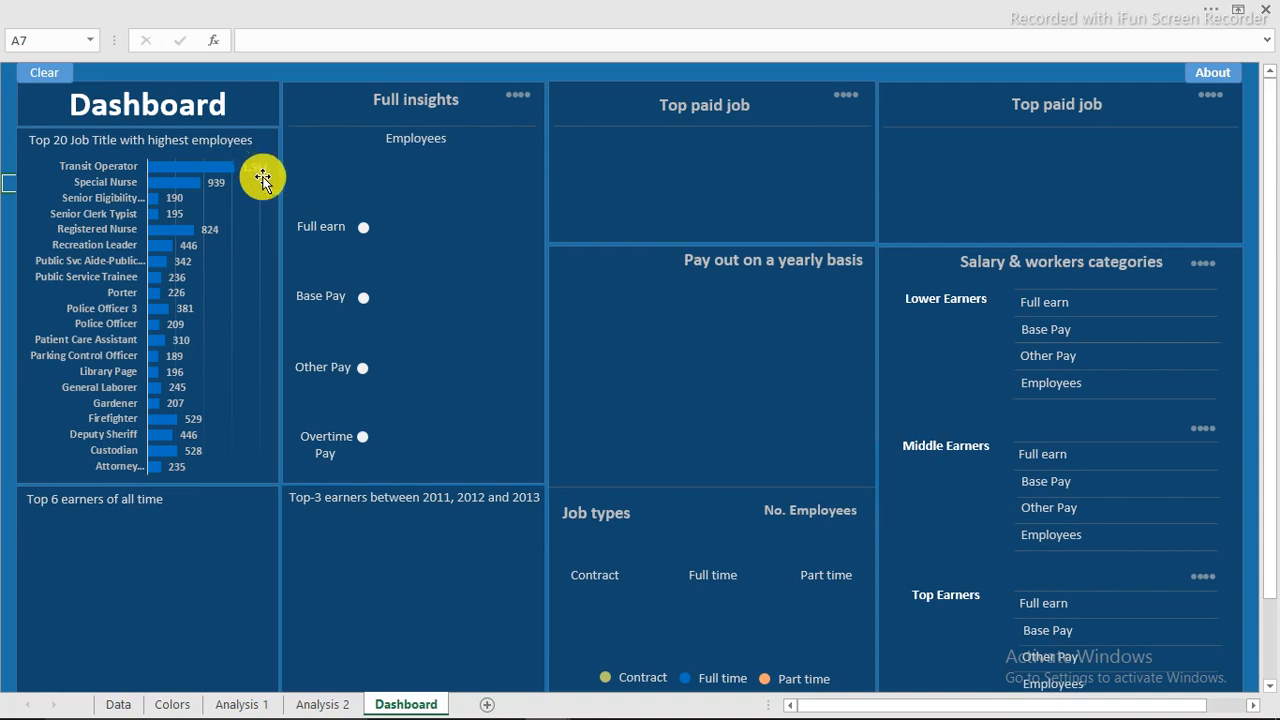
Confirm the Dashboard chart's top bar reads 1,547, then return to Analysis 1.
{"action": "scroll", "coordinate": [261, 177], "scroll_direction": "down", "scroll_amount": 1}
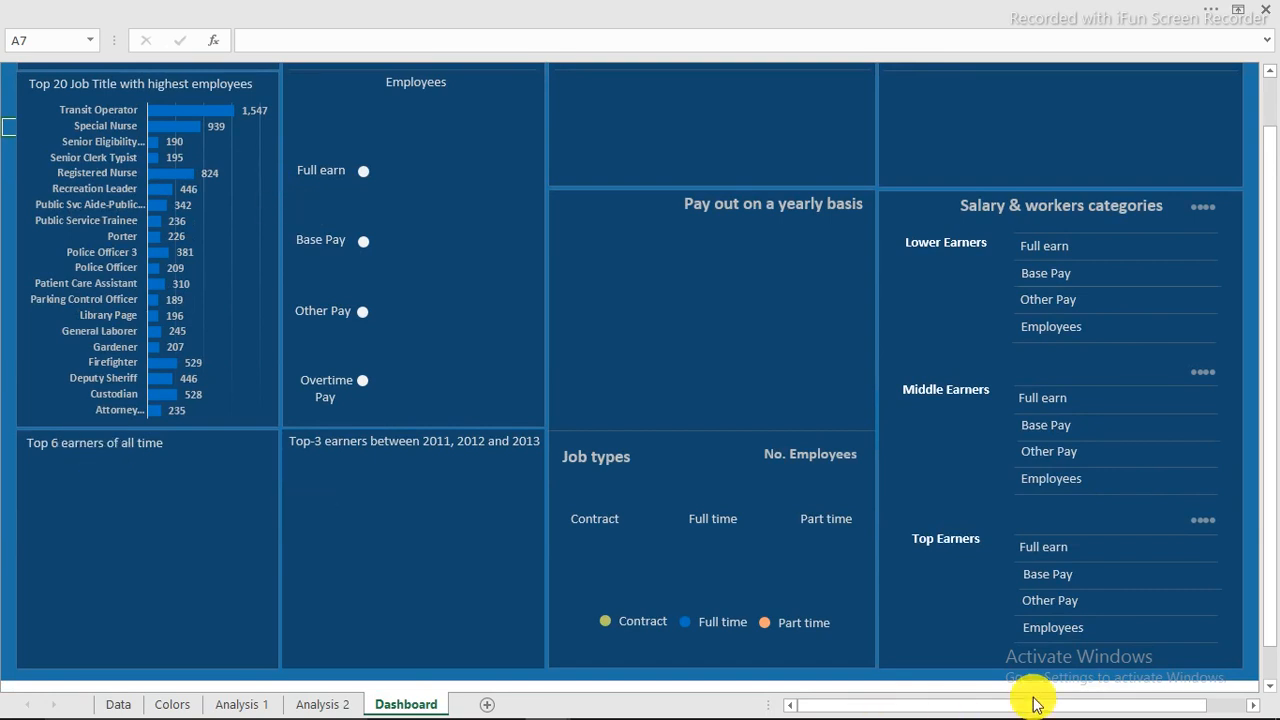
{"action": "scroll", "coordinate": [633, 212], "scroll_direction": "up", "scroll_amount": 3}
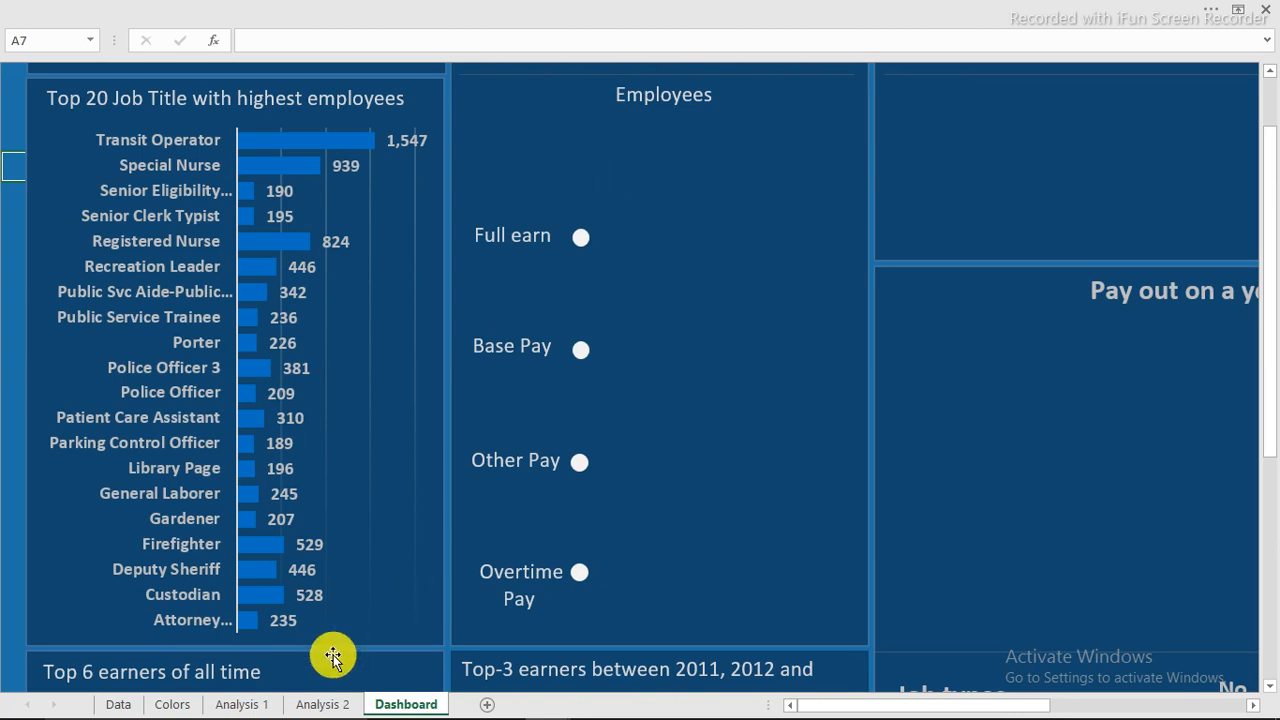
{"action": "left_click", "coordinate": [245, 703]}
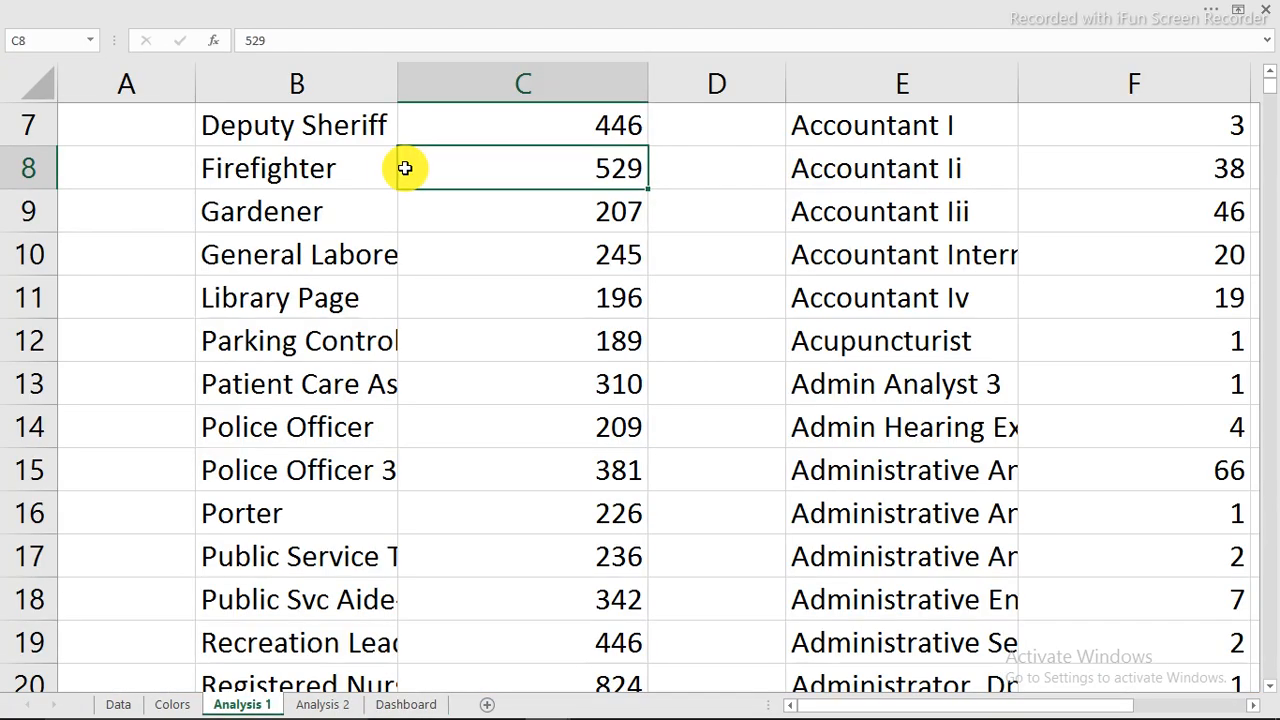
Start a new PivotTable from the employee table on the Data sheet.
{"action": "left_click", "coordinate": [120, 706]}
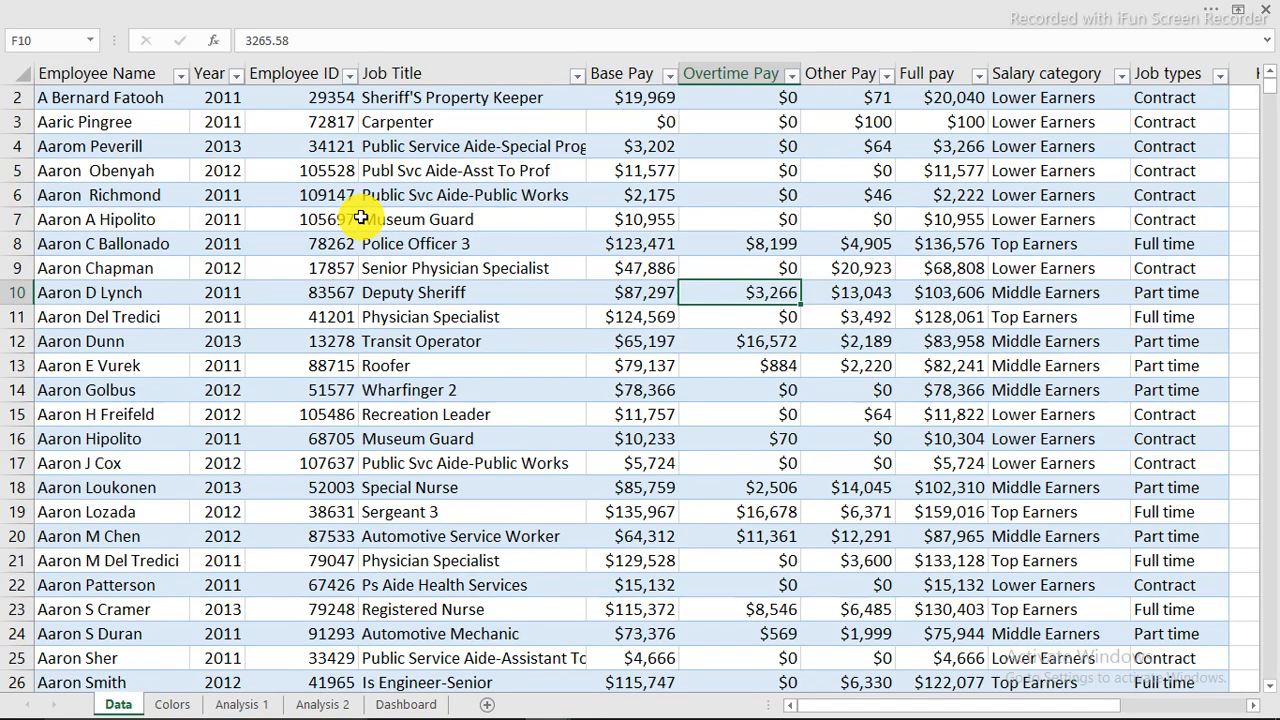
{"action": "left_click", "coordinate": [362, 217]}
{"action": "left_click", "coordinate": [420, 11]}
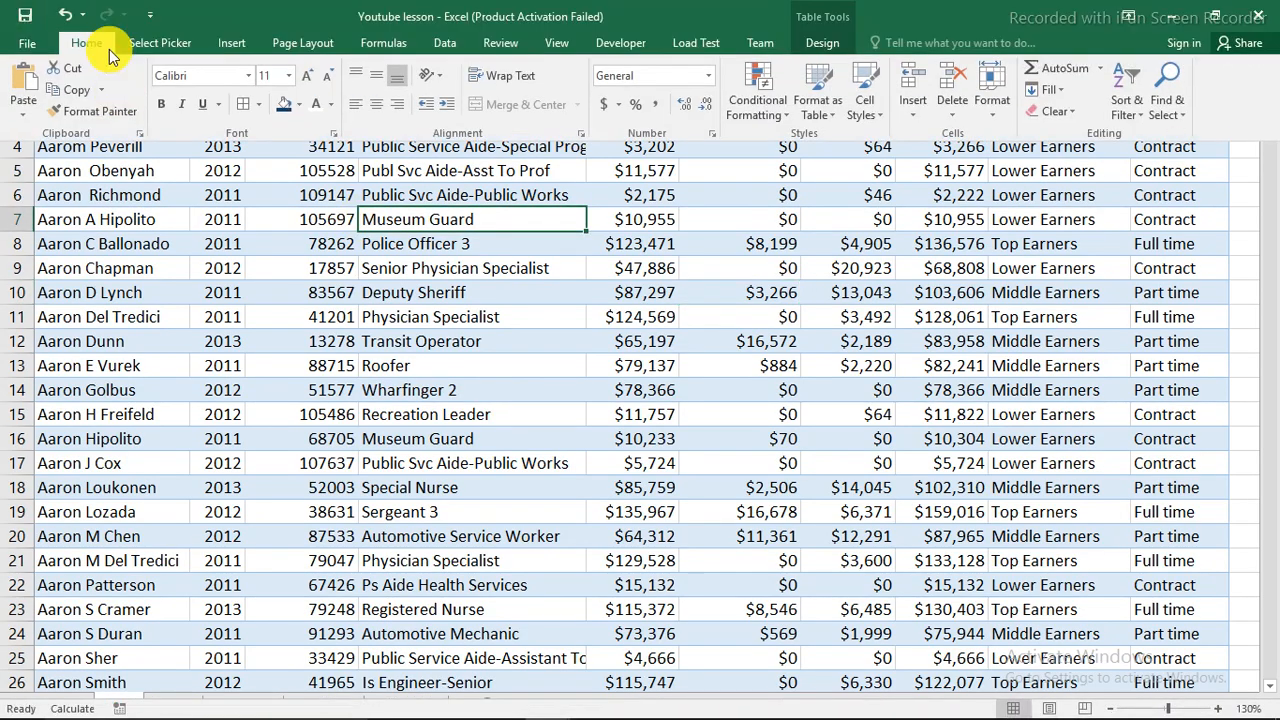
{"action": "left_click", "coordinate": [214, 44]}
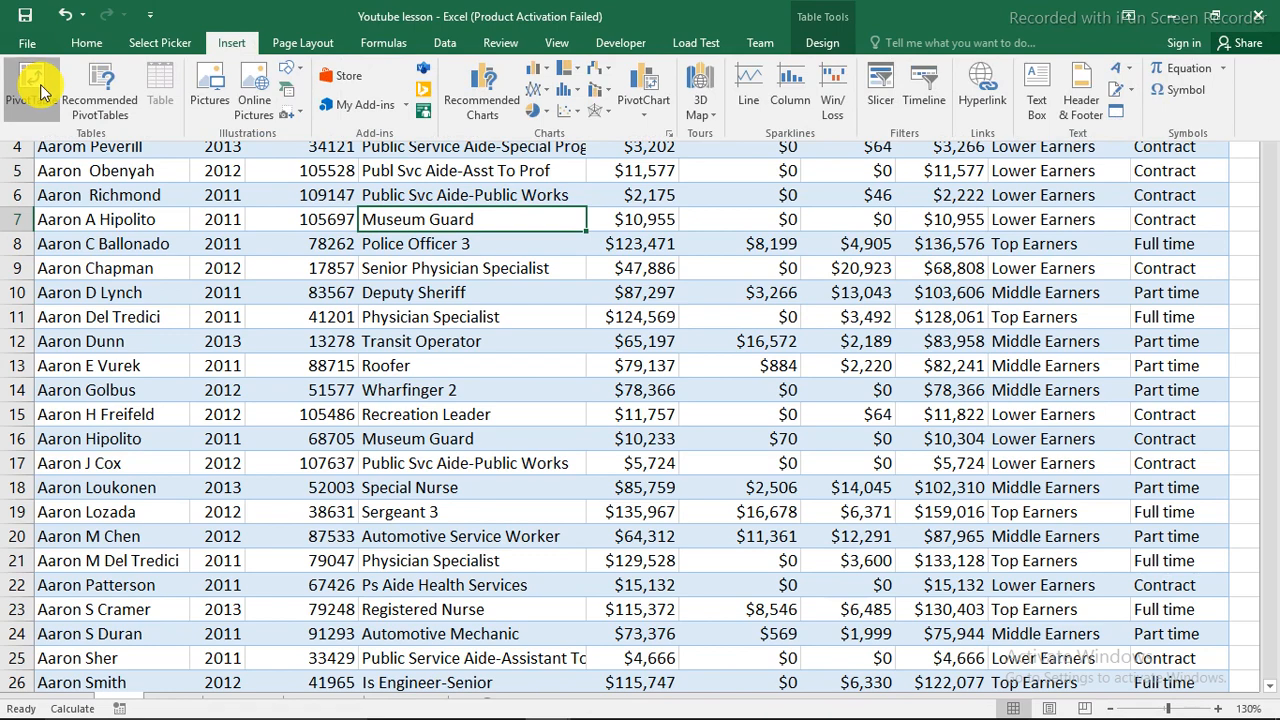
{"action": "left_click", "coordinate": [505, 430]}
Place the pivot table on the existing Analysis 1 sheet at cell I8.
{"action": "left_click", "coordinate": [330, 343]}
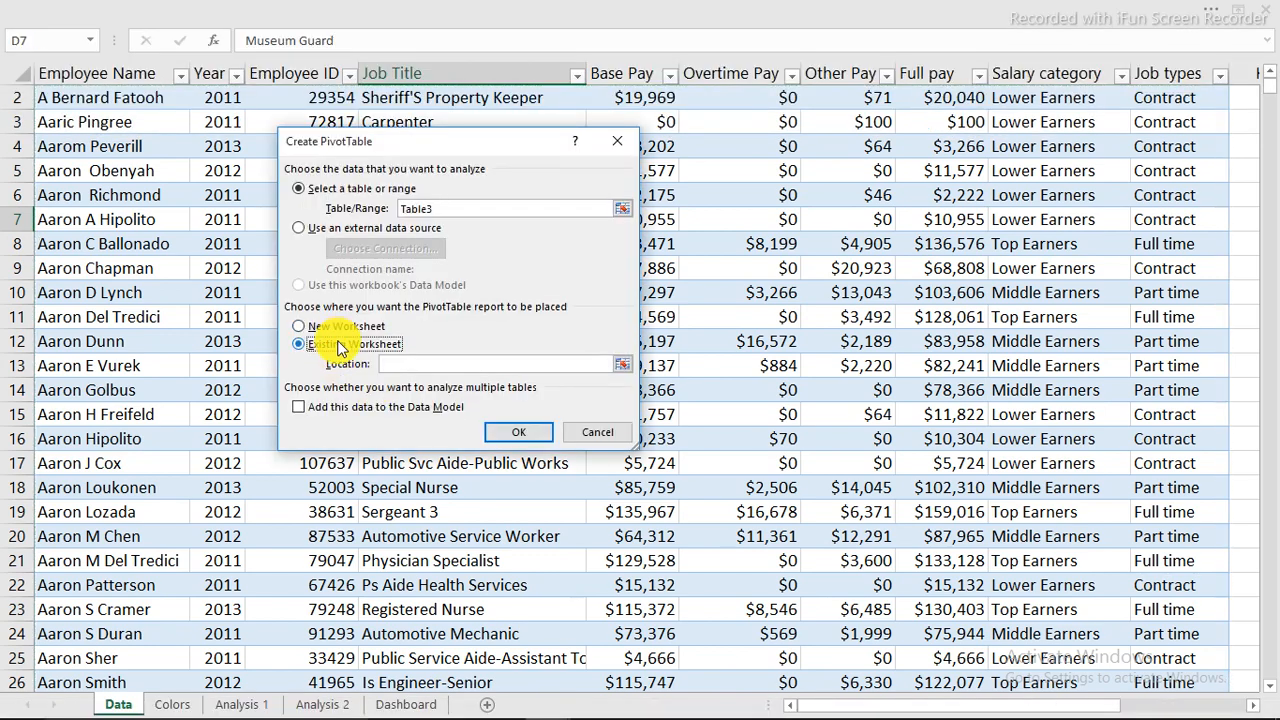
{"action": "left_click", "coordinate": [245, 702]}
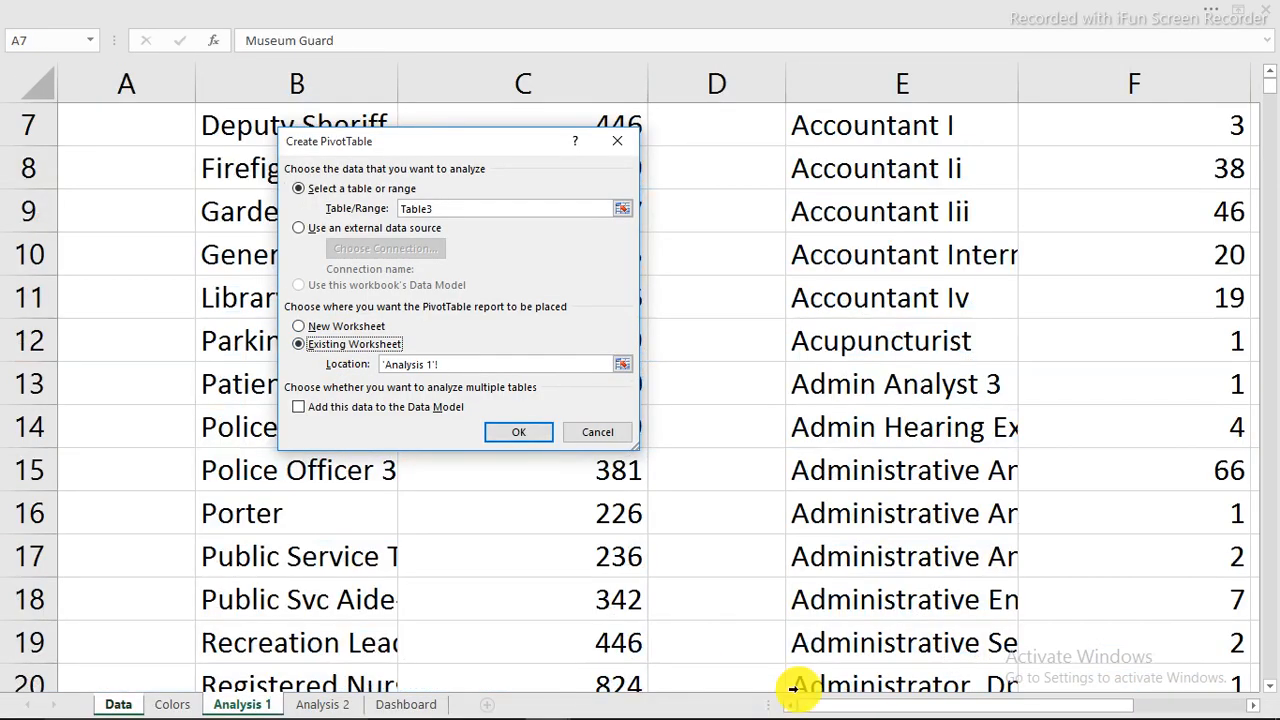
{"action": "left_click_drag", "start_coordinate": [835, 706], "coordinate": [1094, 617]}
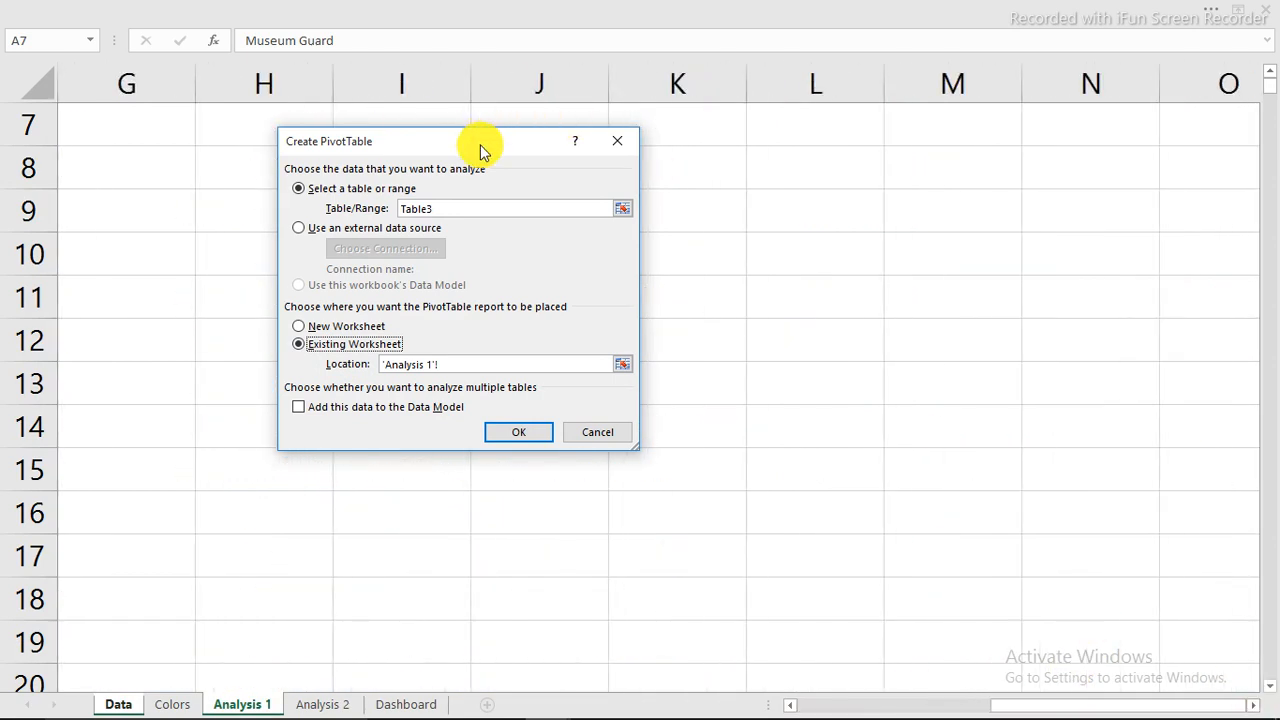
{"action": "left_click_drag", "start_coordinate": [486, 149], "coordinate": [384, 205]}
{"action": "left_click", "coordinate": [394, 182]}
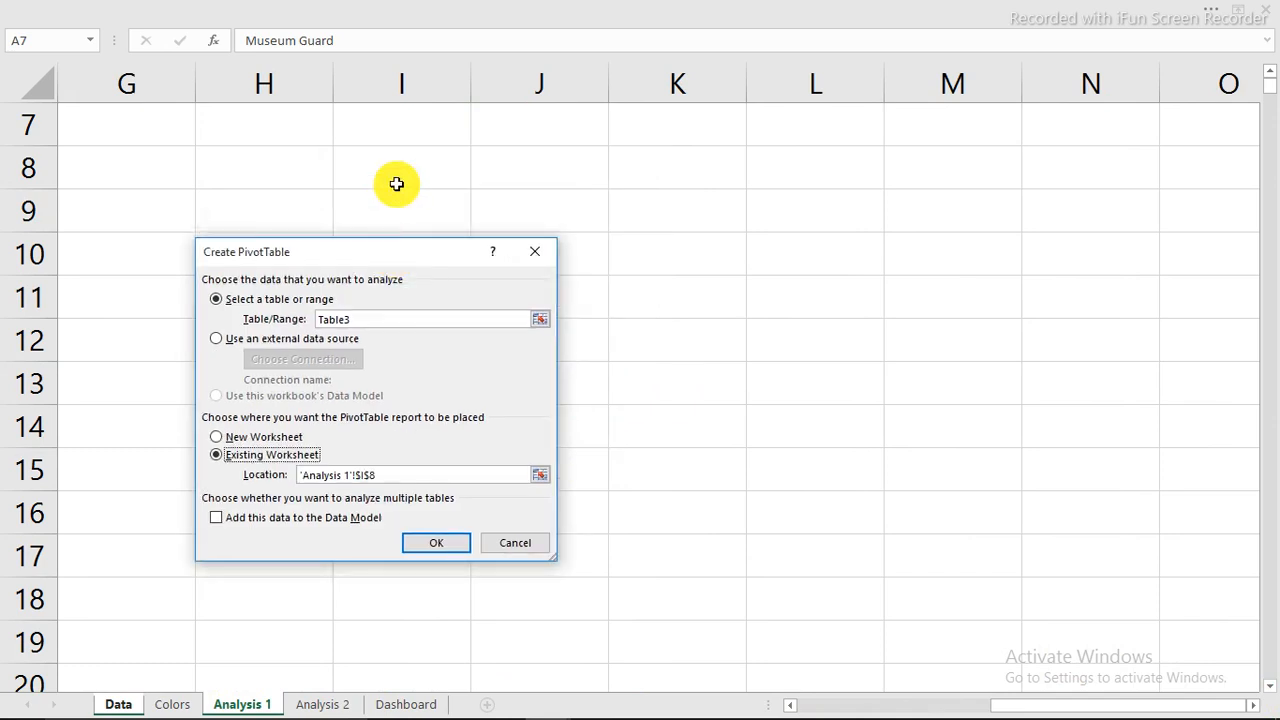
{"action": "left_click", "coordinate": [441, 547]}
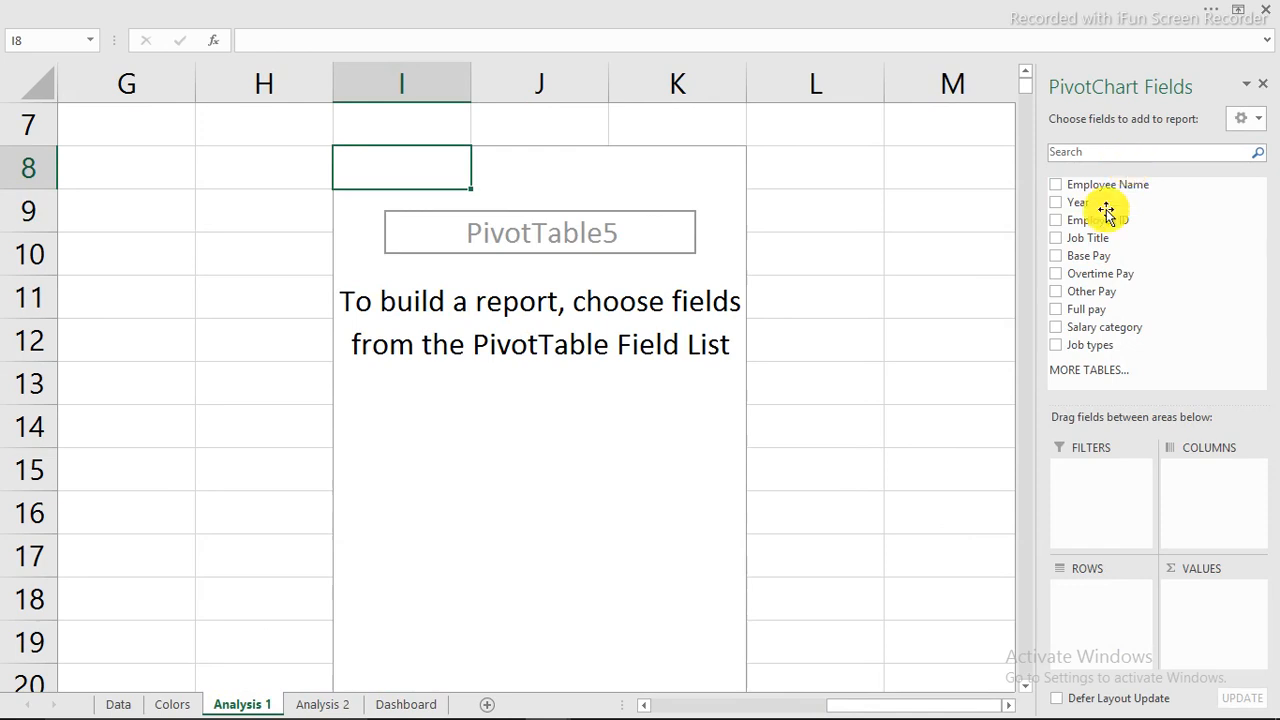
Add Count of Job Title plus sums of Base, Overtime, Other and Full pay to Values.
{"action": "left_click_drag", "start_coordinate": [1080, 240], "coordinate": [1208, 604]}
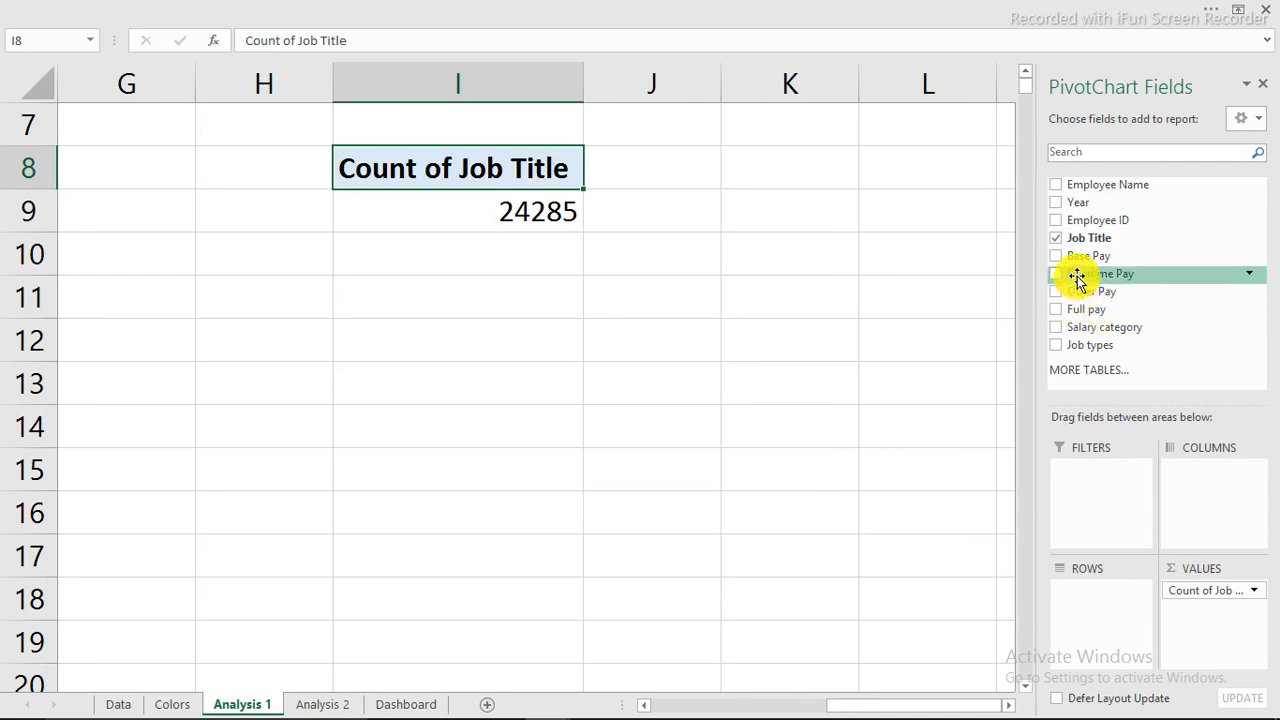
{"action": "left_click_drag", "start_coordinate": [1073, 260], "coordinate": [1202, 612]}
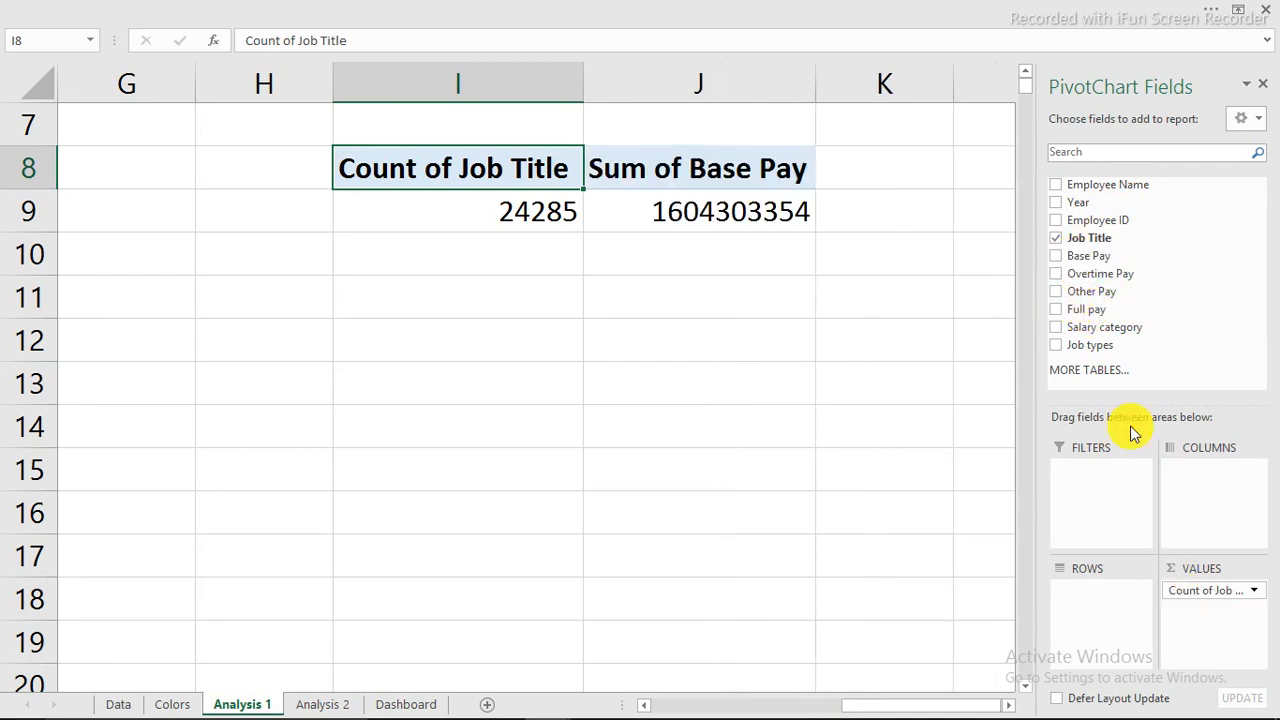
{"action": "left_click_drag", "start_coordinate": [1083, 278], "coordinate": [1186, 463]}
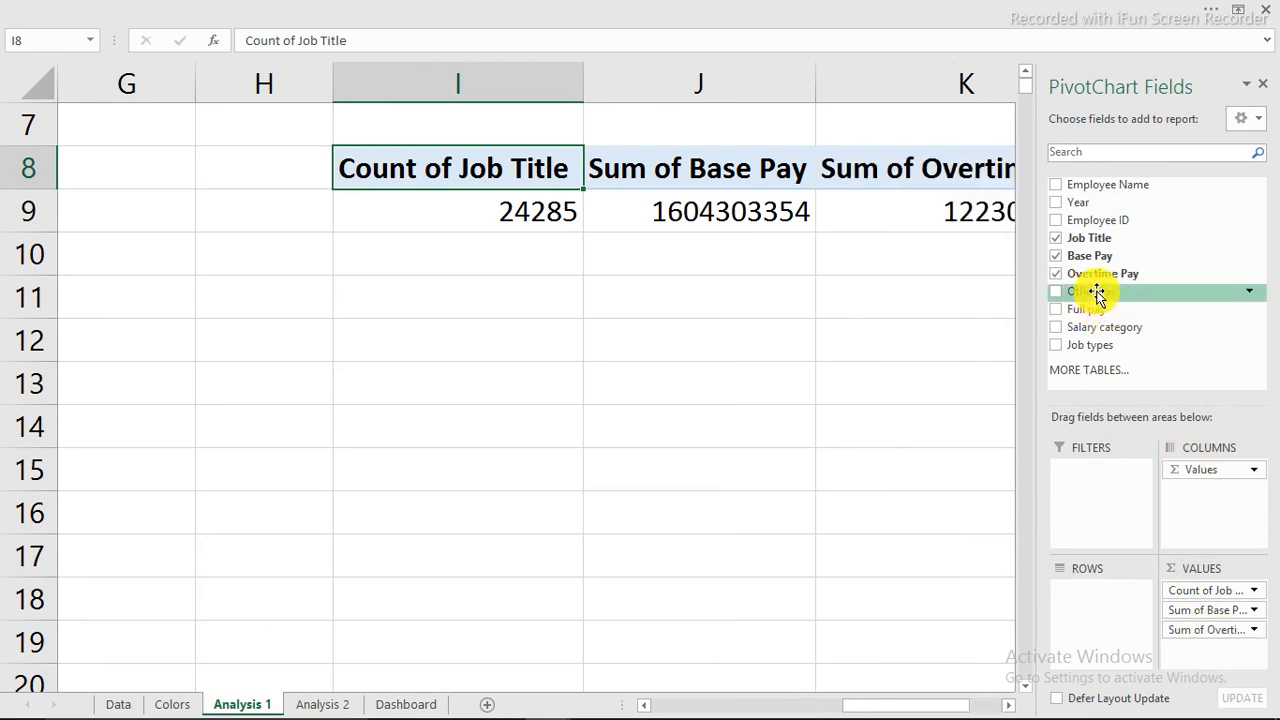
{"action": "left_click_drag", "start_coordinate": [1090, 291], "coordinate": [1213, 648]}
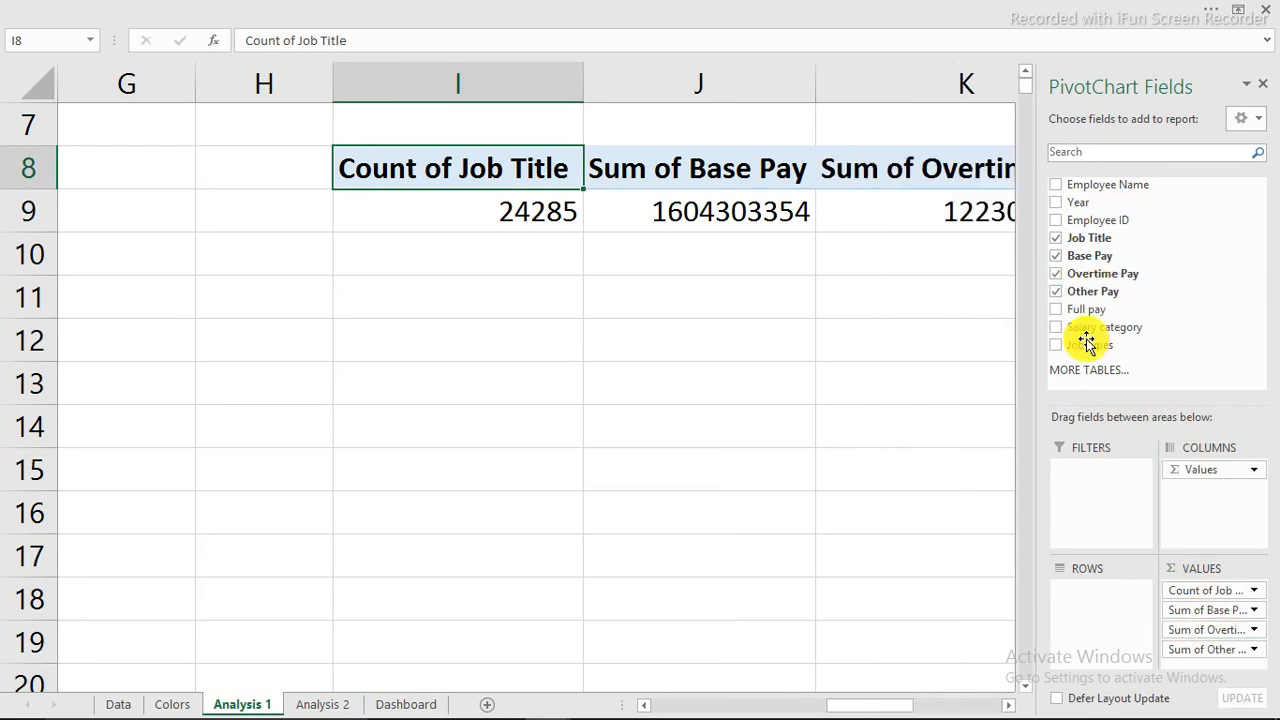
{"action": "left_click_drag", "start_coordinate": [1080, 310], "coordinate": [1222, 664]}
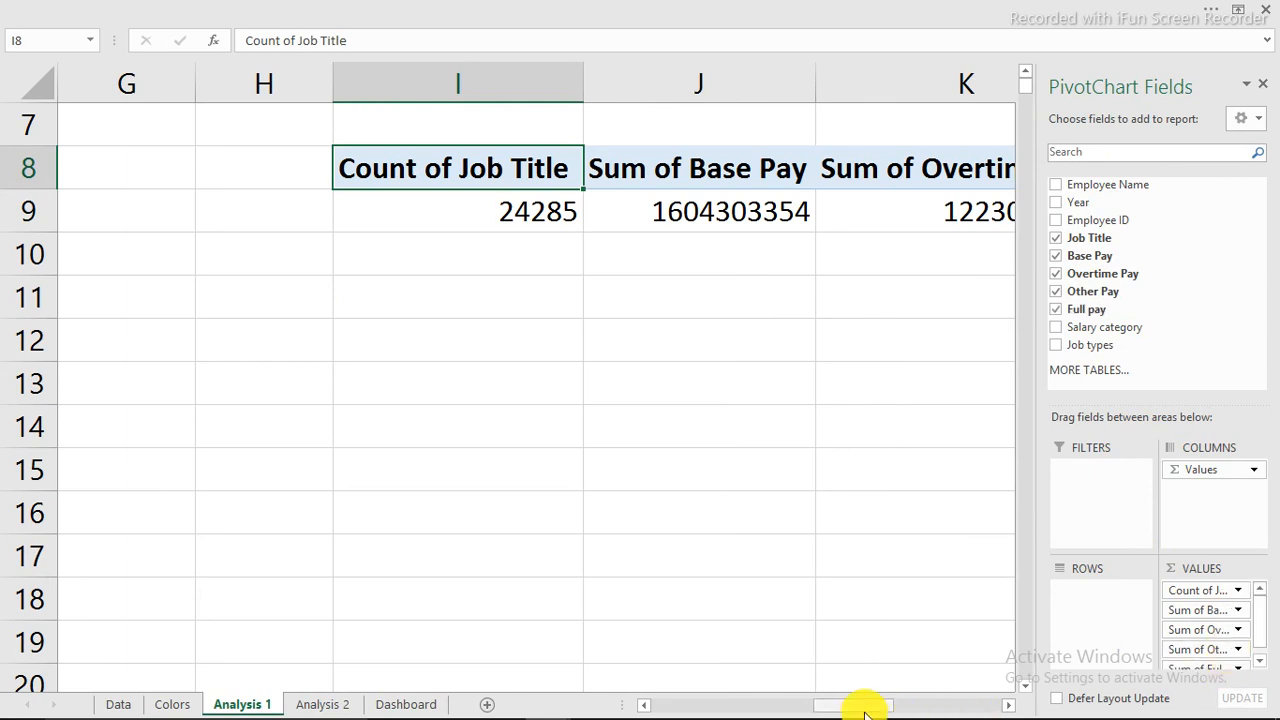
{"action": "left_click_drag", "start_coordinate": [866, 710], "coordinate": [926, 710]}
Format the employee count in I9 as a number with a thousands separator (24,285).
{"action": "left_click", "coordinate": [266, 212]}
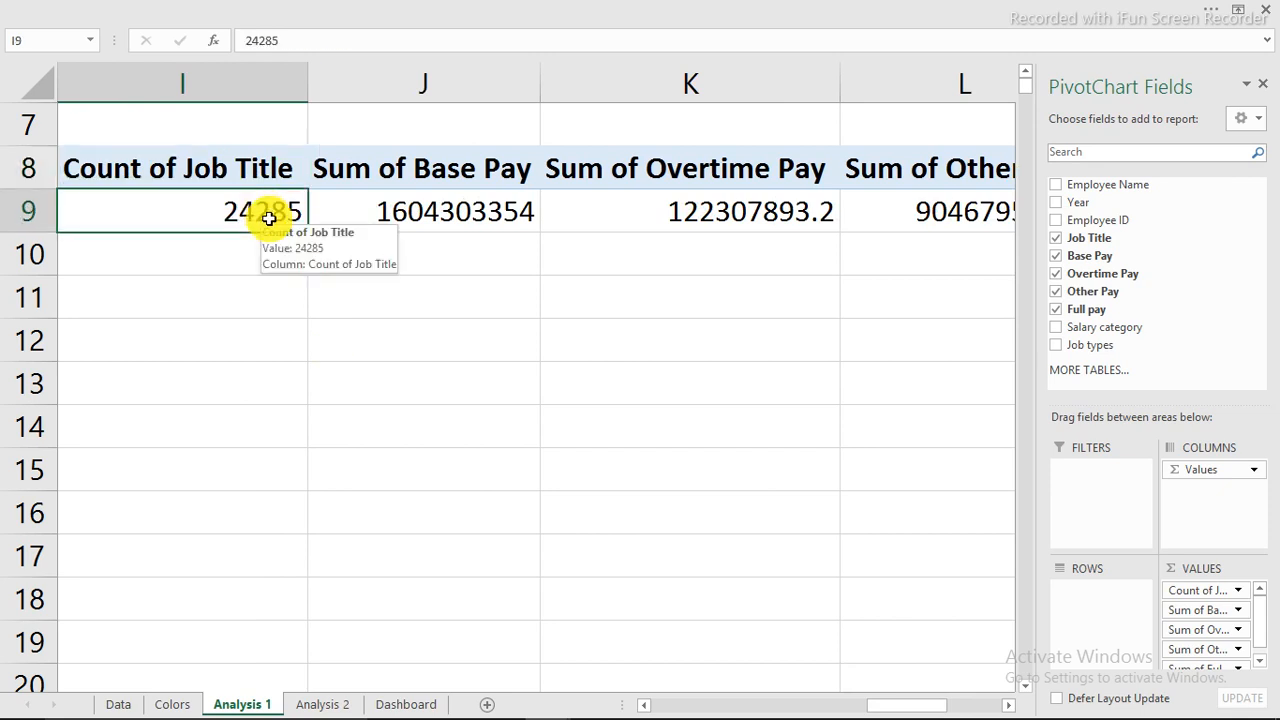
{"action": "key", "text": "ctrl+1"}
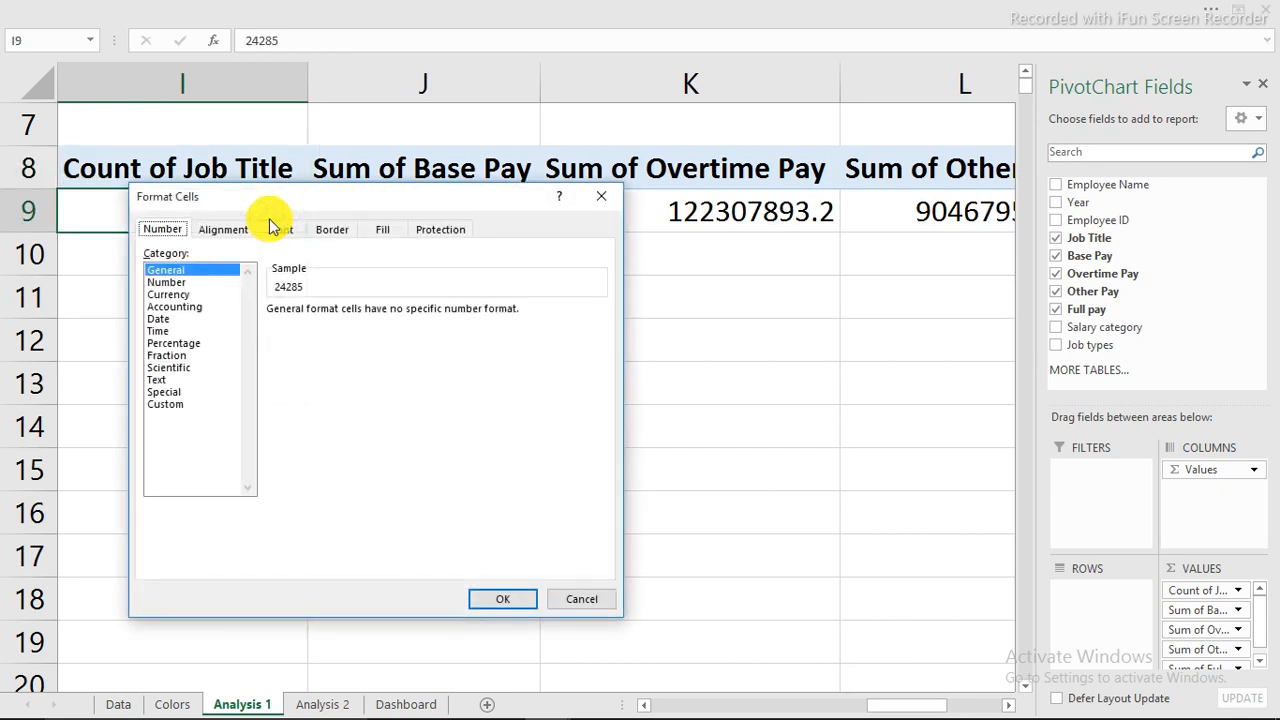
{"action": "left_click", "coordinate": [200, 282]}
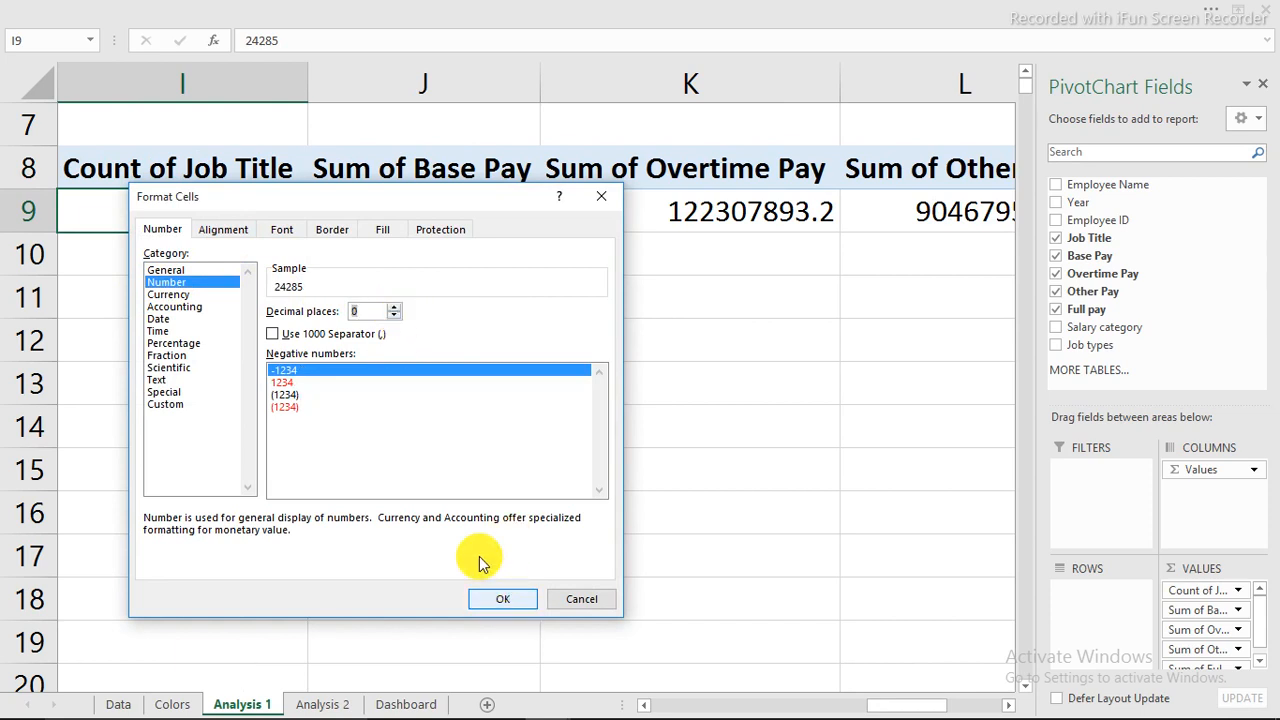
{"action": "left_click", "coordinate": [310, 338]}
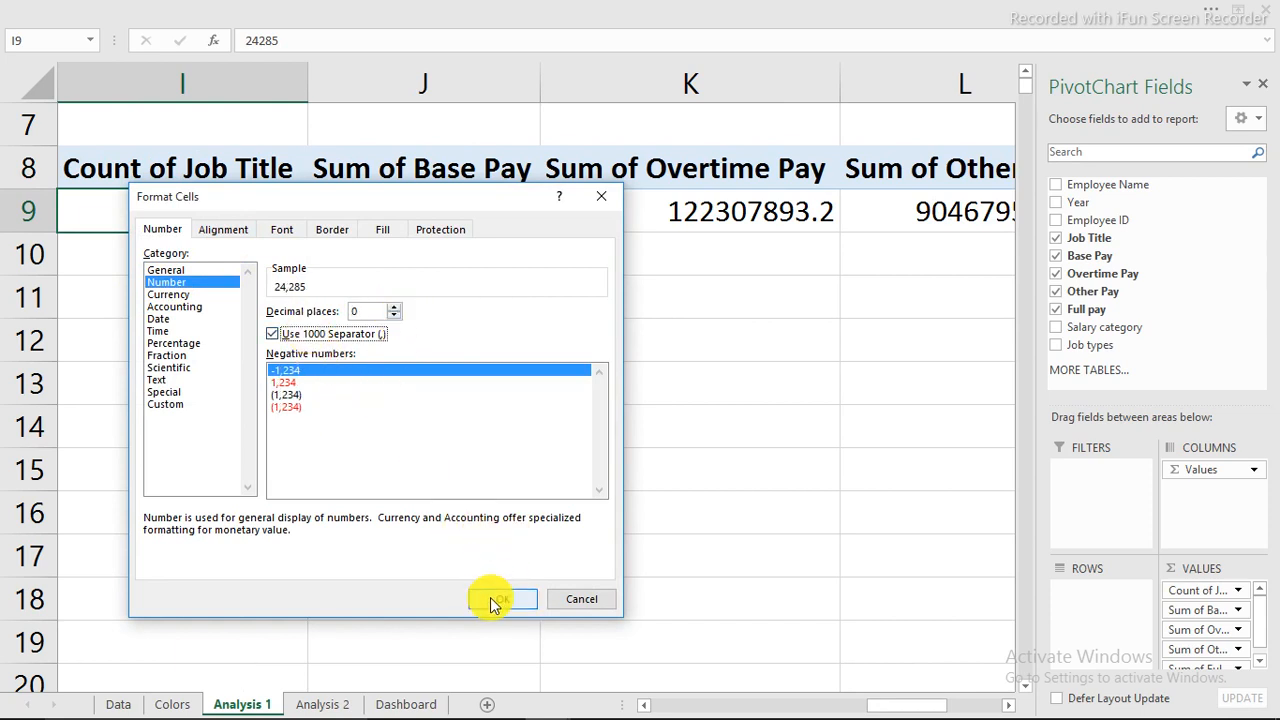
{"action": "left_click", "coordinate": [495, 599]}
Format the pay sums as dollar currency with no decimal places.
{"action": "left_click_drag", "start_coordinate": [393, 232], "coordinate": [770, 205]}
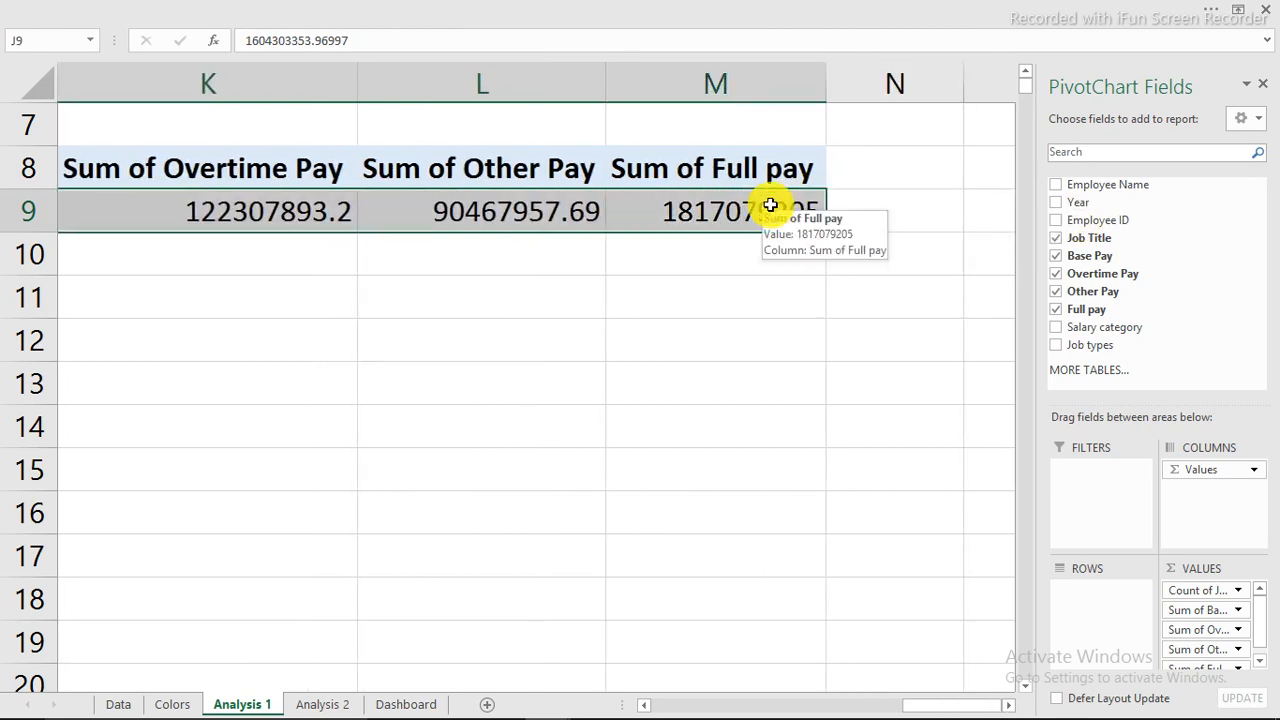
{"action": "key", "text": "ctrl+1"}
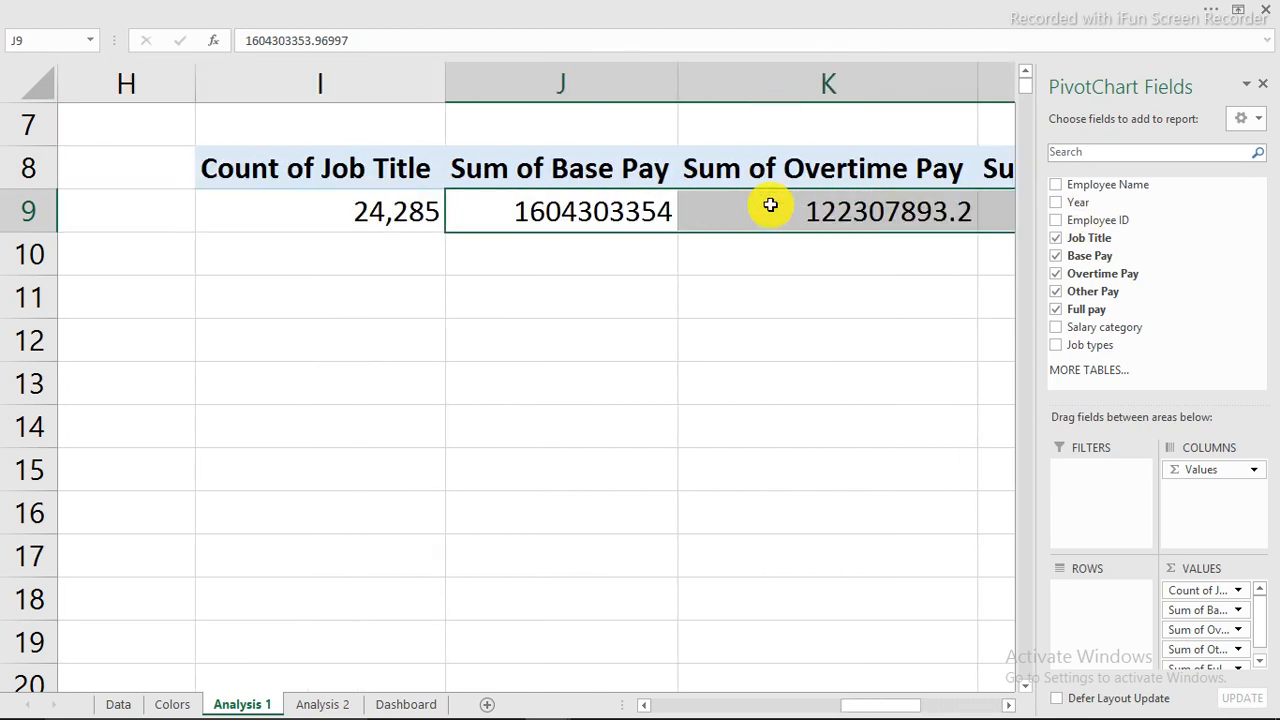
{"action": "left_click", "coordinate": [184, 283]}
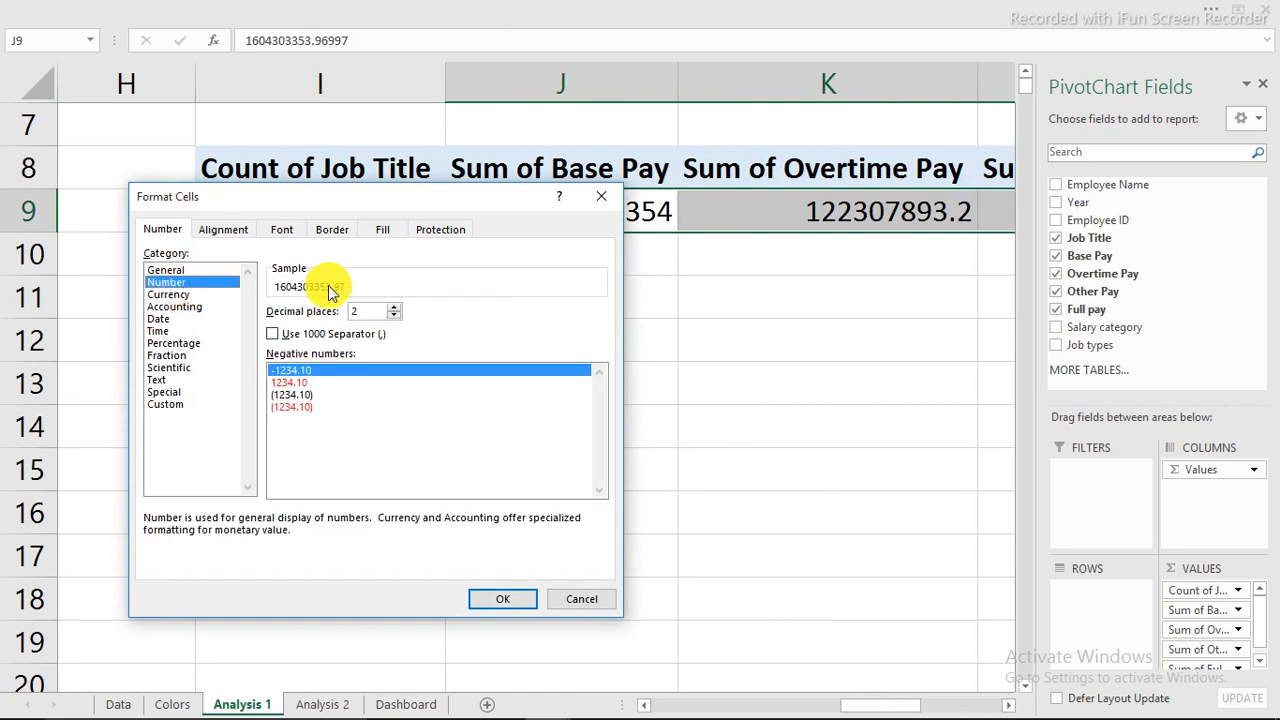
{"action": "left_click", "coordinate": [185, 294]}
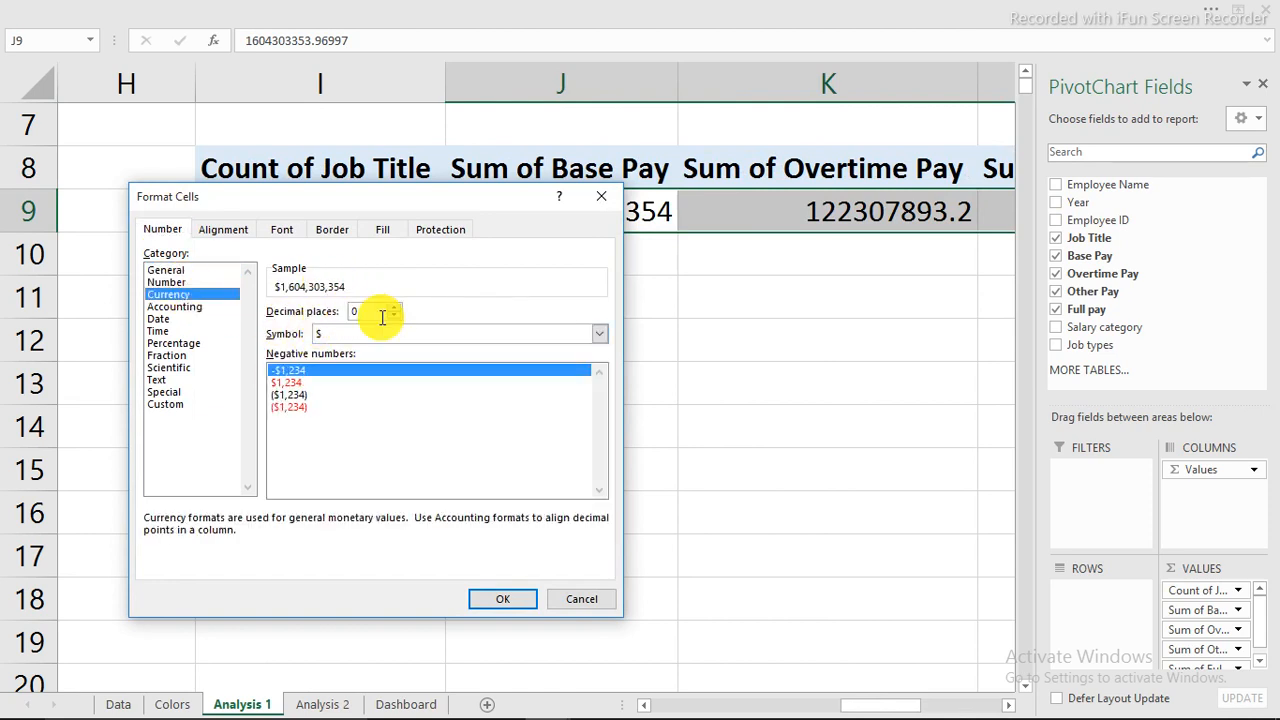
{"action": "left_click", "coordinate": [506, 603]}
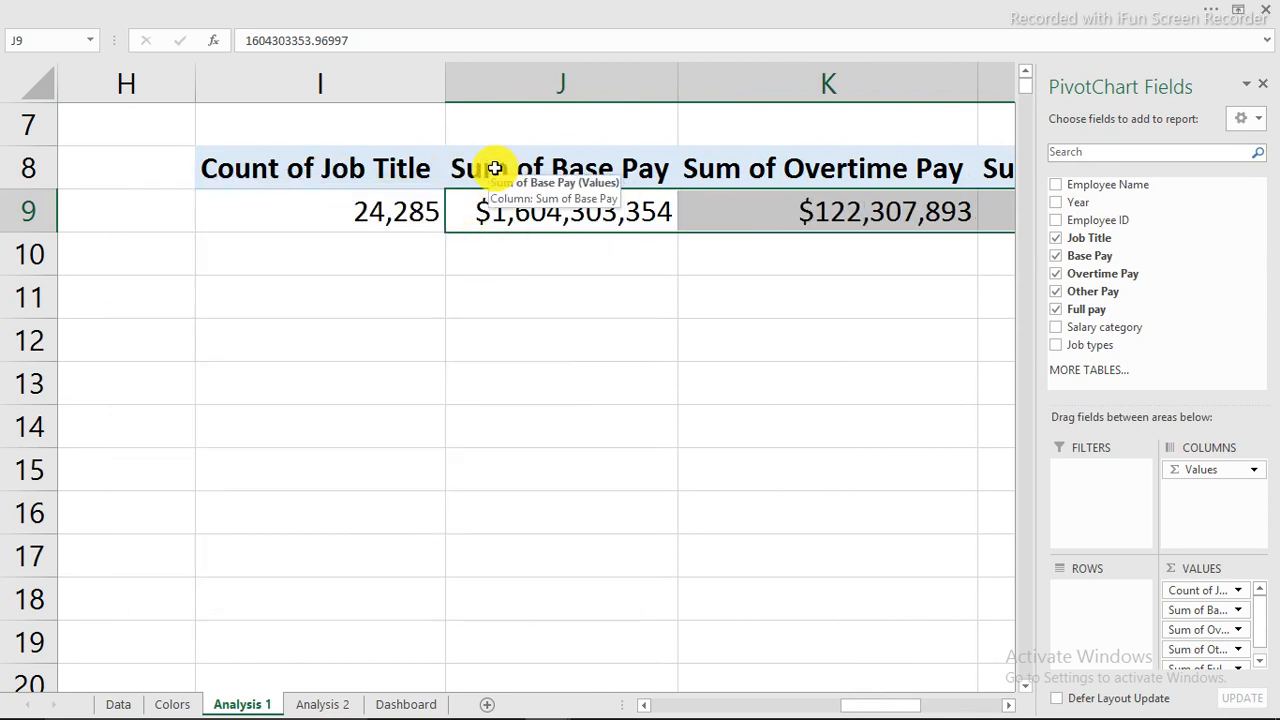
{"action": "left_click_drag", "start_coordinate": [494, 171], "coordinate": [766, 168]}
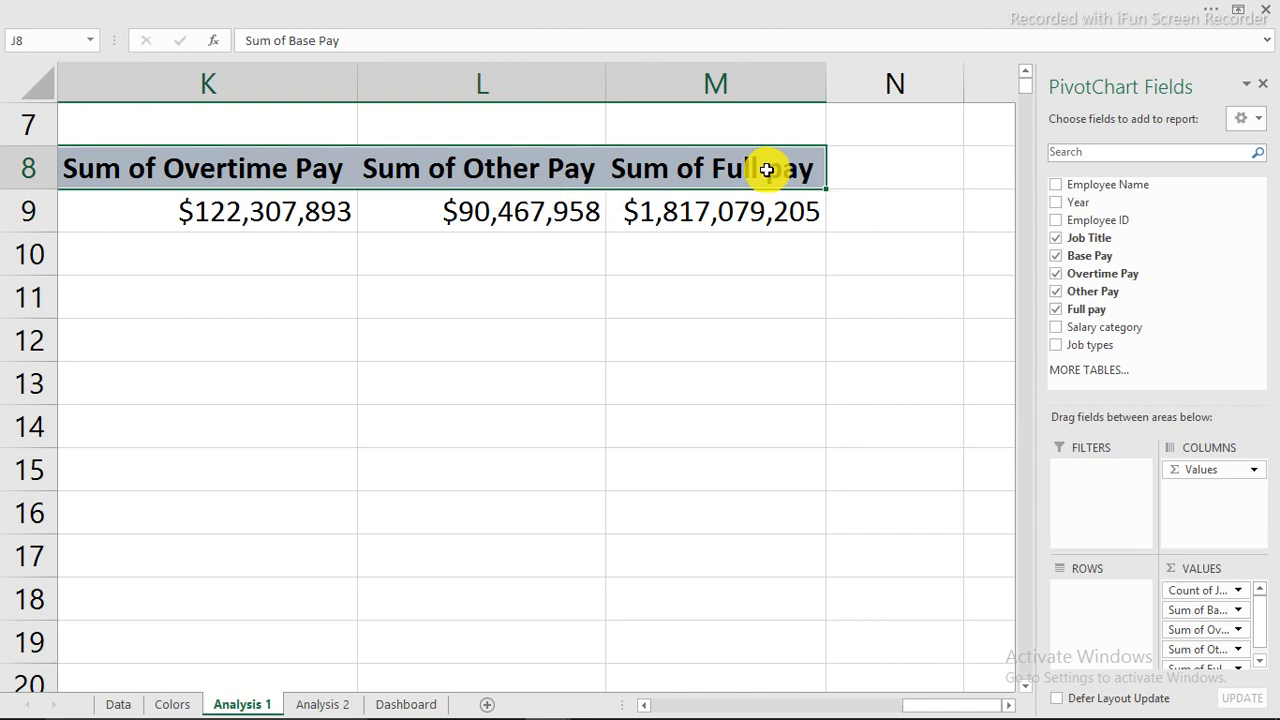
Remove 'Sum of' from all pivot pay headers with Replace All.
{"action": "key", "text": "ctrl+h"}
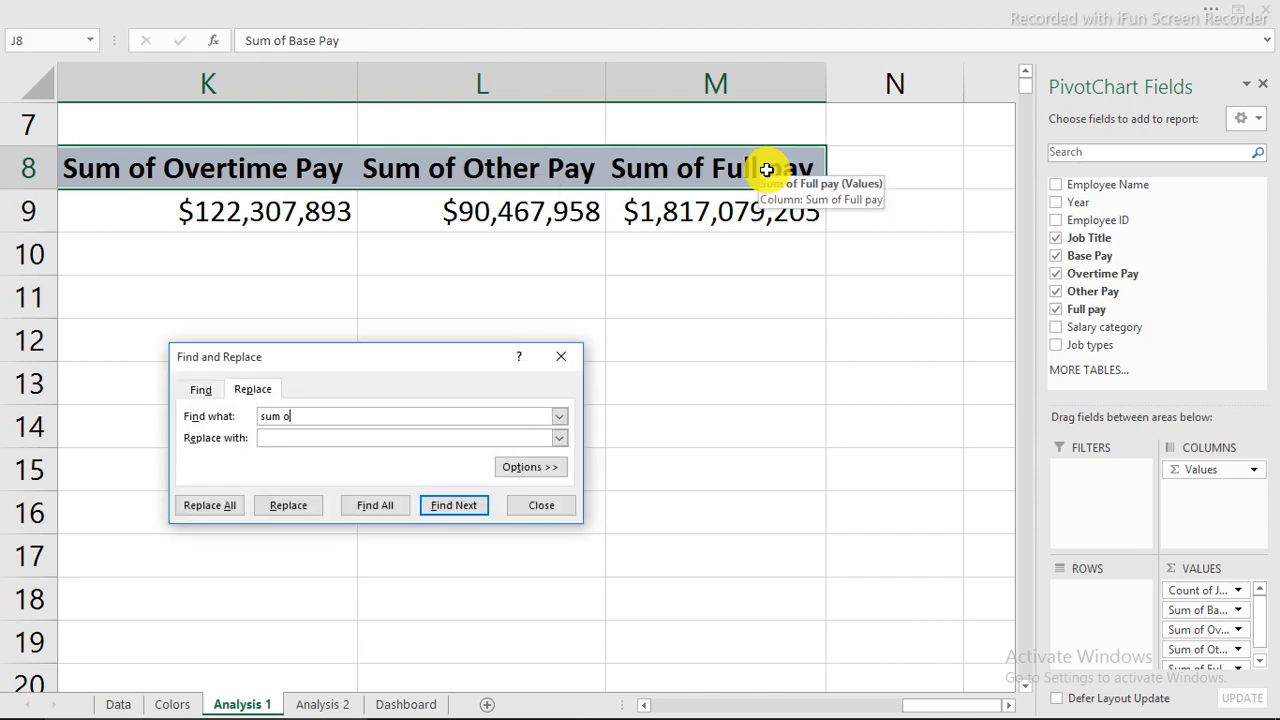
{"action": "left_click", "coordinate": [198, 505]}
{"action": "left_click", "coordinate": [662, 421]}
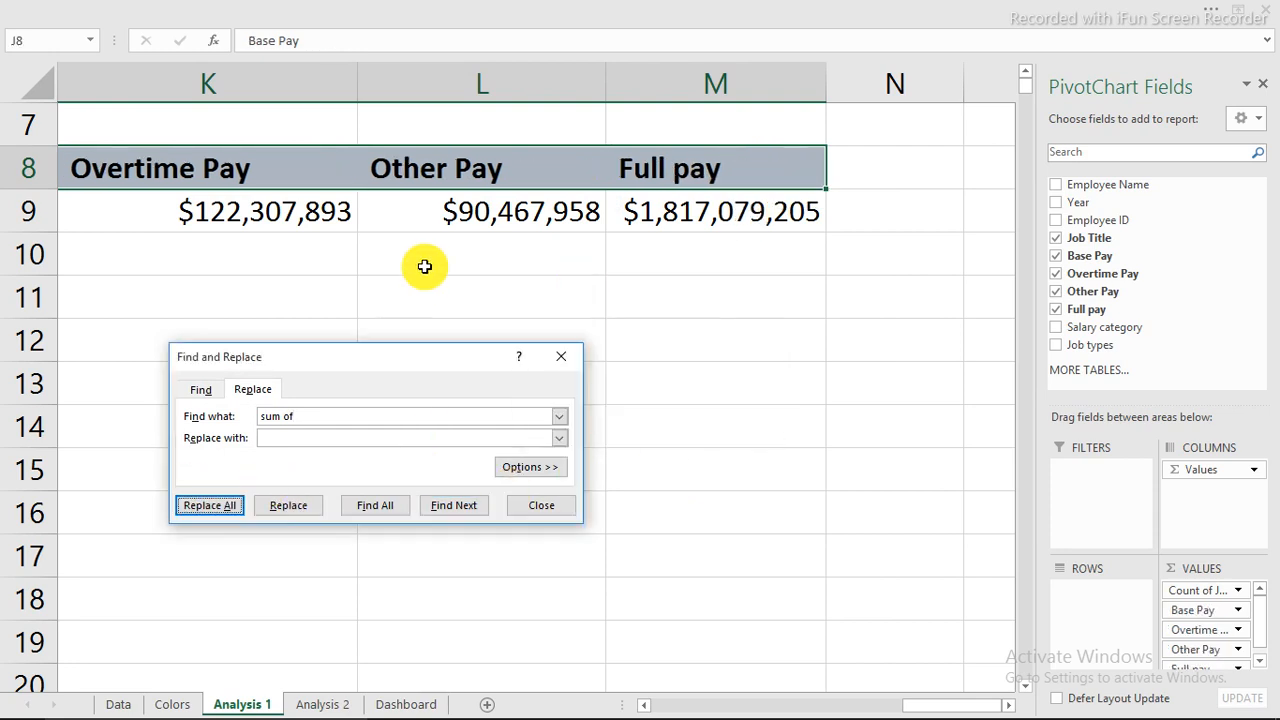
{"action": "left_click", "coordinate": [627, 311]}
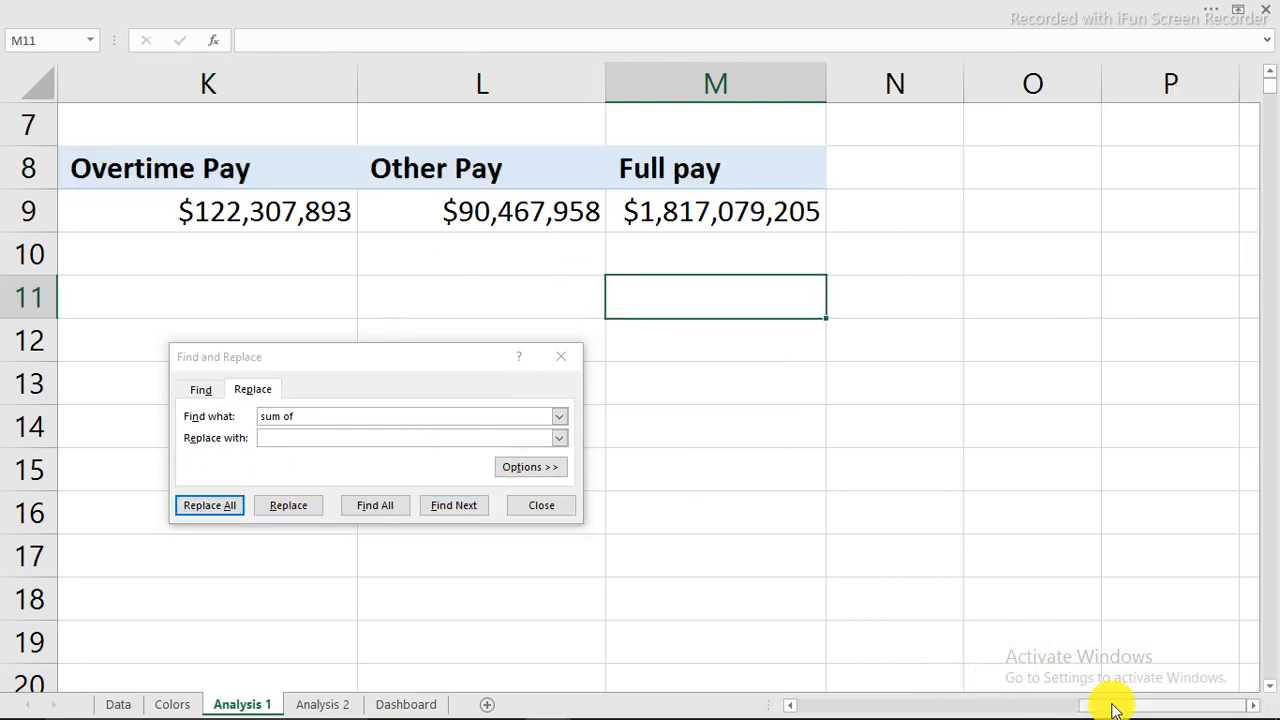
{"action": "left_click_drag", "start_coordinate": [1115, 708], "coordinate": [1020, 706]}
{"action": "left_click", "coordinate": [541, 505]}
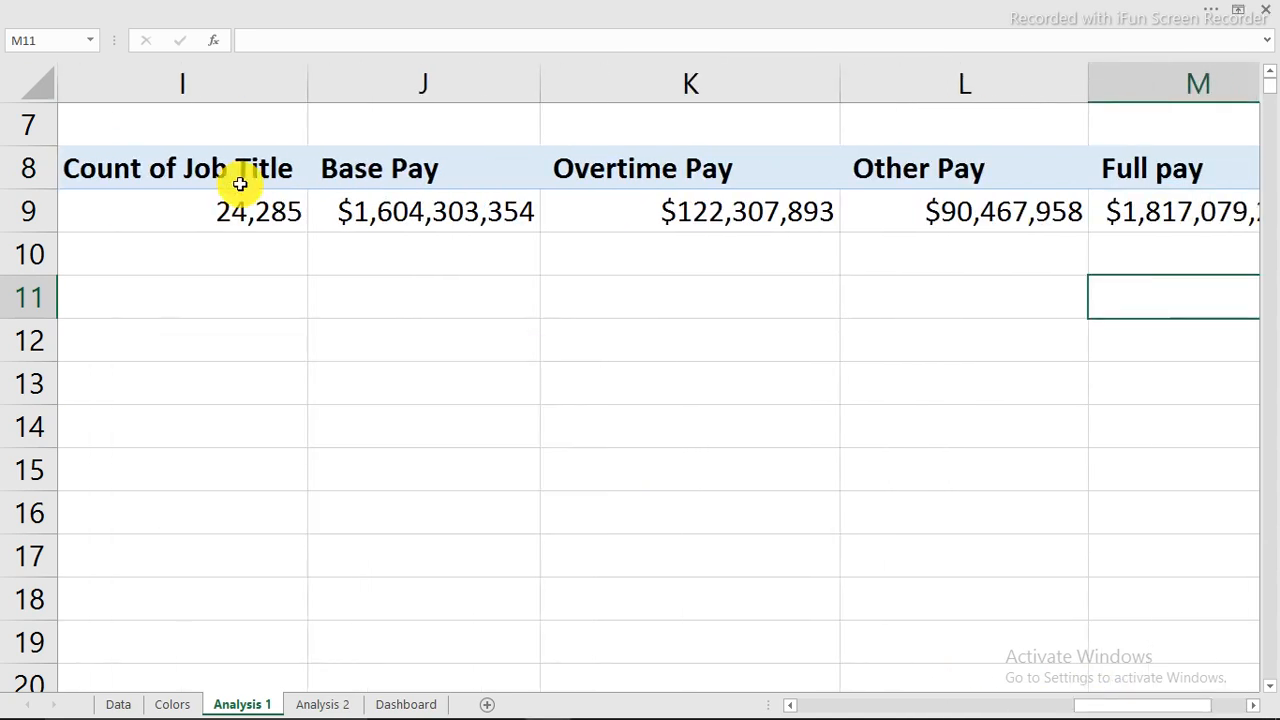
Rename the Count of Job Title field to 'No. emp'.
{"action": "double_click", "coordinate": [245, 166]}
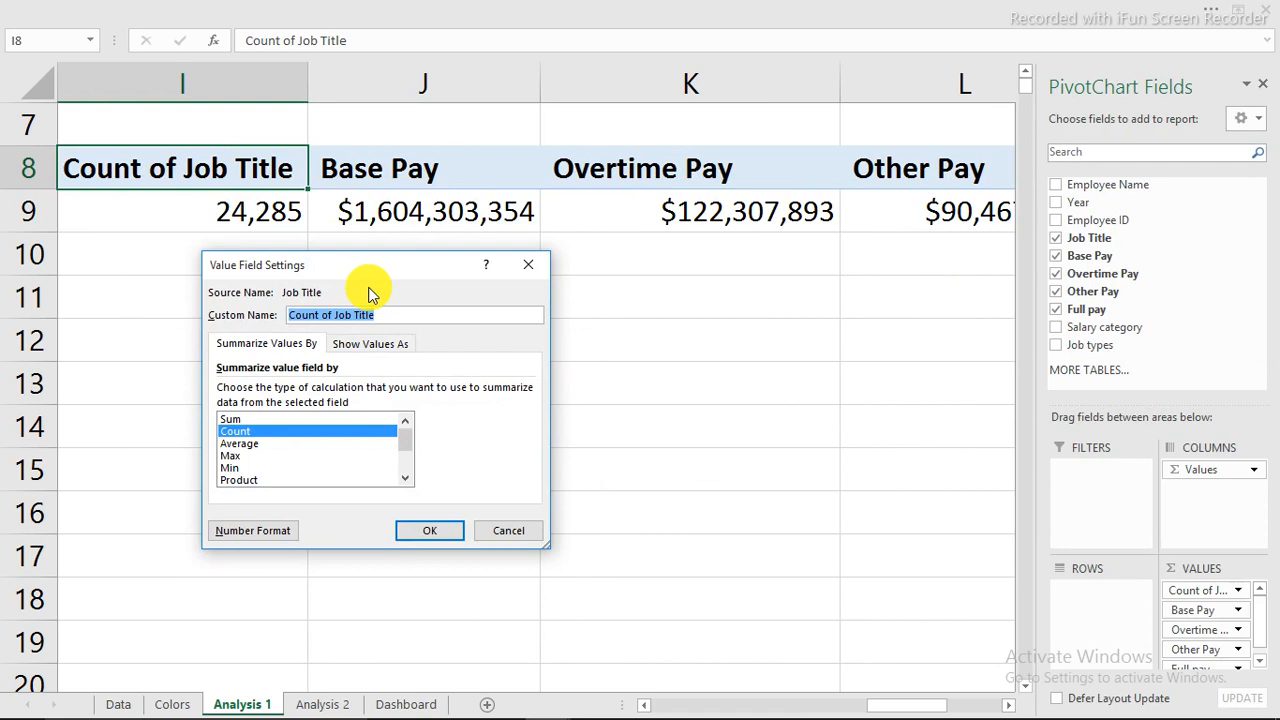
{"action": "type", "text": "No. emp"}
{"action": "key", "text": "Return"}
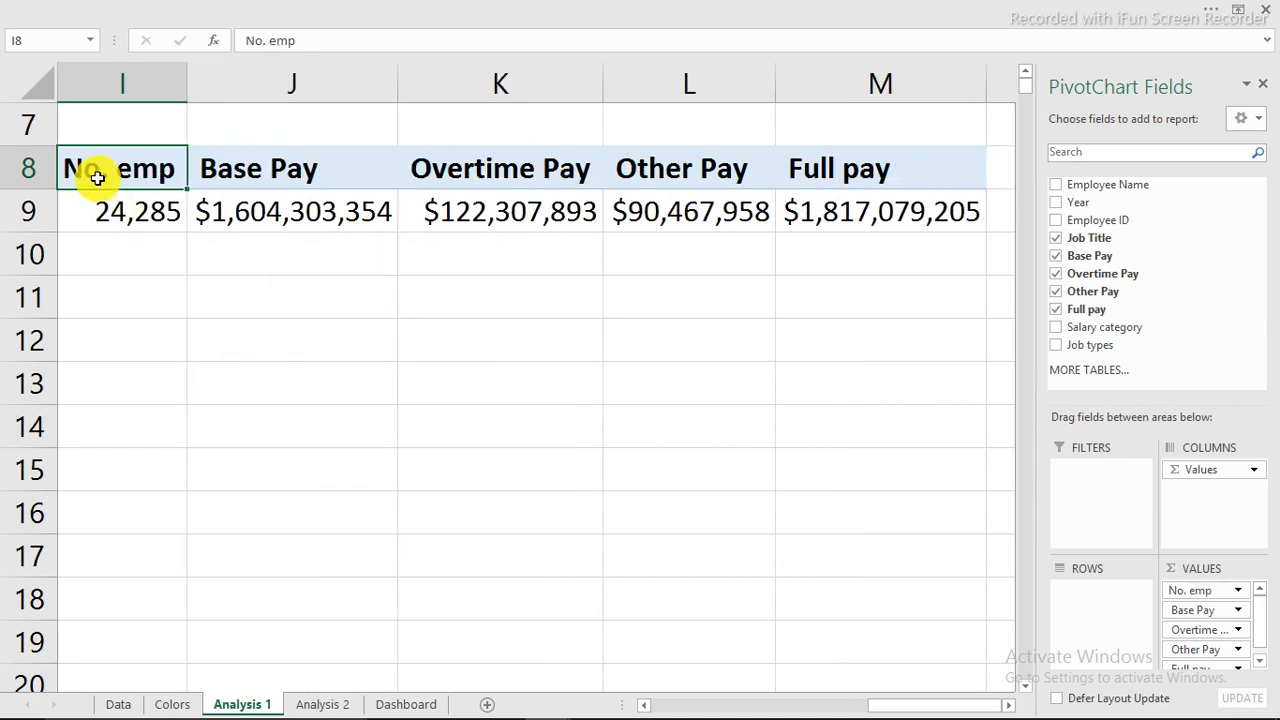
{"action": "left_click", "coordinate": [144, 89]}
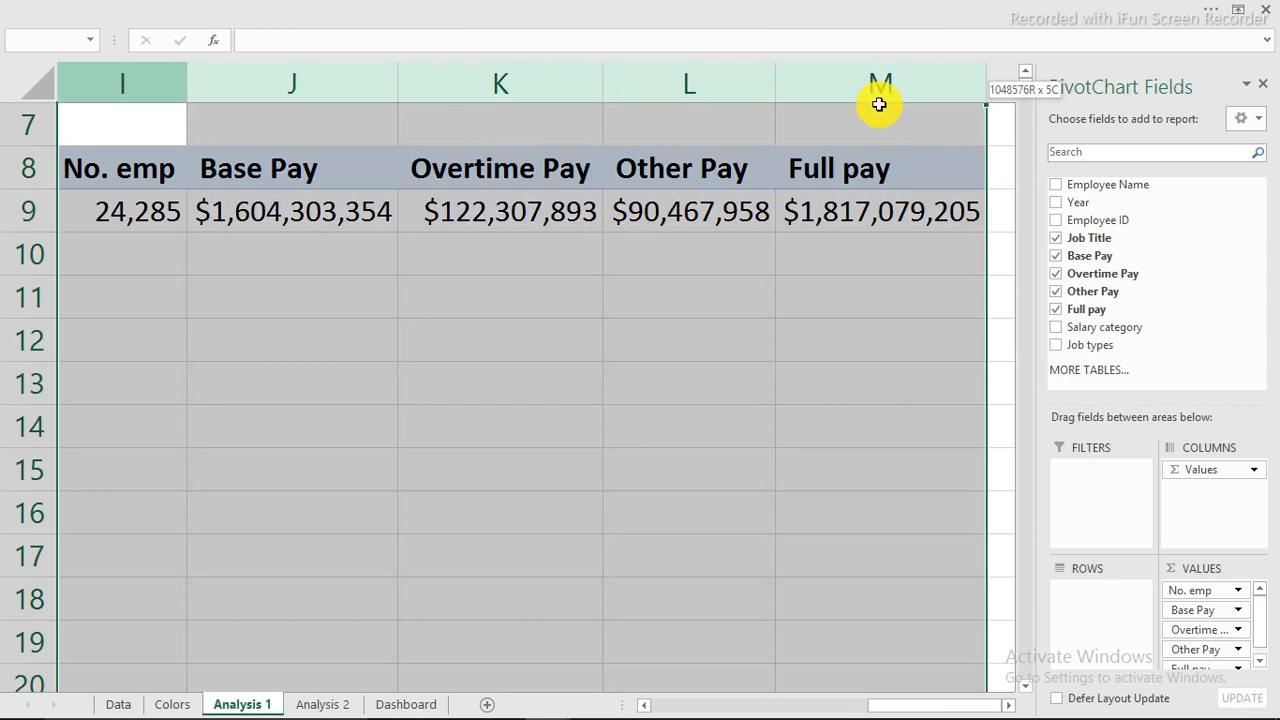
Copy the pivot table's header and value cells I8:M9.
{"action": "left_click_drag", "start_coordinate": [879, 104], "coordinate": [875, 100]}
{"action": "right_click", "coordinate": [718, 90]}
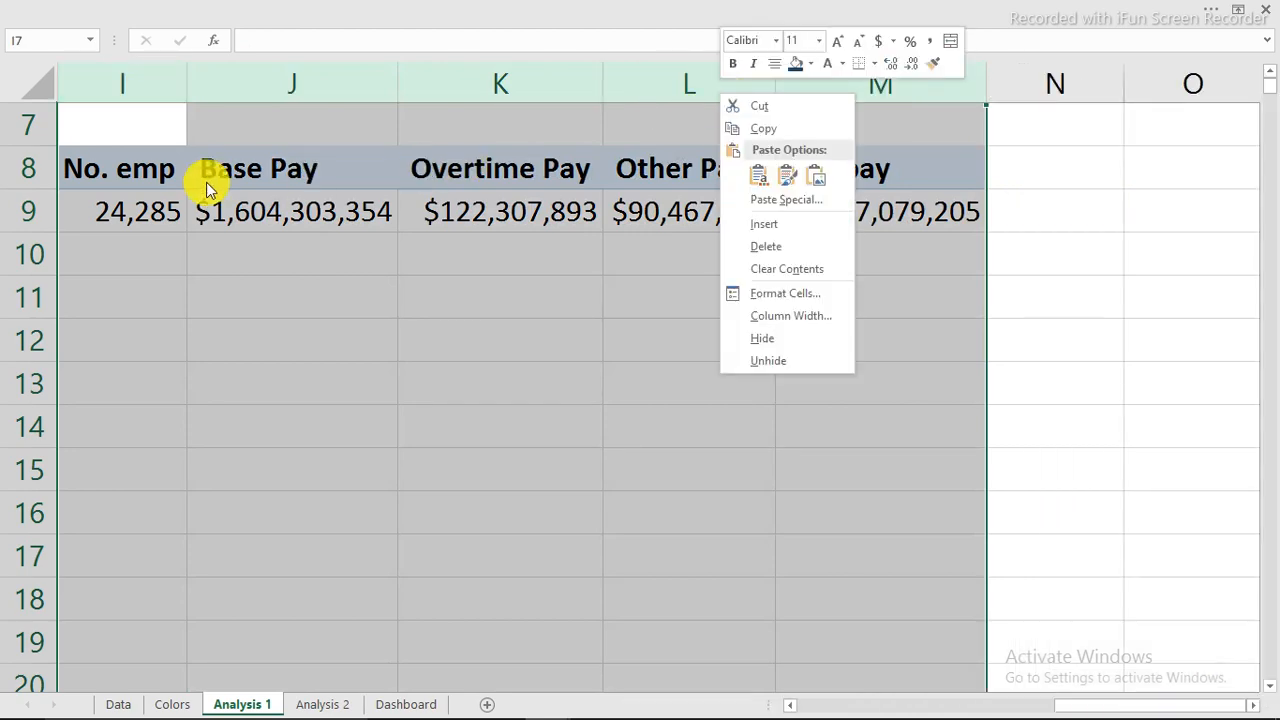
{"action": "left_click", "coordinate": [126, 166]}
{"action": "left_click_drag", "start_coordinate": [126, 168], "coordinate": [903, 229]}
{"action": "right_click", "coordinate": [903, 229]}
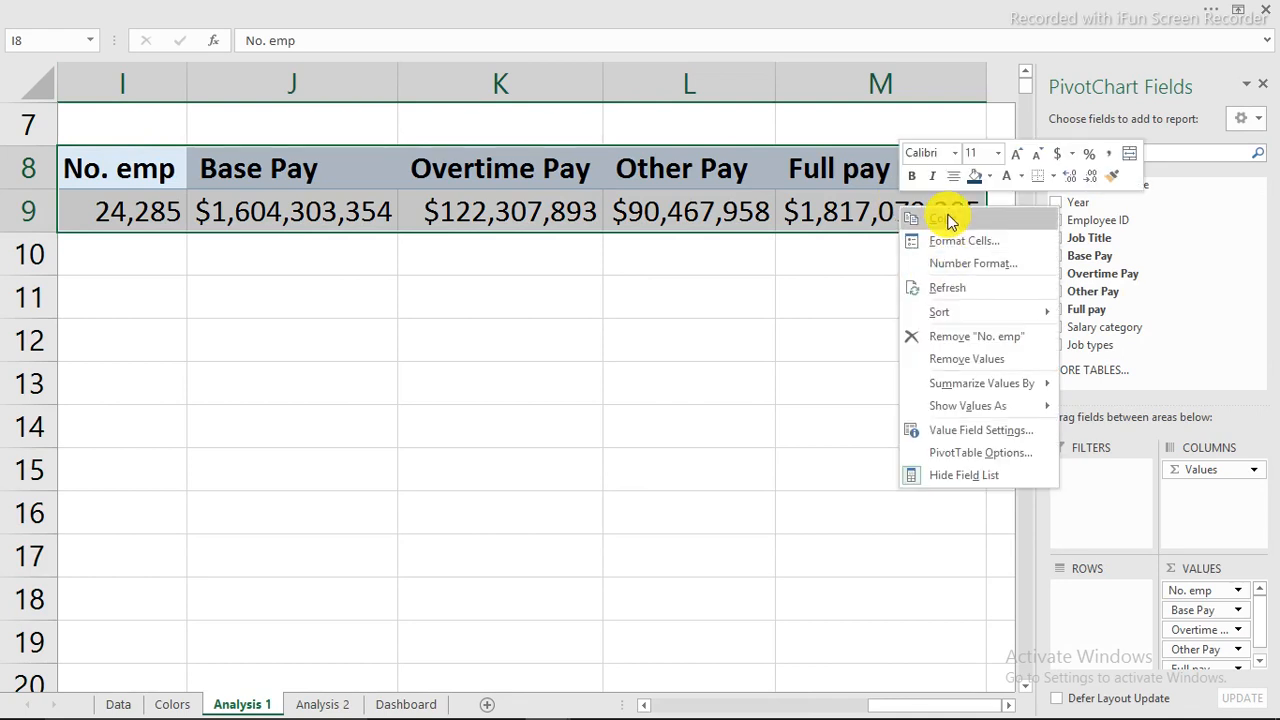
{"action": "key", "text": "Escape"}
{"action": "key", "text": "ctrl+c"}
Paste the pivot at I12 and remove No. emp from the copy's values.
{"action": "left_click", "coordinate": [130, 346]}
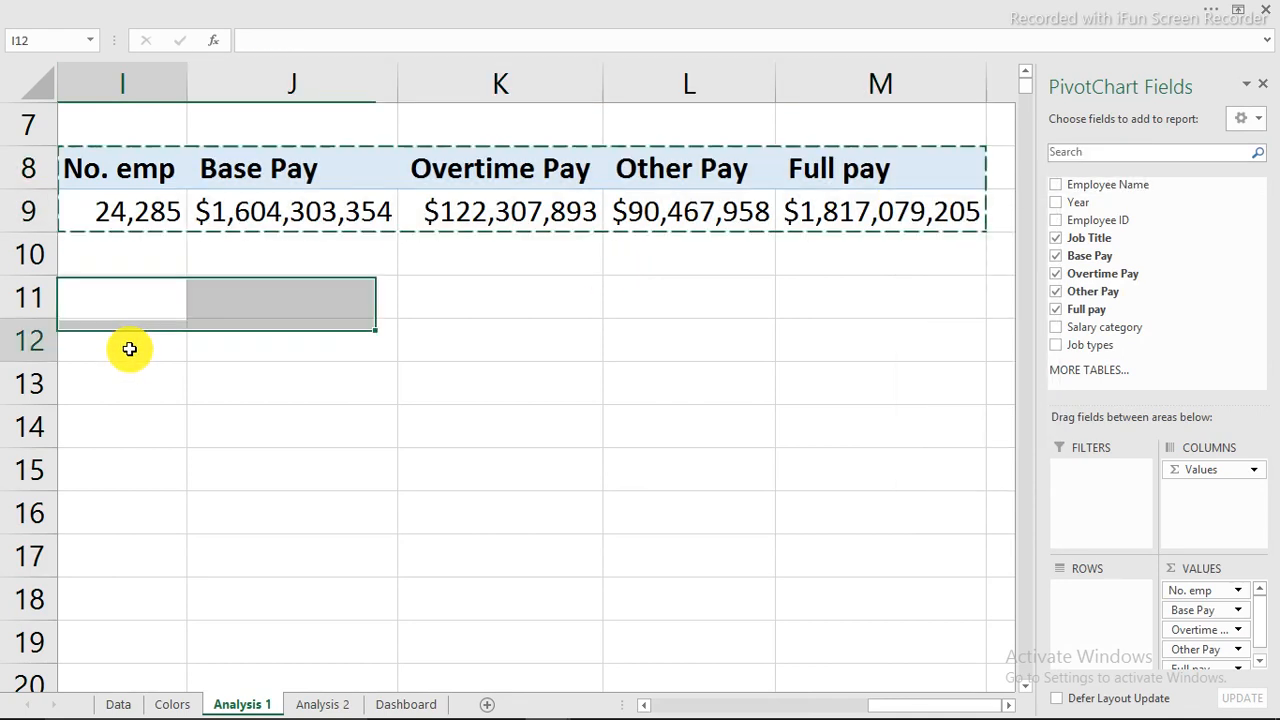
{"action": "right_click", "coordinate": [133, 349]}
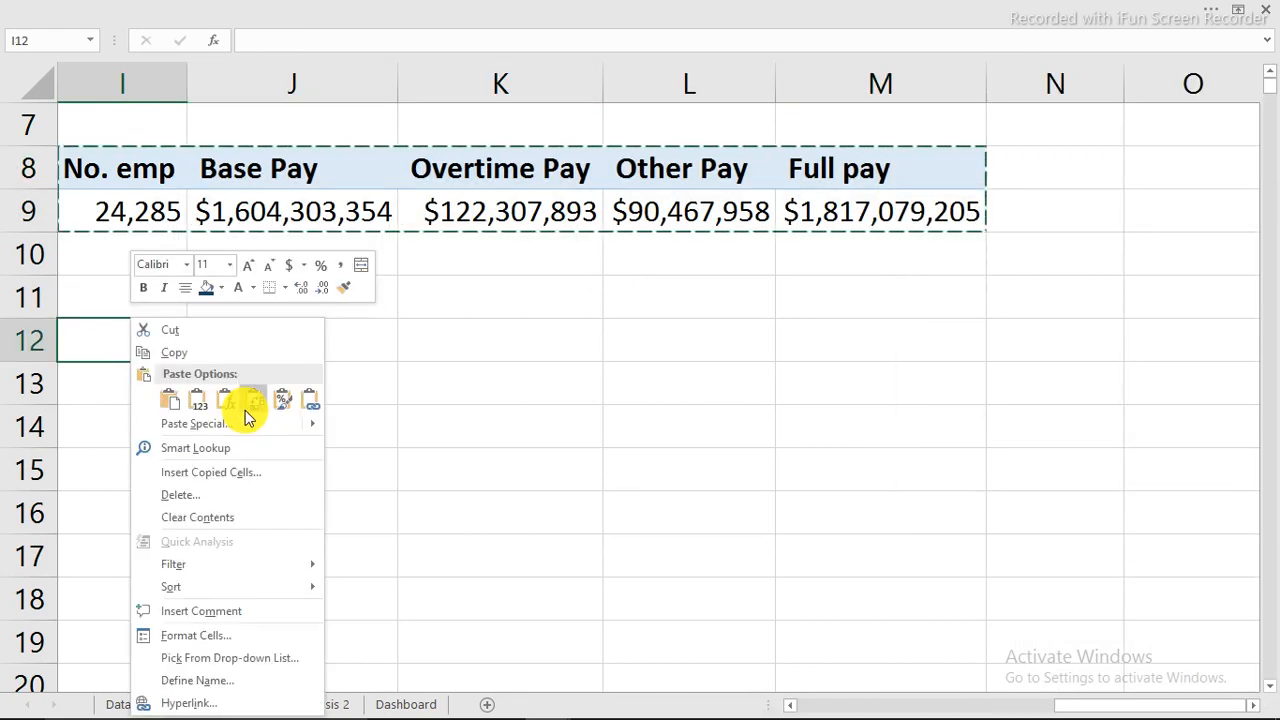
{"action": "left_click", "coordinate": [168, 398]}
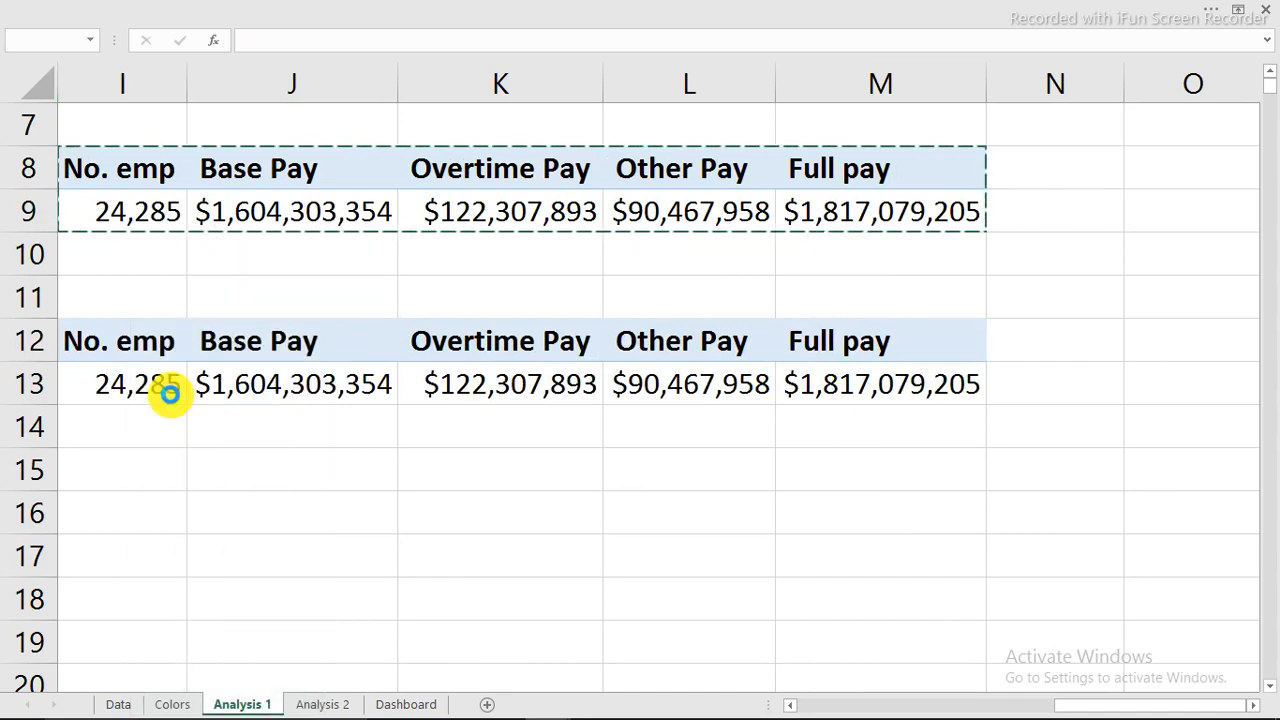
{"action": "left_click", "coordinate": [167, 384]}
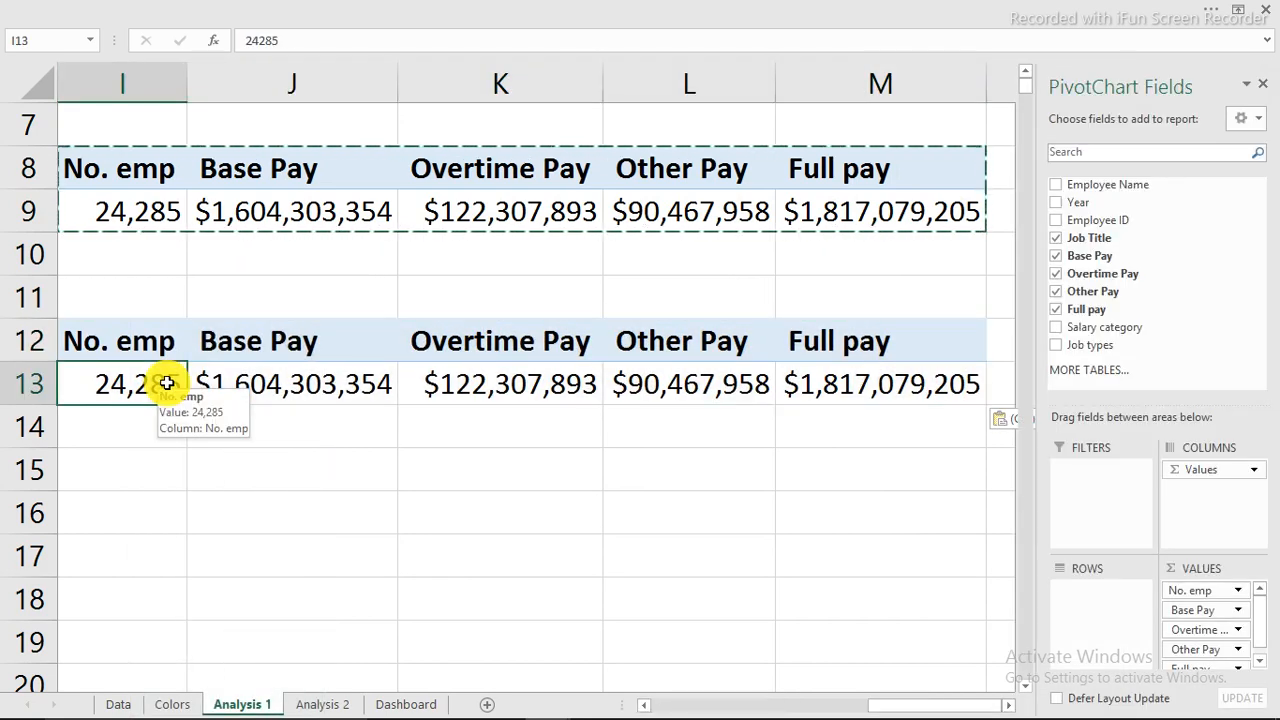
{"action": "left_click_drag", "start_coordinate": [1190, 590], "coordinate": [630, 567]}
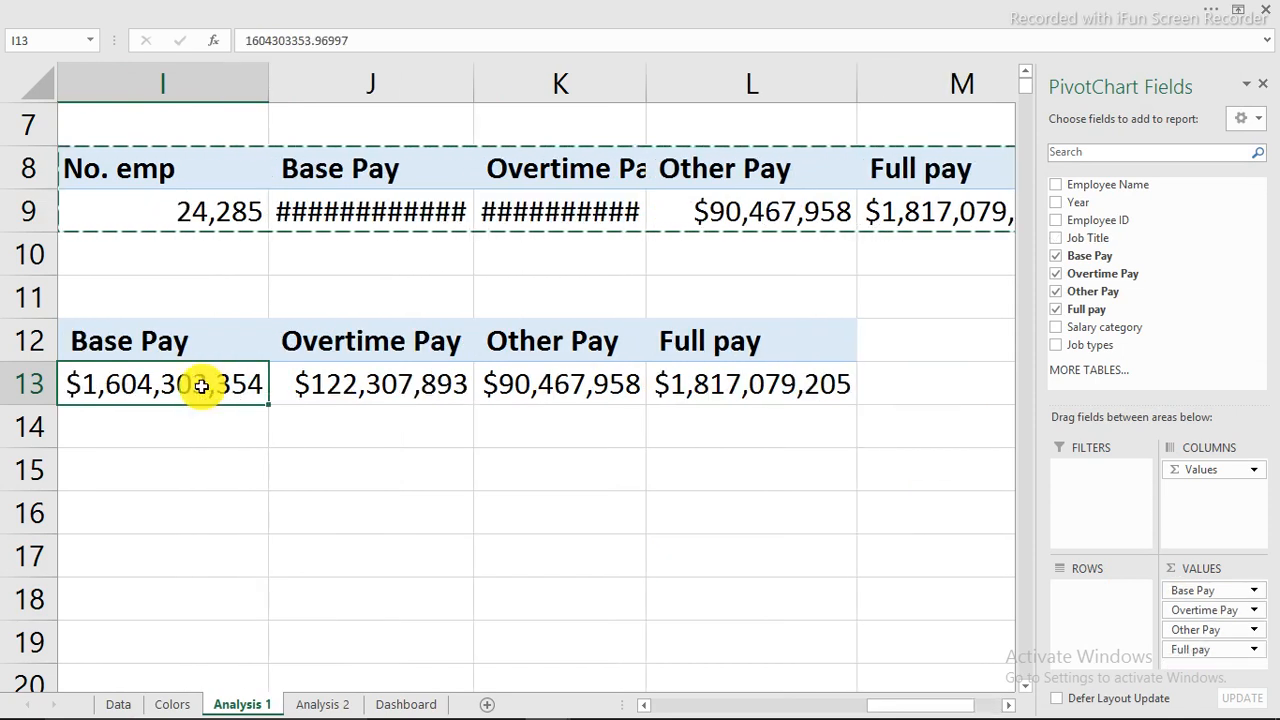
Change the copied pivot's Base Pay summary from Sum to Average.
{"action": "right_click", "coordinate": [201, 386]}
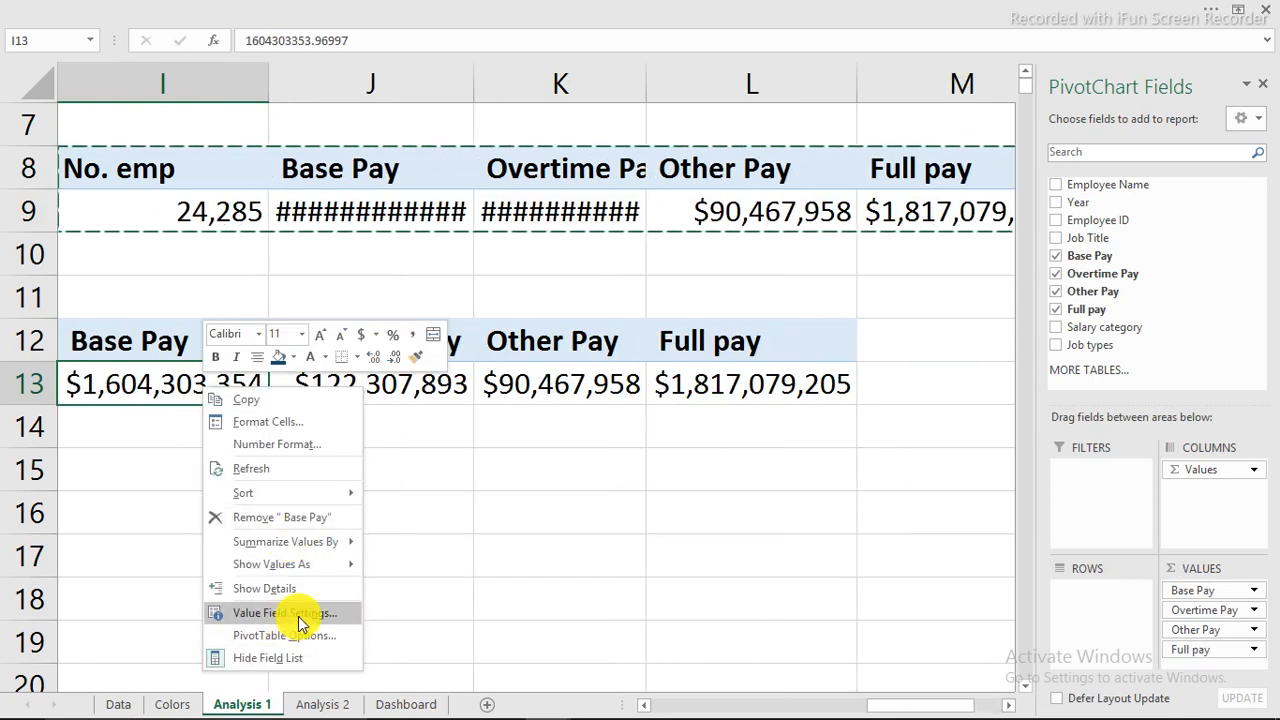
{"action": "left_click", "coordinate": [298, 613]}
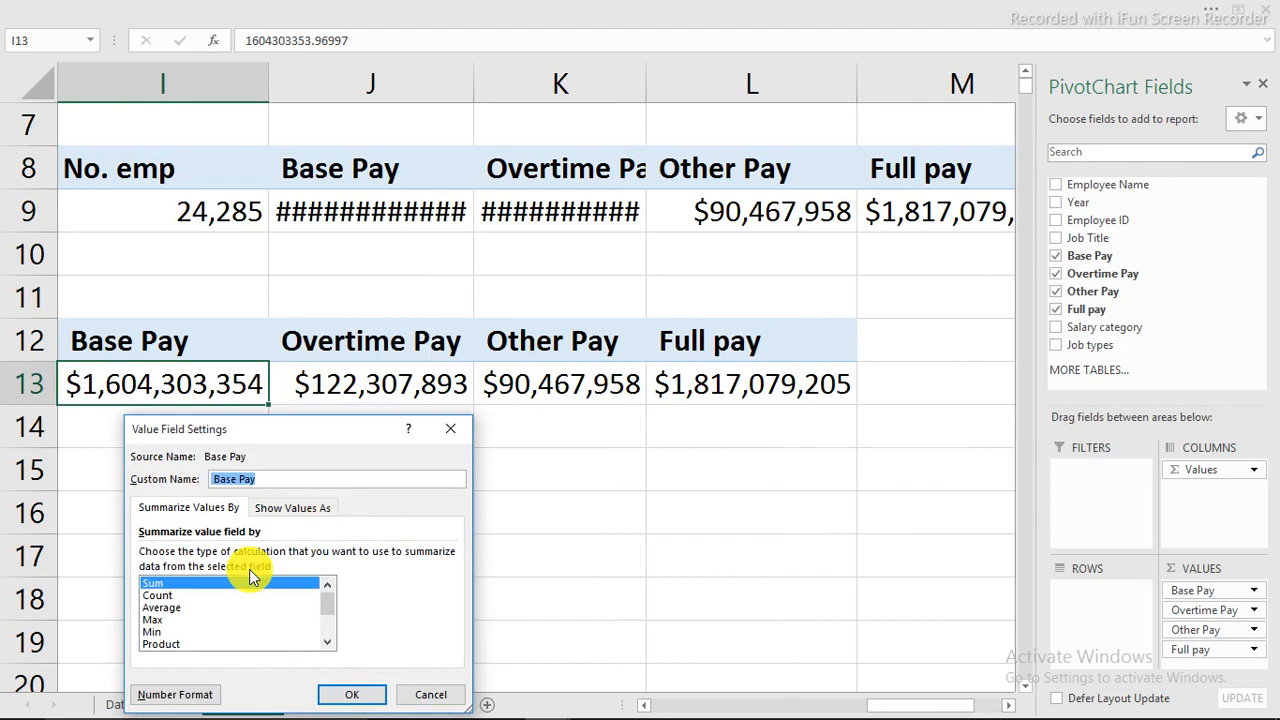
{"action": "left_click", "coordinate": [168, 609]}
{"action": "left_click", "coordinate": [351, 694]}
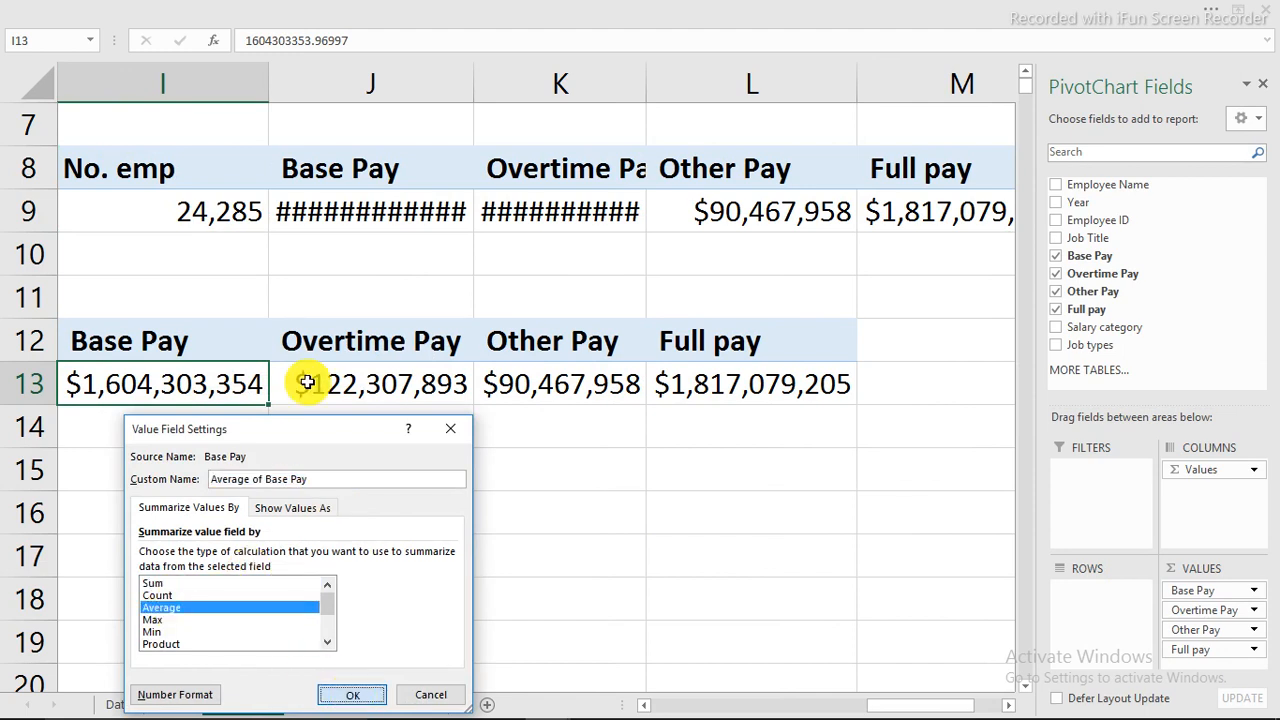
Change the Overtime Pay summary to Average.
{"action": "left_click", "coordinate": [412, 386]}
{"action": "right_click", "coordinate": [418, 391]}
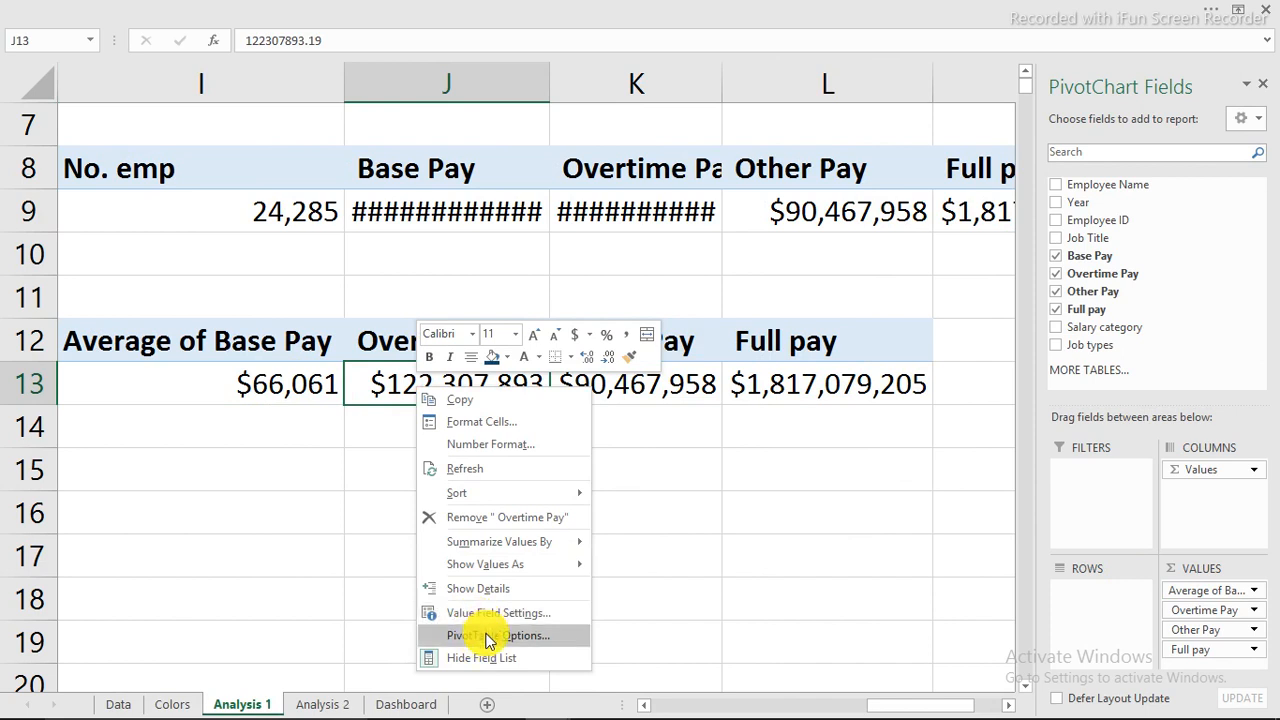
{"action": "left_click", "coordinate": [488, 614]}
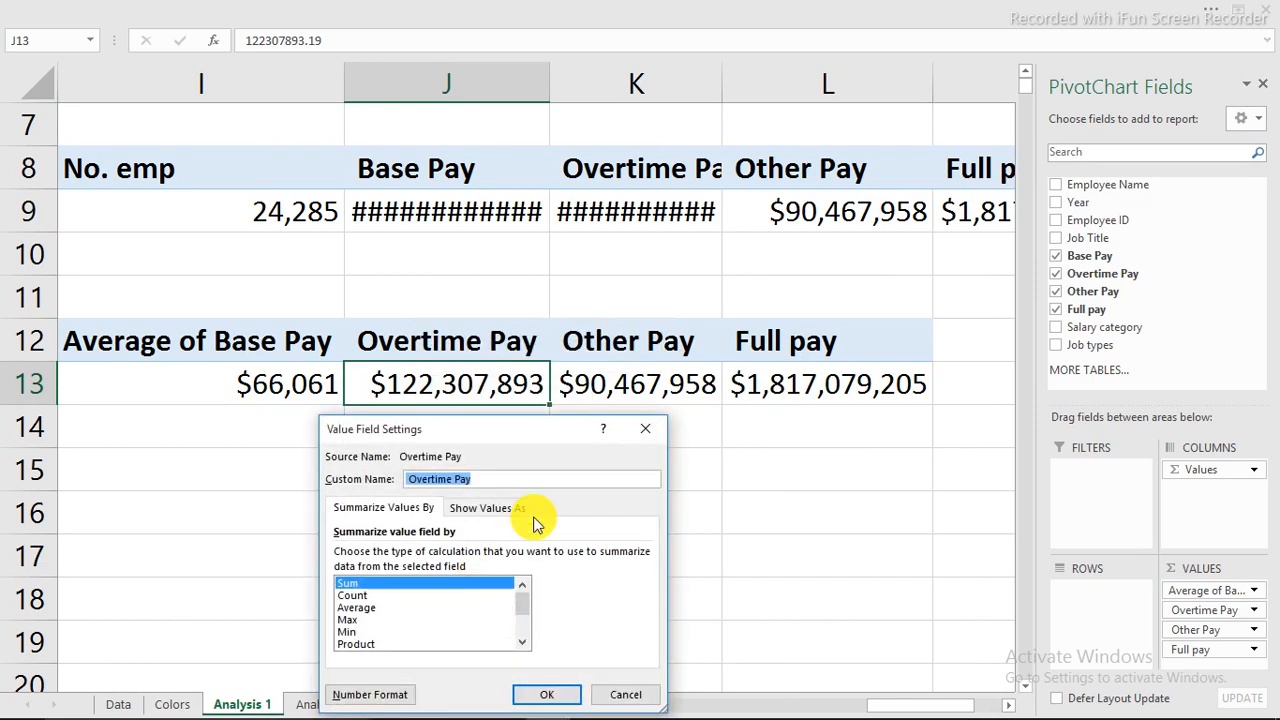
{"action": "left_click", "coordinate": [652, 428]}
{"action": "right_click", "coordinate": [467, 390]}
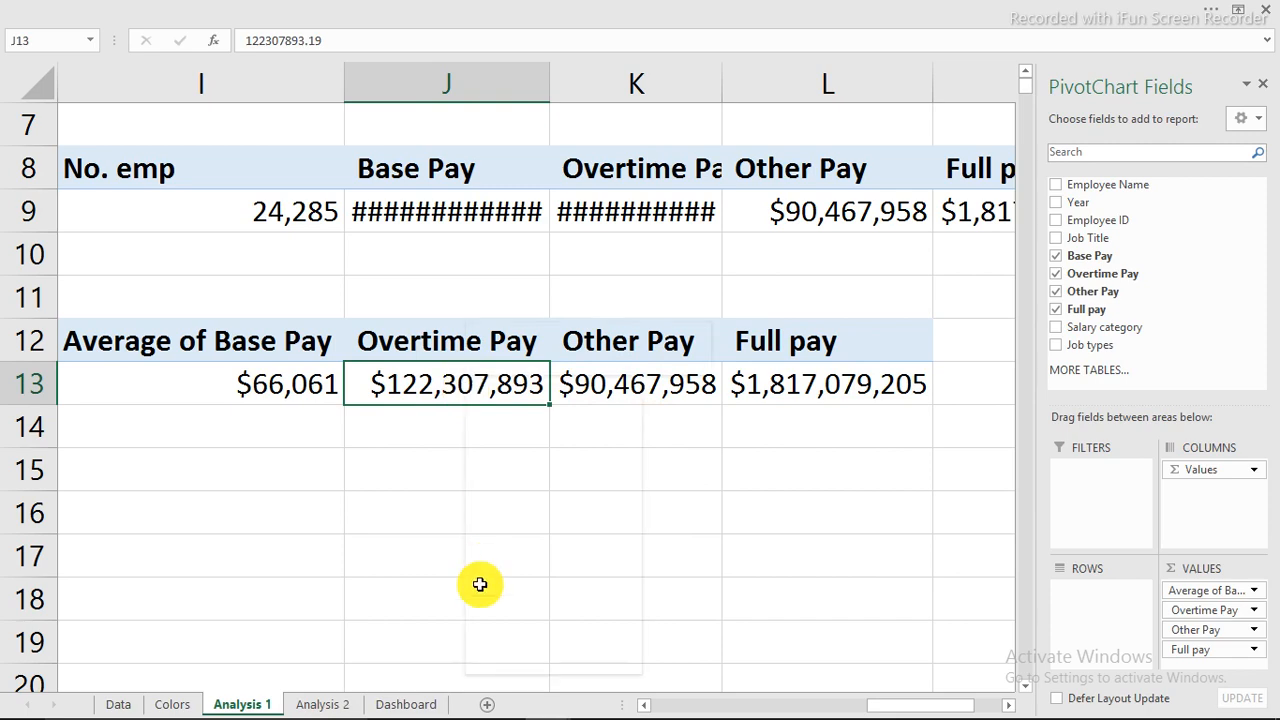
{"action": "left_click", "coordinate": [512, 638]}
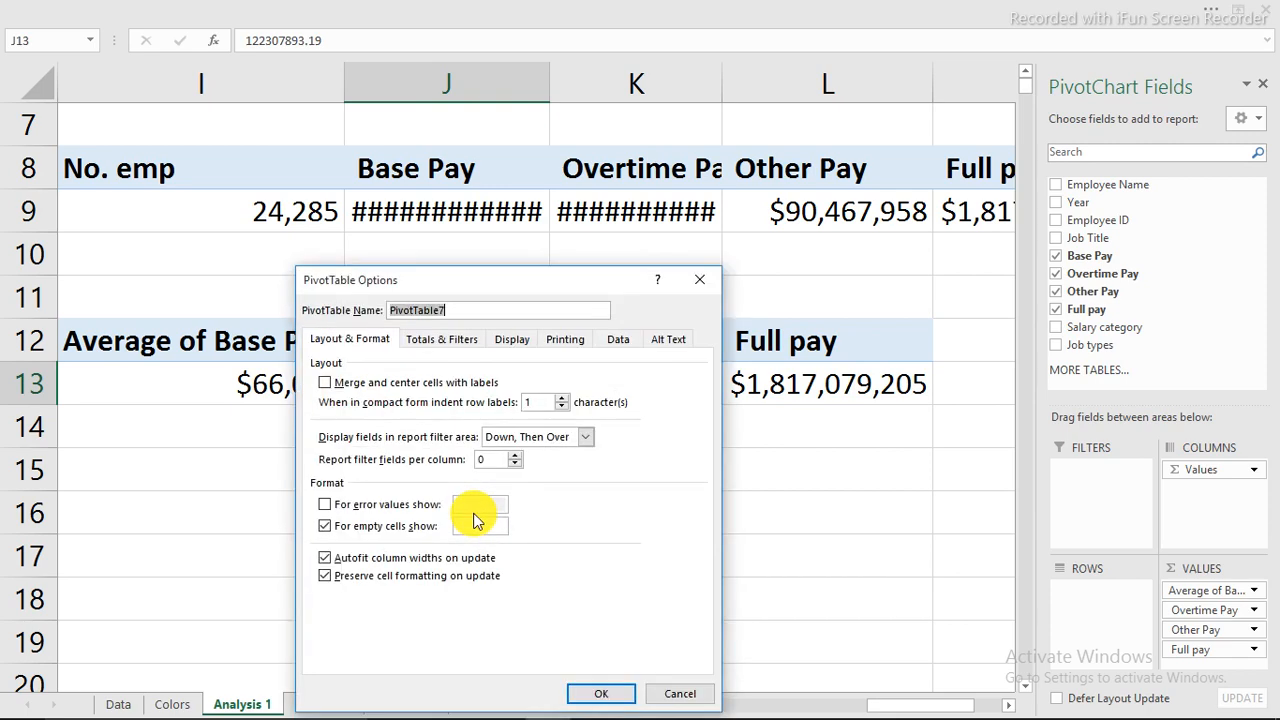
{"action": "left_click", "coordinate": [703, 279]}
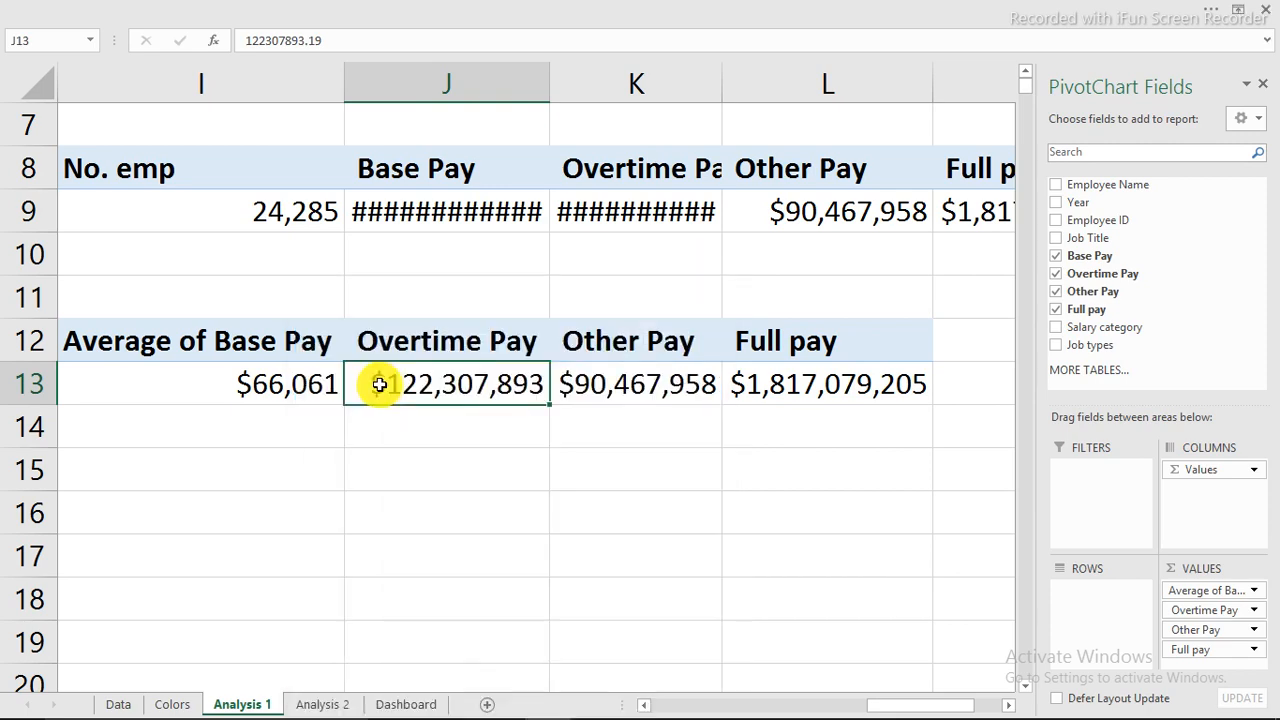
{"action": "right_click", "coordinate": [380, 385]}
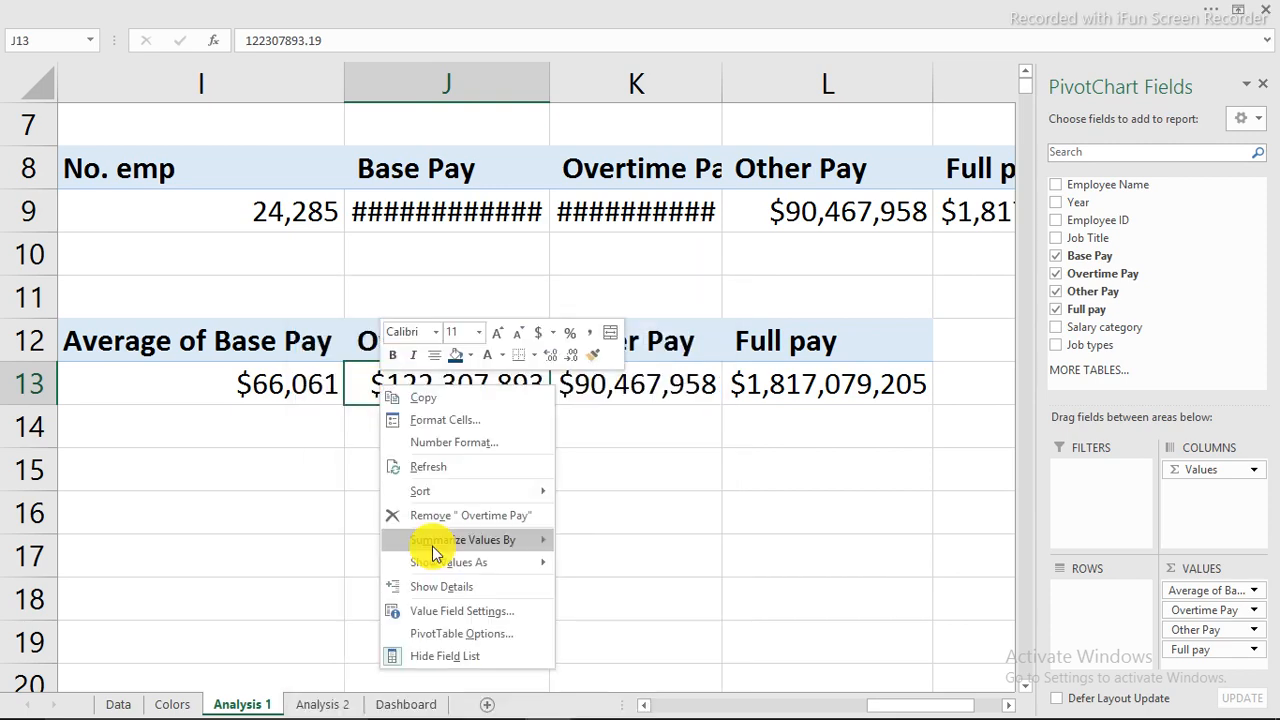
{"action": "left_click", "coordinate": [455, 612]}
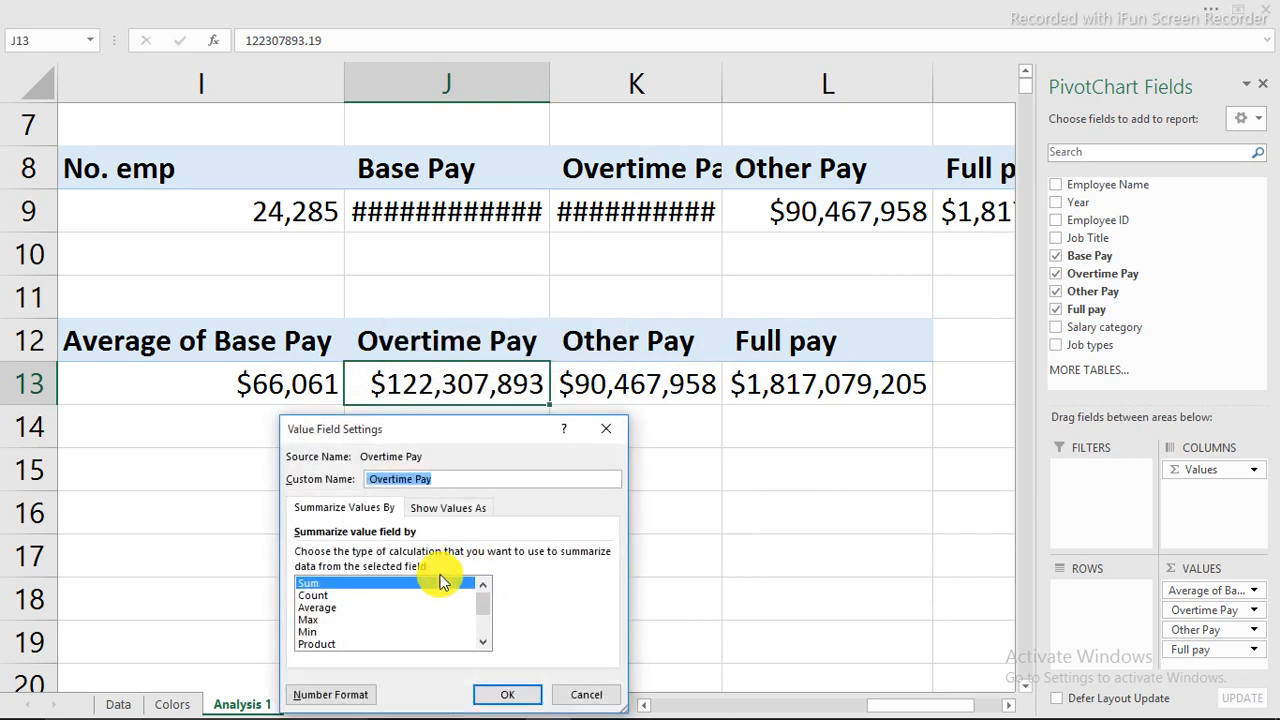
{"action": "left_click", "coordinate": [316, 607]}
{"action": "left_click", "coordinate": [507, 694]}
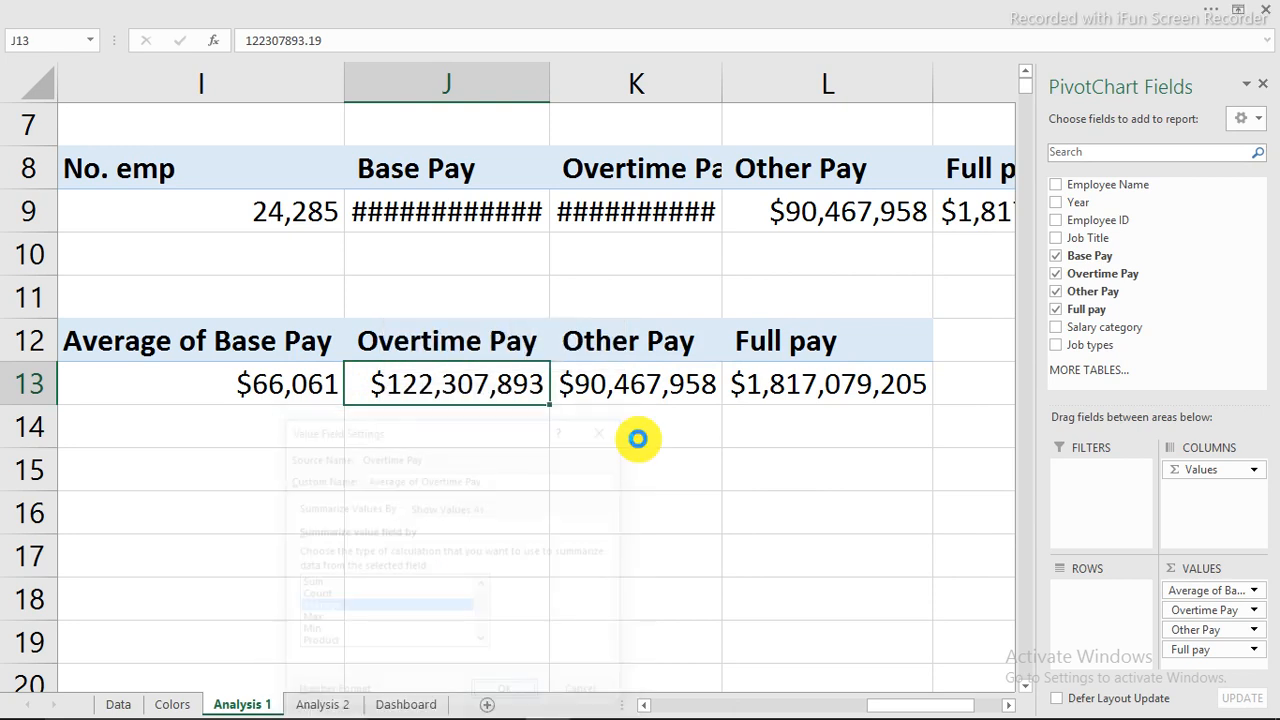
Change the Other Pay summary to Average.
{"action": "left_click", "coordinate": [737, 391]}
{"action": "right_click", "coordinate": [742, 388]}
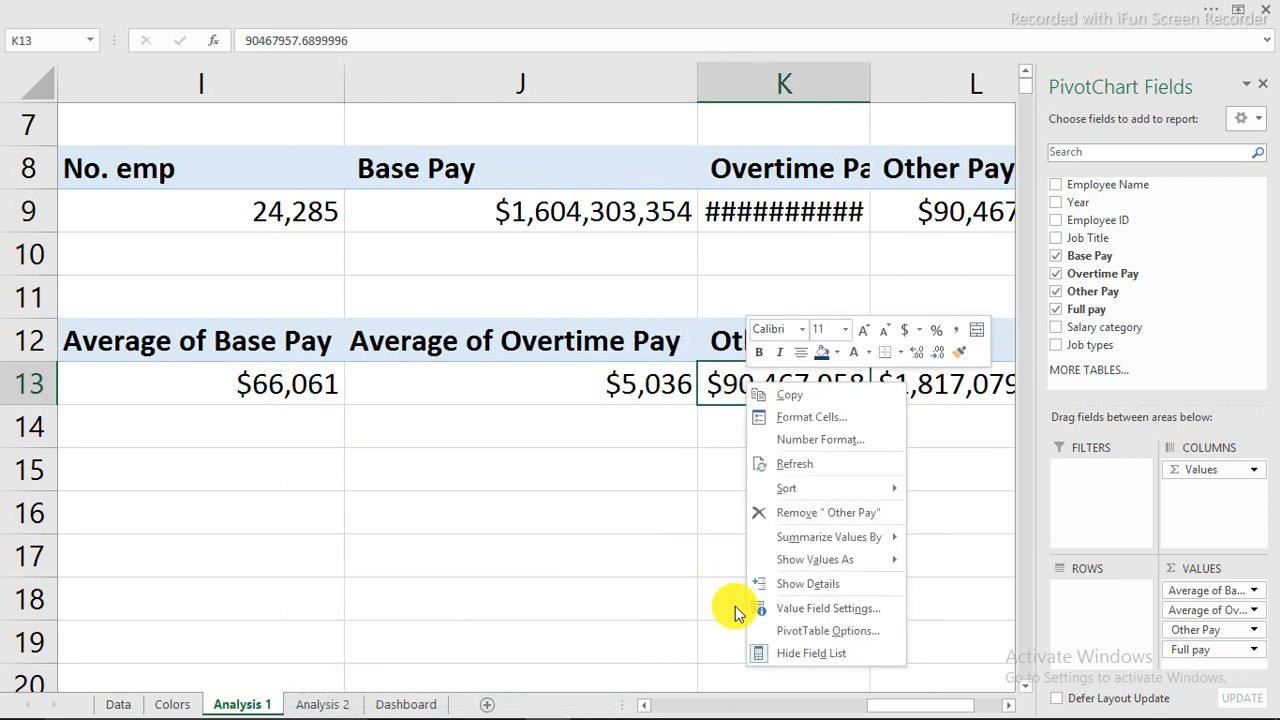
{"action": "left_click", "coordinate": [815, 610]}
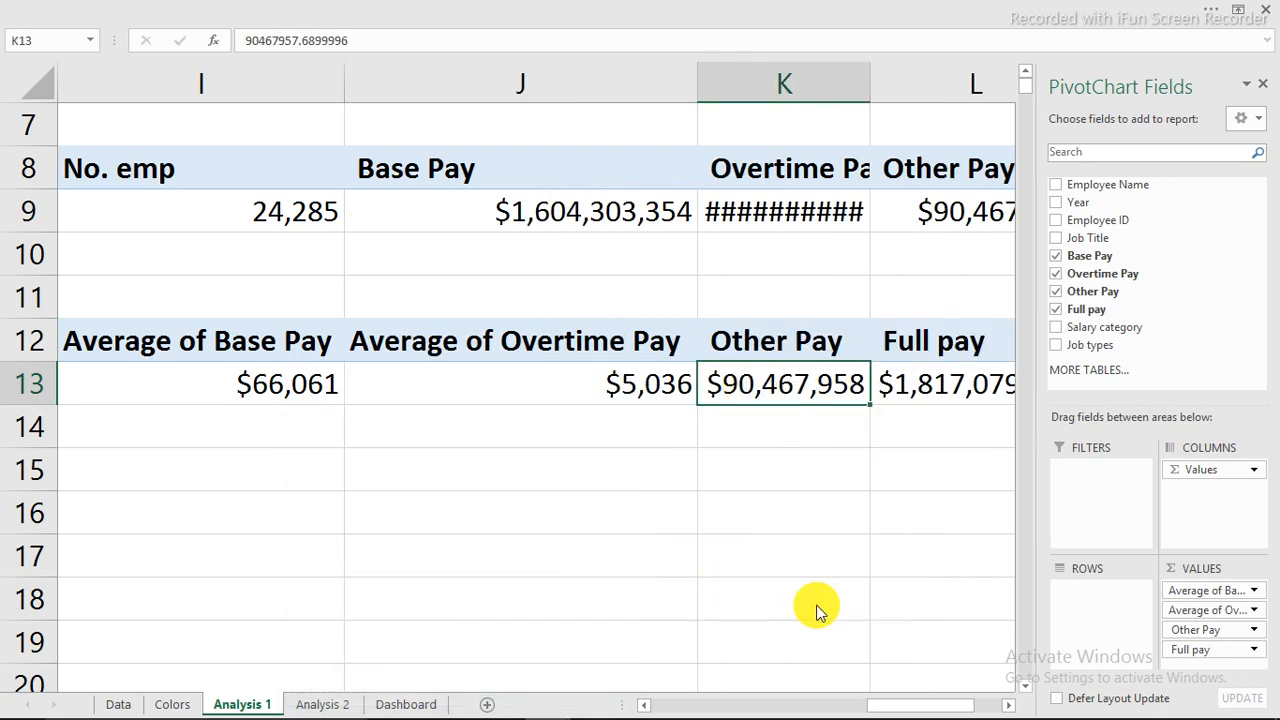
{"action": "left_click", "coordinate": [701, 607]}
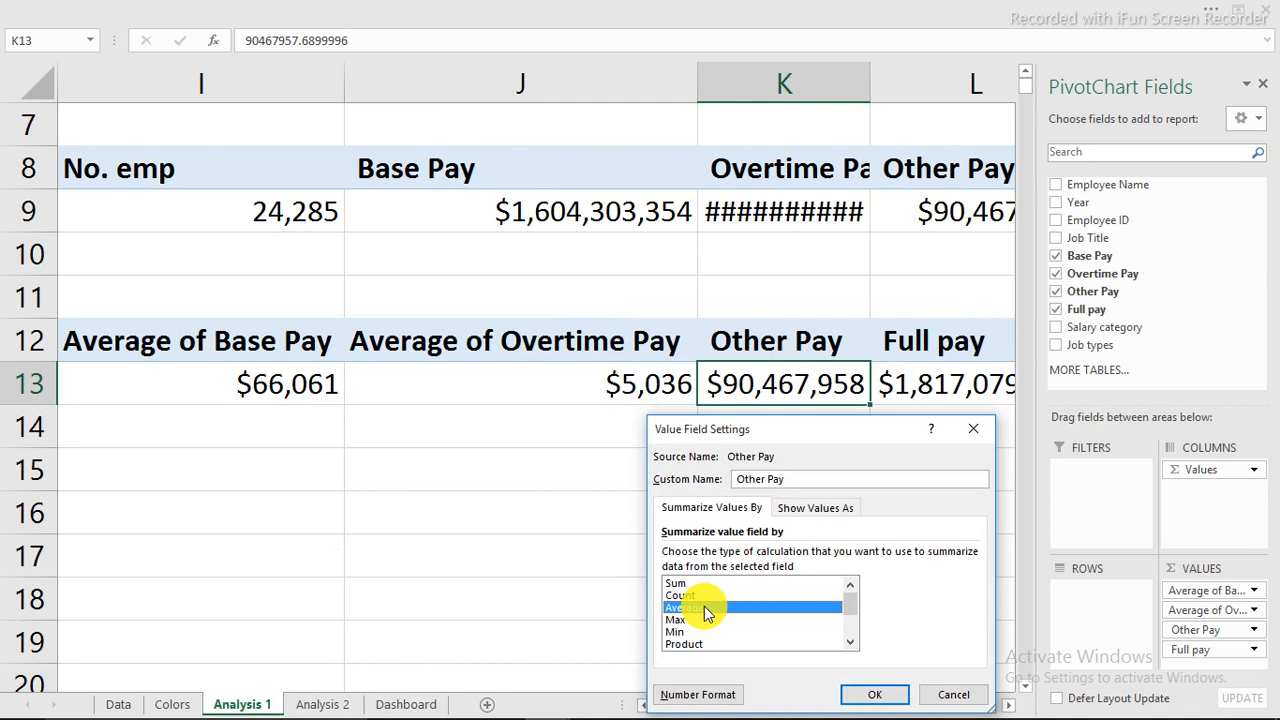
{"action": "left_click", "coordinate": [870, 692]}
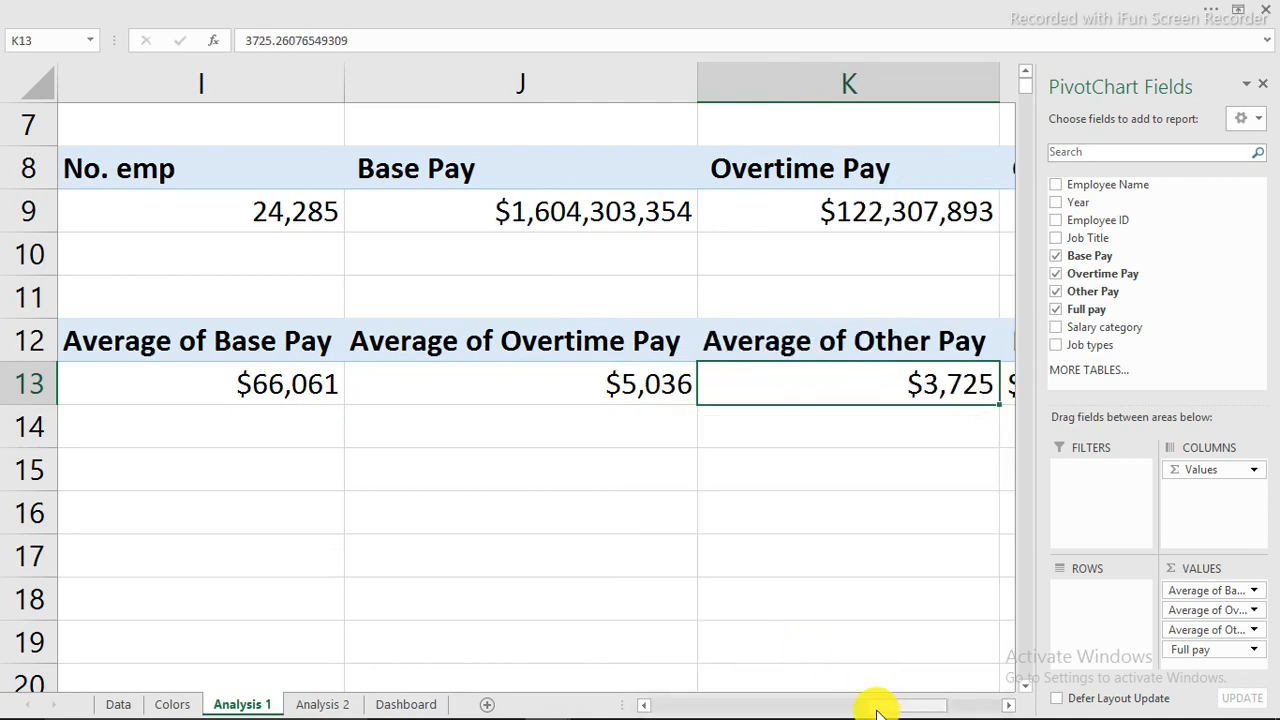
{"action": "left_click_drag", "start_coordinate": [871, 706], "coordinate": [936, 707]}
Change the Full pay summary to Average as well.
{"action": "left_click", "coordinate": [500, 384]}
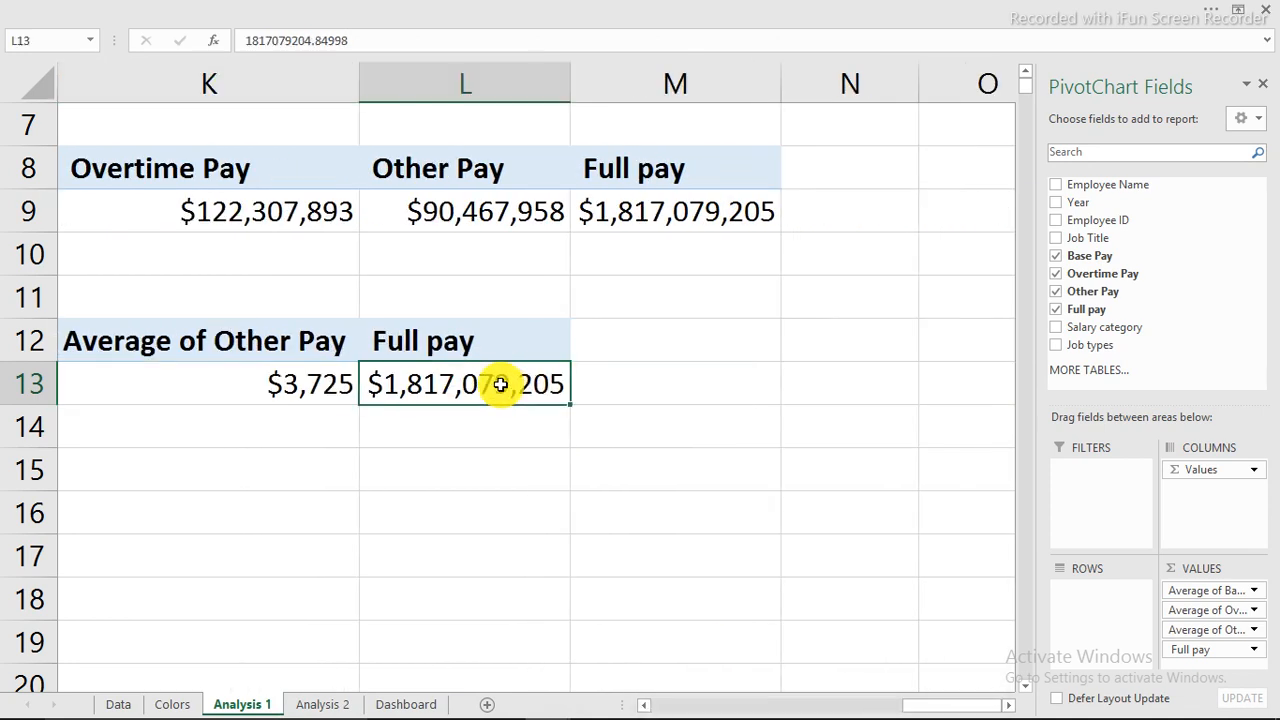
{"action": "right_click", "coordinate": [500, 384]}
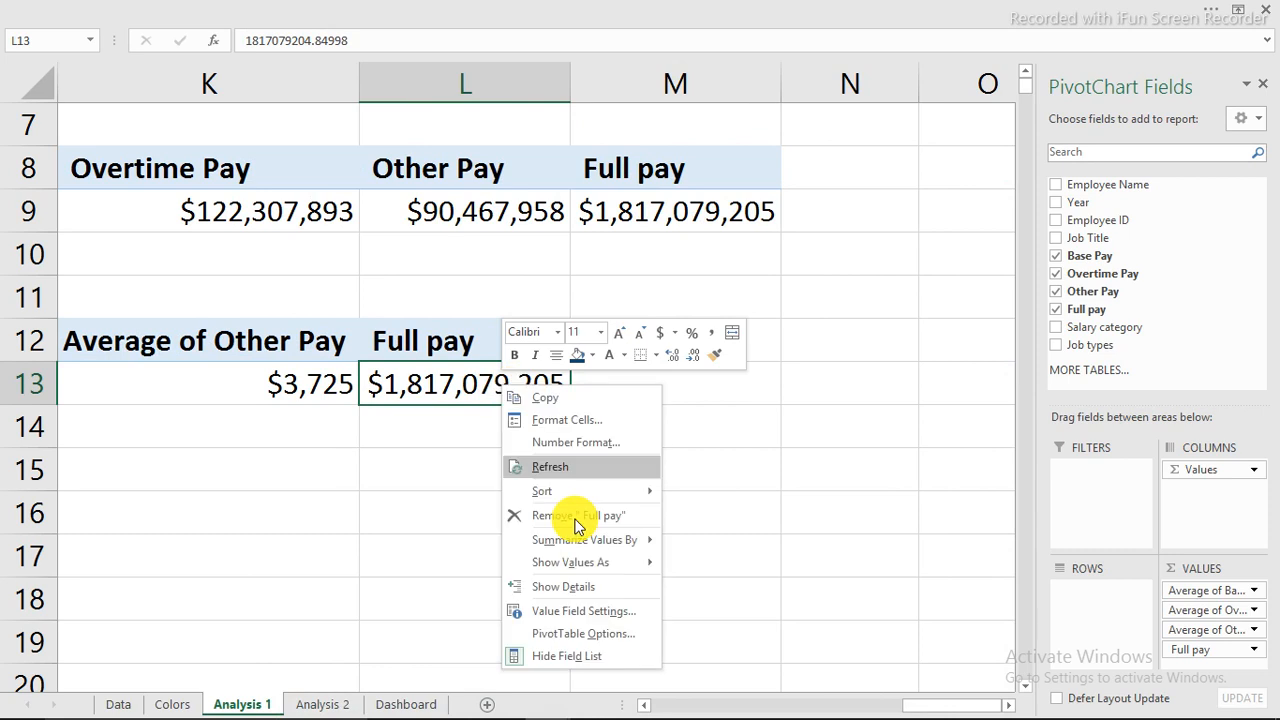
{"action": "left_click", "coordinate": [587, 615]}
{"action": "left_click", "coordinate": [438, 607]}
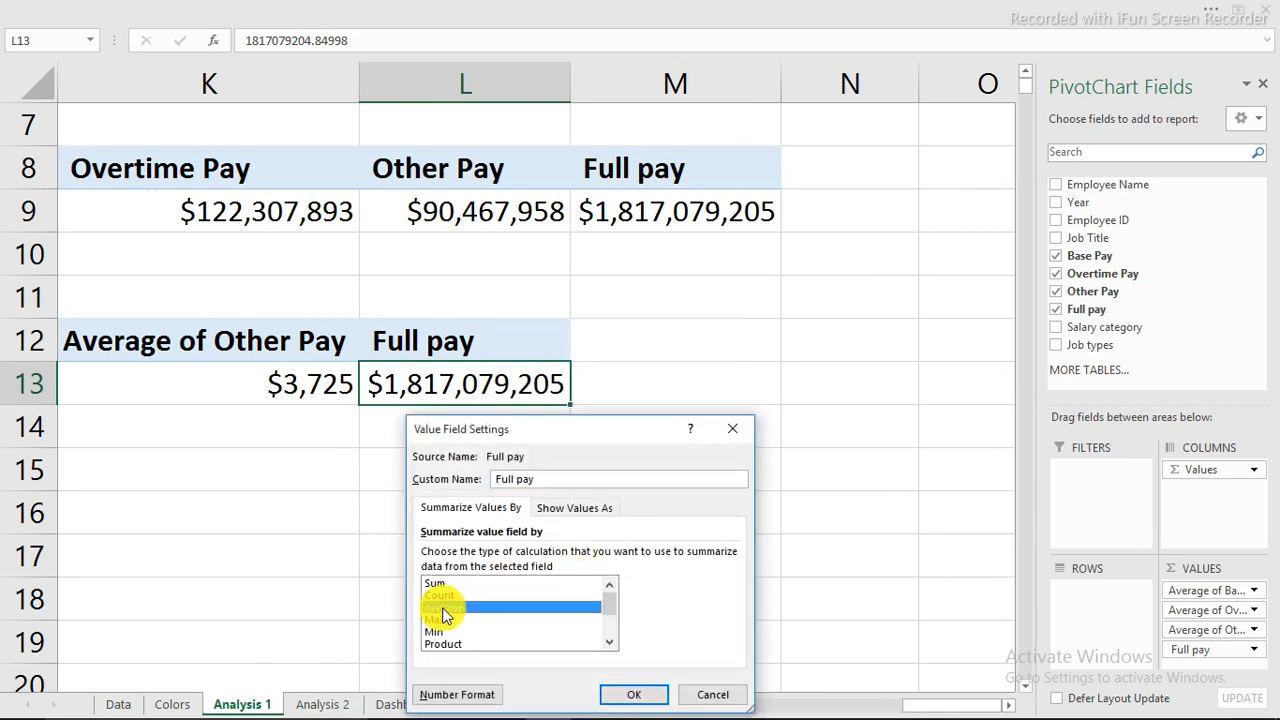
{"action": "left_click", "coordinate": [618, 689]}
{"action": "left_click_drag", "start_coordinate": [457, 340], "coordinate": [429, 344]}
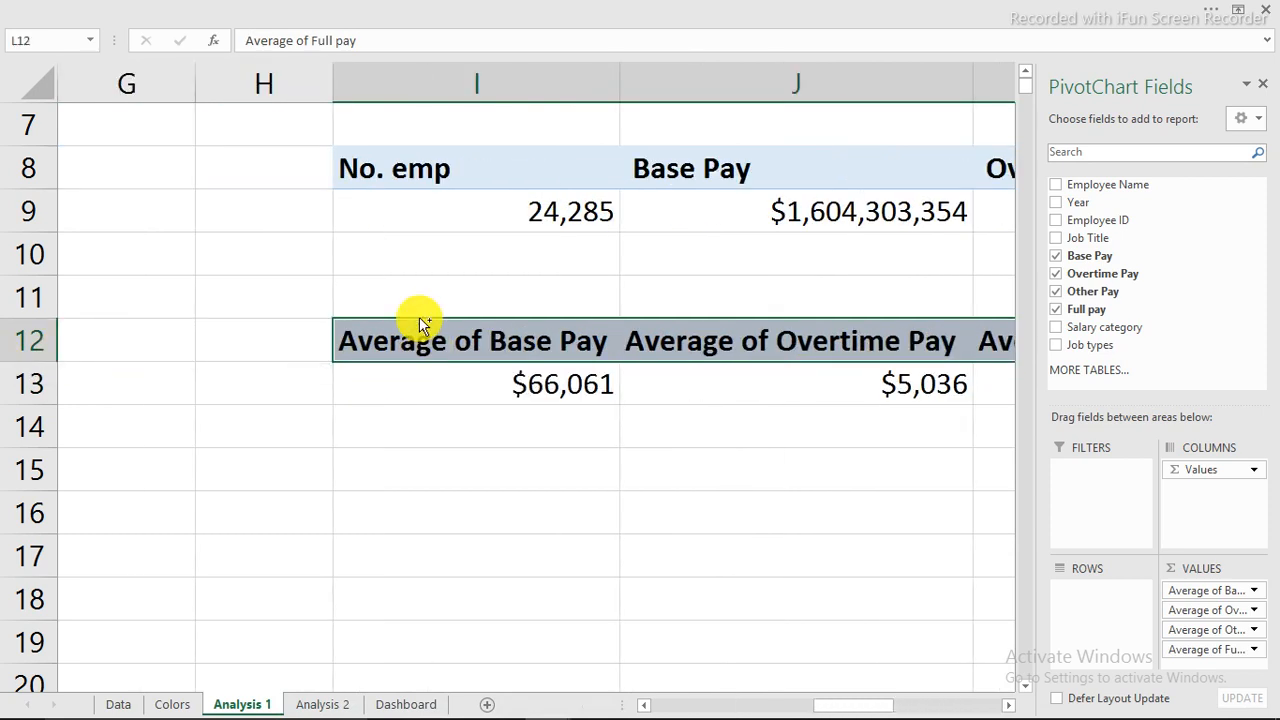
{"action": "key", "text": "ctrl+h"}
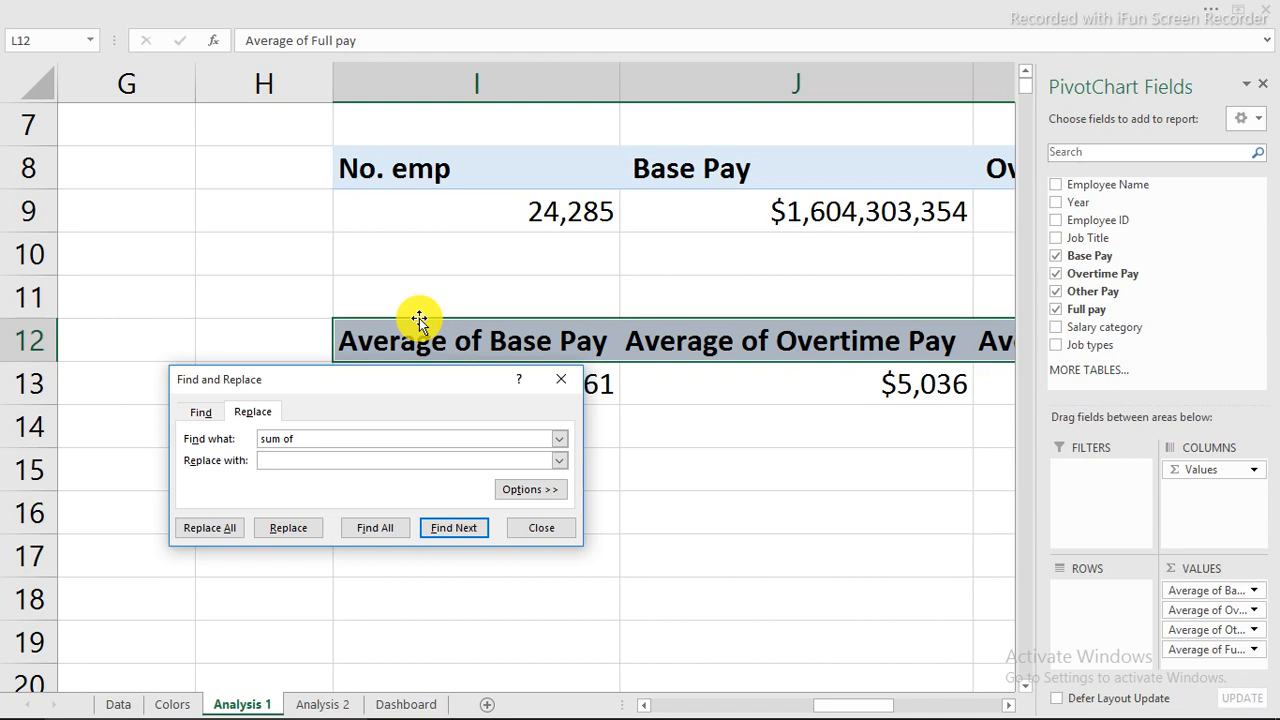
Remove 'Average of' from the lower pivot's headers with Replace All.
{"action": "key", "text": "Tab"}
{"action": "key", "text": "Tab"}
{"action": "key", "text": "Tab"}
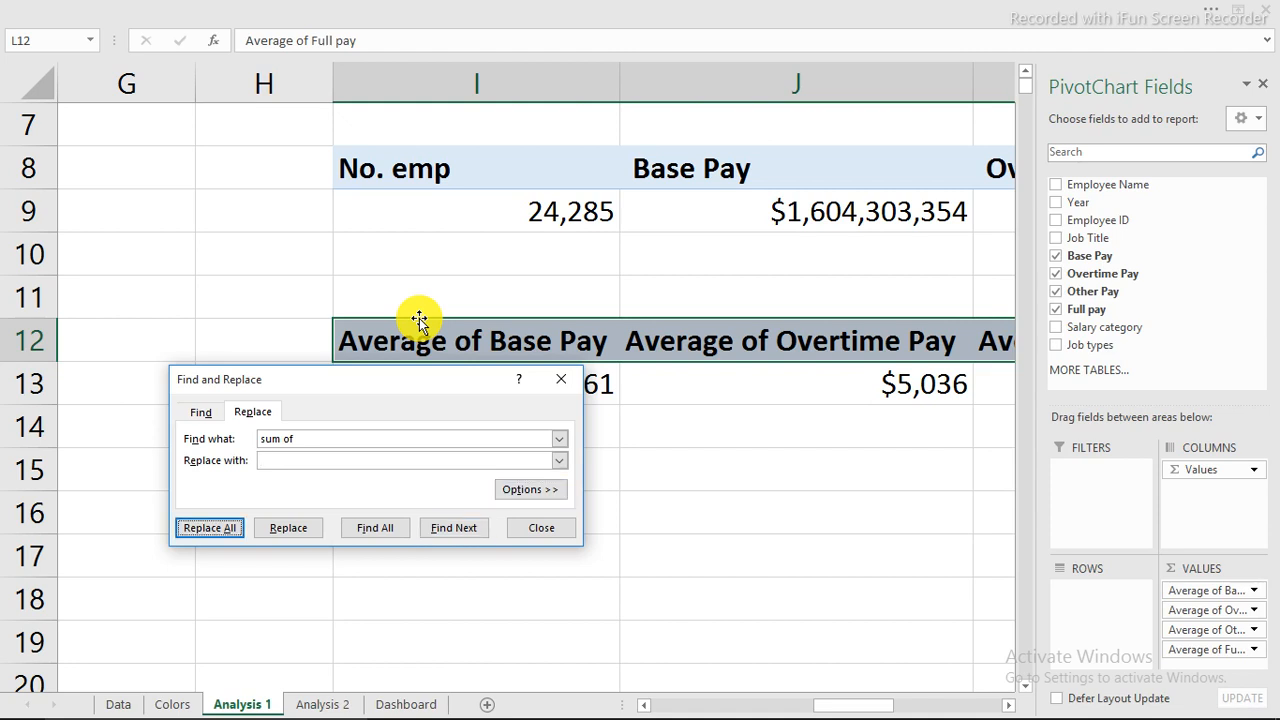
{"action": "left_click", "coordinate": [338, 436]}
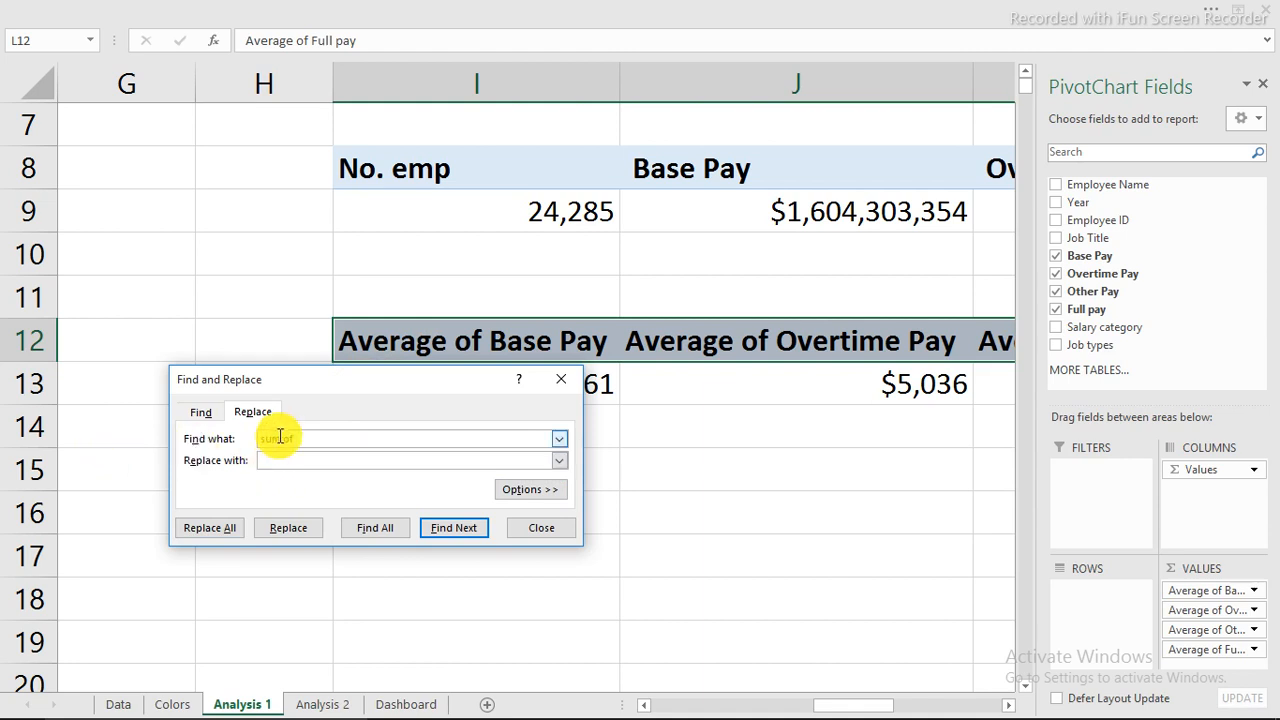
{"action": "left_click_drag", "start_coordinate": [281, 437], "coordinate": [192, 431]}
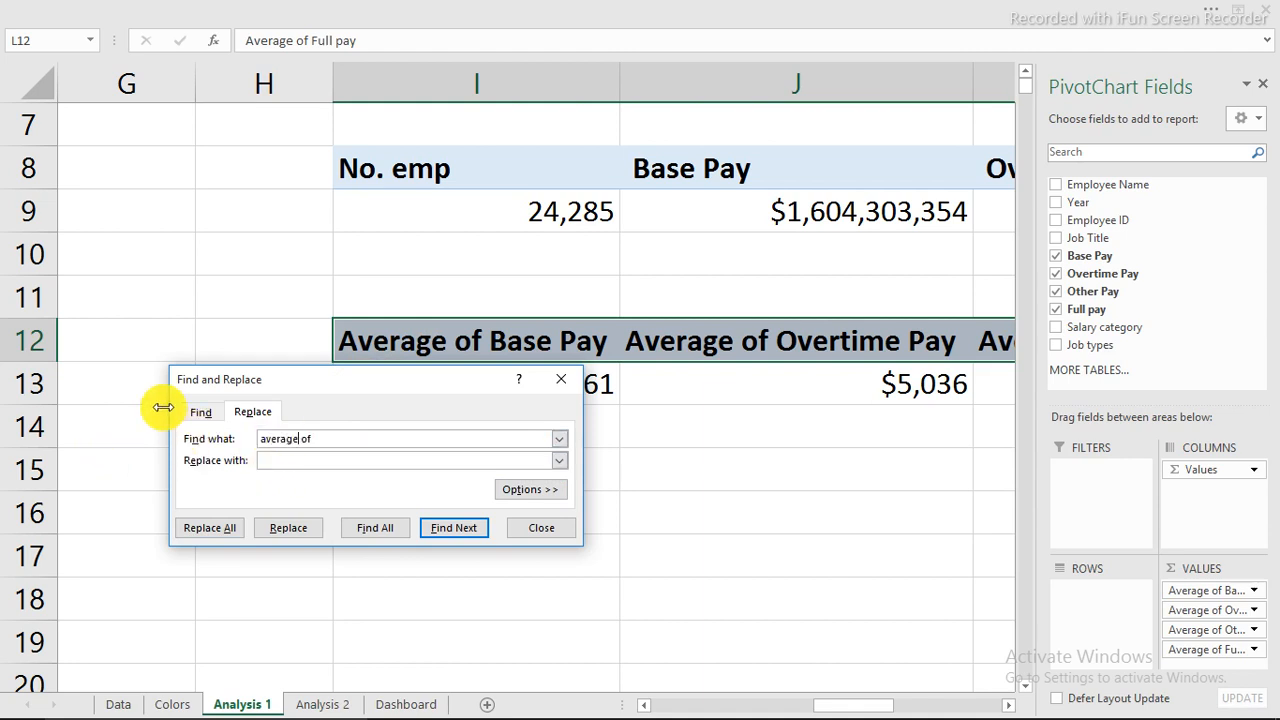
{"action": "left_click", "coordinate": [212, 528]}
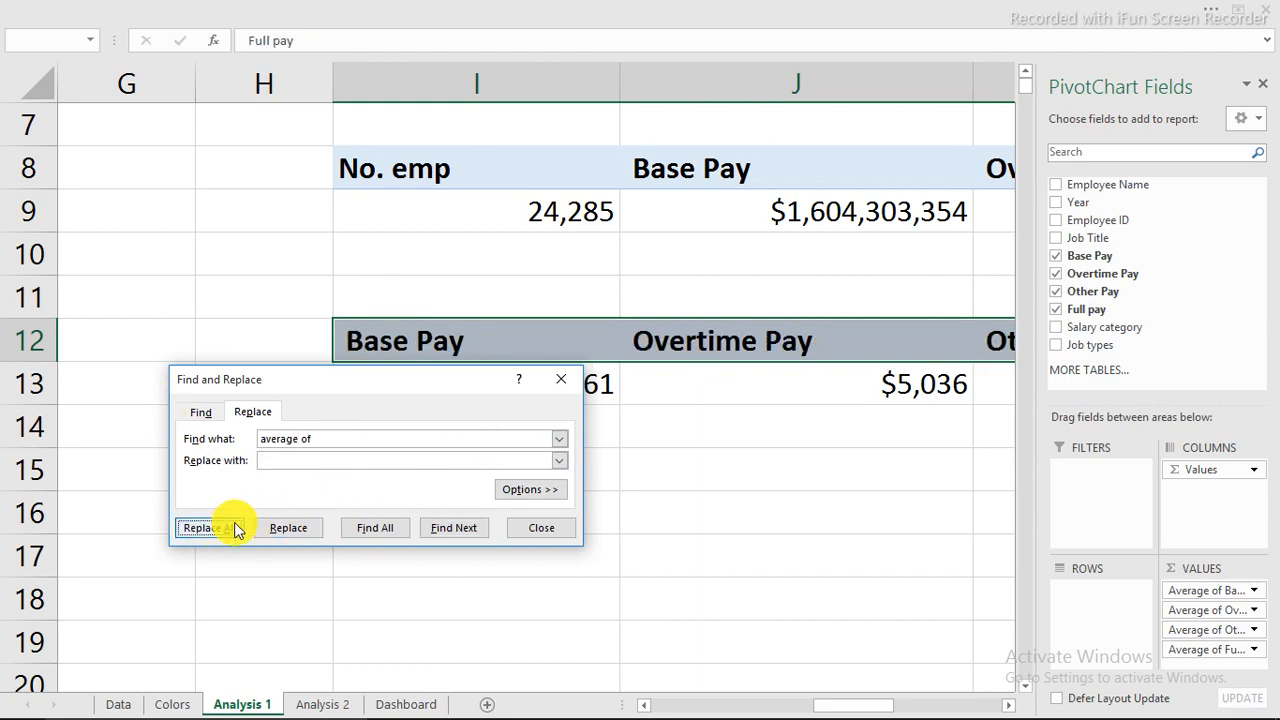
{"action": "left_click", "coordinate": [643, 421]}
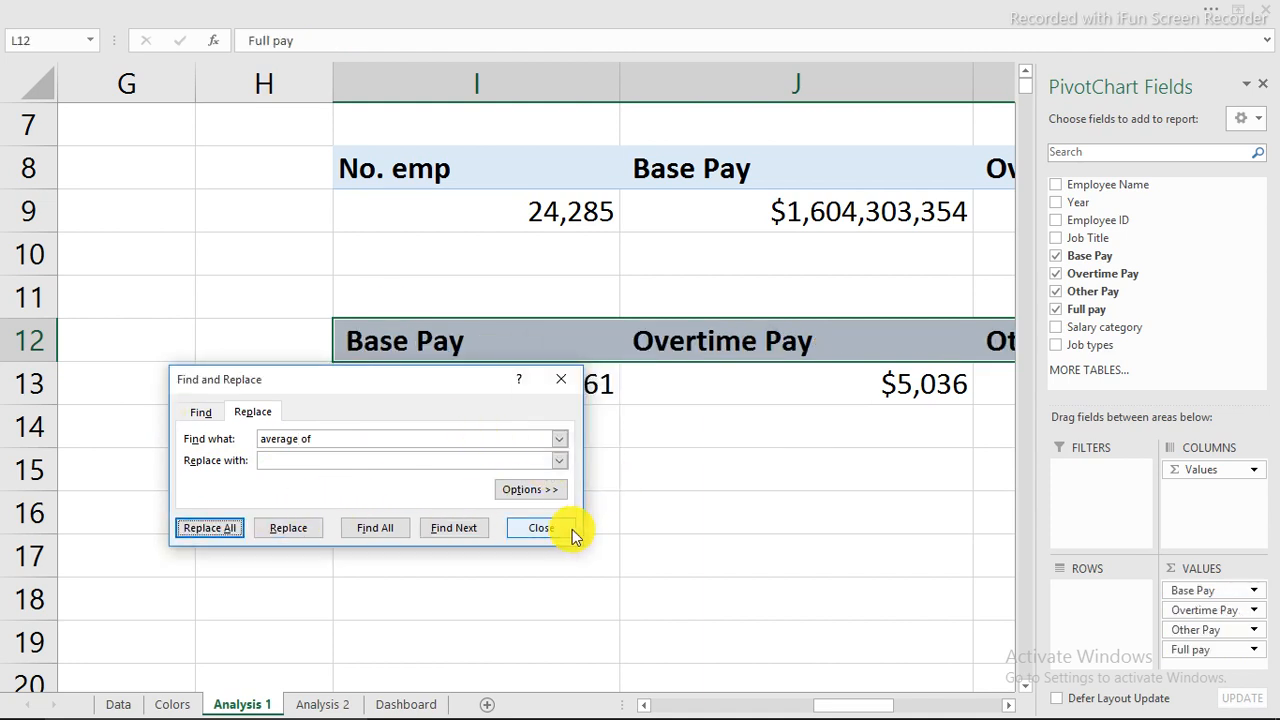
{"action": "left_click", "coordinate": [570, 529]}
Enter the caption 'Showing the average payout to employees' in cell I11.
{"action": "left_click", "coordinate": [509, 304]}
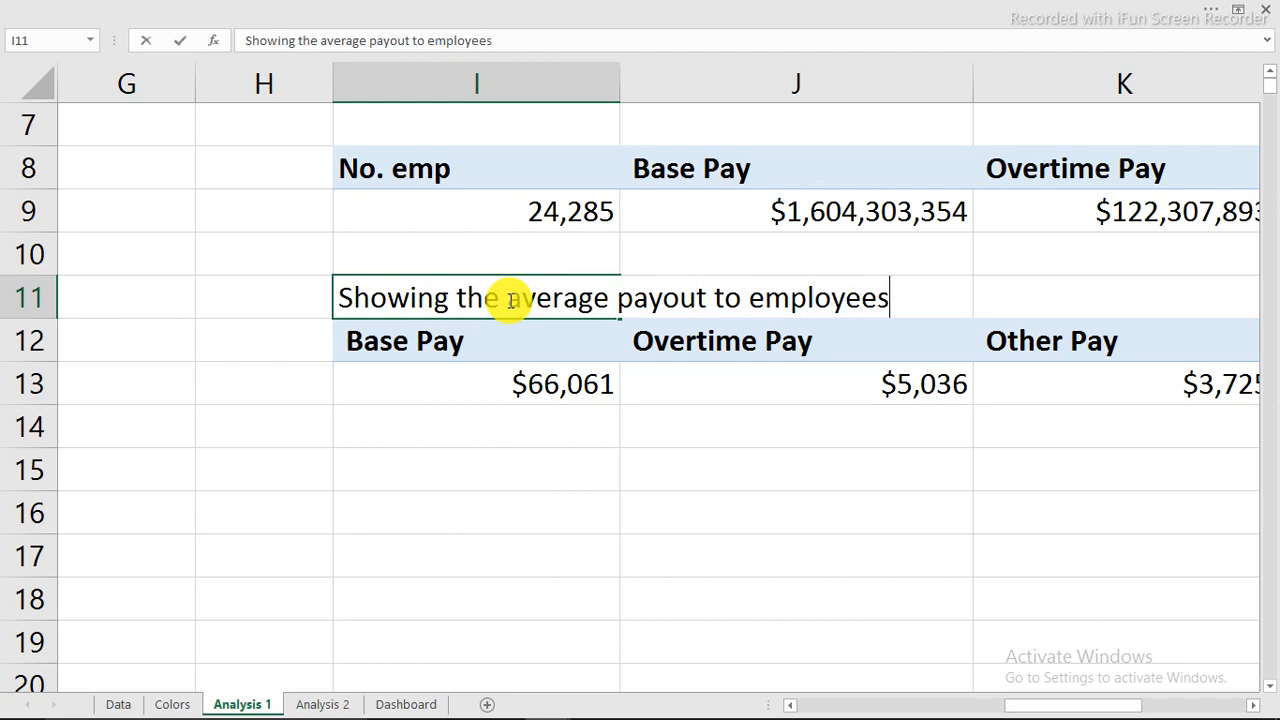
{"action": "key", "text": "Return"}
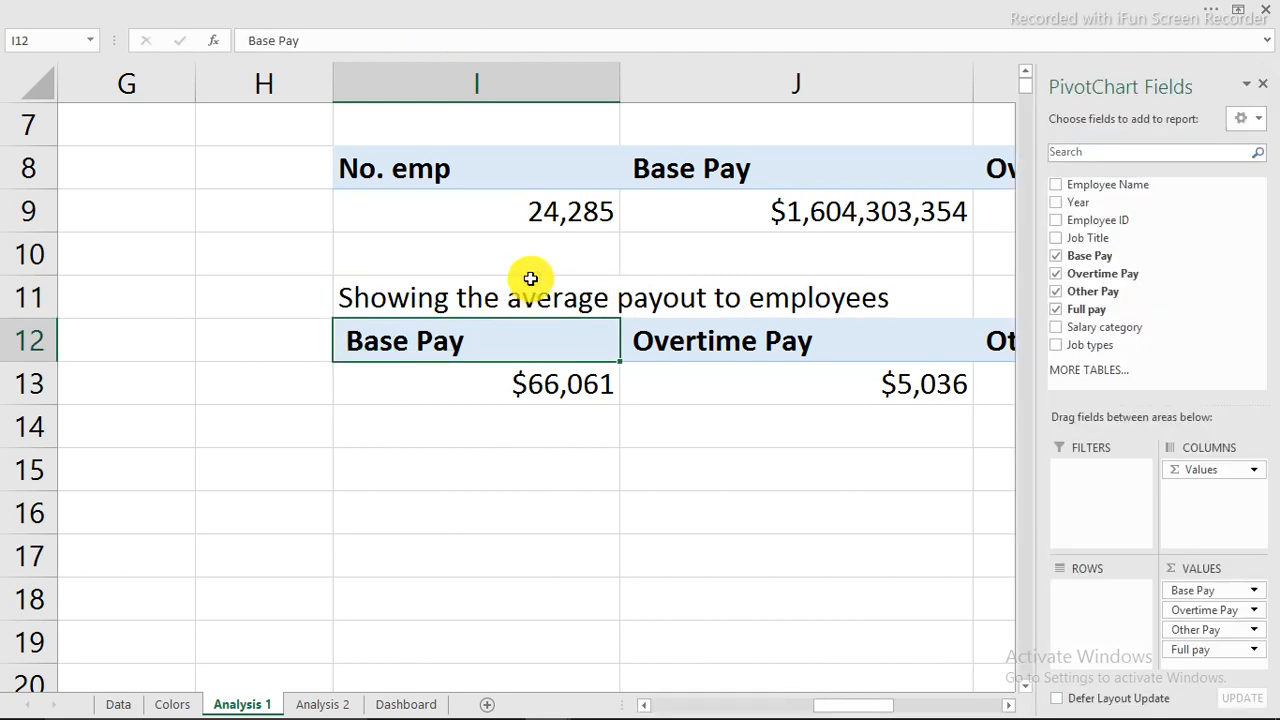
{"action": "left_click", "coordinate": [457, 449]}
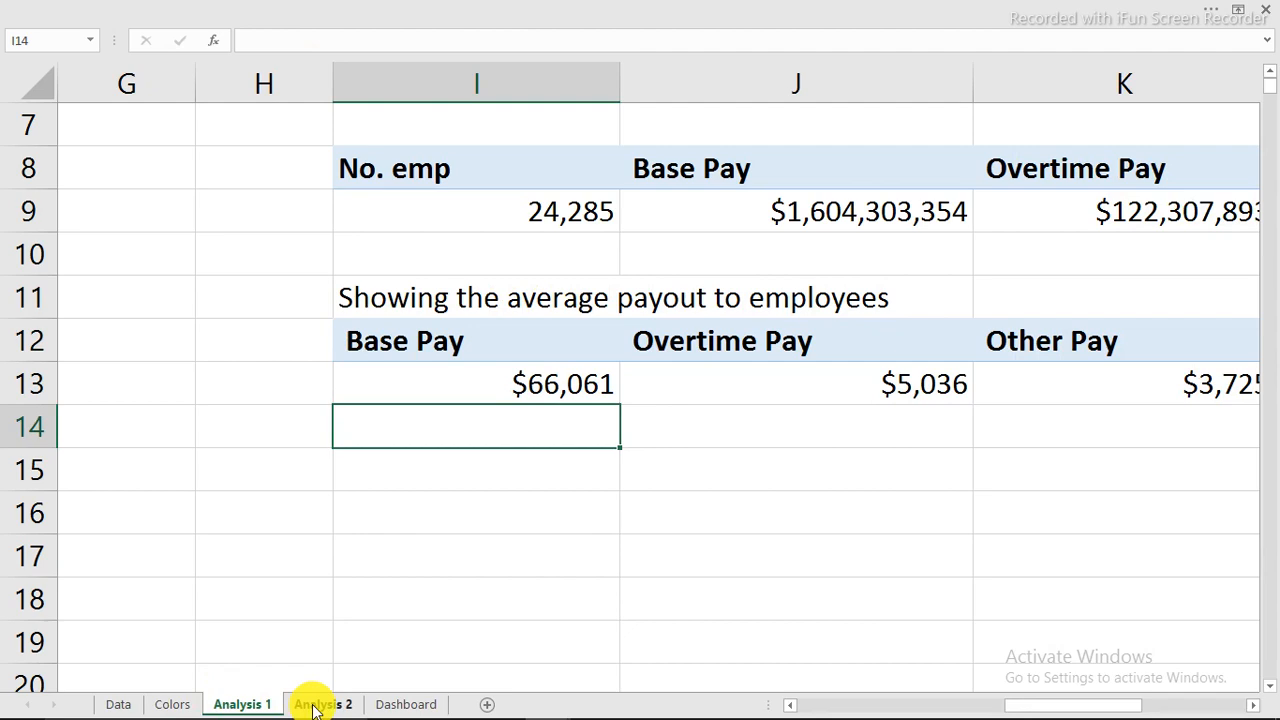
Copy the four pay text boxes on the Dashboard to the right of their dots.
{"action": "left_click", "coordinate": [383, 704]}
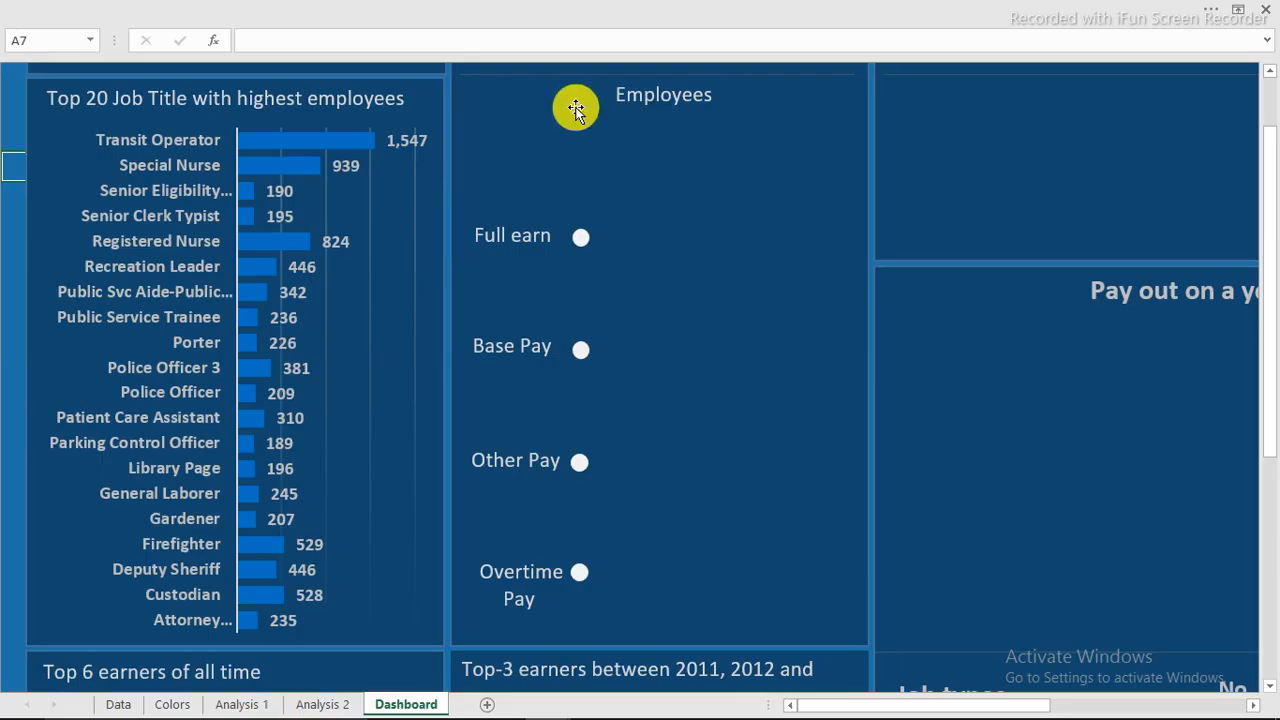
{"action": "left_click", "coordinate": [522, 254]}
{"action": "left_click", "coordinate": [514, 346], "text": "ctrl"}
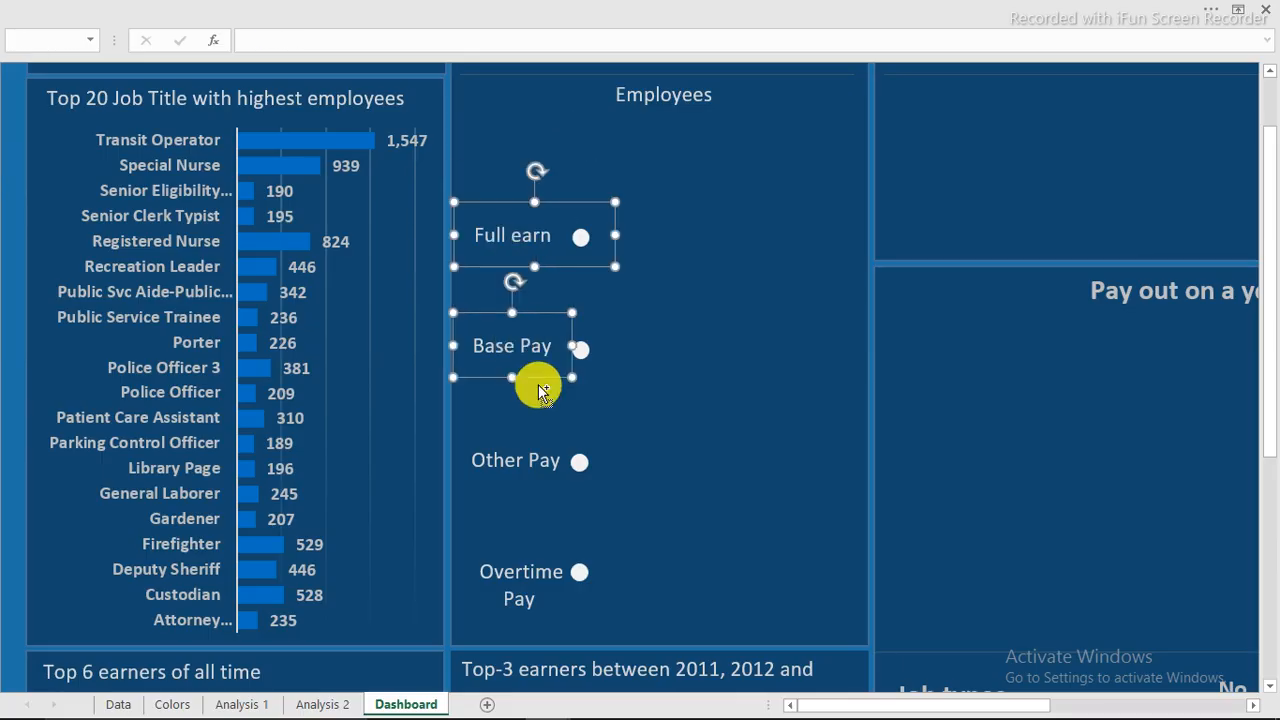
{"action": "left_click", "coordinate": [514, 462], "text": "ctrl"}
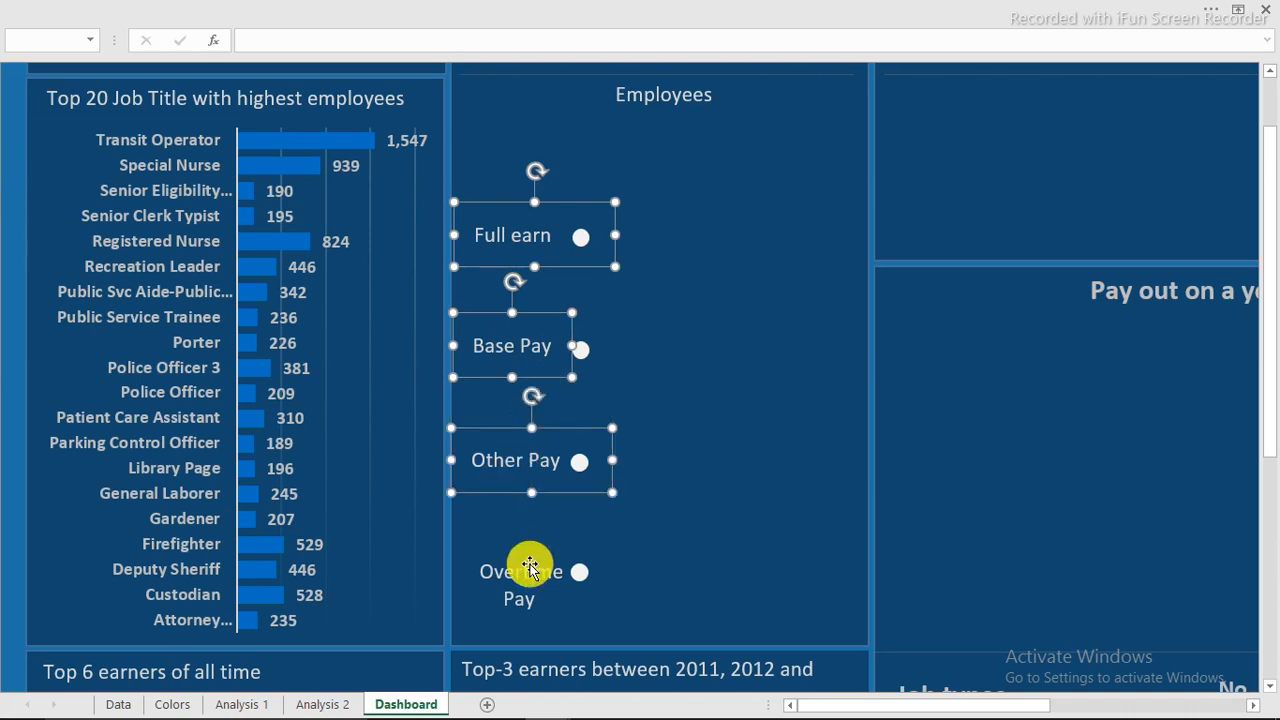
{"action": "left_click", "coordinate": [522, 568], "text": "ctrl"}
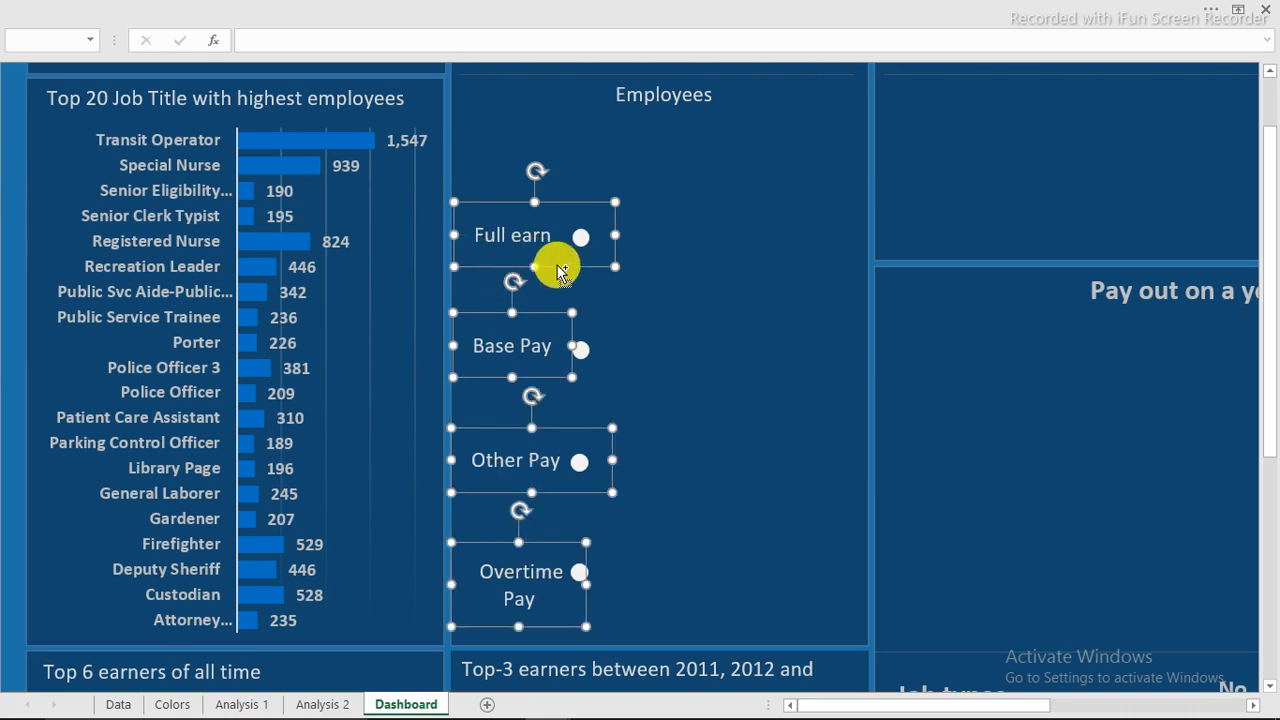
{"action": "left_click_drag", "start_coordinate": [560, 272], "coordinate": [707, 268]}
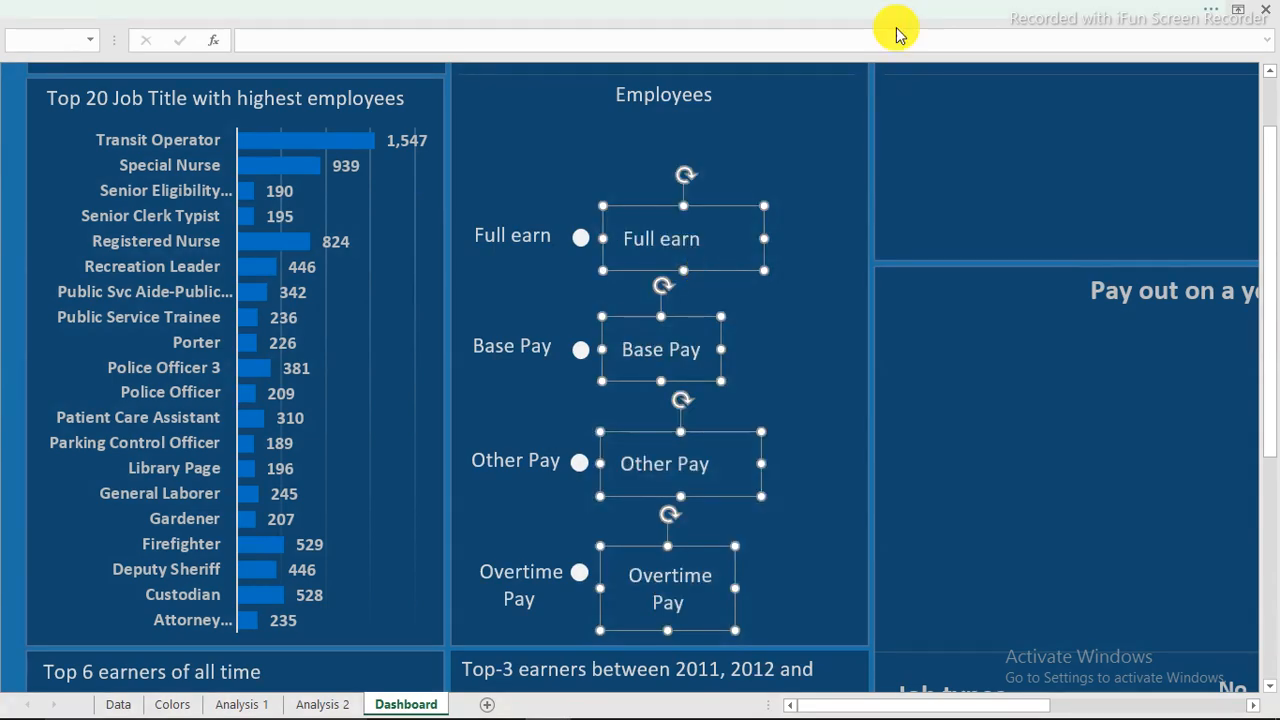
{"action": "left_click_drag", "start_coordinate": [765, 239], "coordinate": [866, 243]}
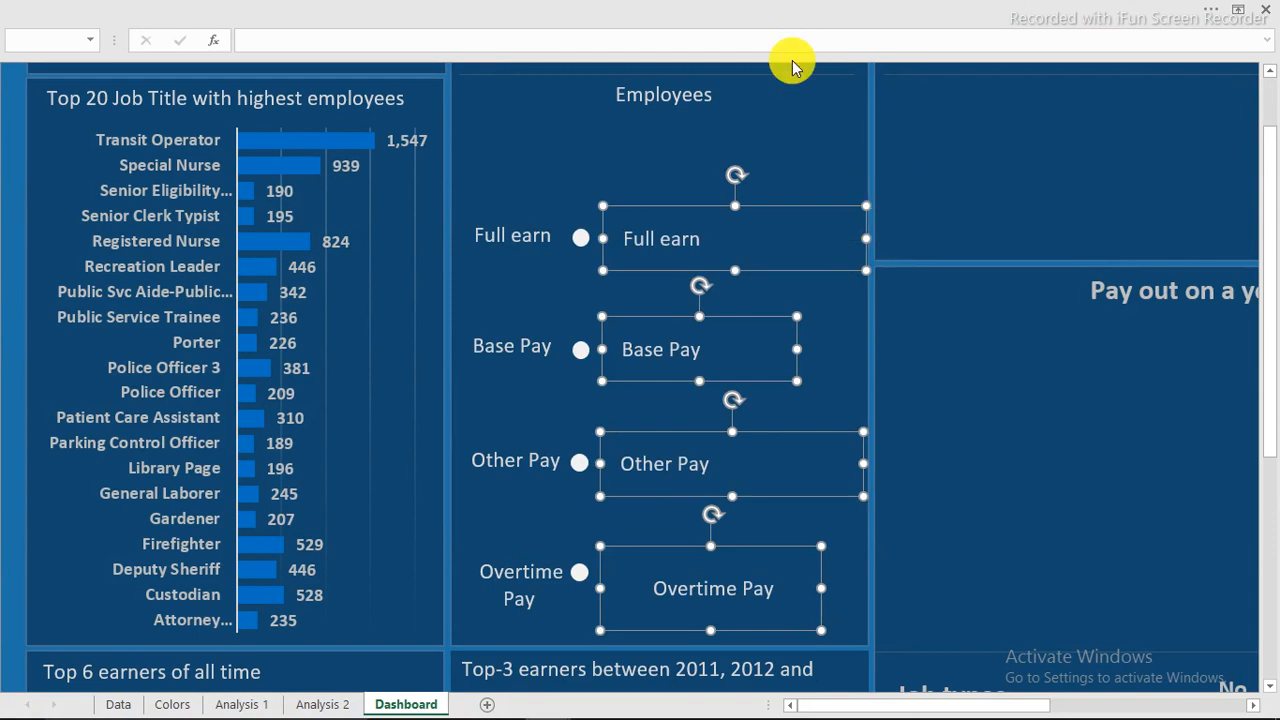
{"action": "left_click", "coordinate": [510, 167]}
Widen the copied Base Pay, Other Pay and Overtime Pay boxes to match.
{"action": "left_click", "coordinate": [745, 353]}
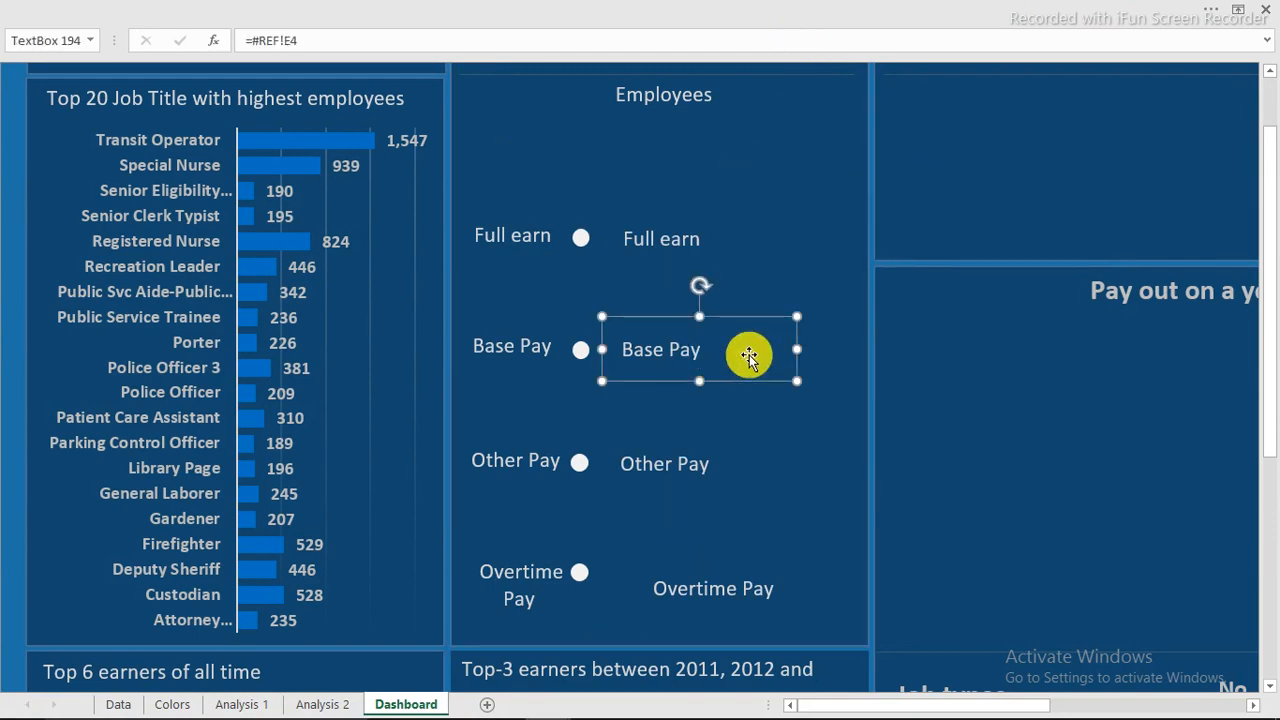
{"action": "left_click_drag", "start_coordinate": [793, 349], "coordinate": [866, 350]}
{"action": "left_click", "coordinate": [718, 462]}
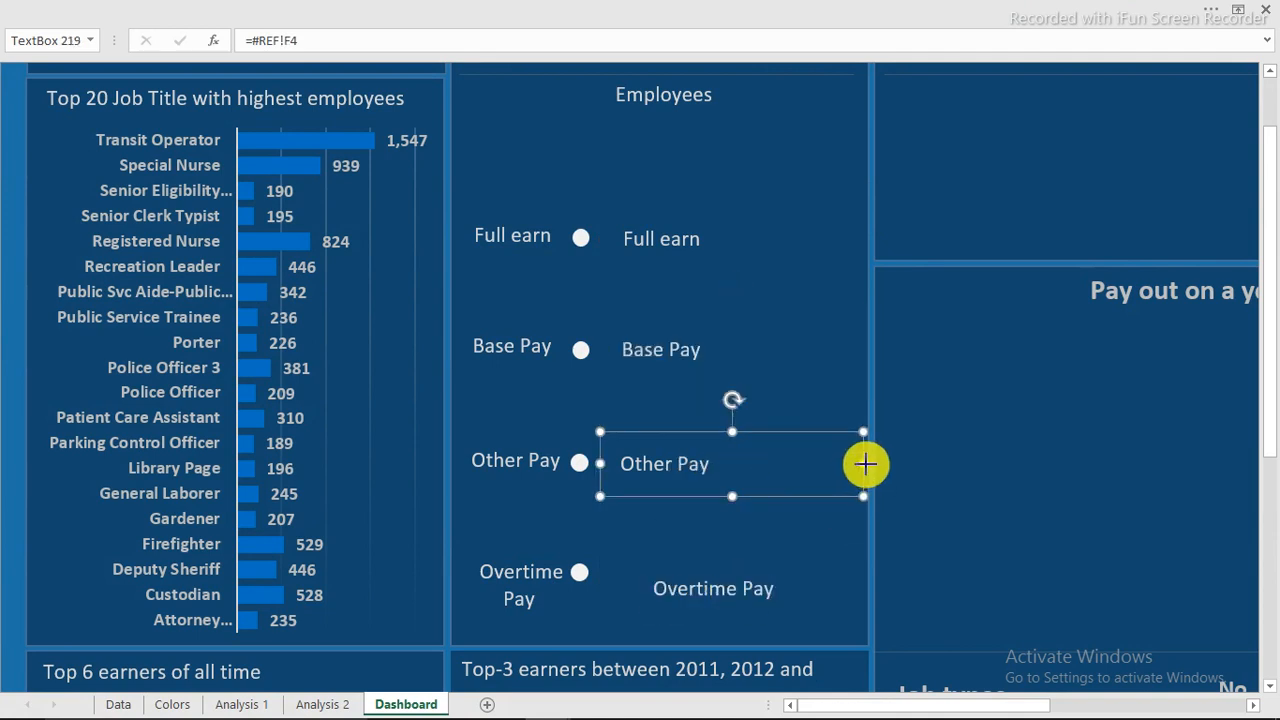
{"action": "left_click_drag", "start_coordinate": [865, 463], "coordinate": [865, 462]}
{"action": "left_click", "coordinate": [696, 588]}
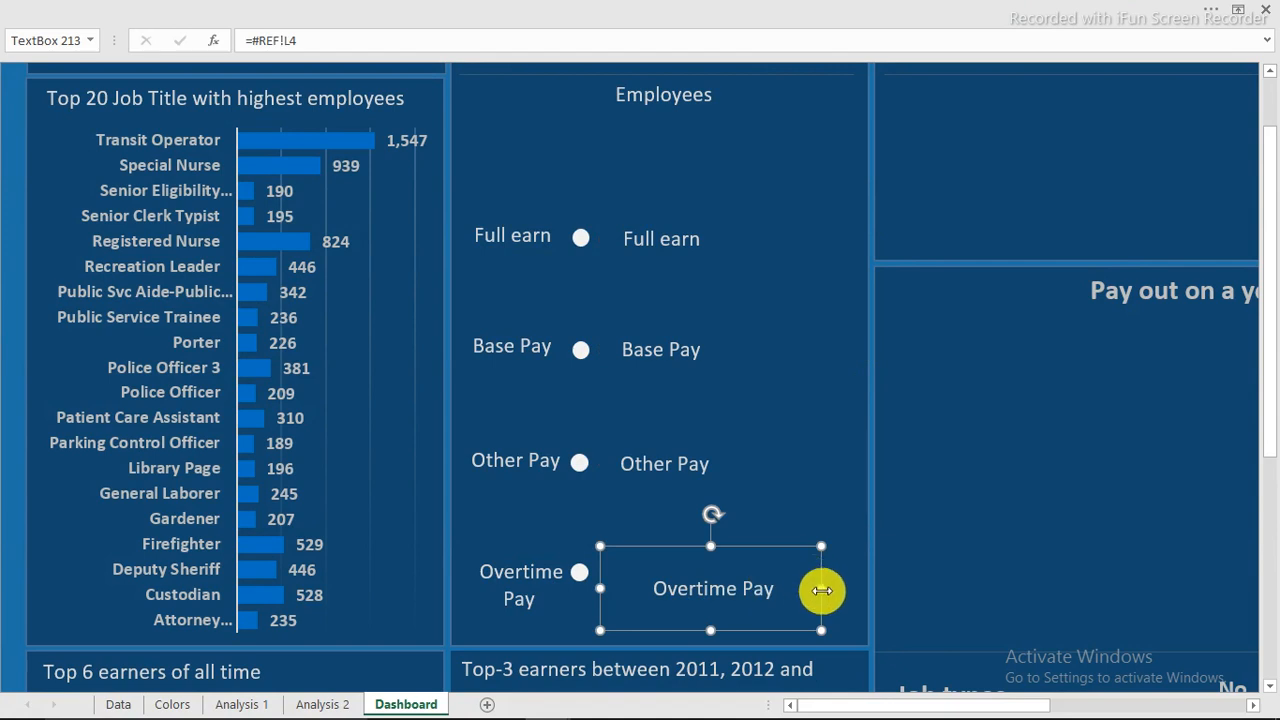
{"action": "left_click_drag", "start_coordinate": [821, 590], "coordinate": [867, 590]}
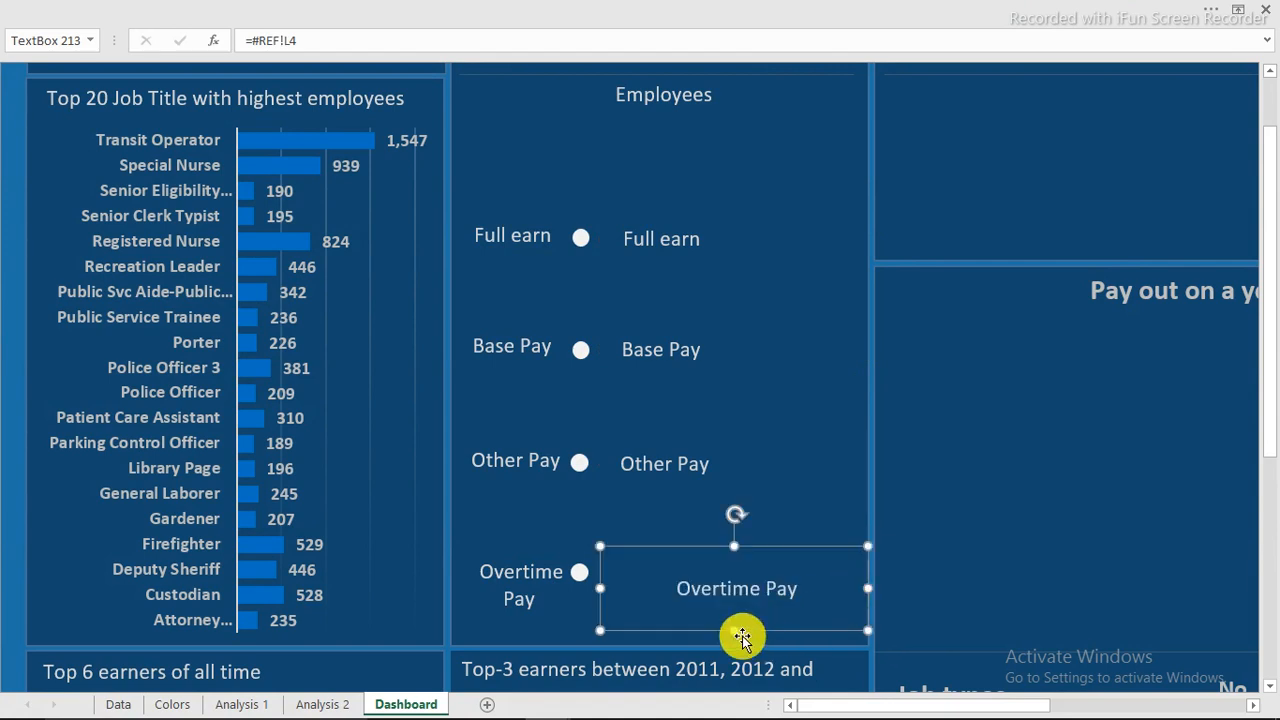
Copy the Full earn box under Employees, stretch it across the panel, and select its formula.
{"action": "left_click", "coordinate": [651, 238]}
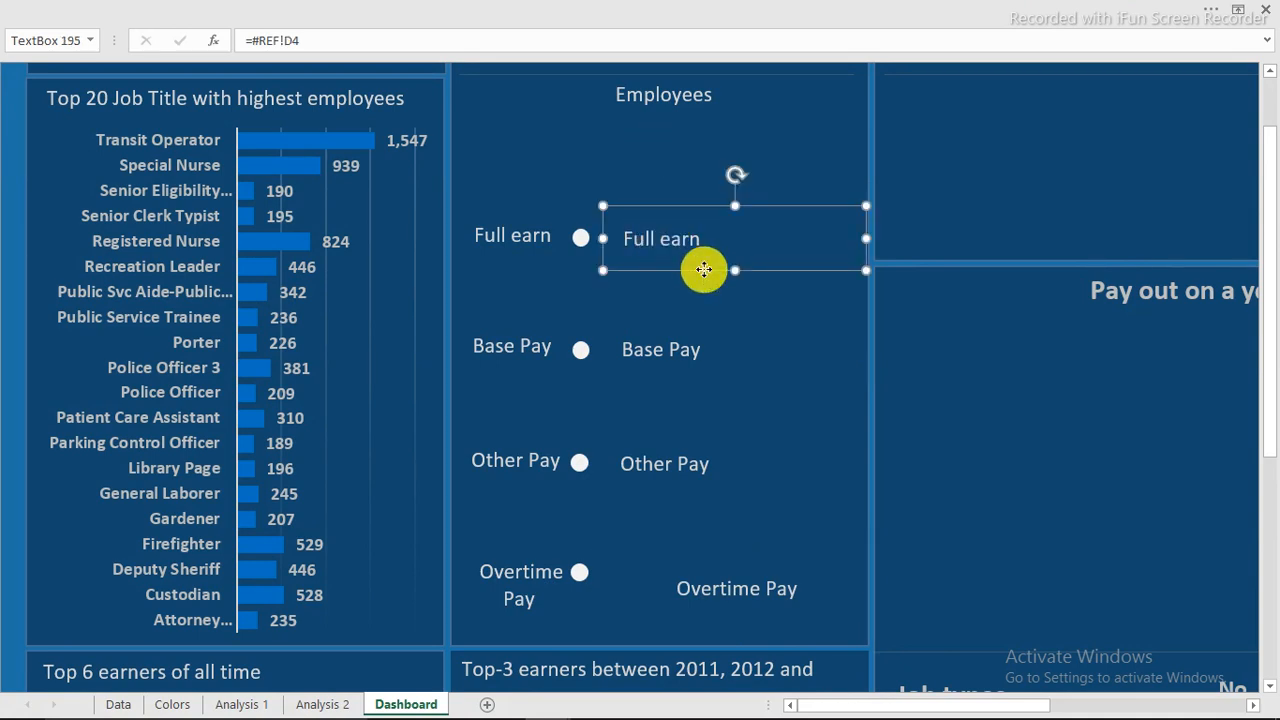
{"action": "left_click_drag", "start_coordinate": [703, 268], "coordinate": [635, 191]}
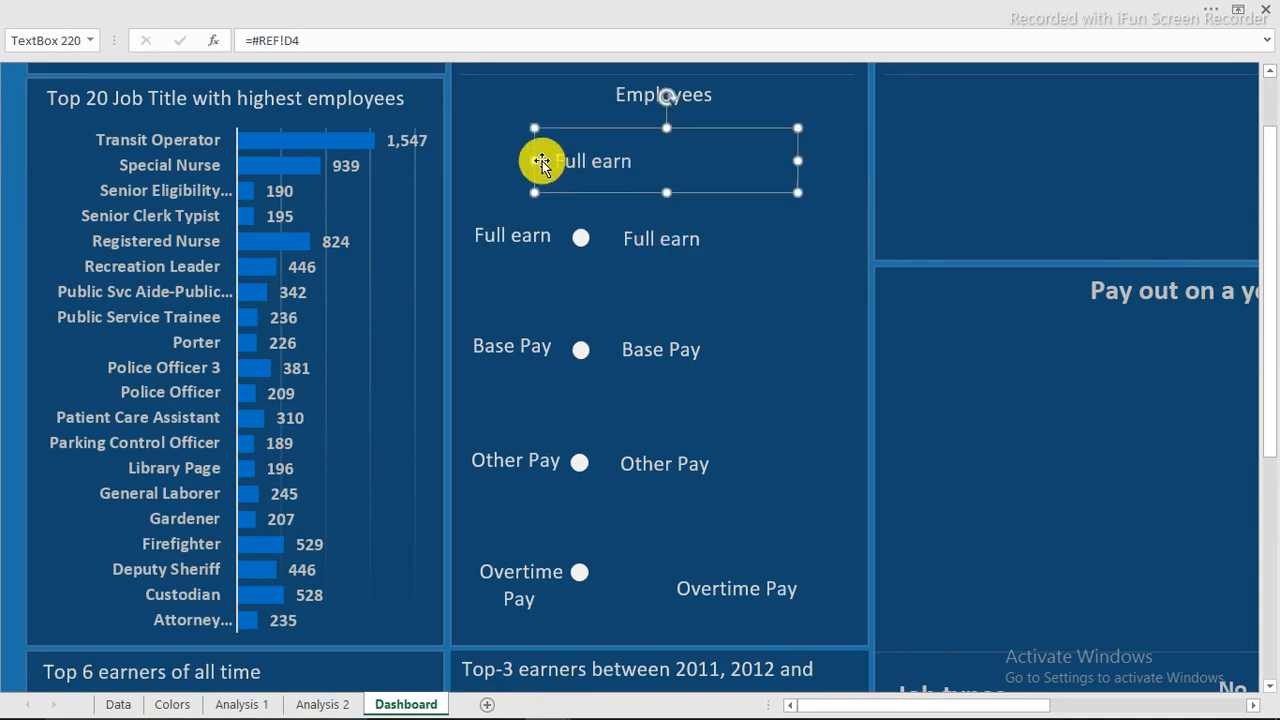
{"action": "left_click_drag", "start_coordinate": [532, 160], "coordinate": [455, 161]}
{"action": "left_click_drag", "start_coordinate": [800, 160], "coordinate": [866, 160]}
{"action": "left_click_drag", "start_coordinate": [363, 35], "coordinate": [208, 48]}
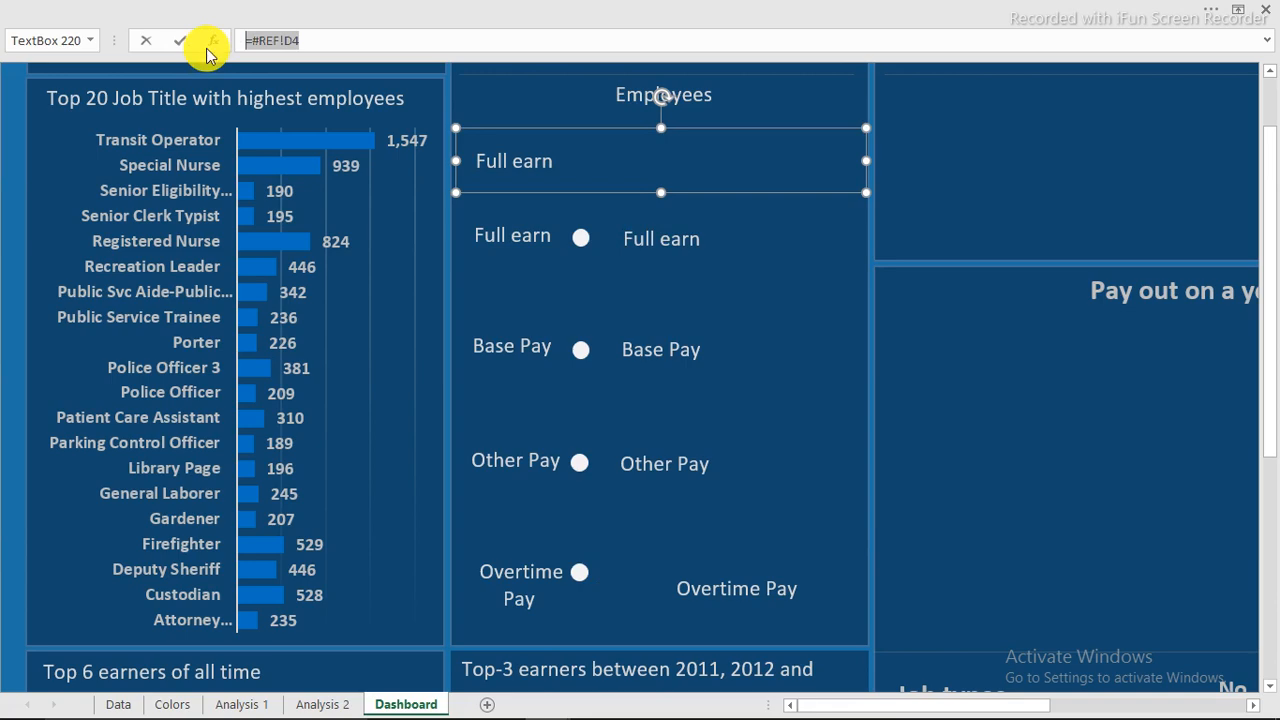
Link the text box to 'Analysis 1'!I9 so it shows 24,285.
{"action": "type", "text": "="}
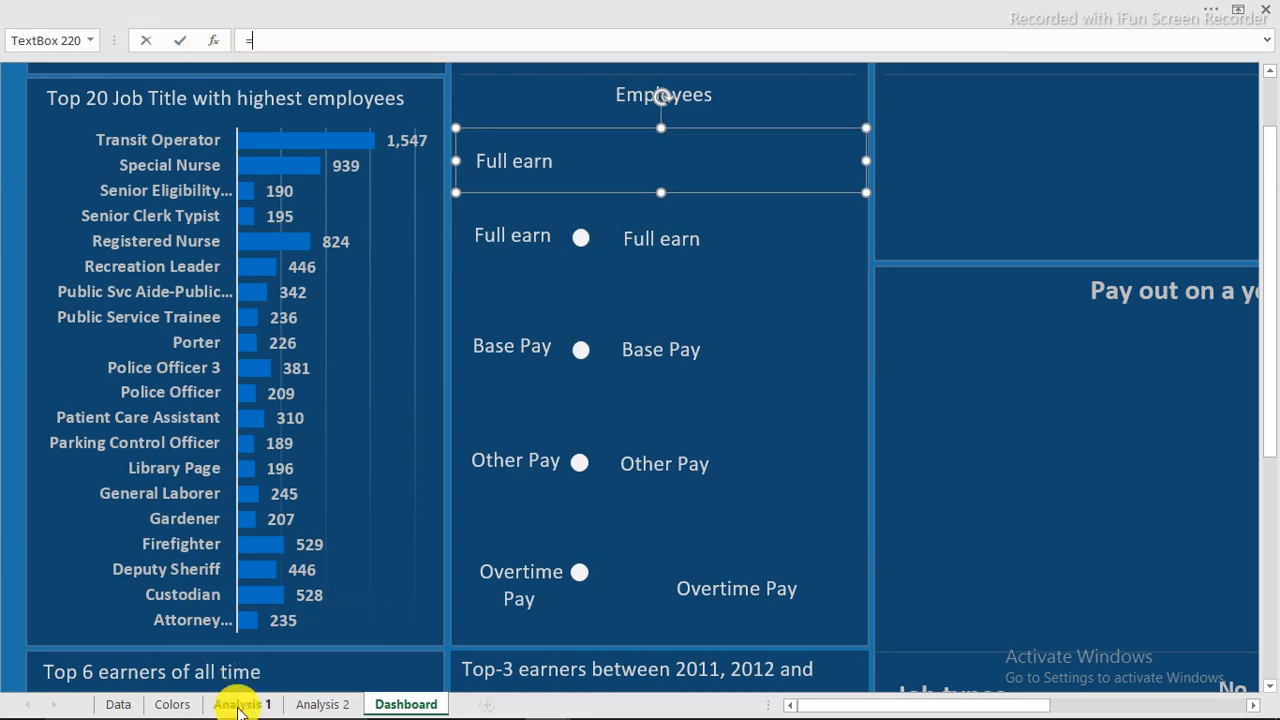
{"action": "left_click", "coordinate": [238, 704]}
{"action": "left_click", "coordinate": [489, 213]}
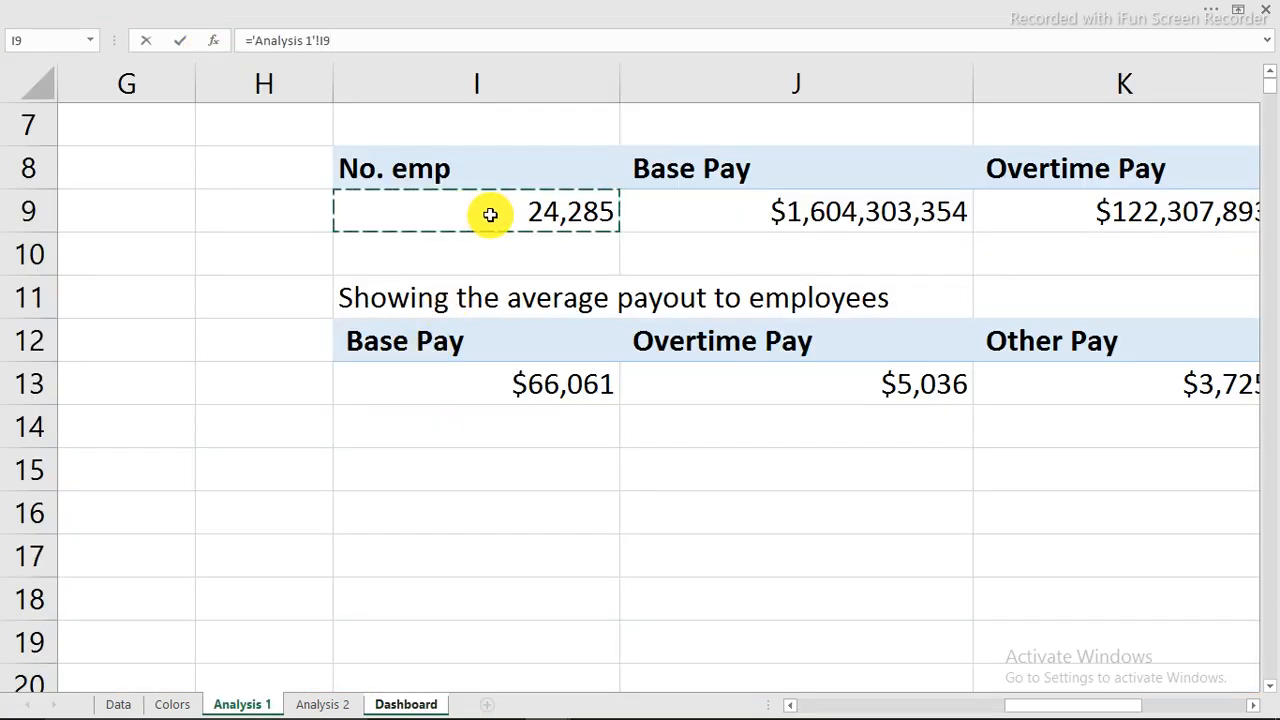
{"action": "key", "text": "Return"}
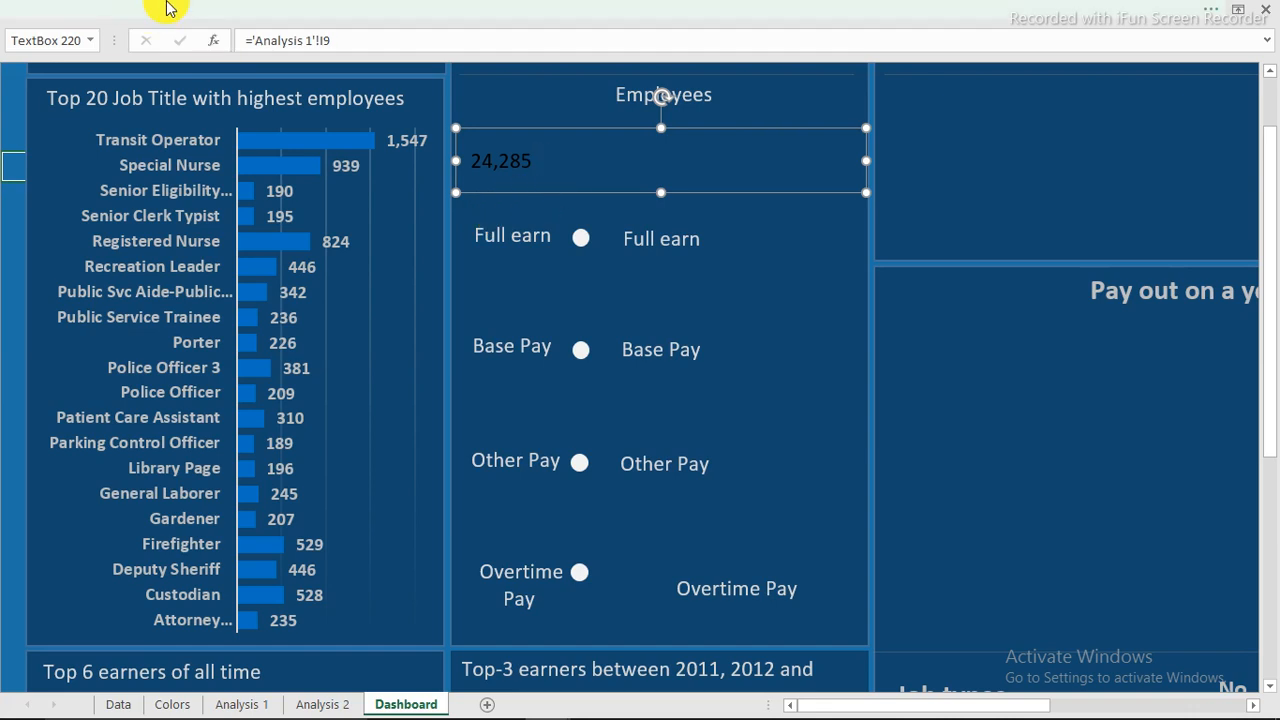
Enlarge the employee count text to size 40 and make it white.
{"action": "left_click", "coordinate": [210, 20]}
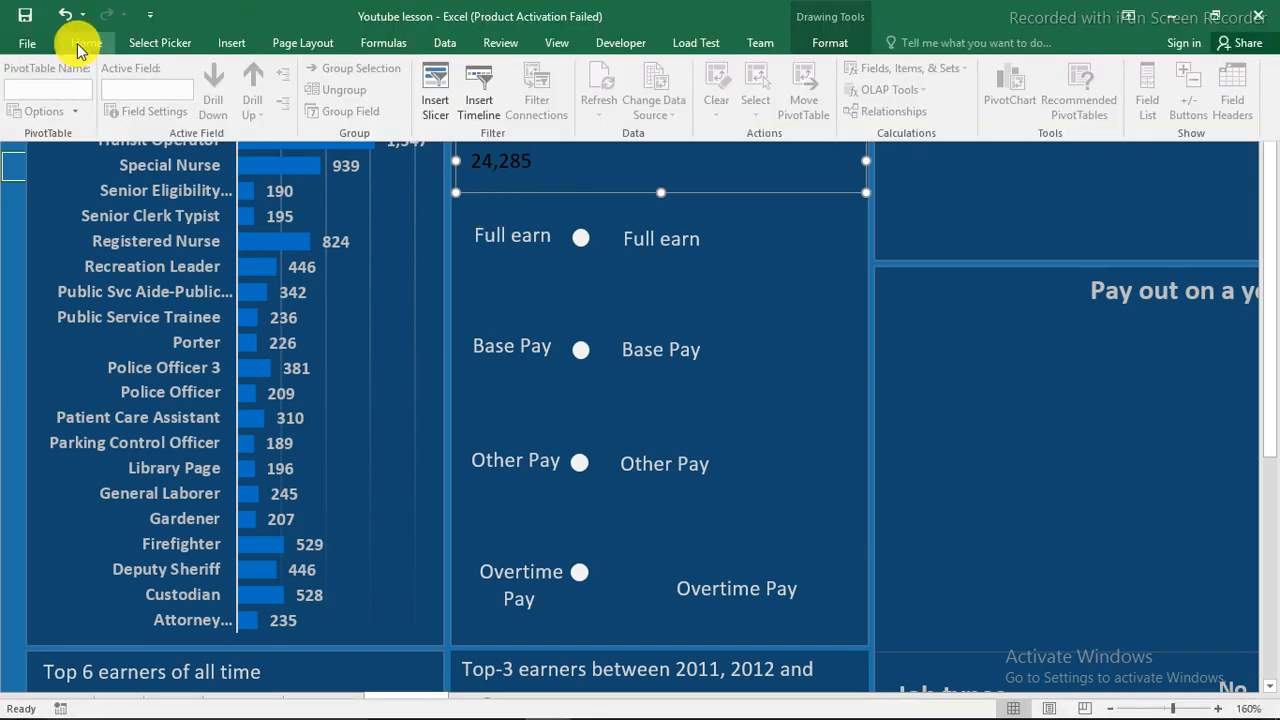
{"action": "left_click", "coordinate": [72, 41]}
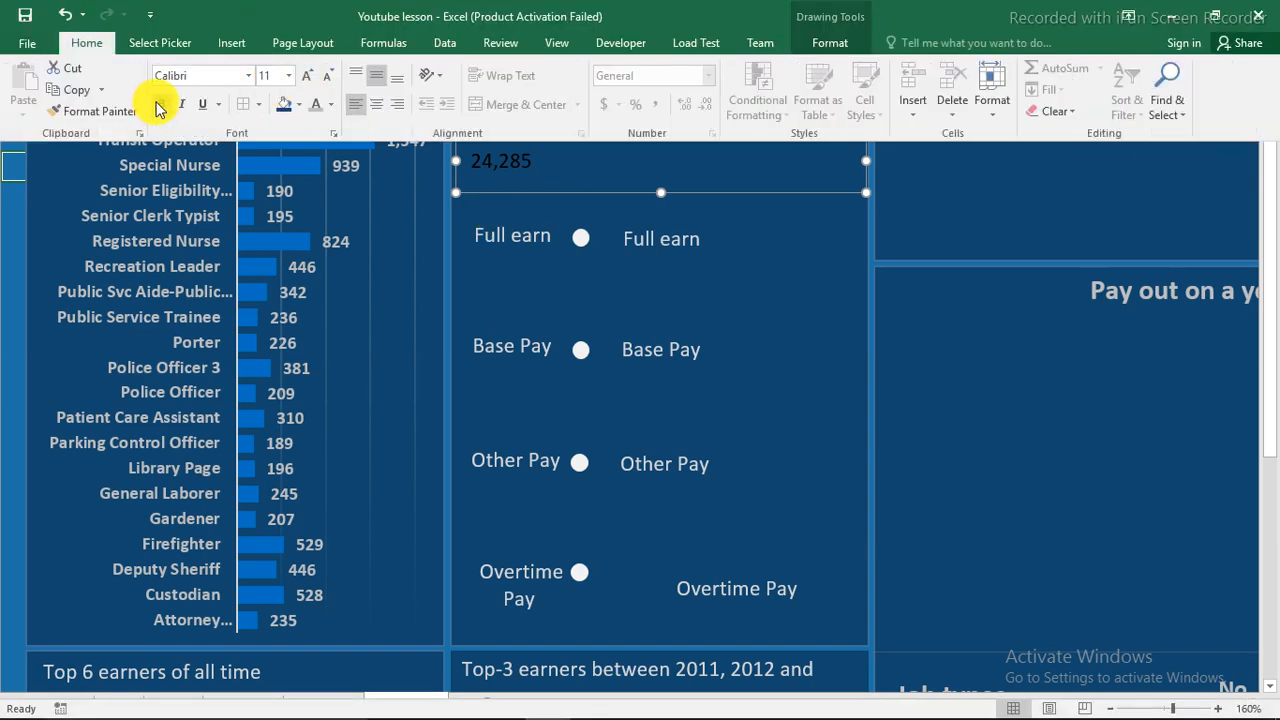
{"action": "left_click", "coordinate": [308, 76]}
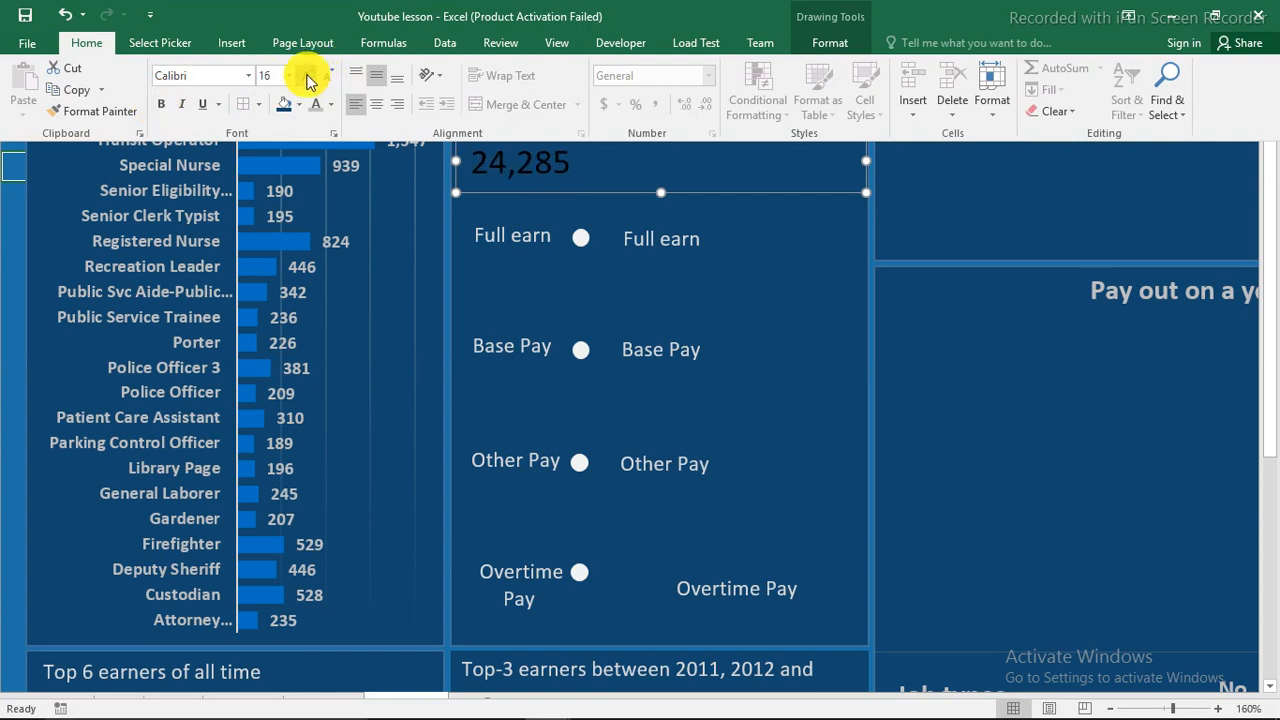
{"action": "left_click", "coordinate": [308, 76]}
{"action": "left_click", "coordinate": [308, 76]}
{"action": "left_click", "coordinate": [308, 76]}
{"action": "left_click", "coordinate": [308, 76]}
{"action": "left_click", "coordinate": [308, 76]}
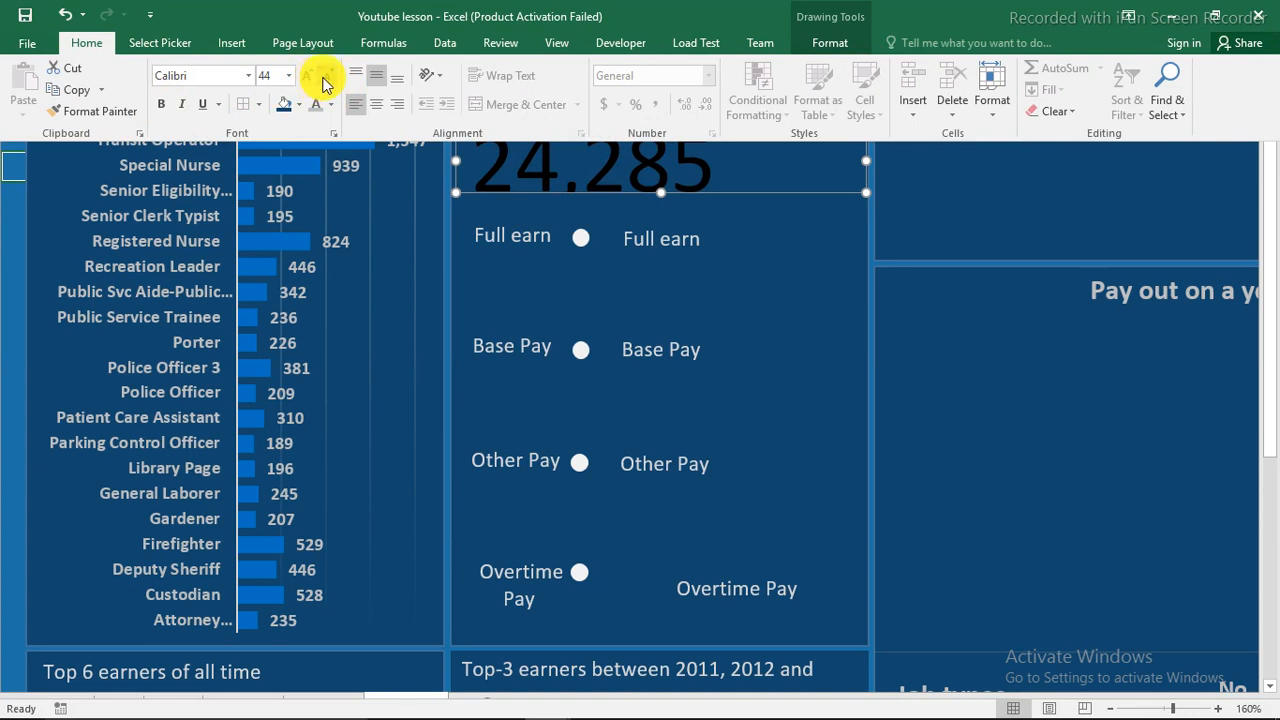
{"action": "left_click", "coordinate": [324, 78]}
{"action": "left_click", "coordinate": [332, 104]}
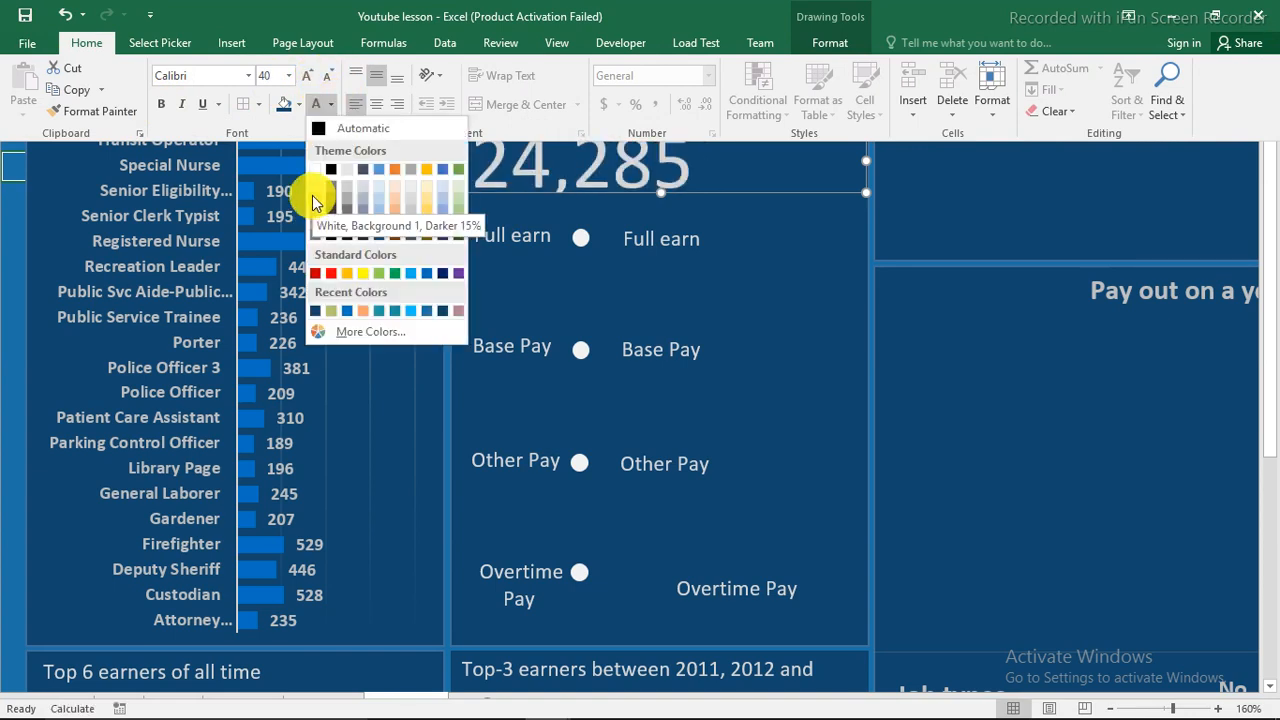
{"action": "left_click", "coordinate": [313, 169]}
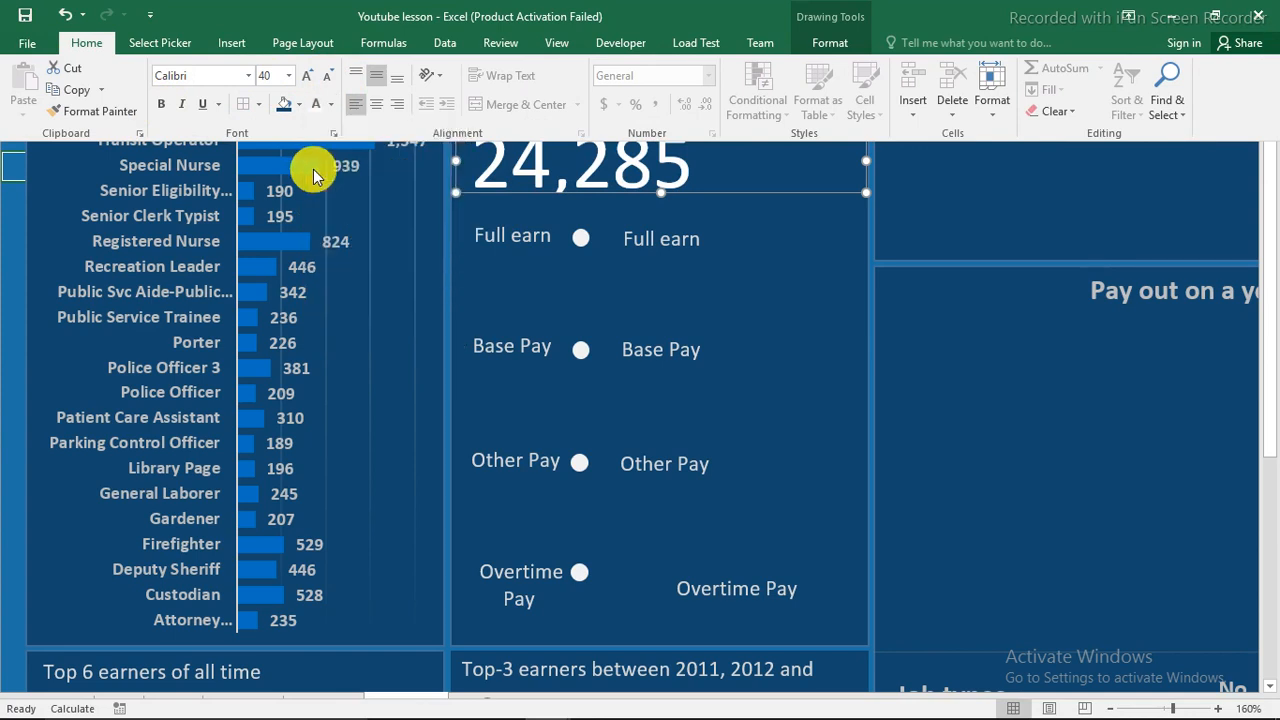
Make the employee count box taller and centre 24,285 within it.
{"action": "left_click", "coordinate": [628, 160]}
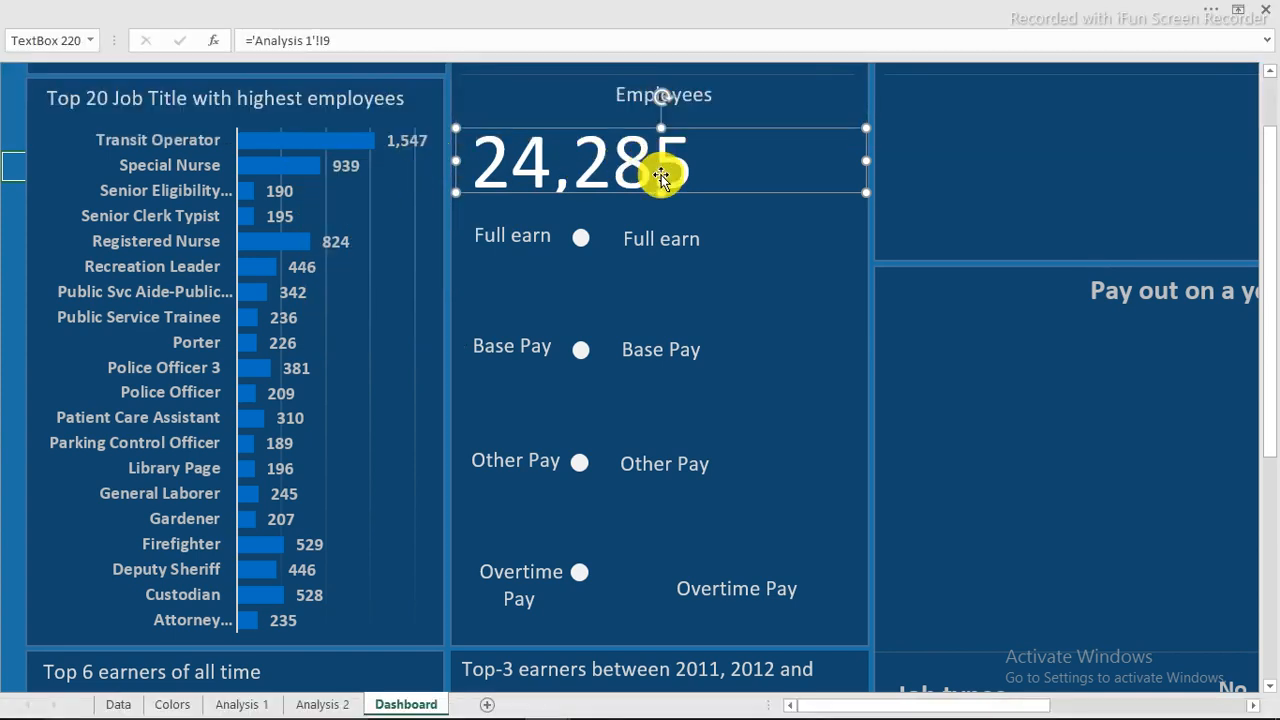
{"action": "left_click_drag", "start_coordinate": [662, 193], "coordinate": [661, 213]}
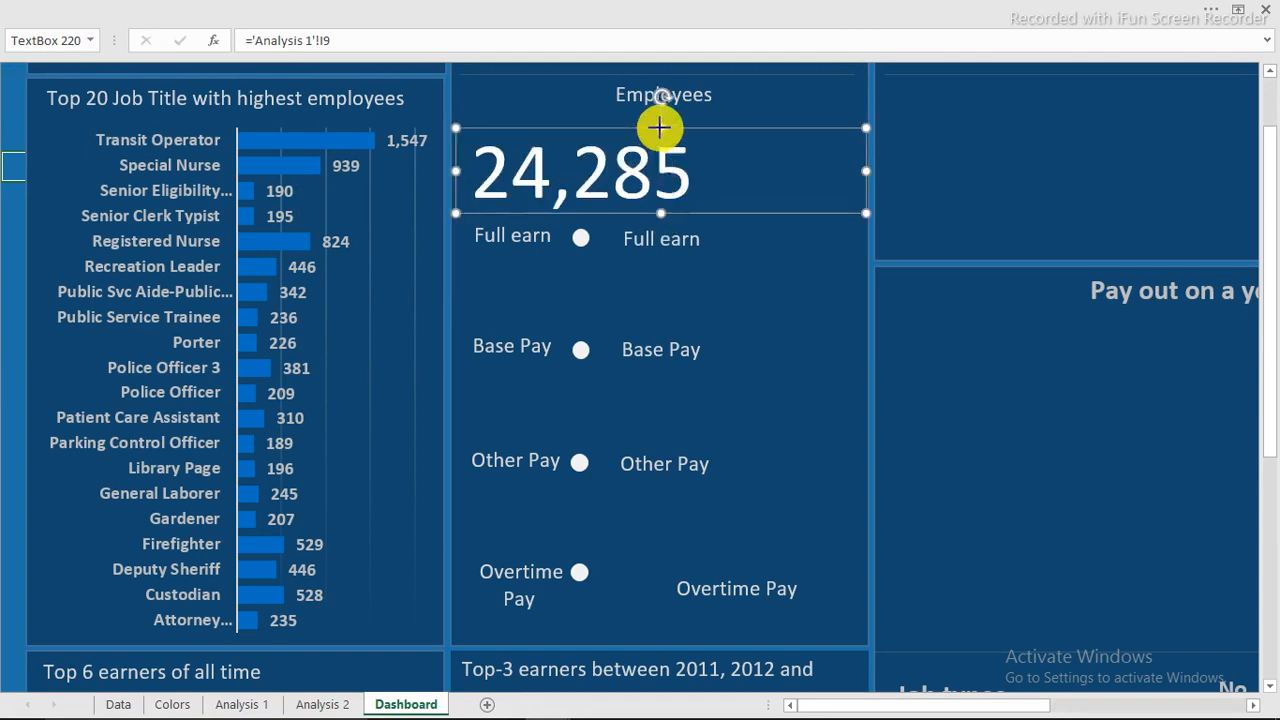
{"action": "left_click_drag", "start_coordinate": [659, 127], "coordinate": [660, 125]}
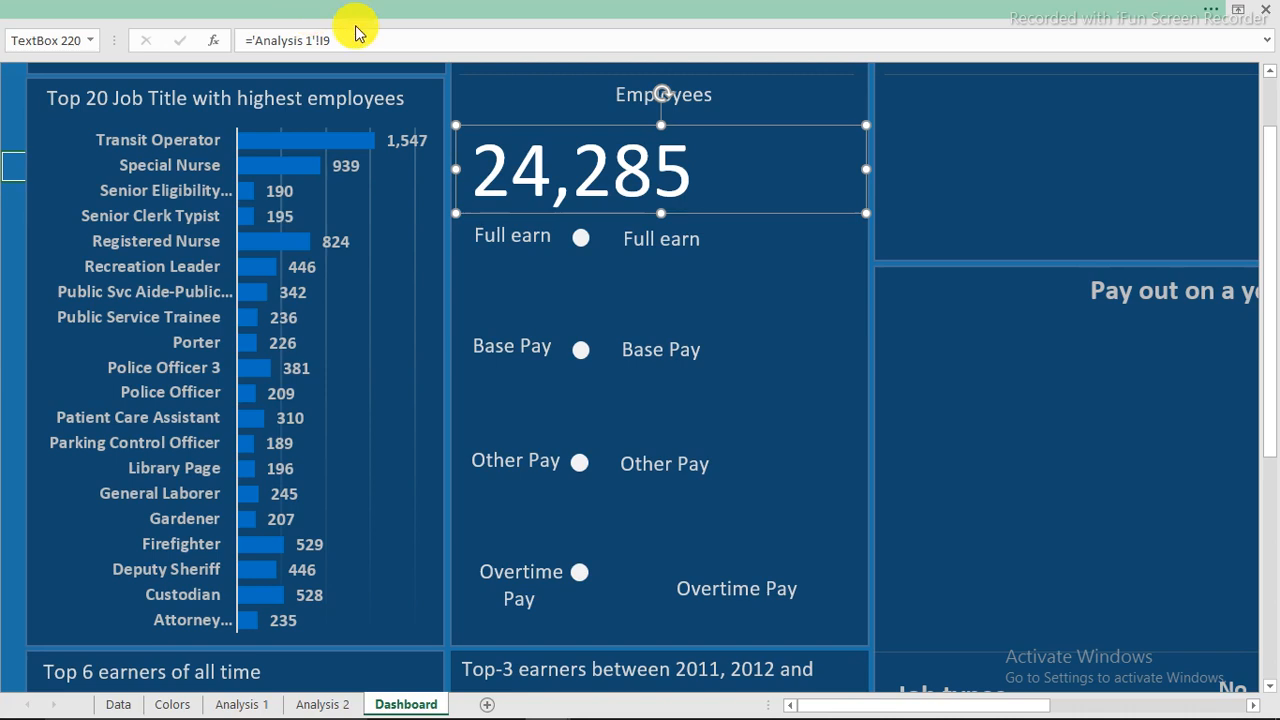
{"action": "left_click", "coordinate": [360, 10]}
{"action": "left_click", "coordinate": [374, 105]}
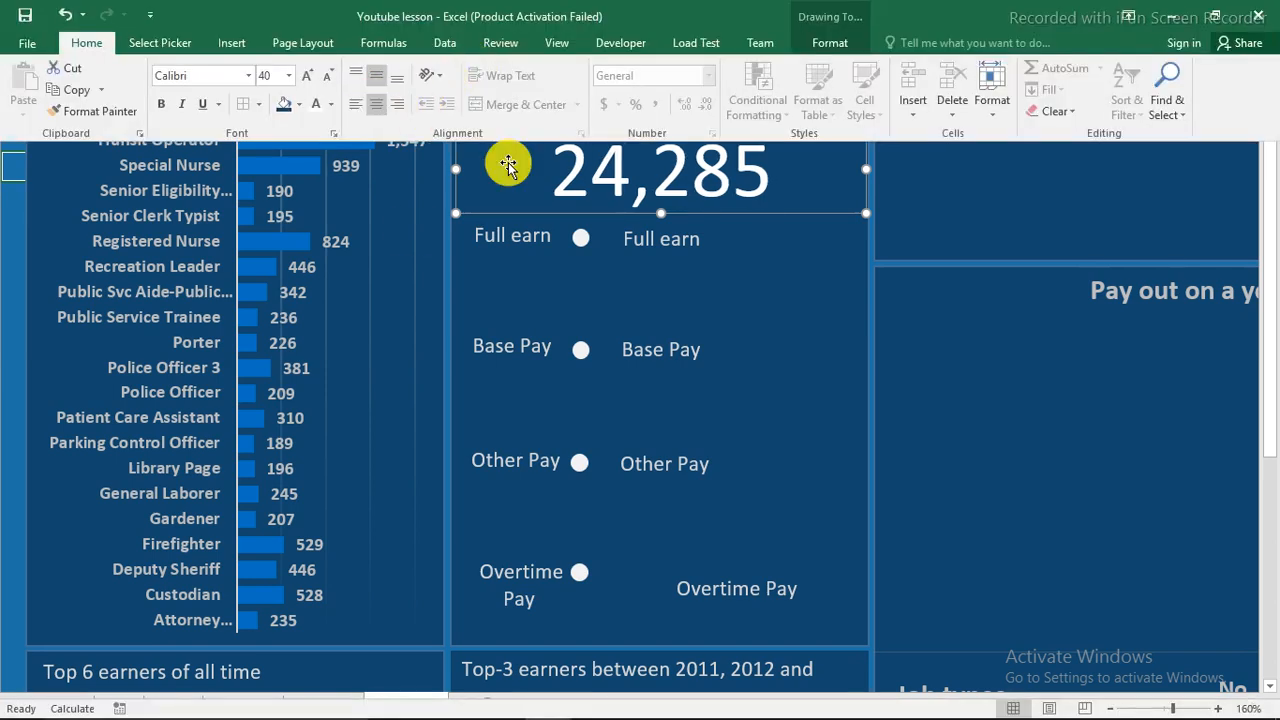
{"action": "left_click", "coordinate": [675, 240]}
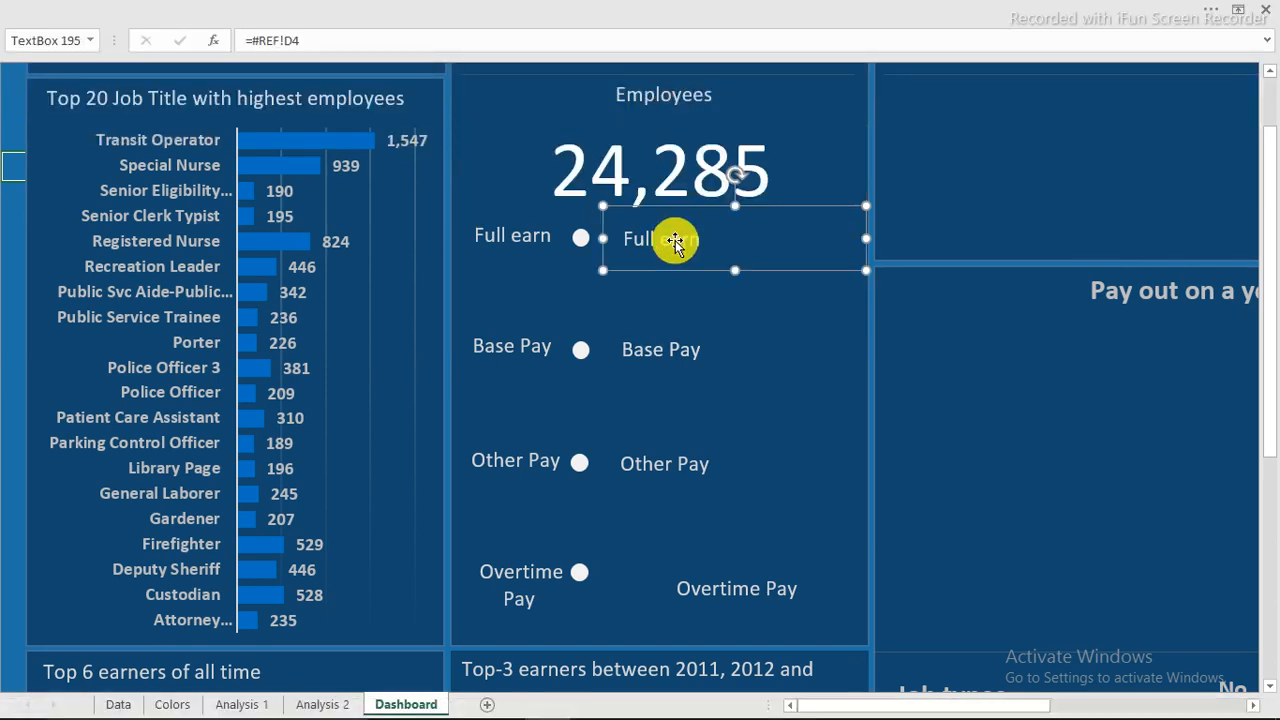
Link the Full earn box to 'Analysis 1'!M9, showing $1,817,079,205.
{"action": "left_click_drag", "start_coordinate": [314, 40], "coordinate": [265, 40]}
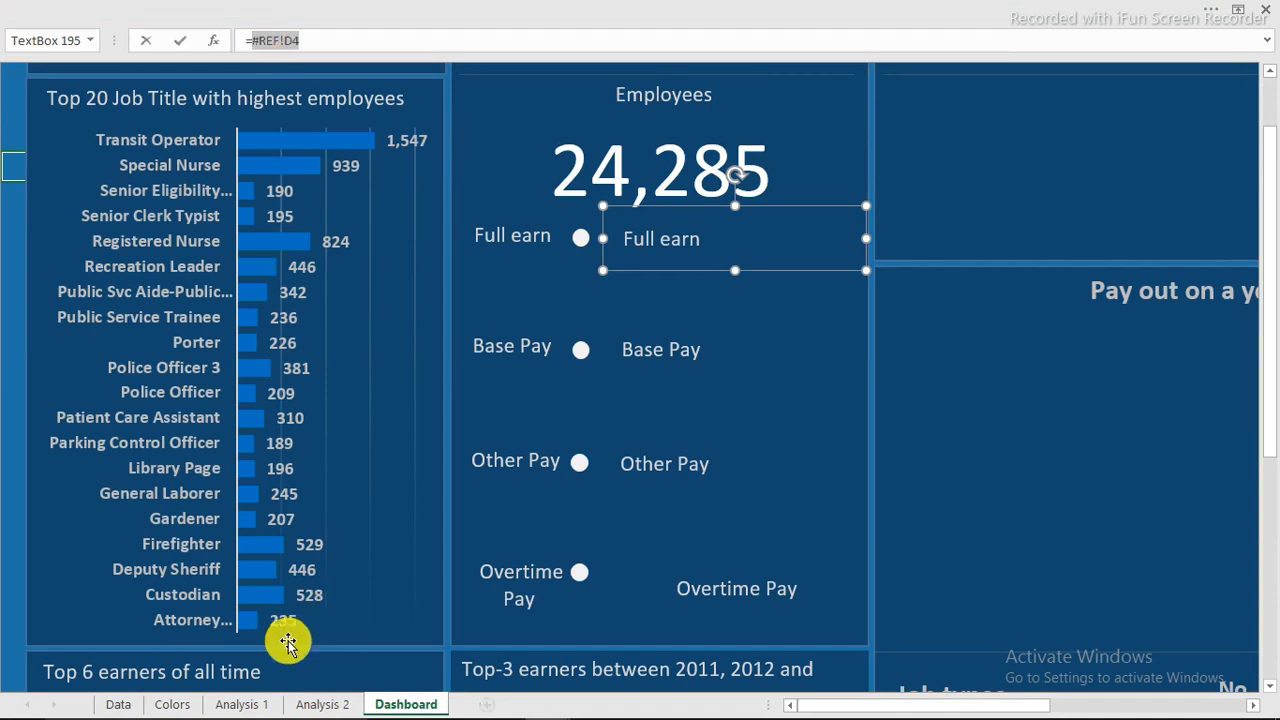
{"action": "left_click", "coordinate": [241, 704]}
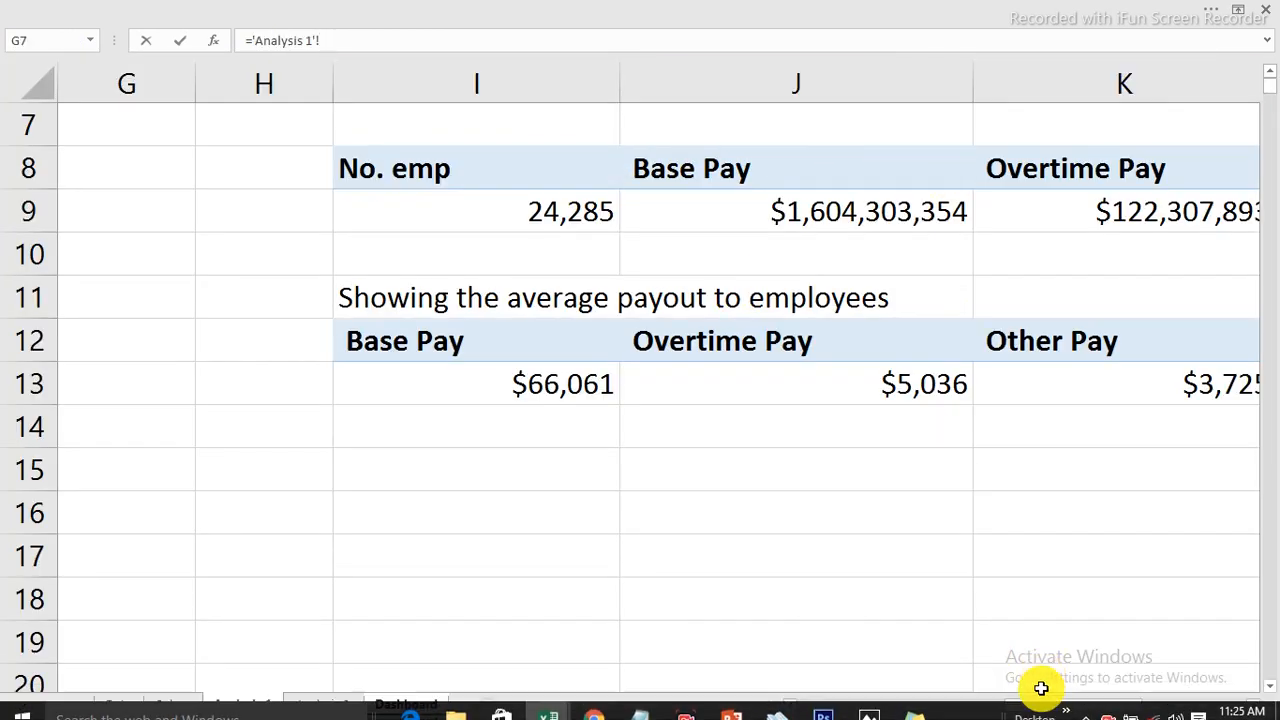
{"action": "left_click_drag", "start_coordinate": [1065, 707], "coordinate": [1114, 700]}
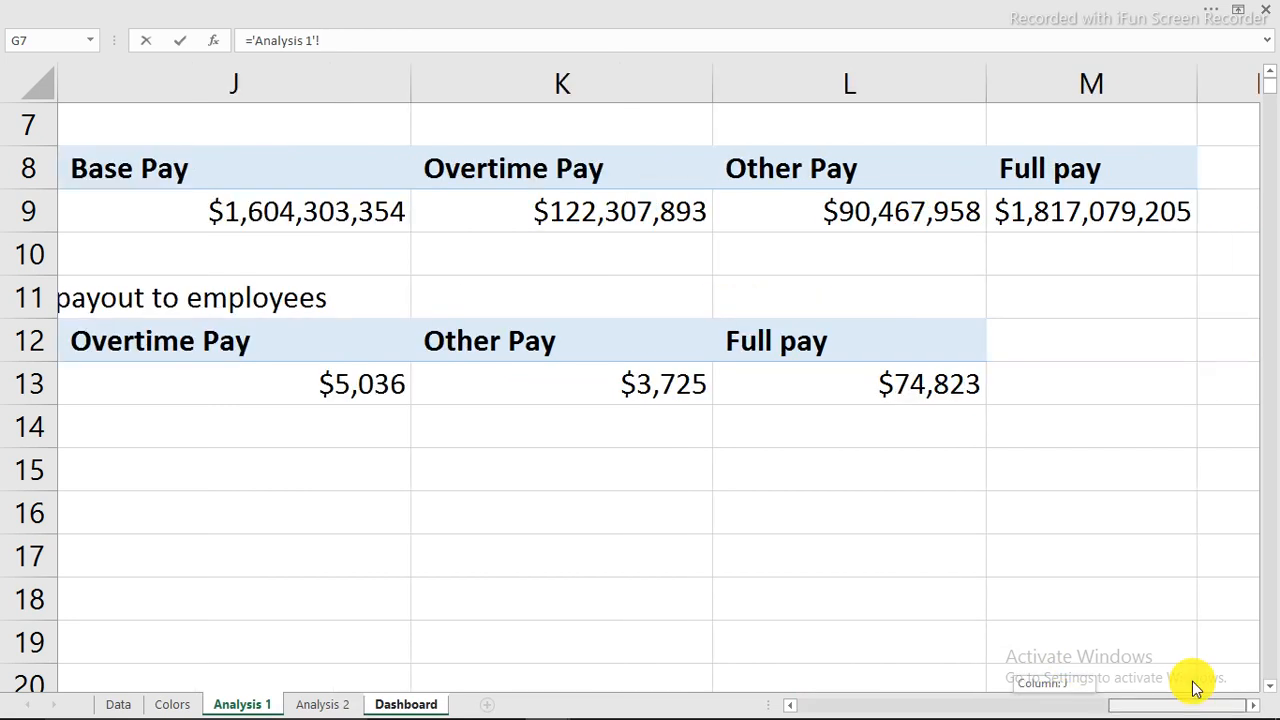
{"action": "left_click", "coordinate": [1057, 210]}
{"action": "key", "text": "Return"}
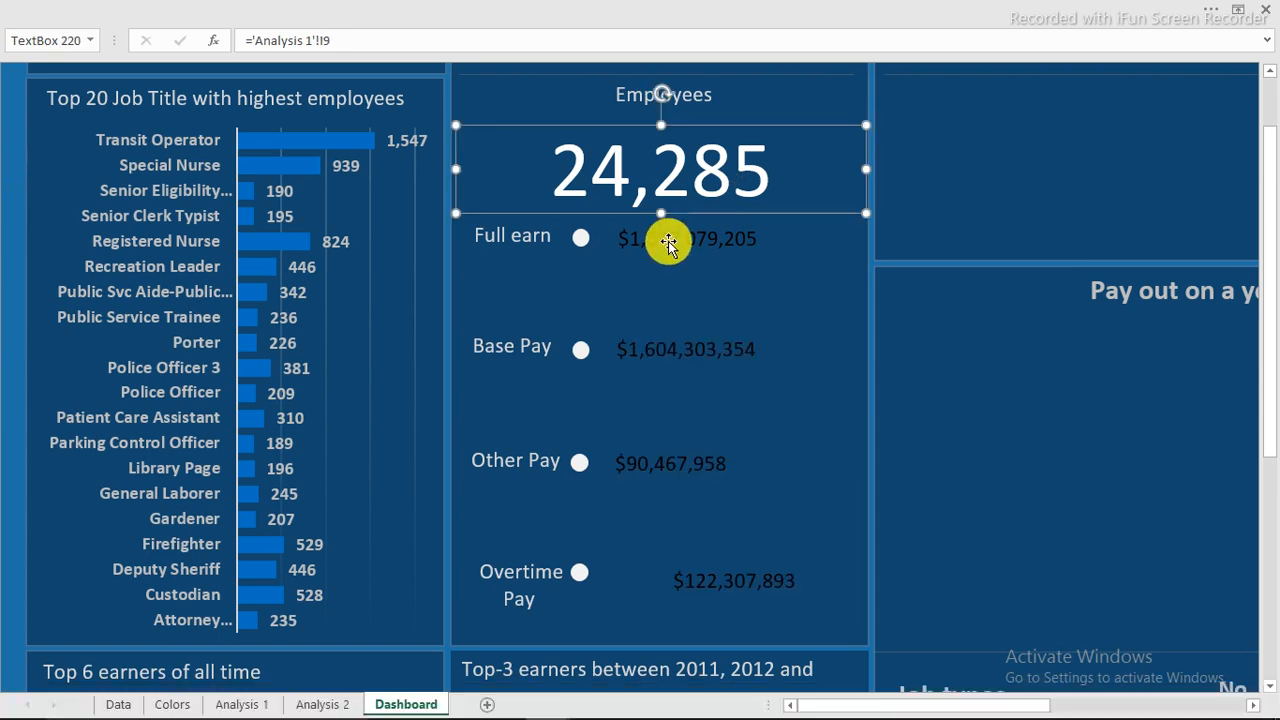
Centre the values in all four pay boxes and collapse the ribbon.
{"action": "left_click", "coordinate": [666, 243]}
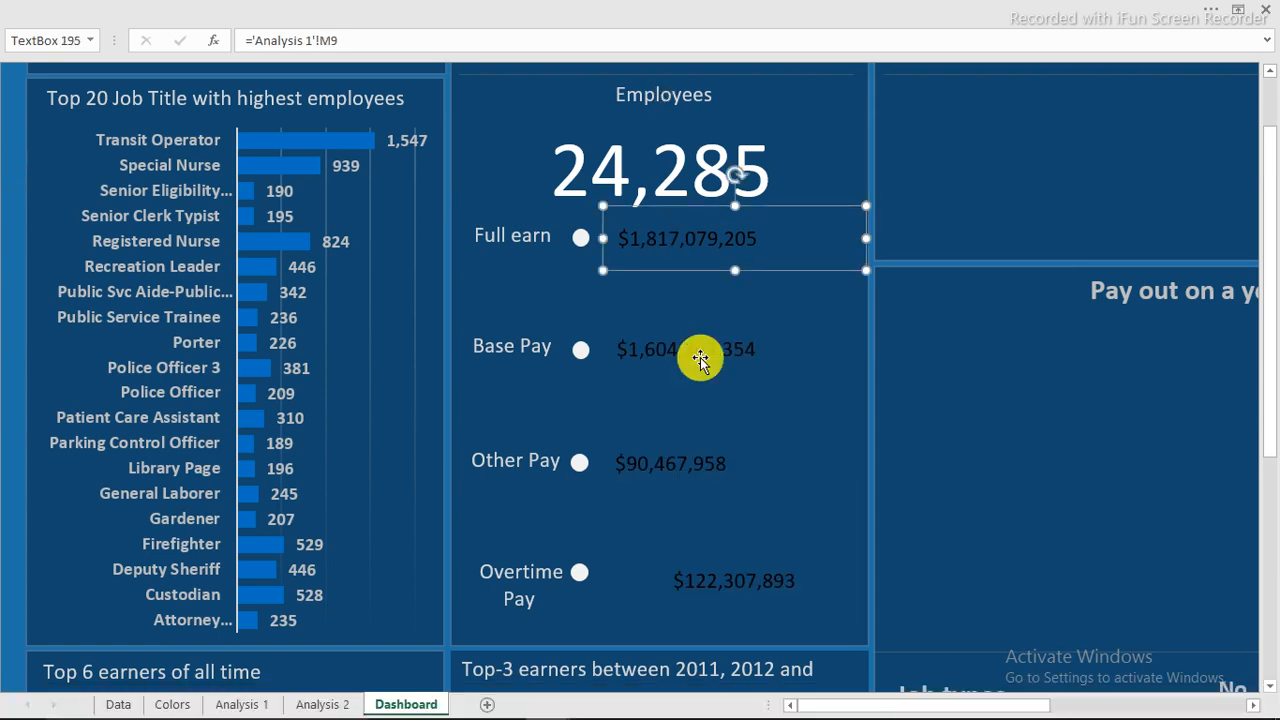
{"action": "left_click", "coordinate": [694, 464], "text": "shift"}
{"action": "left_click", "coordinate": [744, 584], "text": "shift"}
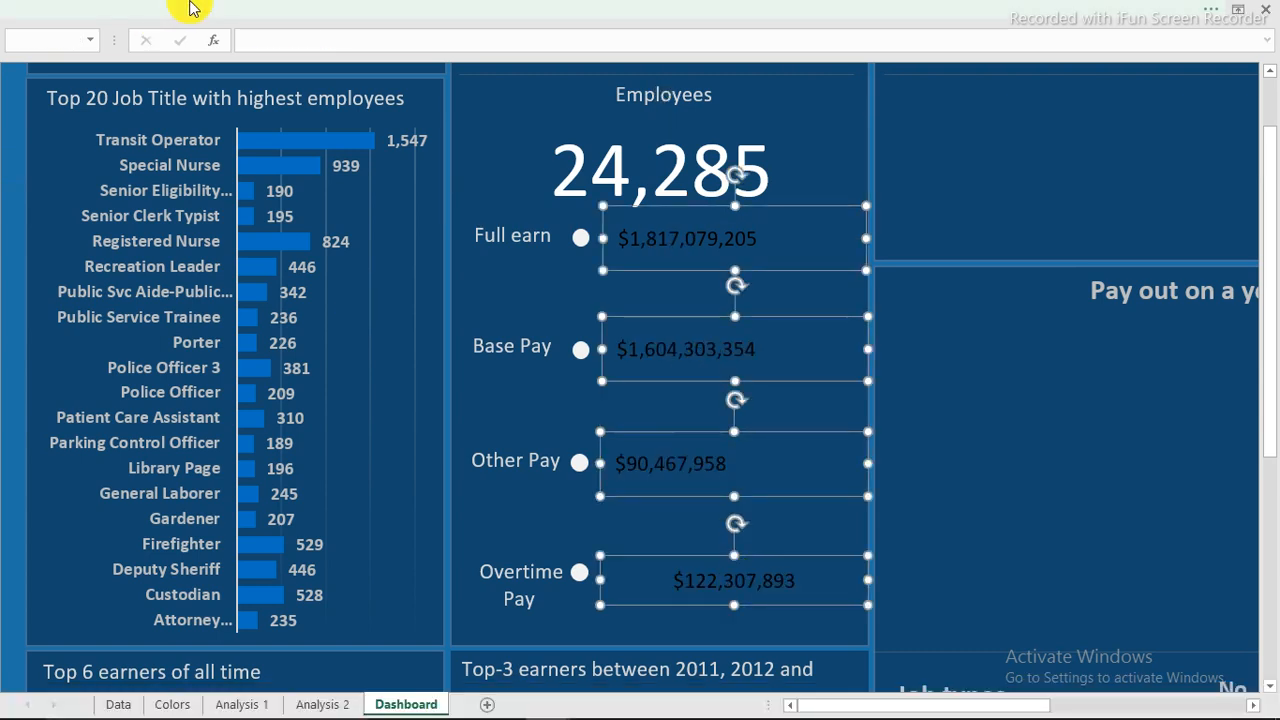
{"action": "left_click", "coordinate": [347, 48]}
{"action": "left_click", "coordinate": [88, 43]}
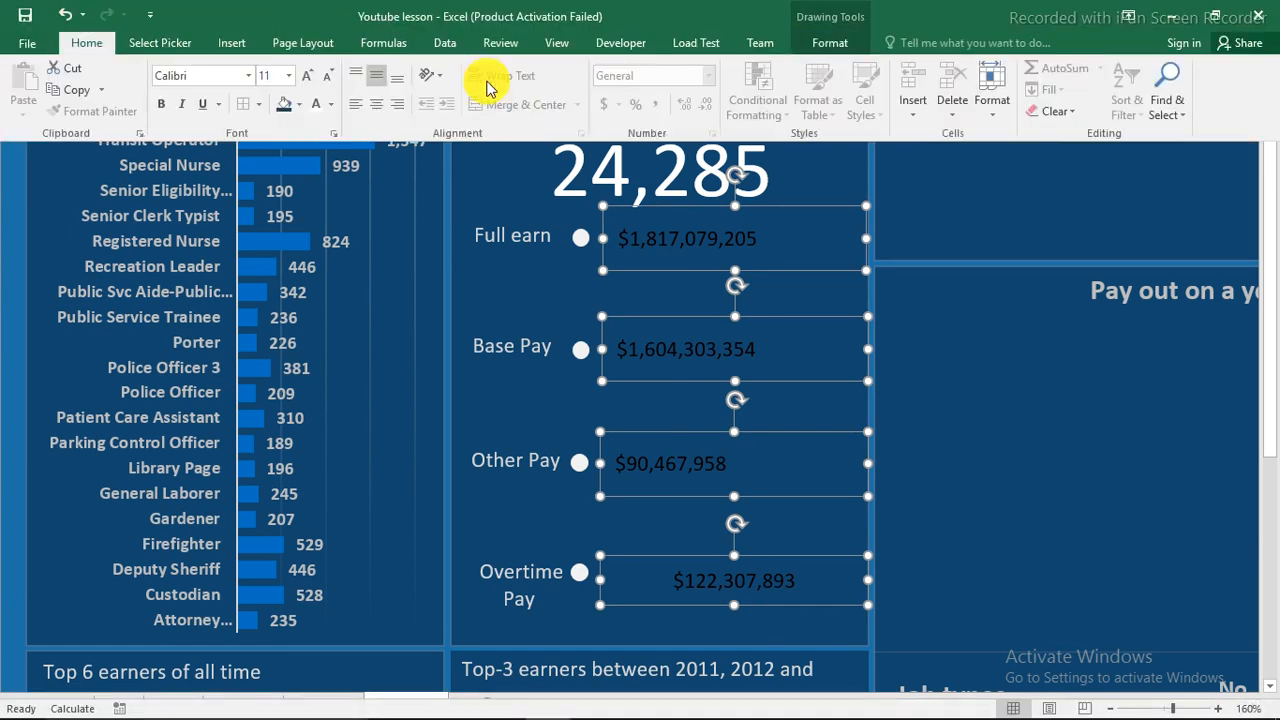
{"action": "left_click", "coordinate": [382, 104]}
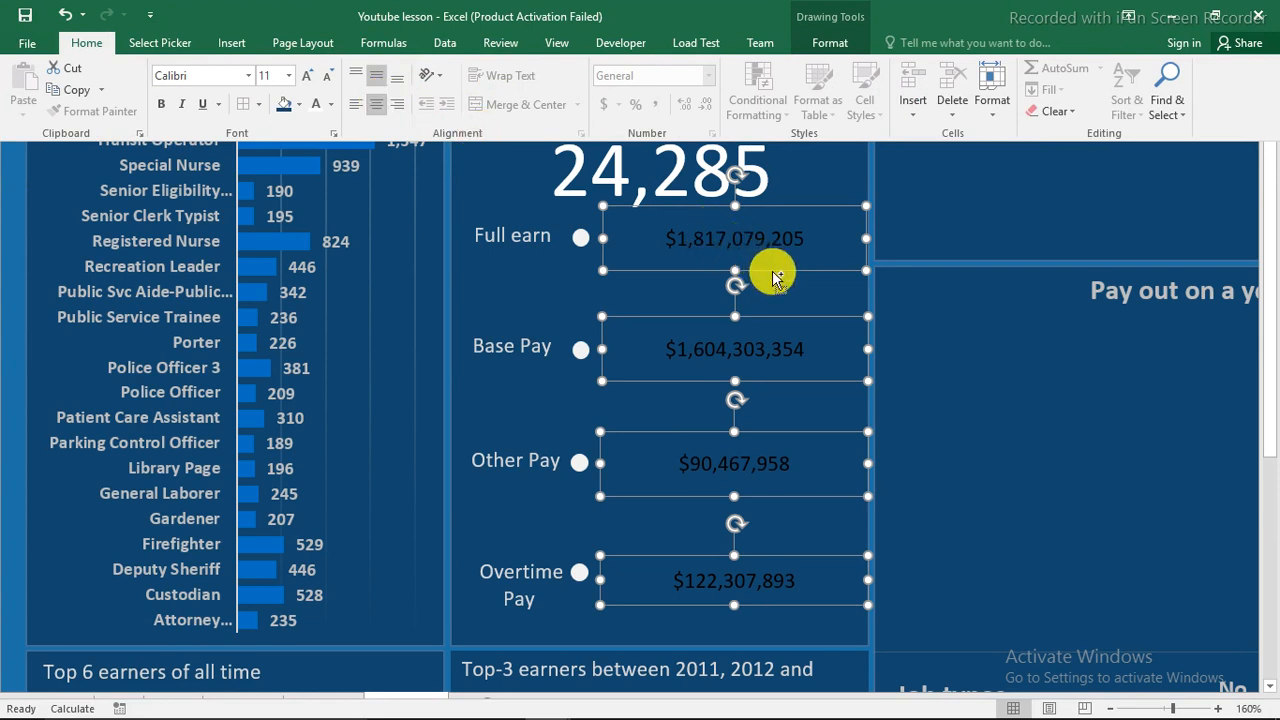
{"action": "key", "text": "ctrl+shift+F1"}
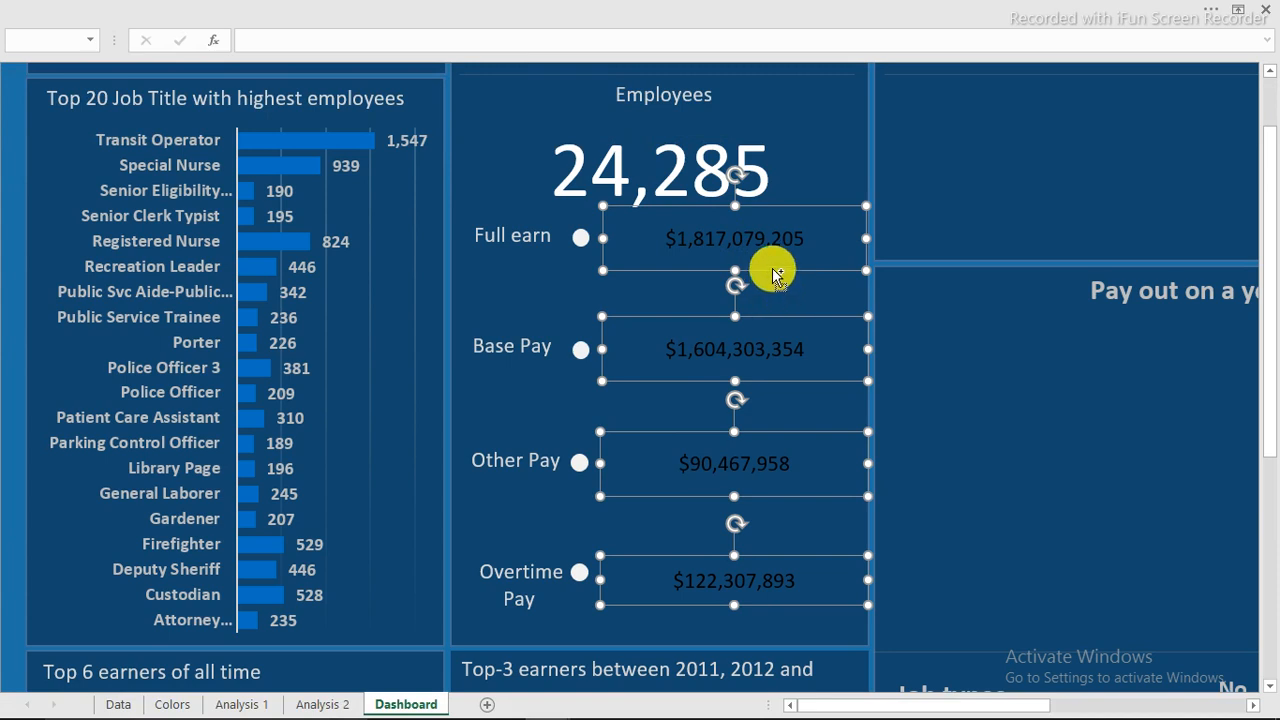
Ctrl-drag copies of the four pay boxes below the totals and narrow them.
{"action": "left_click_drag", "start_coordinate": [773, 268], "coordinate": [770, 301]}
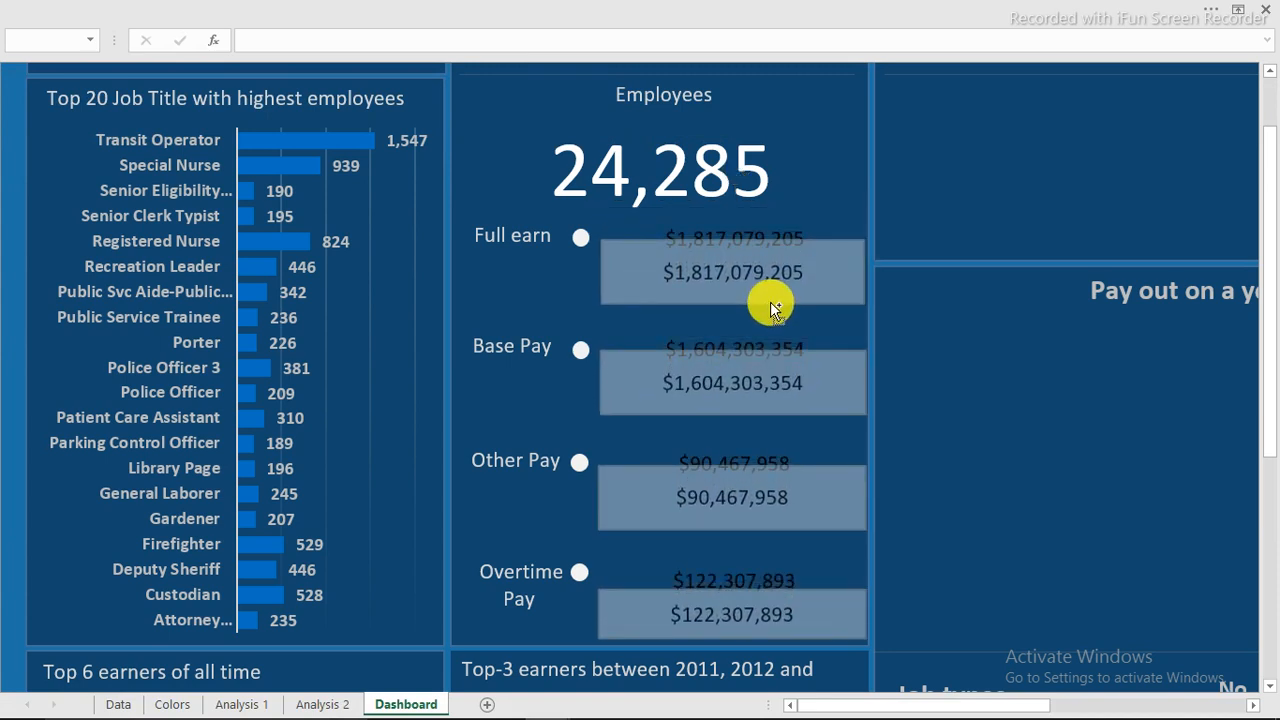
{"action": "left_click_drag", "start_coordinate": [770, 301], "coordinate": [770, 303]}
{"action": "left_click_drag", "start_coordinate": [864, 277], "coordinate": [729, 290]}
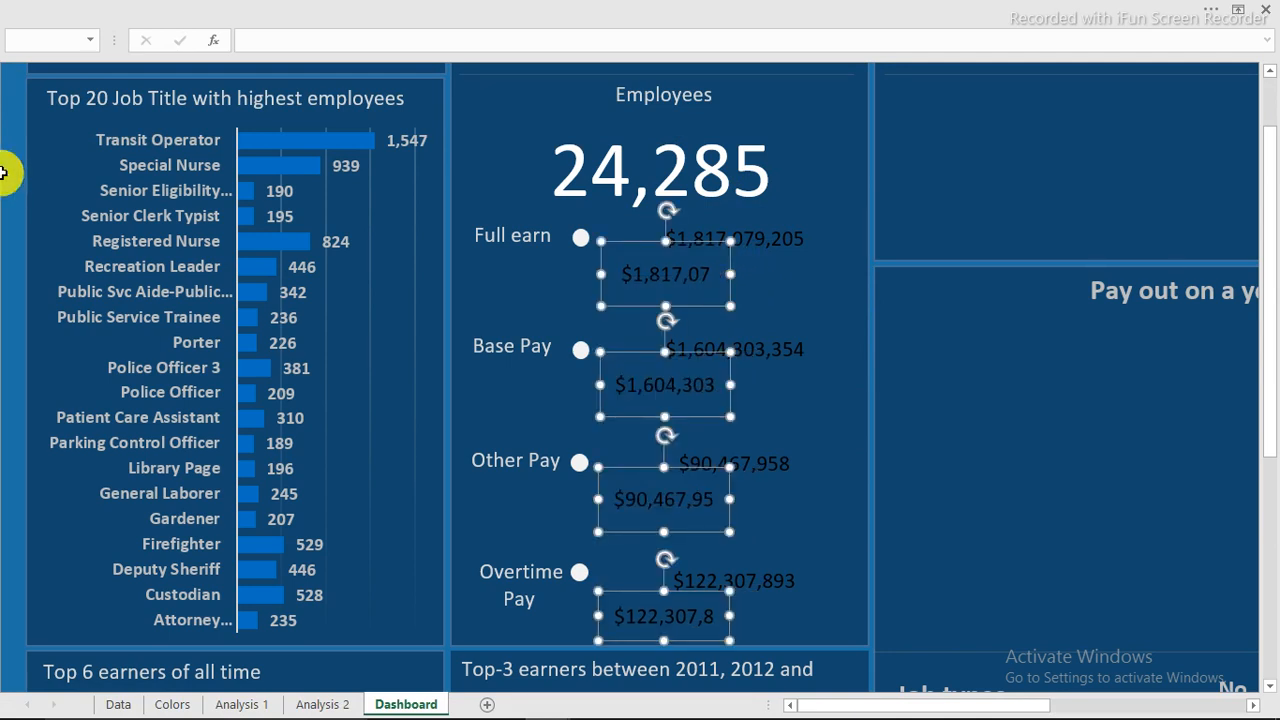
{"action": "left_click", "coordinate": [5, 170]}
Relink the copied Full earn box to the 'Analysis 1'!L13 average, $74,823.
{"action": "left_click", "coordinate": [686, 272]}
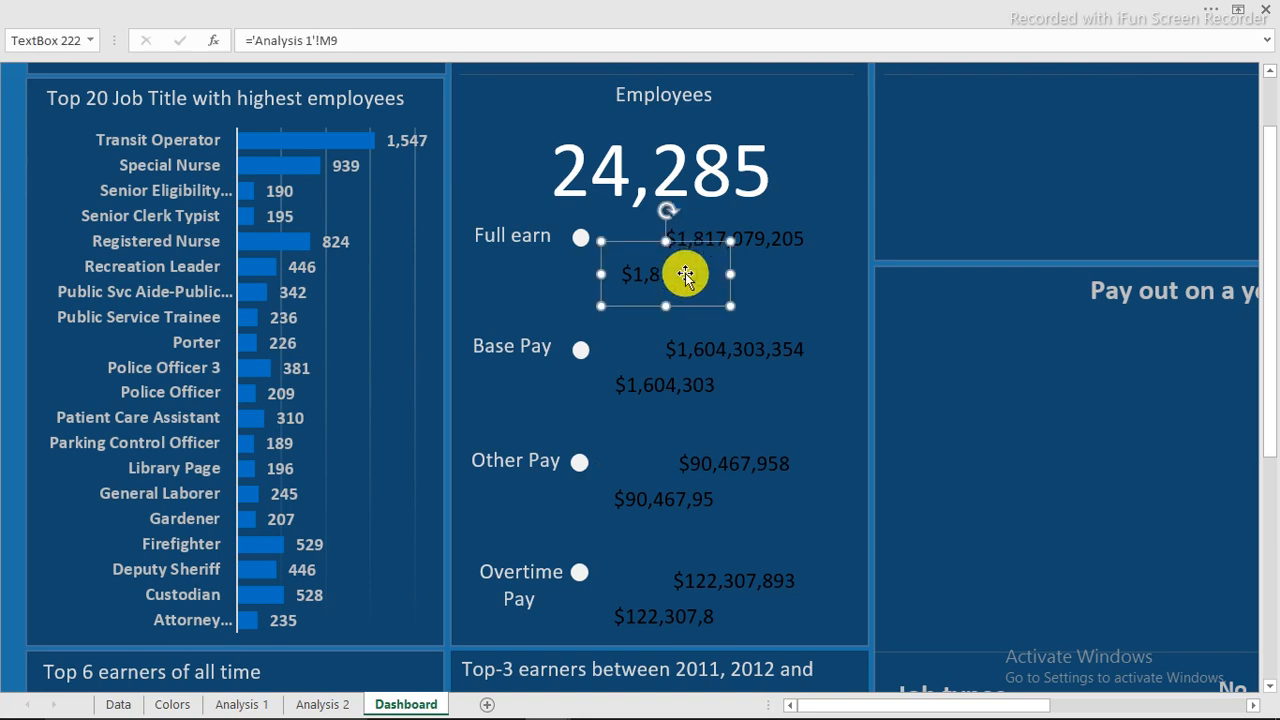
{"action": "left_click_drag", "start_coordinate": [338, 40], "coordinate": [256, 41]}
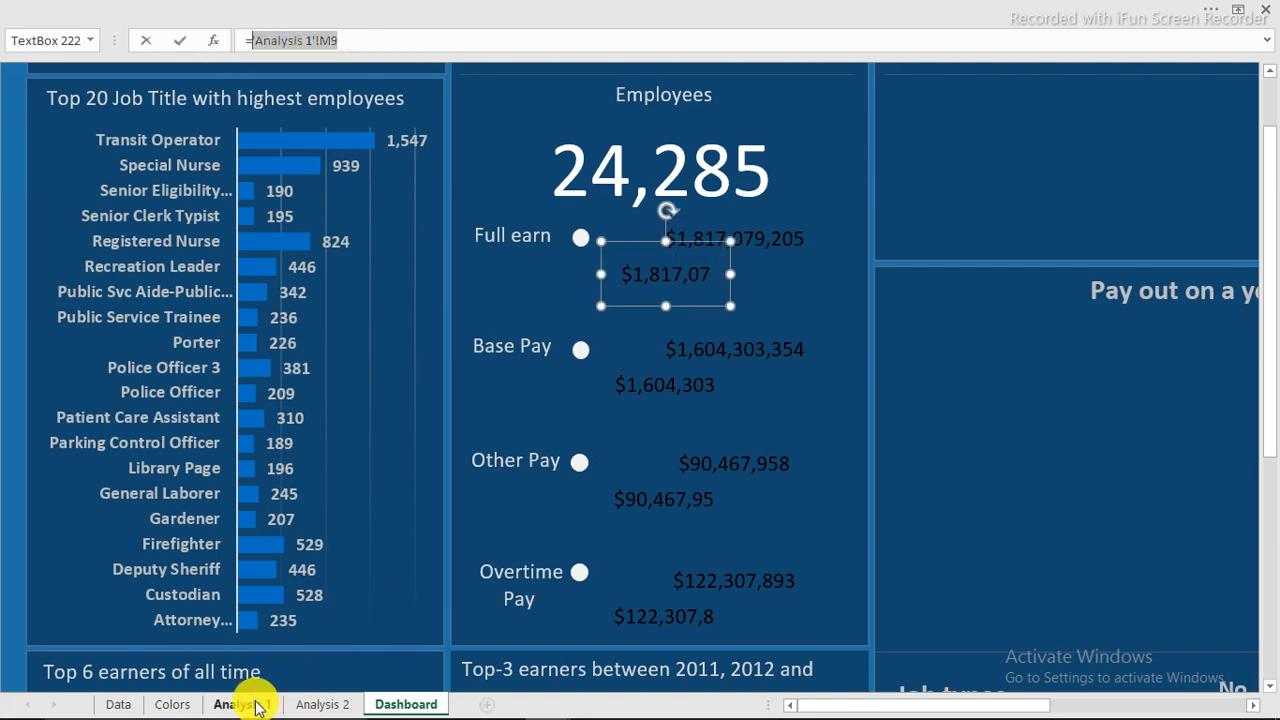
{"action": "left_click", "coordinate": [253, 708]}
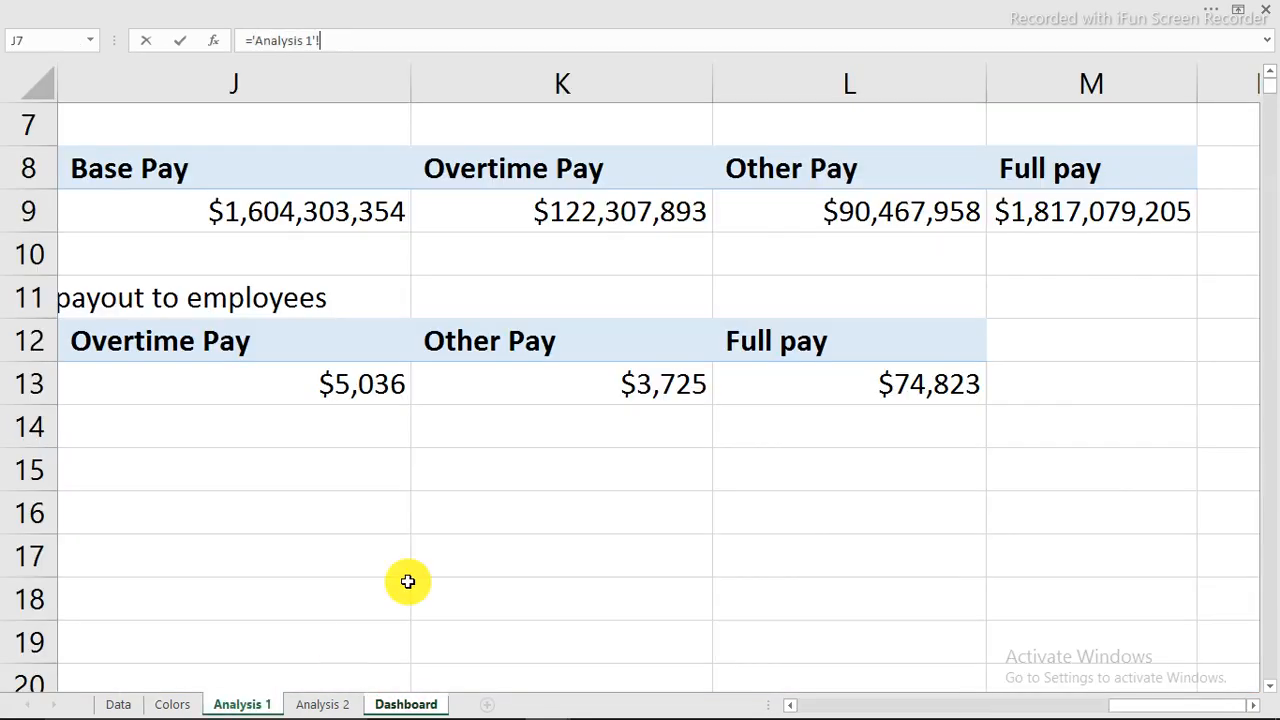
{"action": "left_click", "coordinate": [858, 390]}
{"action": "key", "text": "Return"}
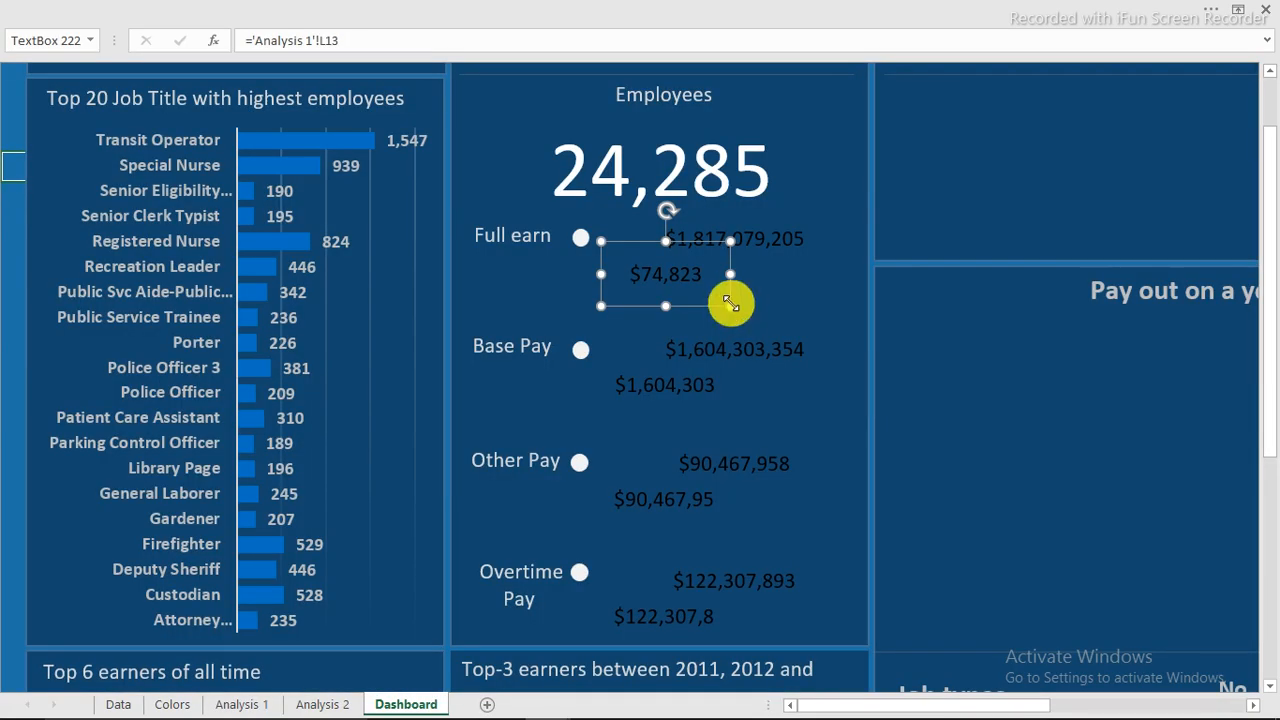
{"action": "left_click", "coordinate": [681, 387]}
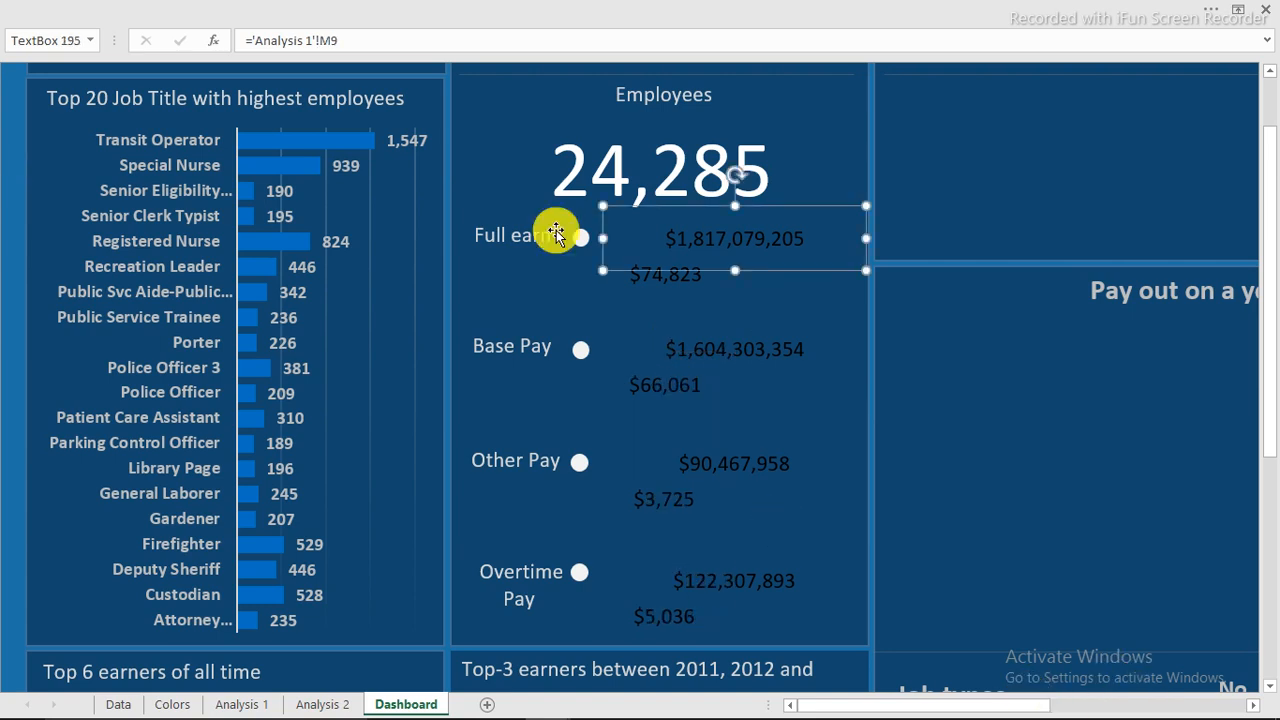
{"action": "left_click", "coordinate": [217, 13]}
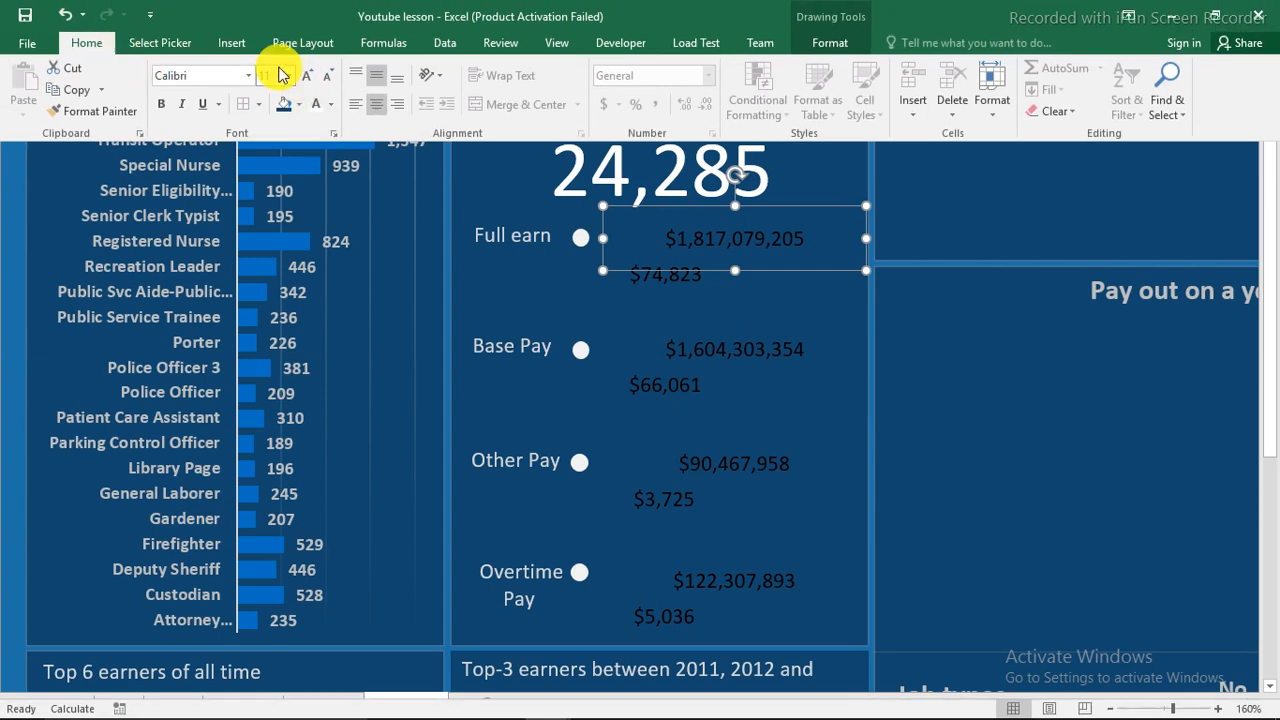
Make the Full earn total size 16, bold, with a light font colour.
{"action": "left_click", "coordinate": [288, 76]}
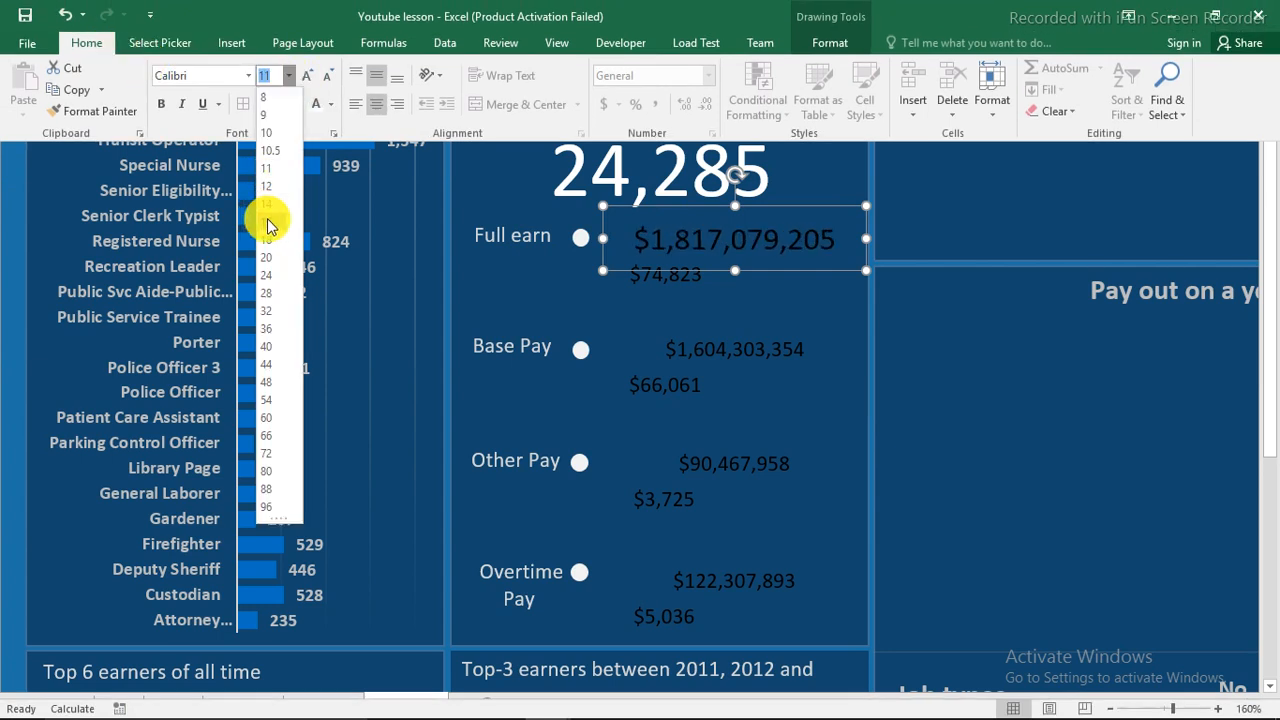
{"action": "left_click", "coordinate": [263, 220]}
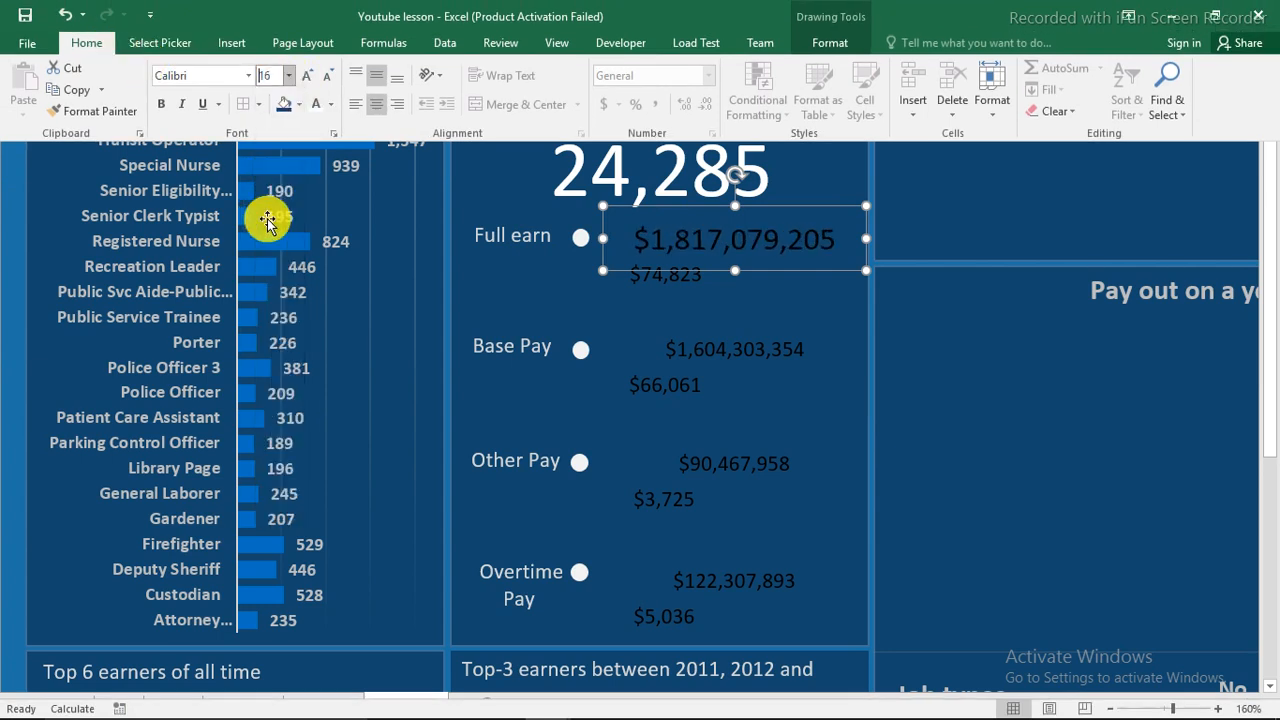
{"action": "left_click", "coordinate": [161, 104]}
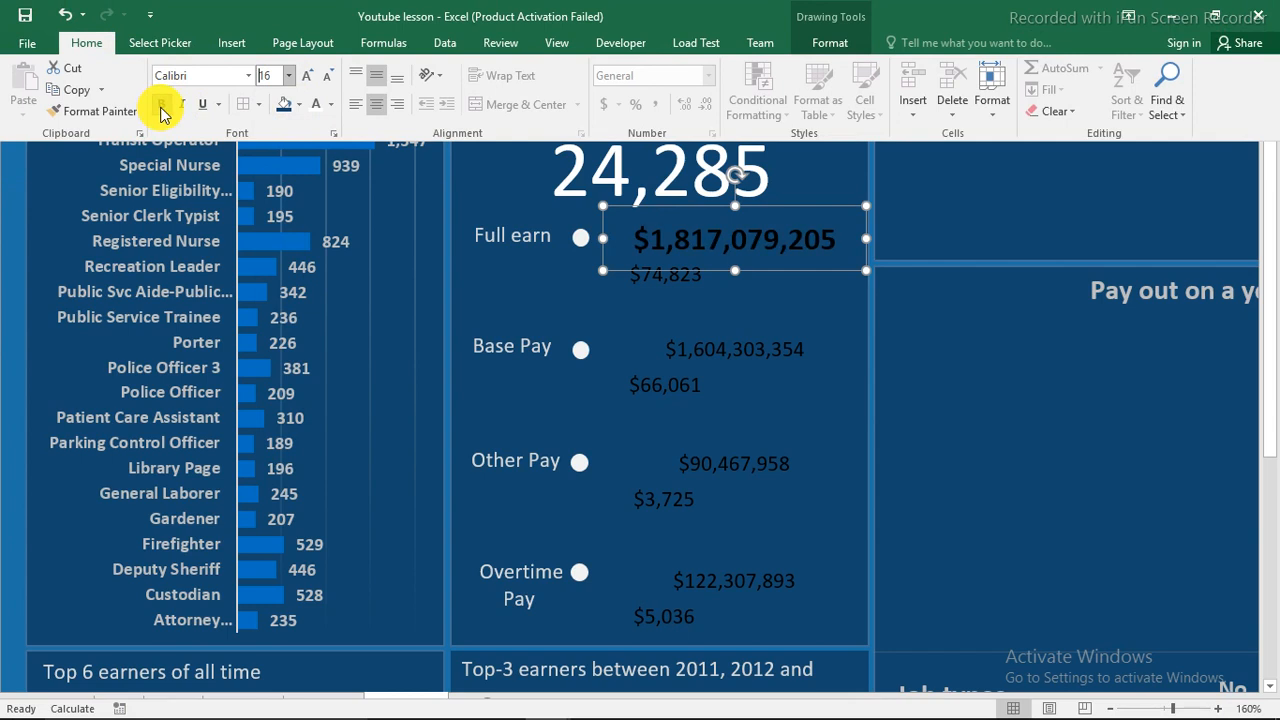
{"action": "left_click", "coordinate": [332, 104]}
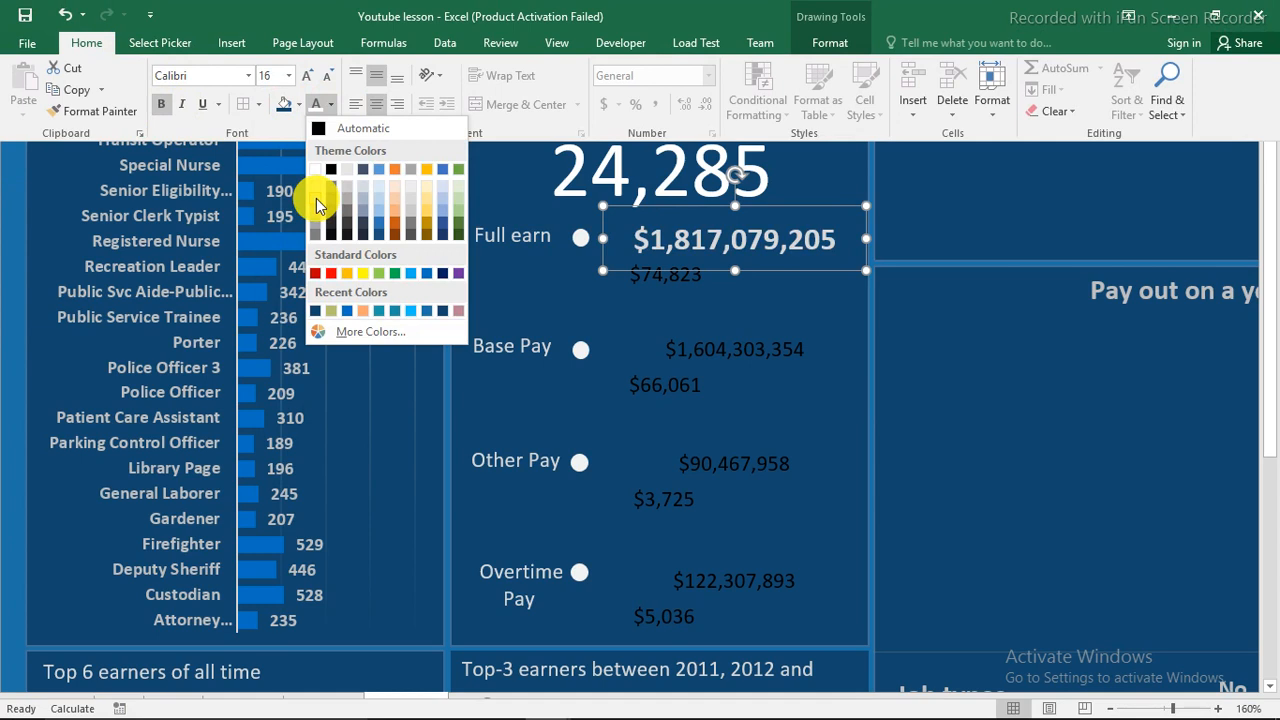
{"action": "left_click", "coordinate": [316, 198]}
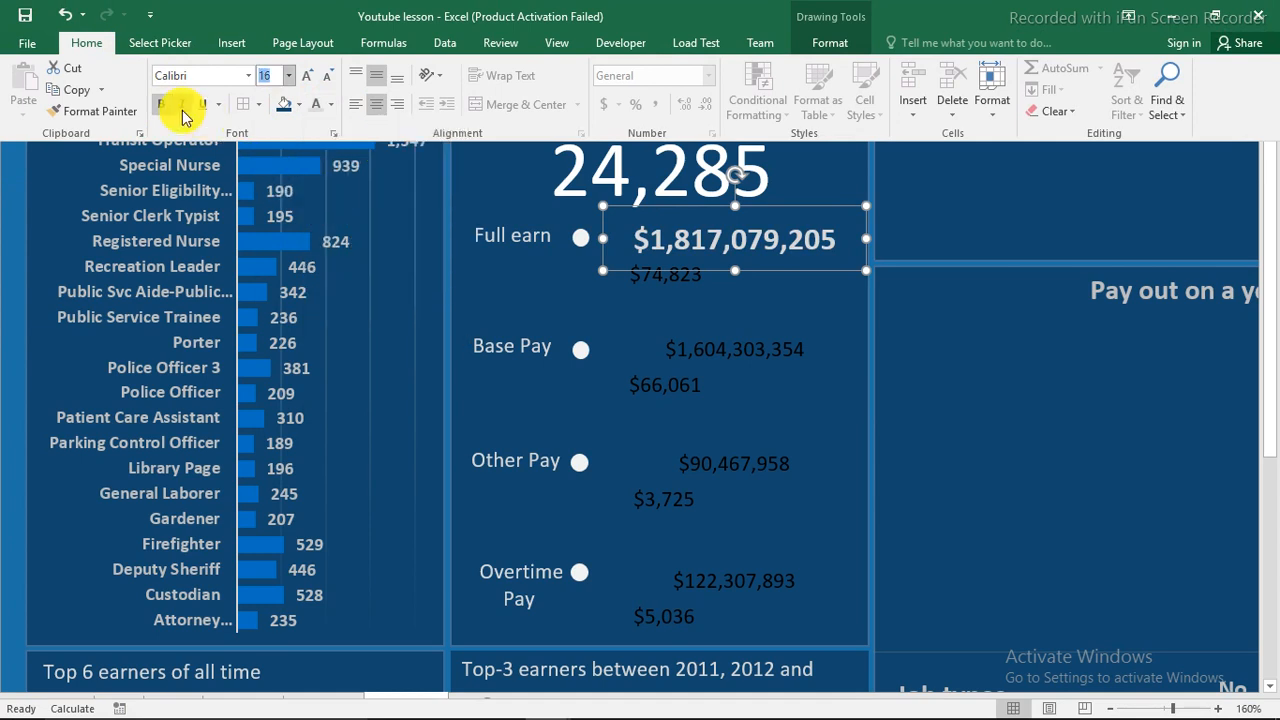
Copy that formatting with Format Painter onto the Base, Other and Overtime Pay totals.
{"action": "left_click", "coordinate": [103, 115]}
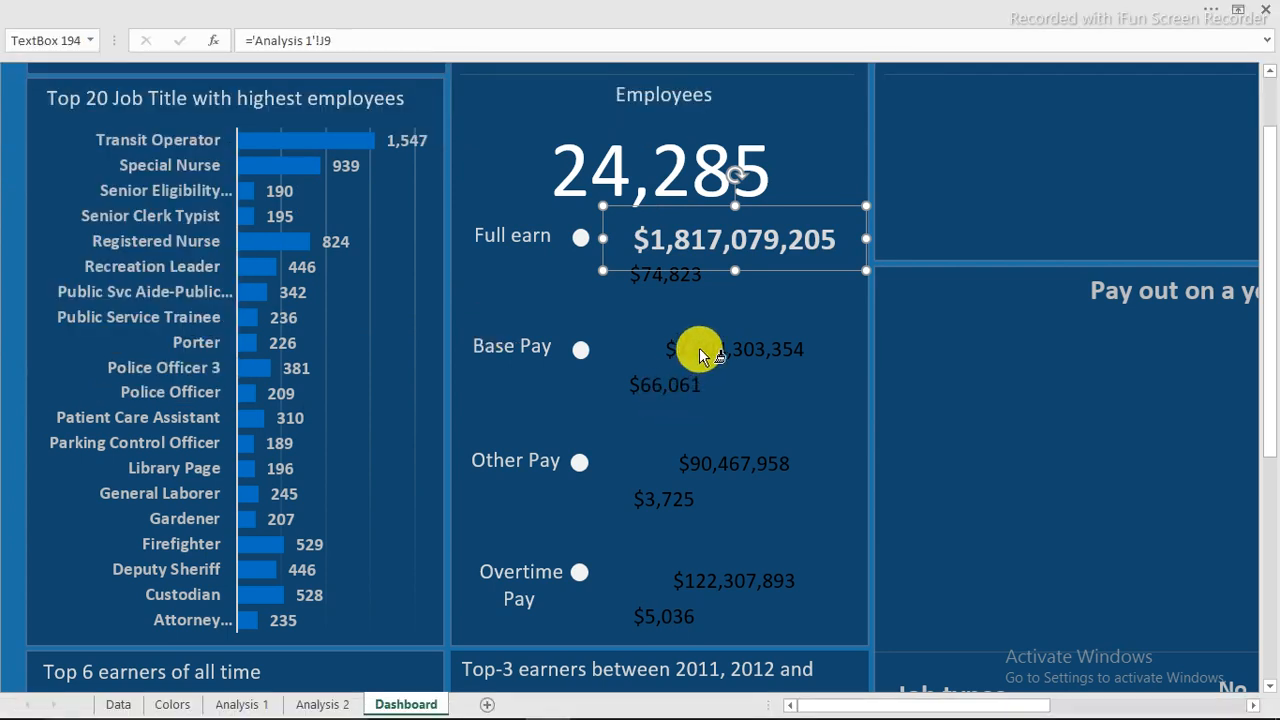
{"action": "left_click", "coordinate": [699, 347]}
{"action": "left_click", "coordinate": [725, 464]}
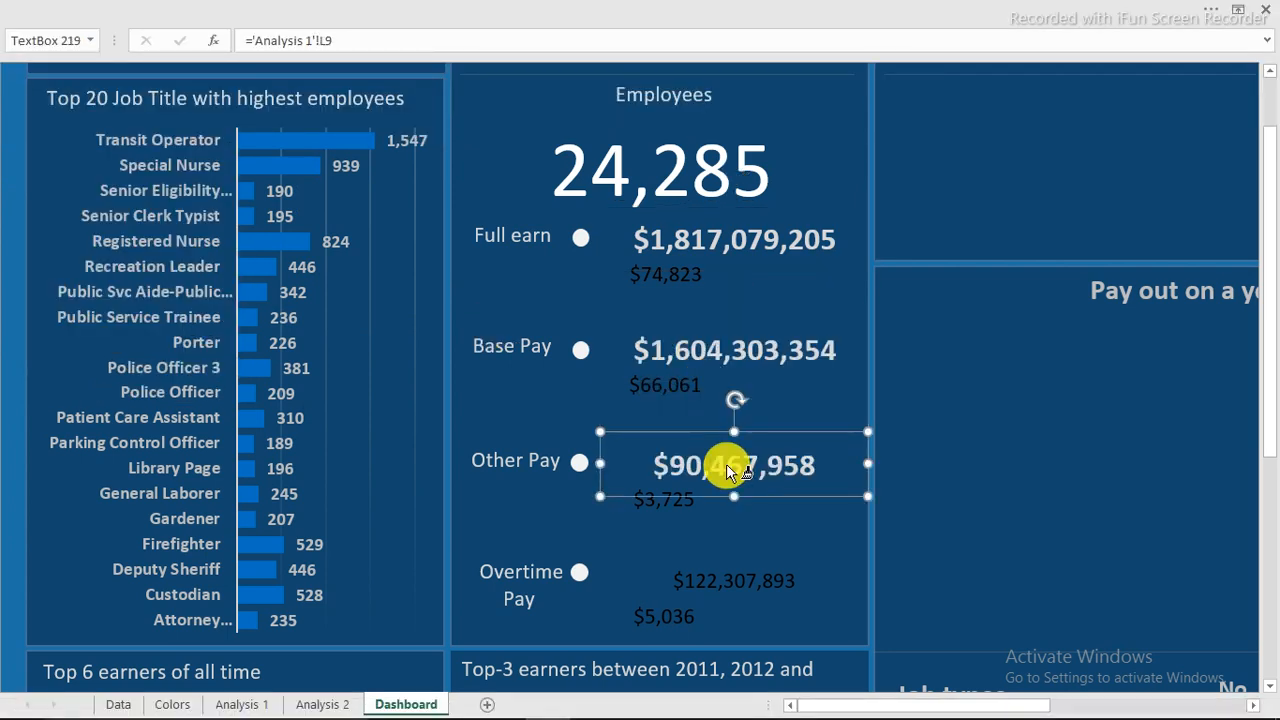
{"action": "left_click", "coordinate": [704, 579]}
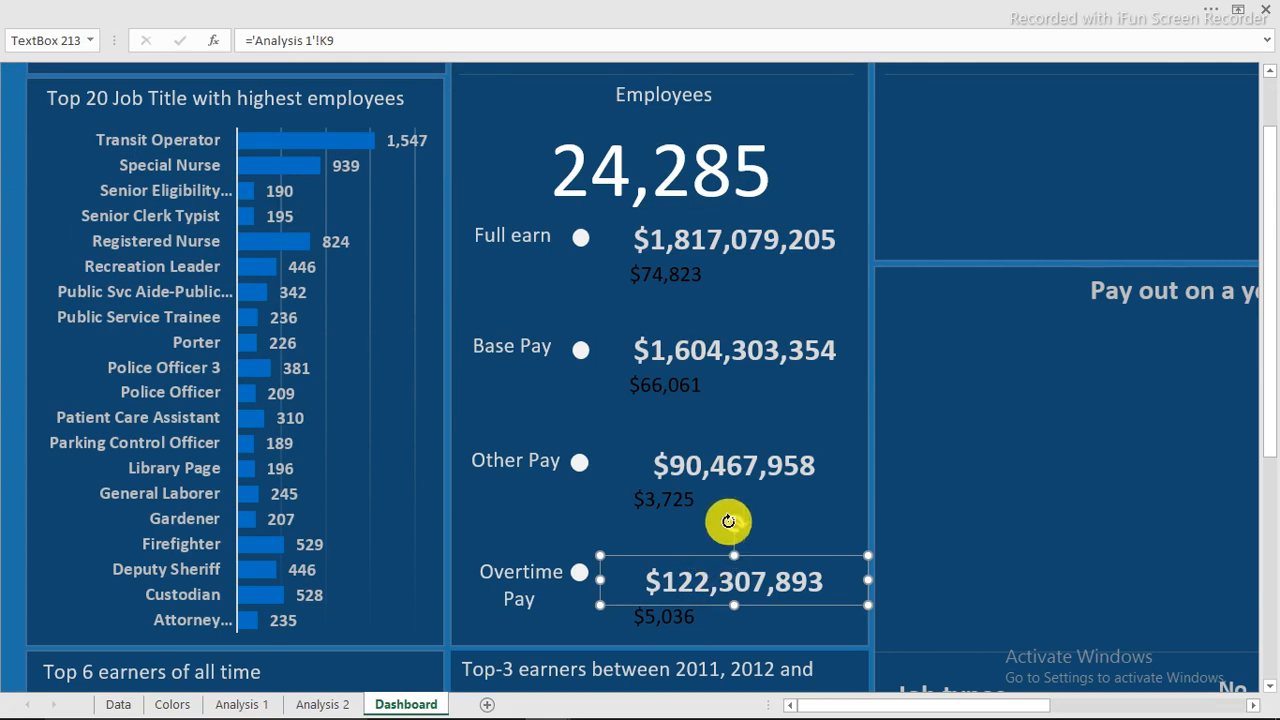
Left-align all four pay totals in their boxes.
{"action": "left_click", "coordinate": [731, 462], "text": "ctrl"}
{"action": "left_click", "coordinate": [722, 354], "text": "ctrl"}
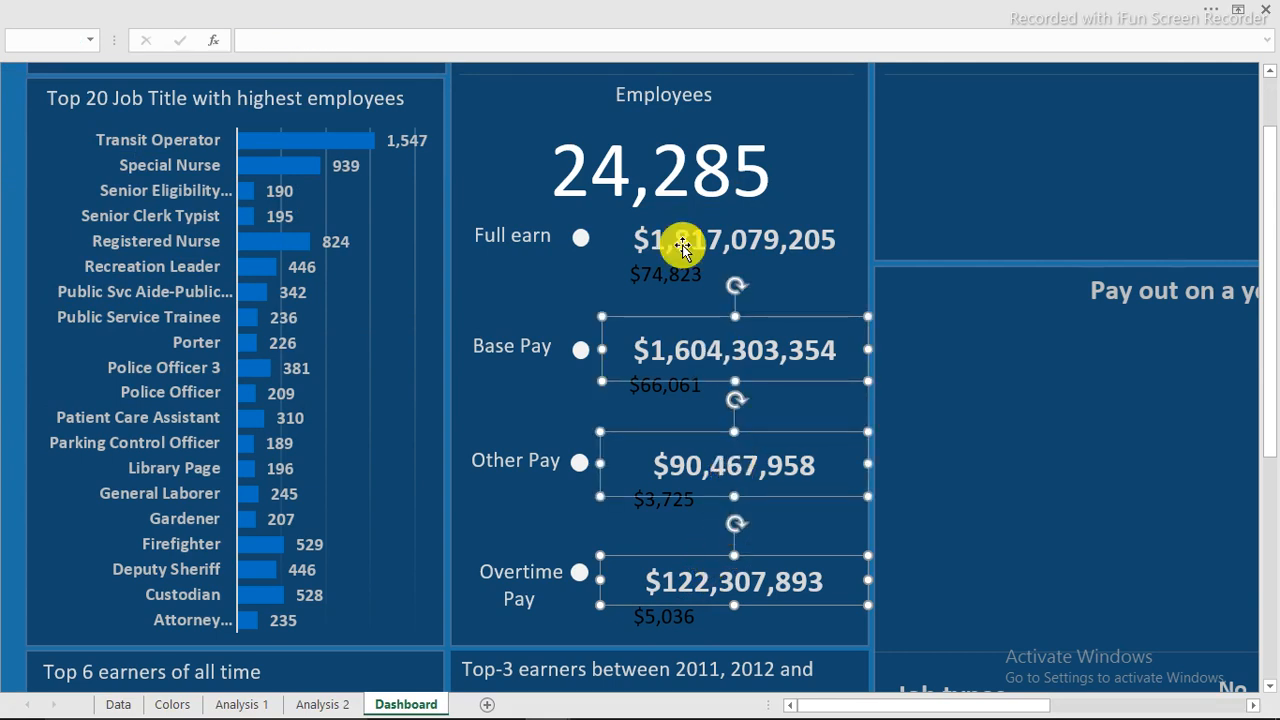
{"action": "left_click", "coordinate": [683, 247], "text": "ctrl"}
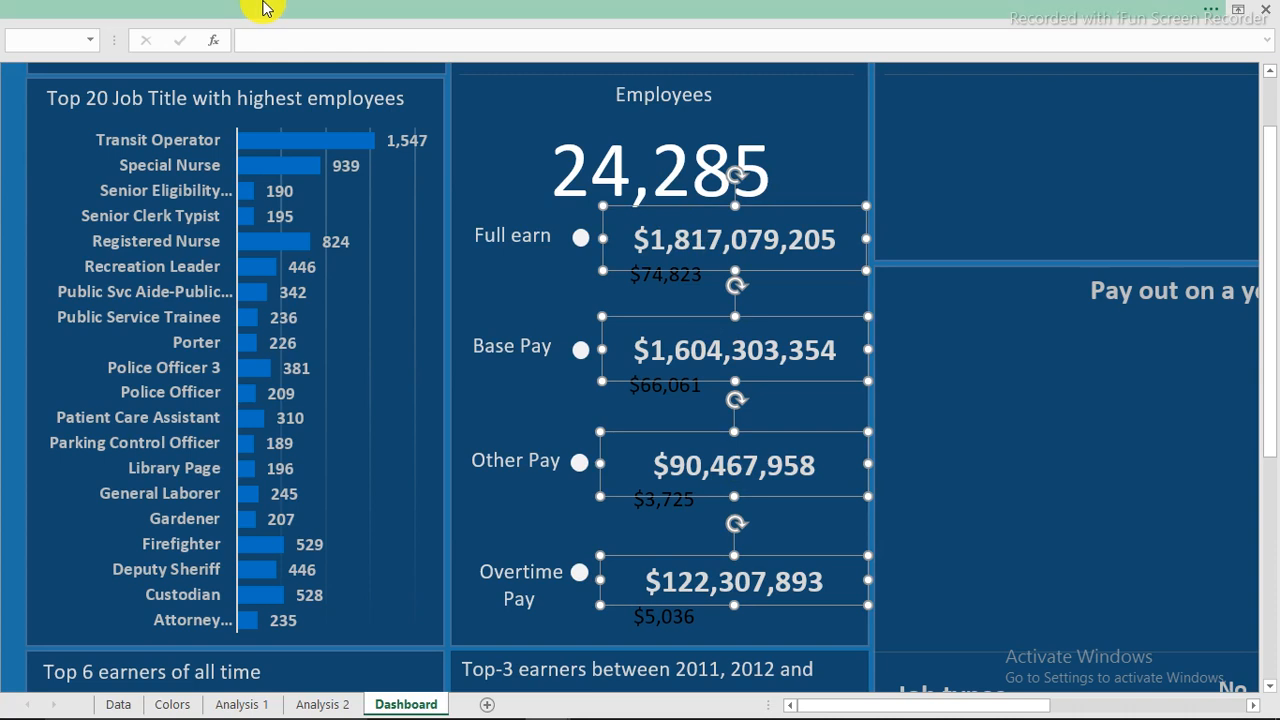
{"action": "left_click", "coordinate": [292, 8]}
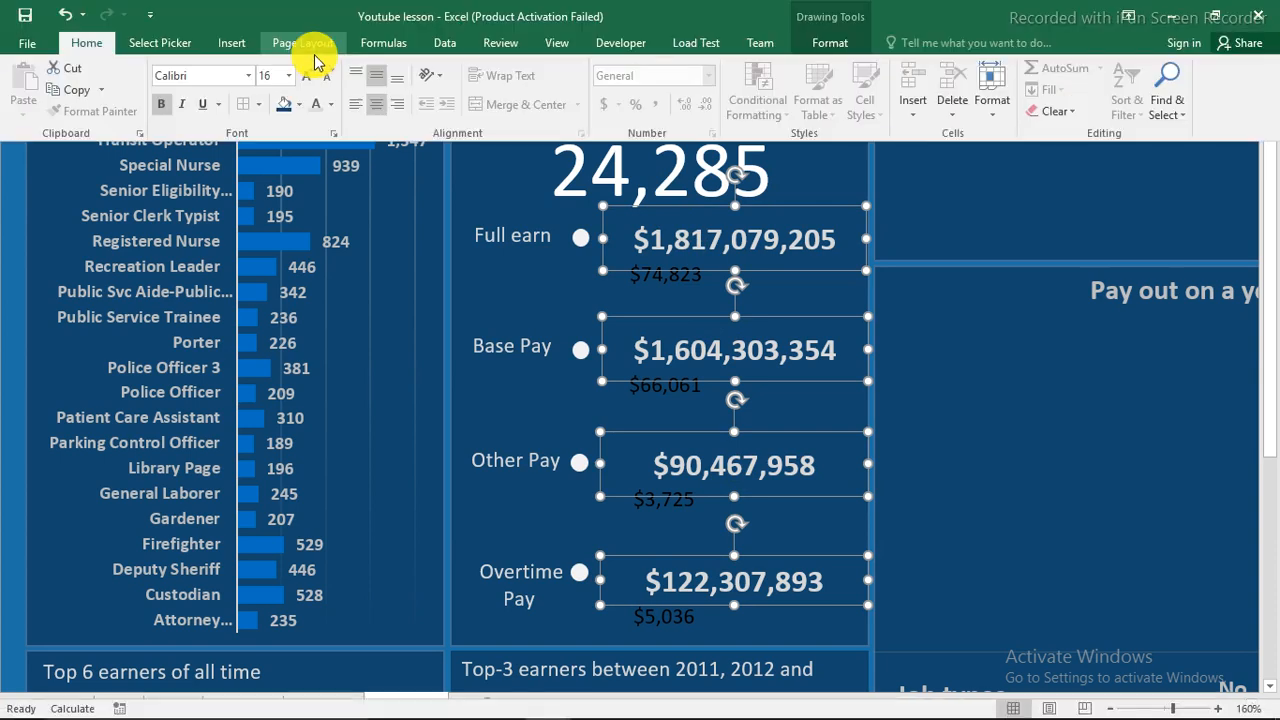
{"action": "left_click", "coordinate": [358, 106]}
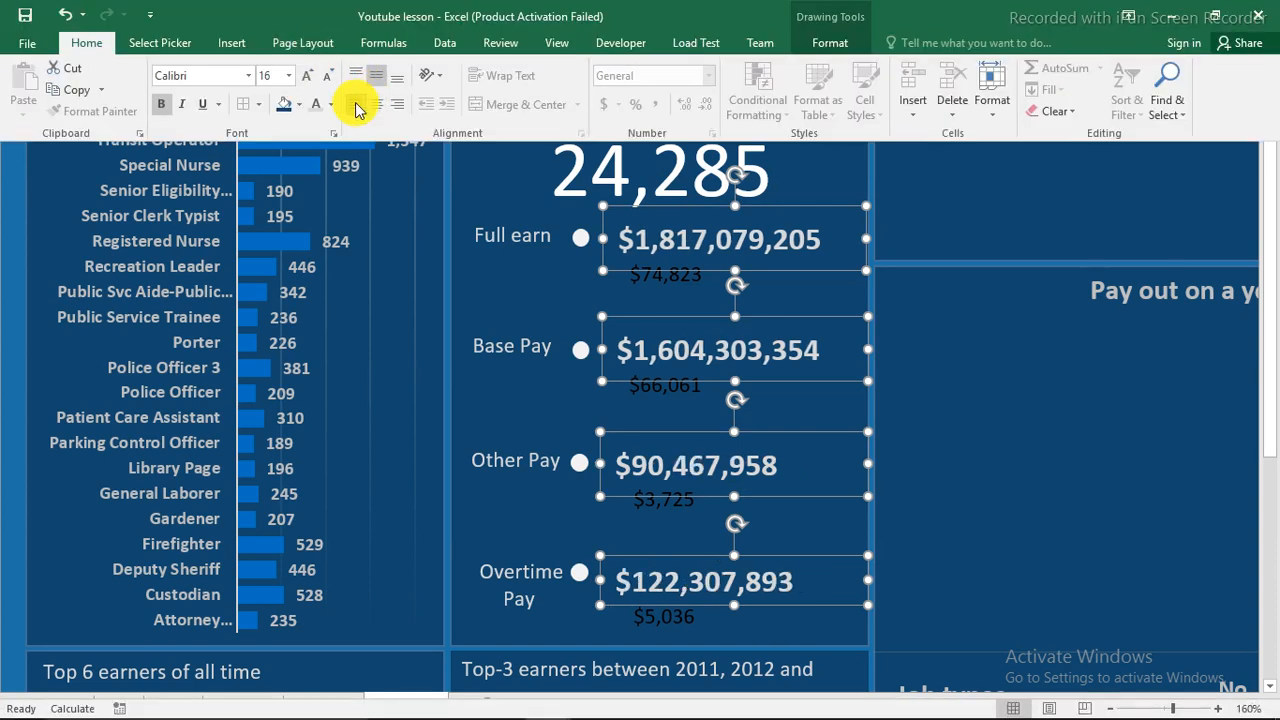
{"action": "left_click", "coordinate": [1, 223]}
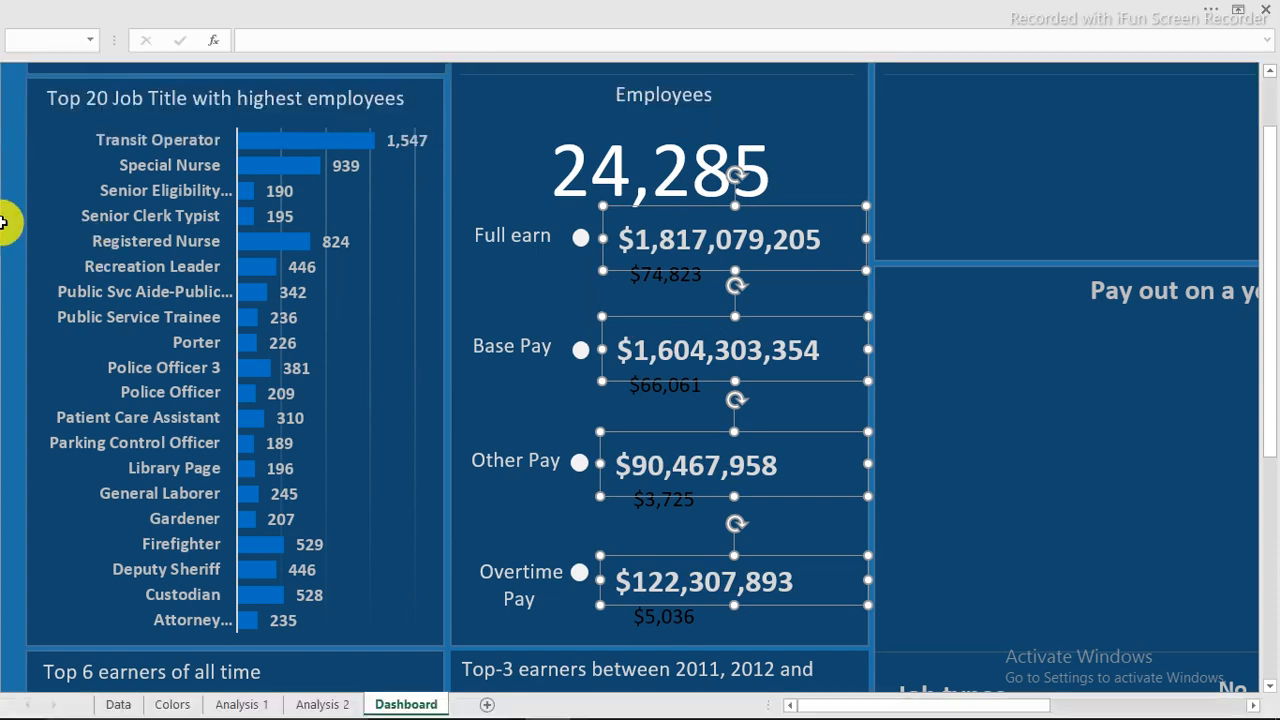
{"action": "left_click", "coordinate": [608, 263]}
{"action": "left_click", "coordinate": [649, 274]}
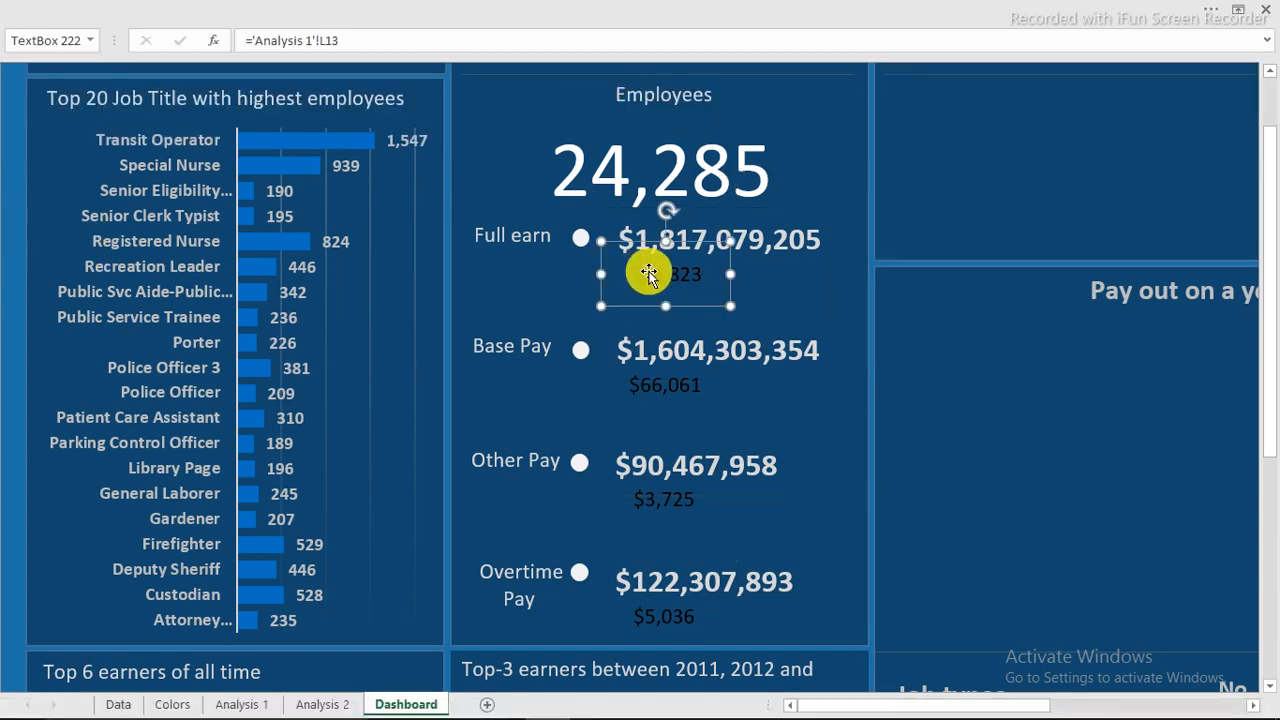
Make the $74,823 average light-coloured and italic, then paint it onto $66,061, $3,725 and $5,036.
{"action": "left_click", "coordinate": [245, 14]}
{"action": "left_click", "coordinate": [318, 108]}
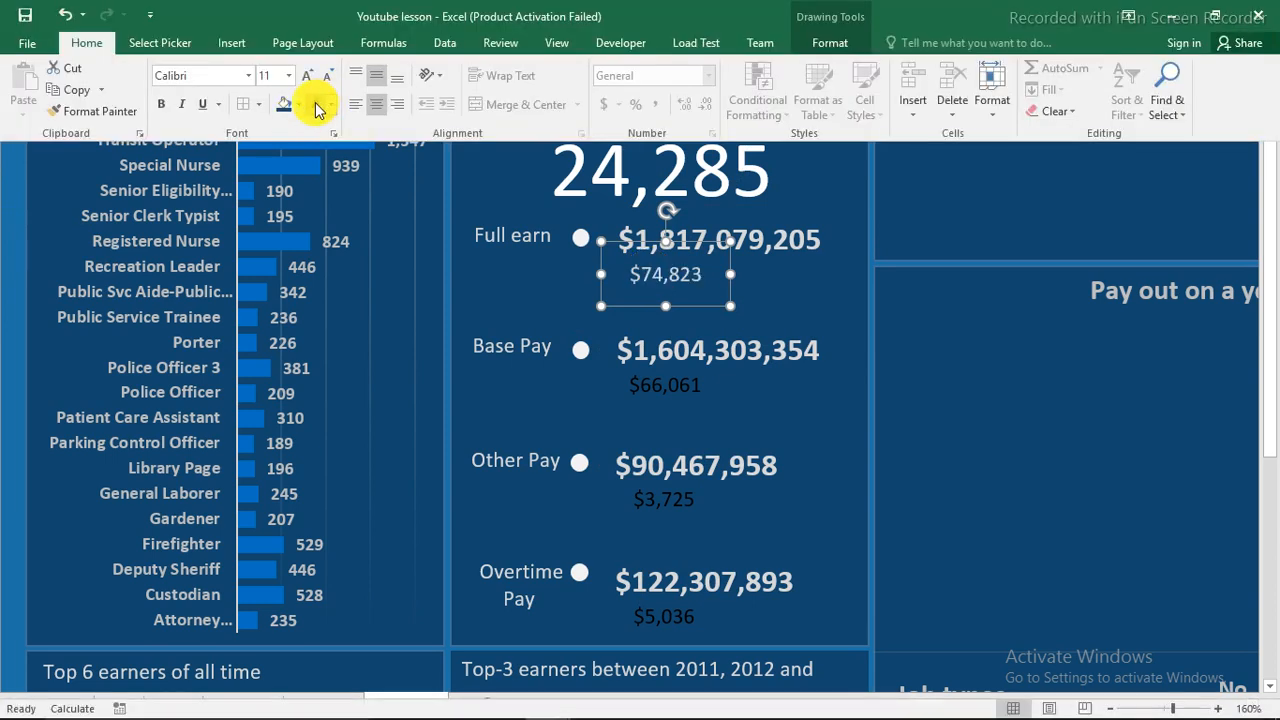
{"action": "left_click", "coordinate": [183, 113]}
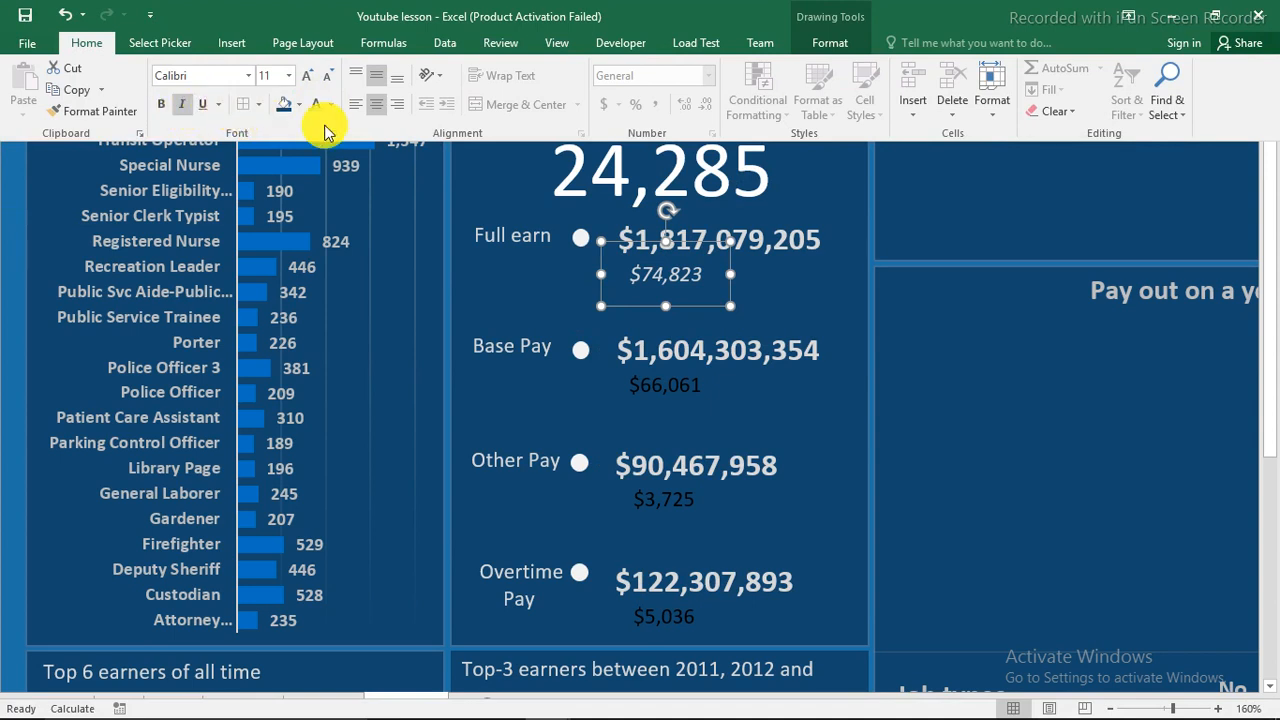
{"action": "left_click", "coordinate": [95, 111]}
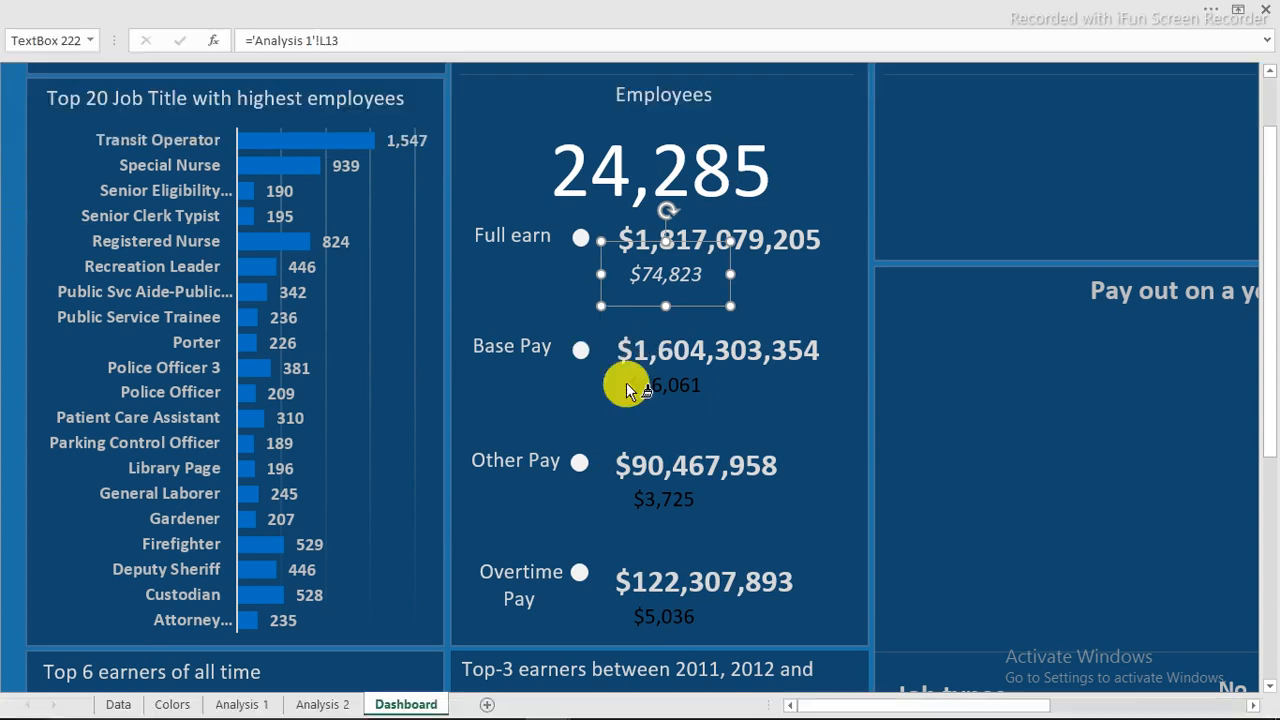
{"action": "left_click", "coordinate": [638, 385]}
{"action": "left_click", "coordinate": [671, 497]}
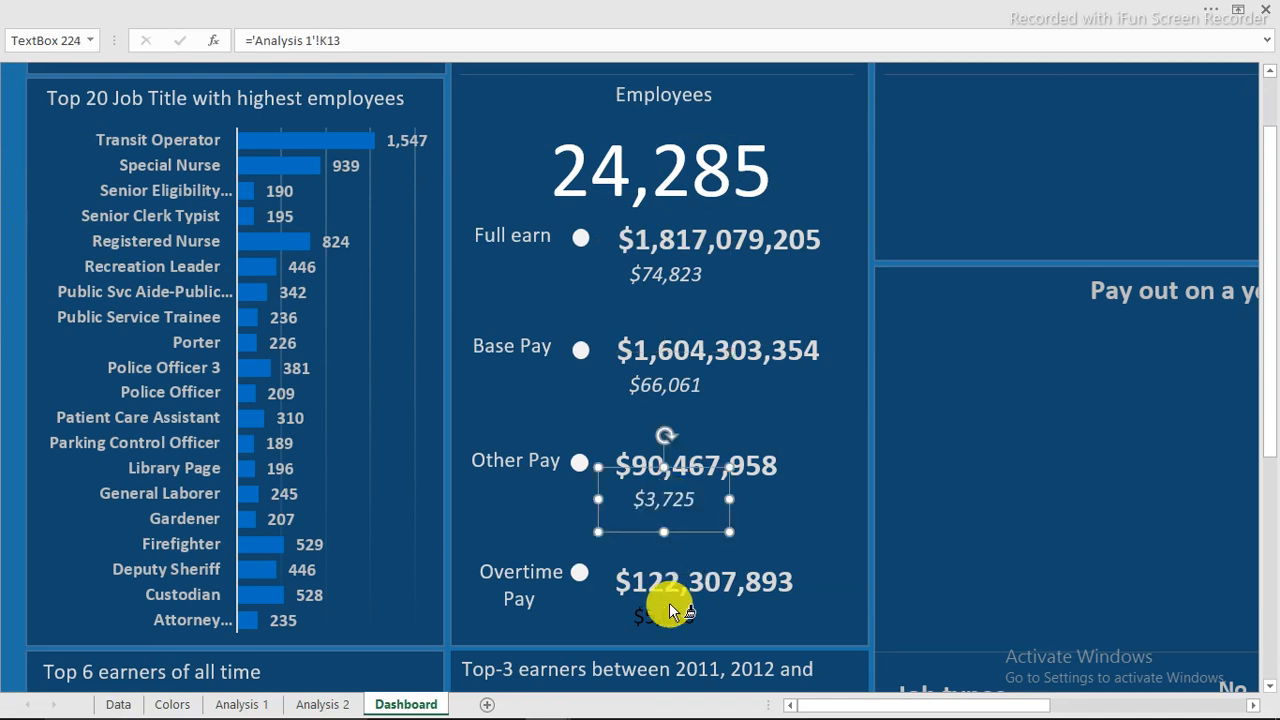
{"action": "left_click", "coordinate": [669, 602]}
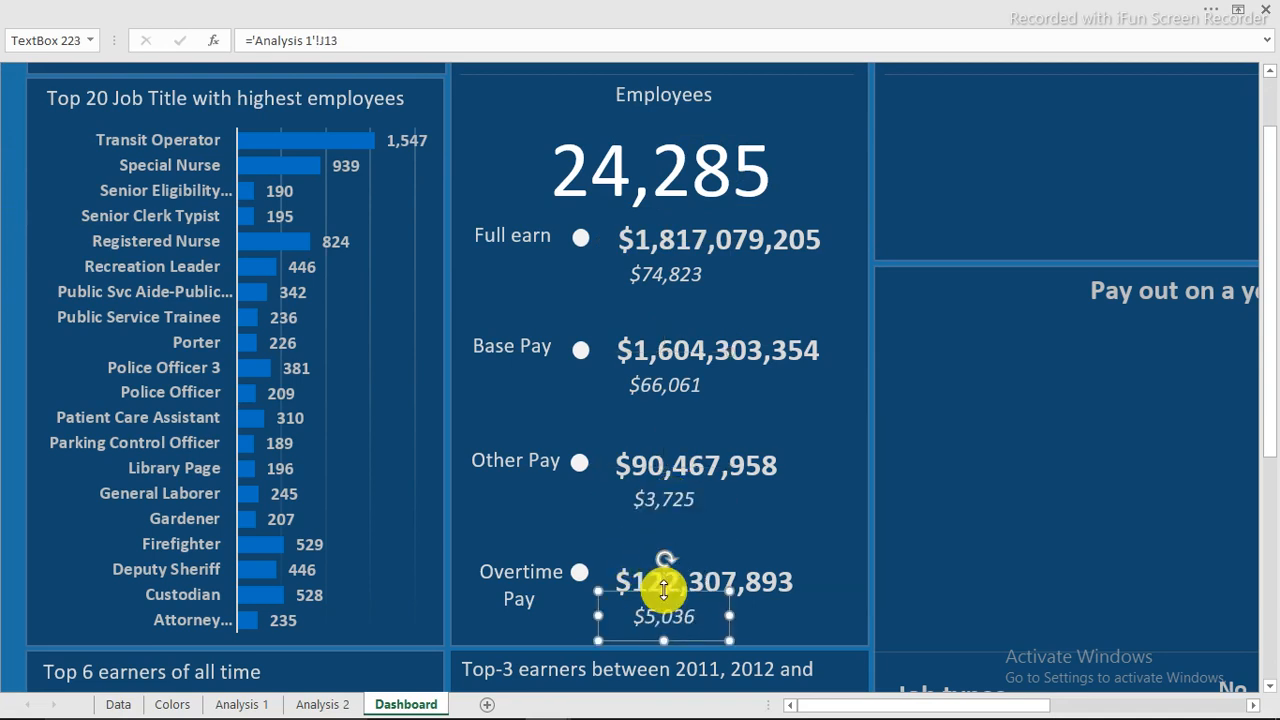
Left-align all four per-employee averages.
{"action": "left_click", "coordinate": [682, 506], "text": "shift"}
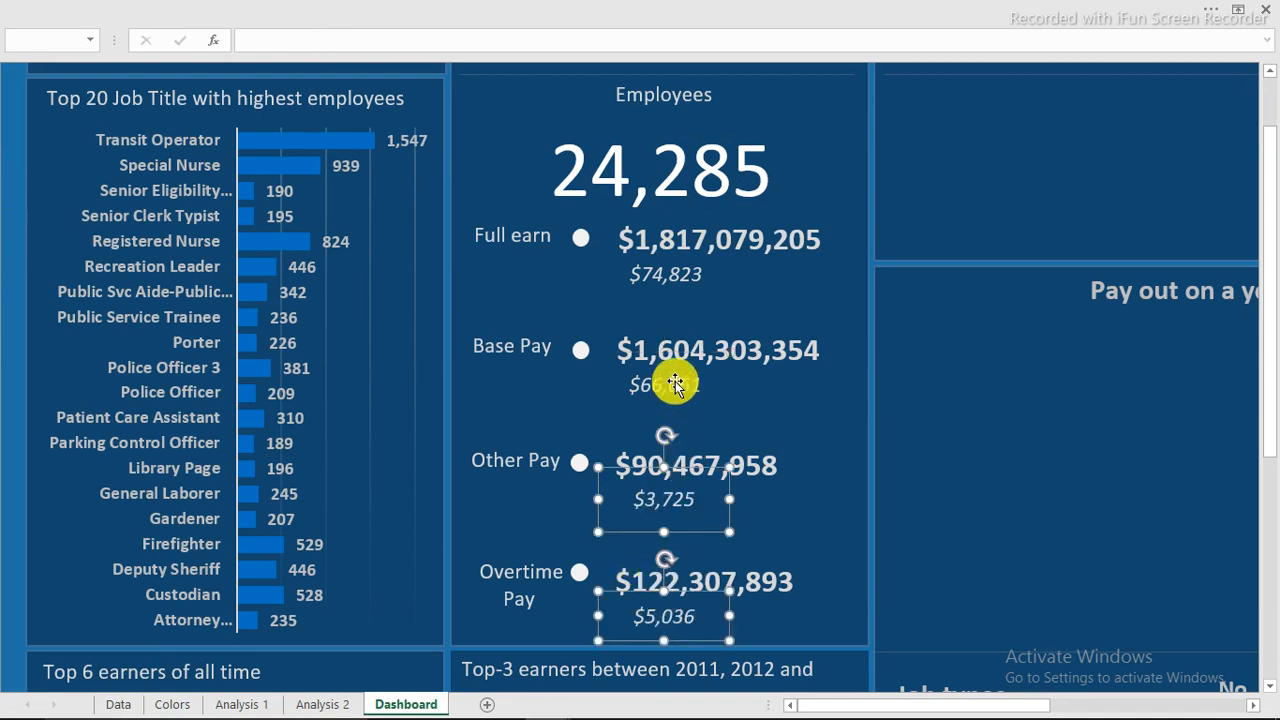
{"action": "left_click", "coordinate": [671, 383], "text": "shift"}
{"action": "left_click", "coordinate": [668, 274], "text": "shift"}
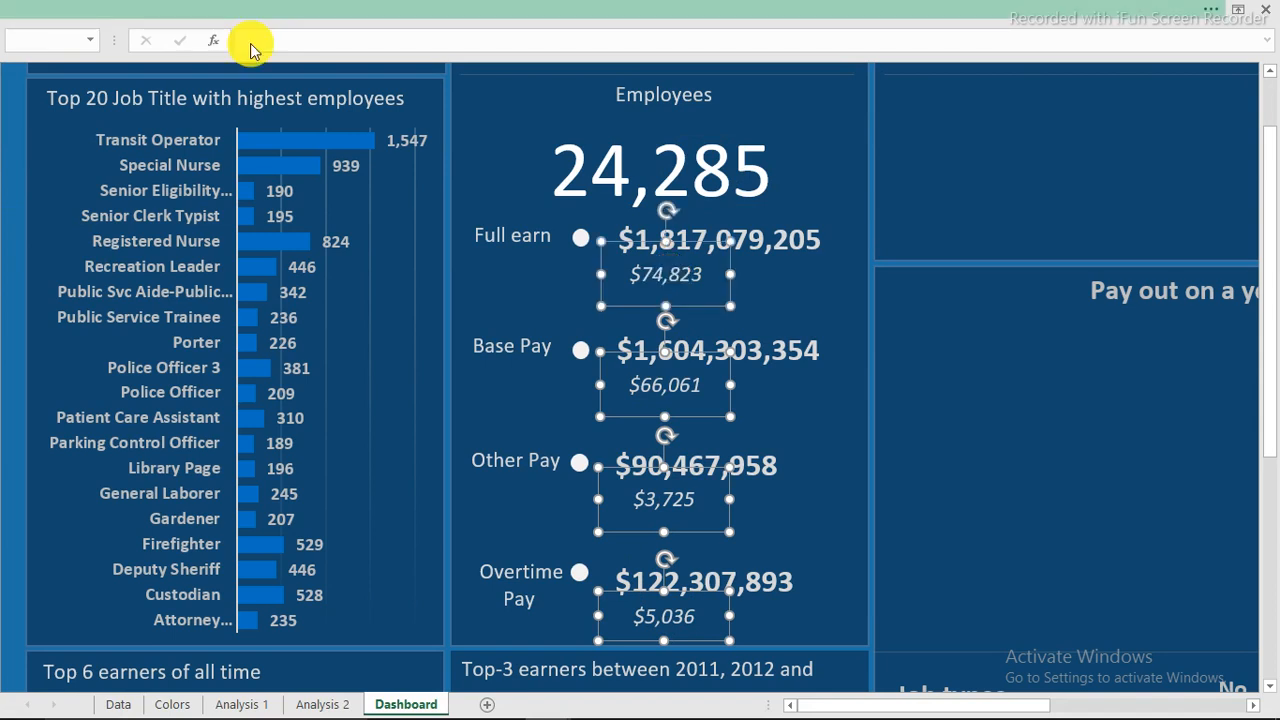
{"action": "left_click", "coordinate": [358, 104]}
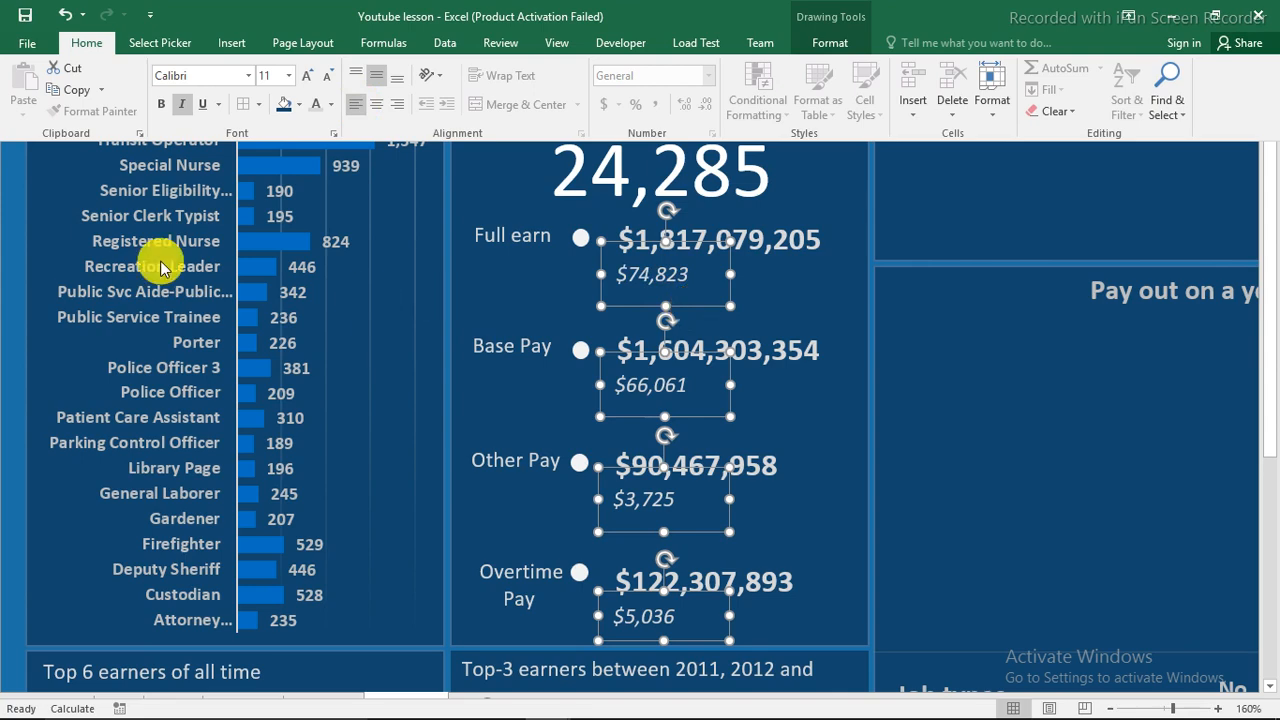
{"action": "left_click", "coordinate": [3, 200]}
{"action": "left_click", "coordinate": [262, 5]}
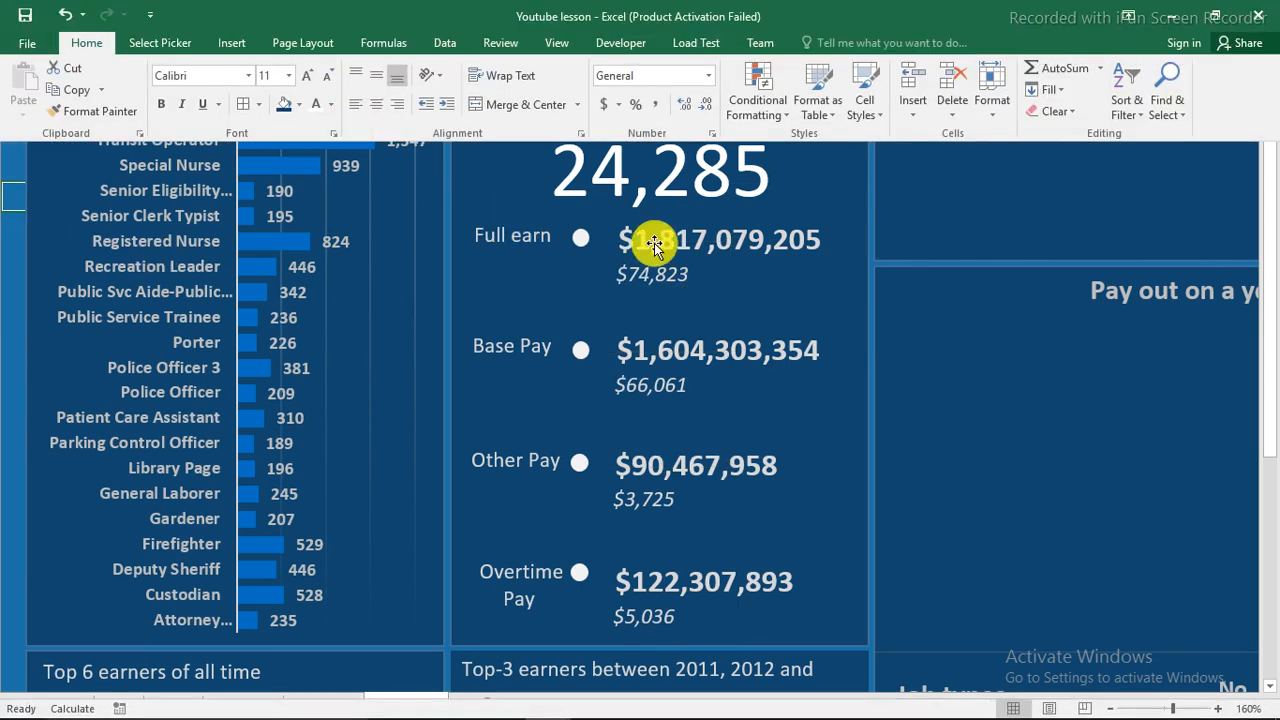
Copy the Employees label beside the $74,823 average and delete its =#REF!B10 link.
{"action": "left_click", "coordinate": [666, 93]}
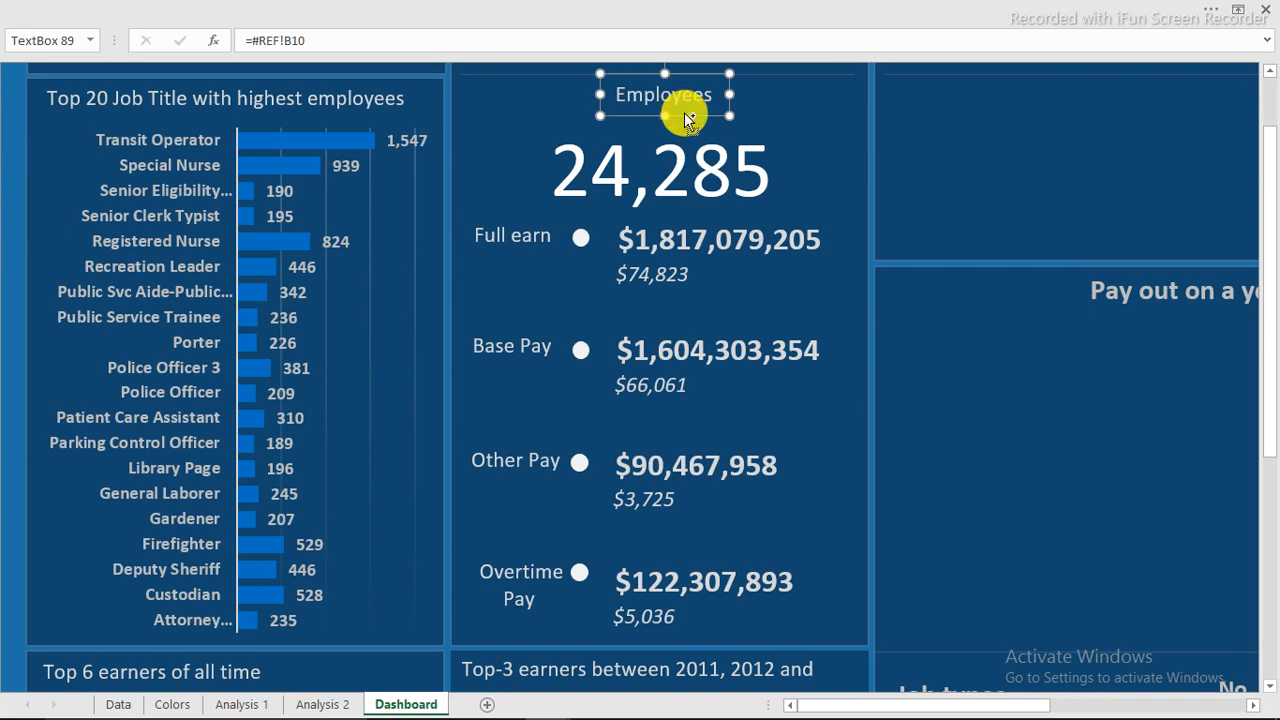
{"action": "left_click_drag", "start_coordinate": [686, 118], "coordinate": [777, 297]}
{"action": "left_click_drag", "start_coordinate": [322, 40], "coordinate": [168, 41]}
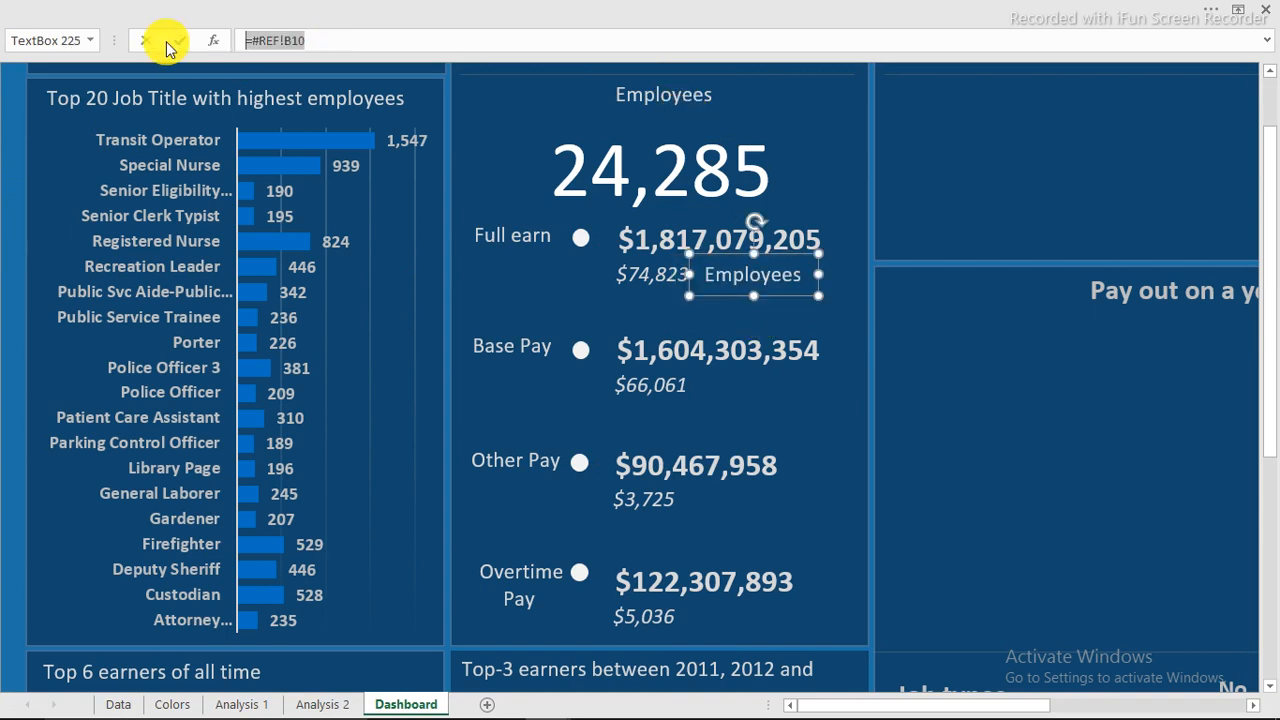
{"action": "key", "text": "BackSpace"}
{"action": "left_click", "coordinate": [752, 275]}
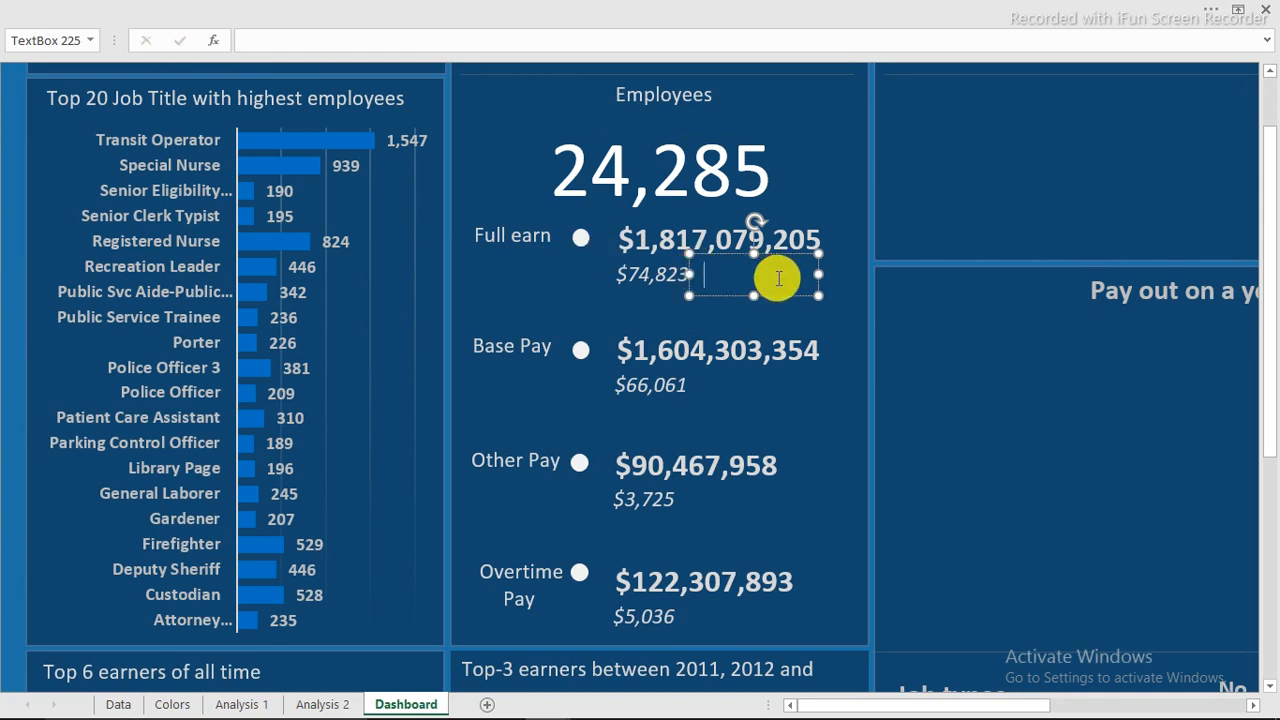
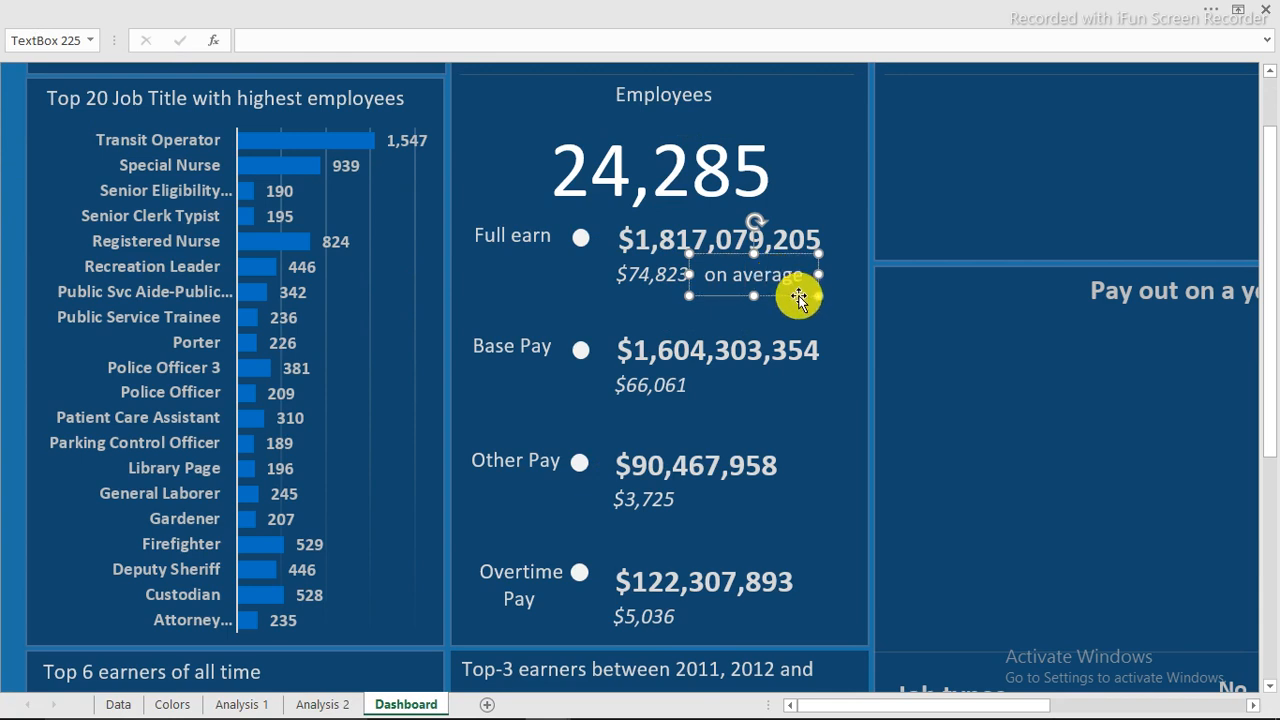
Move a copy of the 'on average' label beside the $66,061 average, then deselect it.
{"action": "left_click_drag", "start_coordinate": [799, 296], "coordinate": [793, 636]}
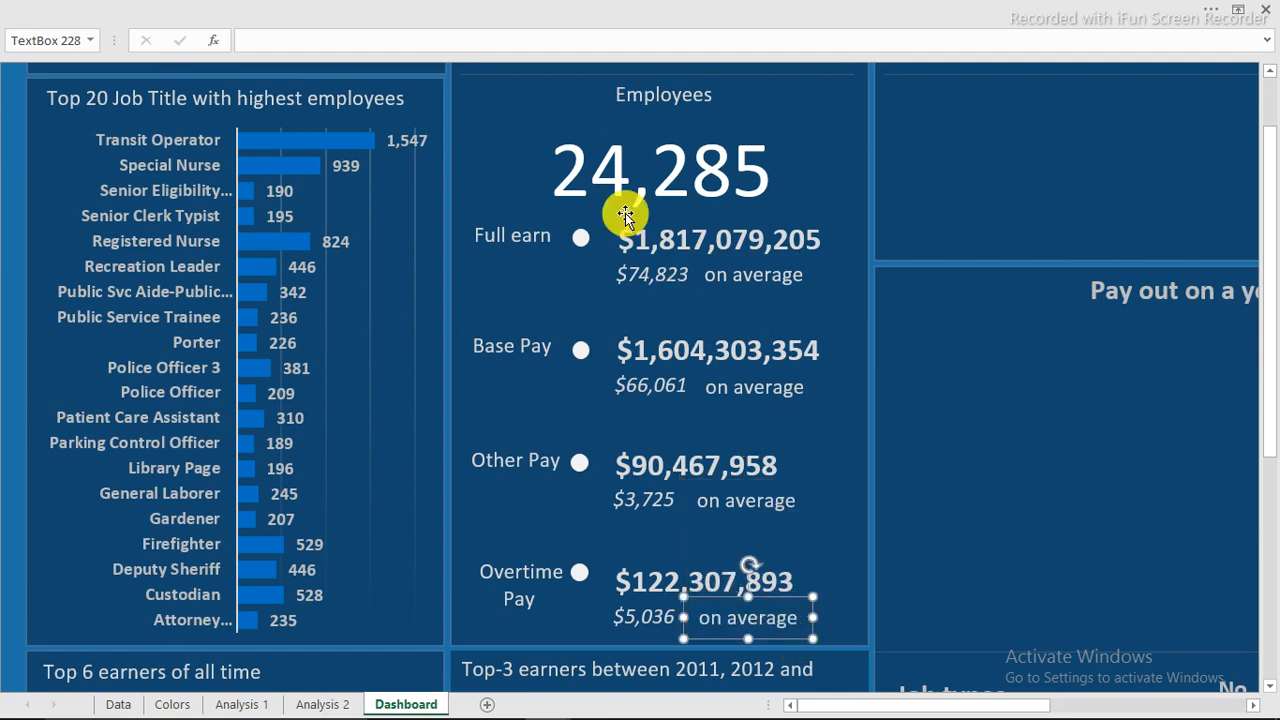
{"action": "left_click", "coordinate": [12, 104]}
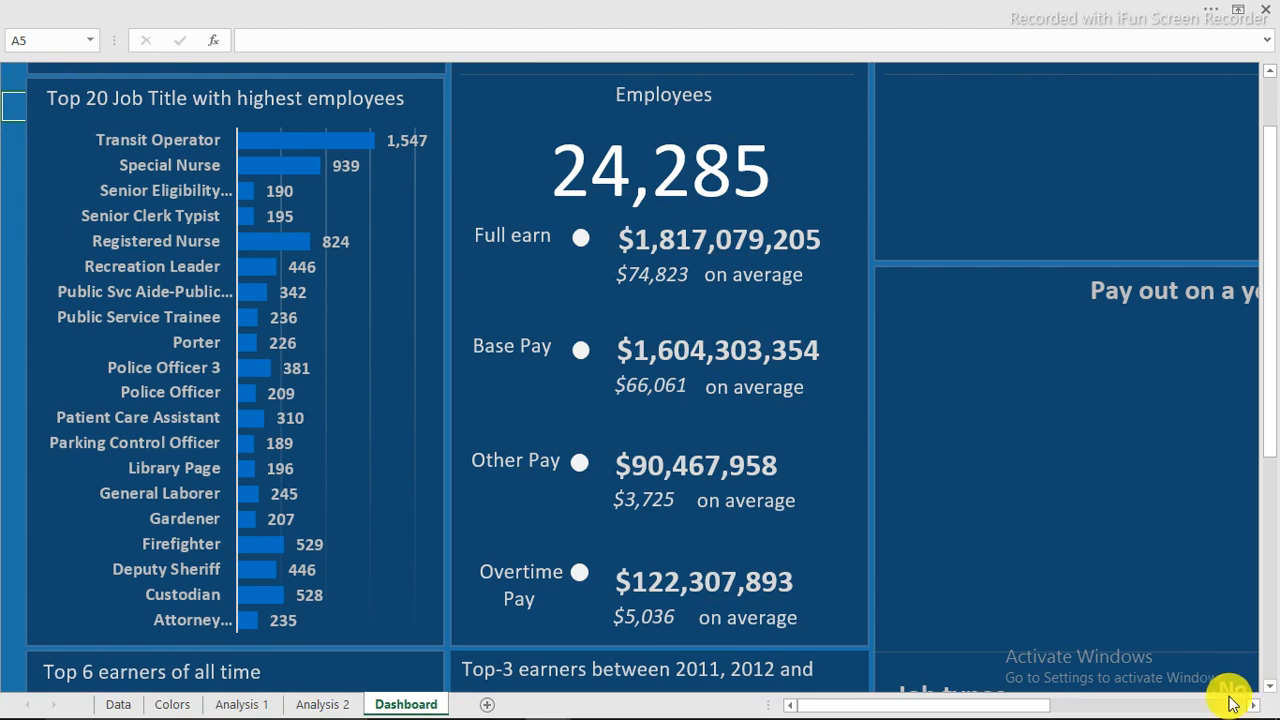
{"action": "left_click", "coordinate": [1175, 714]}
Zoom the dashboard to 100% and hide the ribbon.
{"action": "left_click", "coordinate": [1167, 710]}
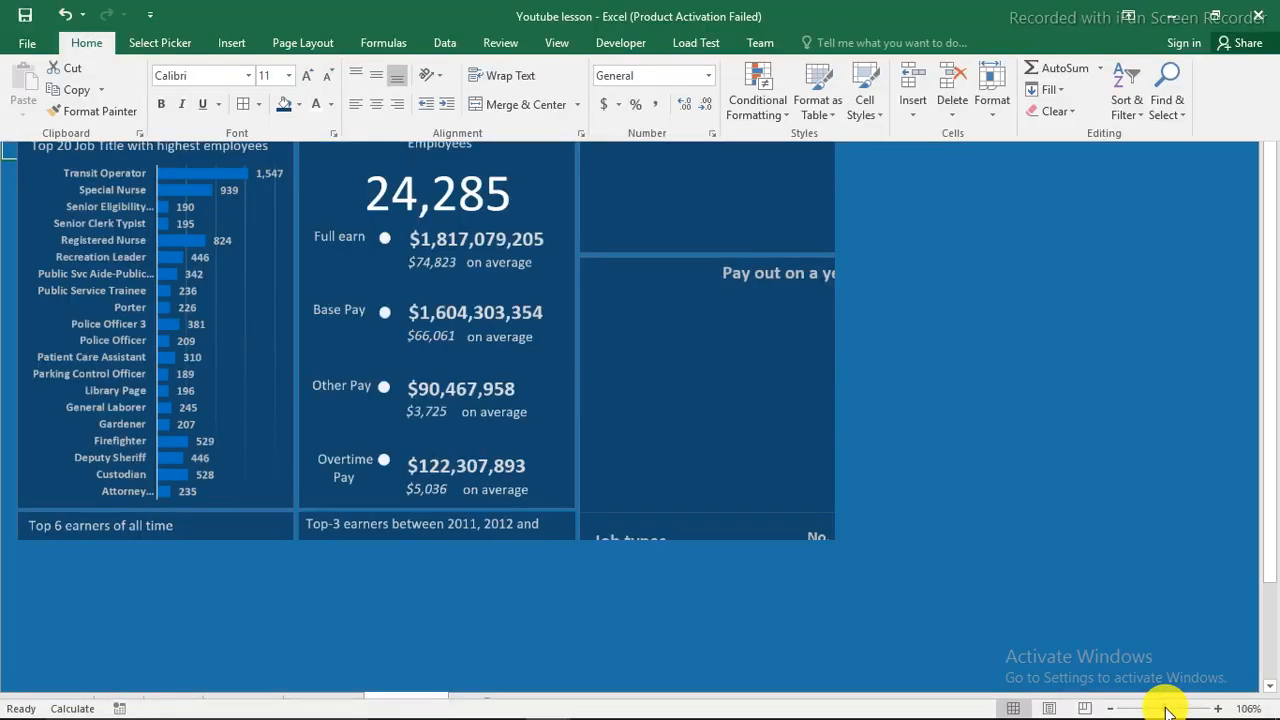
{"action": "left_click", "coordinate": [1110, 709]}
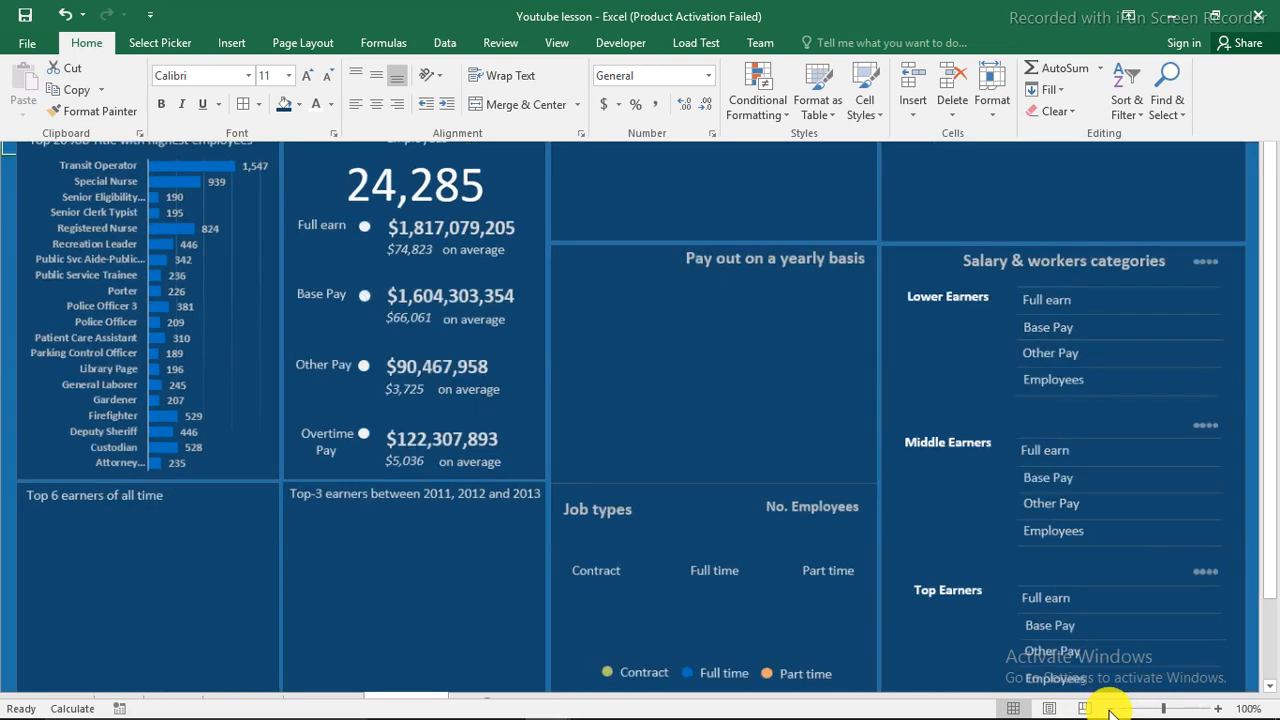
{"action": "left_click", "coordinate": [8, 351]}
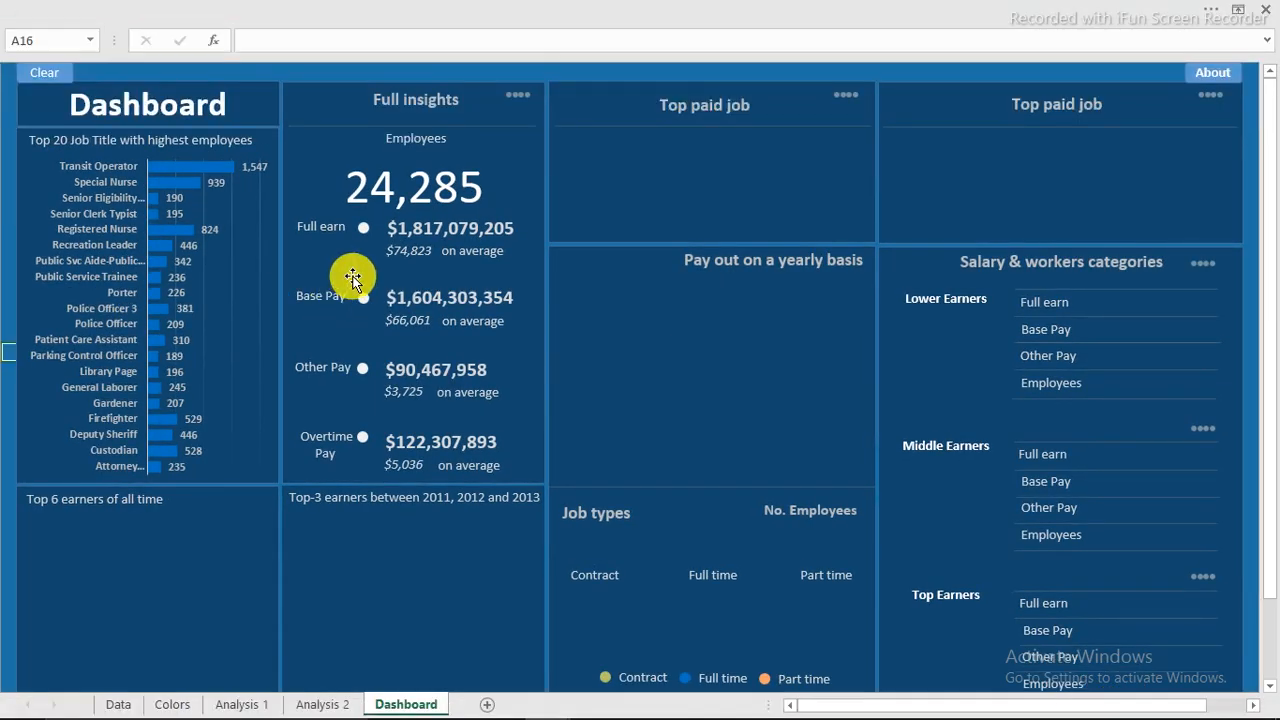
Switch to the finished San Francisco Salaries workbook and examine its top-3 earners treemap.
{"action": "mouse_move", "coordinate": [560, 702]}
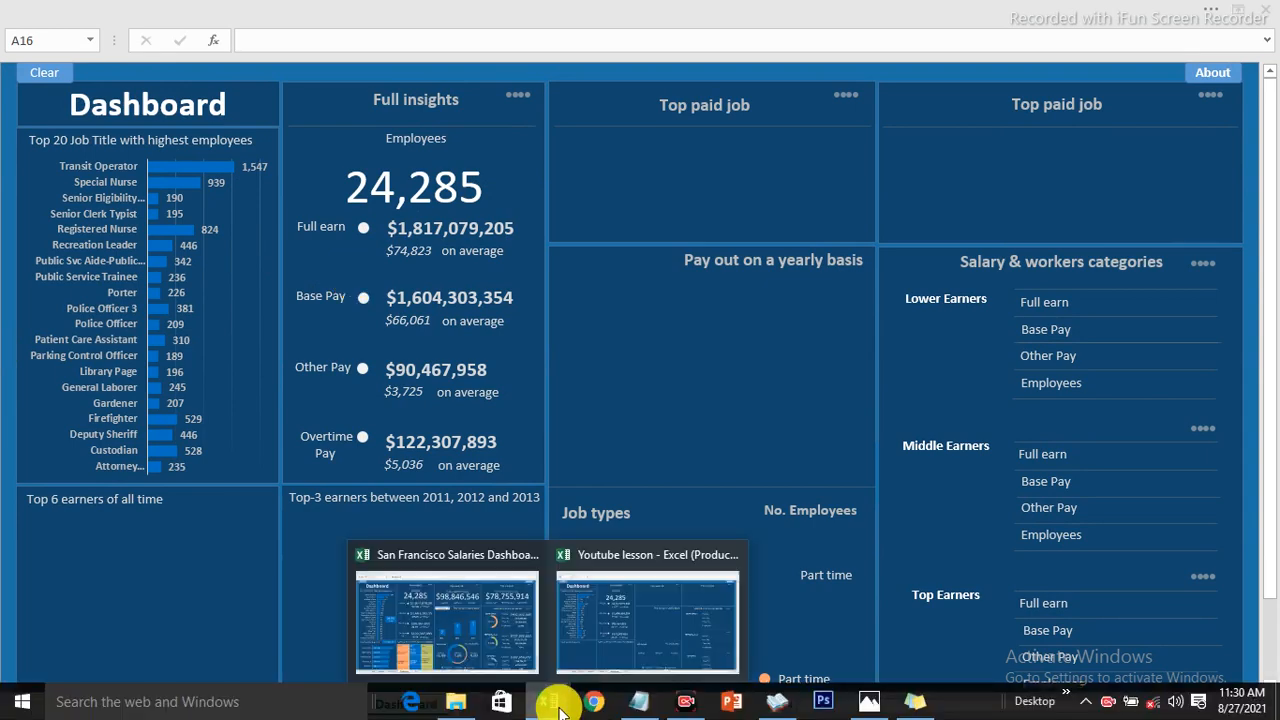
{"action": "left_click", "coordinate": [474, 619]}
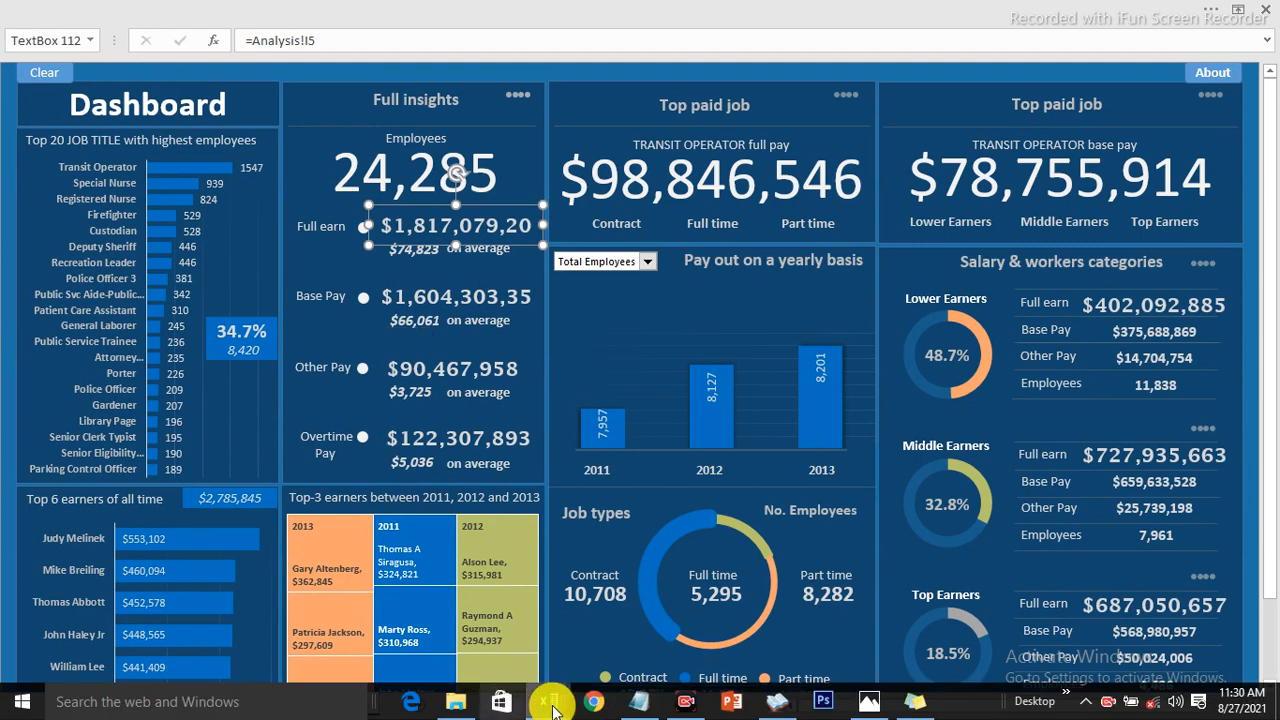
{"action": "mouse_move", "coordinate": [552, 706]}
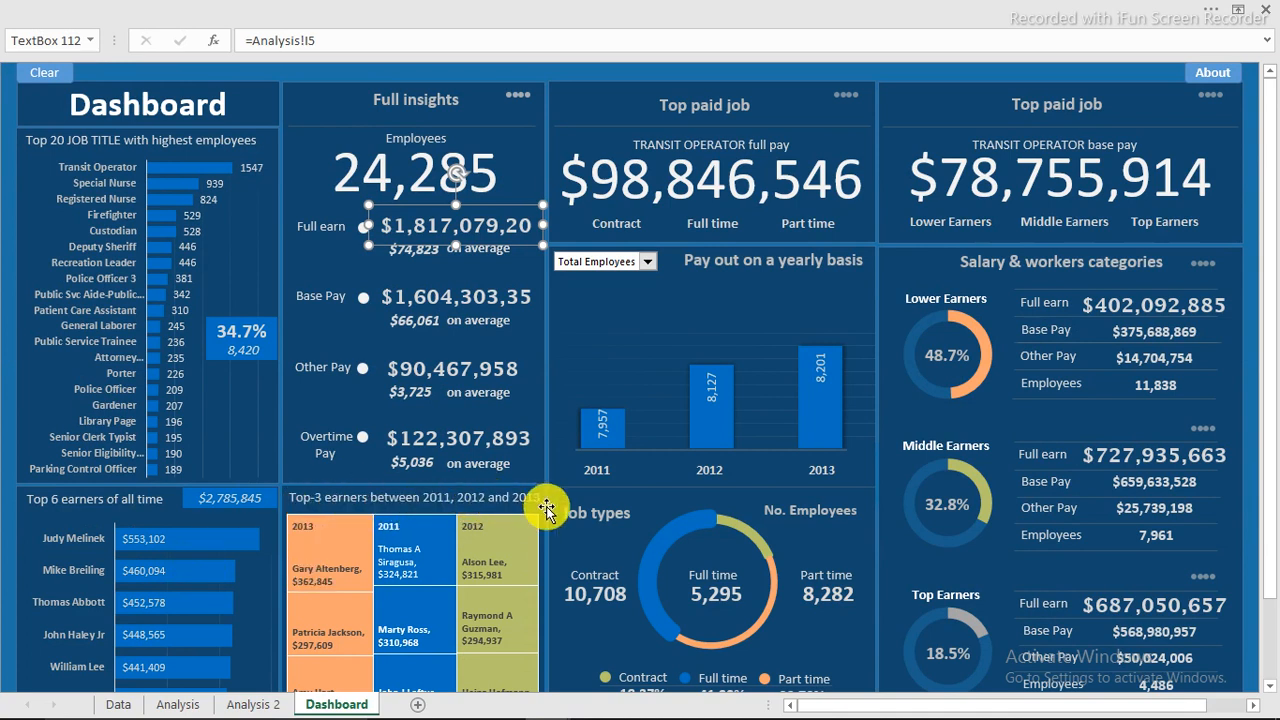
{"action": "mouse_move", "coordinate": [414, 574]}
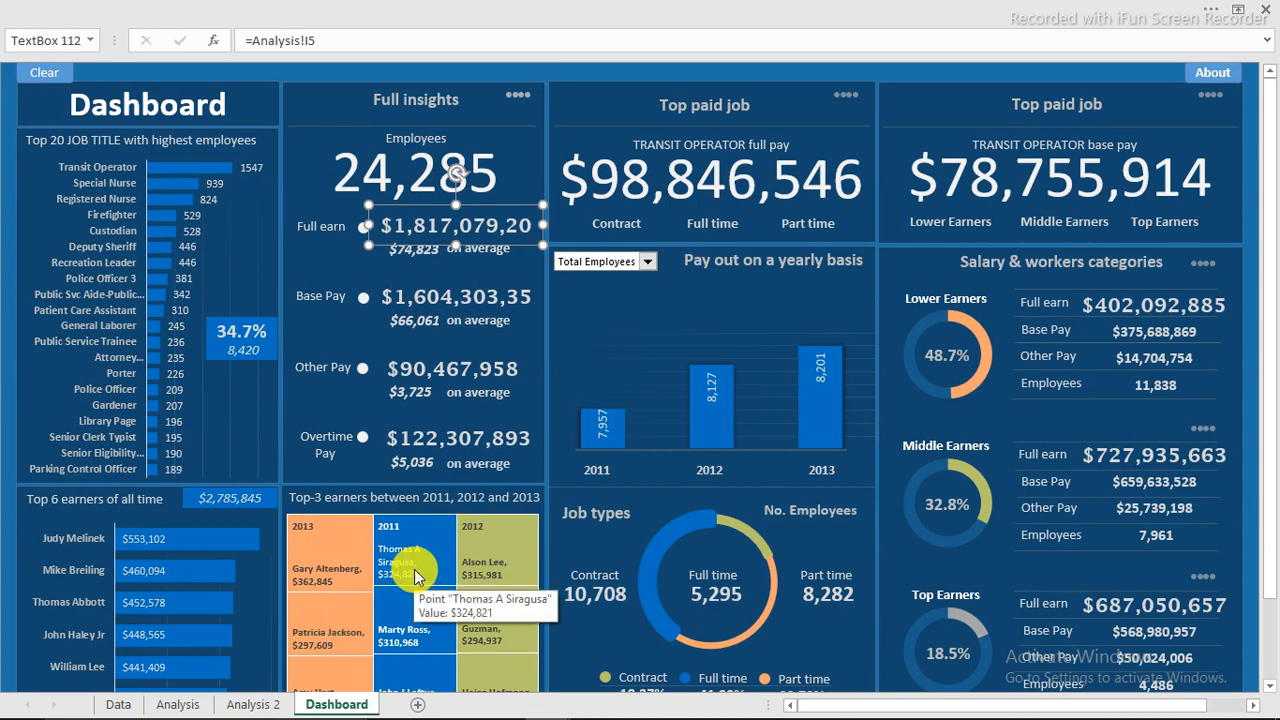
{"action": "mouse_move", "coordinate": [377, 595]}
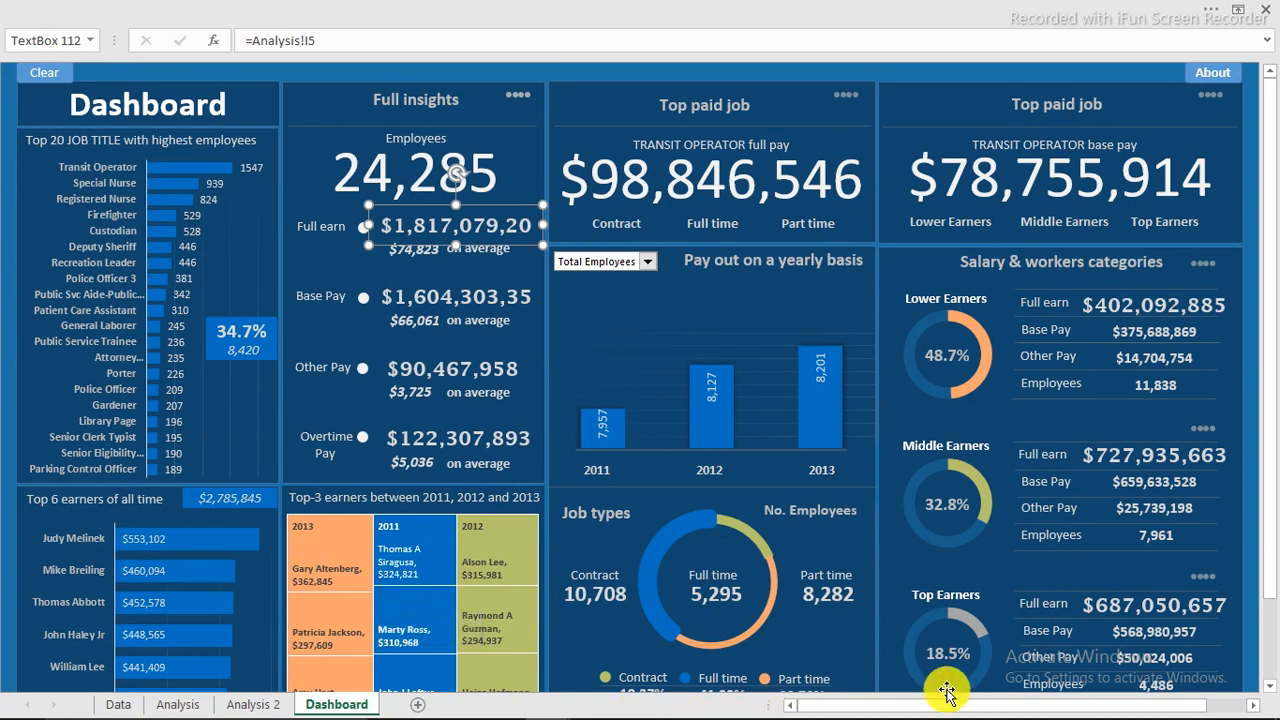
Return to the lesson workbook's Analysis 1 sheet and select the Base Pay heading.
{"action": "mouse_move", "coordinate": [1075, 716]}
{"action": "left_click", "coordinate": [1106, 701]}
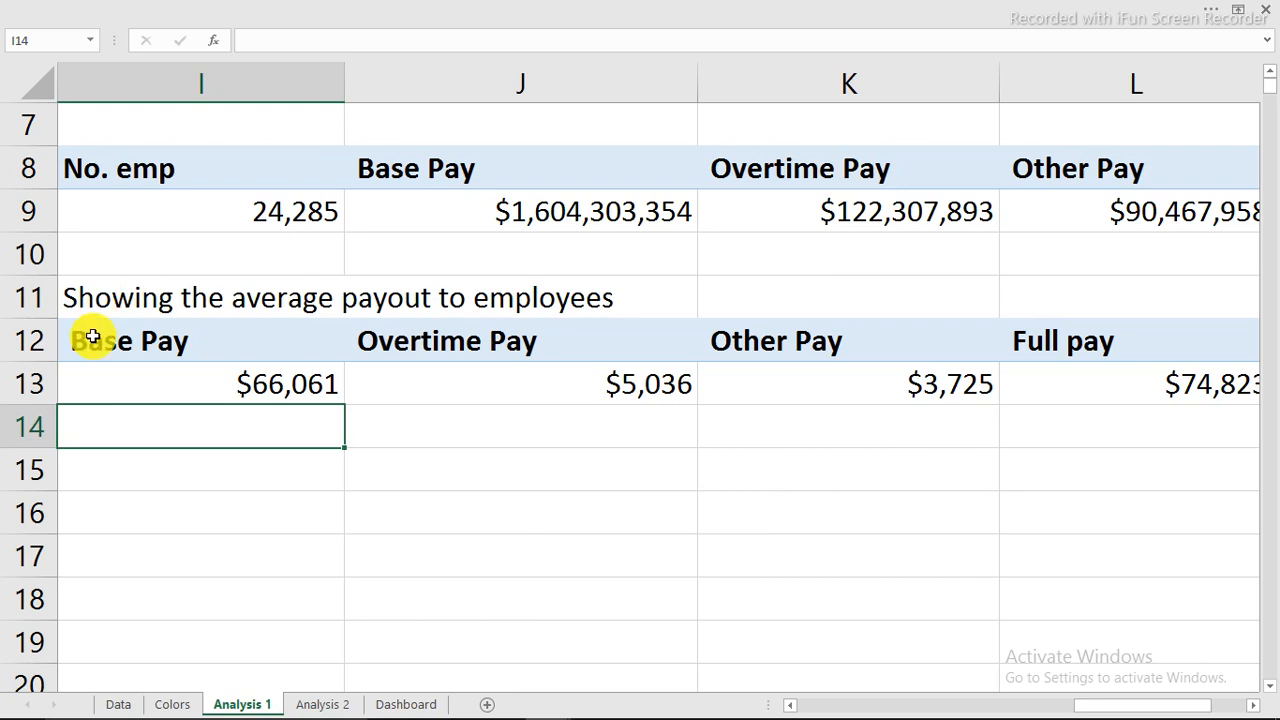
{"action": "left_click", "coordinate": [95, 338]}
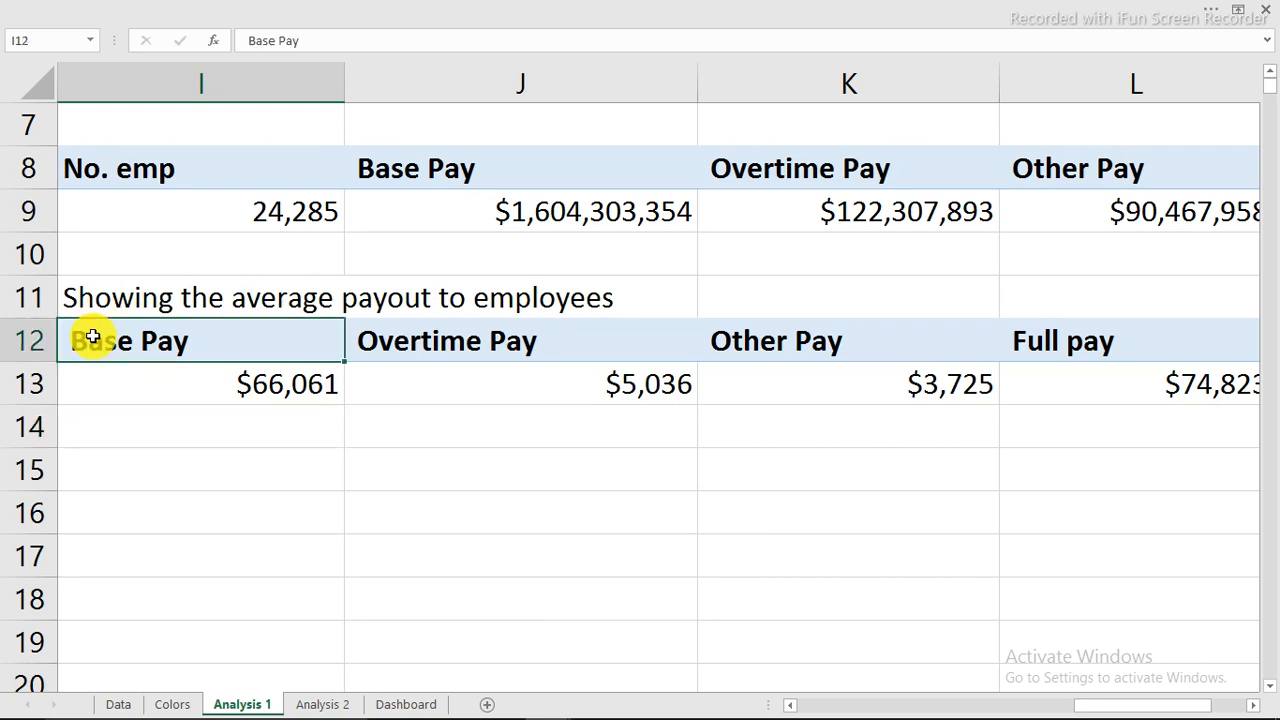
Copy the averages pivot table I12:L13 and paste it at P8.
{"action": "left_click_drag", "start_coordinate": [93, 337], "coordinate": [543, 346]}
{"action": "right_click", "coordinate": [547, 350]}
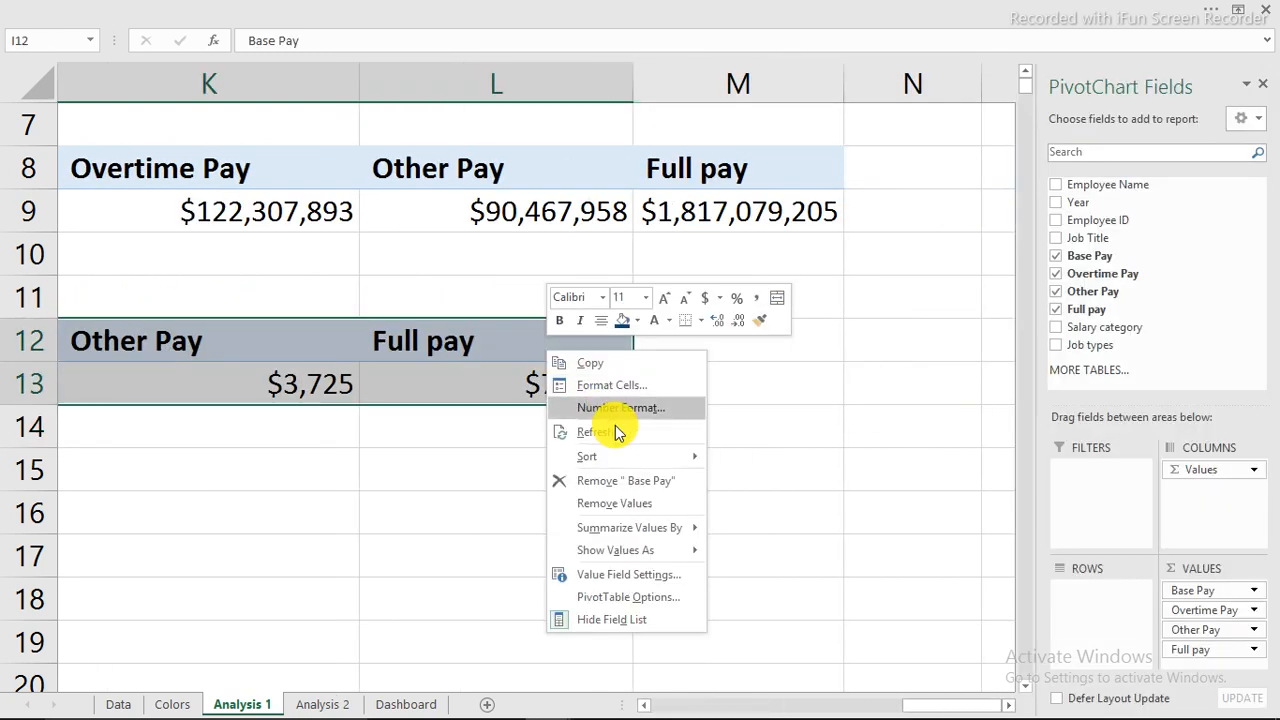
{"action": "left_click", "coordinate": [590, 363]}
{"action": "left_click_drag", "start_coordinate": [950, 704], "coordinate": [1157, 663]}
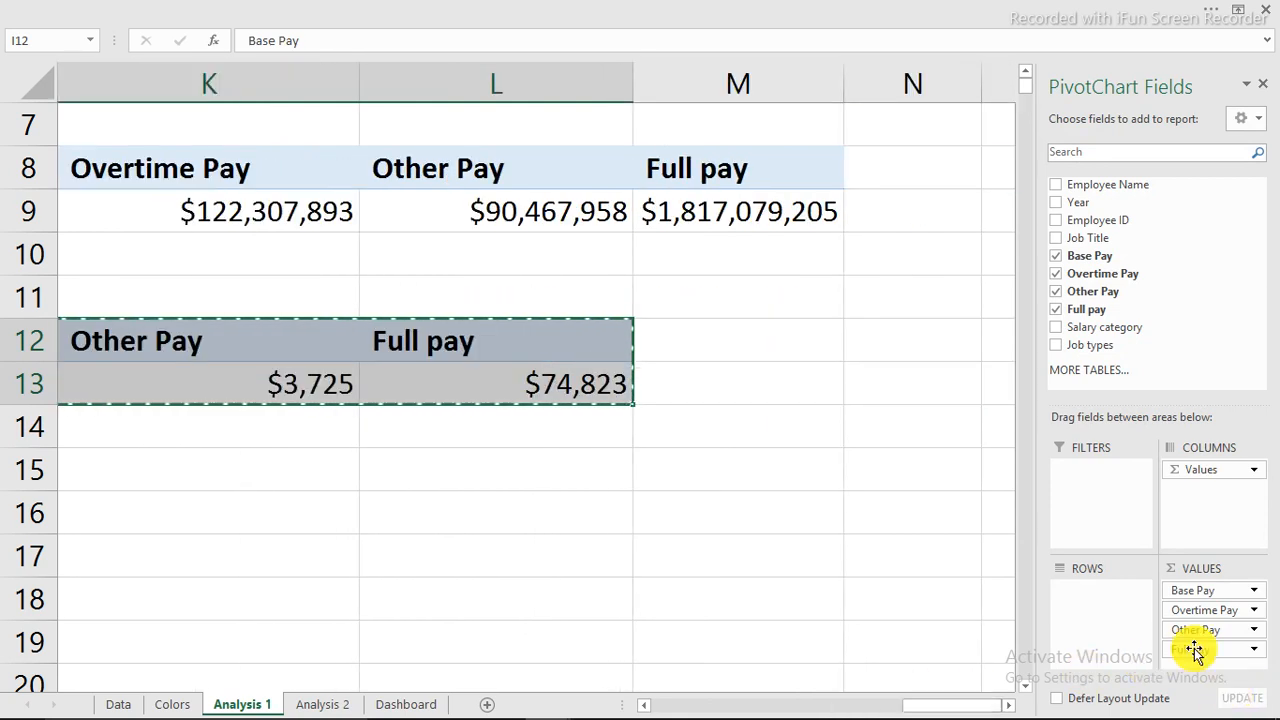
{"action": "left_click", "coordinate": [1008, 704]}
{"action": "left_click", "coordinate": [1008, 704]}
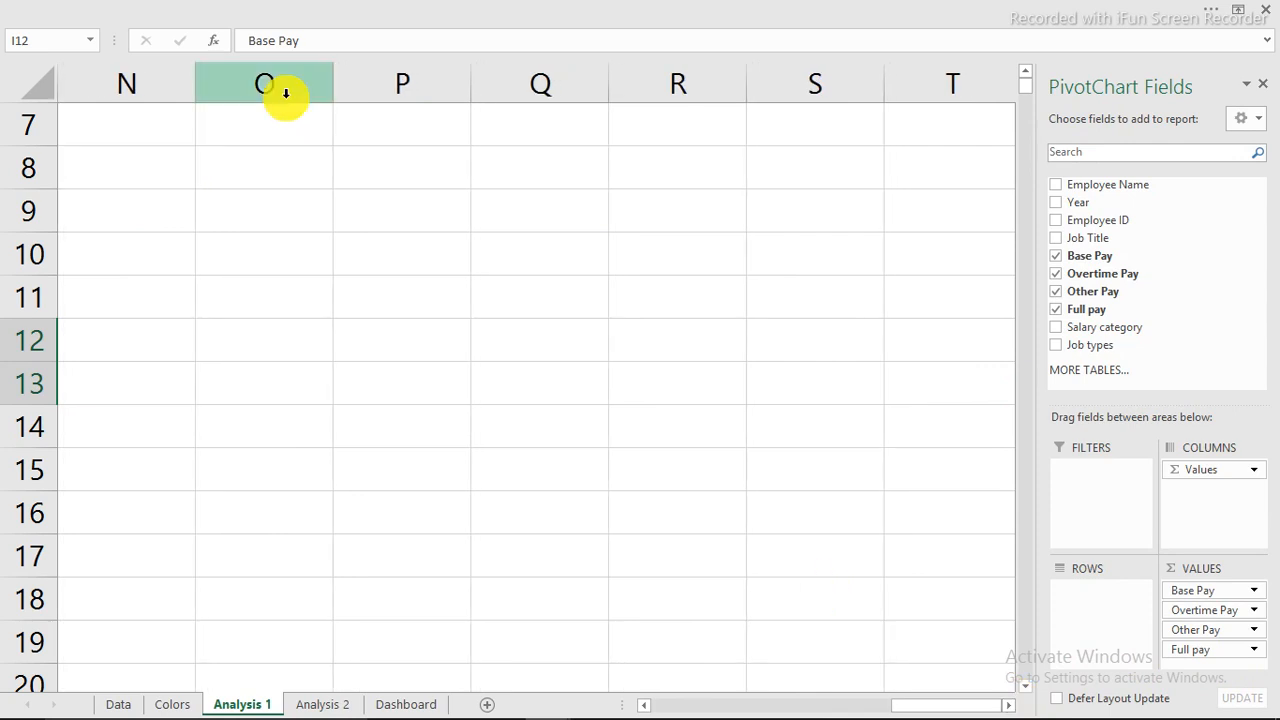
{"action": "left_click", "coordinate": [349, 163]}
{"action": "right_click", "coordinate": [349, 164]}
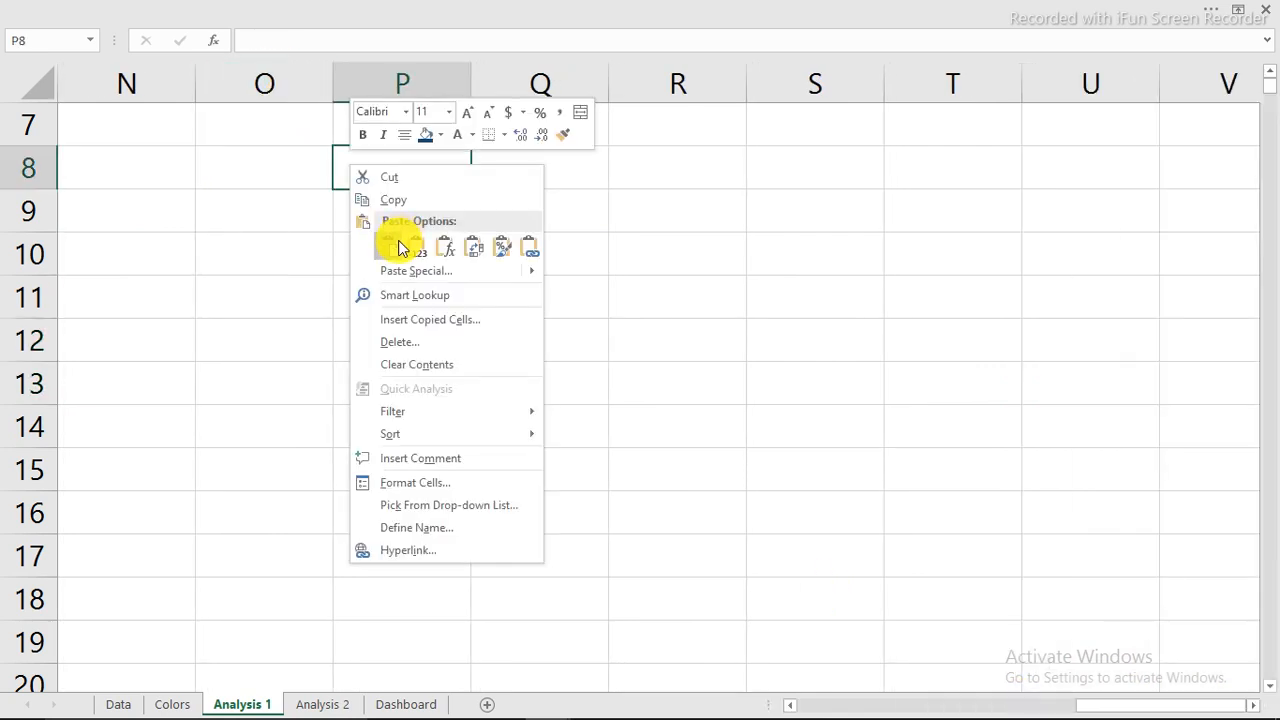
{"action": "left_click", "coordinate": [397, 248]}
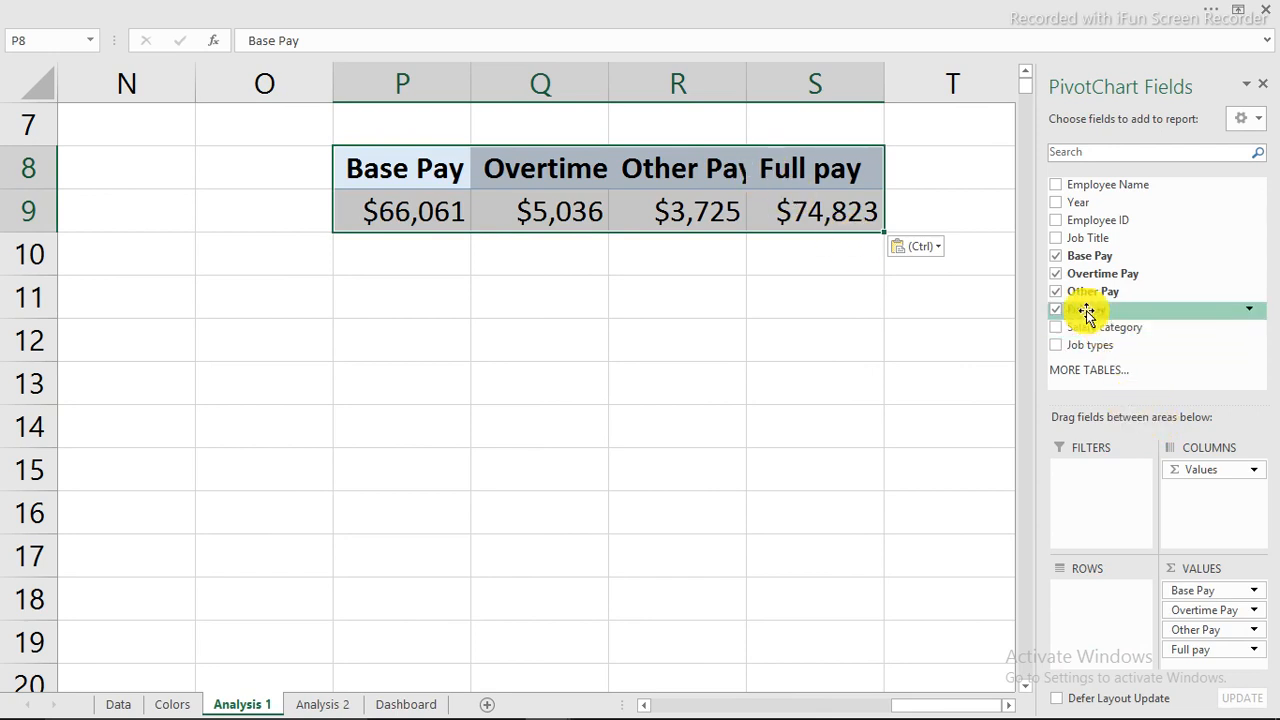
Remove Other Pay, Overtime Pay and Base Pay from the copy, leaving only Full pay.
{"action": "left_click", "coordinate": [1056, 291]}
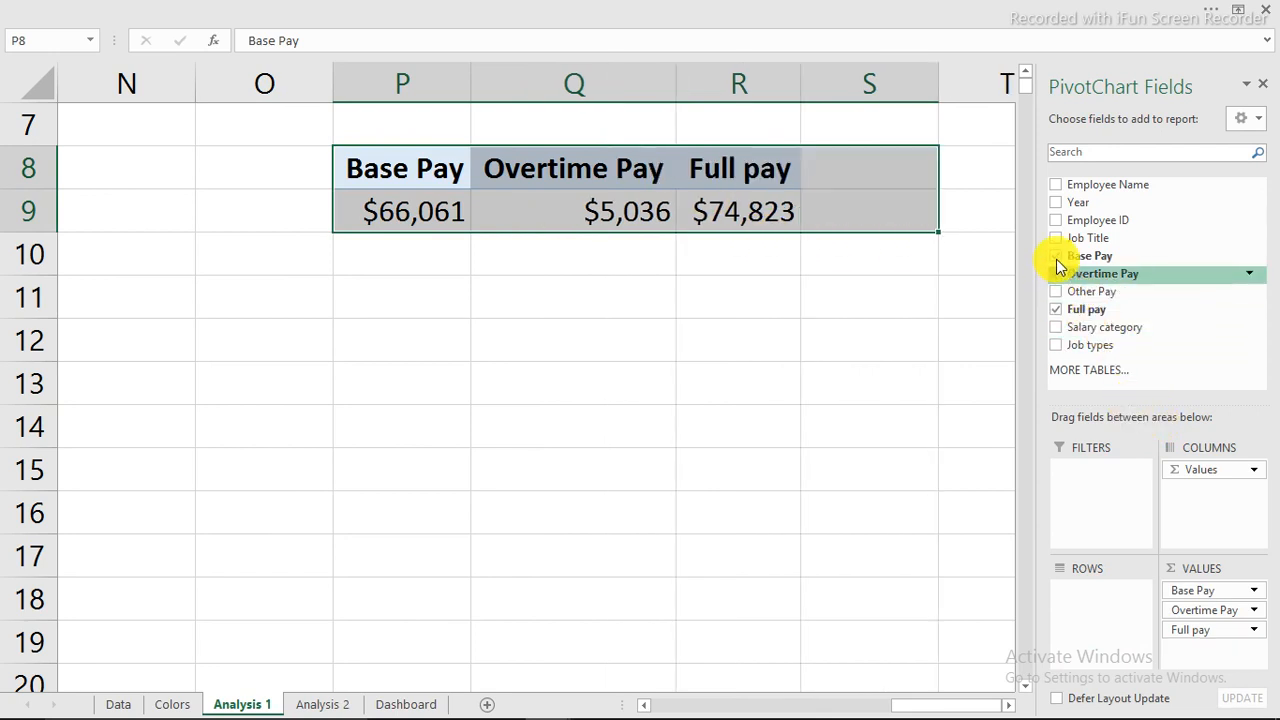
{"action": "left_click", "coordinate": [1056, 273]}
{"action": "left_click", "coordinate": [1056, 255]}
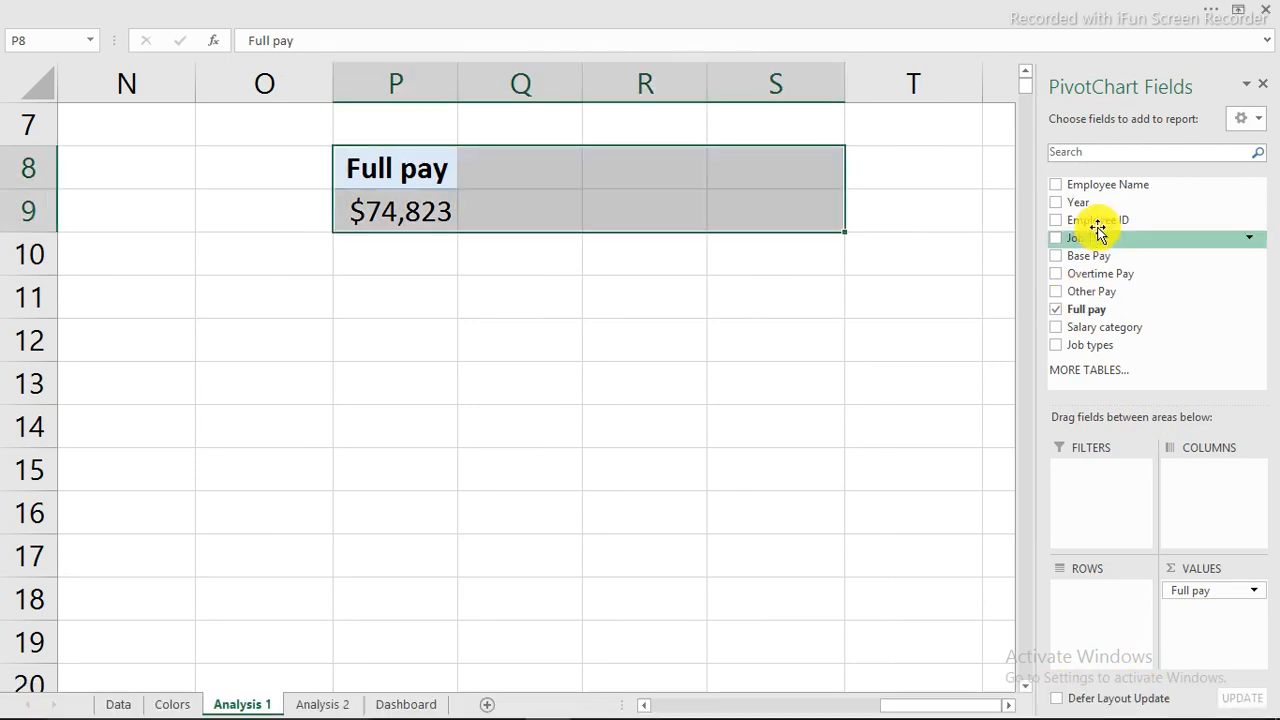
Add Year as a pivot filter and Employee Name as rows.
{"action": "left_click_drag", "start_coordinate": [1089, 202], "coordinate": [1097, 503]}
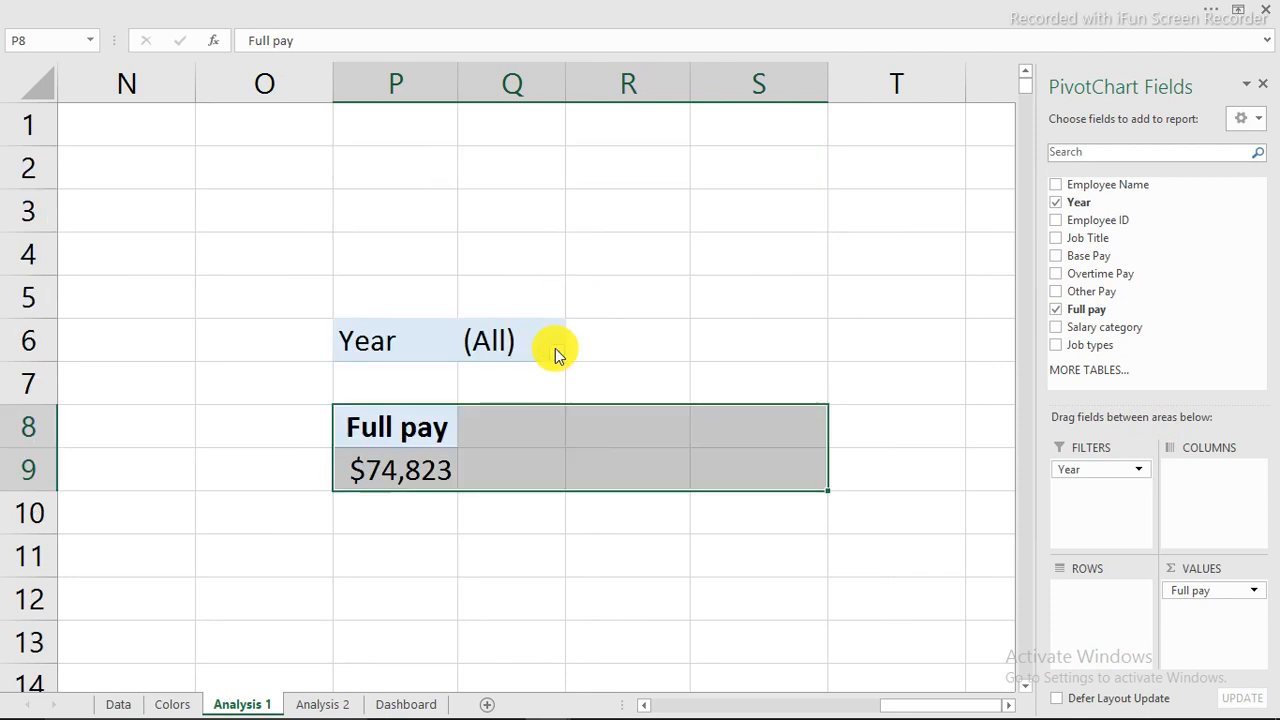
{"action": "scroll", "coordinate": [561, 340], "scroll_direction": "down", "scroll_amount": 2}
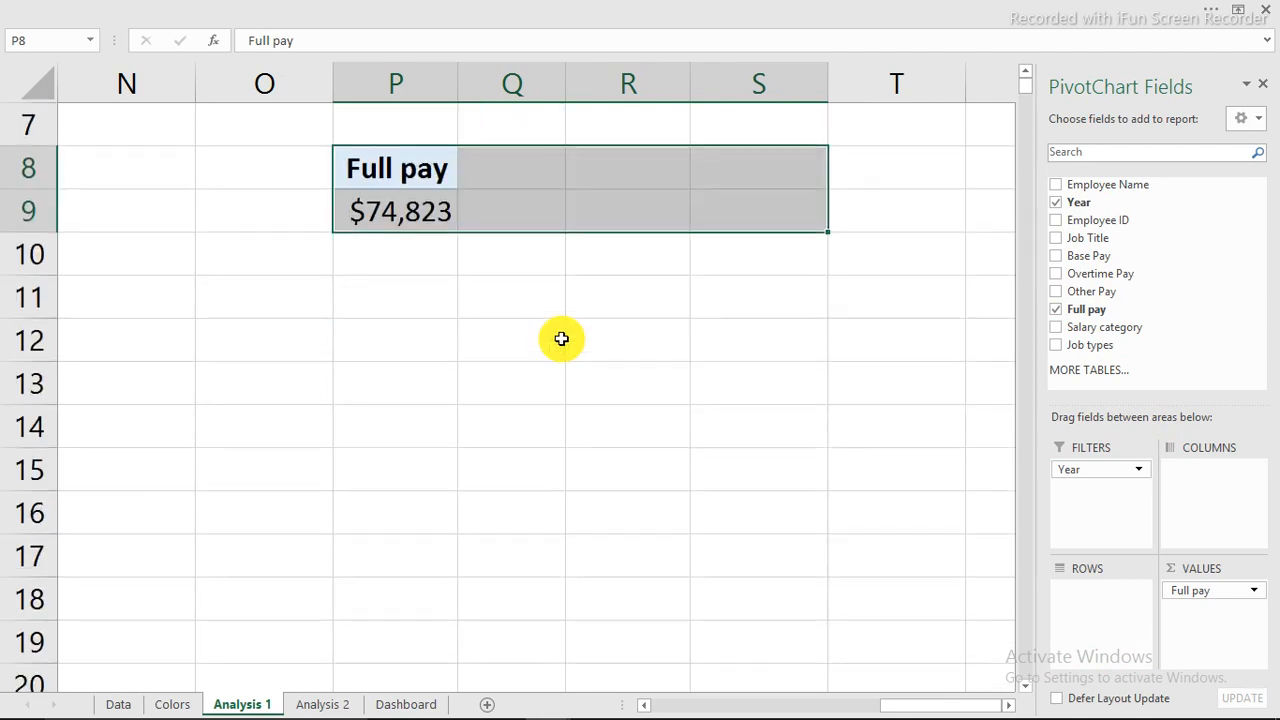
{"action": "scroll", "coordinate": [563, 340], "scroll_direction": "up", "scroll_amount": 1}
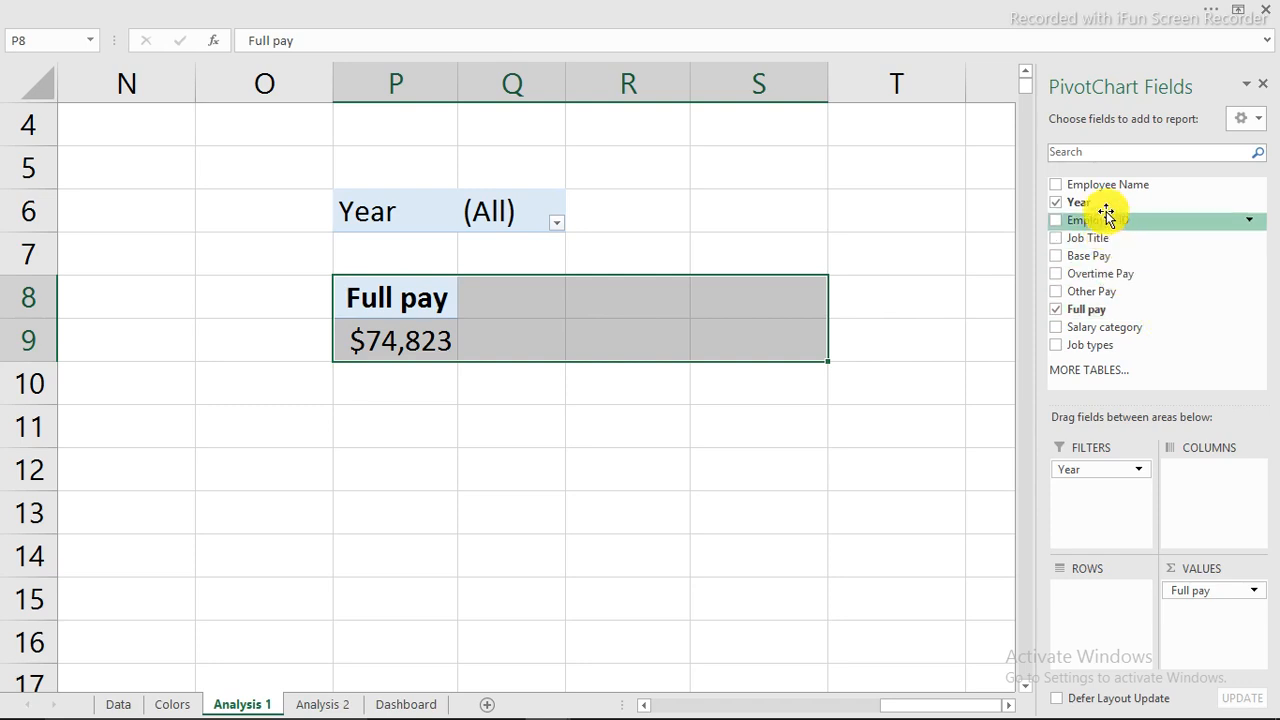
{"action": "left_click_drag", "start_coordinate": [1104, 186], "coordinate": [1076, 614]}
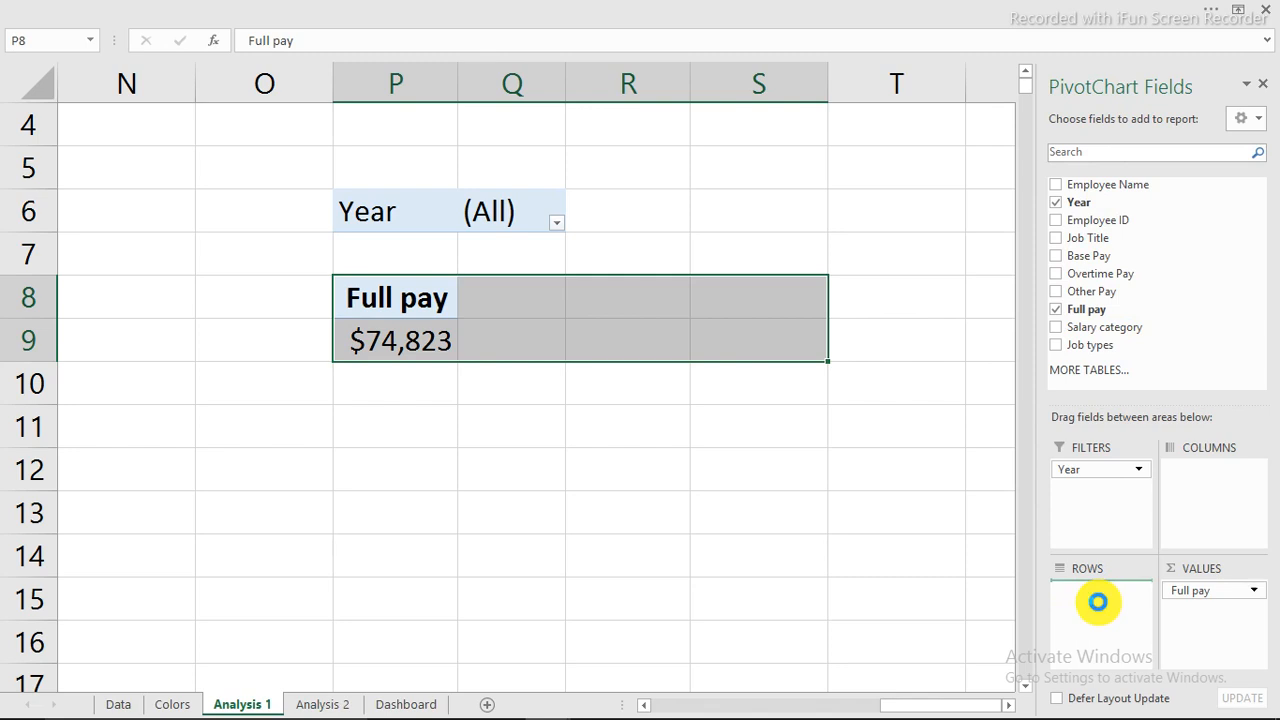
{"action": "left_click_drag", "start_coordinate": [1098, 601], "coordinate": [1100, 600]}
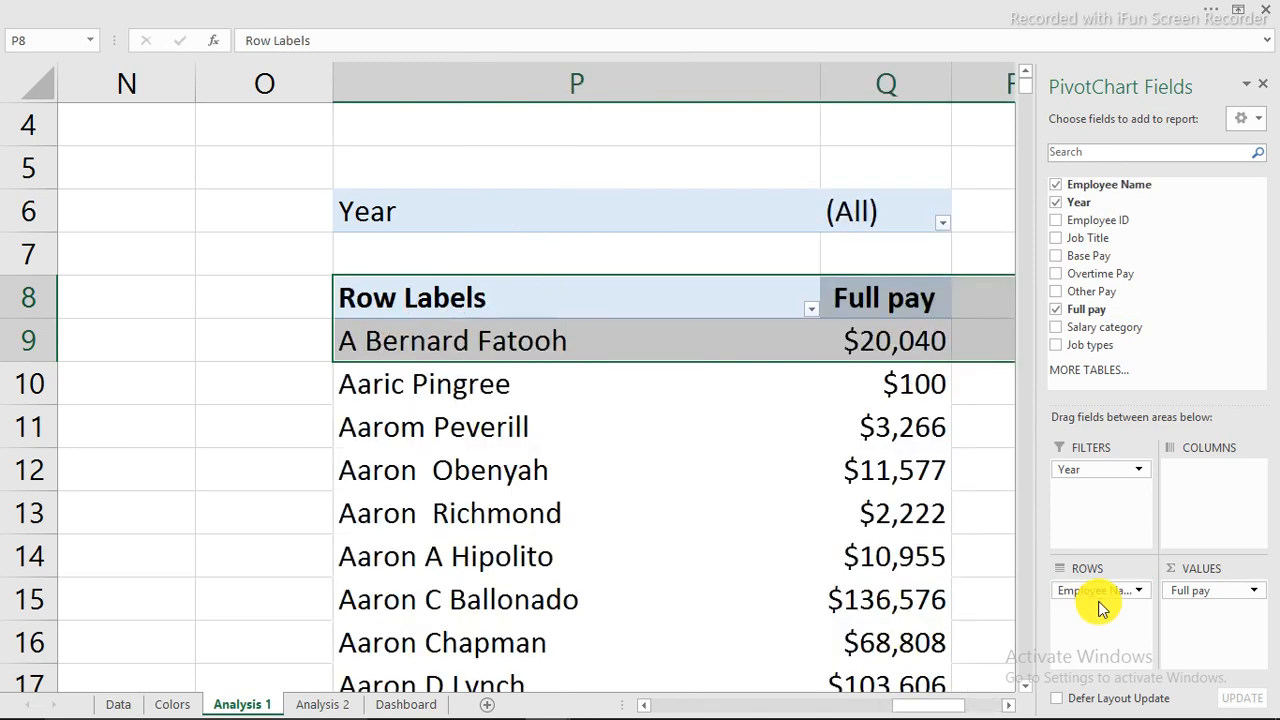
Apply a Top 10 filter keeping only the top 3 employees by Full pay.
{"action": "right_click", "coordinate": [563, 342]}
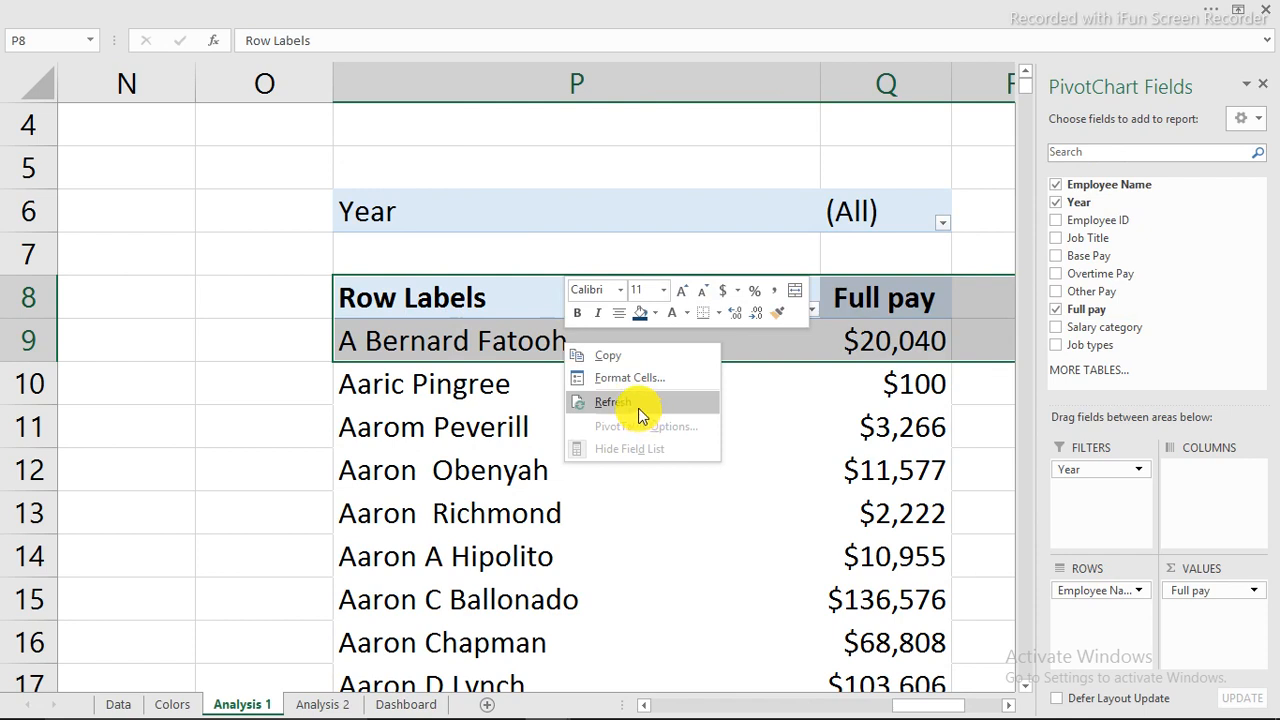
{"action": "left_click", "coordinate": [496, 340]}
{"action": "right_click", "coordinate": [496, 340]}
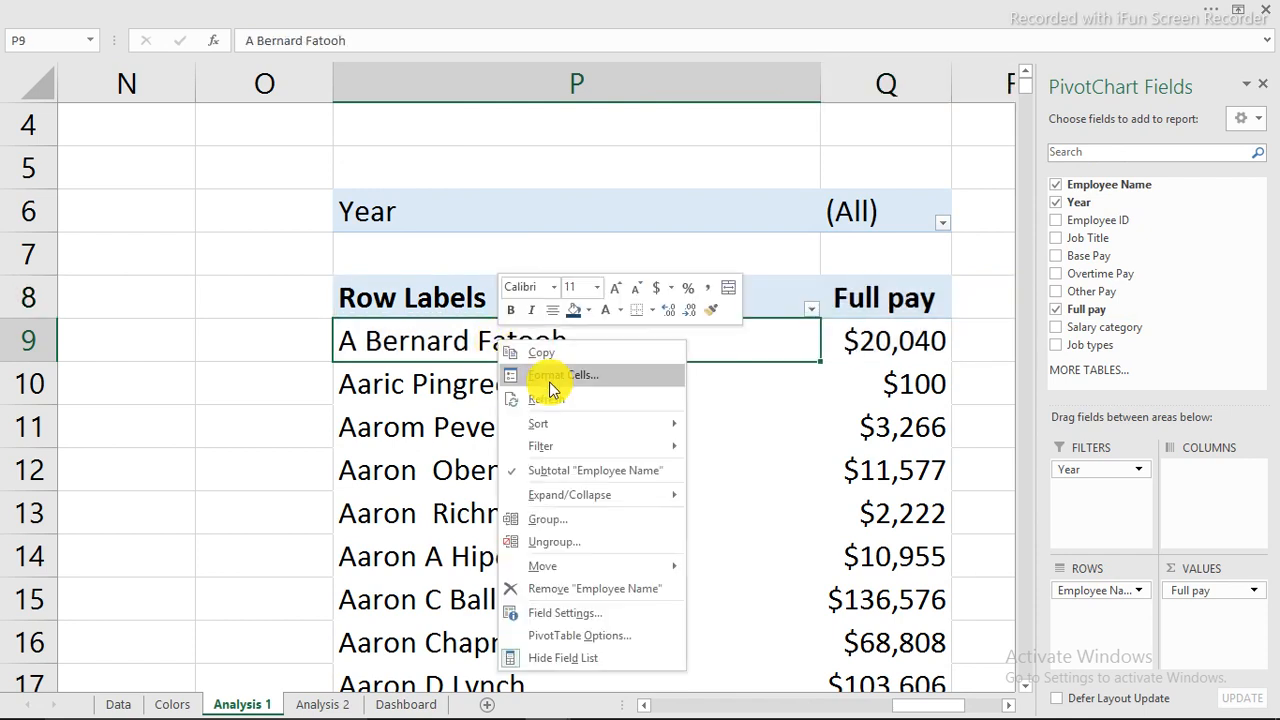
{"action": "mouse_move", "coordinate": [570, 447]}
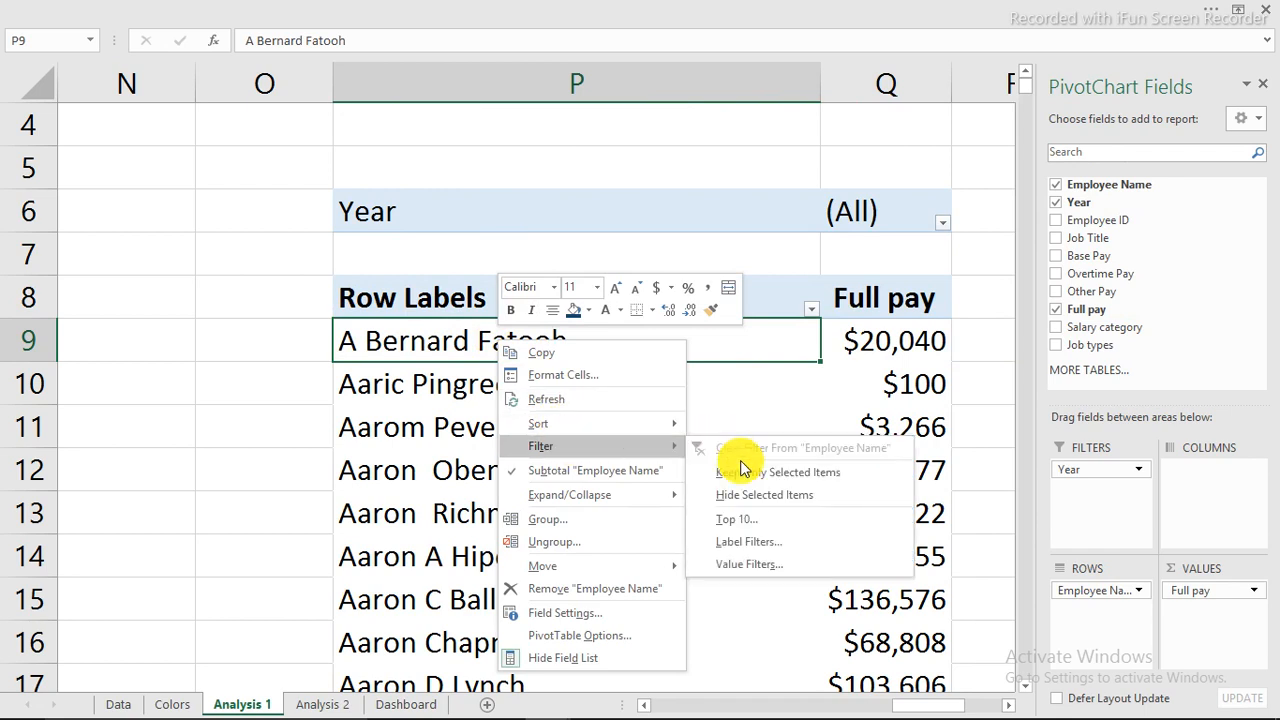
{"action": "left_click", "coordinate": [752, 530]}
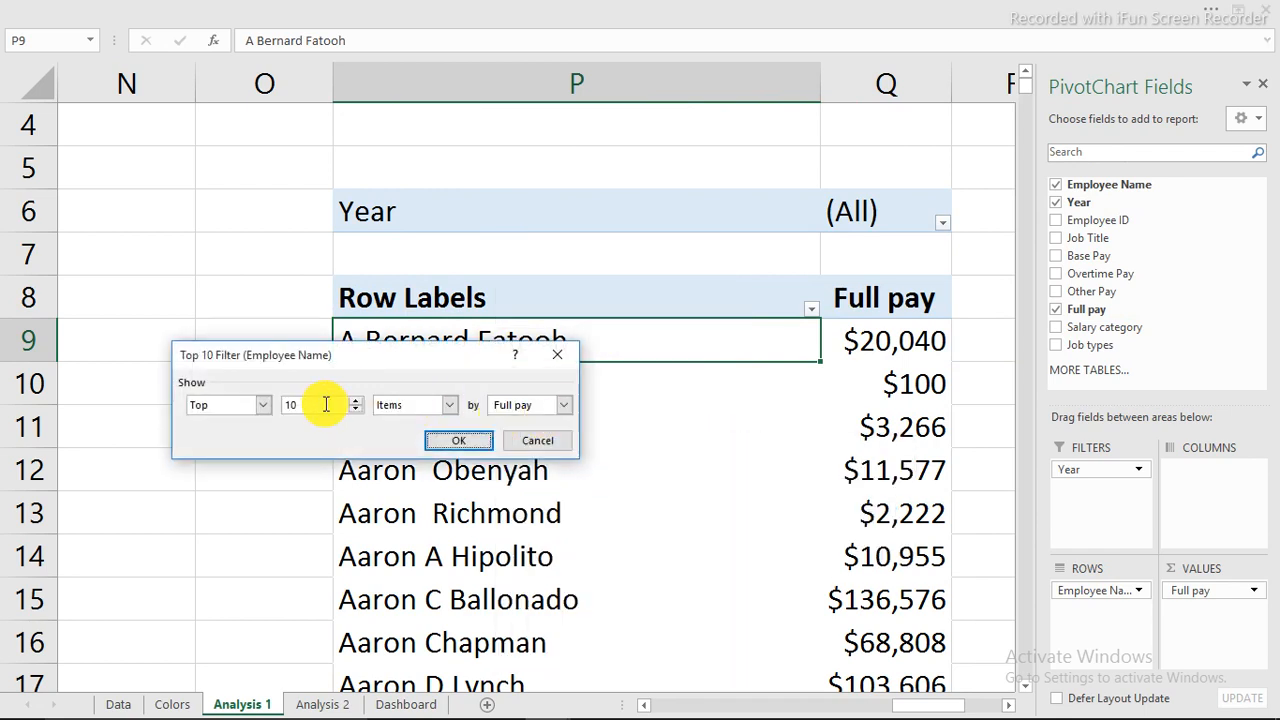
{"action": "type", "text": "5"}
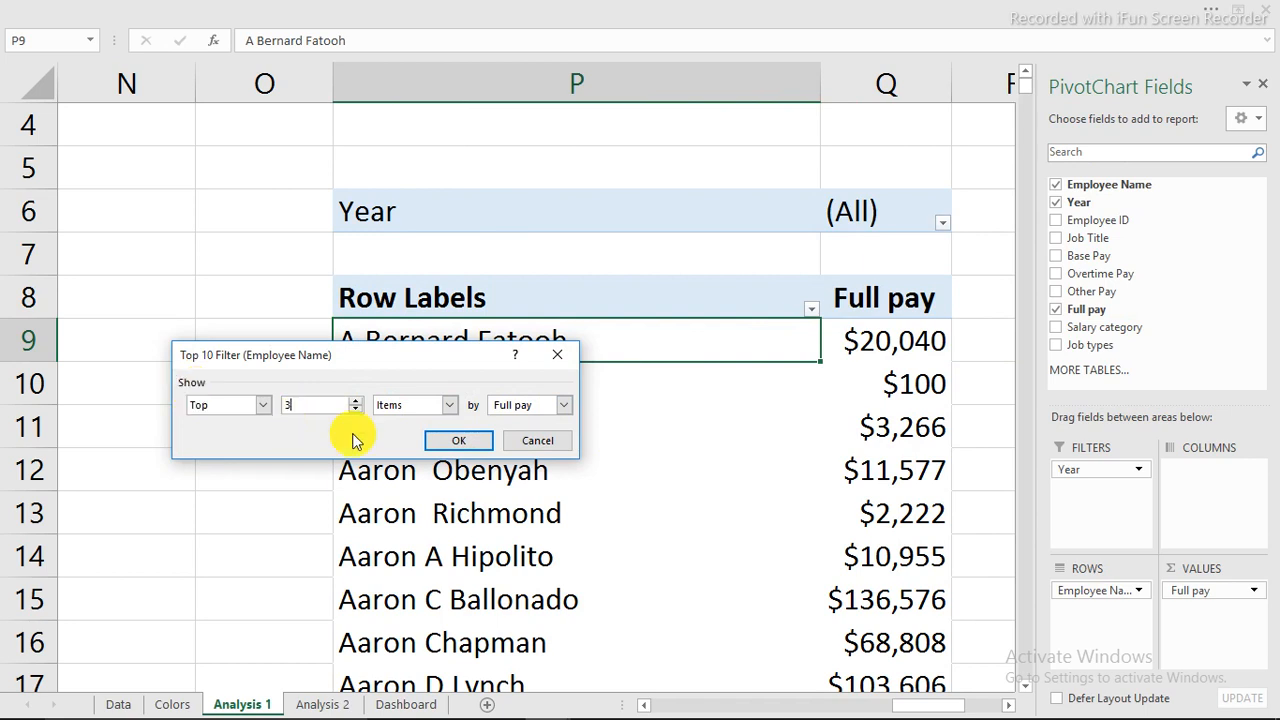
{"action": "left_click", "coordinate": [473, 442]}
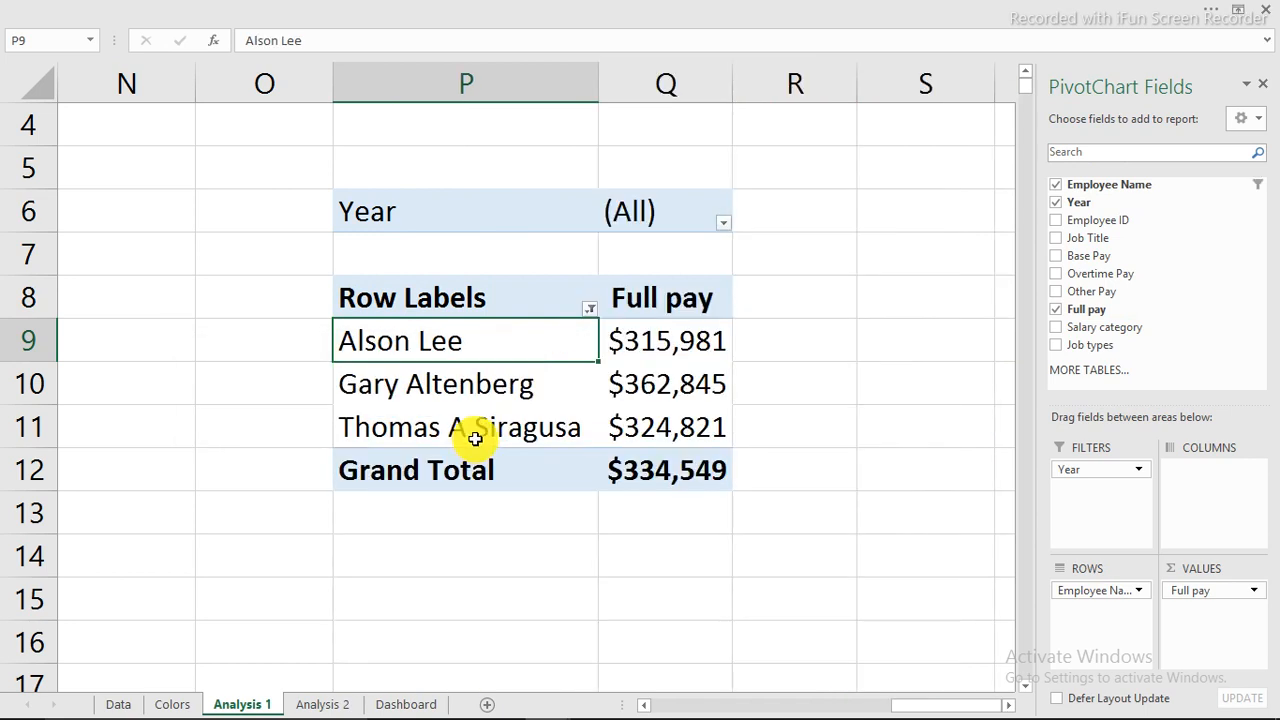
{"action": "left_click", "coordinate": [519, 471]}
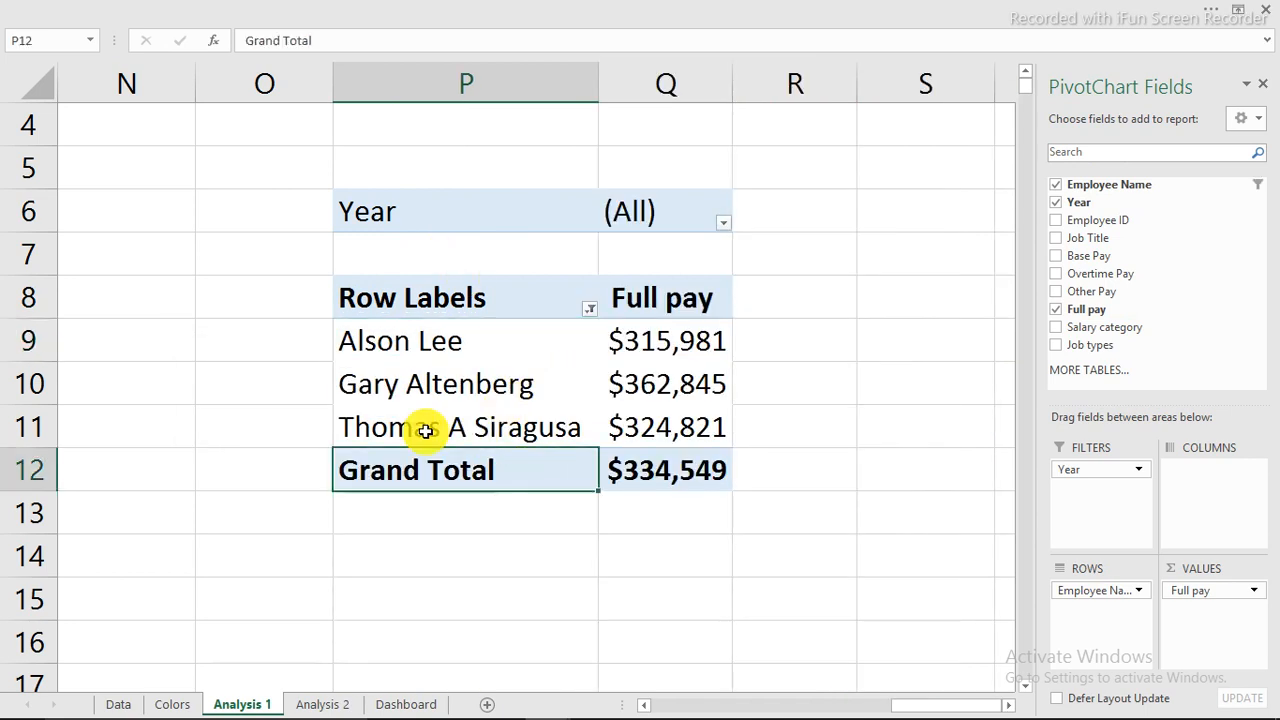
Show the pivot in tabular form with grand totals off for rows and columns.
{"action": "left_click", "coordinate": [690, 8]}
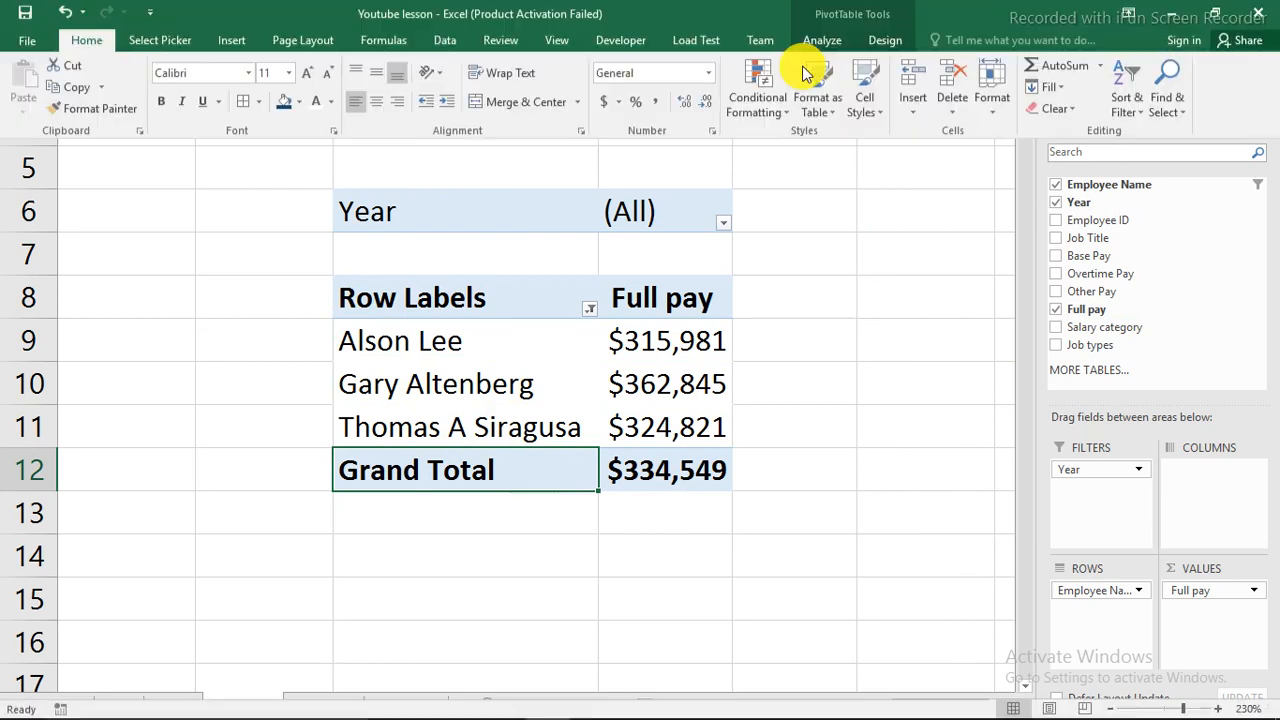
{"action": "left_click", "coordinate": [864, 40]}
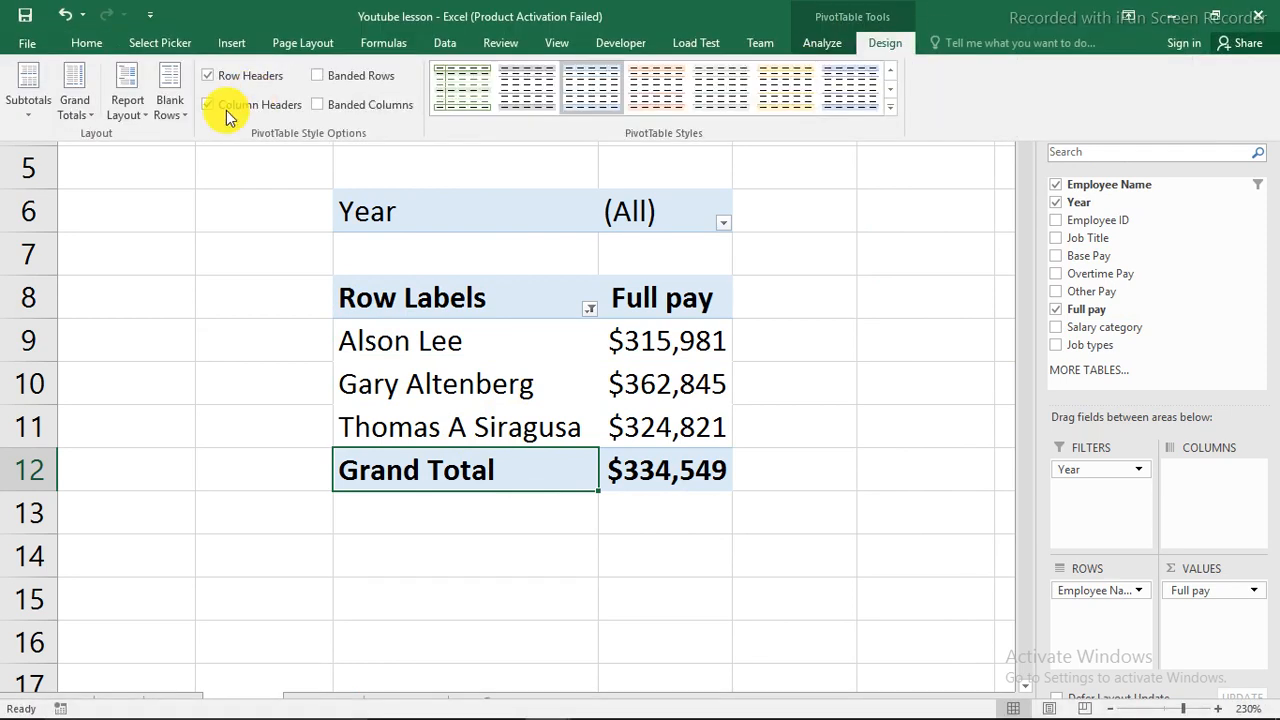
{"action": "left_click", "coordinate": [128, 105]}
{"action": "left_click", "coordinate": [153, 226]}
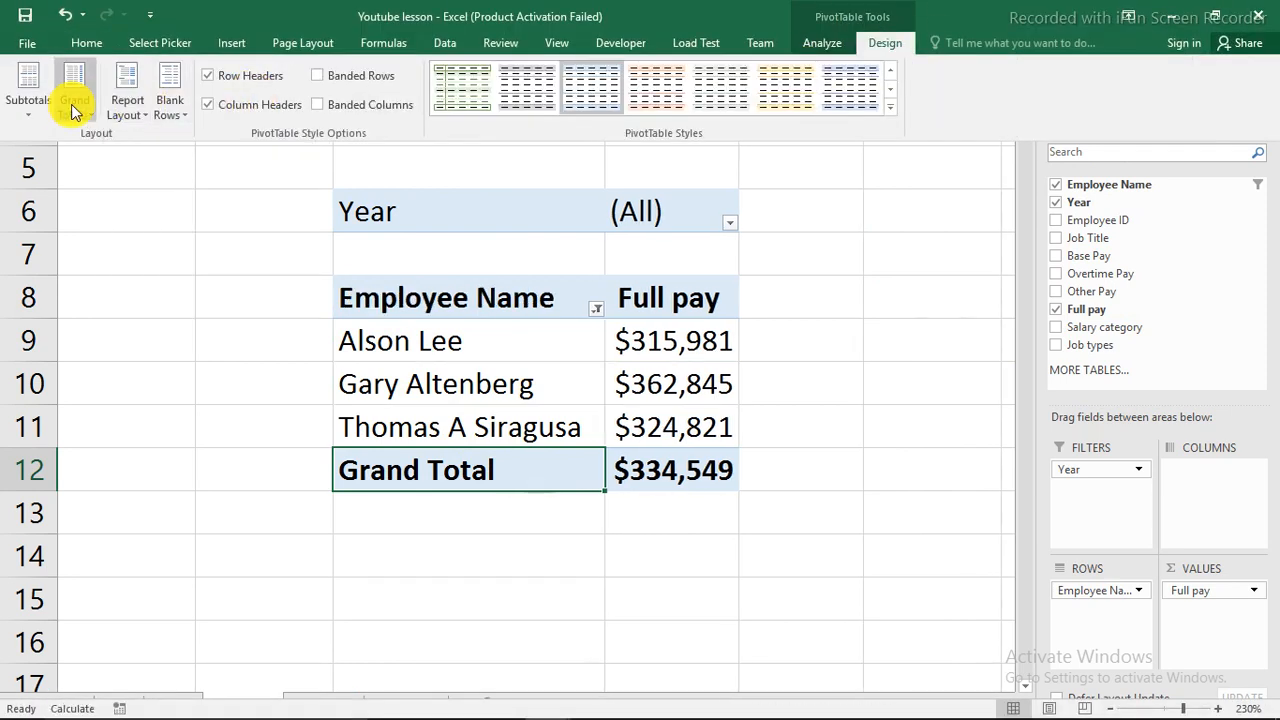
{"action": "left_click", "coordinate": [76, 108]}
{"action": "left_click", "coordinate": [157, 144]}
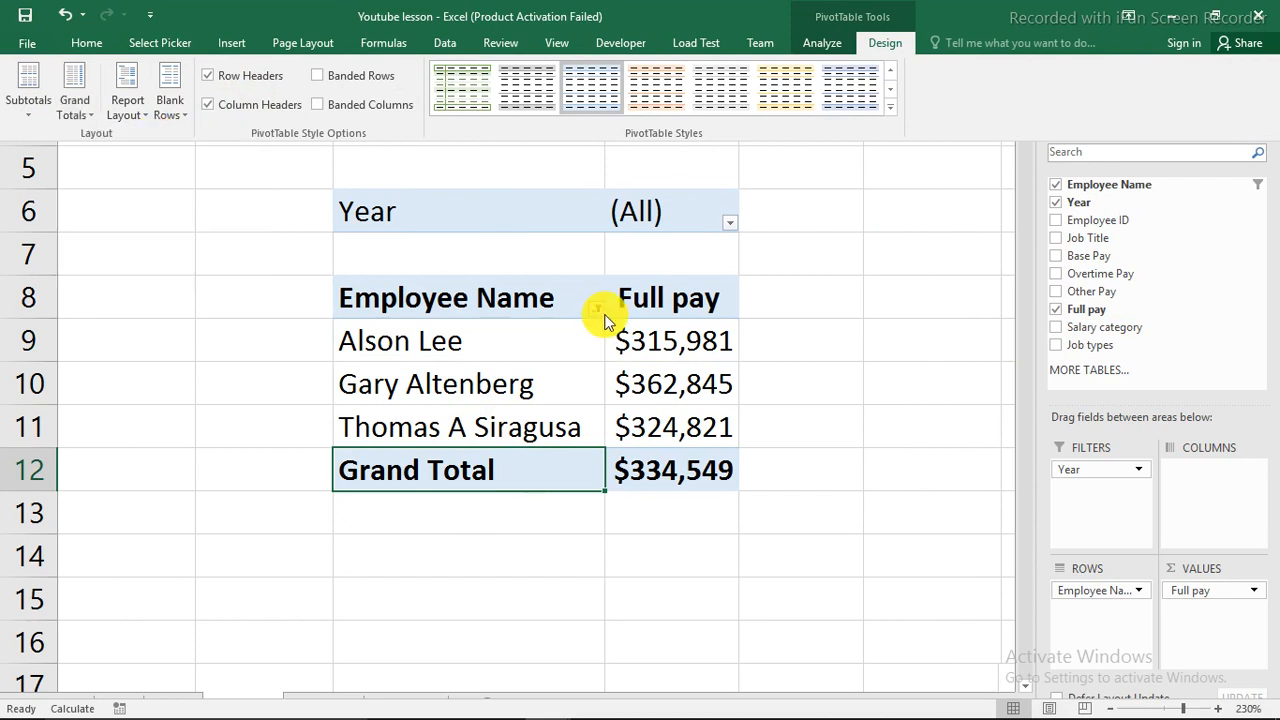
Filter the pivot's Year to 2011 and copy the whole pivot table P6:Q11.
{"action": "left_click", "coordinate": [484, 226]}
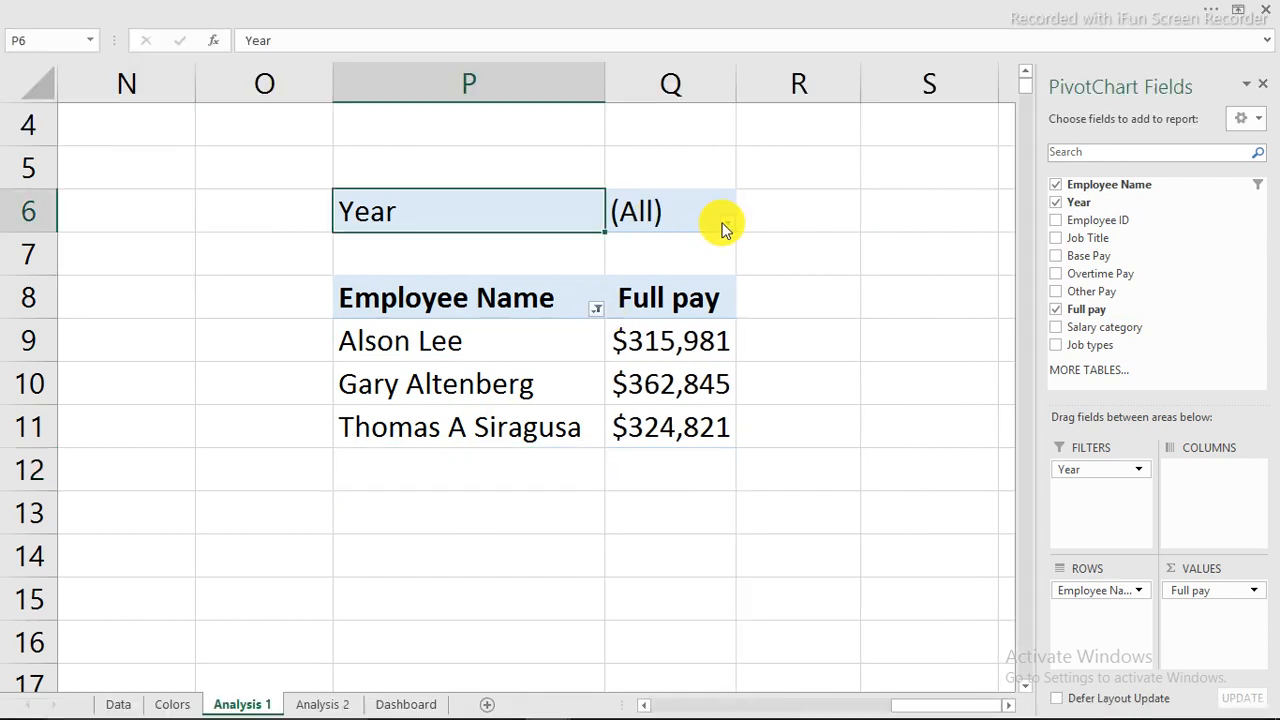
{"action": "left_click", "coordinate": [722, 221]}
{"action": "left_click", "coordinate": [545, 281]}
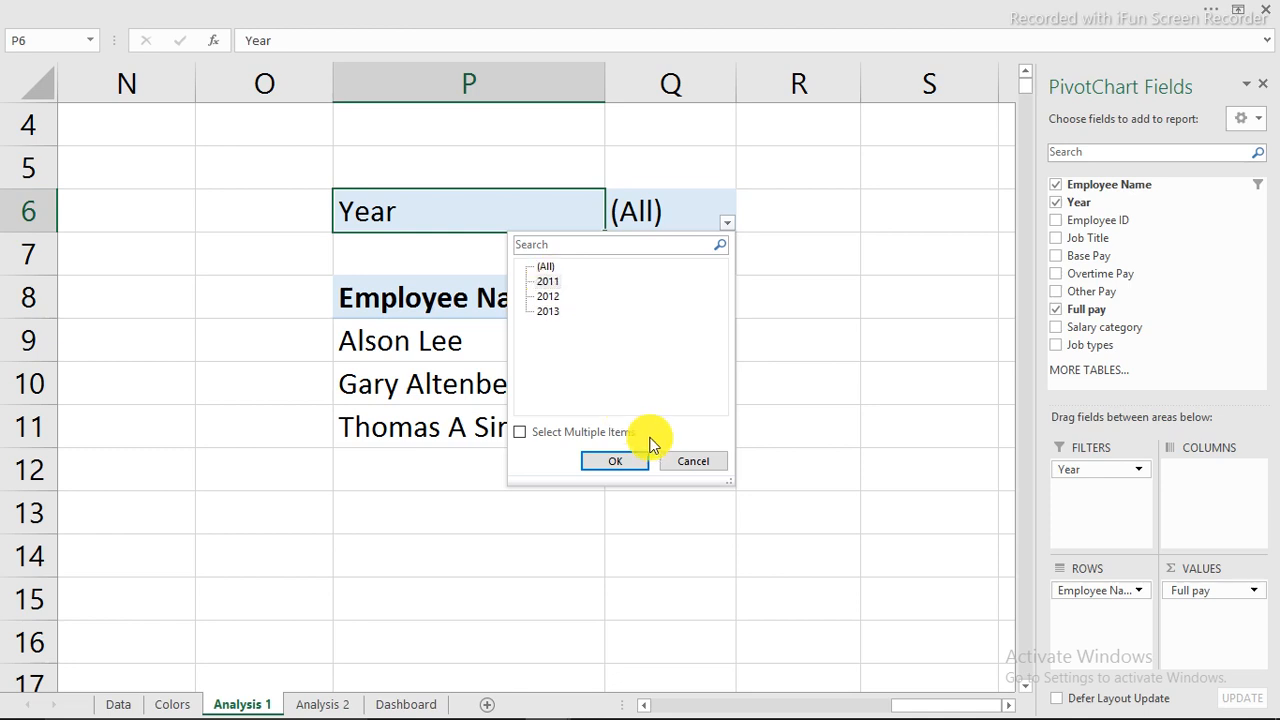
{"action": "left_click", "coordinate": [616, 462]}
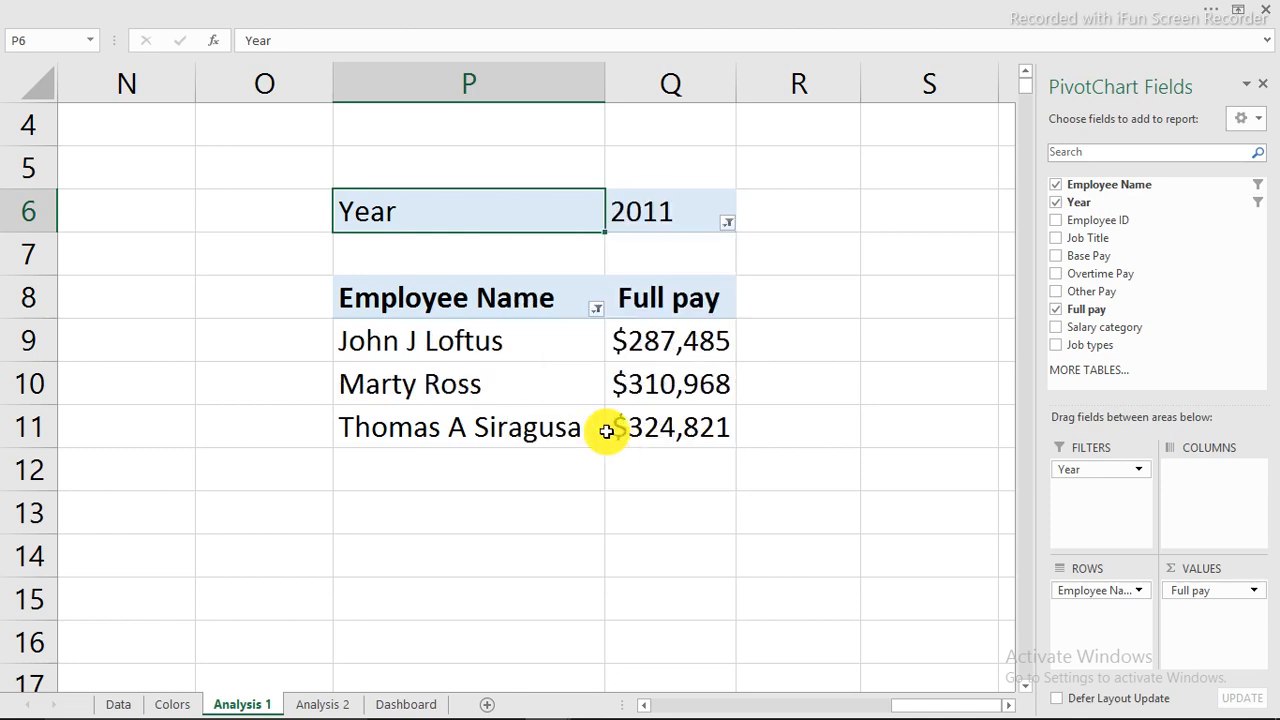
{"action": "left_click_drag", "start_coordinate": [372, 205], "coordinate": [685, 431]}
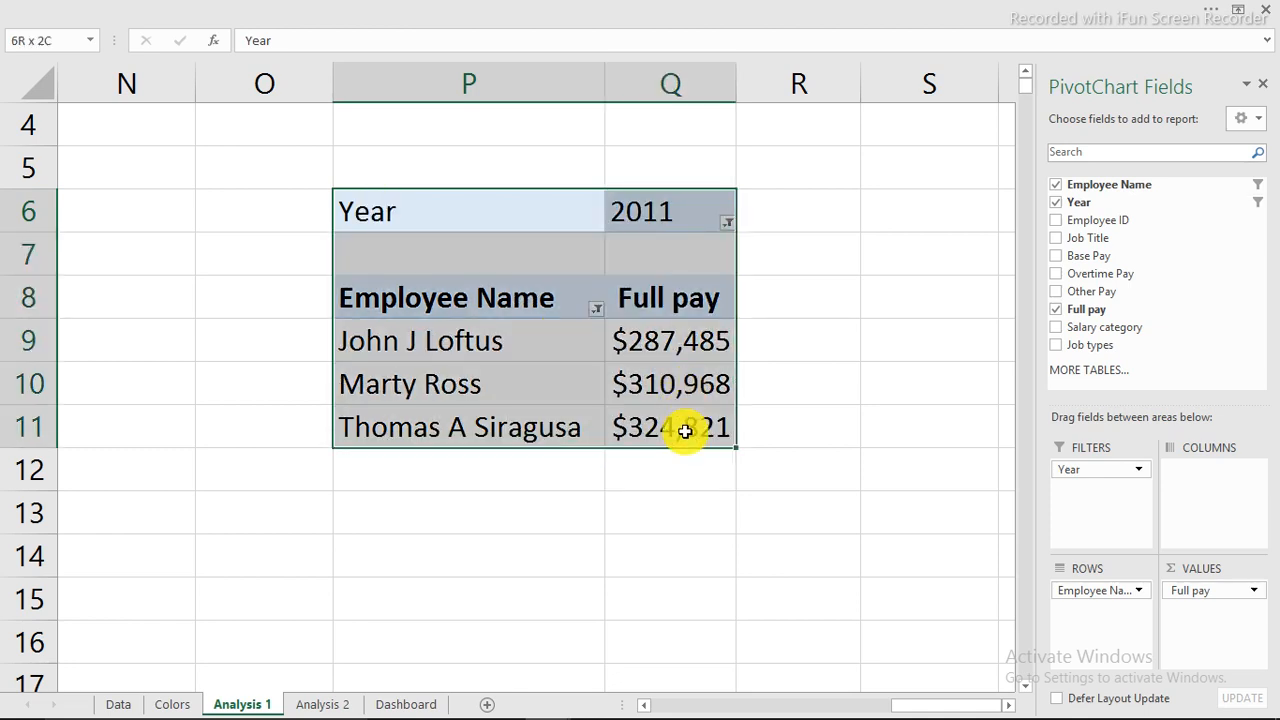
{"action": "key", "text": "ctrl+c"}
{"action": "left_click", "coordinate": [903, 220]}
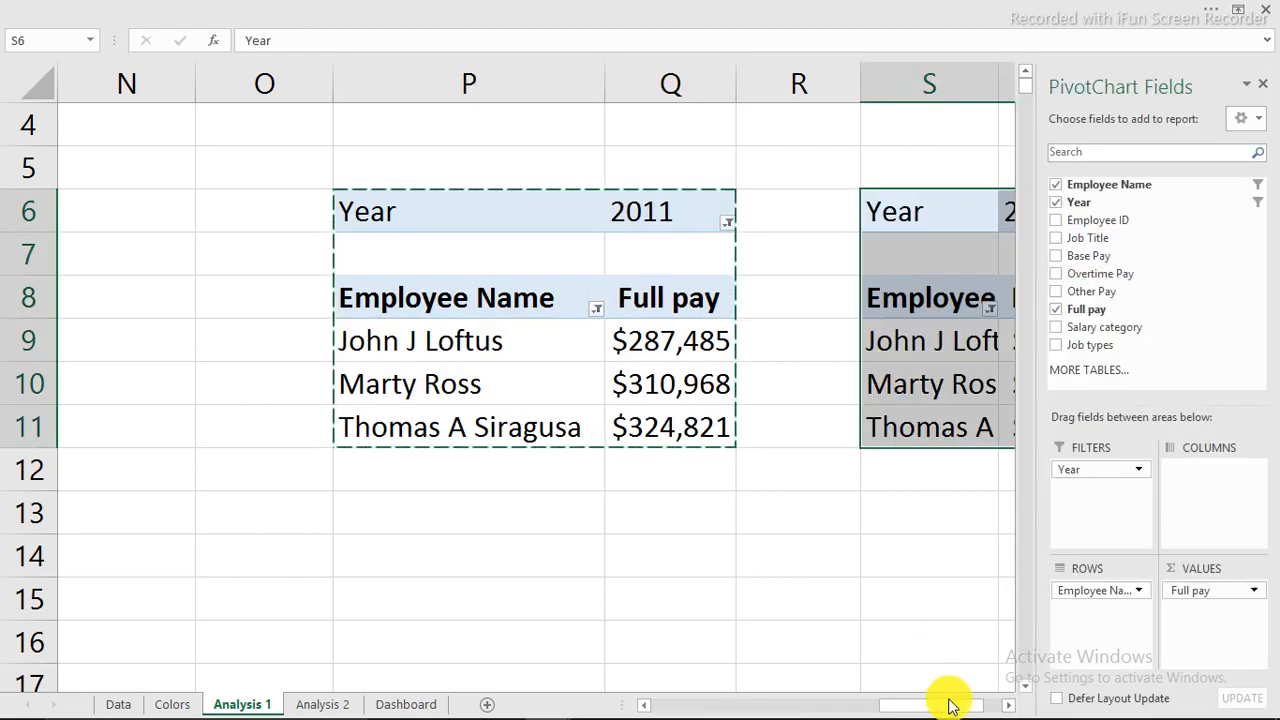
Set the duplicate pivot at S6 to Year 2012.
{"action": "left_click_drag", "start_coordinate": [943, 701], "coordinate": [1005, 697]}
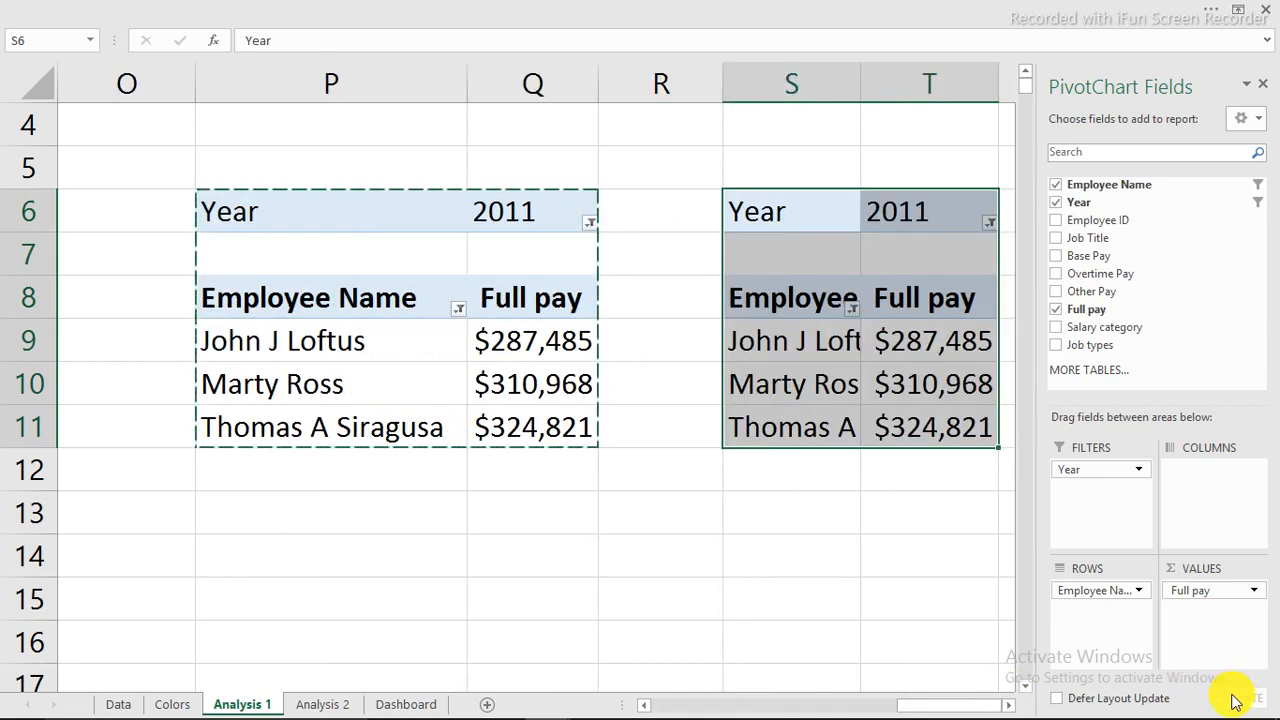
{"action": "left_click", "coordinate": [1010, 706]}
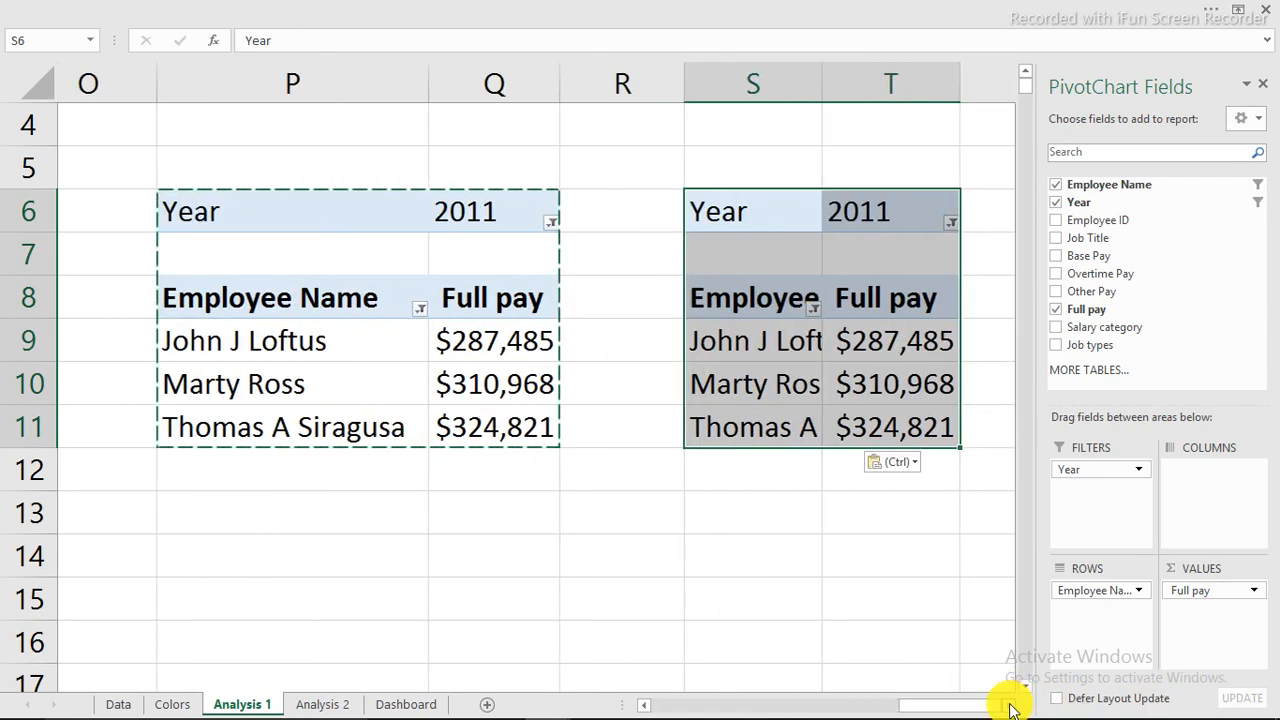
{"action": "left_click", "coordinate": [1010, 706]}
{"action": "left_click", "coordinate": [580, 222]}
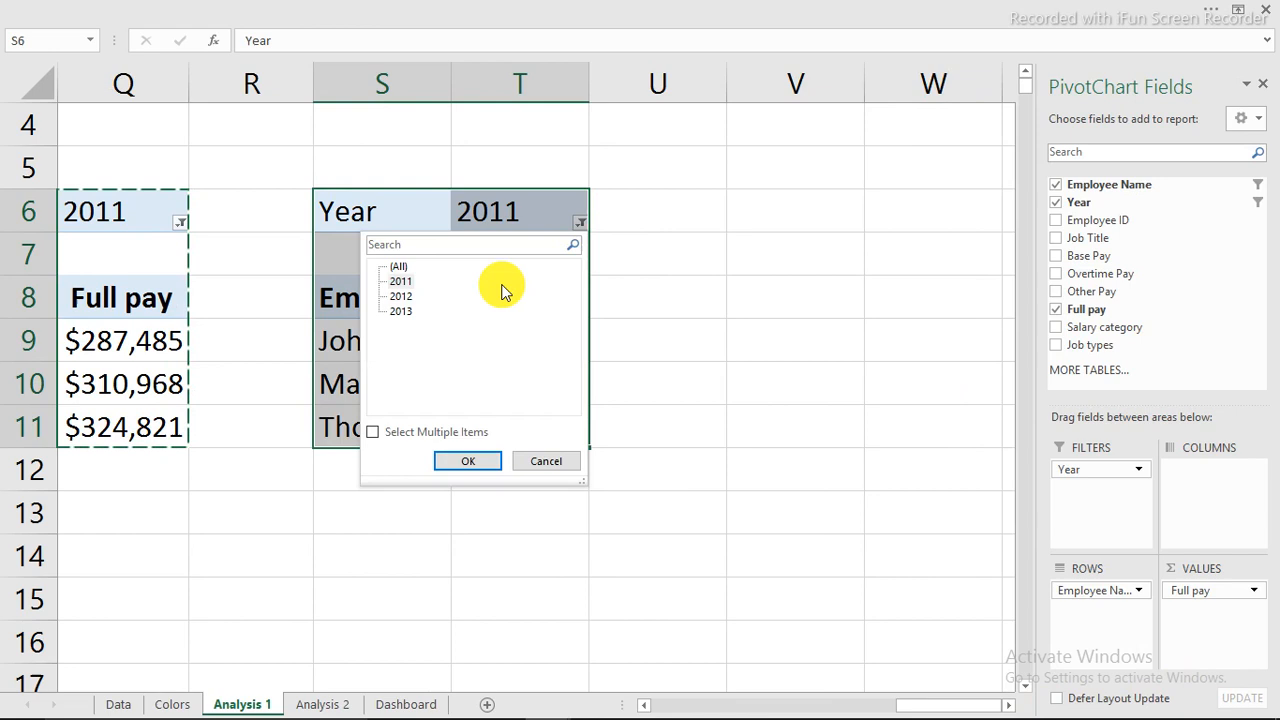
{"action": "left_click", "coordinate": [400, 296]}
{"action": "left_click", "coordinate": [472, 462]}
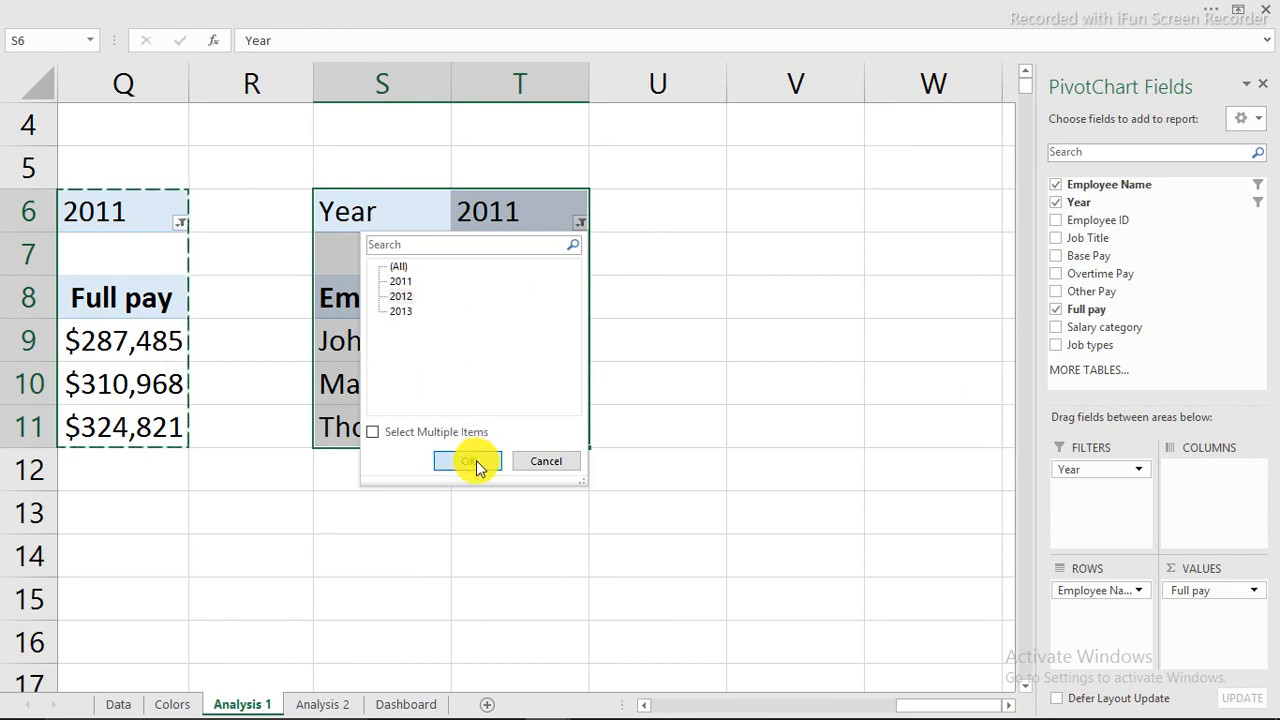
Paste a third pivot copy at V6 and filter it to Year 2013.
{"action": "left_click", "coordinate": [892, 208]}
{"action": "right_click", "coordinate": [892, 208]}
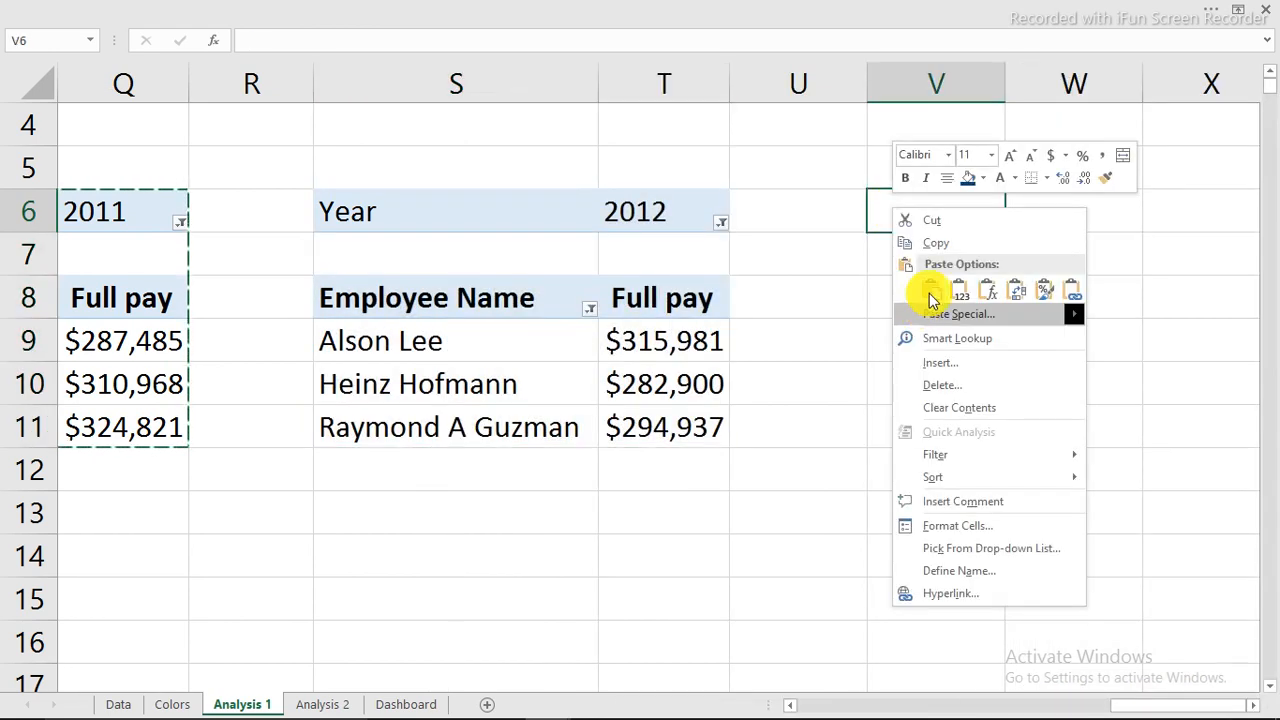
{"action": "left_click", "coordinate": [925, 287]}
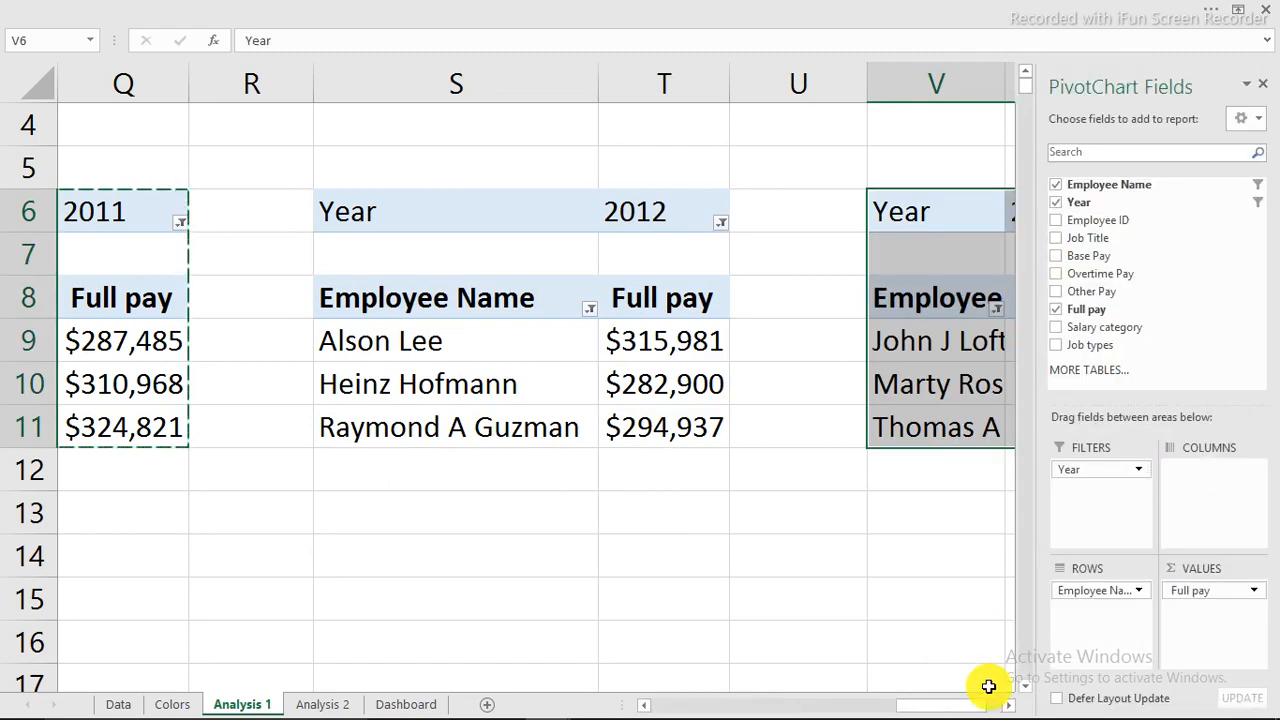
{"action": "left_click_drag", "start_coordinate": [980, 706], "coordinate": [1006, 704]}
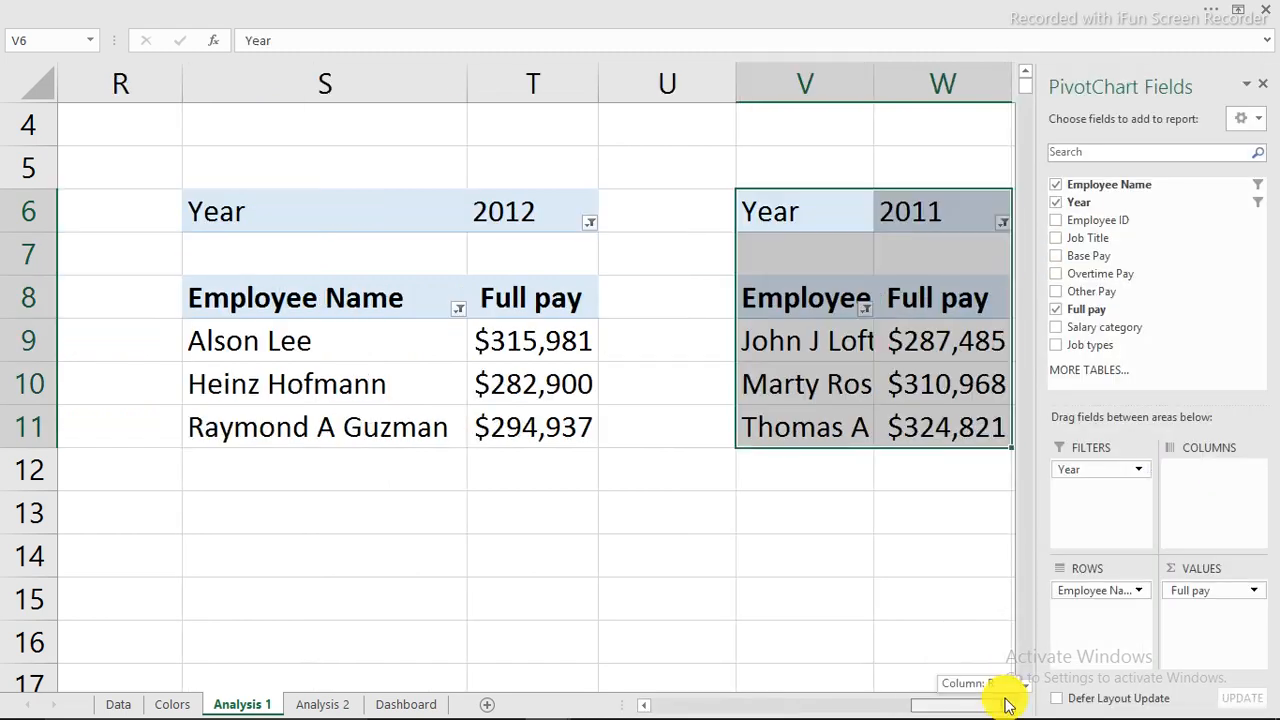
{"action": "left_click", "coordinate": [1001, 222]}
{"action": "left_click", "coordinate": [829, 311]}
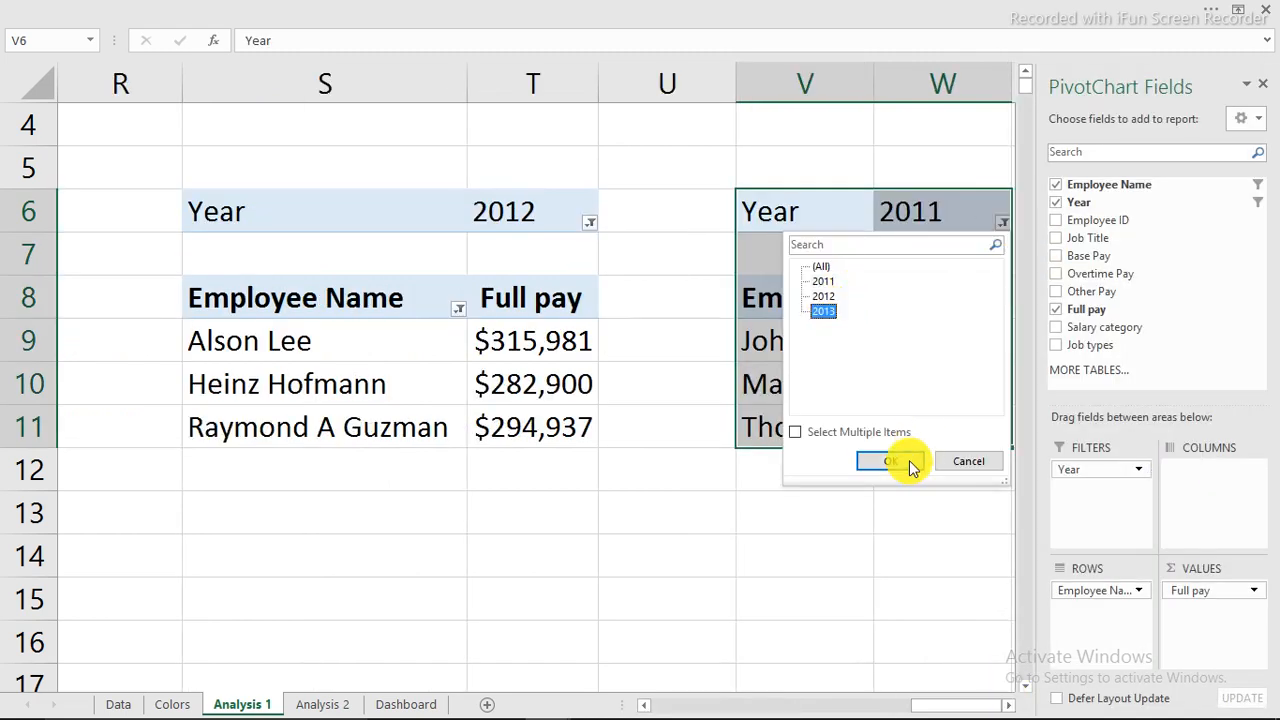
{"action": "left_click", "coordinate": [909, 462]}
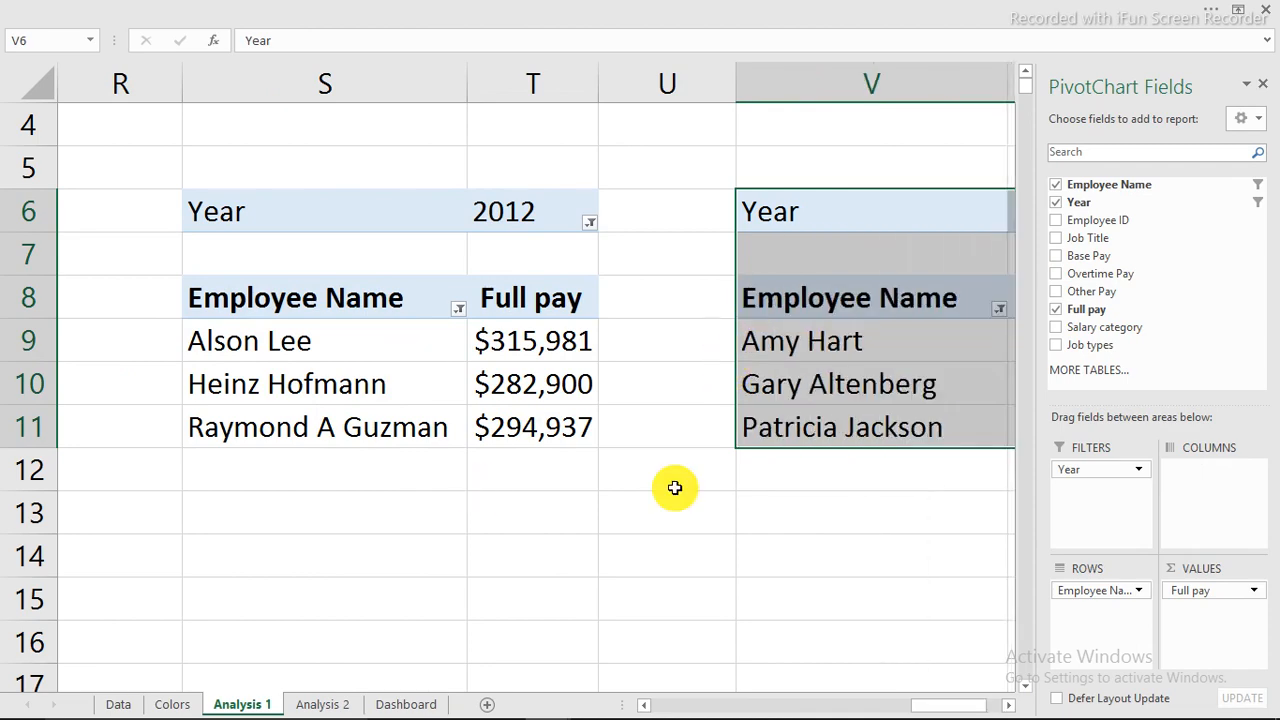
{"action": "left_click_drag", "start_coordinate": [950, 710], "coordinate": [909, 711]}
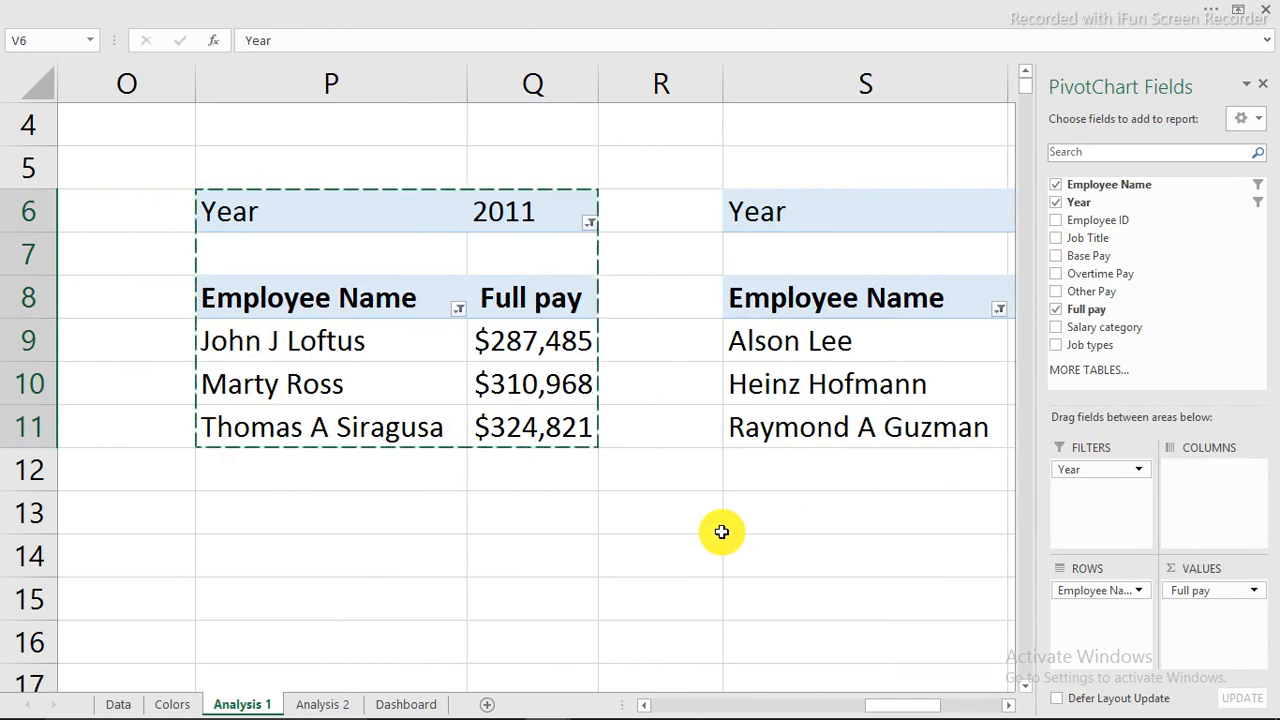
{"action": "scroll", "coordinate": [720, 531], "scroll_direction": "down", "scroll_amount": 1}
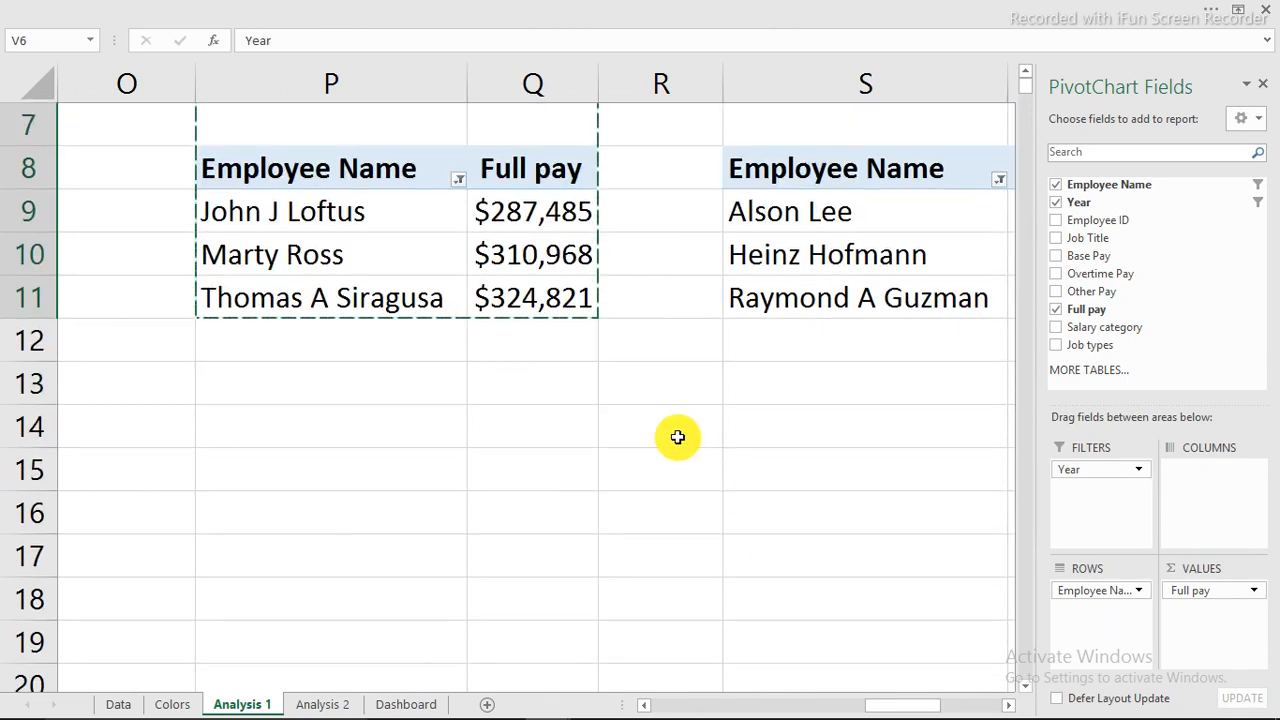
{"action": "left_click", "coordinate": [677, 437]}
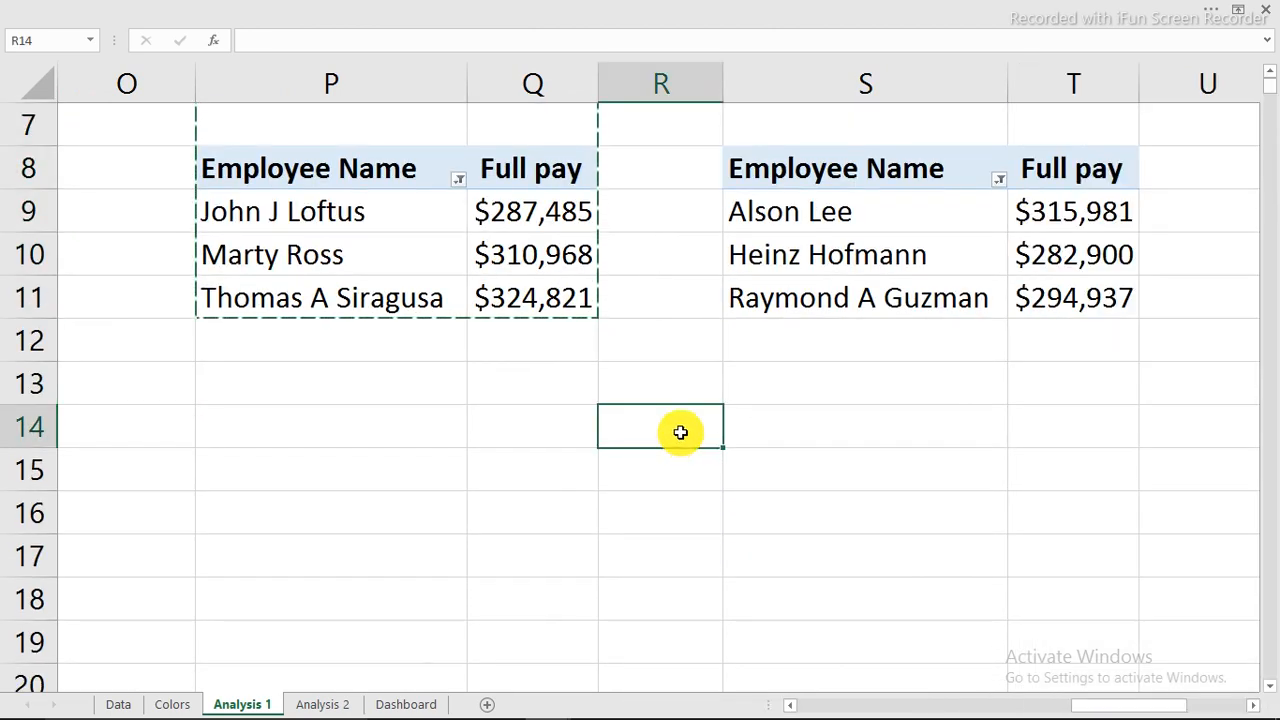
Enter 2011, 2012 and 2013, three times each, in R14:R22.
{"action": "scroll", "coordinate": [680, 432], "scroll_direction": "up", "scroll_amount": 1}
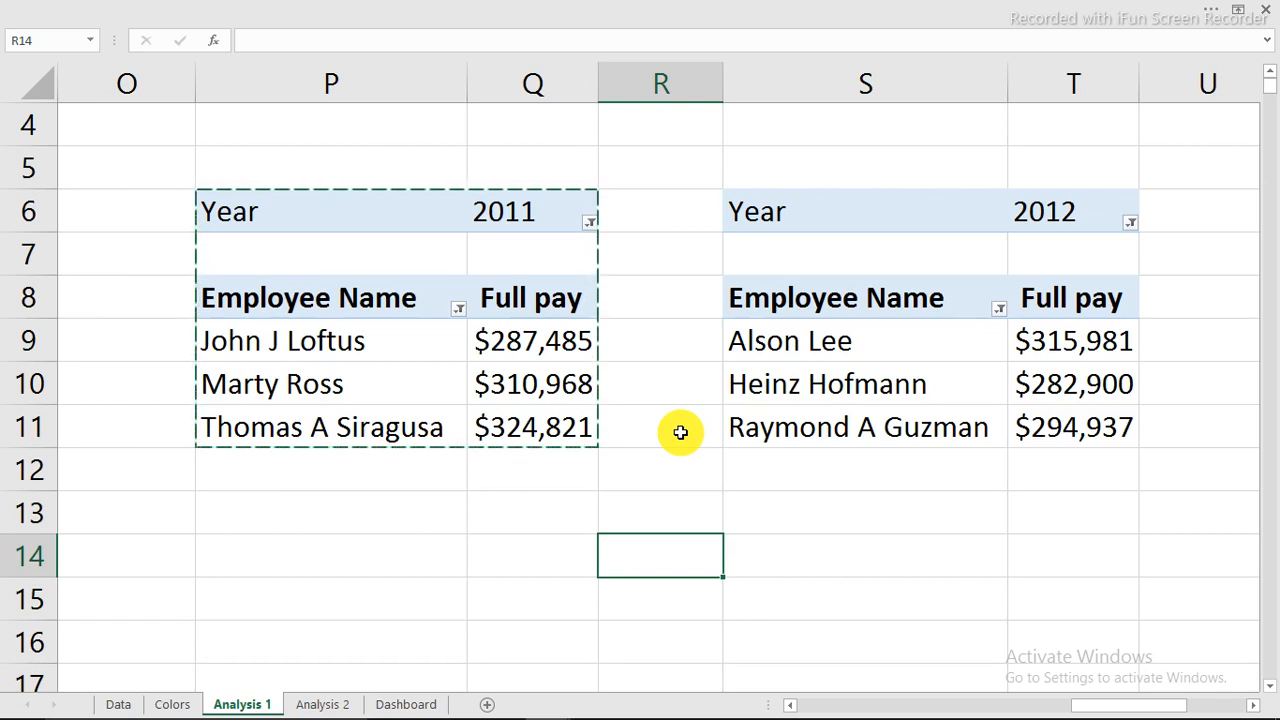
{"action": "type", "text": "2011"}
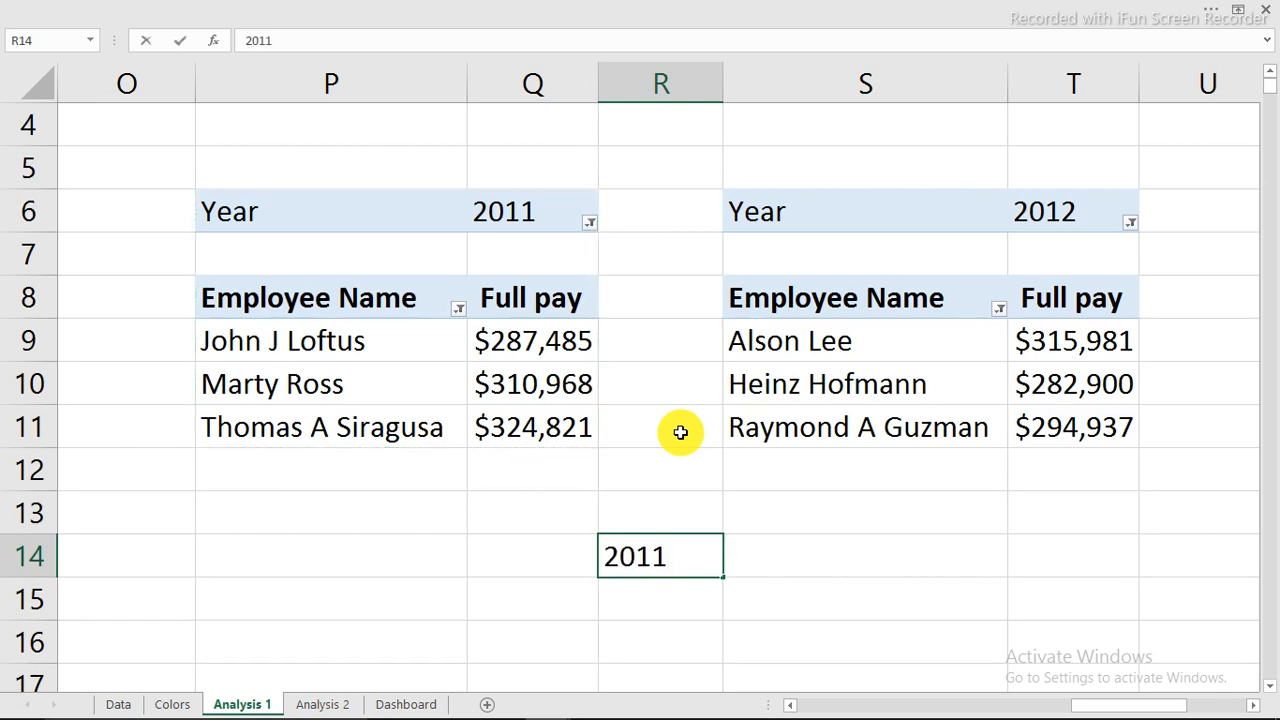
{"action": "key", "text": "Return"}
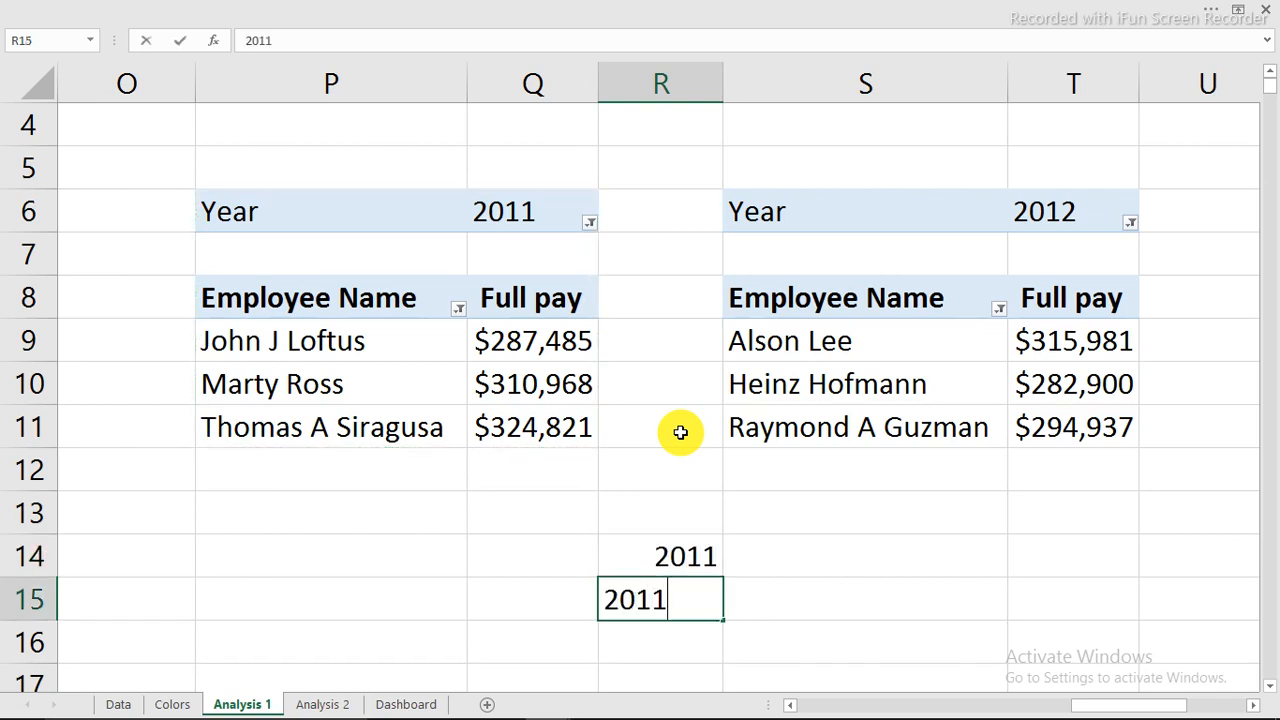
{"action": "type", "text": "2011"}
{"action": "key", "text": "Return"}
{"action": "type", "text": "2011"}
{"action": "key", "text": "Return"}
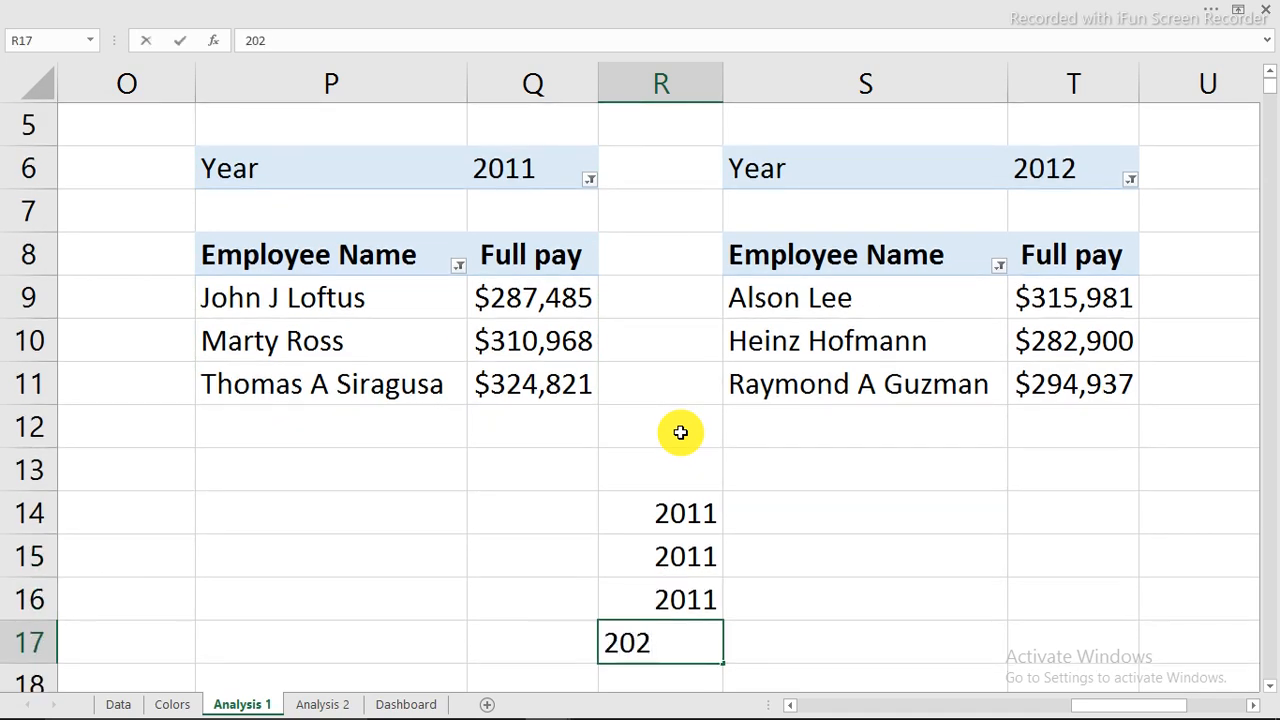
{"action": "key", "text": "Return"}
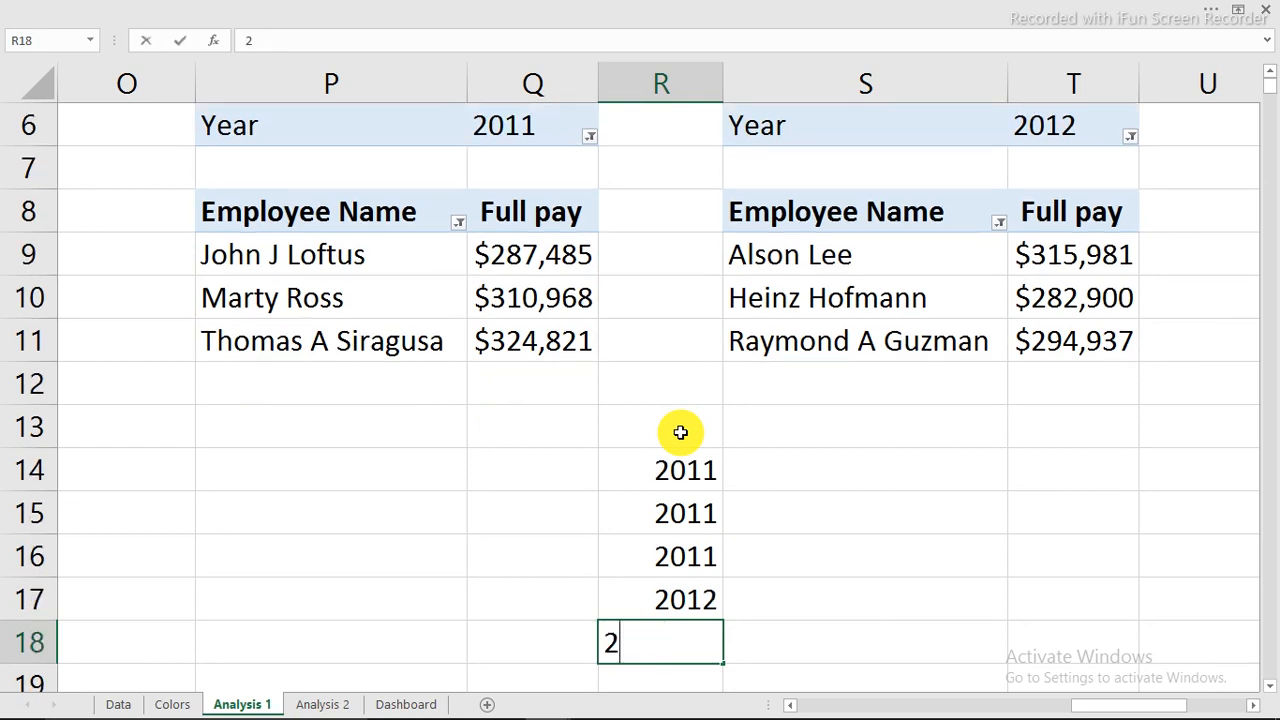
{"action": "key", "text": "Return"}
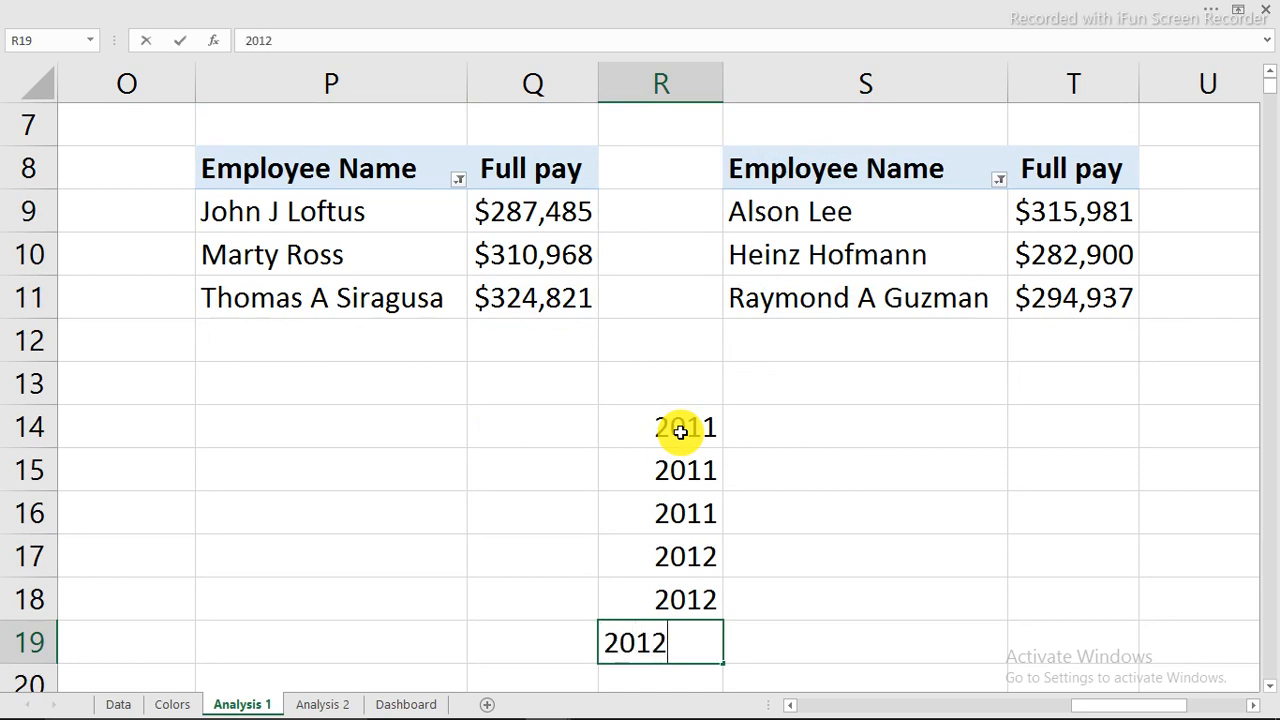
{"action": "key", "text": "Return"}
{"action": "type", "text": "2"}
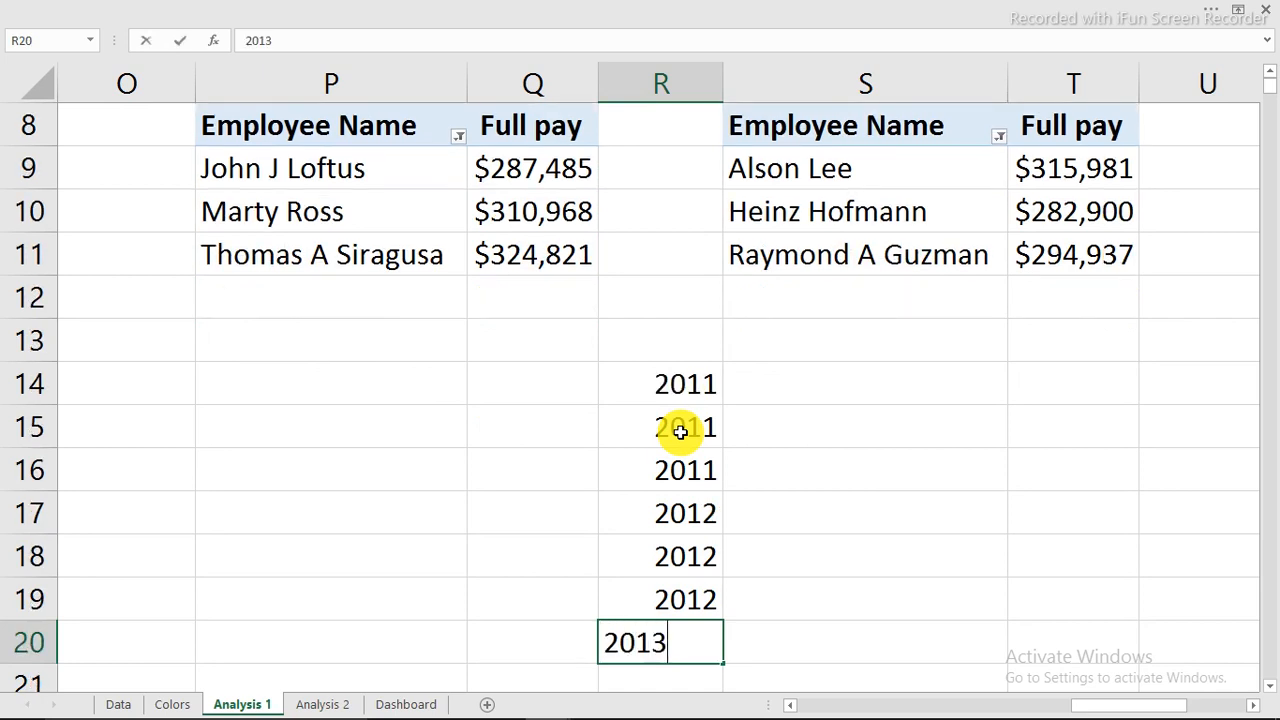
{"action": "type", "text": "013"}
{"action": "key", "text": "Return"}
{"action": "type", "text": "2"}
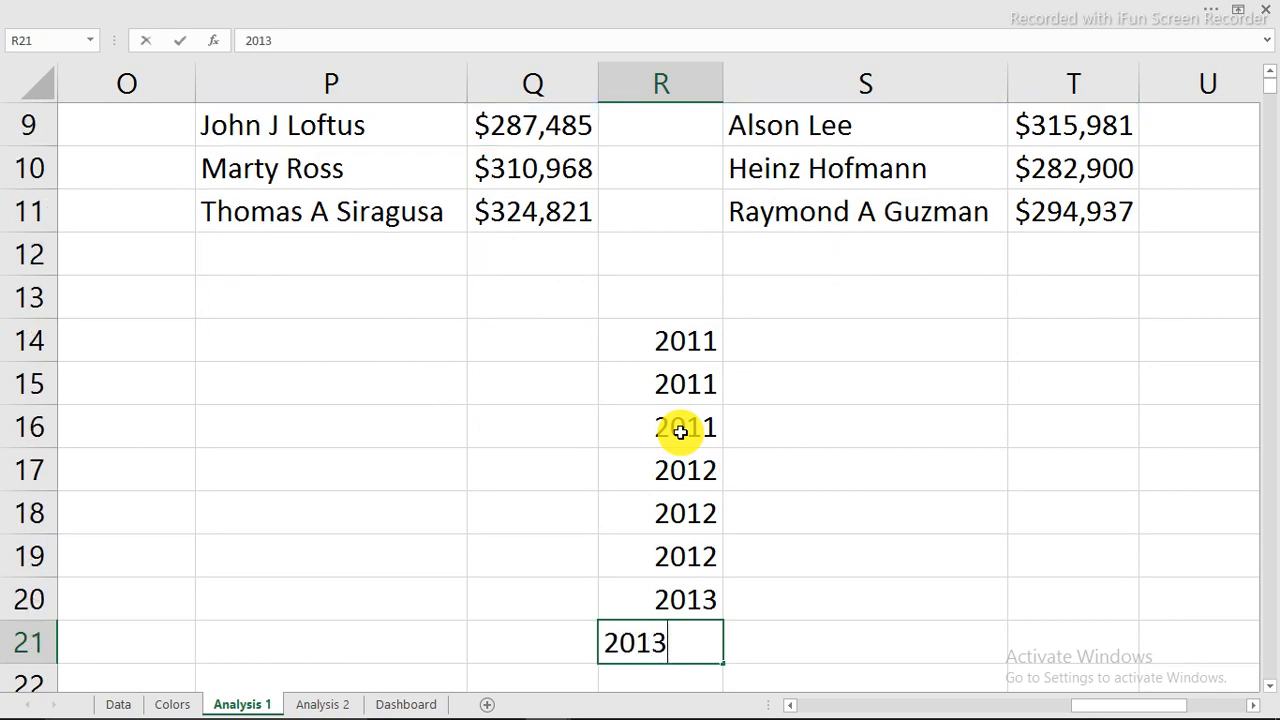
{"action": "type", "text": "013"}
{"action": "key", "text": "Return"}
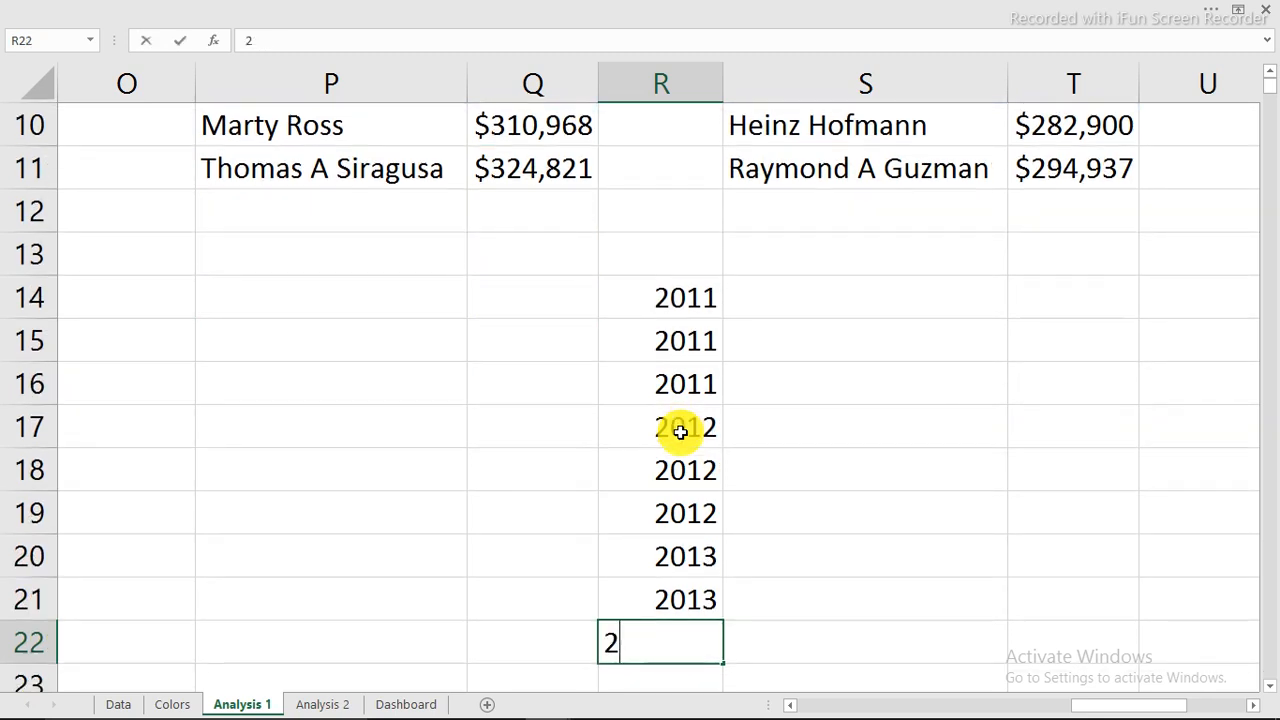
{"action": "type", "text": "2013"}
{"action": "key", "text": "Return"}
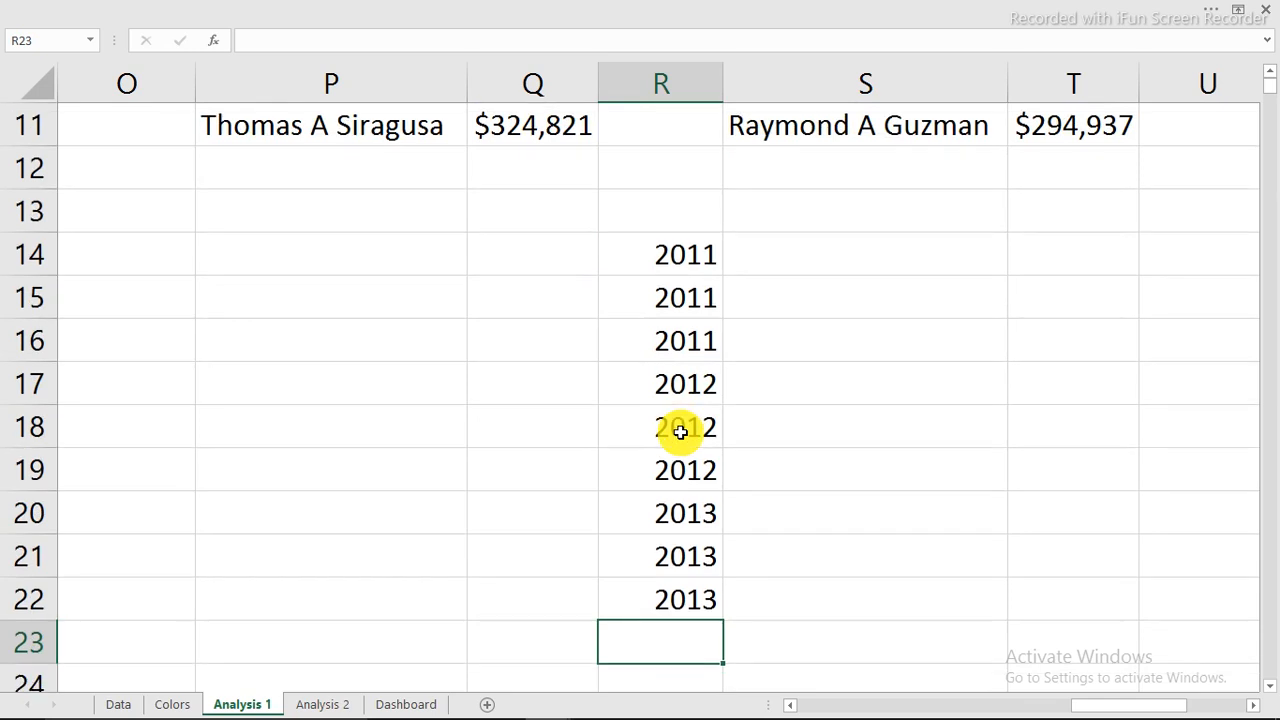
{"action": "scroll", "coordinate": [677, 440], "scroll_direction": "up", "scroll_amount": 2}
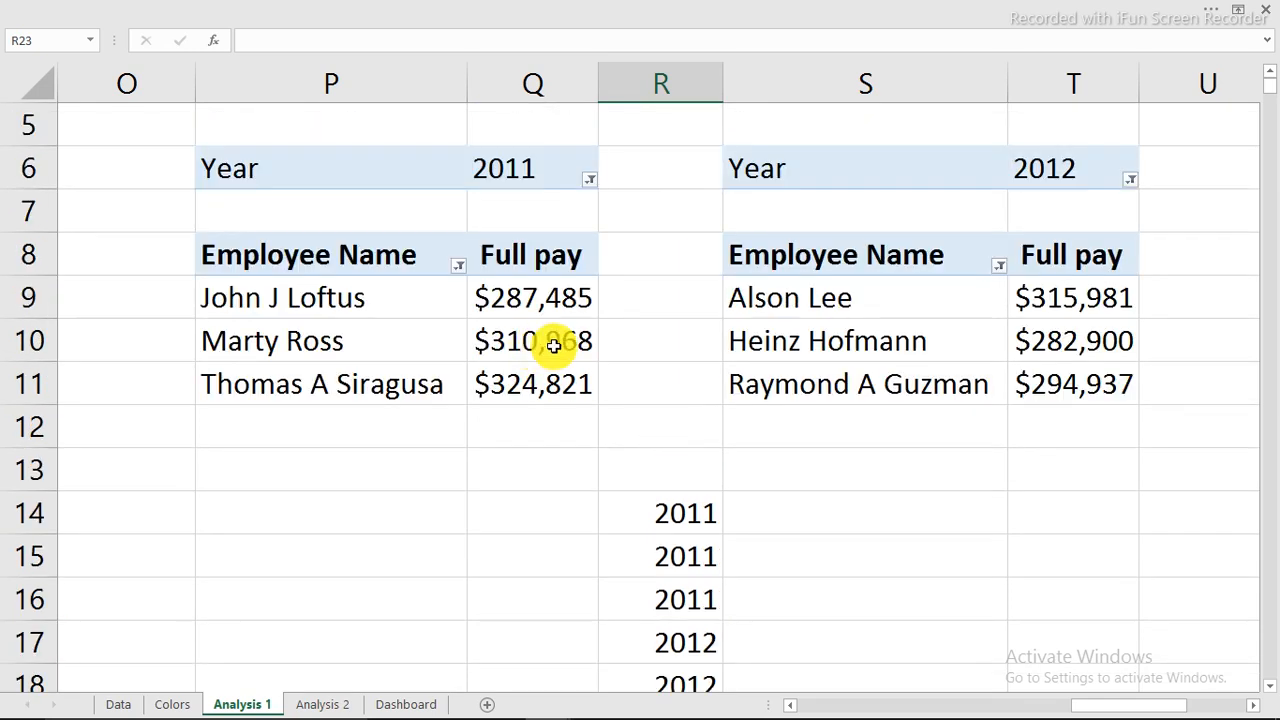
Link headers Year, Employee Name and Full pay into R13:T13 with =P6, =P8, =Q8.
{"action": "left_click", "coordinate": [775, 516]}
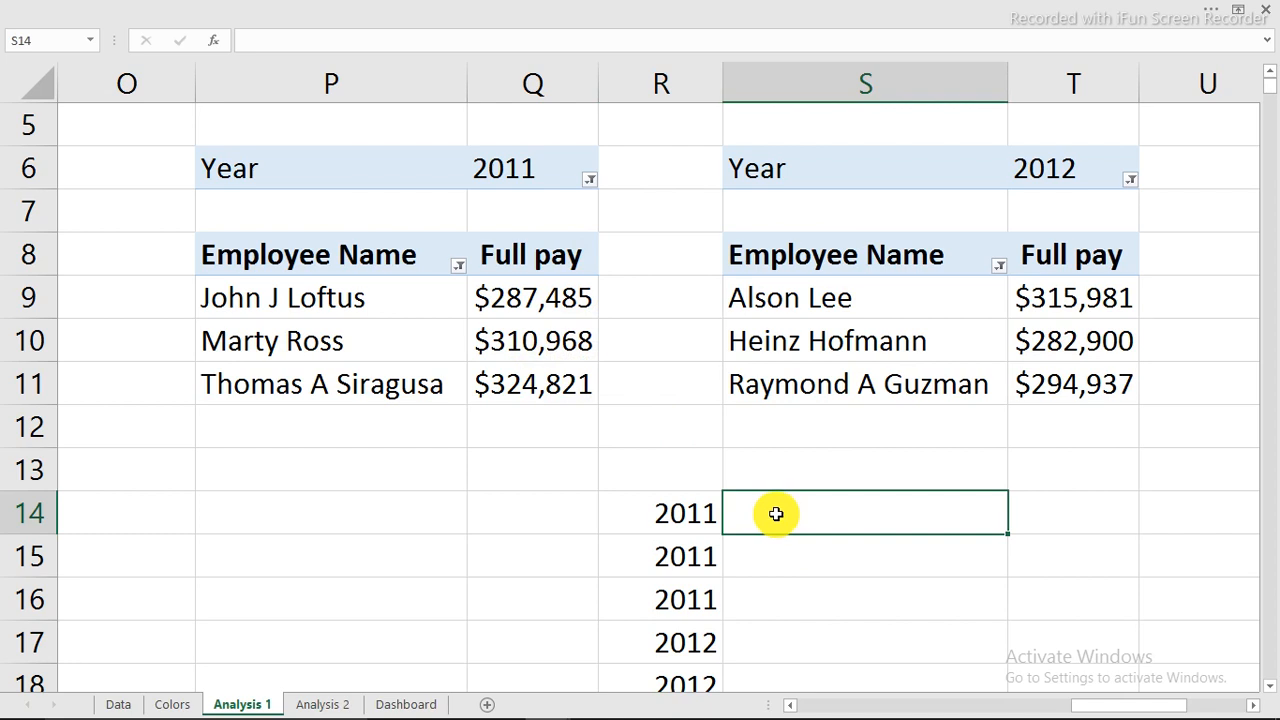
{"action": "left_click", "coordinate": [698, 466]}
{"action": "type", "text": "="}
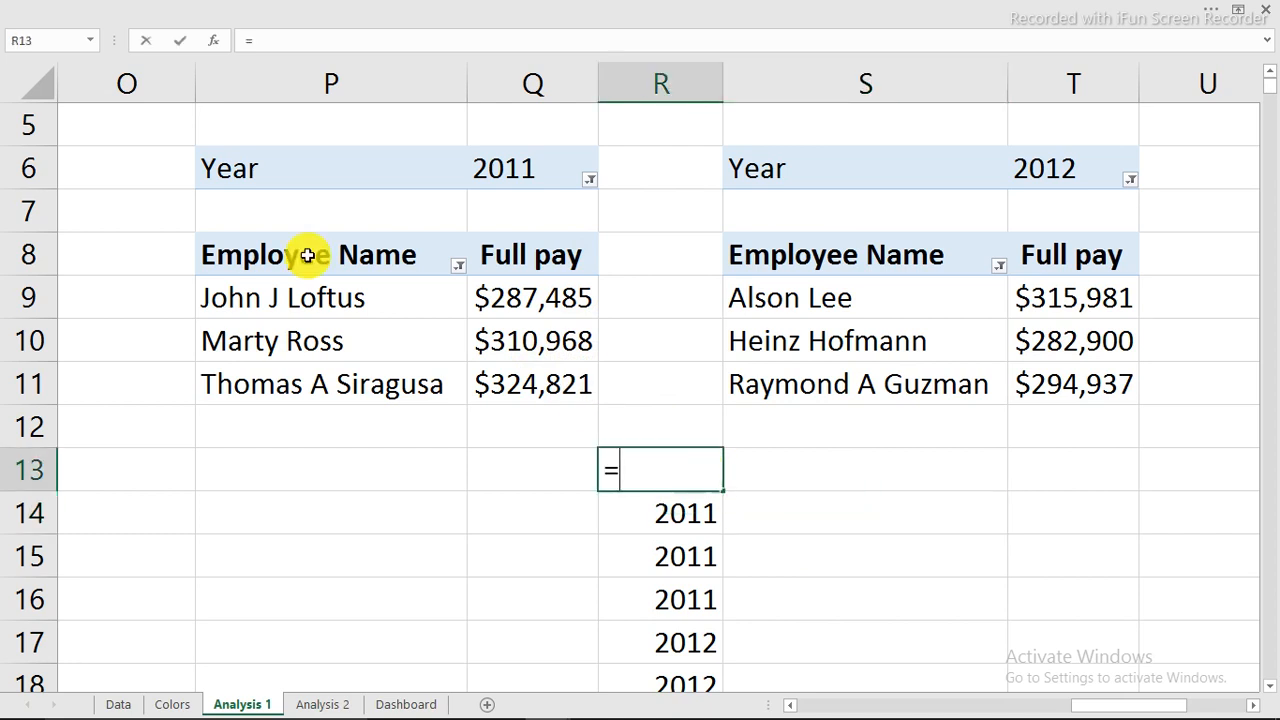
{"action": "left_click", "coordinate": [243, 170]}
{"action": "key", "text": "Return"}
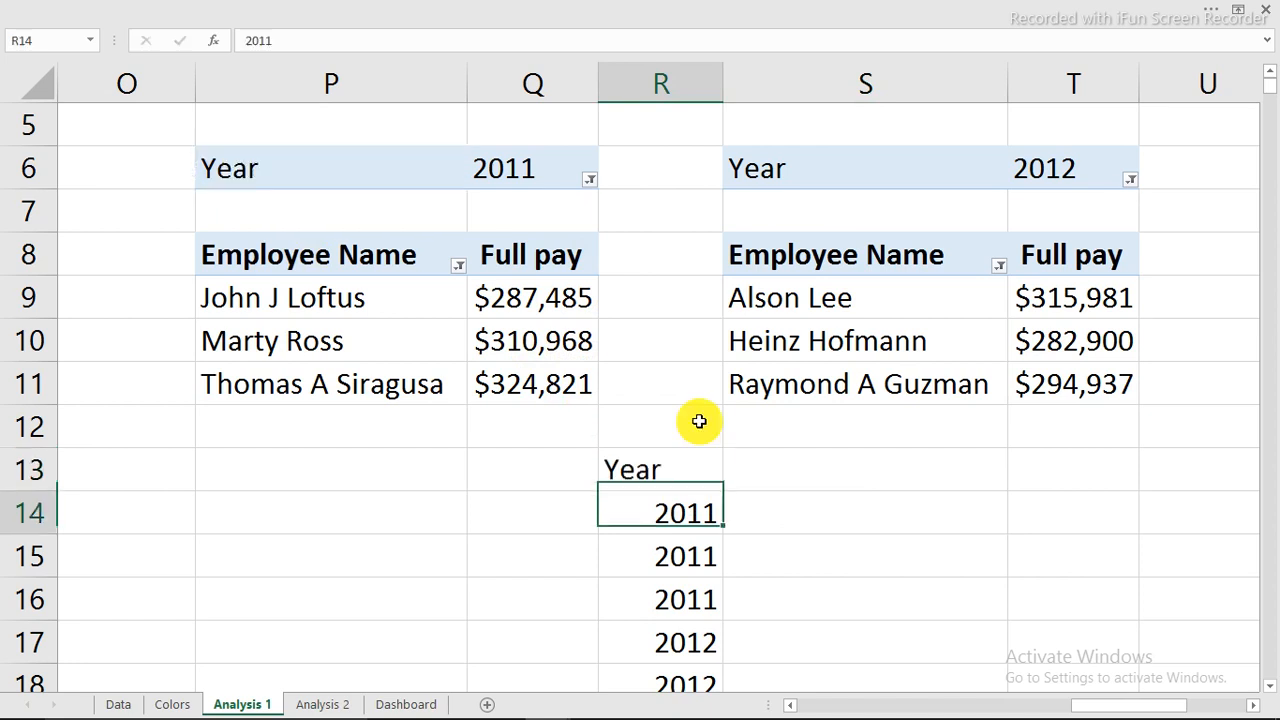
{"action": "left_click", "coordinate": [819, 477]}
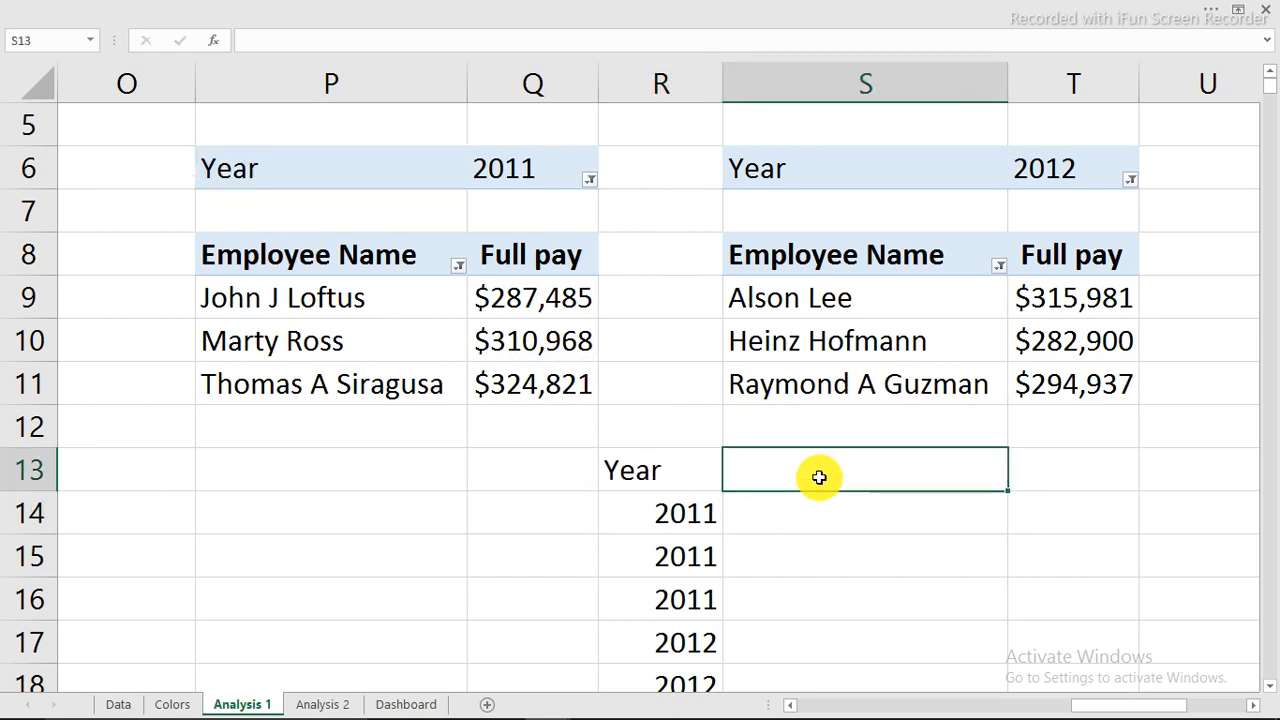
{"action": "type", "text": "="}
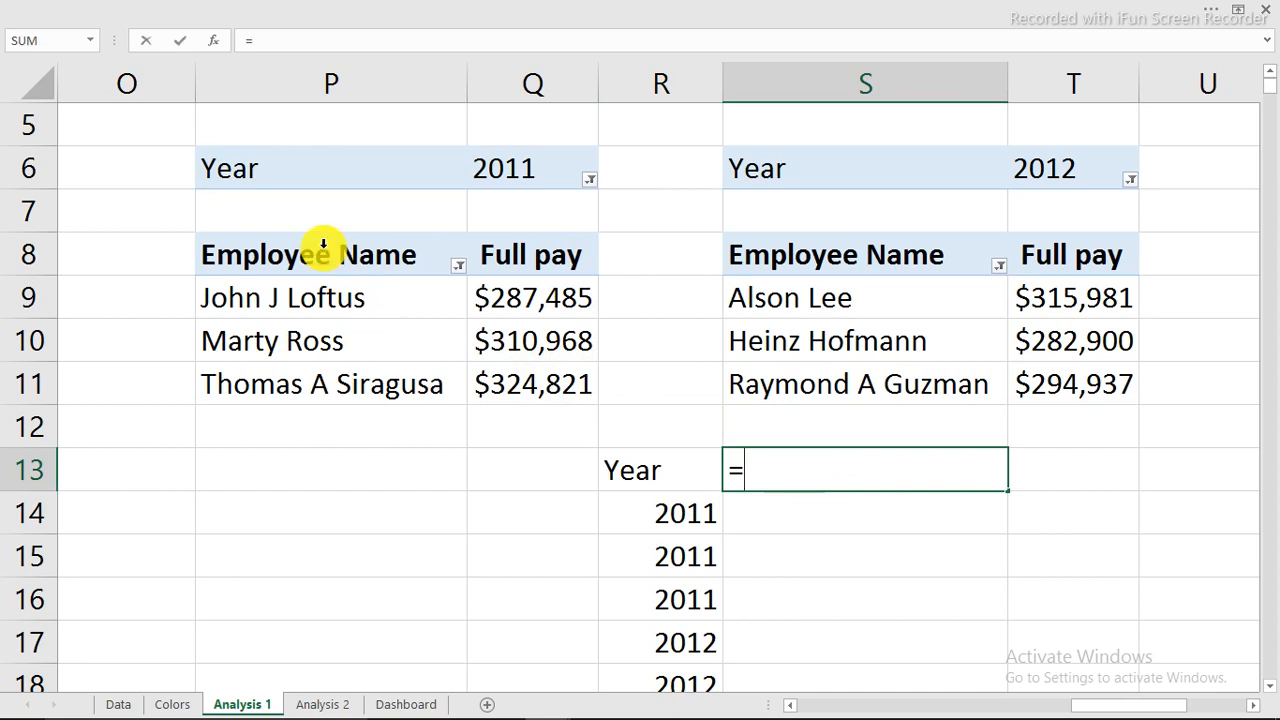
{"action": "left_click", "coordinate": [328, 251]}
{"action": "key", "text": "Return"}
{"action": "left_click", "coordinate": [1040, 476]}
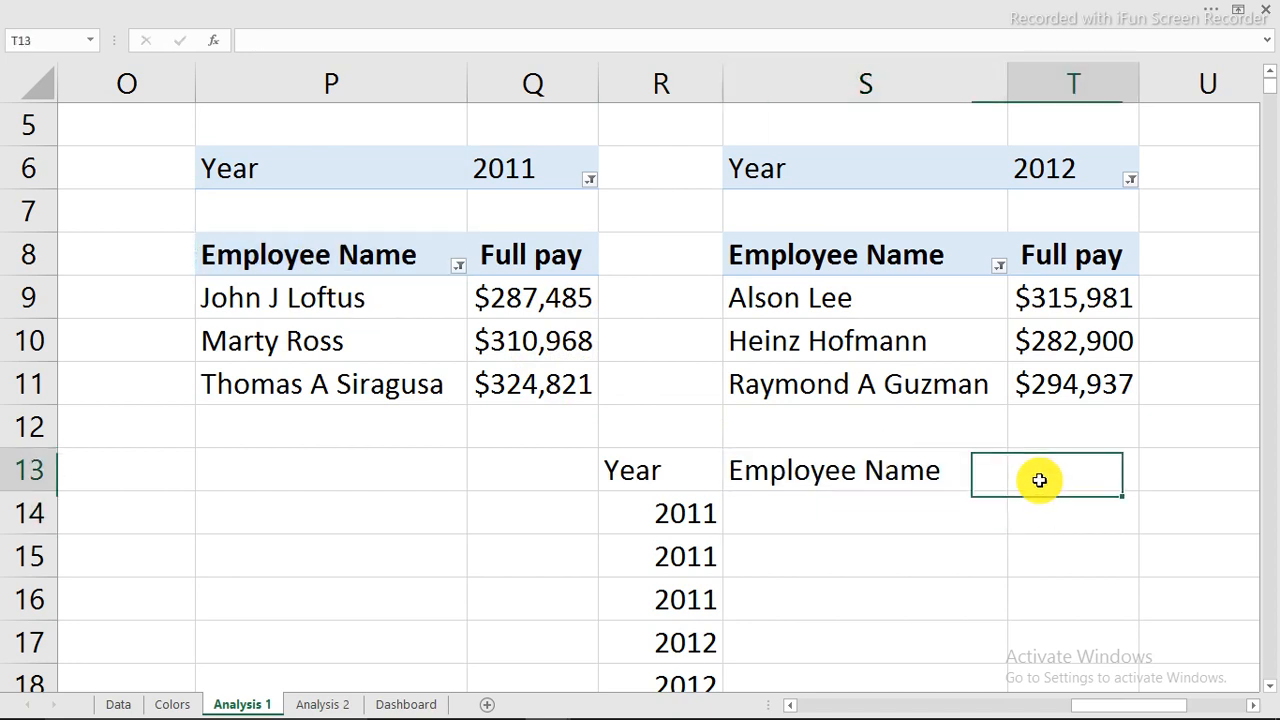
{"action": "type", "text": "="}
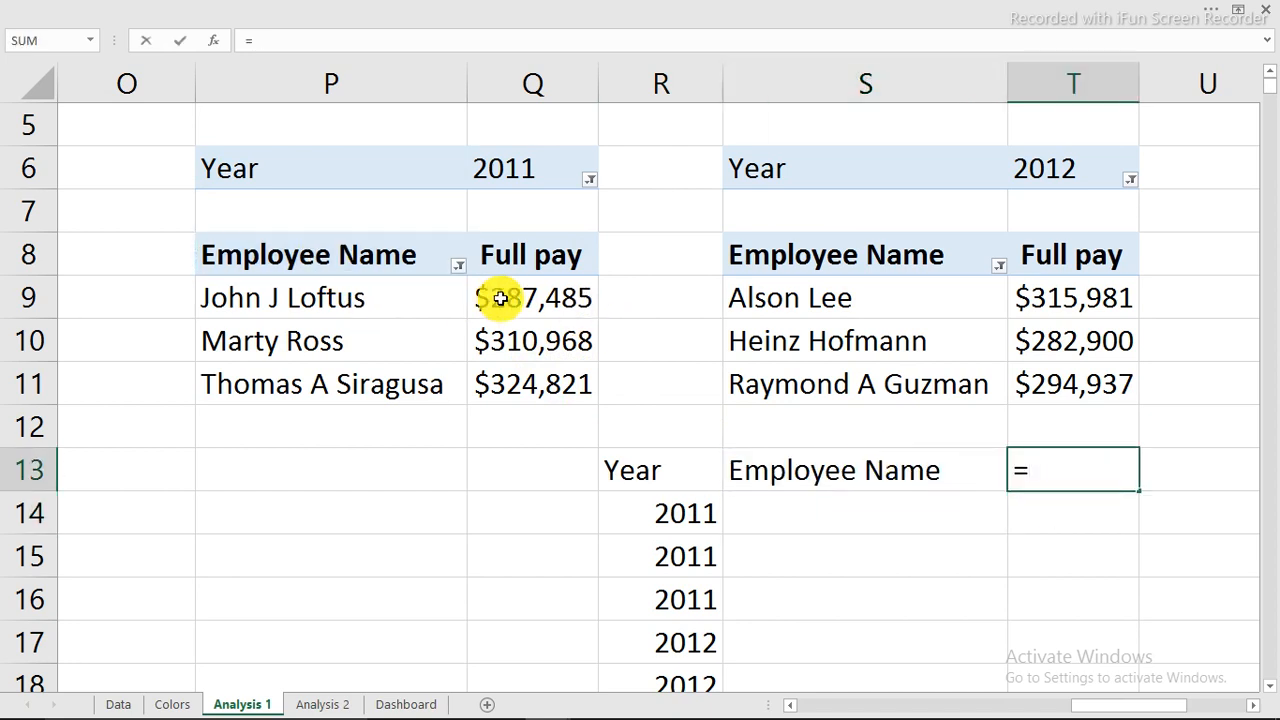
{"action": "left_click", "coordinate": [512, 258]}
{"action": "key", "text": "Return"}
Link the three 2011 top earners' names into S14:S16.
{"action": "left_click", "coordinate": [752, 505]}
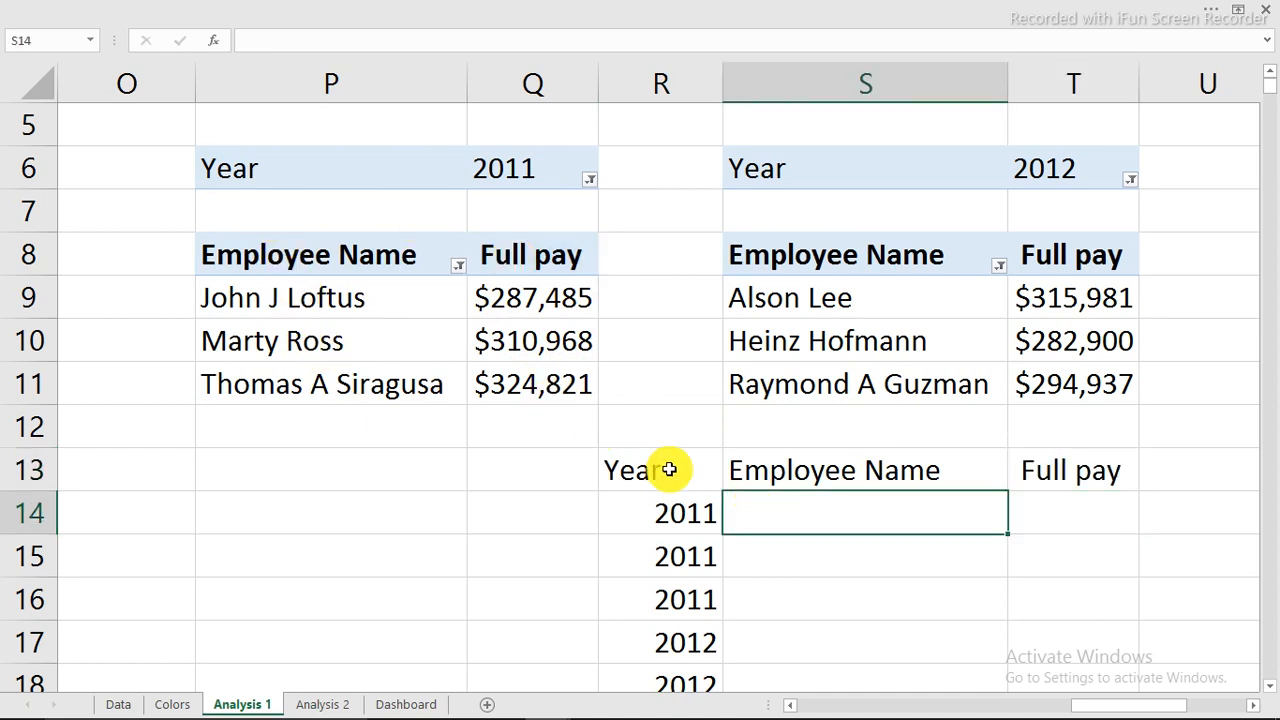
{"action": "type", "text": "="}
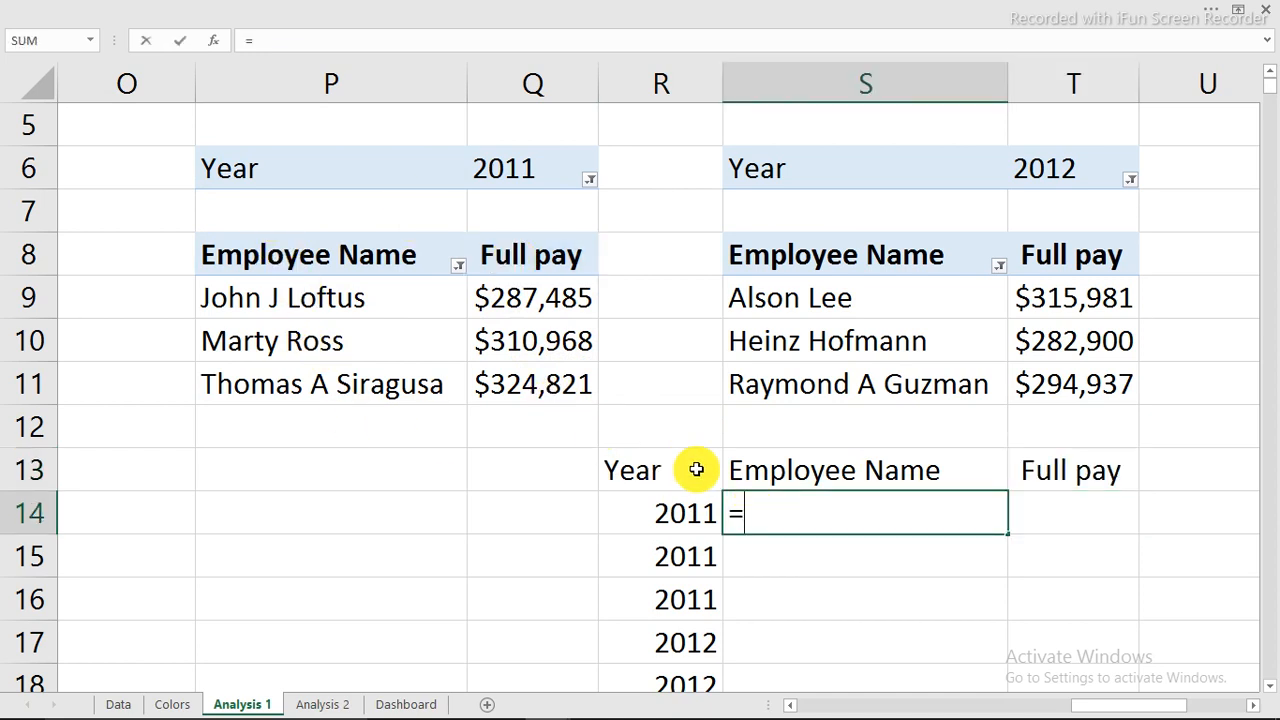
{"action": "left_click", "coordinate": [343, 299]}
{"action": "key", "text": "ctrl+Return"}
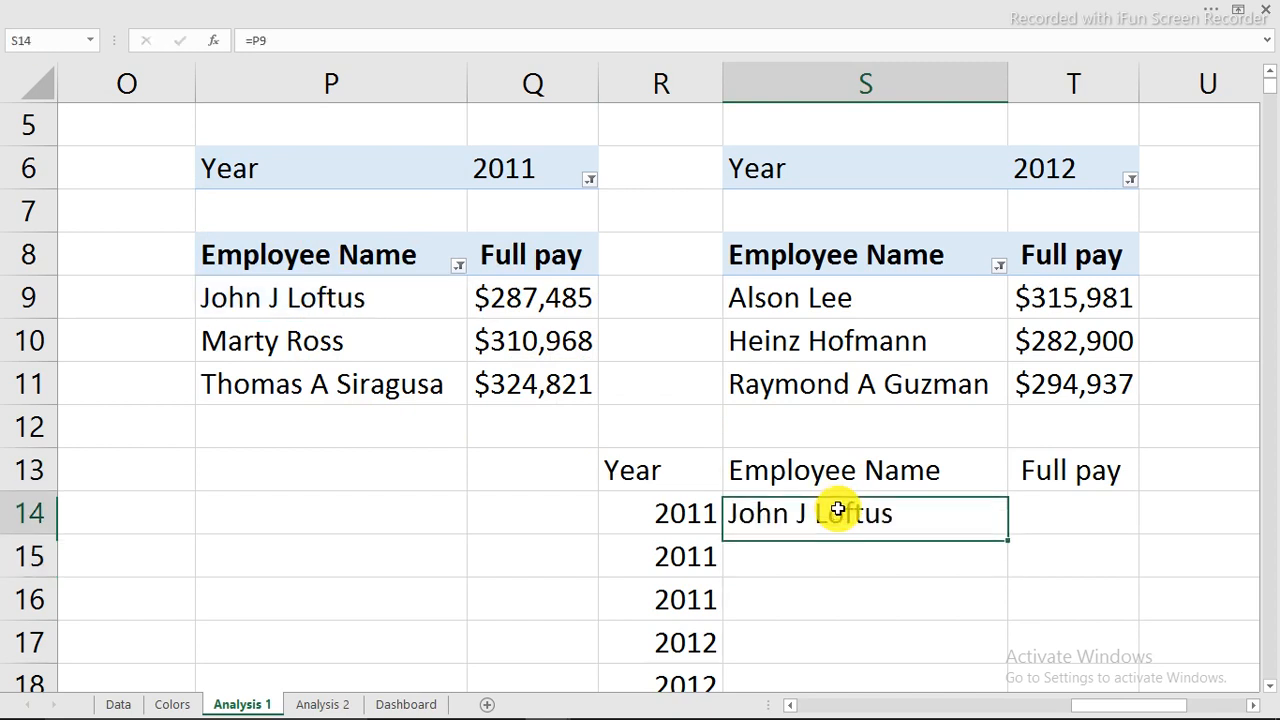
{"action": "left_click_drag", "start_coordinate": [1006, 549], "coordinate": [993, 603]}
Link the three 2012 top earners' names into S17:S19.
{"action": "scroll", "coordinate": [991, 600], "scroll_direction": "down", "scroll_amount": 1}
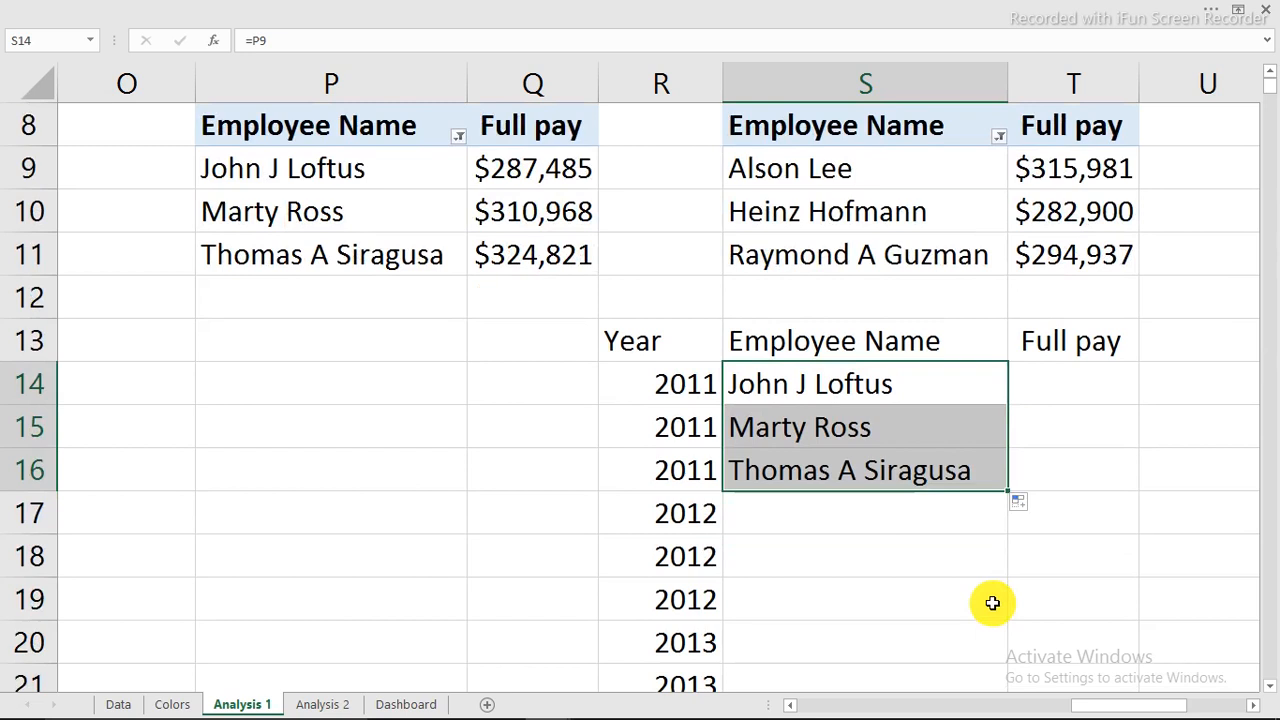
{"action": "left_click", "coordinate": [868, 510]}
{"action": "type", "text": "="}
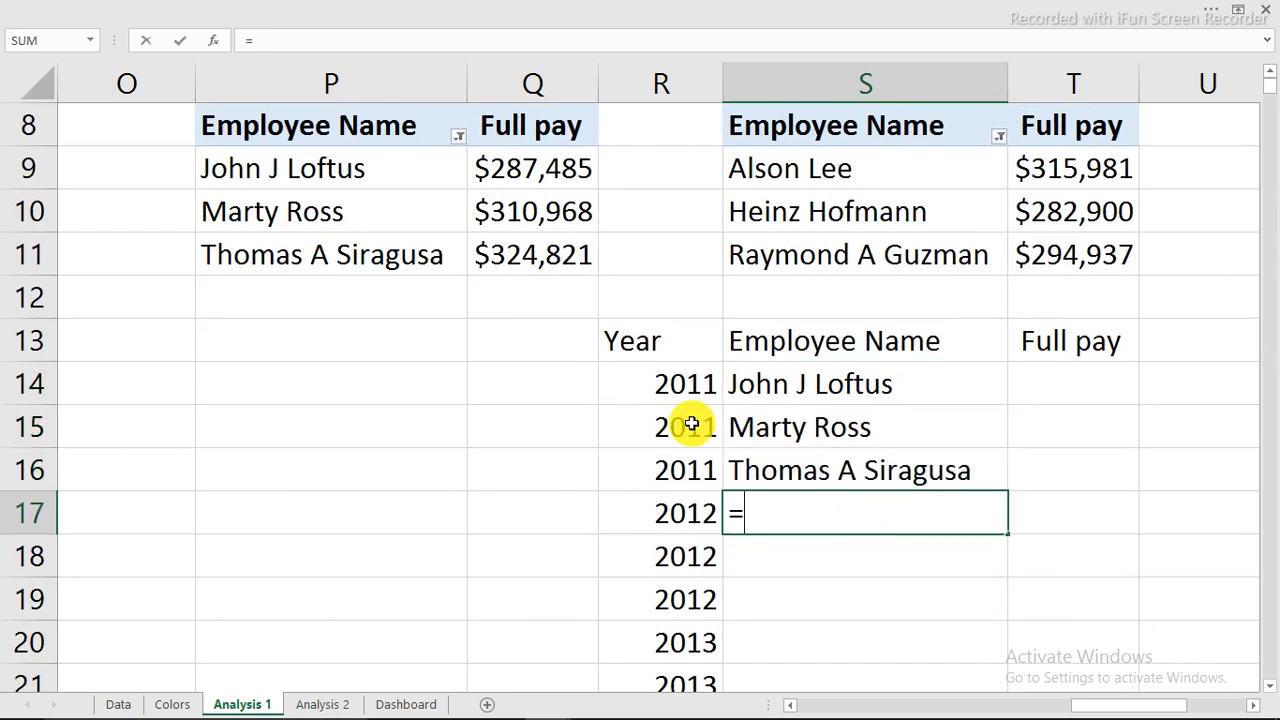
{"action": "left_click", "coordinate": [801, 168]}
{"action": "key", "text": "Return"}
{"action": "left_click", "coordinate": [966, 508]}
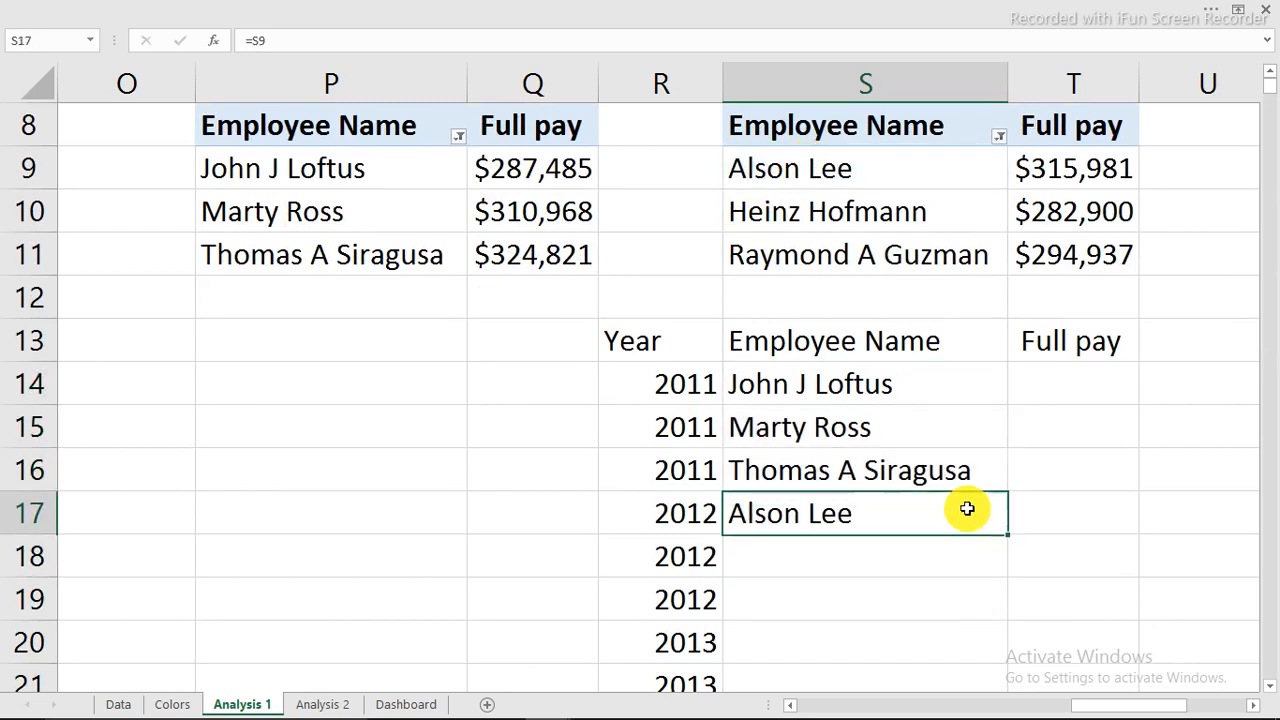
{"action": "left_click_drag", "start_coordinate": [1006, 533], "coordinate": [994, 600]}
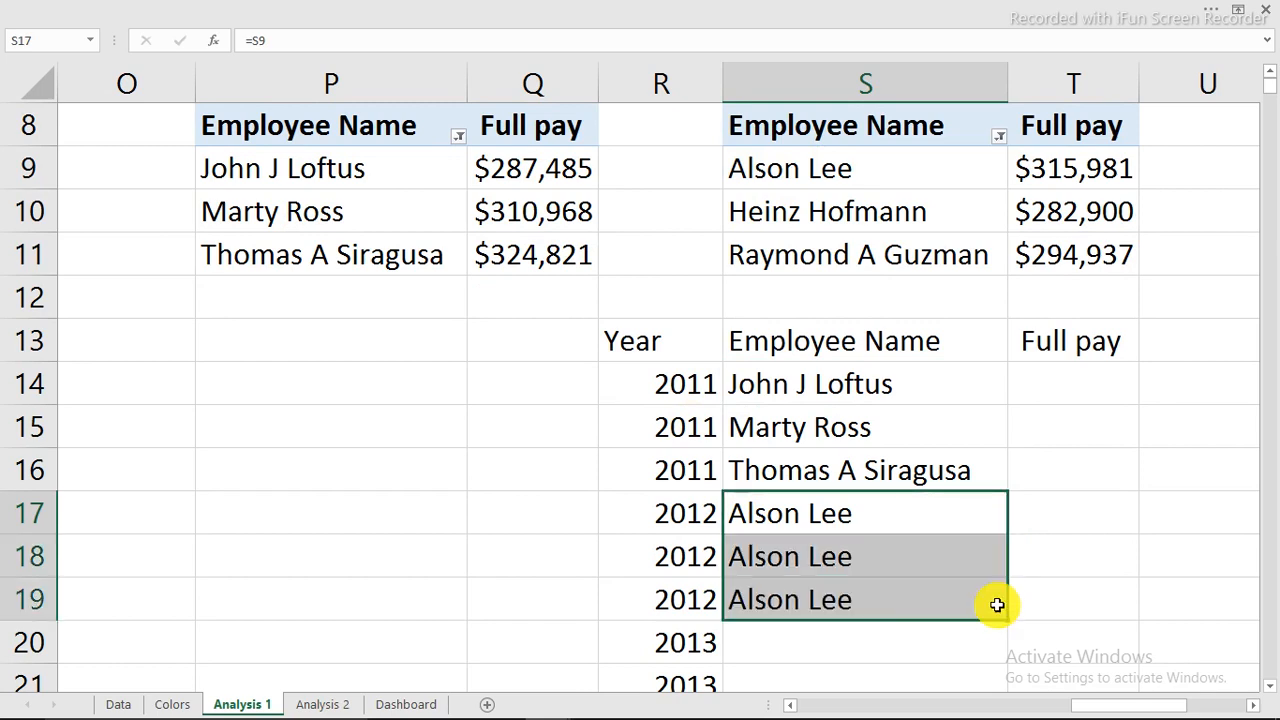
Link the three 2013 top earners' names into S20:S22.
{"action": "scroll", "coordinate": [994, 597], "scroll_direction": "down", "scroll_amount": 1}
{"action": "left_click", "coordinate": [853, 511]}
{"action": "type", "text": "="}
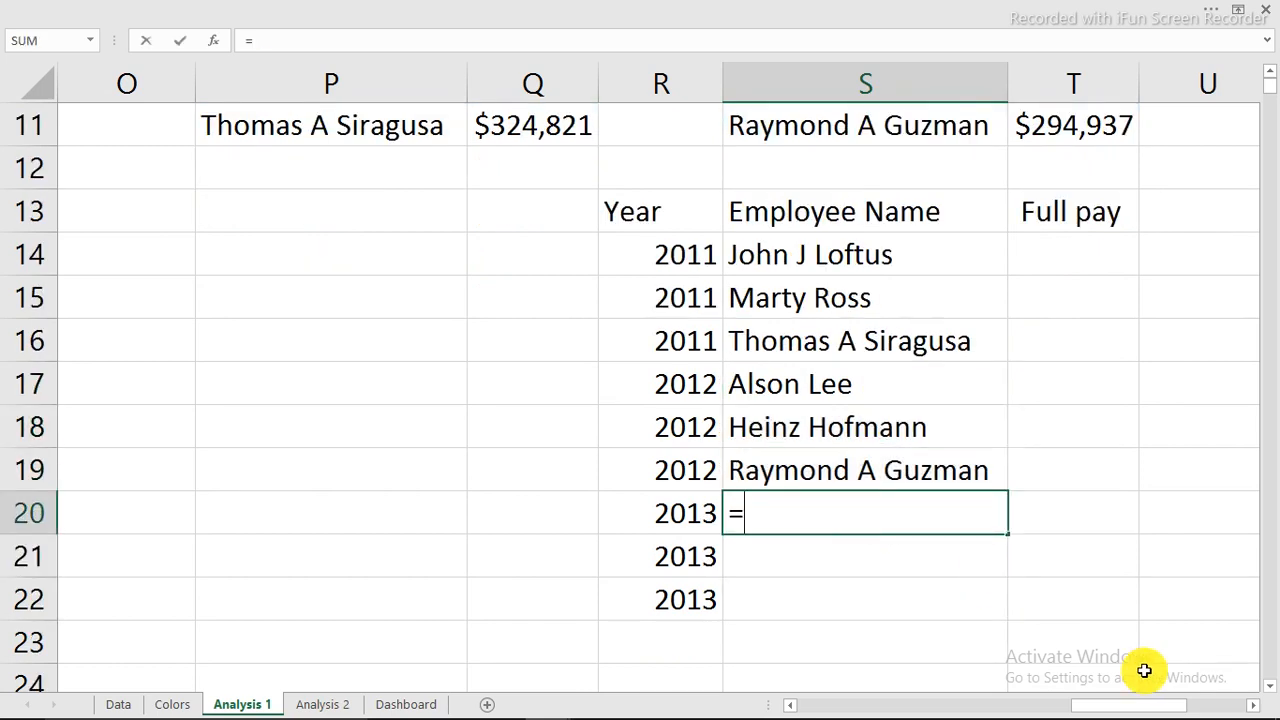
{"action": "scroll", "coordinate": [1229, 614], "scroll_direction": "up", "scroll_amount": 2}
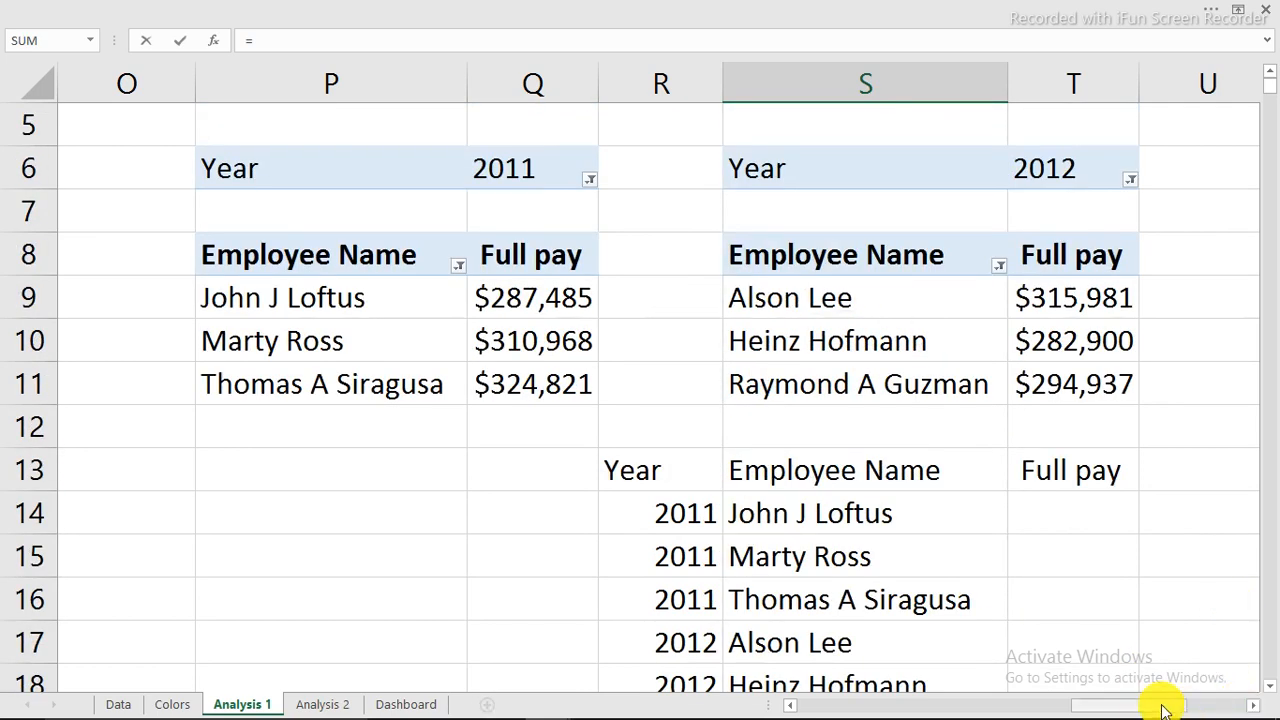
{"action": "left_click_drag", "start_coordinate": [1163, 710], "coordinate": [1186, 706]}
{"action": "left_click", "coordinate": [1196, 298]}
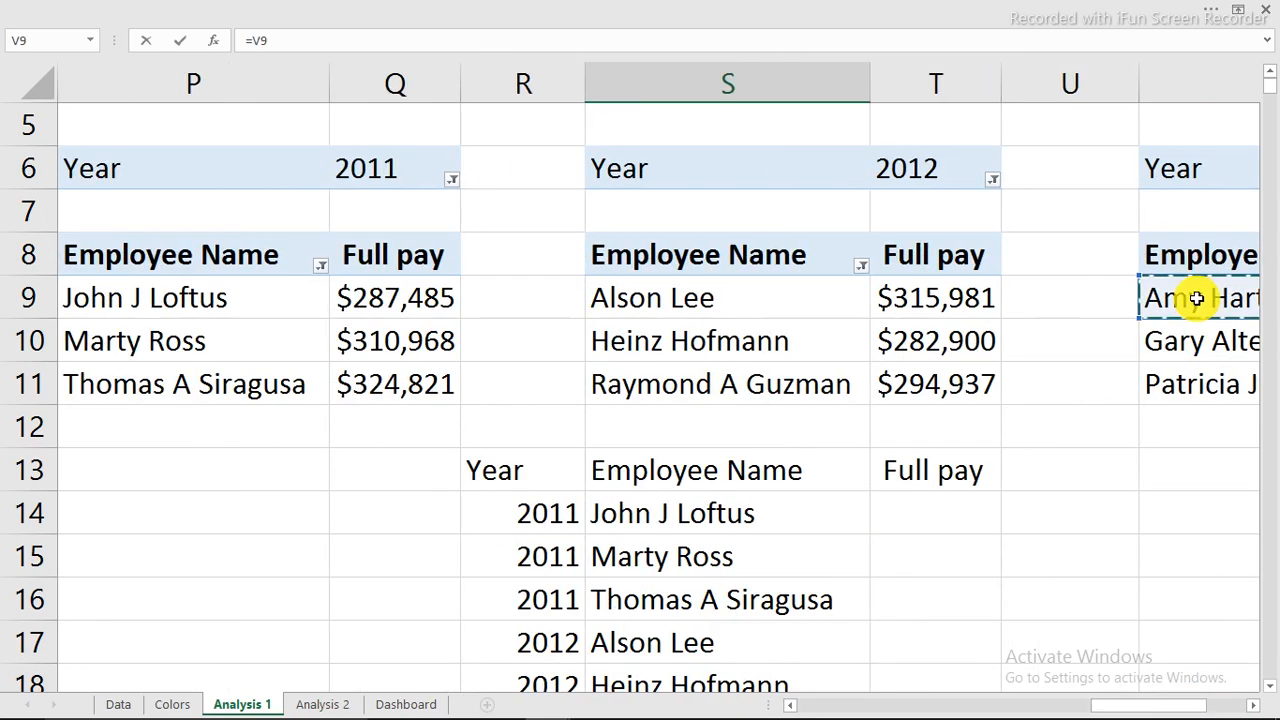
{"action": "key", "text": "Return"}
{"action": "scroll", "coordinate": [723, 514], "scroll_direction": "down", "scroll_amount": 1}
{"action": "left_click", "coordinate": [780, 480]}
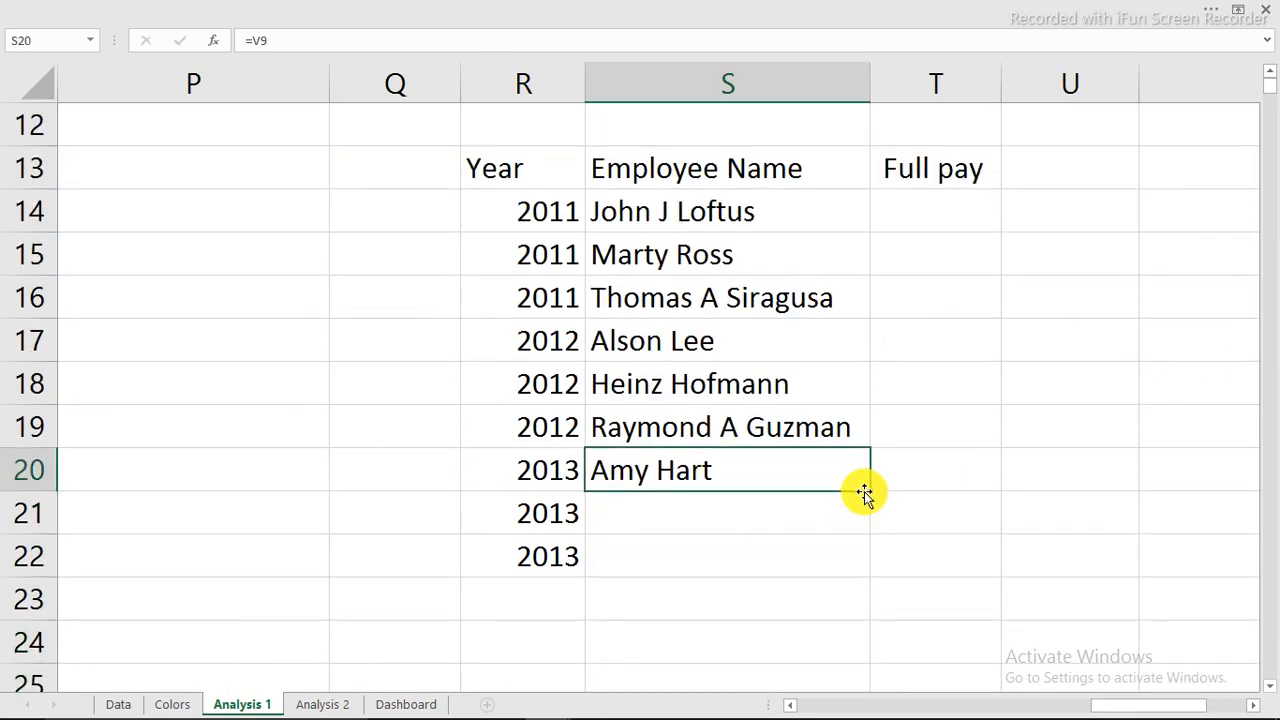
{"action": "left_click_drag", "start_coordinate": [871, 495], "coordinate": [861, 565]}
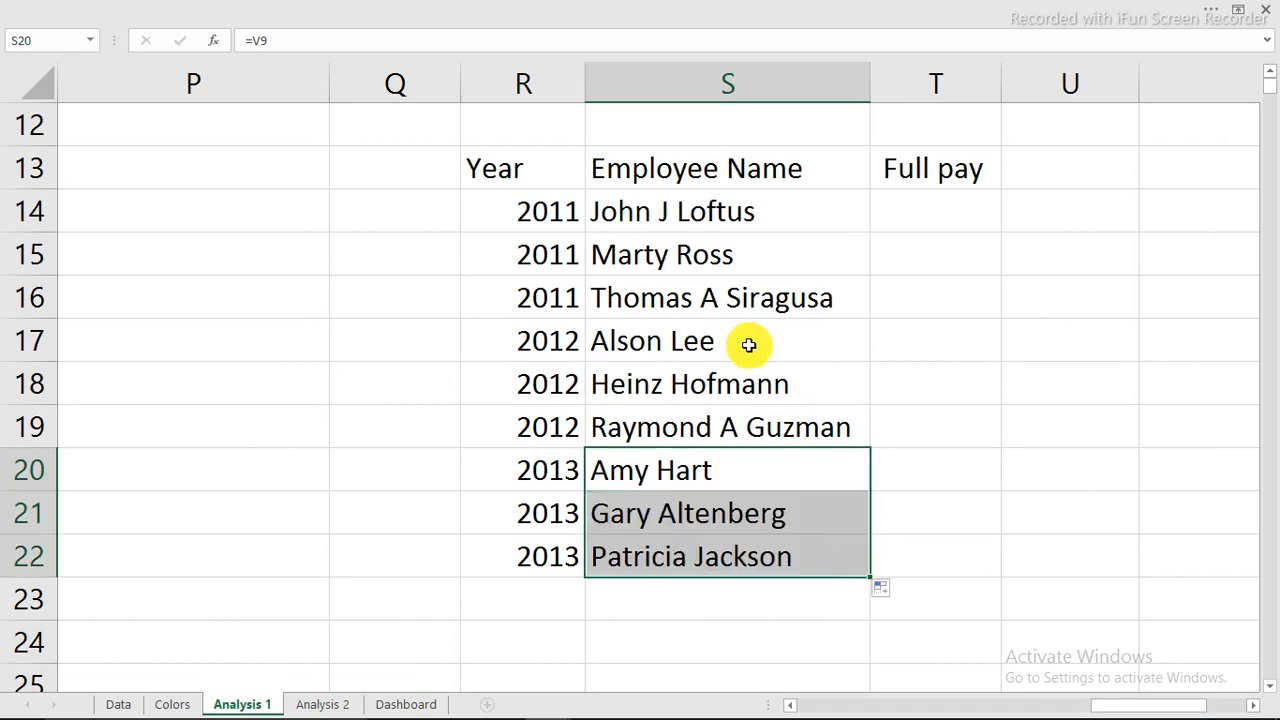
{"action": "left_click", "coordinate": [756, 216]}
Fill the nine earners' Full pay into T14:T22 from the name links.
{"action": "left_click_drag", "start_coordinate": [756, 216], "coordinate": [771, 291]}
{"action": "left_click_drag", "start_coordinate": [867, 322], "coordinate": [940, 309]}
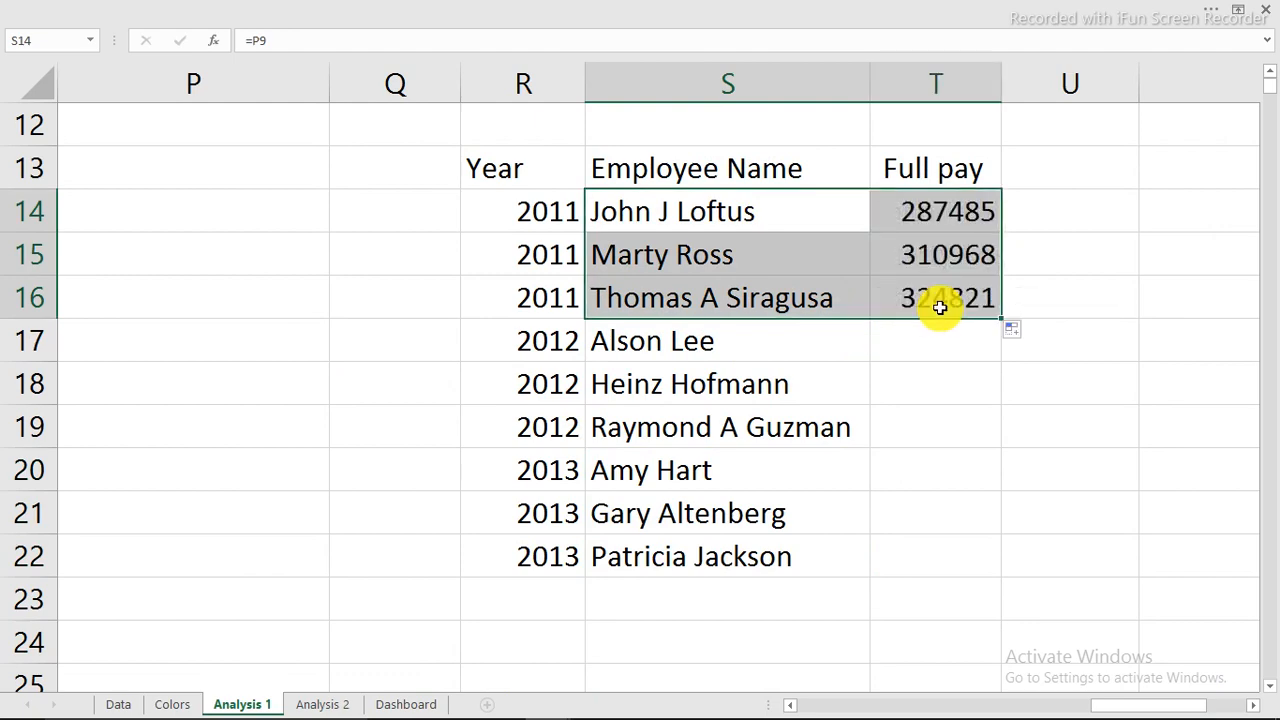
{"action": "scroll", "coordinate": [894, 297], "scroll_direction": "up", "scroll_amount": 2}
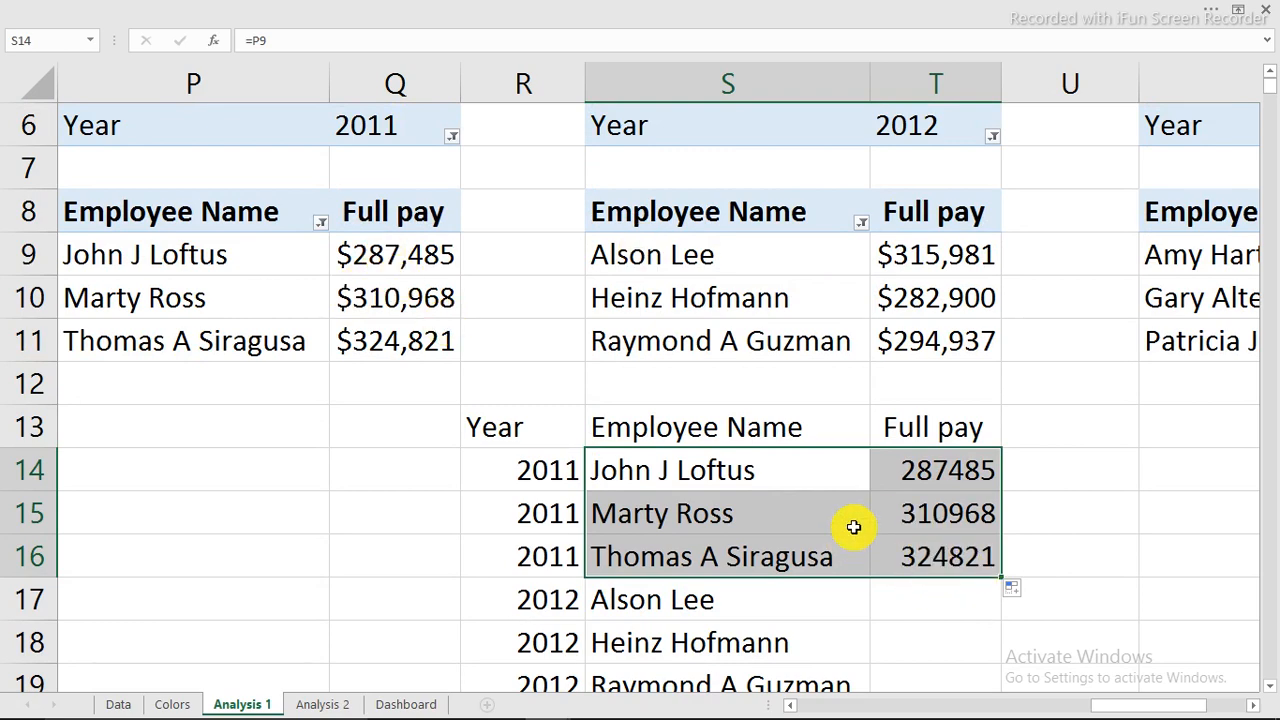
{"action": "scroll", "coordinate": [800, 505], "scroll_direction": "down", "scroll_amount": 1}
{"action": "left_click_drag", "start_coordinate": [711, 466], "coordinate": [760, 594]}
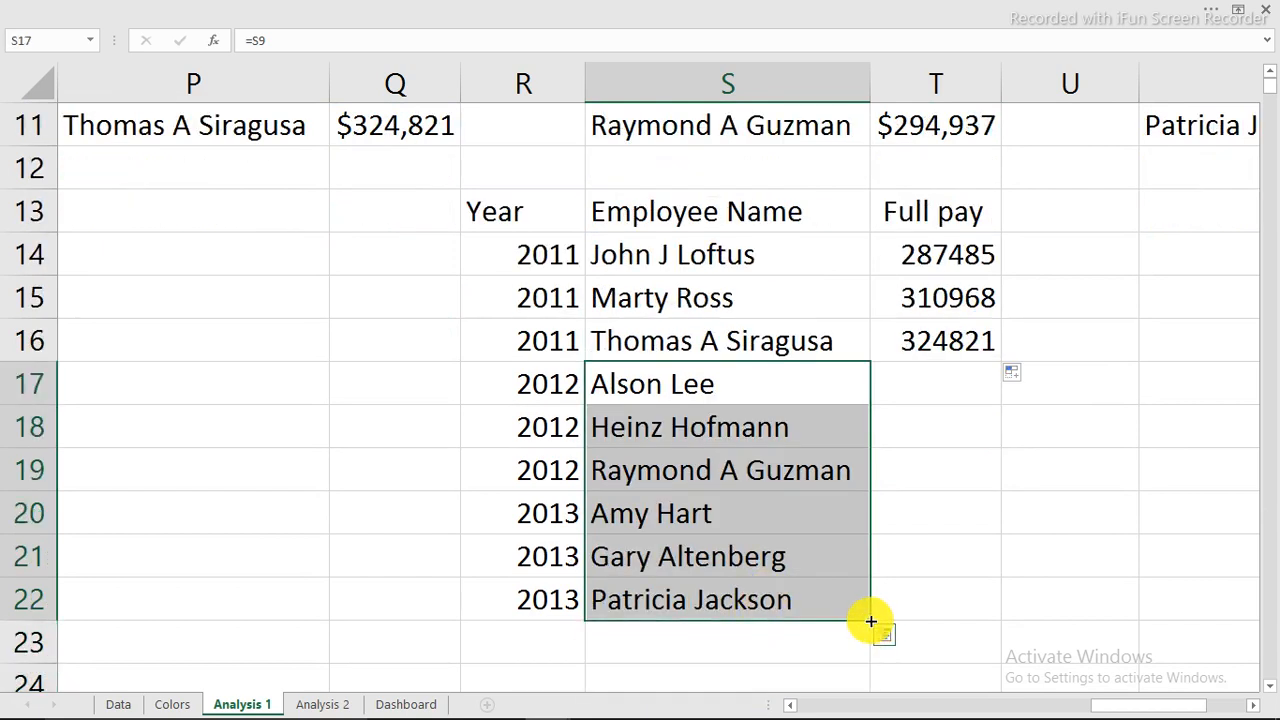
{"action": "left_click_drag", "start_coordinate": [869, 620], "coordinate": [973, 620]}
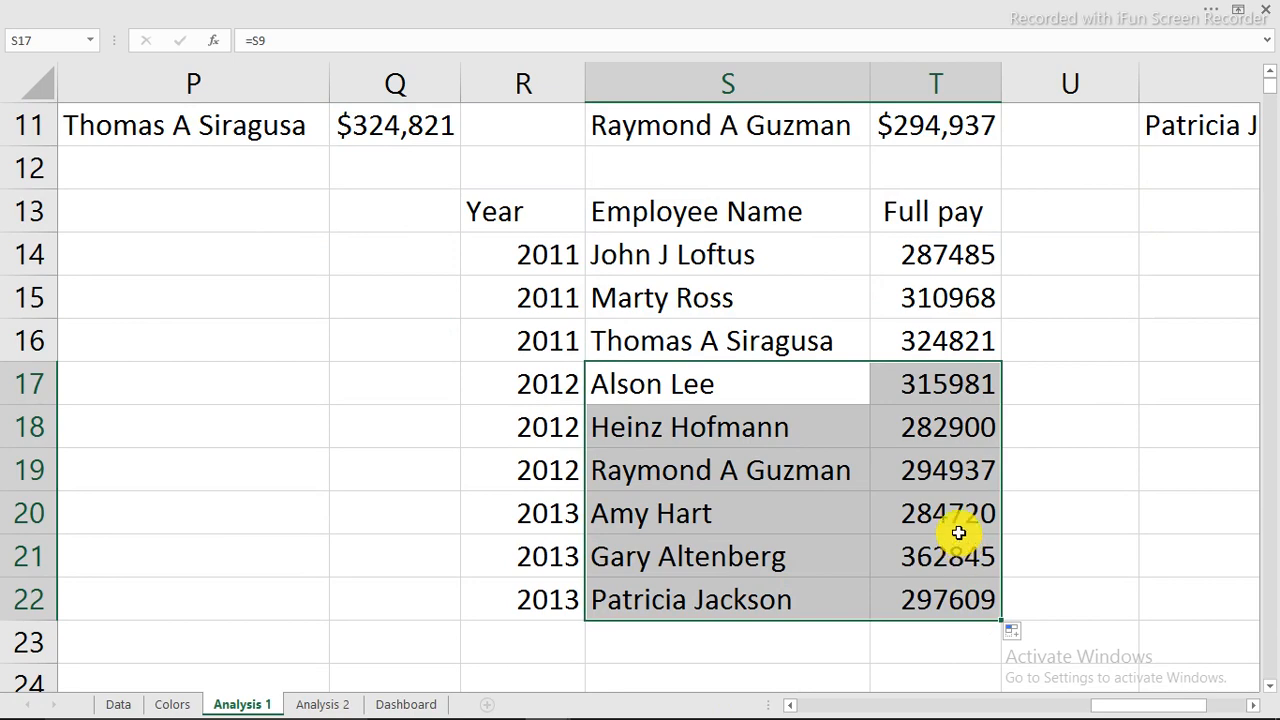
{"action": "scroll", "coordinate": [949, 514], "scroll_direction": "up", "scroll_amount": 2}
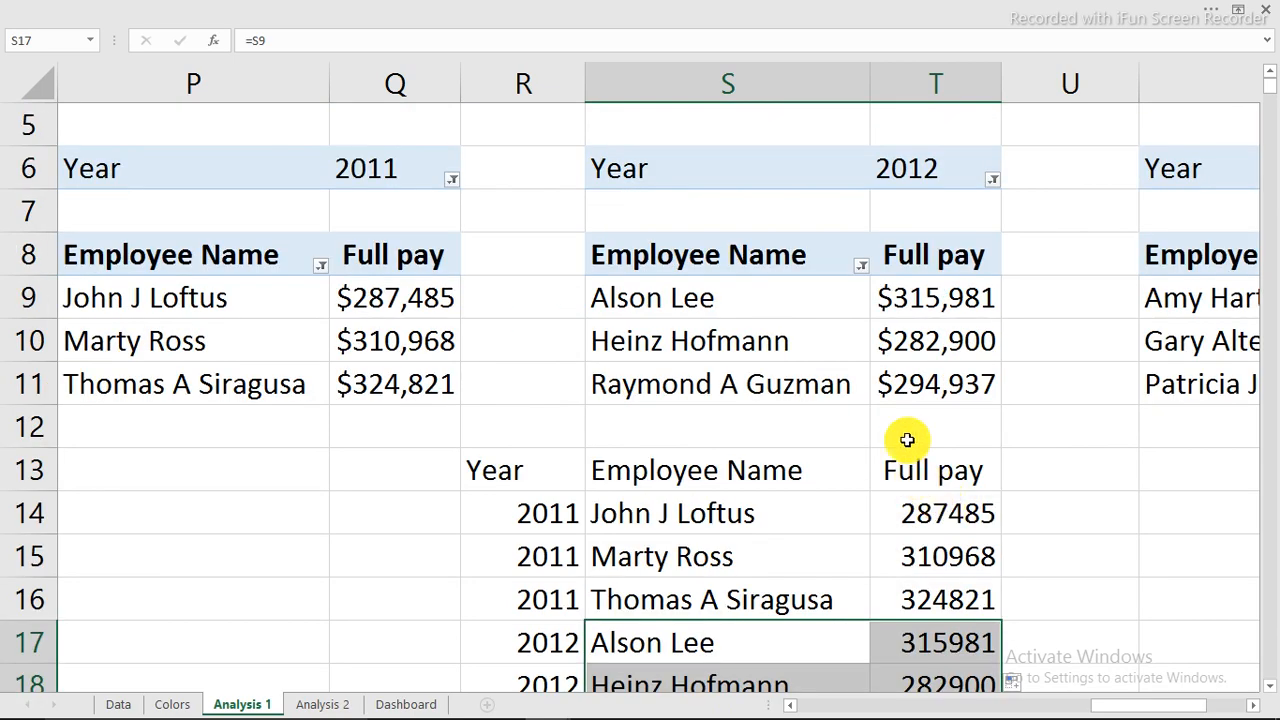
Copy T9's currency format onto T14:T22 and select the finished year, name and pay table.
{"action": "left_click", "coordinate": [903, 294]}
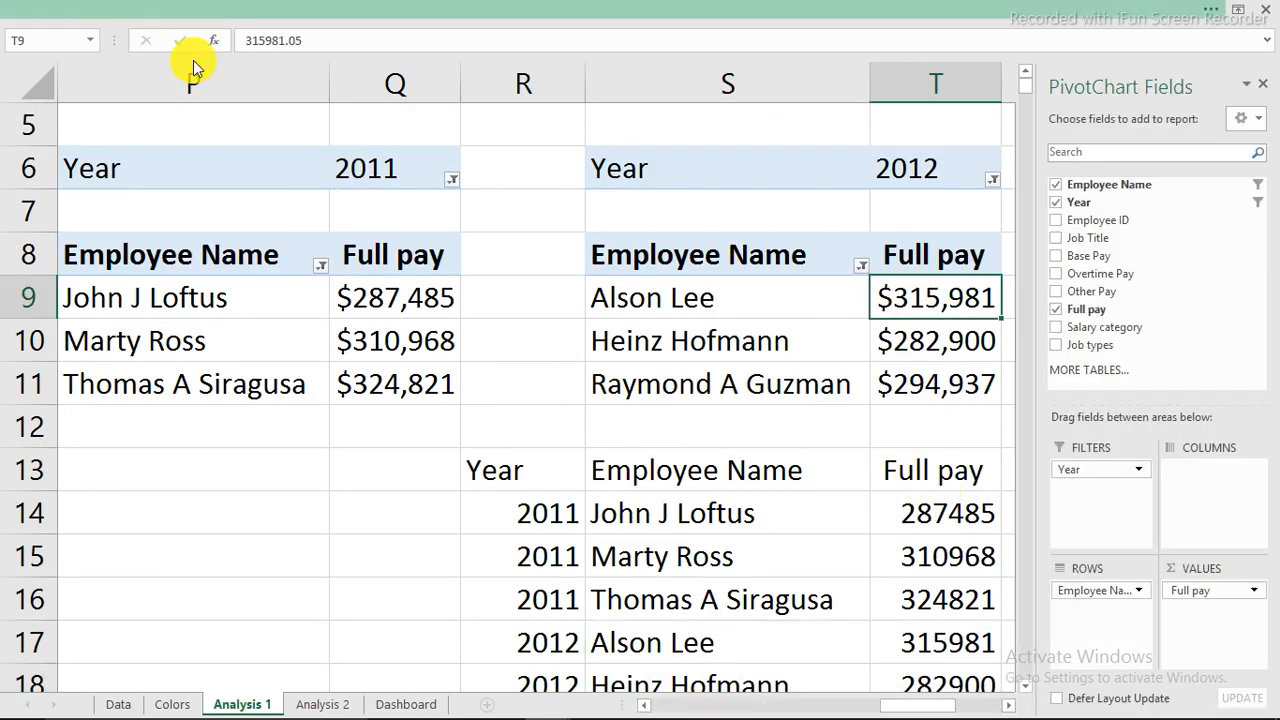
{"action": "left_click", "coordinate": [190, 10]}
{"action": "left_click", "coordinate": [93, 111]}
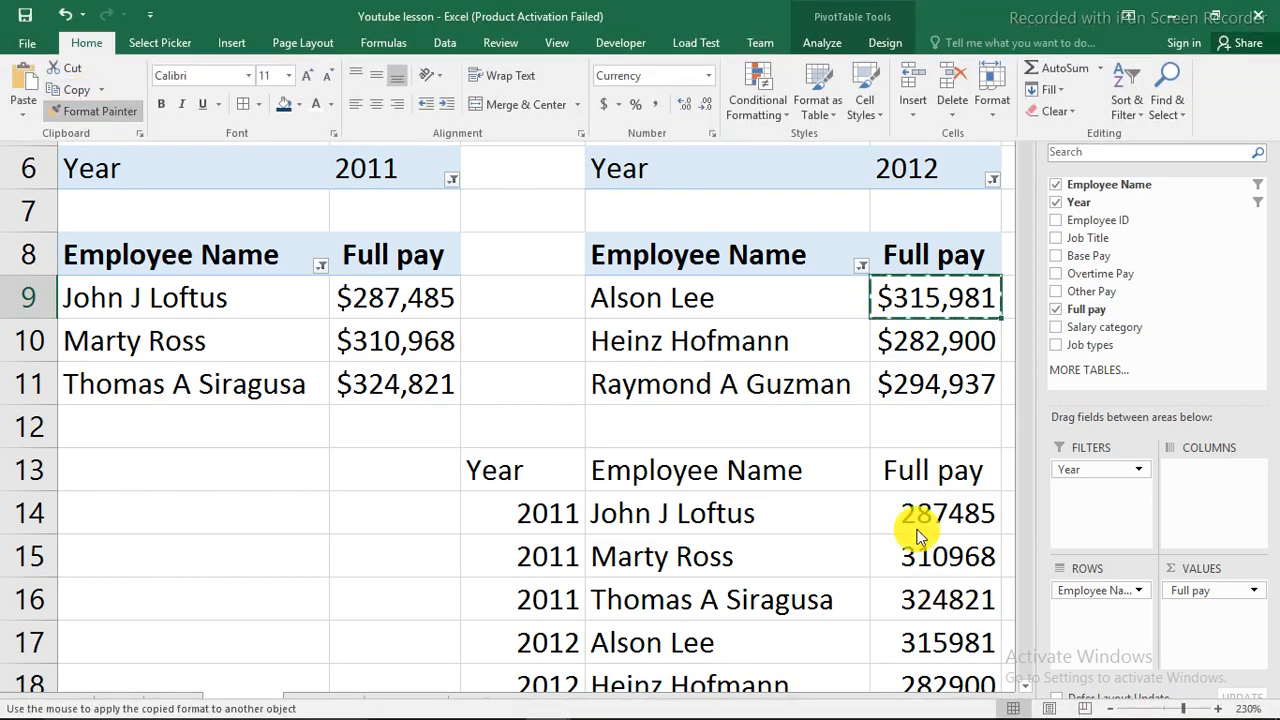
{"action": "mouse_move", "coordinate": [918, 518]}
{"action": "left_mouse_down"}
{"action": "mouse_move", "coordinate": [943, 606]}
{"action": "mouse_move", "coordinate": [940, 712]}
{"action": "mouse_move", "coordinate": [930, 605]}
{"action": "left_mouse_up"}
{"action": "mouse_move", "coordinate": [497, 209]}
{"action": "left_mouse_down"}
{"action": "mouse_move", "coordinate": [920, 486]}
{"action": "mouse_move", "coordinate": [938, 578]}
{"action": "mouse_move", "coordinate": [912, 588]}
{"action": "left_mouse_up"}
{"action": "left_click", "coordinate": [523, 126]}
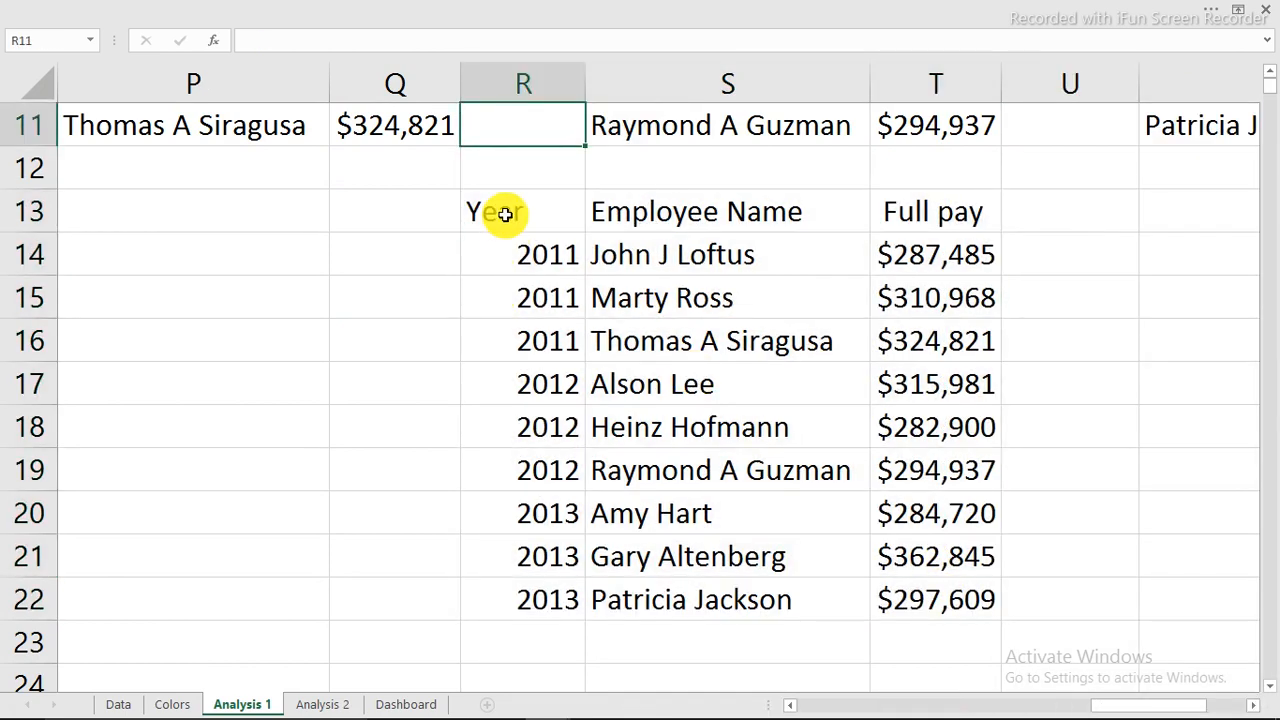
{"action": "left_click_drag", "start_coordinate": [505, 214], "coordinate": [845, 590]}
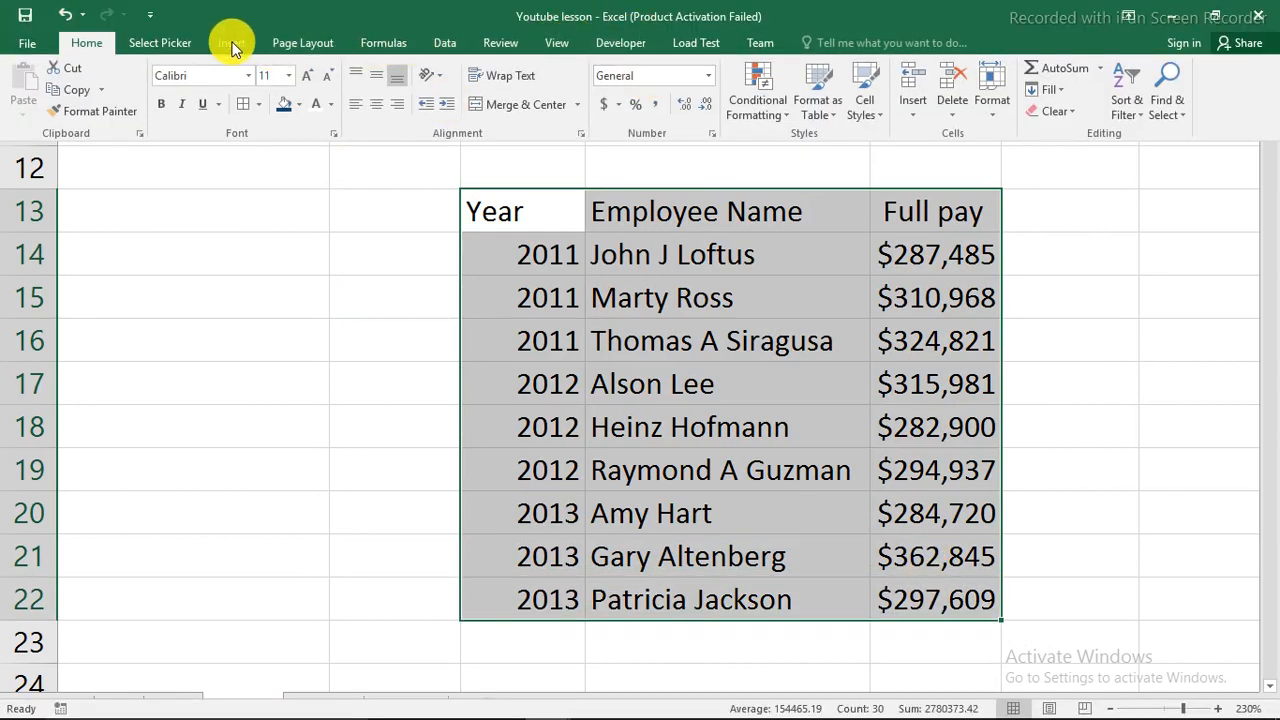
Insert a treemap of the top-earners table and delete its legend.
{"action": "left_click", "coordinate": [232, 45]}
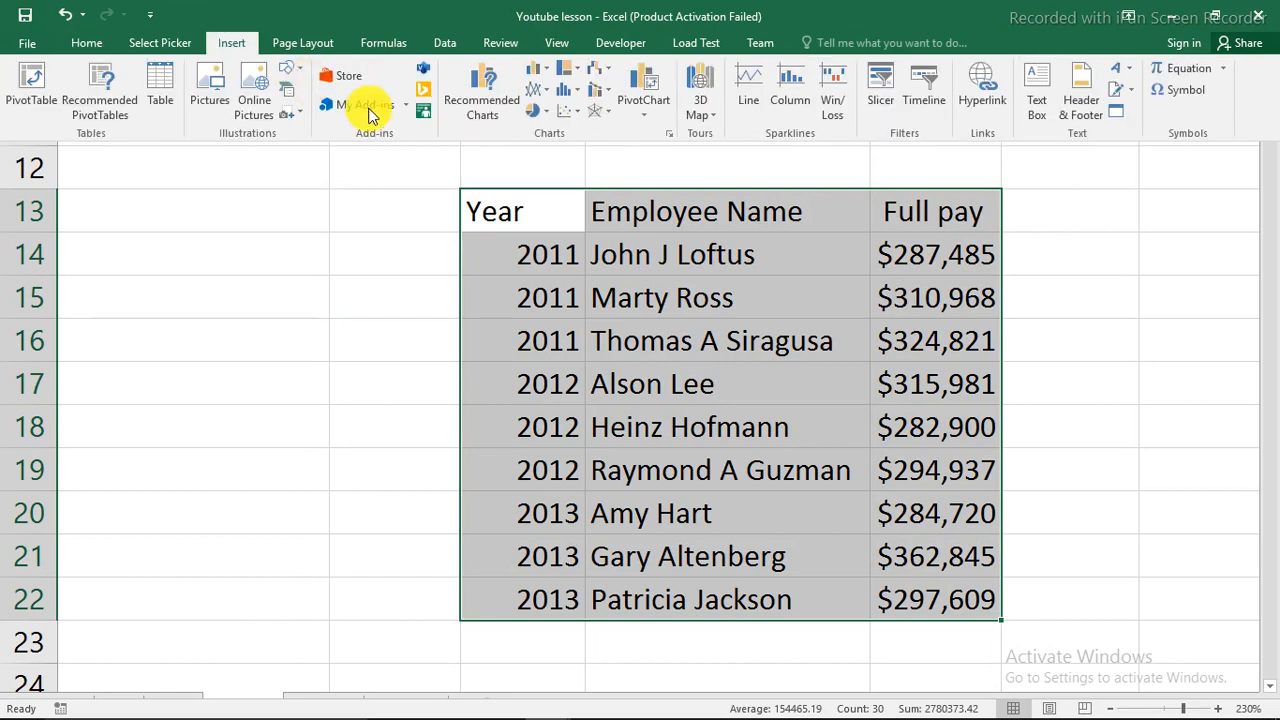
{"action": "left_click", "coordinate": [585, 72]}
{"action": "left_click", "coordinate": [608, 116]}
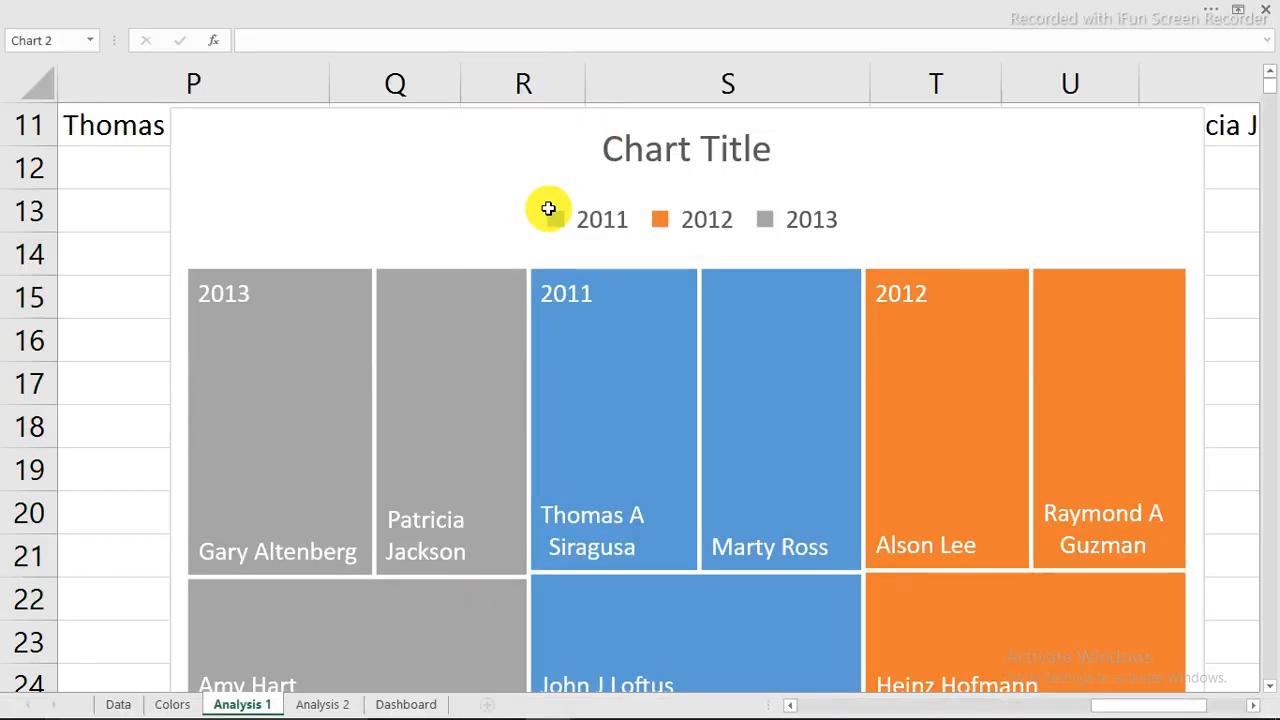
{"action": "left_click", "coordinate": [643, 228]}
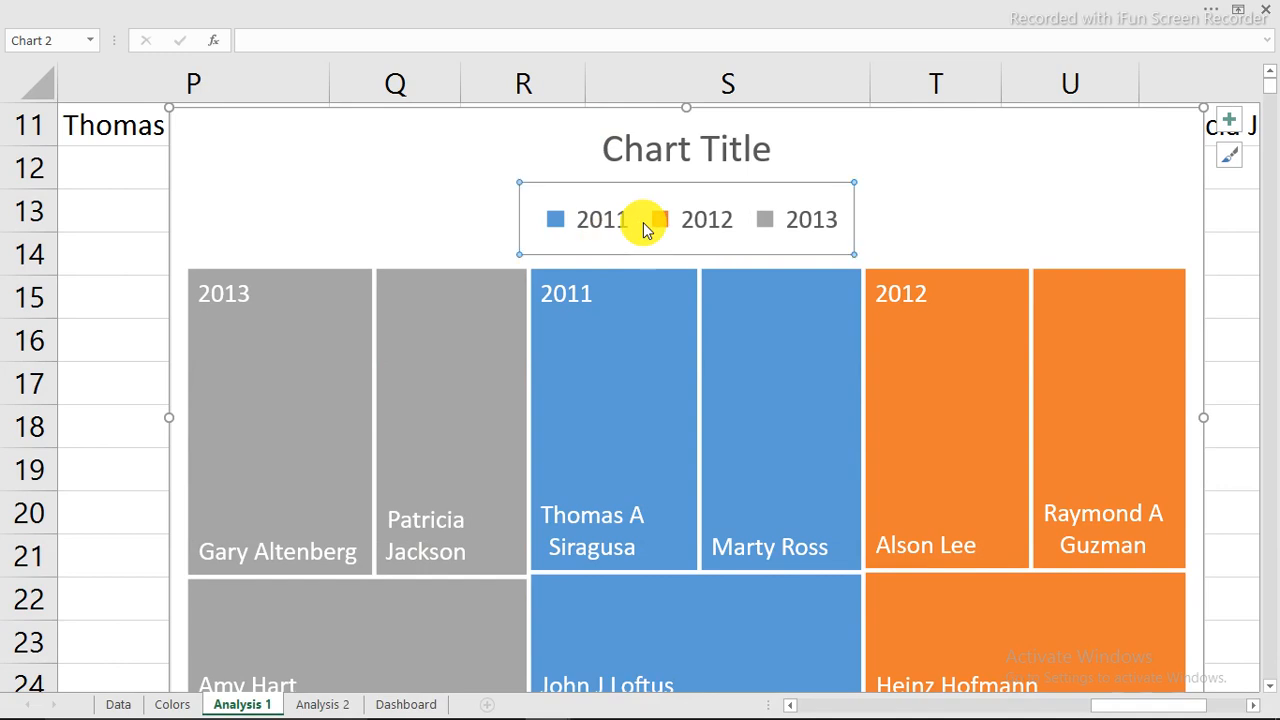
{"action": "left_click", "coordinate": [308, 310]}
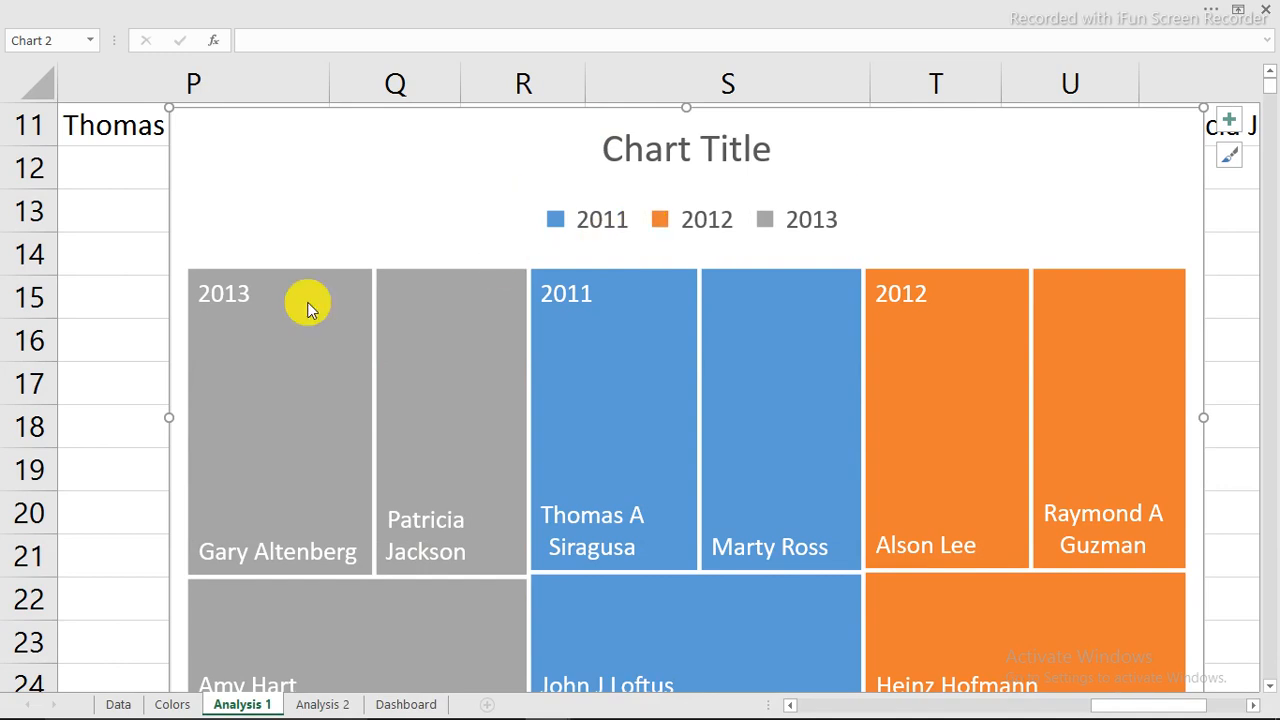
{"action": "key", "text": "Delete"}
Delete the treemap's placeholder title, move the chart beside the table, and cut it.
{"action": "left_click", "coordinate": [709, 143]}
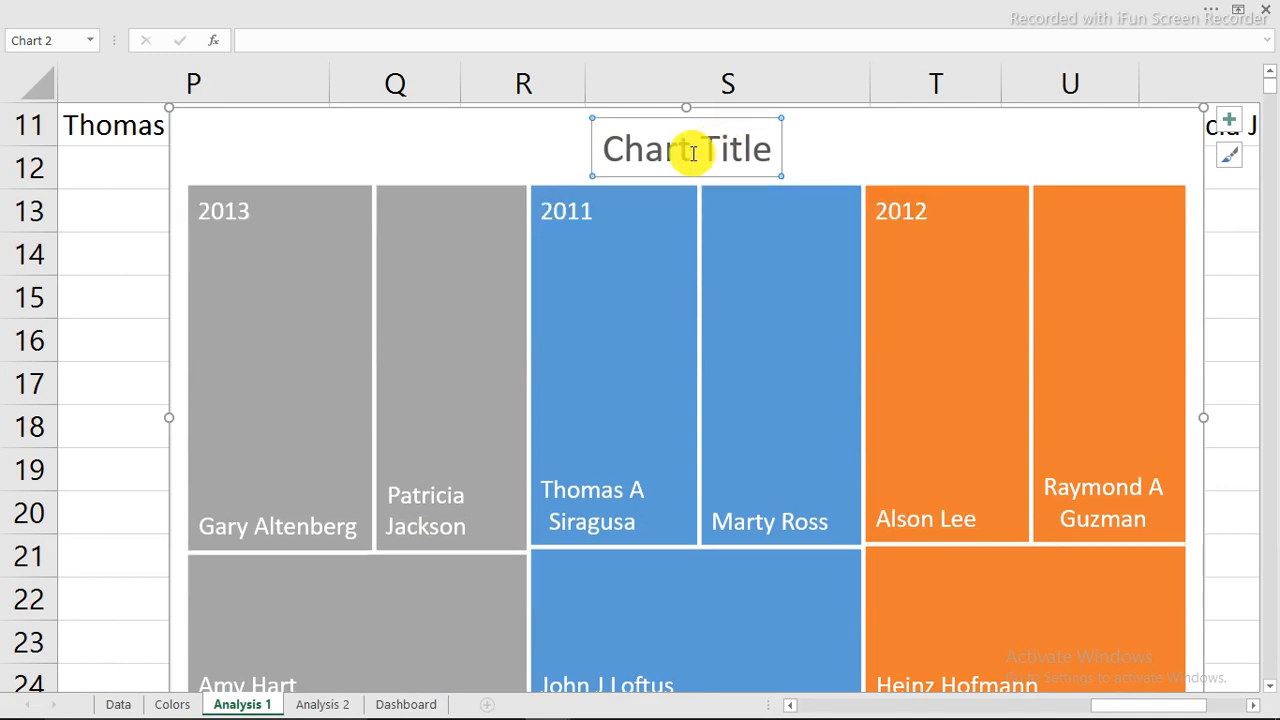
{"action": "key", "text": "Delete"}
{"action": "left_click_drag", "start_coordinate": [157, 109], "coordinate": [348, 242]}
{"action": "key", "text": "ctrl+x"}
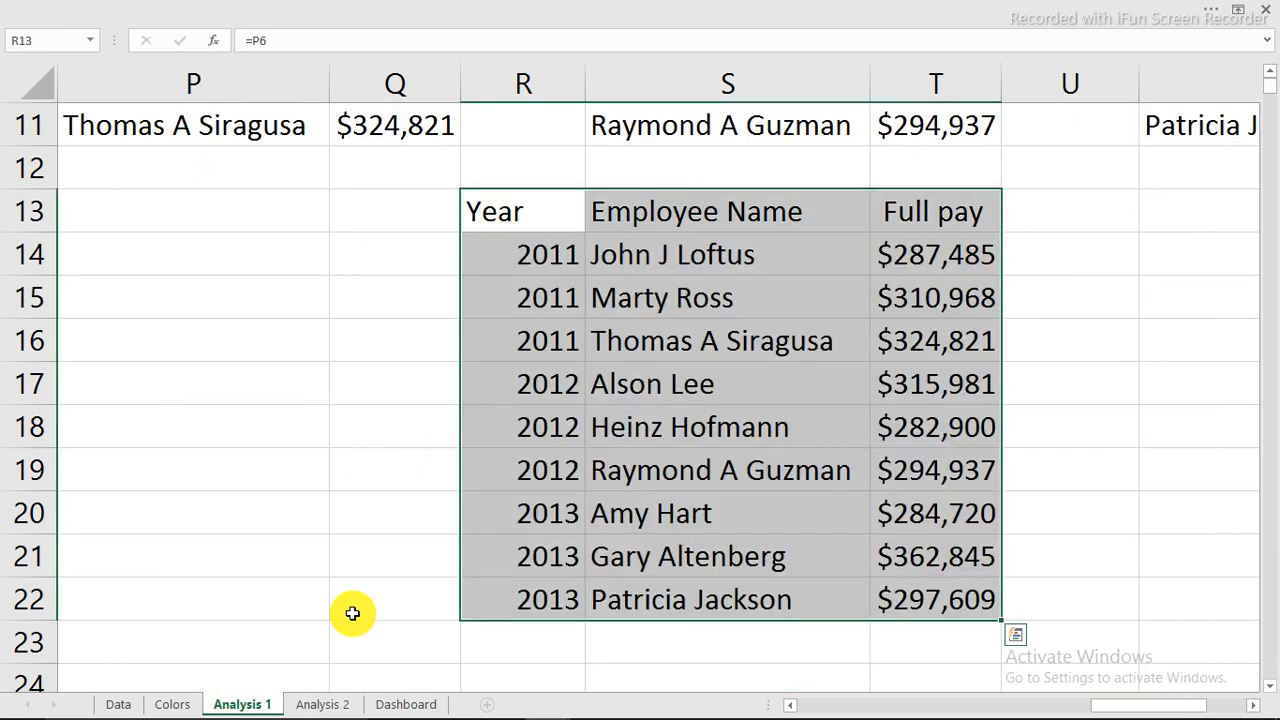
Paste the treemap onto the Dashboard sheet and size it into the Top-3 earners panel.
{"action": "left_click", "coordinate": [405, 704]}
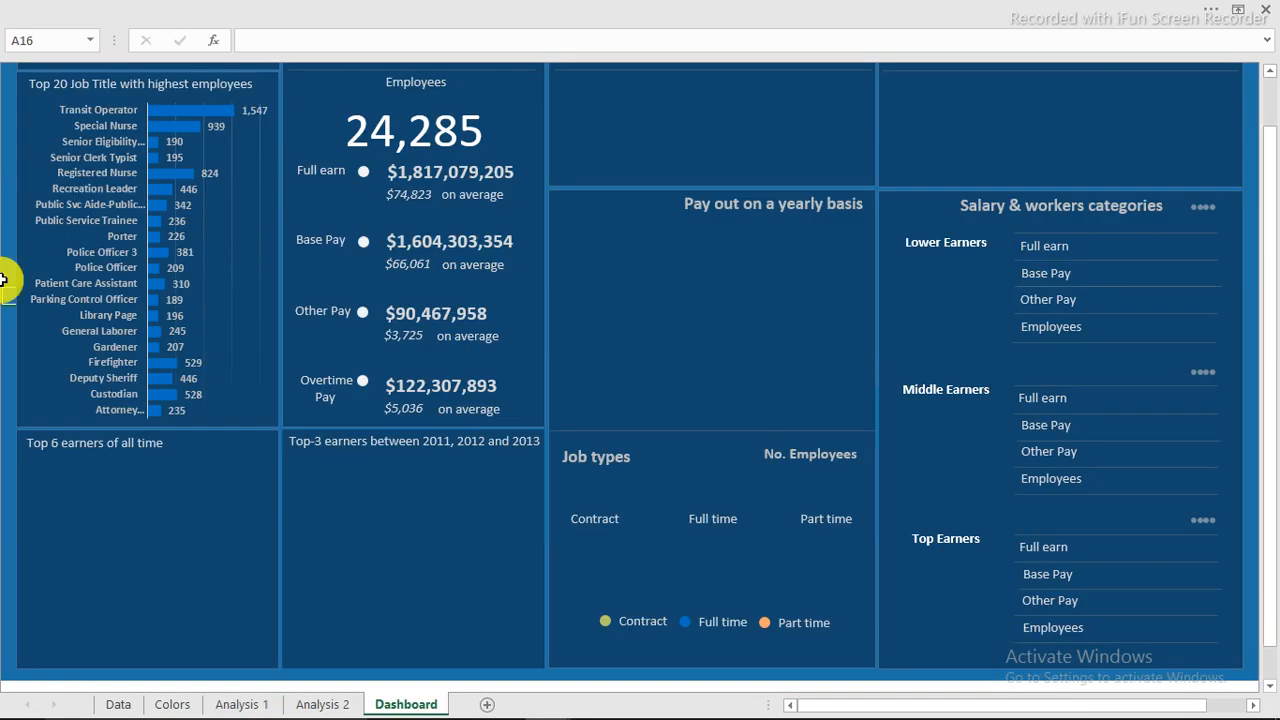
{"action": "key", "text": "ctrl+v"}
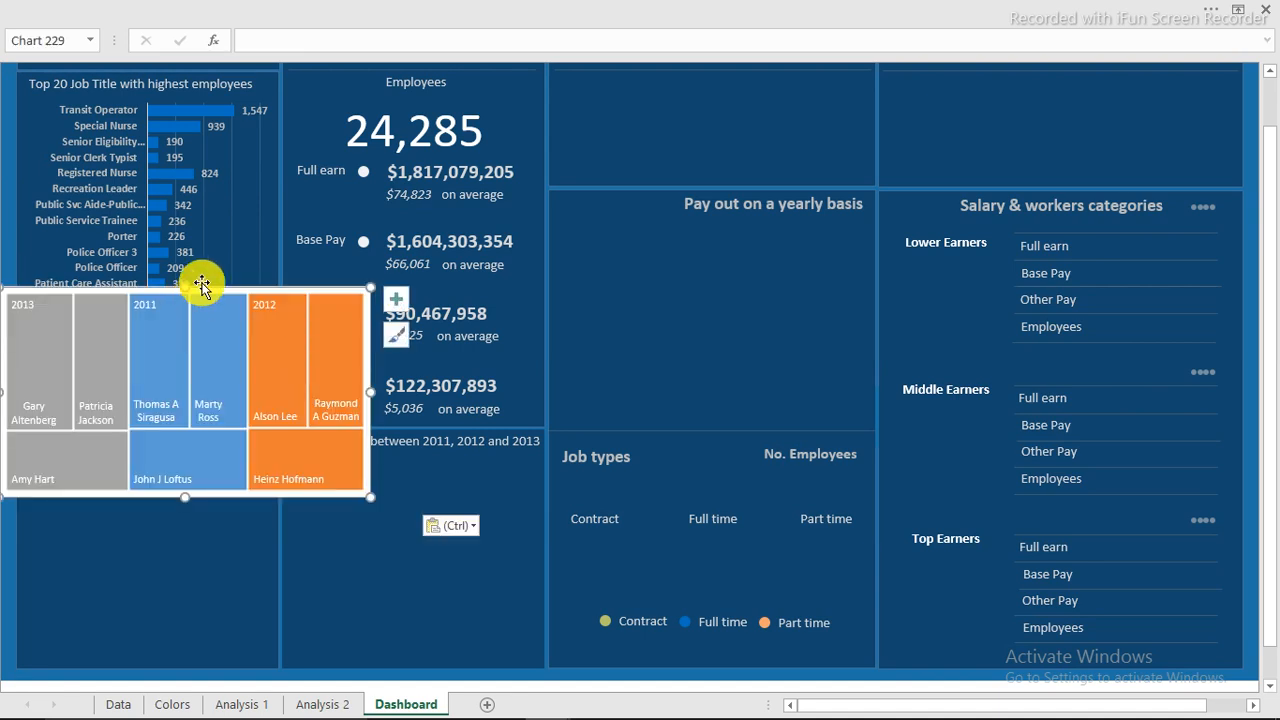
{"action": "left_click_drag", "start_coordinate": [202, 285], "coordinate": [394, 378]}
{"action": "left_click_drag", "start_coordinate": [471, 379], "coordinate": [363, 453]}
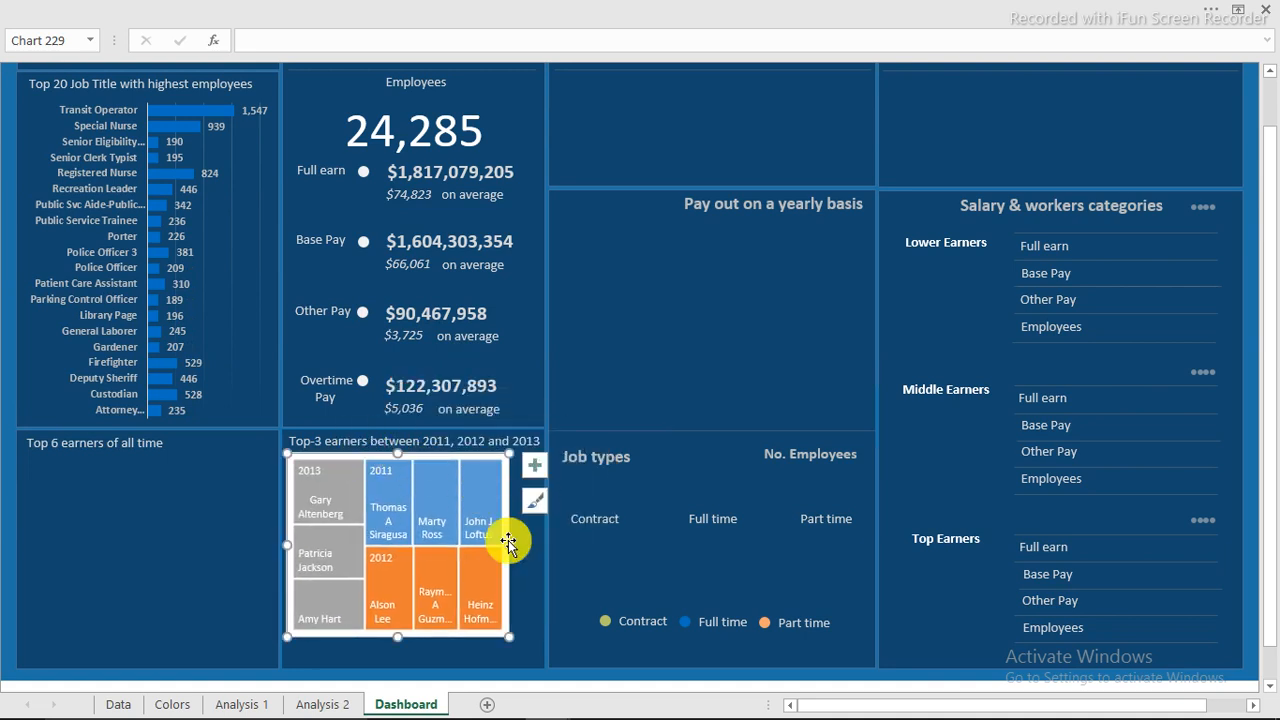
{"action": "left_click_drag", "start_coordinate": [509, 545], "coordinate": [542, 545]}
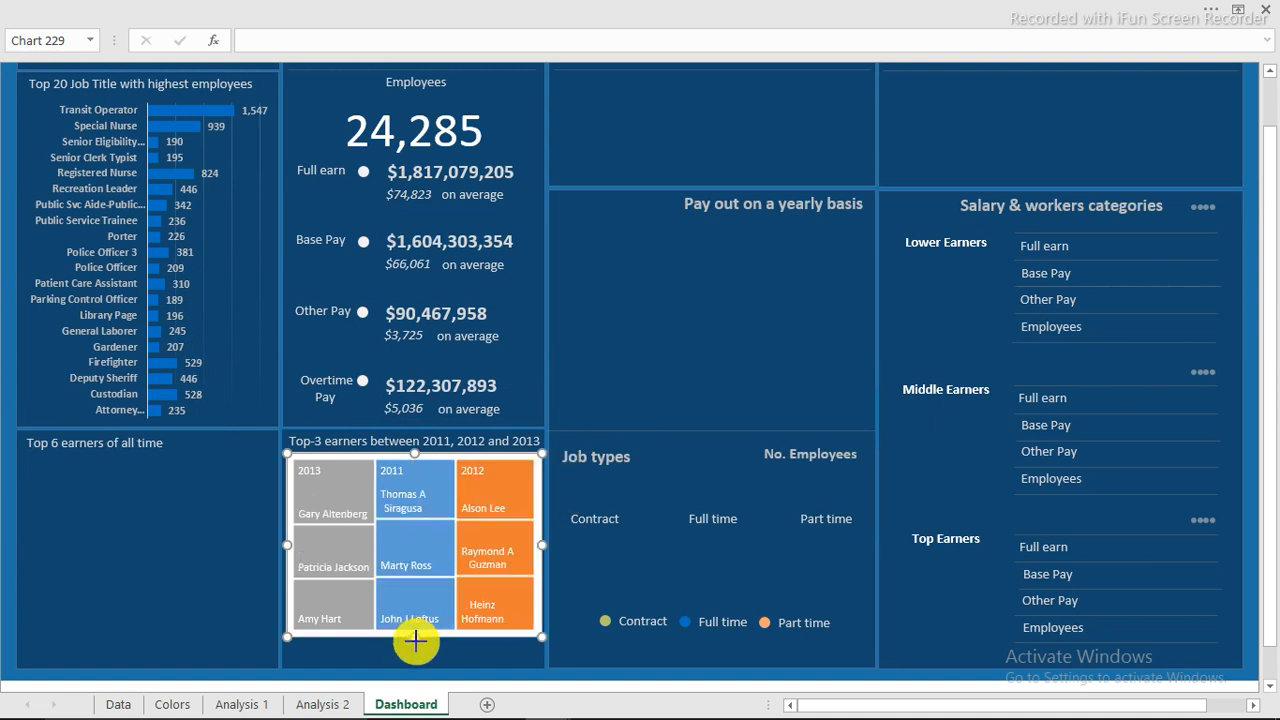
{"action": "left_click_drag", "start_coordinate": [417, 638], "coordinate": [420, 662]}
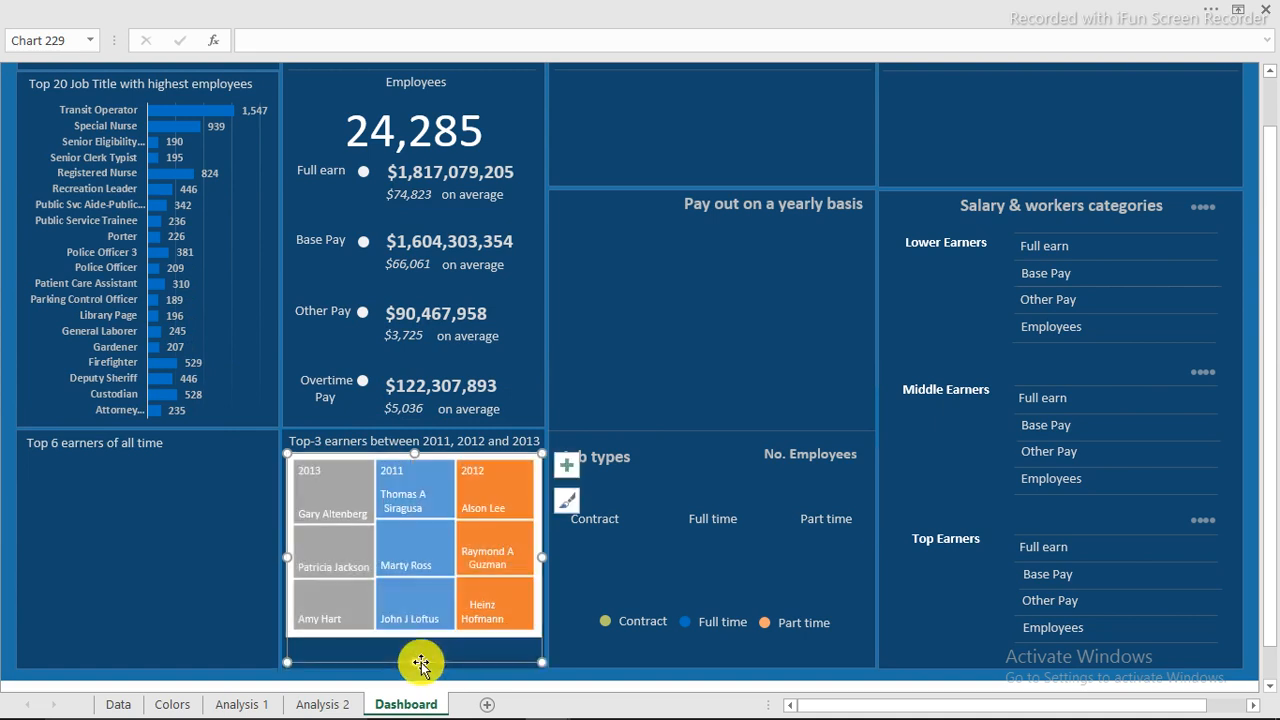
Fine-tune the treemap's position and left edge inside its panel.
{"action": "scroll", "coordinate": [420, 649], "scroll_direction": "up", "scroll_amount": 1}
{"action": "scroll", "coordinate": [420, 647], "scroll_direction": "up", "scroll_amount": 3}
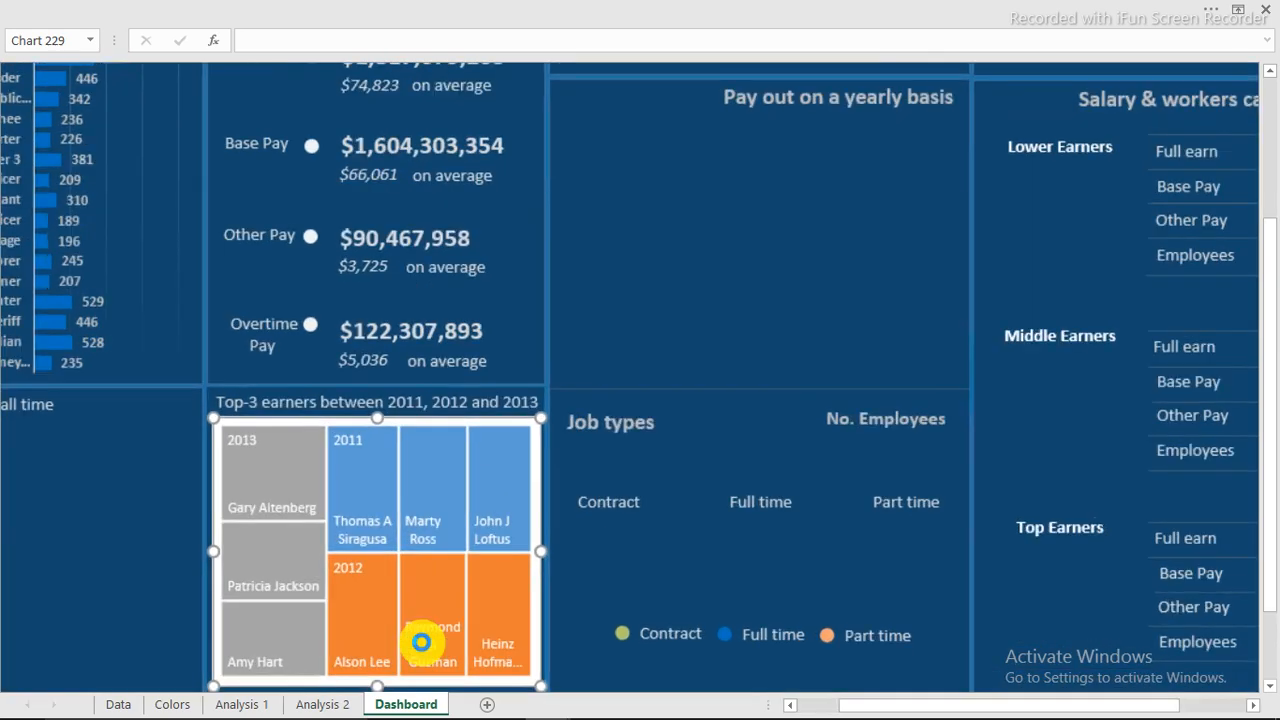
{"action": "scroll", "coordinate": [423, 643], "scroll_direction": "up", "scroll_amount": 2}
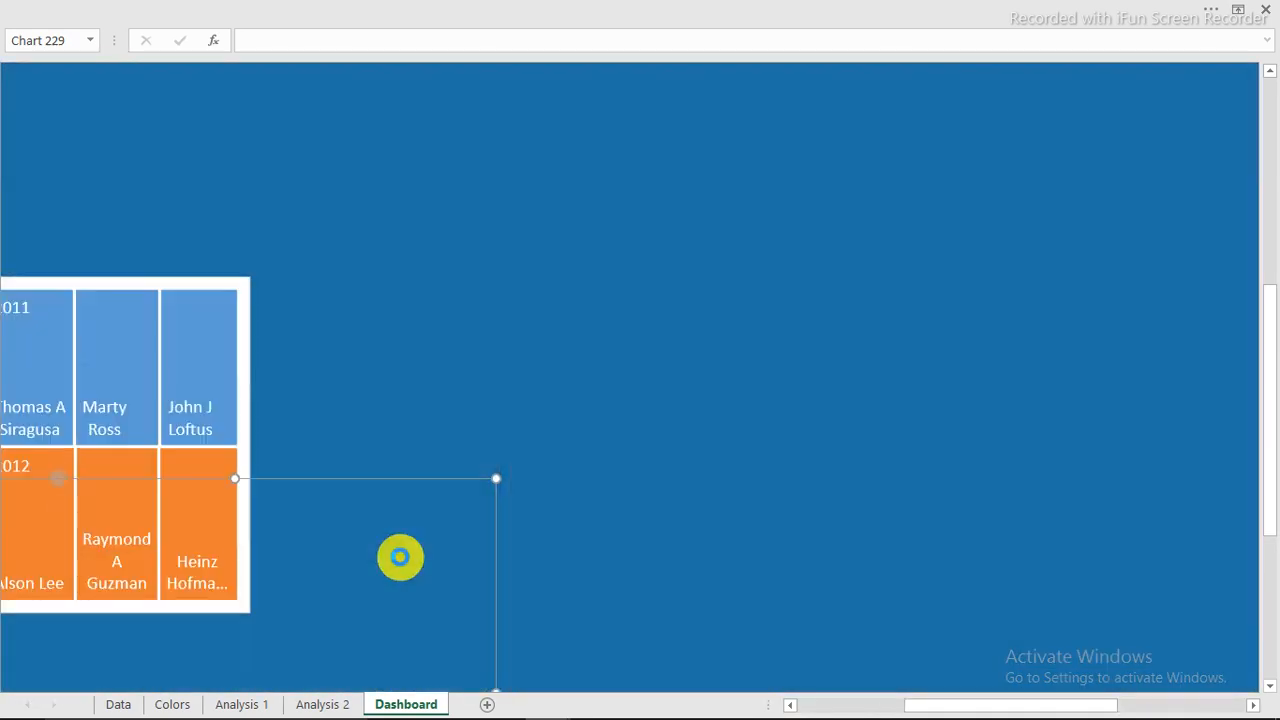
{"action": "scroll", "coordinate": [398, 543], "scroll_direction": "down", "scroll_amount": 3}
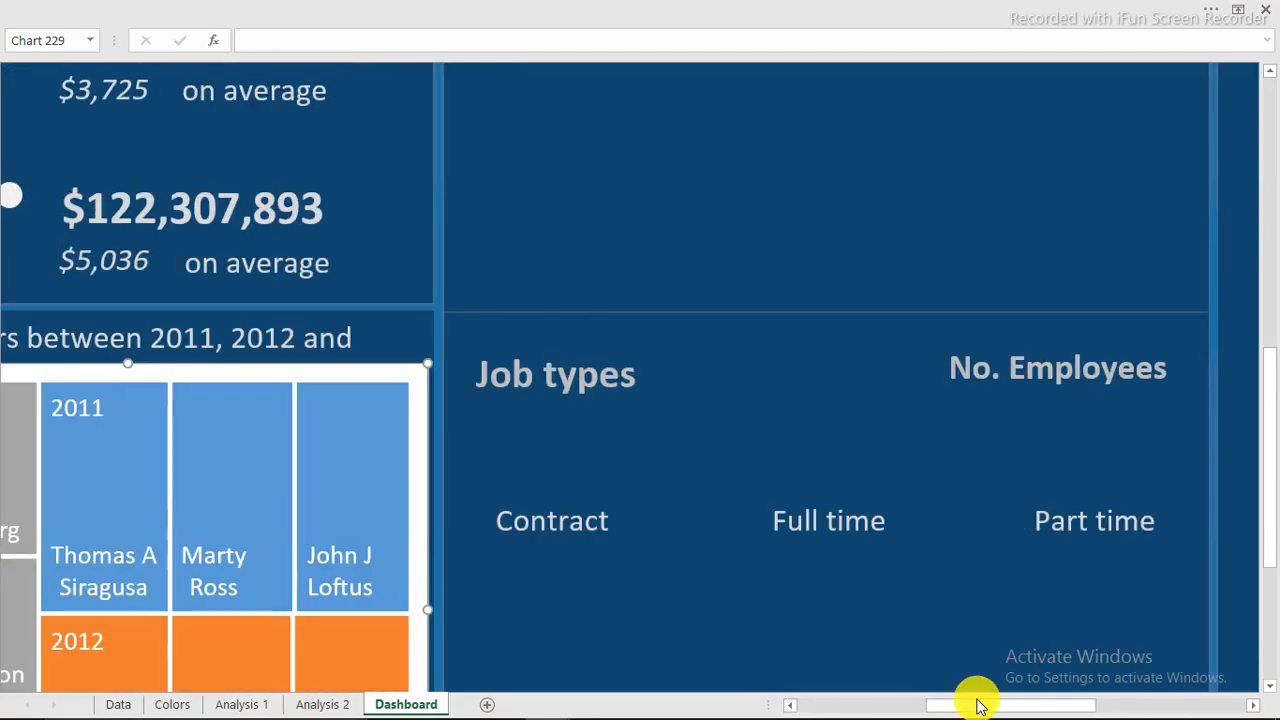
{"action": "left_click_drag", "start_coordinate": [900, 705], "coordinate": [866, 703]}
{"action": "scroll", "coordinate": [870, 678], "scroll_direction": "up", "scroll_amount": 3}
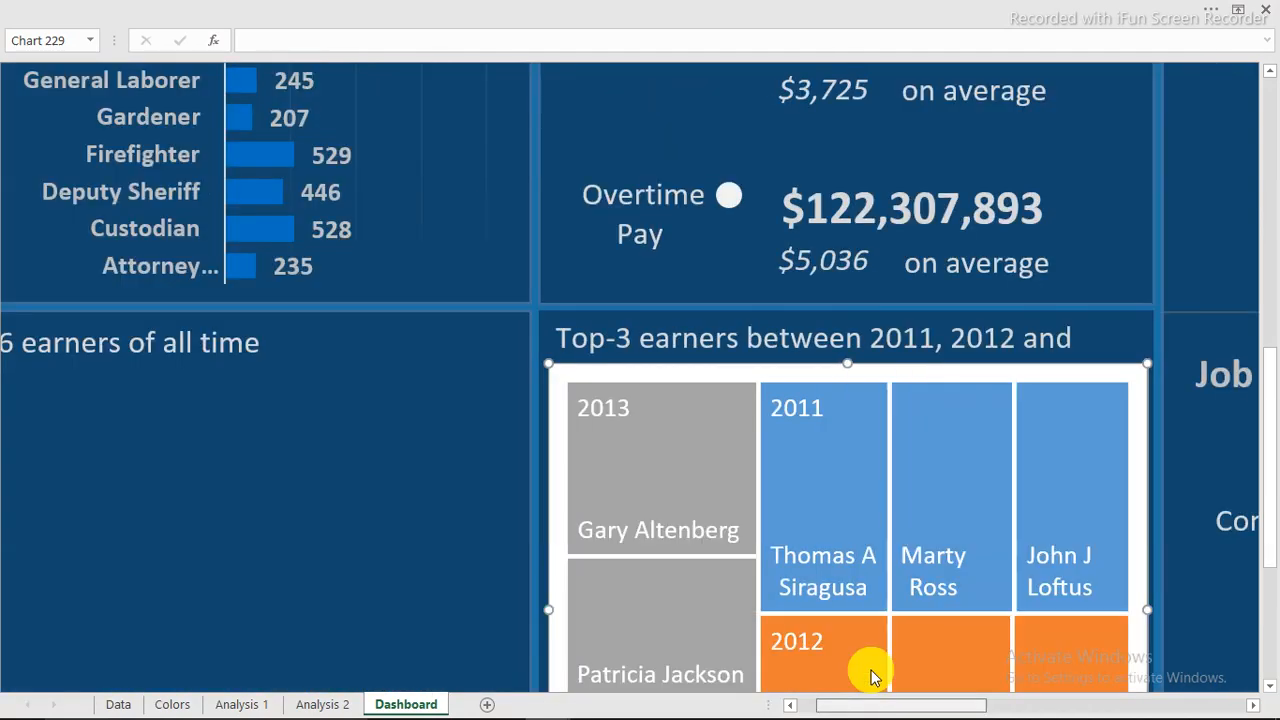
{"action": "scroll", "coordinate": [870, 678], "scroll_direction": "down", "scroll_amount": 3}
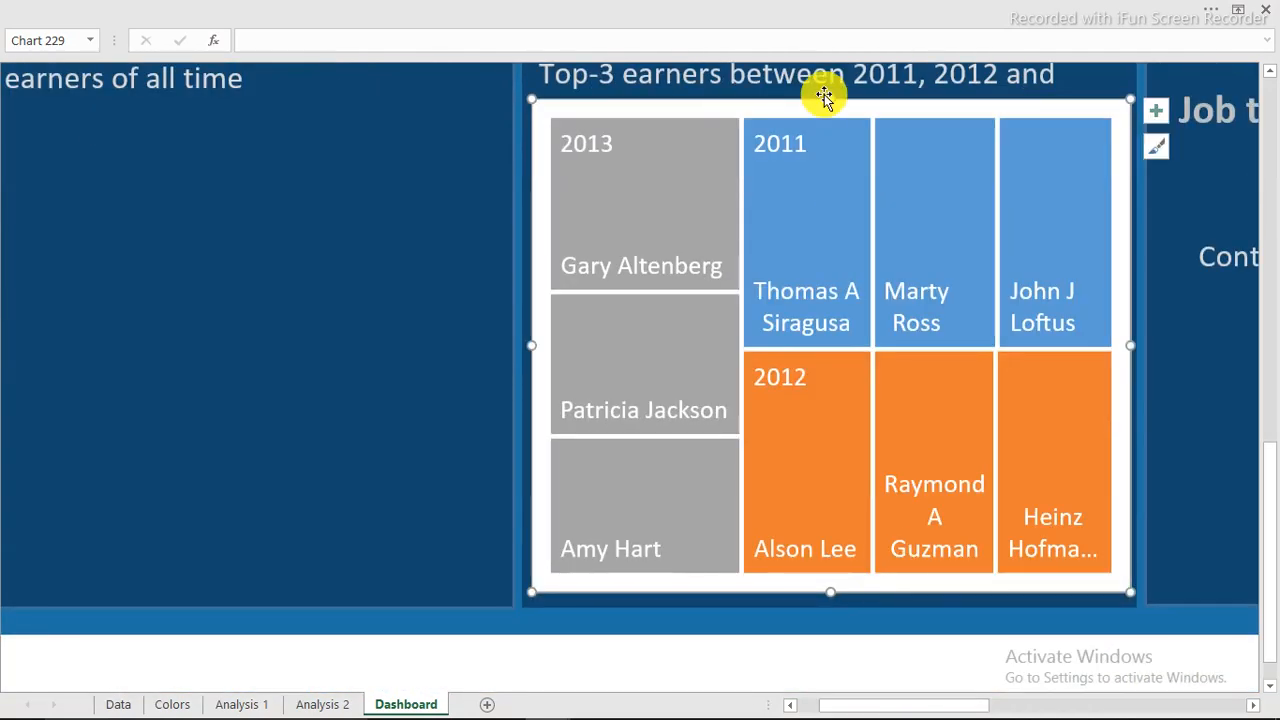
{"action": "left_click_drag", "start_coordinate": [829, 91], "coordinate": [829, 90]}
{"action": "left_click_drag", "start_coordinate": [530, 341], "coordinate": [527, 339]}
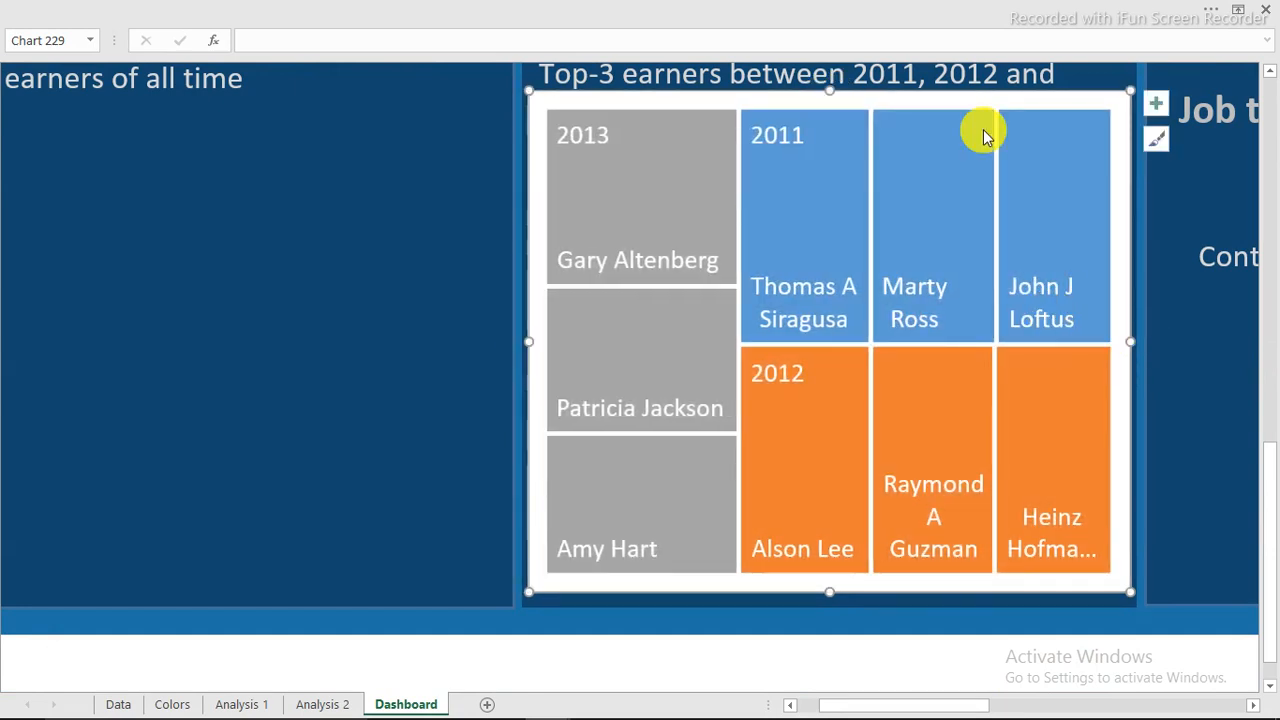
Set the treemap chart area to No fill and No line in Format Chart Area.
{"action": "double_click", "coordinate": [903, 114]}
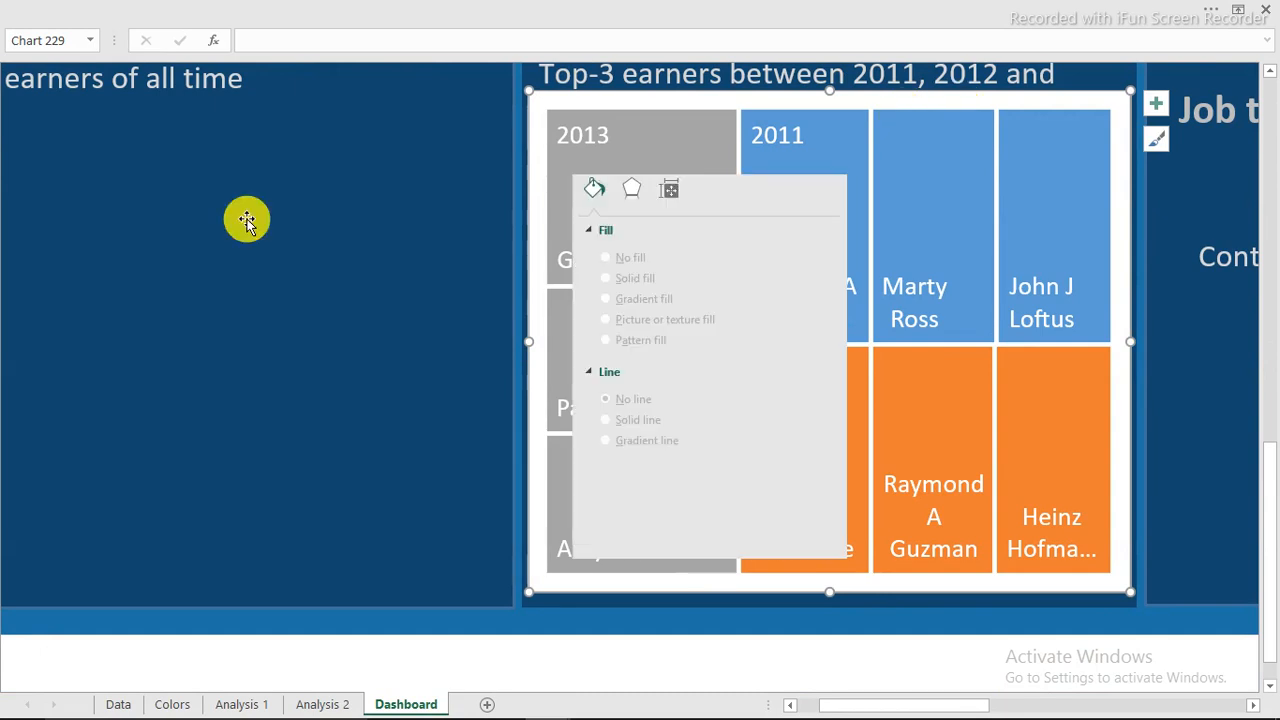
{"action": "left_click_drag", "start_coordinate": [700, 152], "coordinate": [256, 162]}
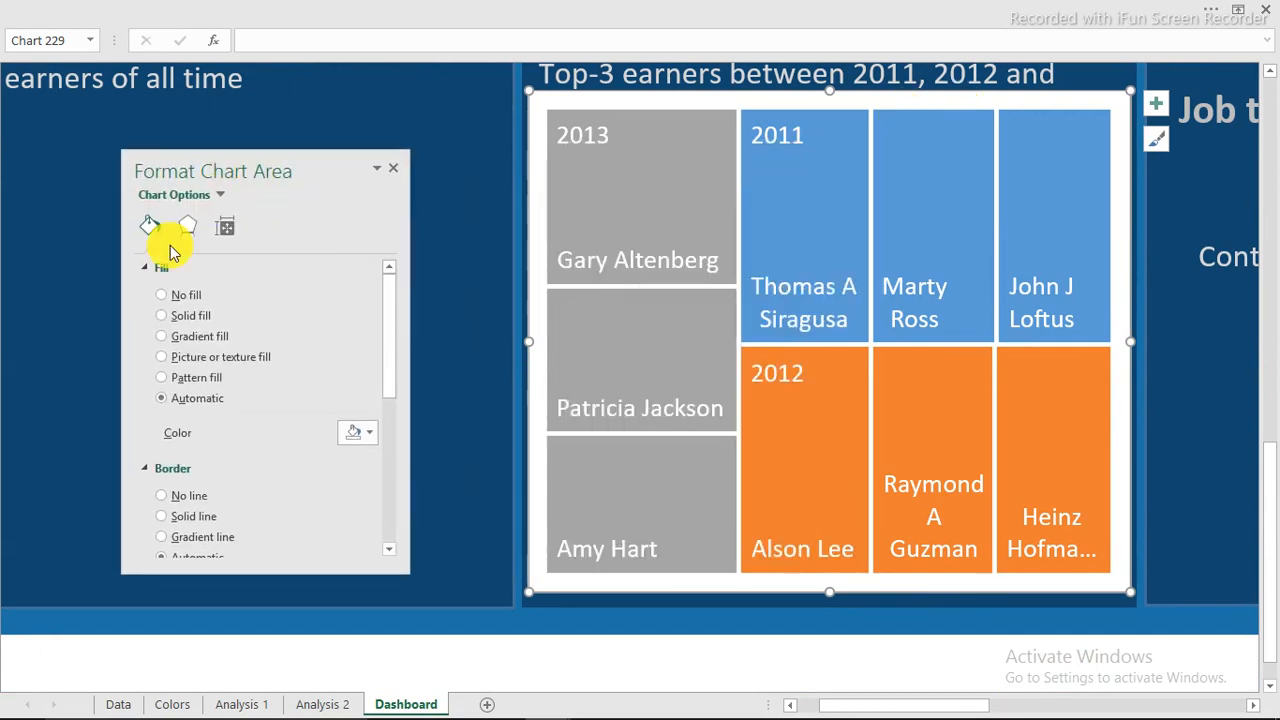
{"action": "left_click", "coordinate": [161, 296]}
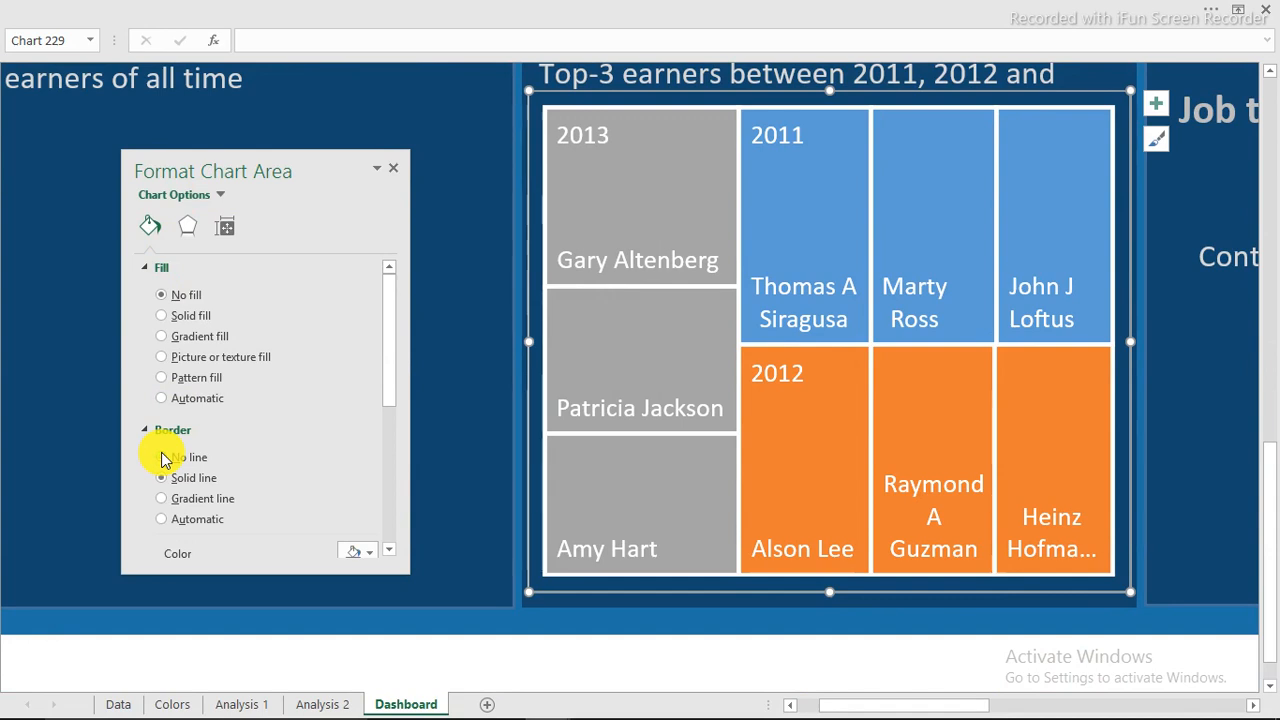
{"action": "left_click", "coordinate": [40, 312]}
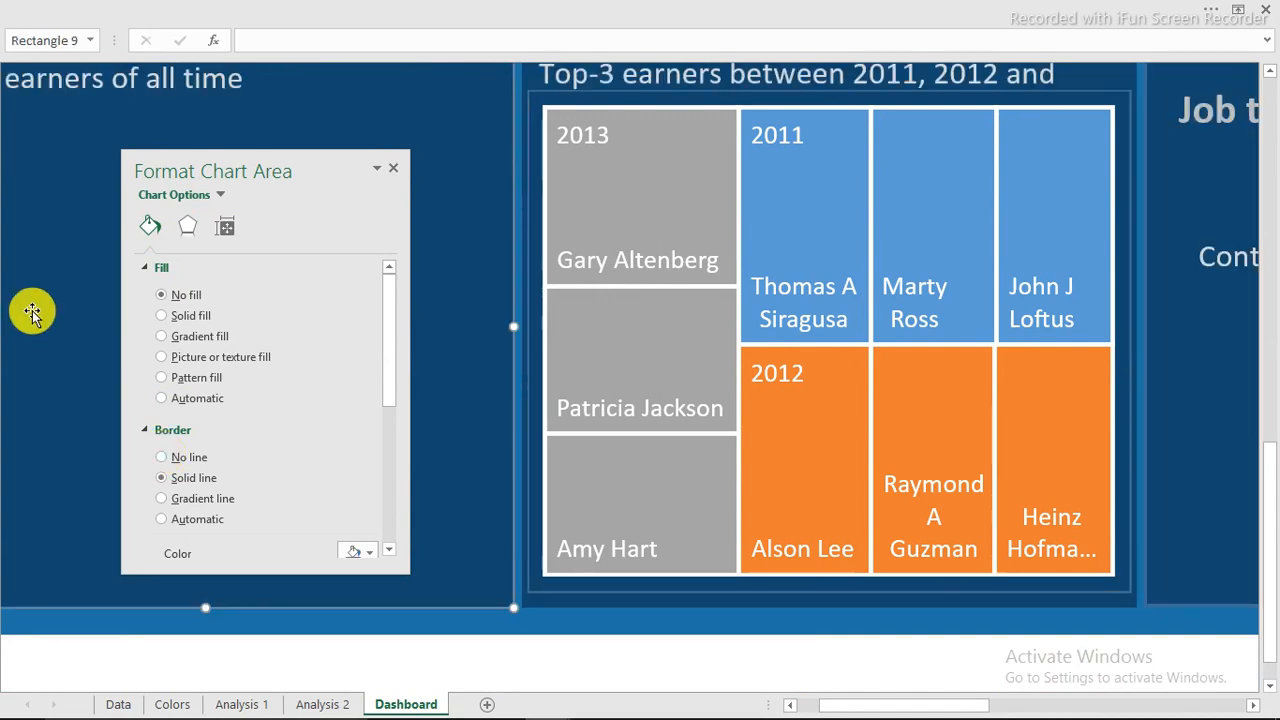
{"action": "left_click", "coordinate": [563, 97]}
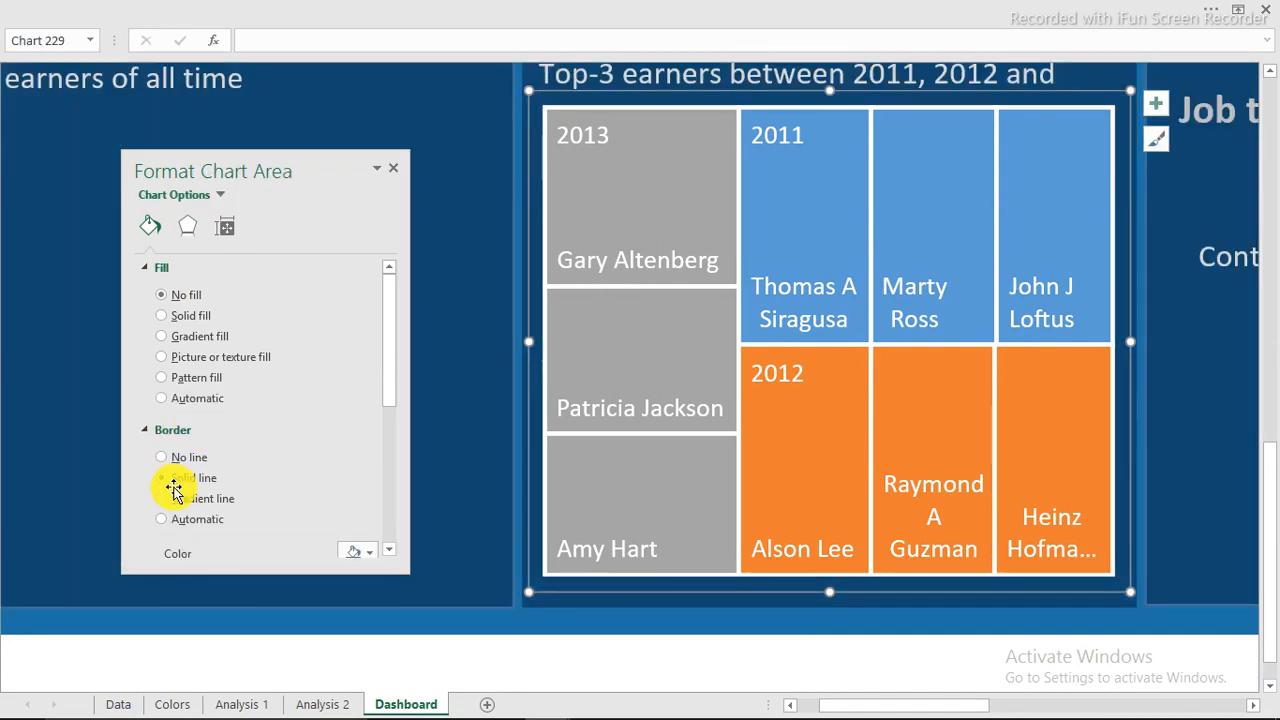
{"action": "left_click", "coordinate": [162, 460]}
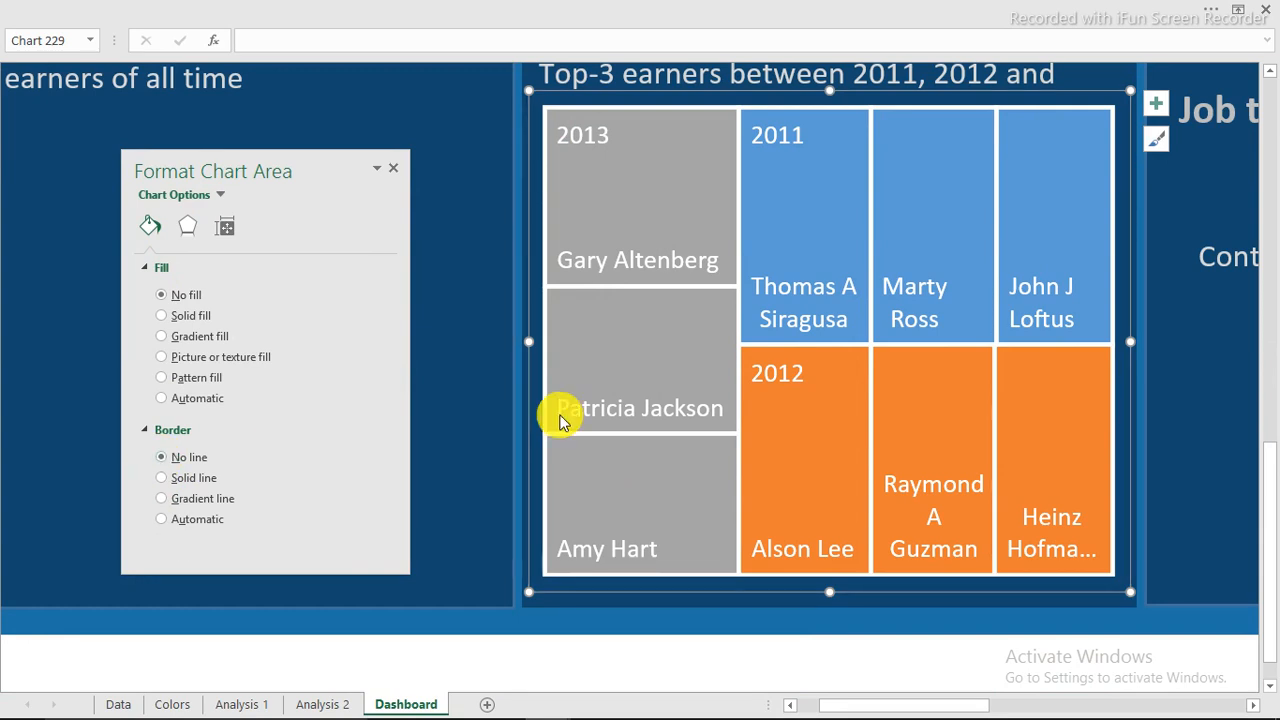
Stretch the treemap left, right and down to fill the Top-3 earners panel.
{"action": "left_click_drag", "start_coordinate": [528, 340], "coordinate": [515, 337]}
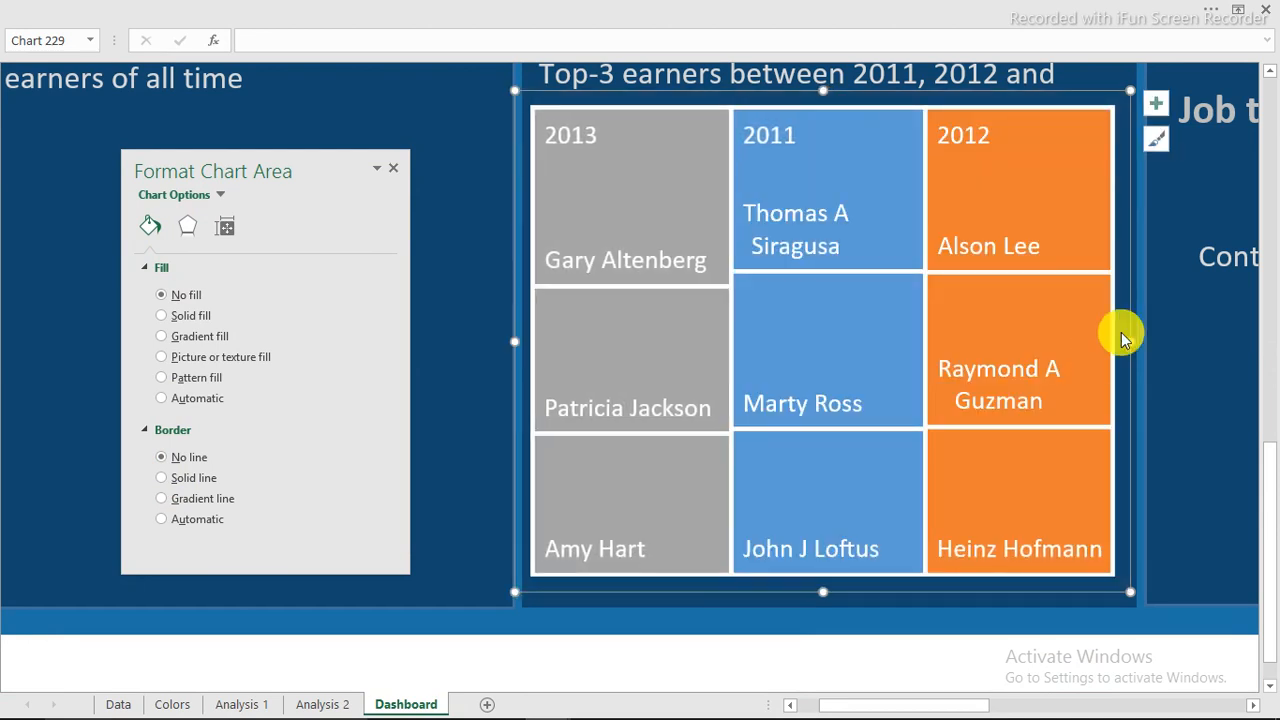
{"action": "left_click_drag", "start_coordinate": [1131, 340], "coordinate": [1144, 340]}
{"action": "left_click_drag", "start_coordinate": [831, 592], "coordinate": [838, 609]}
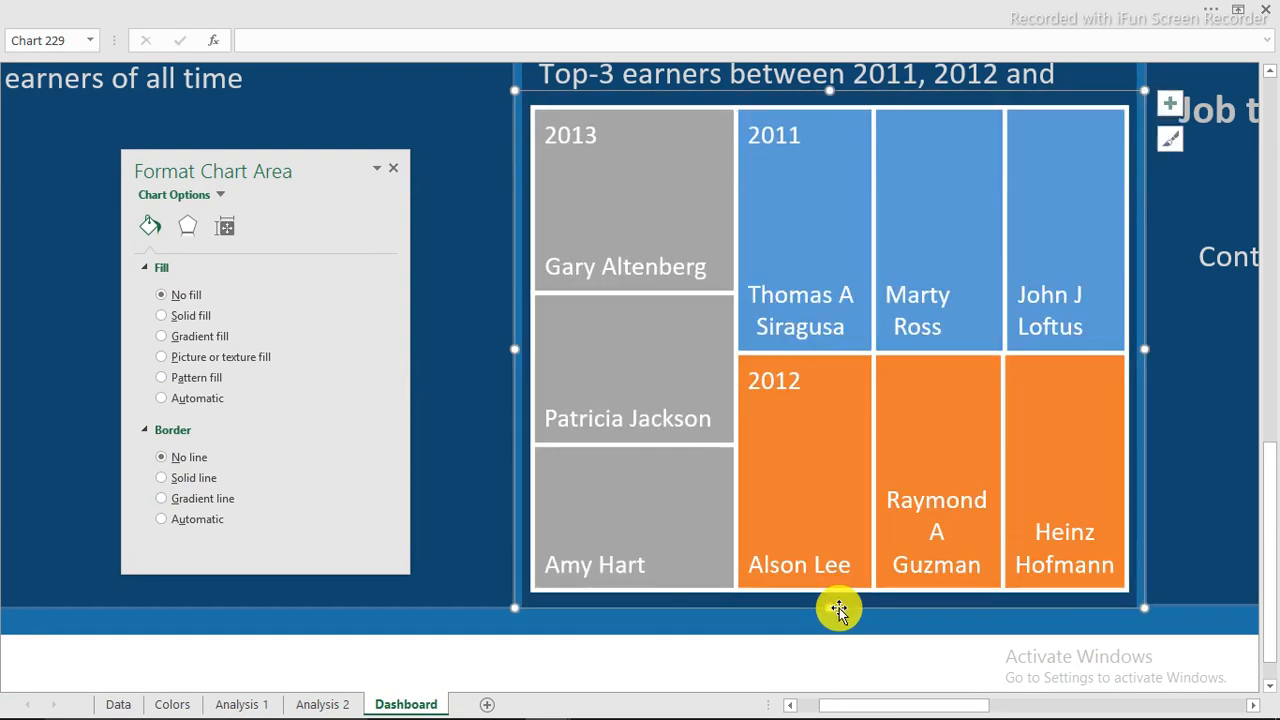
Tick Value under Label Contains so each earner's label shows their Full pay amount.
{"action": "left_click", "coordinate": [650, 428]}
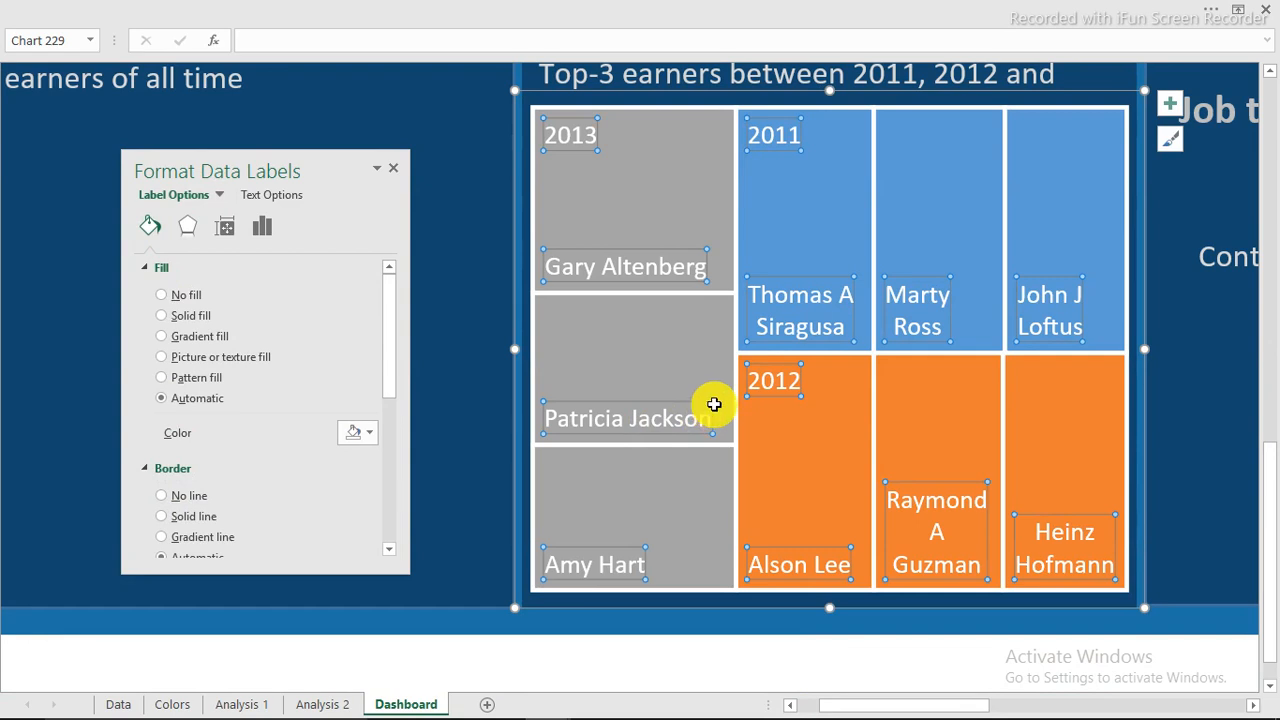
{"action": "left_click", "coordinate": [263, 228]}
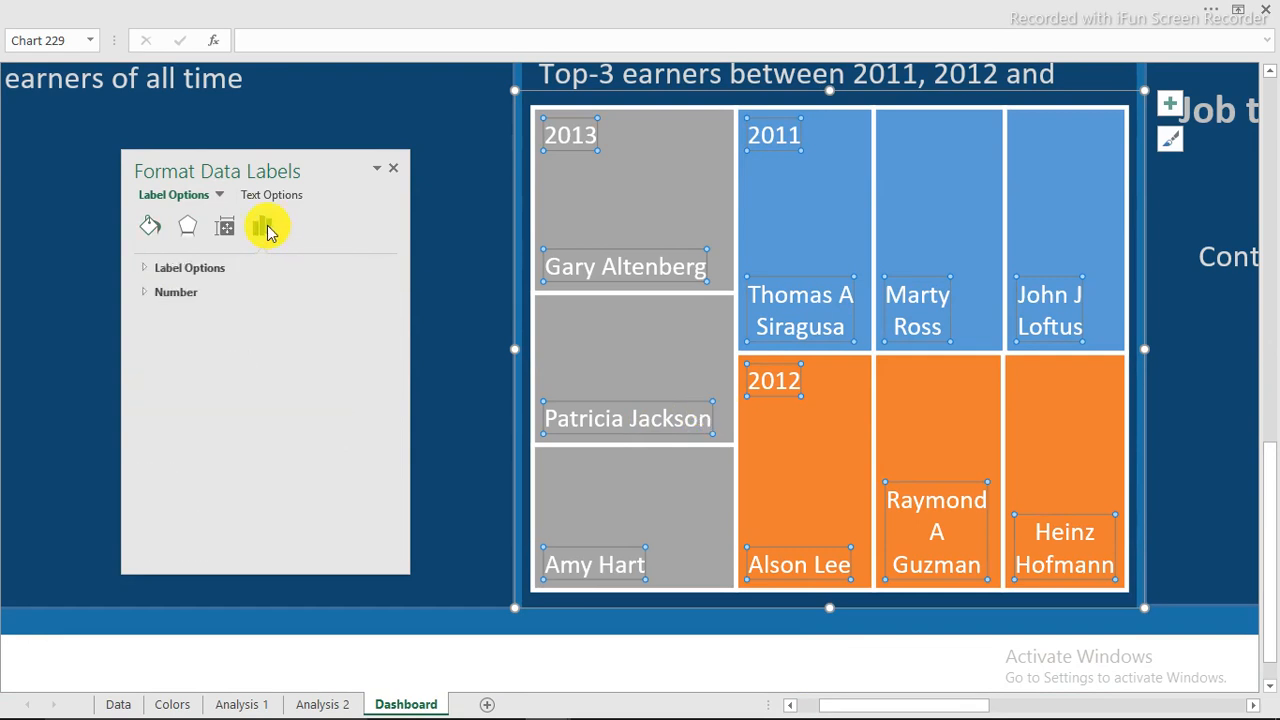
{"action": "left_click", "coordinate": [205, 273]}
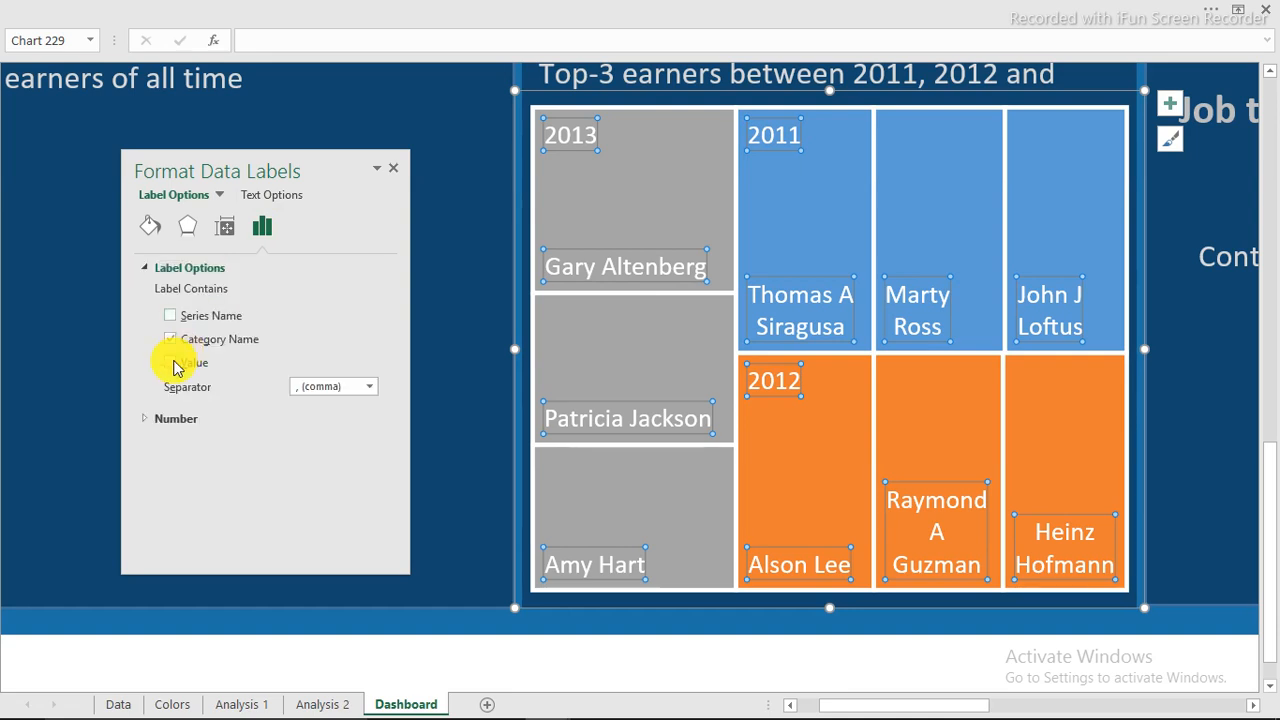
{"action": "left_click", "coordinate": [172, 364]}
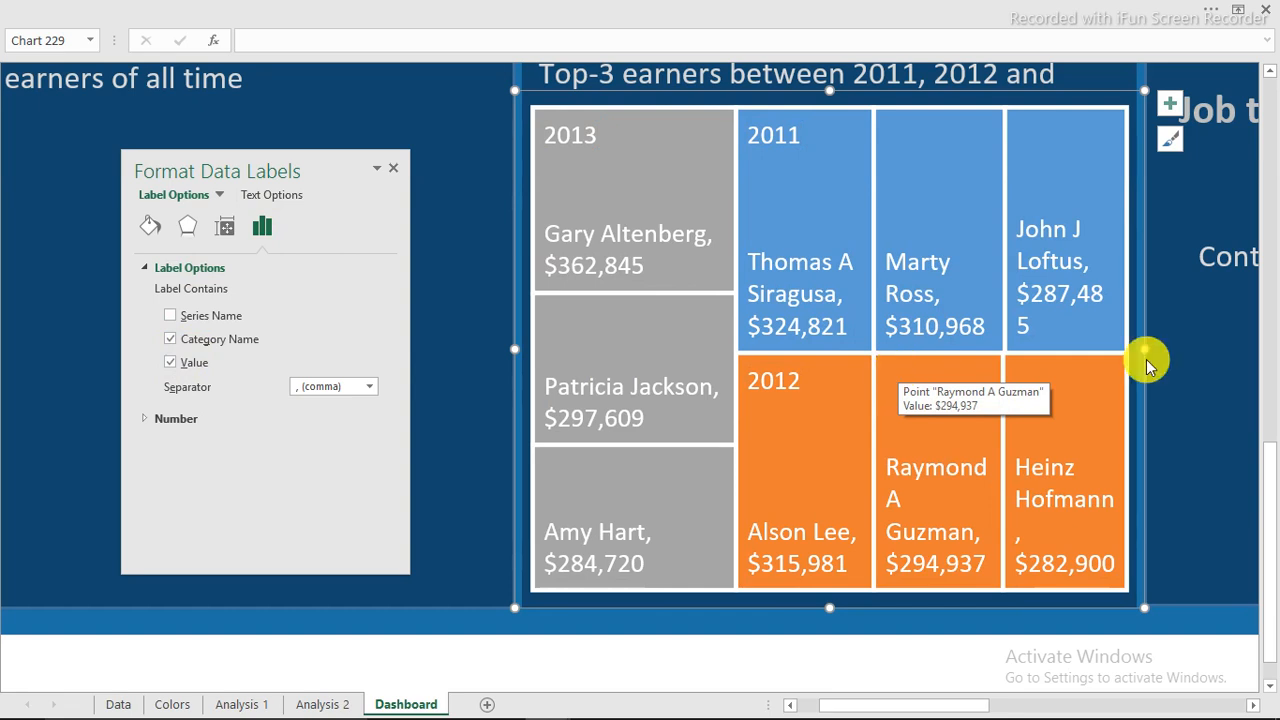
Widen the treemap slightly to the right and nudge it up within its panel.
{"action": "left_click_drag", "start_coordinate": [1145, 348], "coordinate": [1154, 347]}
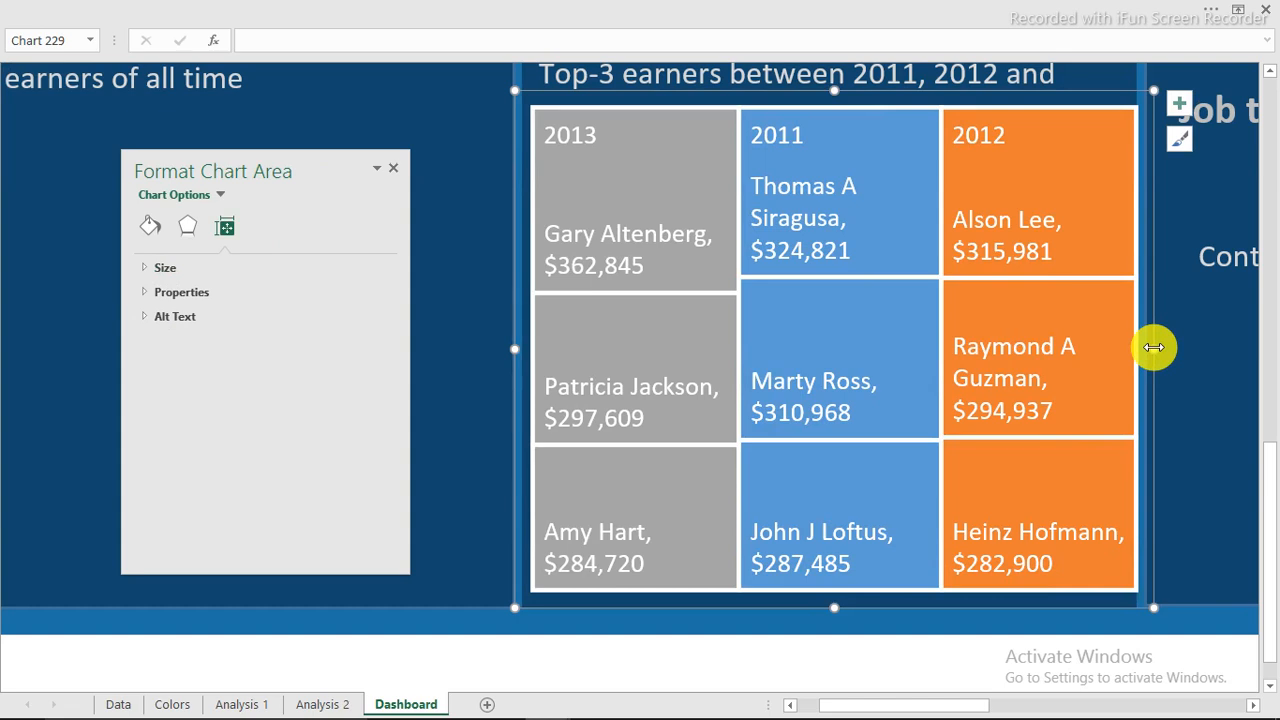
{"action": "left_click_drag", "start_coordinate": [1157, 336], "coordinate": [1153, 345]}
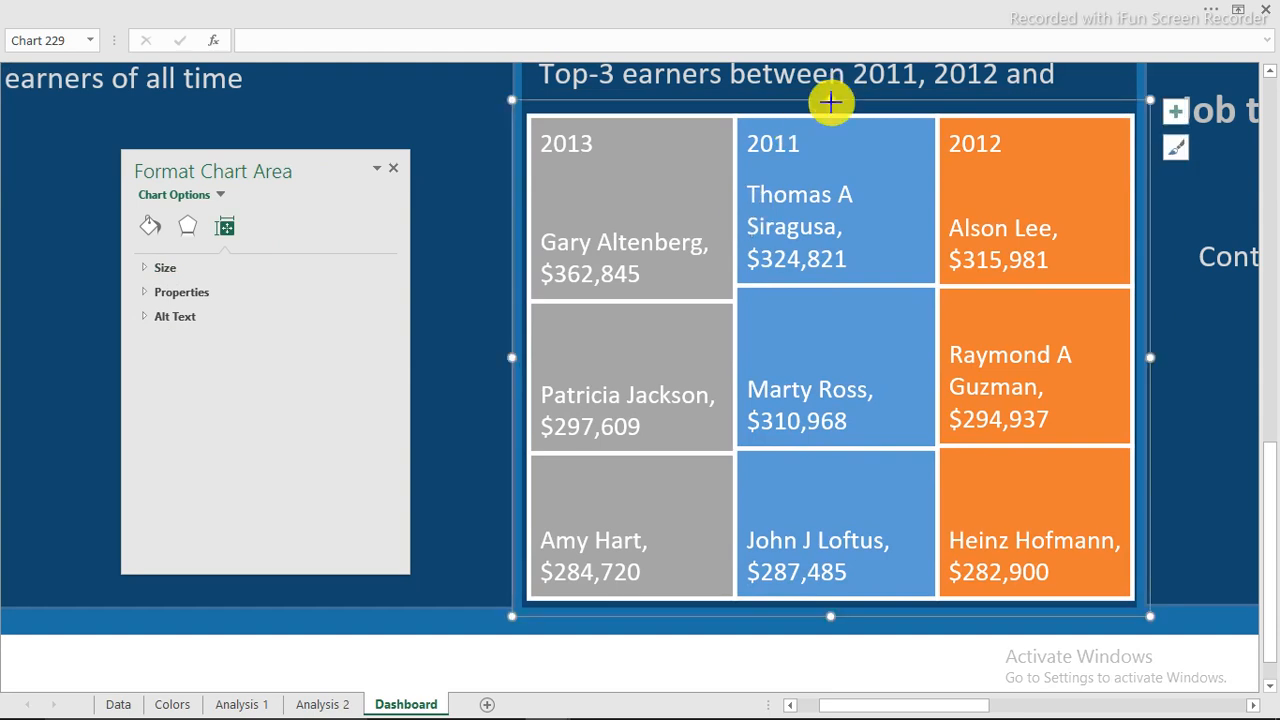
{"action": "left_click_drag", "start_coordinate": [829, 100], "coordinate": [832, 80]}
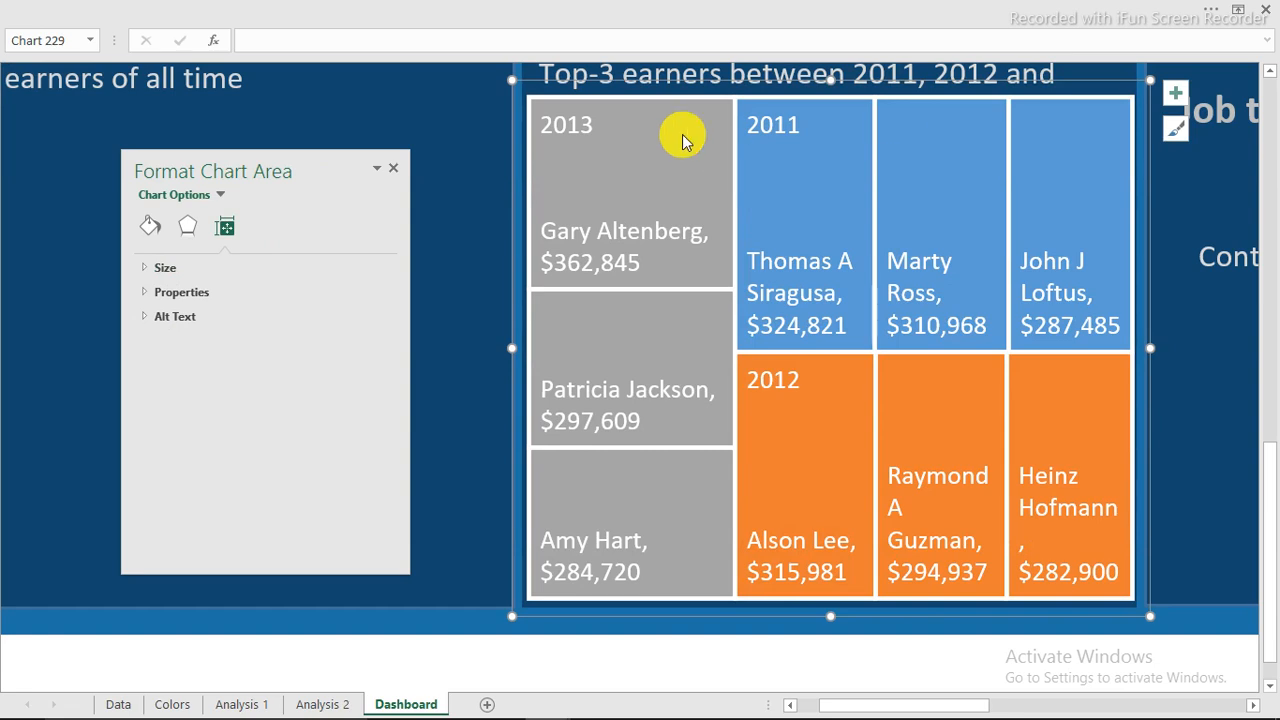
{"action": "left_click", "coordinate": [779, 385]}
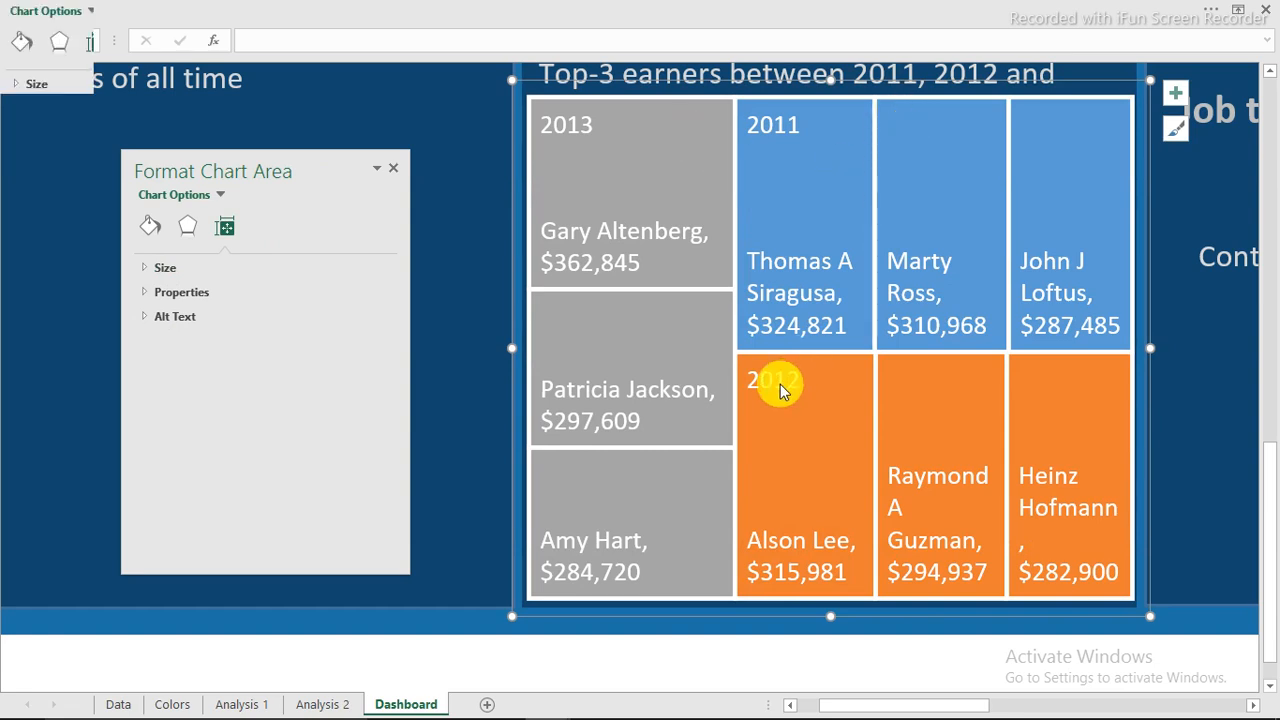
Make the 2012 year heading bold and increase its font size.
{"action": "left_click", "coordinate": [779, 385]}
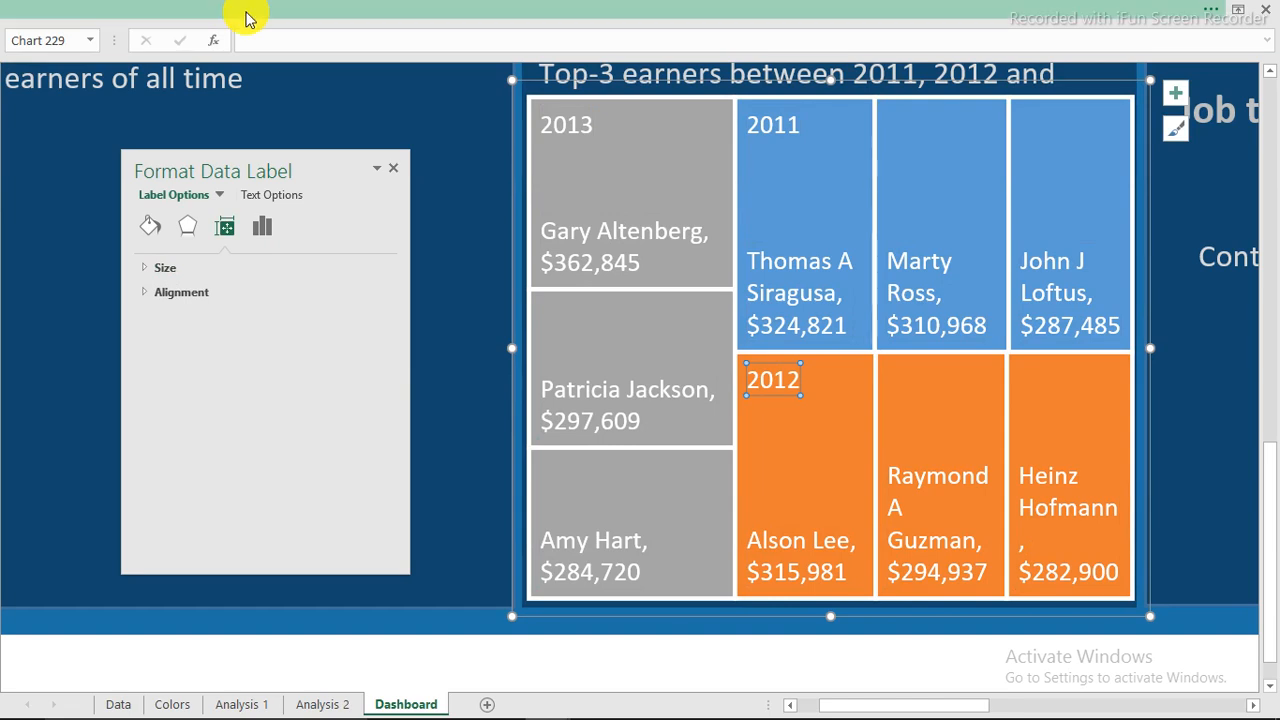
{"action": "left_click", "coordinate": [247, 18]}
{"action": "left_click", "coordinate": [161, 105]}
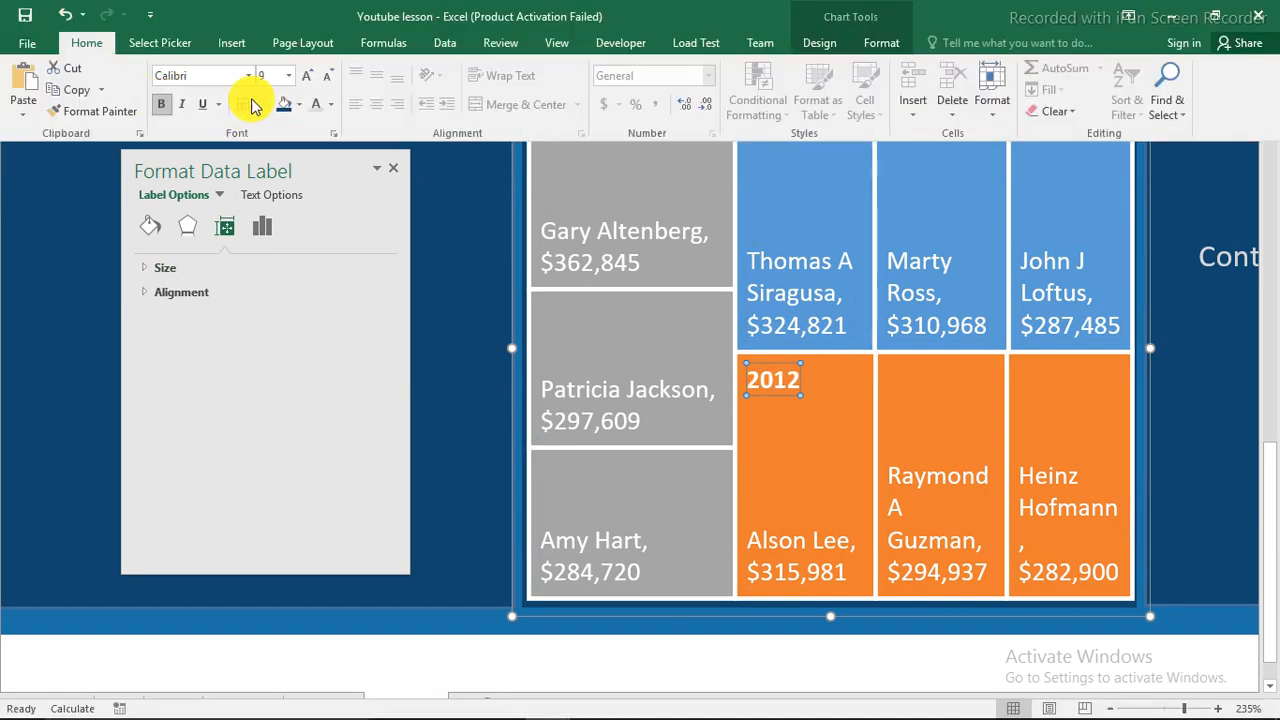
{"action": "left_click", "coordinate": [305, 78]}
{"action": "left_click", "coordinate": [305, 78]}
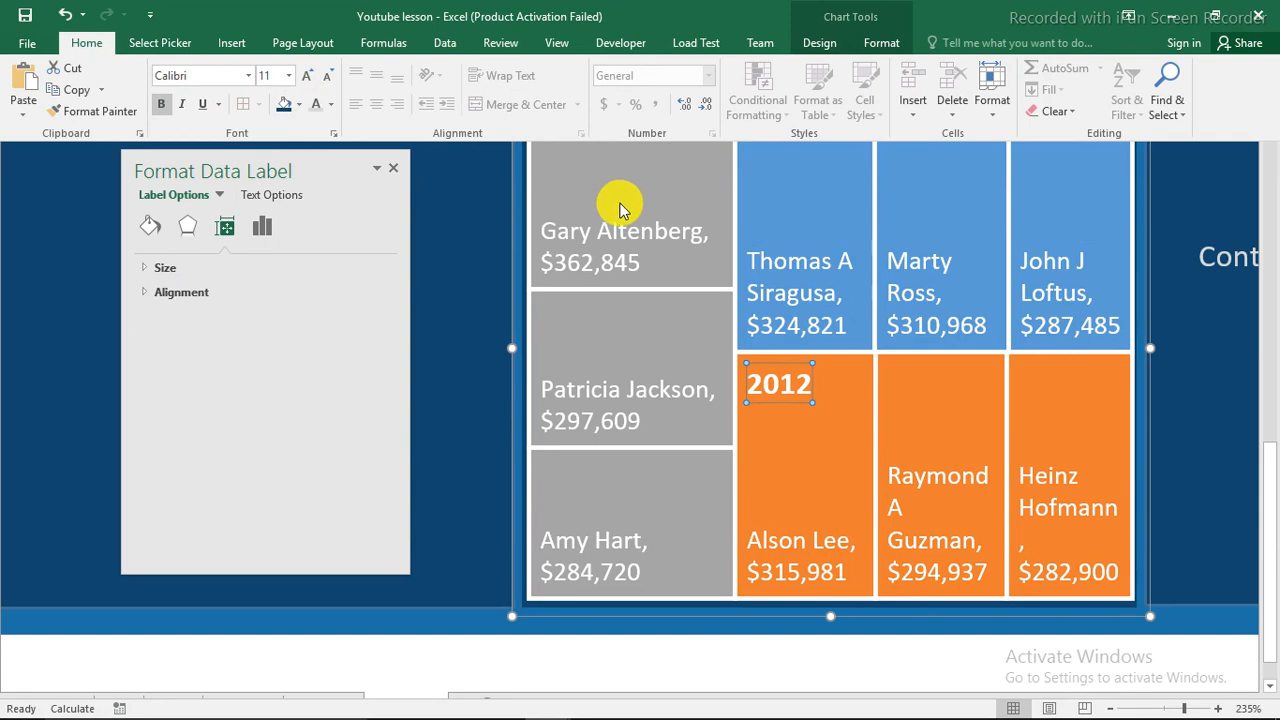
Increase the font size of the 2013 year heading.
{"action": "left_click", "coordinate": [628, 162]}
{"action": "left_click", "coordinate": [569, 124]}
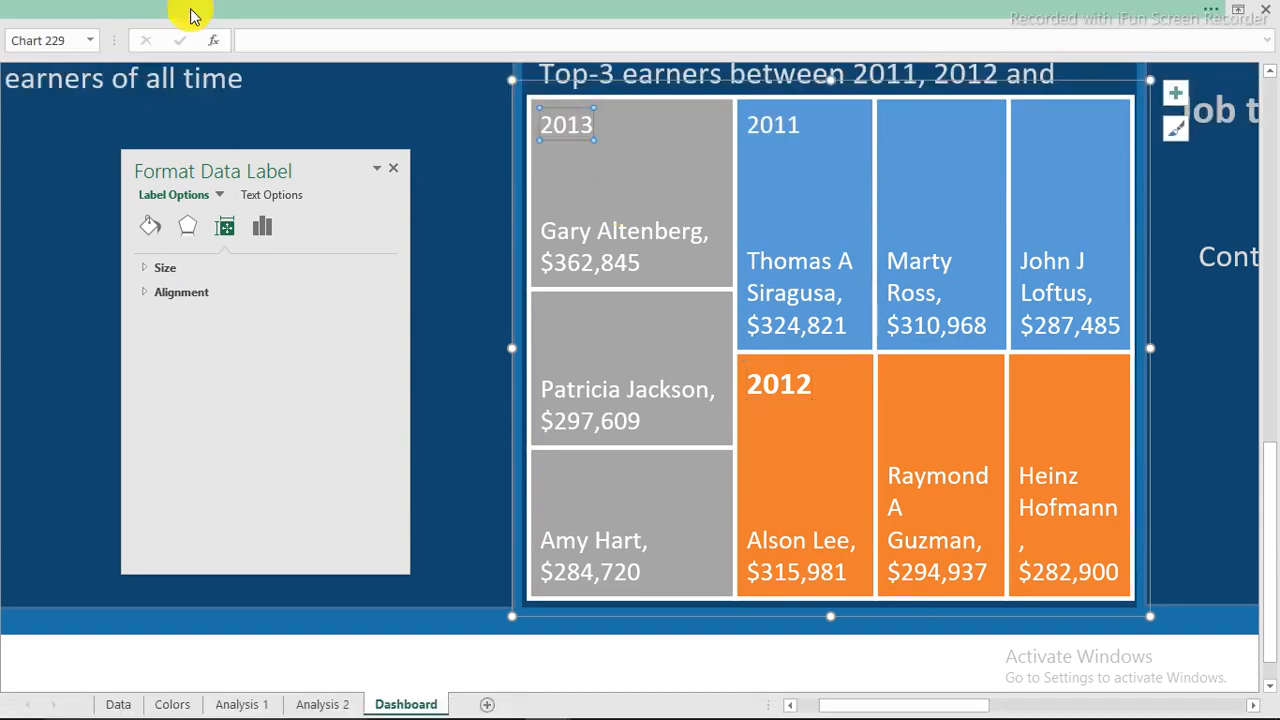
{"action": "left_click", "coordinate": [193, 17]}
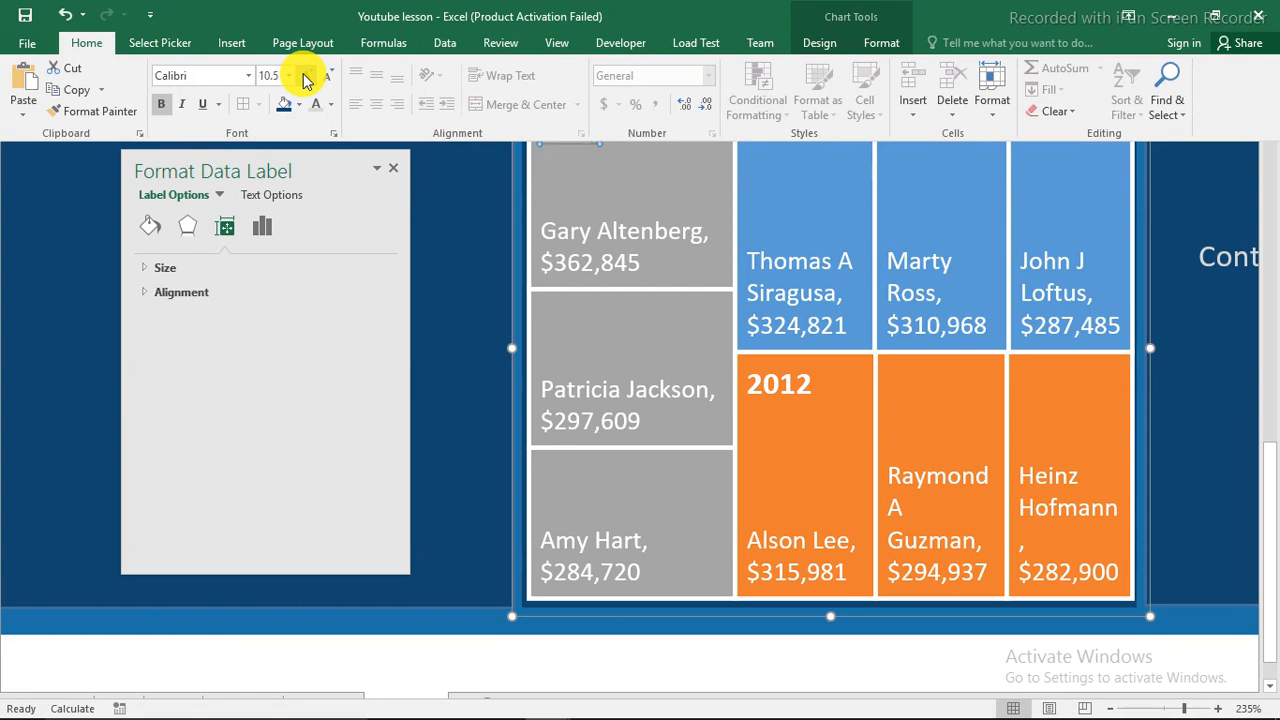
{"action": "left_click", "coordinate": [791, 134]}
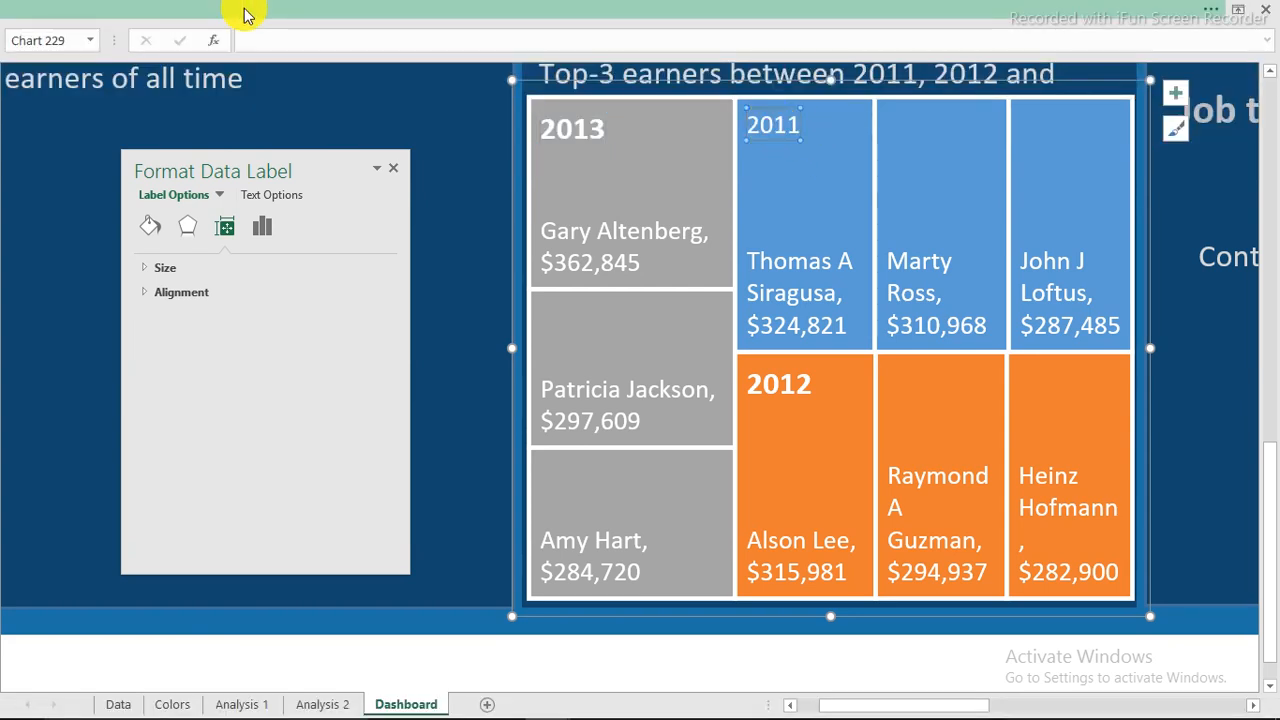
Make the 2011 year heading bold with a larger font size.
{"action": "left_click", "coordinate": [248, 16]}
{"action": "left_click", "coordinate": [161, 104]}
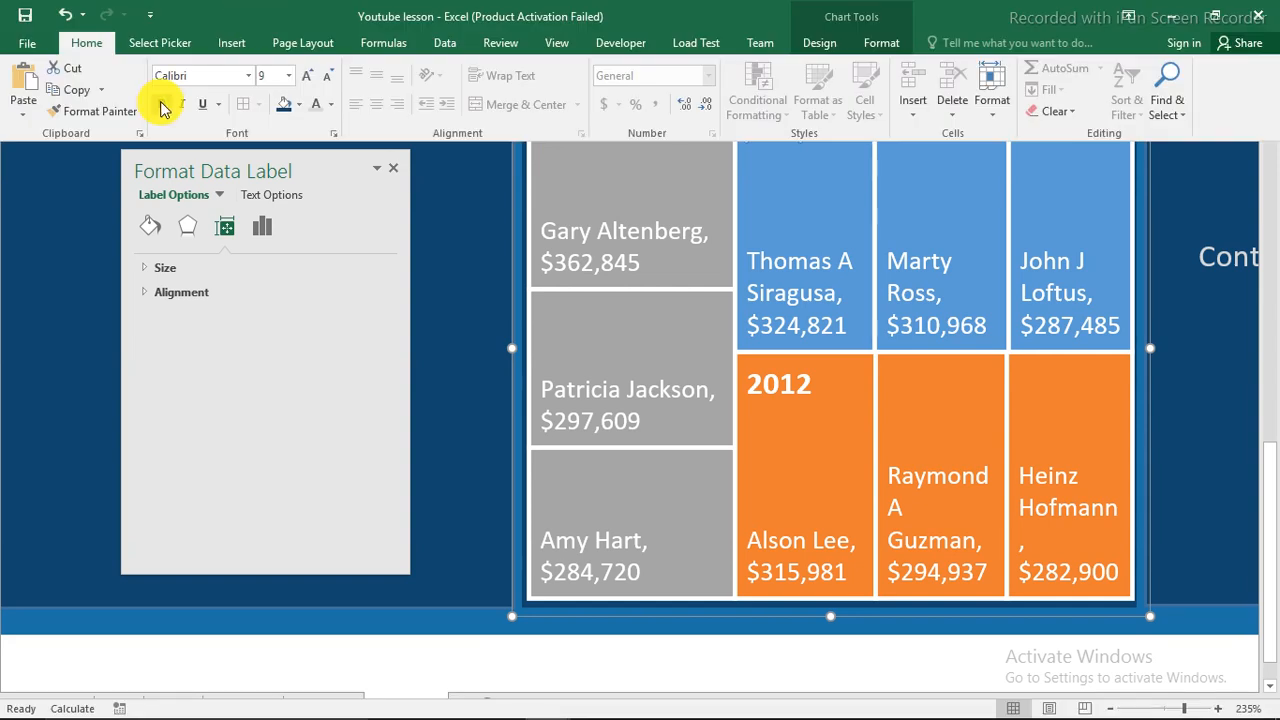
{"action": "left_click", "coordinate": [307, 80]}
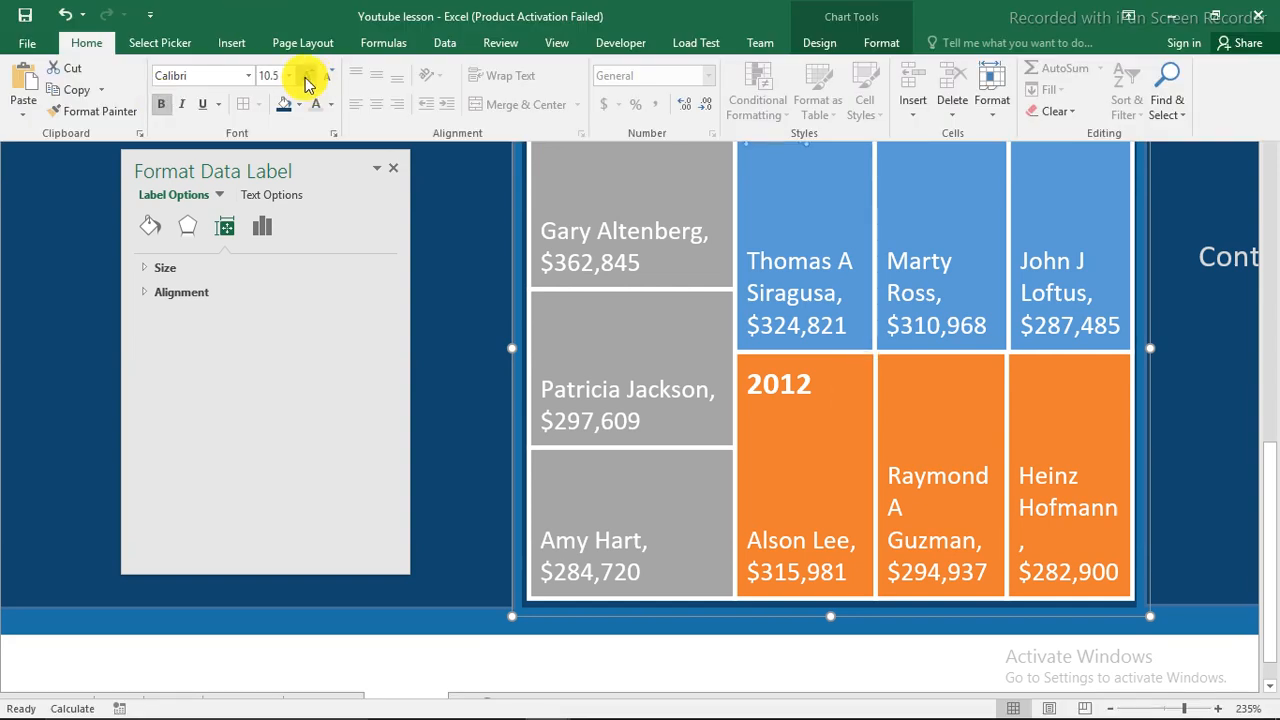
{"action": "left_click", "coordinate": [730, 229]}
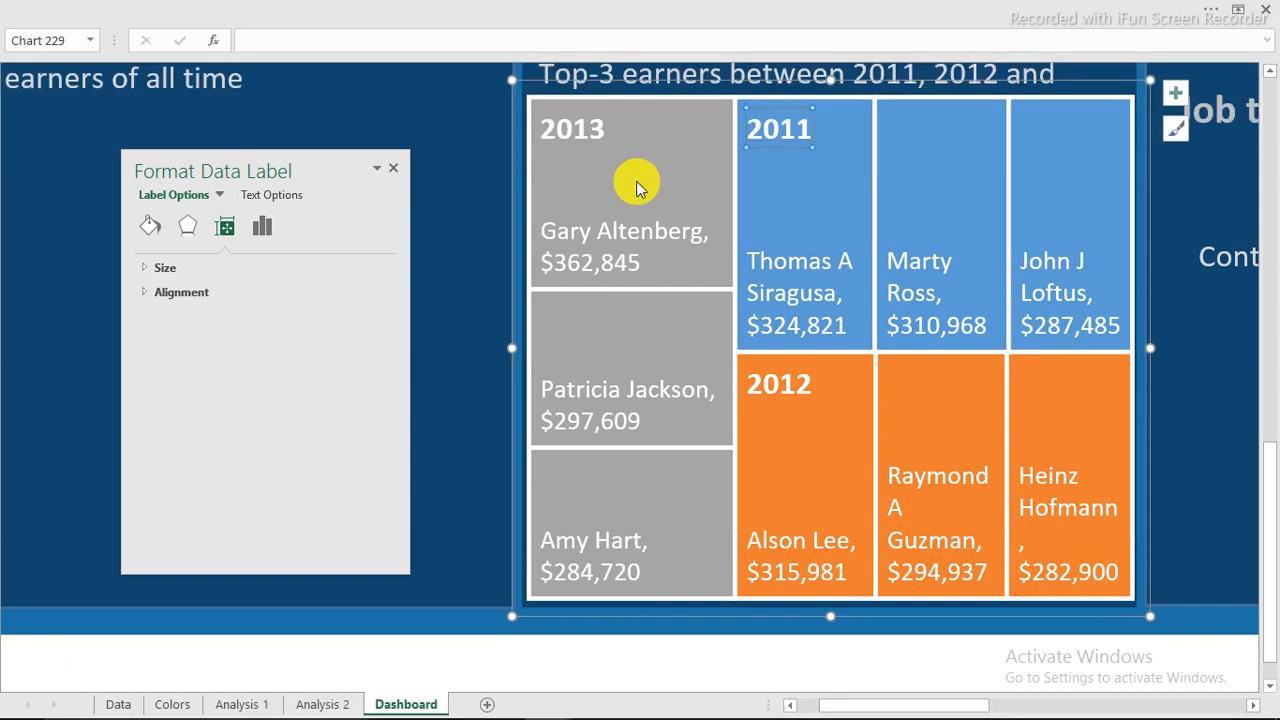
{"action": "left_click", "coordinate": [637, 180]}
{"action": "left_click", "coordinate": [637, 180]}
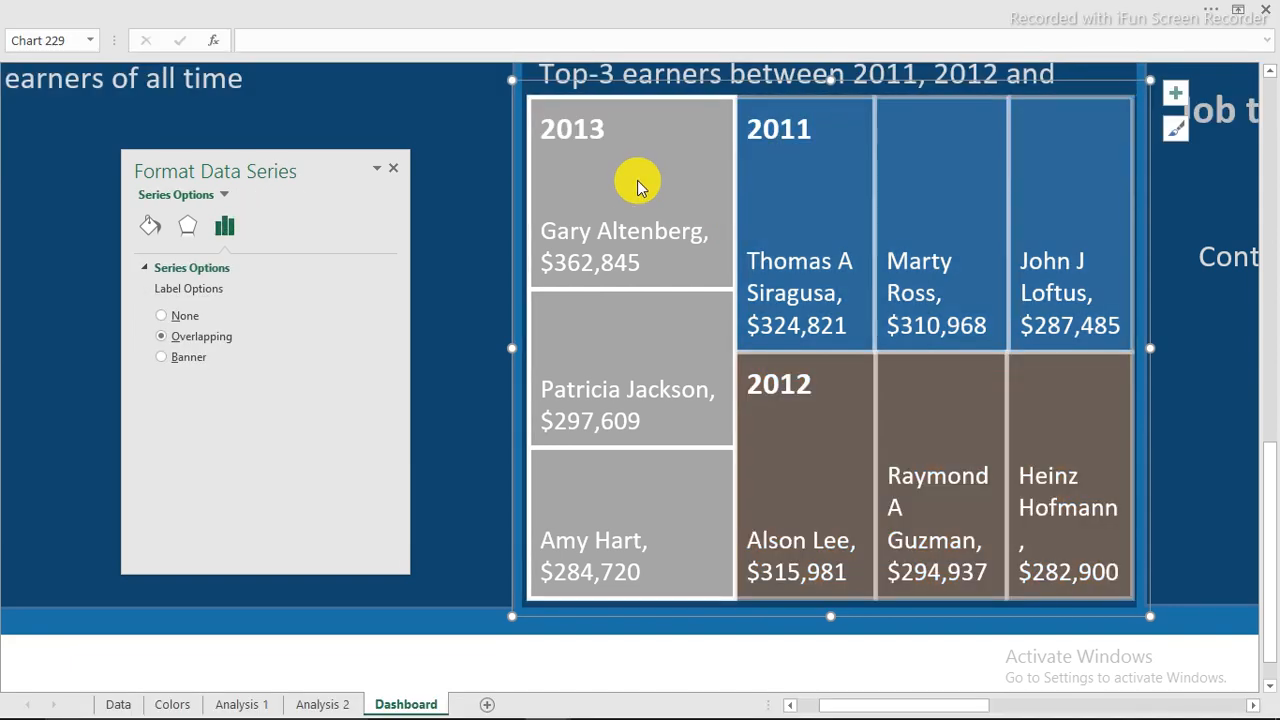
Fill the 2013 treemap tiles with light orange.
{"action": "left_click", "coordinate": [637, 180]}
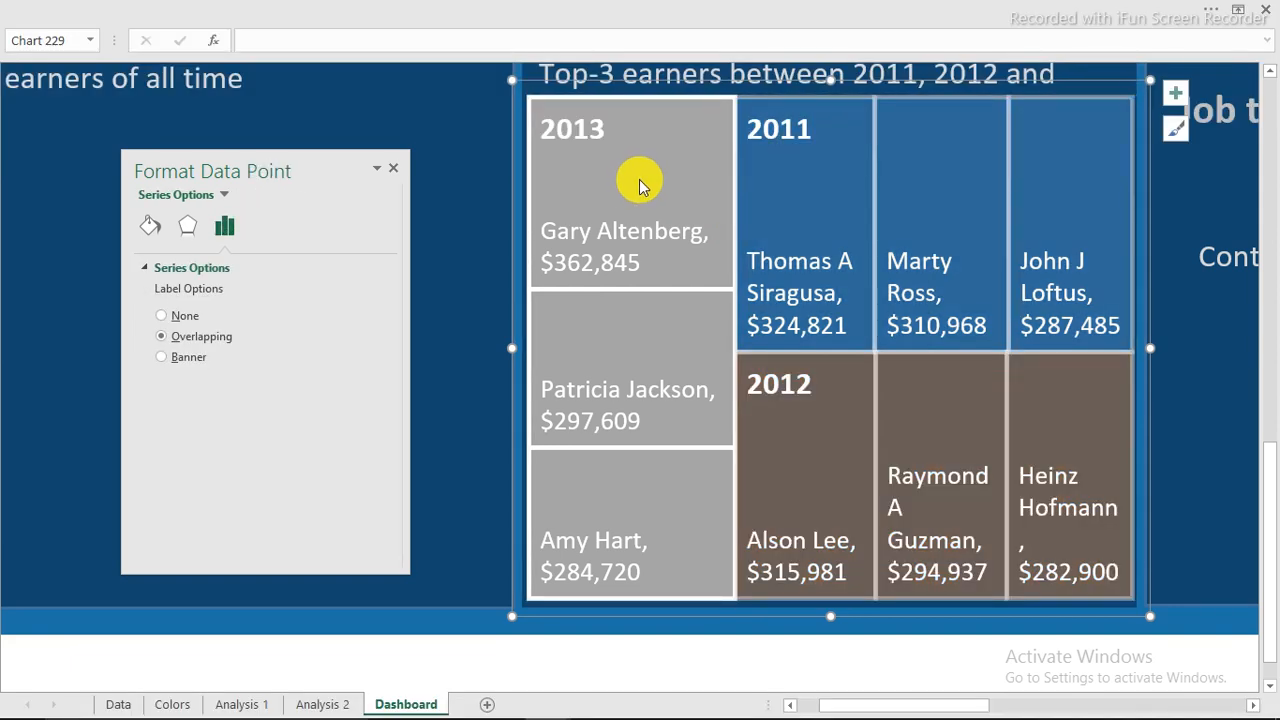
{"action": "left_click", "coordinate": [150, 228]}
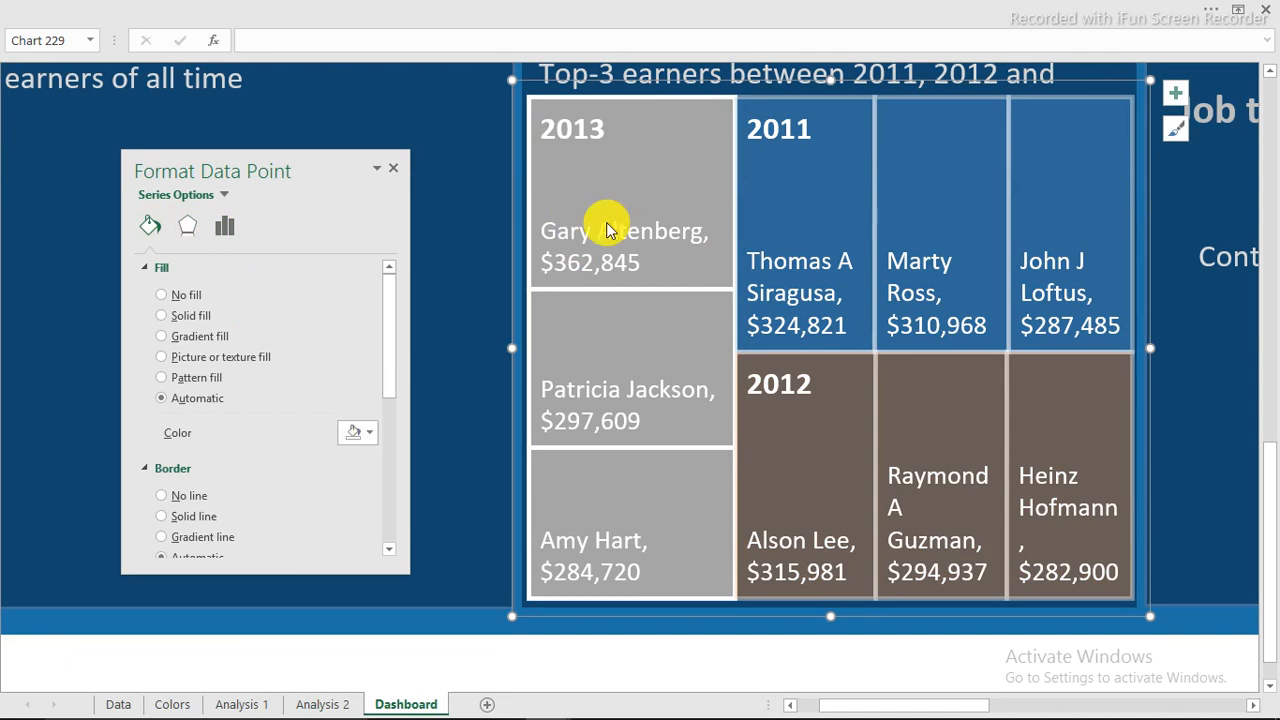
{"action": "left_click", "coordinate": [625, 179]}
{"action": "left_click", "coordinate": [625, 179]}
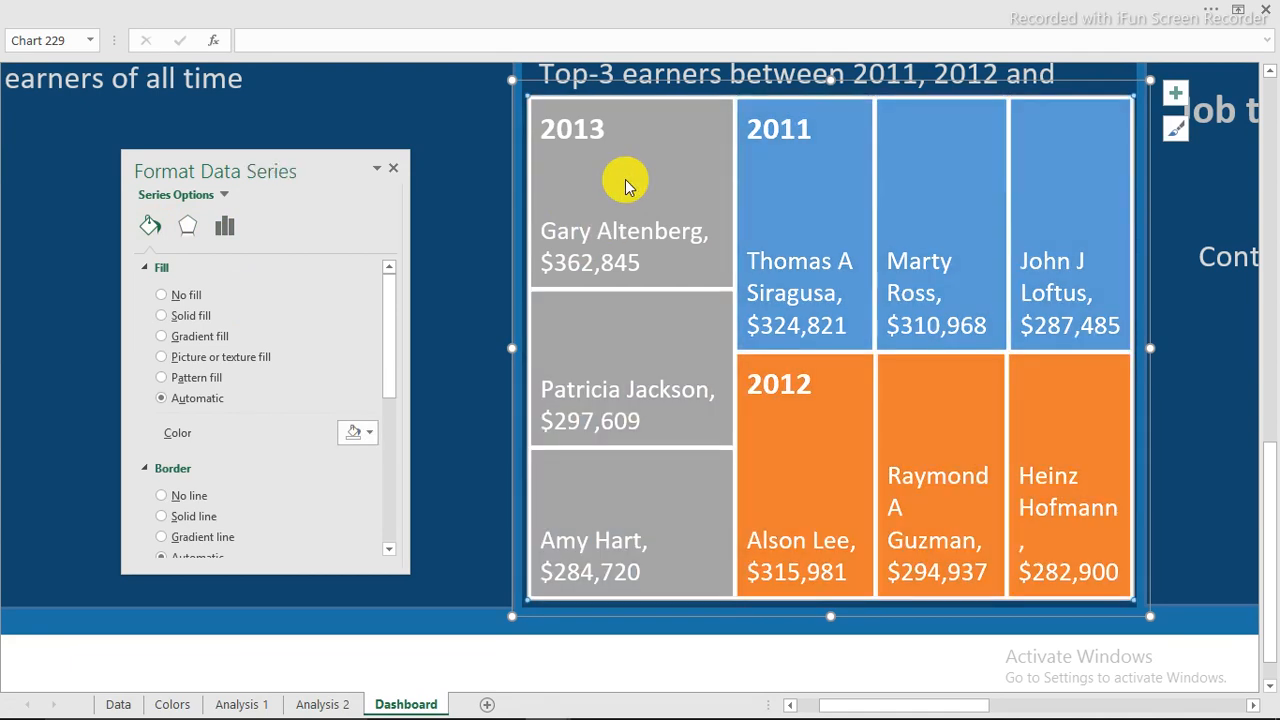
{"action": "left_click", "coordinate": [625, 179]}
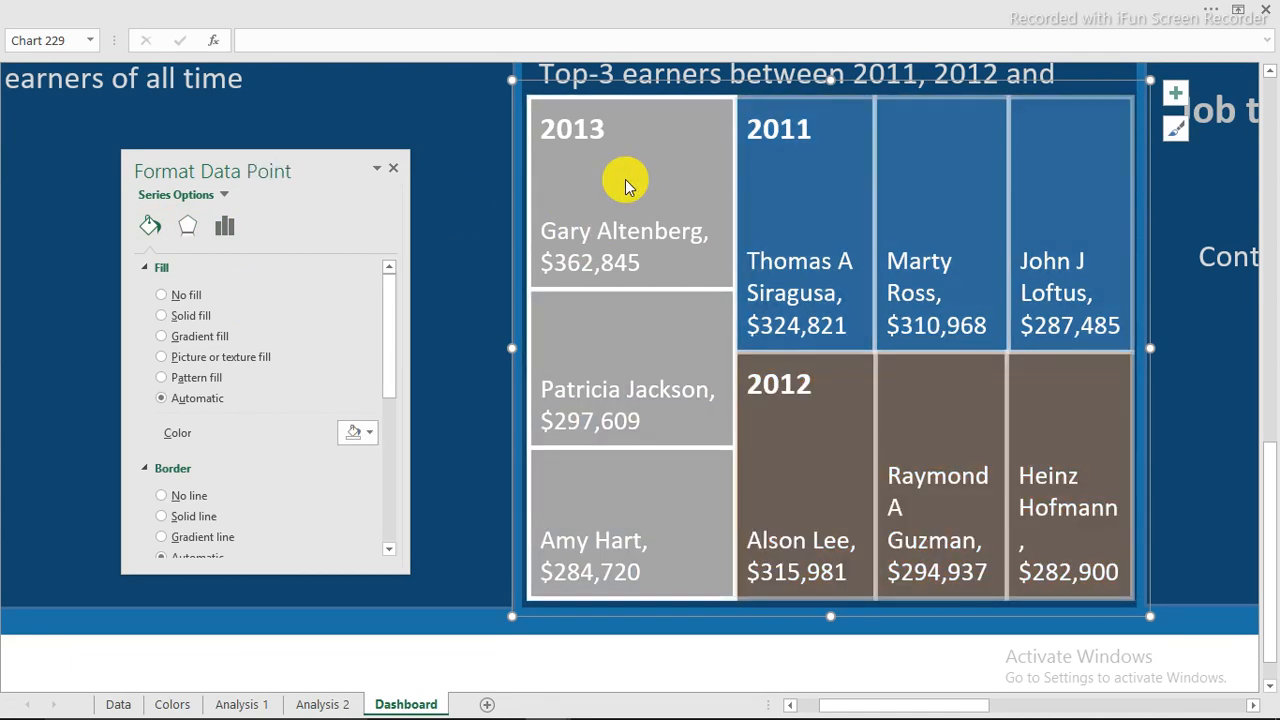
{"action": "left_click", "coordinate": [368, 433]}
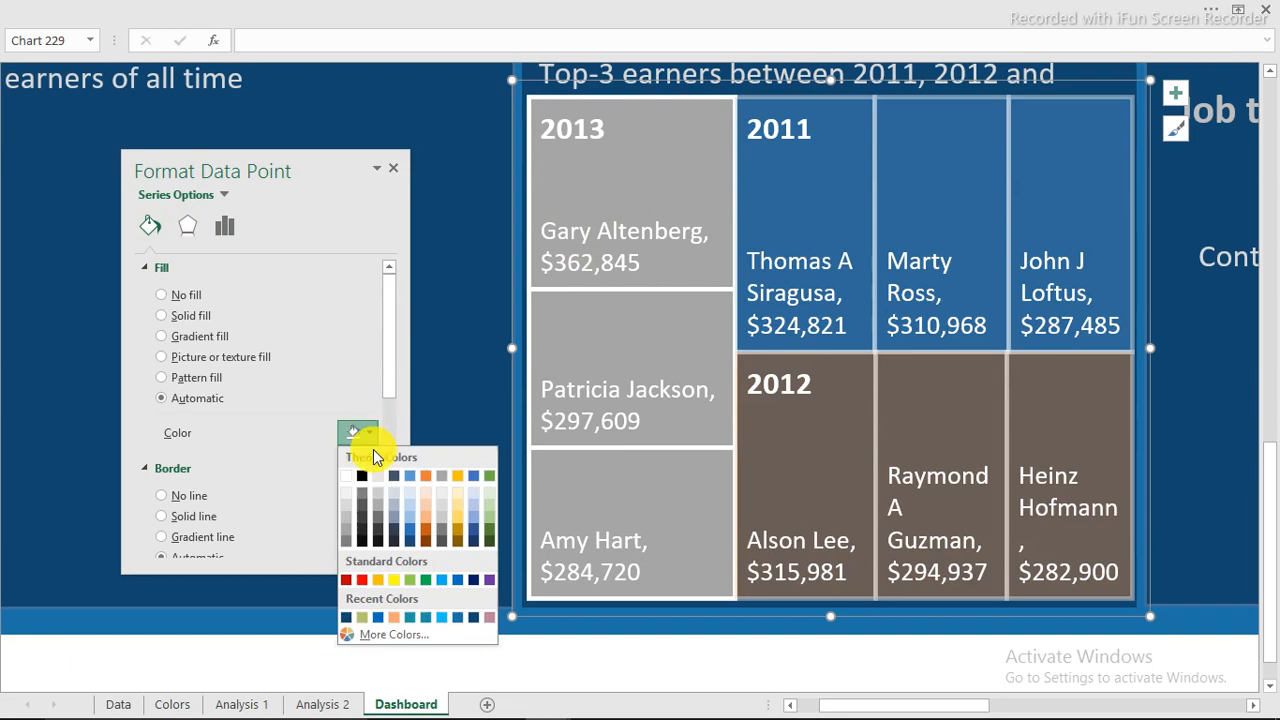
{"action": "left_click", "coordinate": [392, 618]}
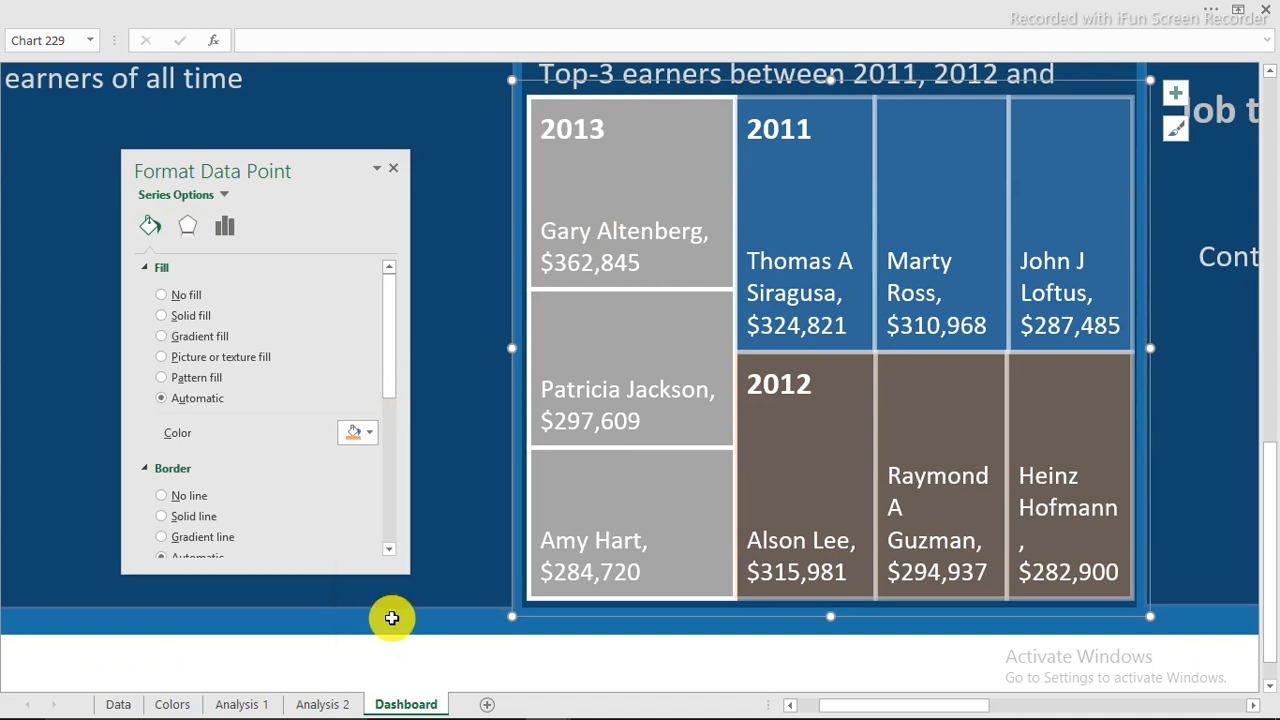
Fill the 2011 tiles green and the 2012 tiles blue.
{"action": "left_click", "coordinate": [848, 193]}
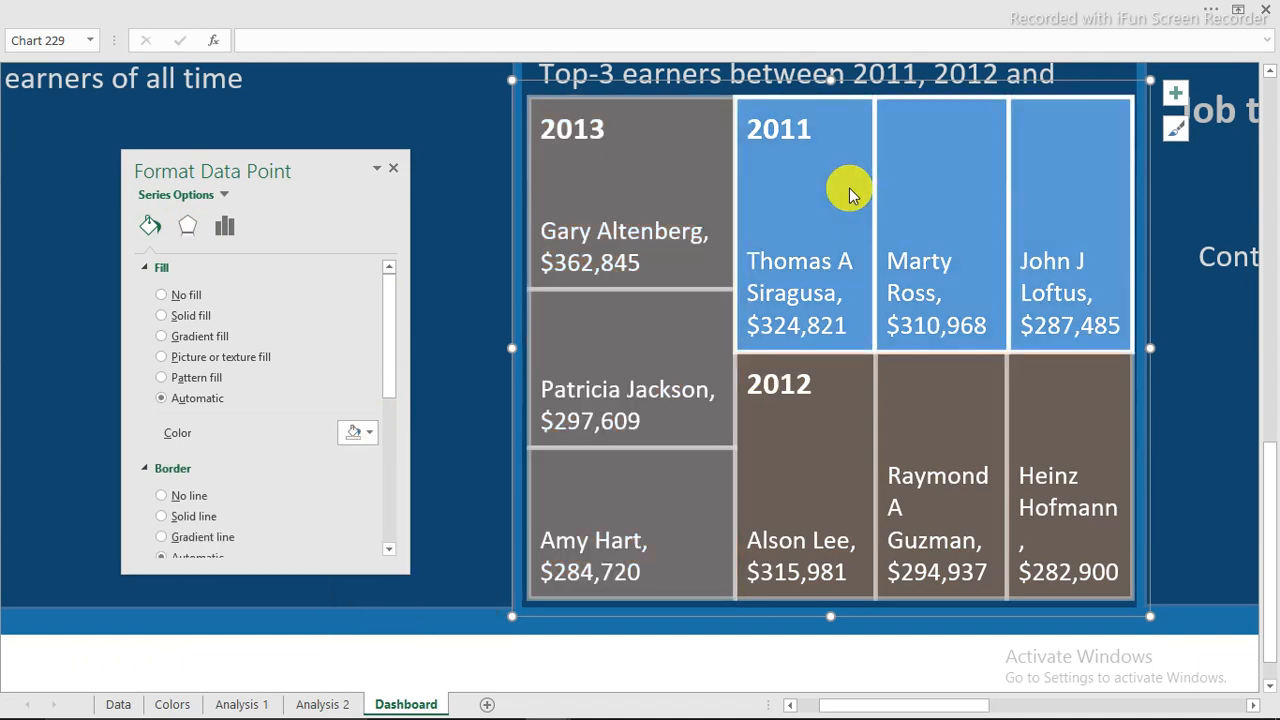
{"action": "left_click", "coordinate": [358, 432]}
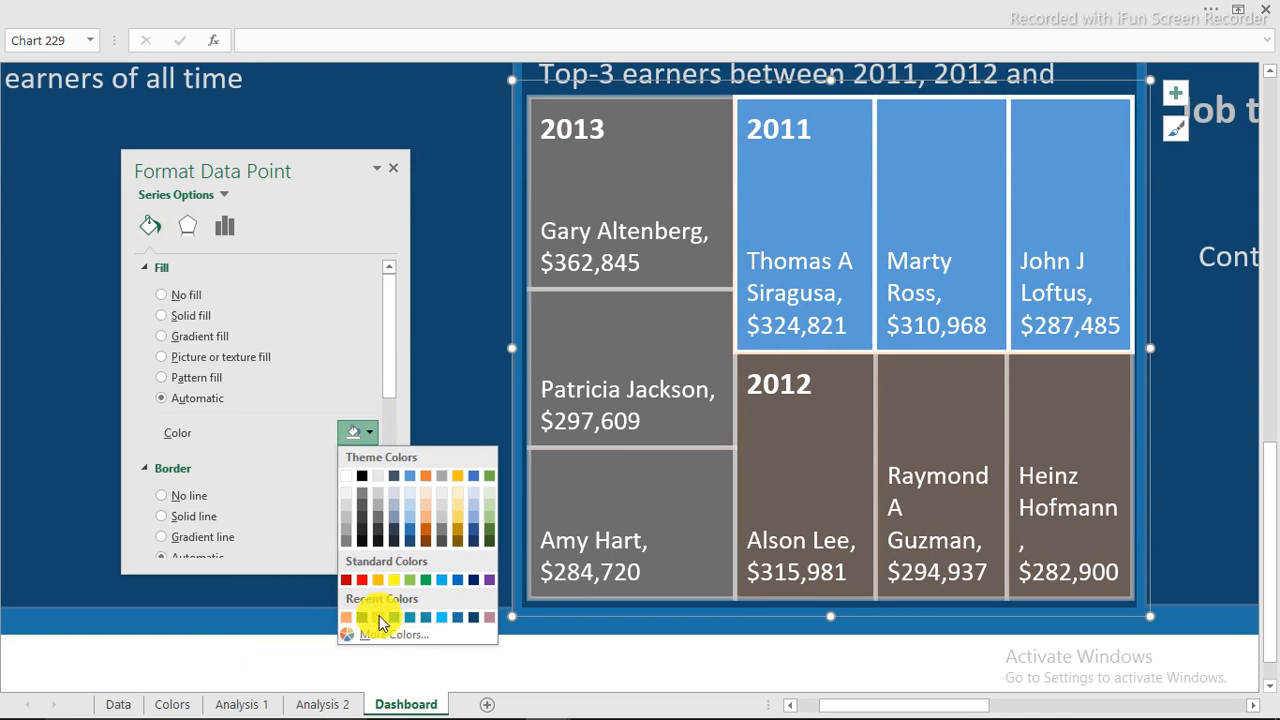
{"action": "left_click", "coordinate": [379, 618]}
{"action": "left_click", "coordinate": [776, 462]}
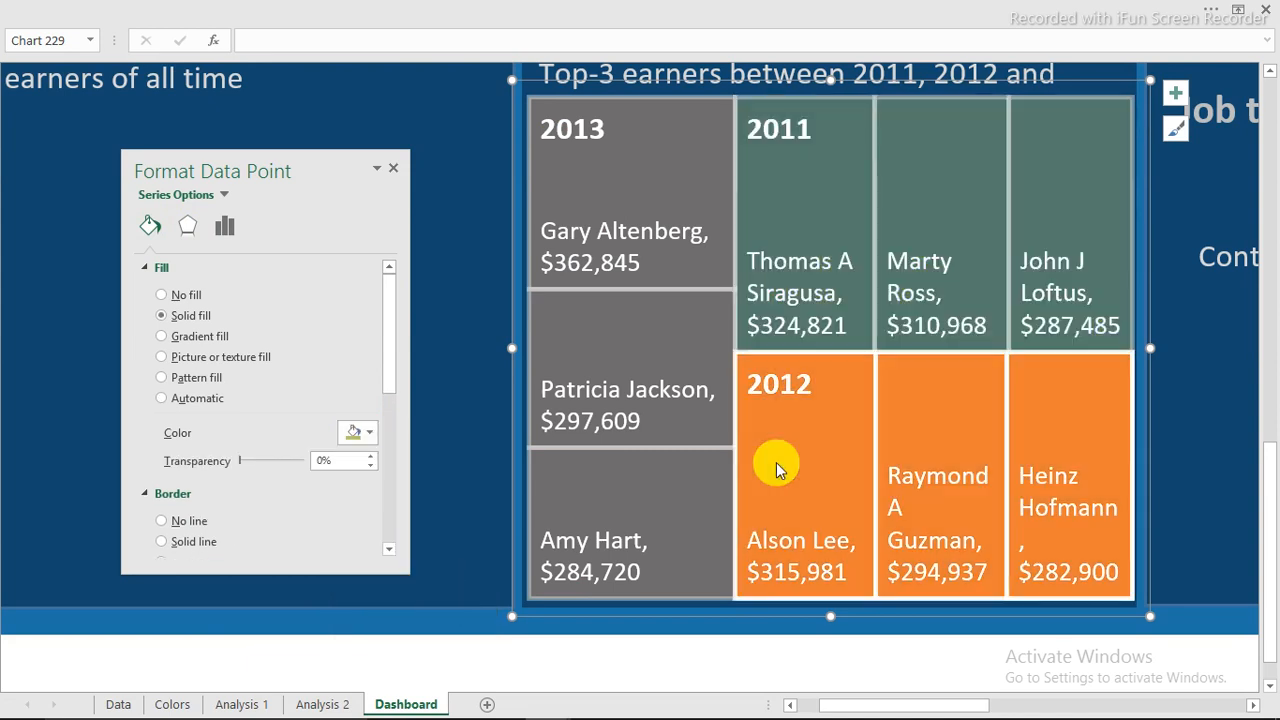
{"action": "left_click", "coordinate": [373, 436]}
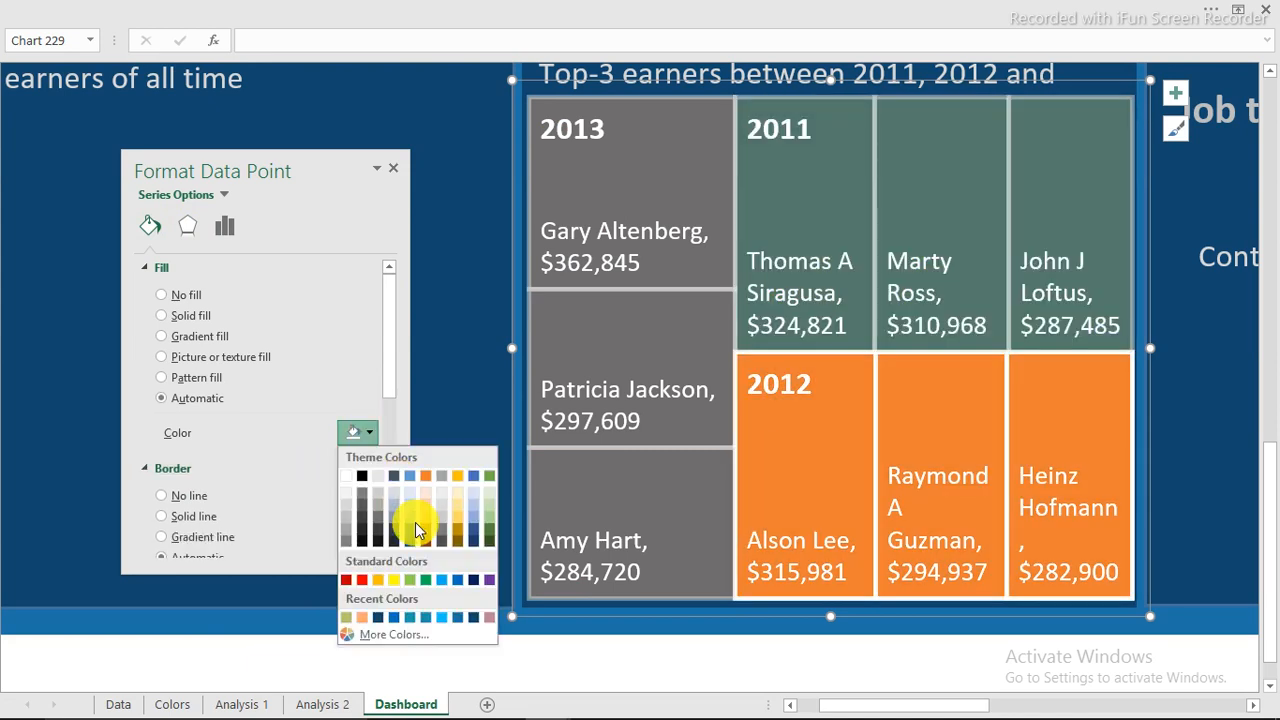
{"action": "left_click", "coordinate": [457, 584]}
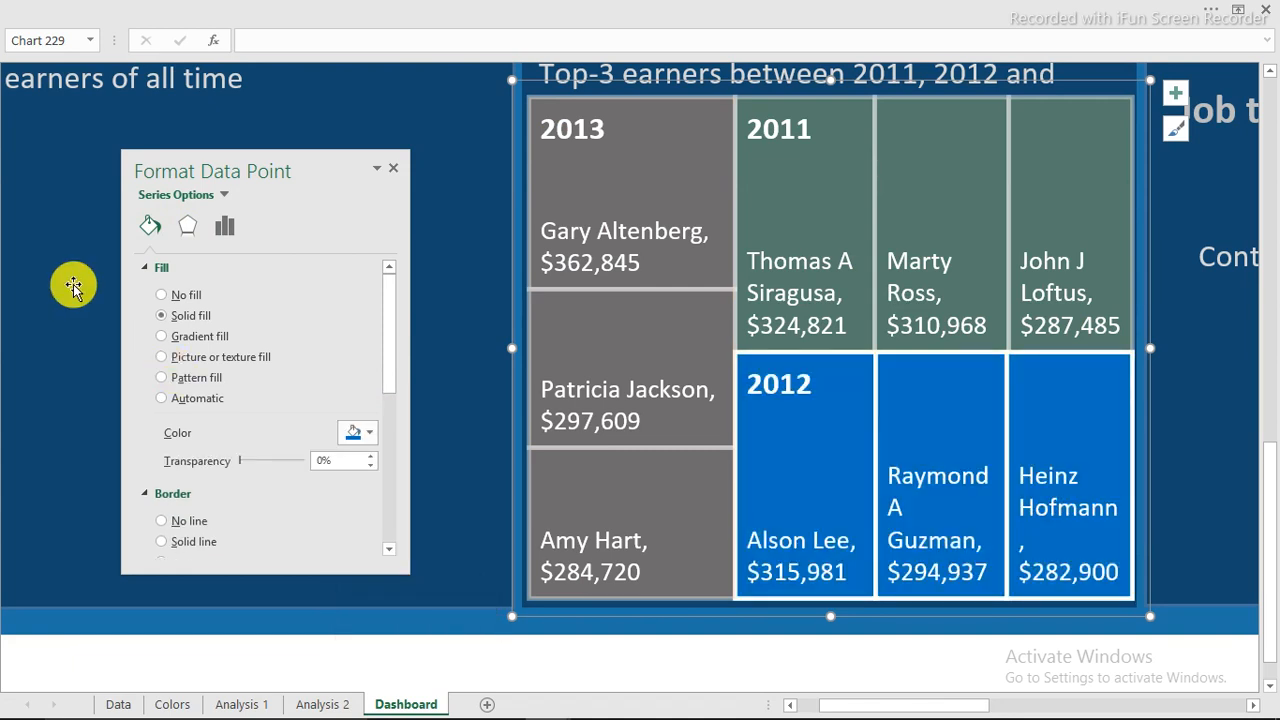
{"action": "left_click", "coordinate": [73, 288]}
{"action": "left_click", "coordinate": [726, 658]}
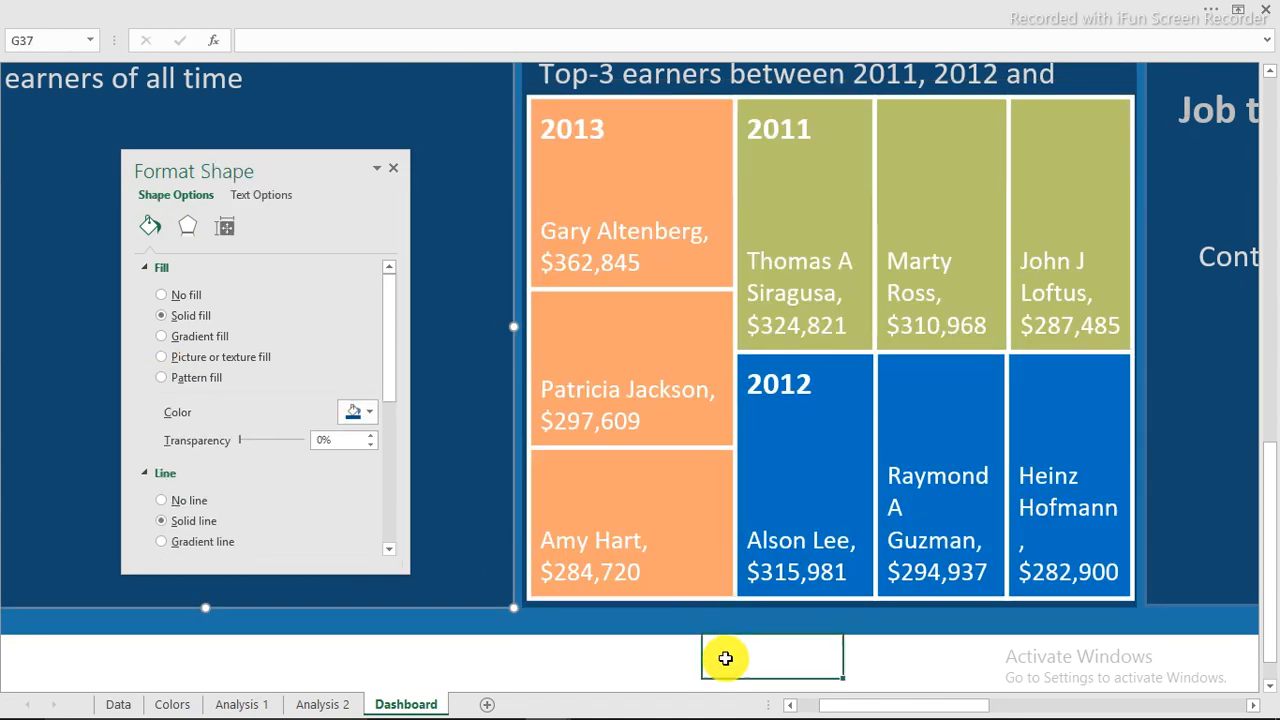
Set the zoom back to 100% and close the formatting pane.
{"action": "left_click", "coordinate": [766, 6]}
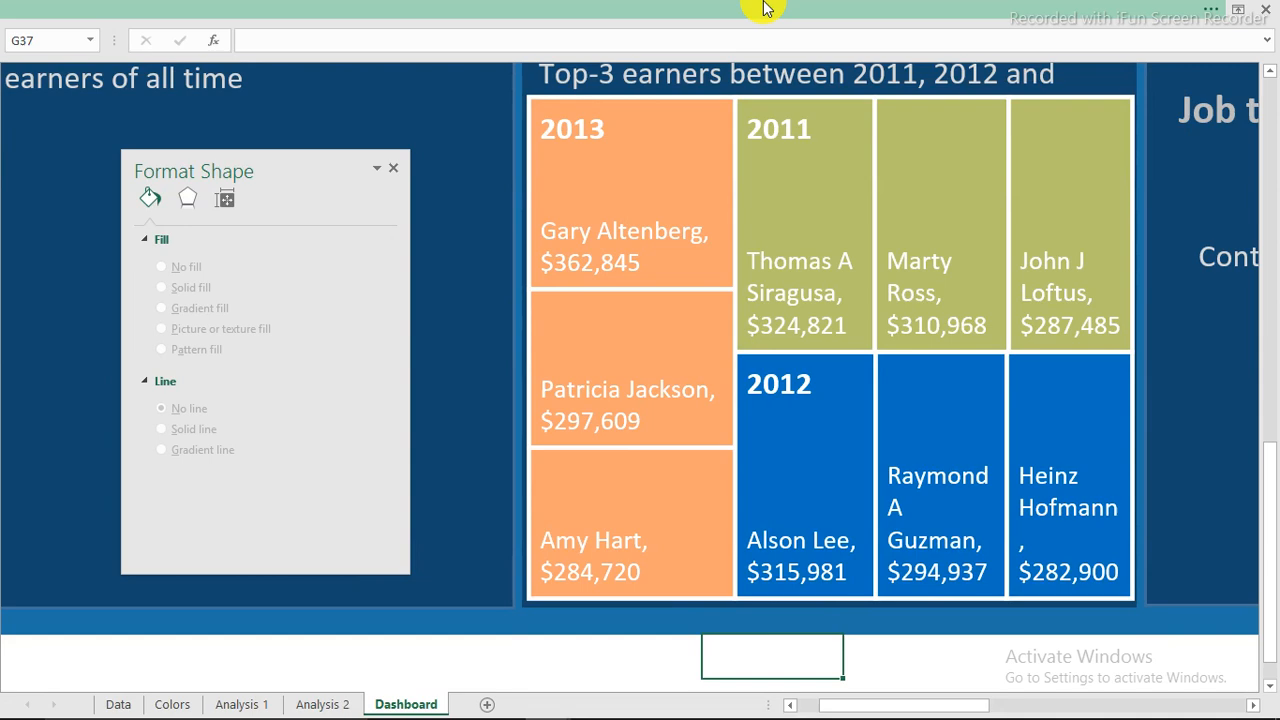
{"action": "left_click", "coordinate": [1166, 710]}
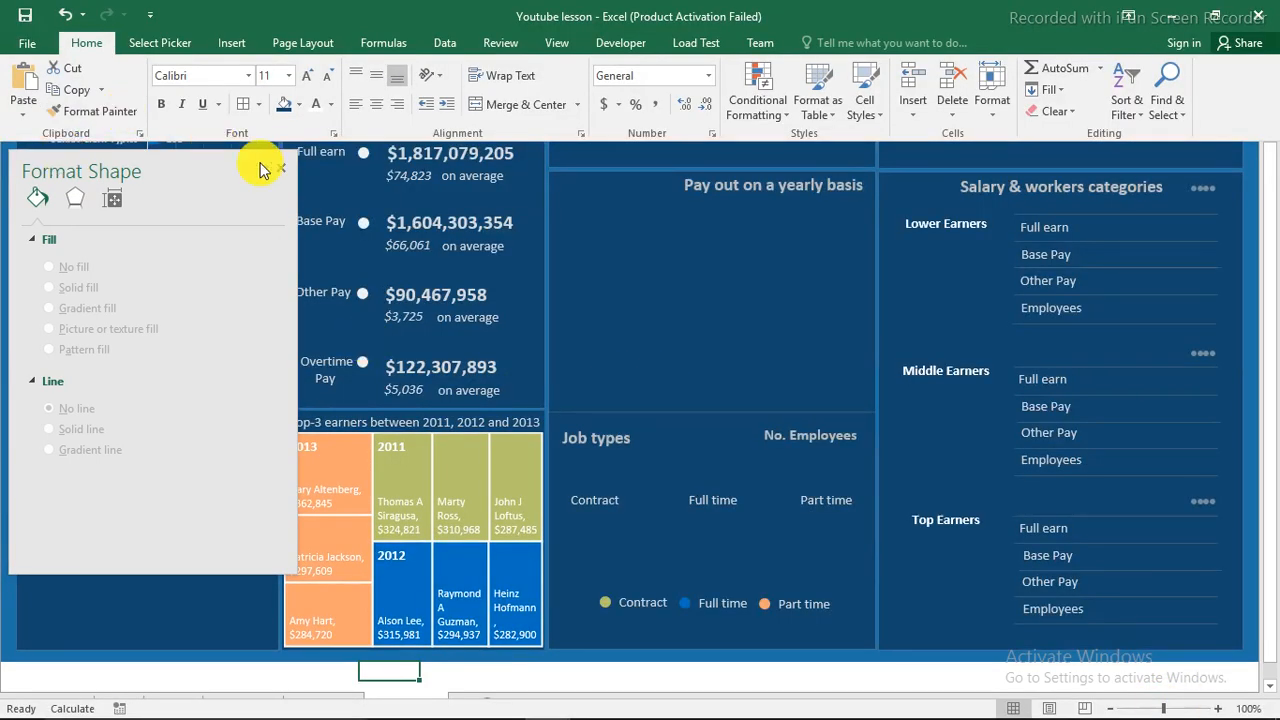
{"action": "left_click", "coordinate": [420, 506]}
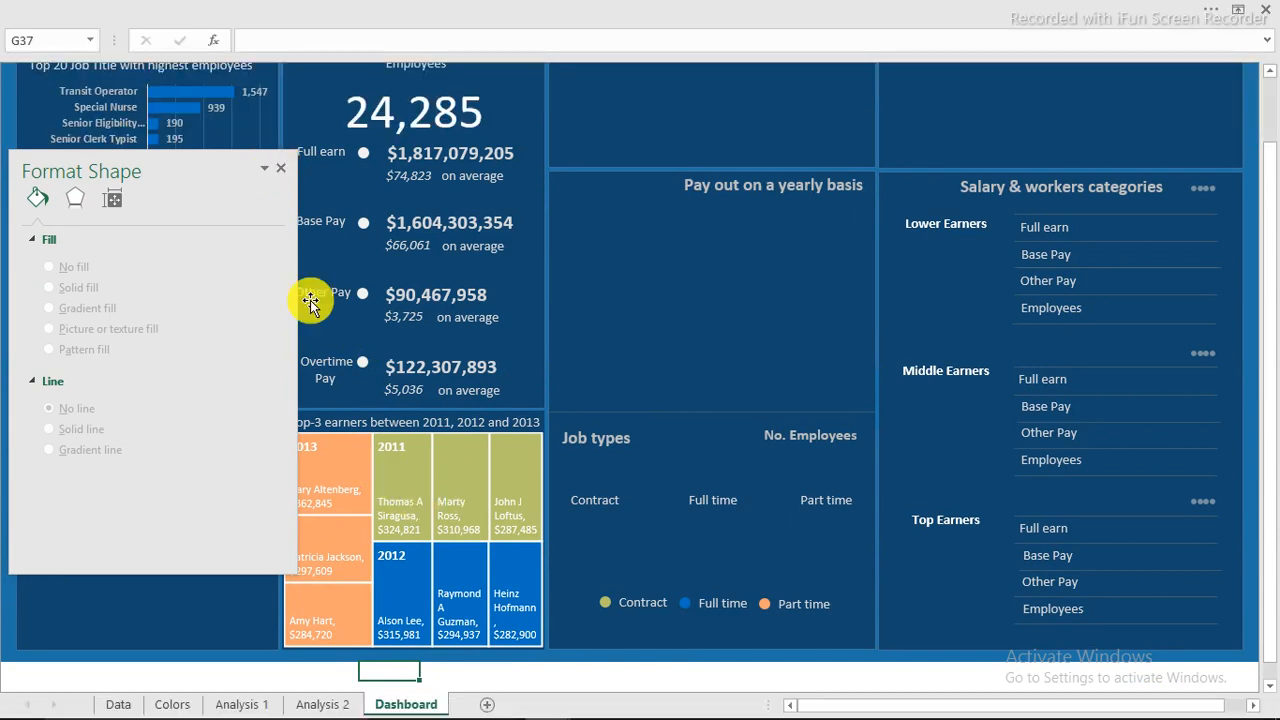
{"action": "left_click", "coordinate": [285, 173]}
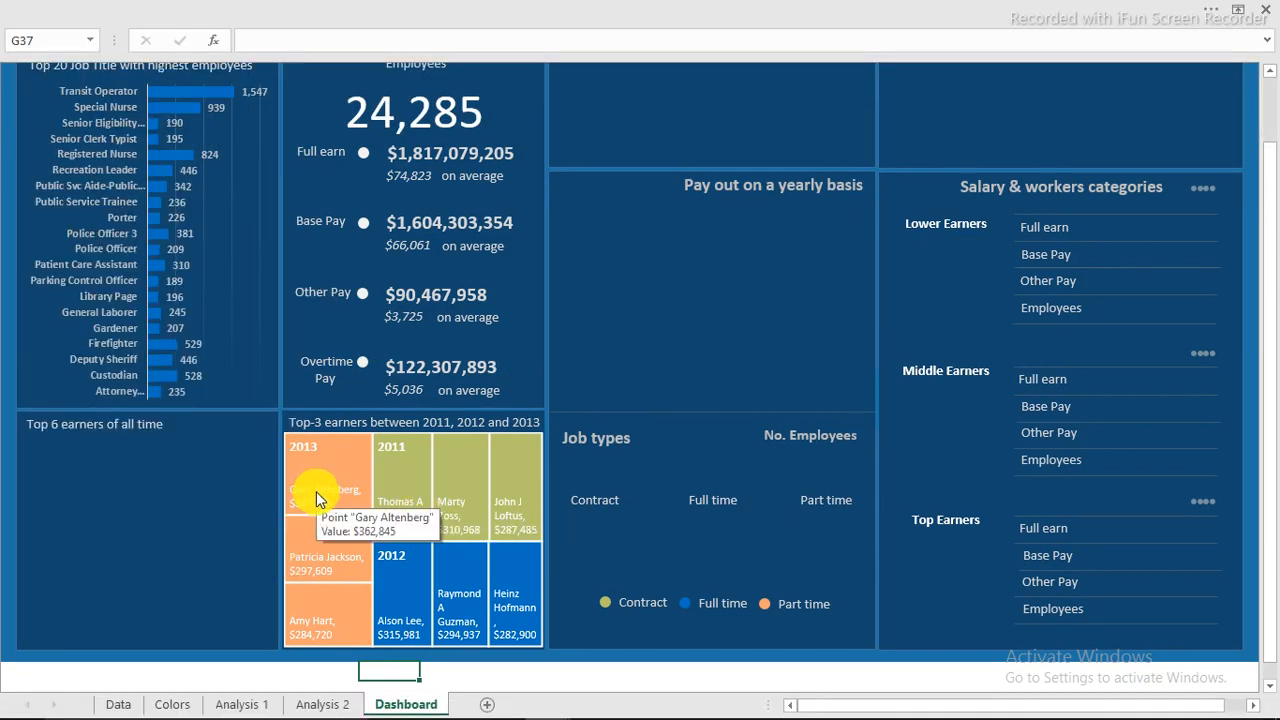
Deselect the treemap, leaving cell A24 selected.
{"action": "mouse_move", "coordinate": [334, 492]}
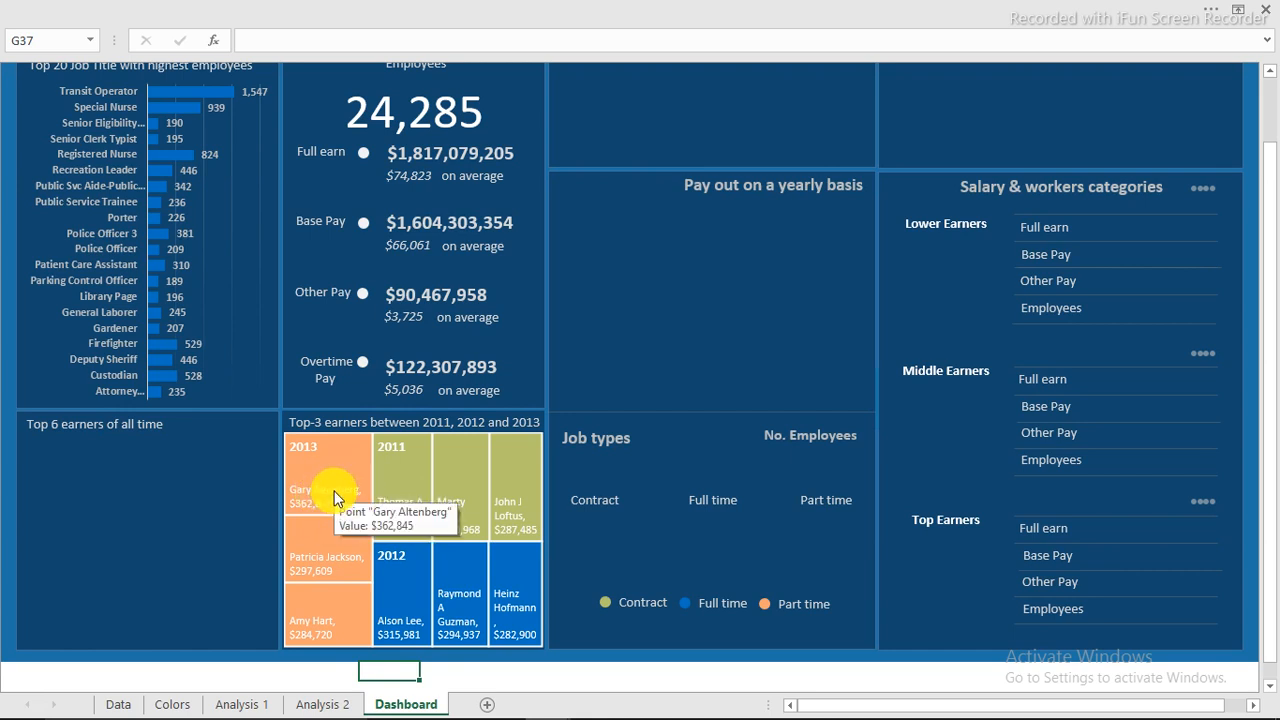
{"action": "left_click", "coordinate": [334, 497]}
{"action": "left_click", "coordinate": [334, 495]}
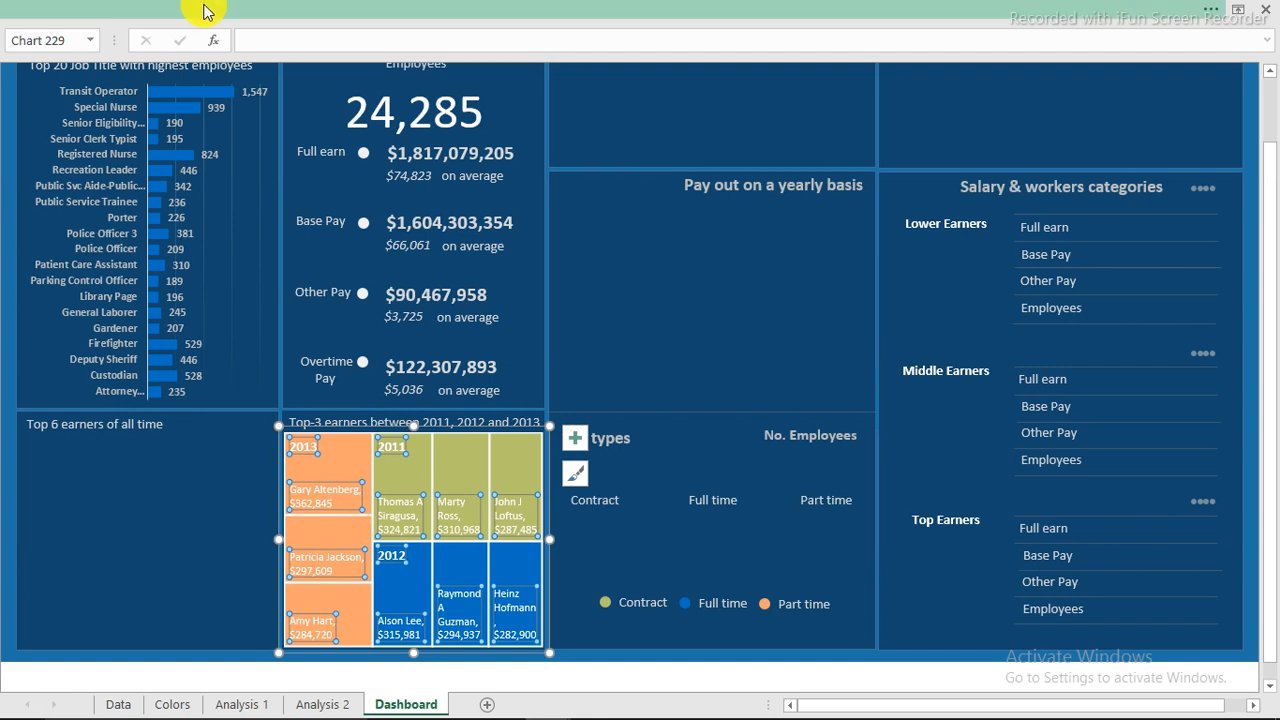
{"action": "left_click", "coordinate": [256, 7]}
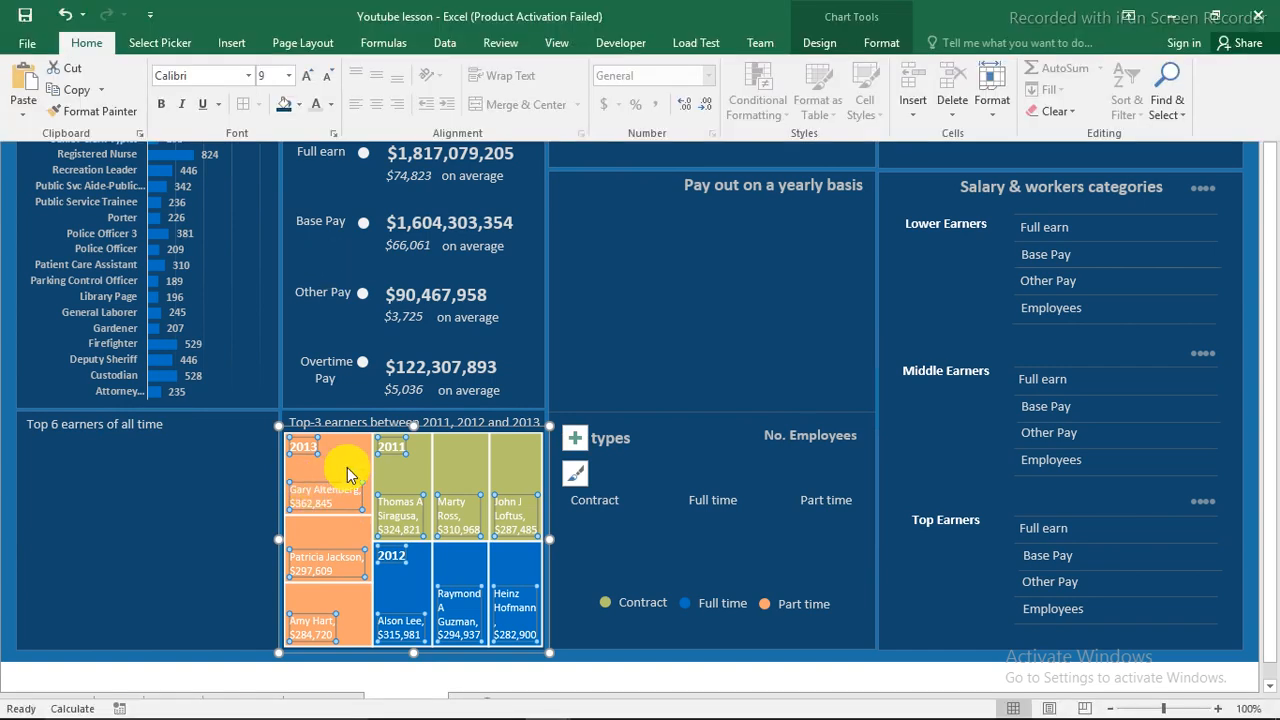
{"action": "left_click", "coordinate": [347, 463]}
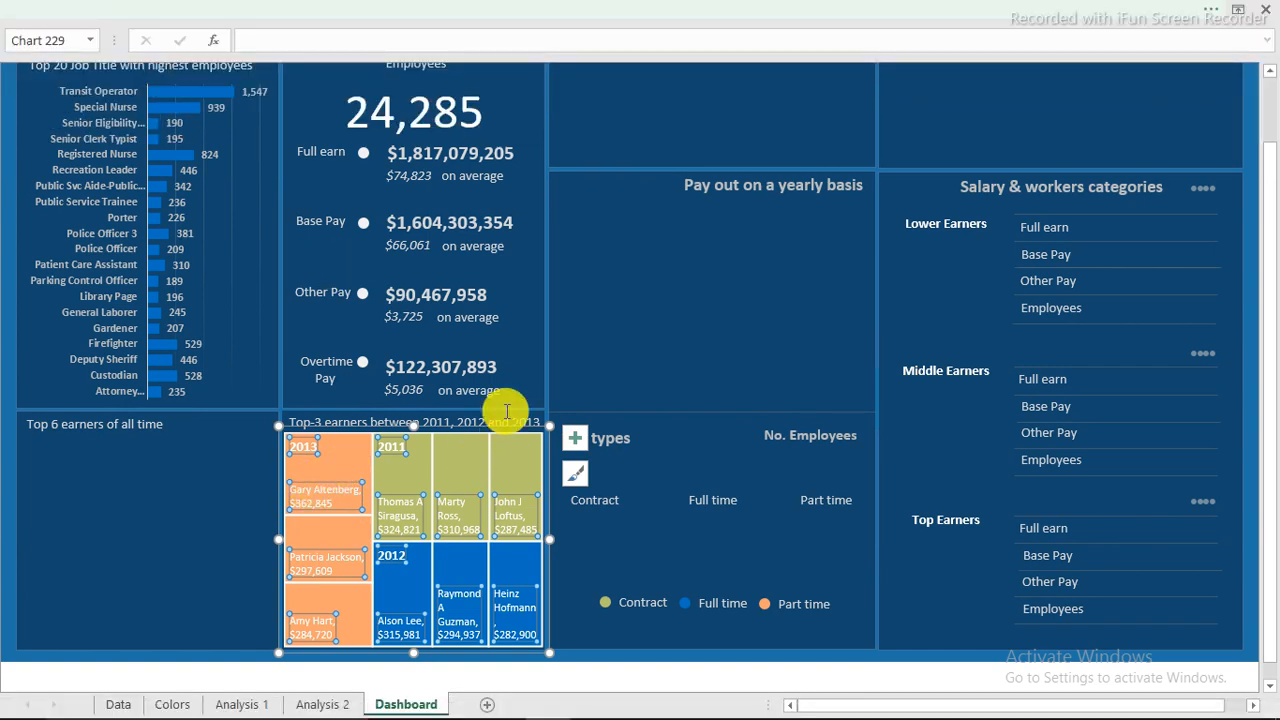
{"action": "left_click", "coordinate": [3, 424]}
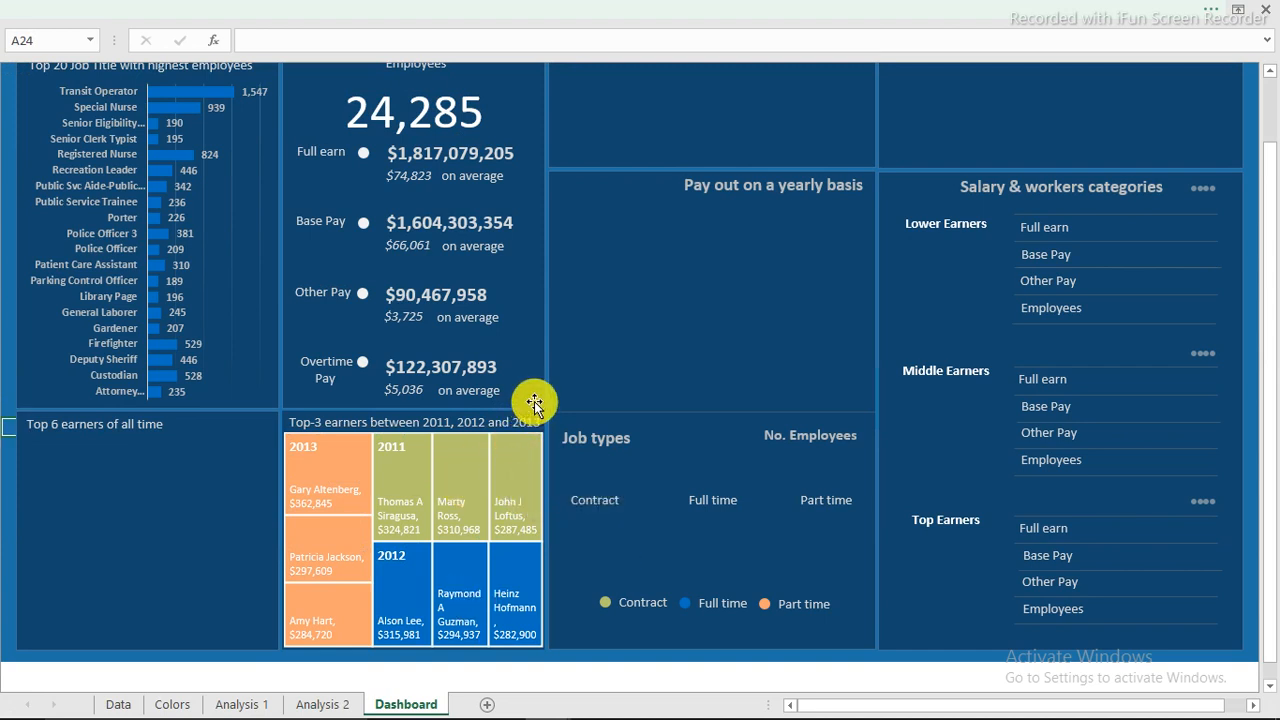
{"action": "scroll", "coordinate": [534, 401], "scroll_direction": "up", "scroll_amount": 1}
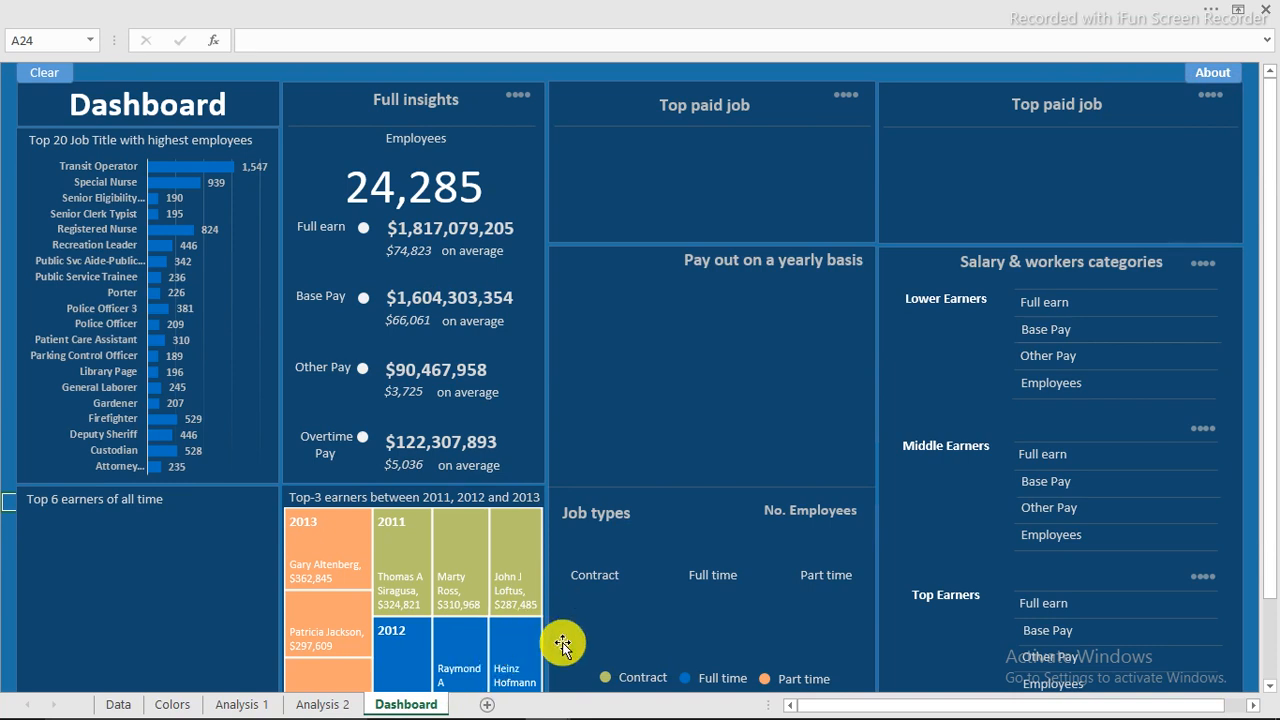
{"action": "mouse_move", "coordinate": [494, 610]}
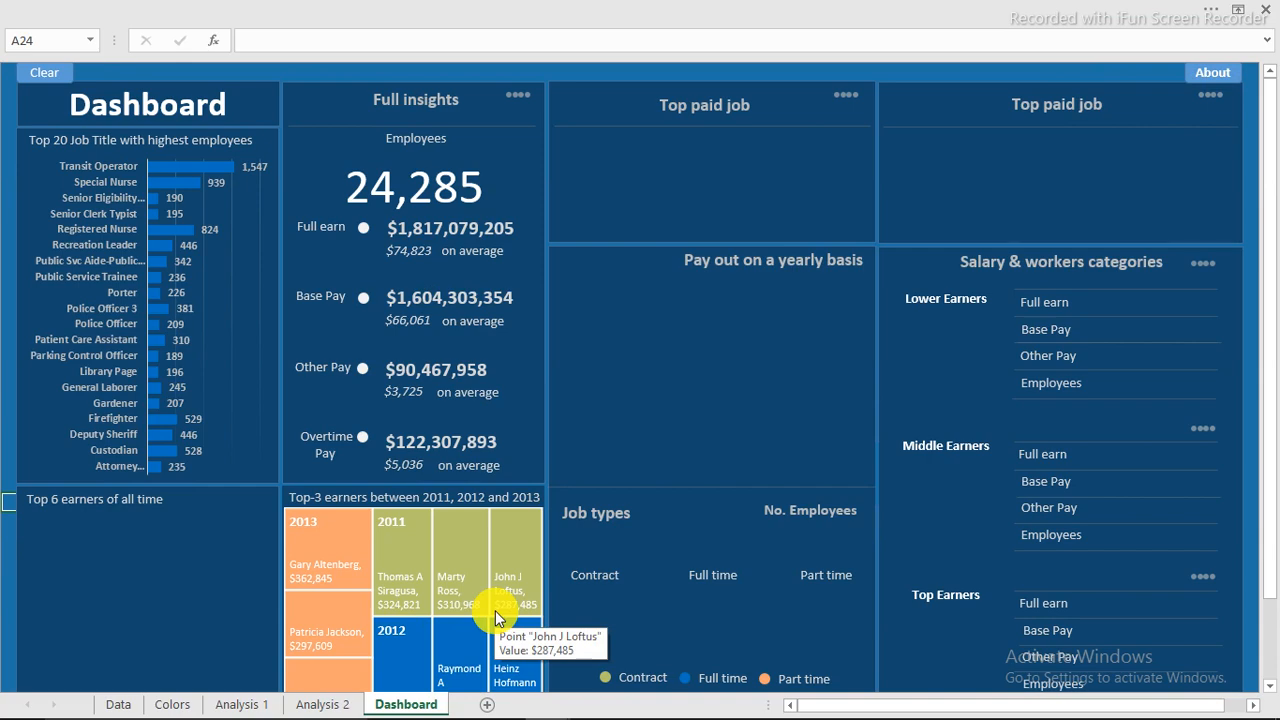
{"action": "mouse_move", "coordinate": [1098, 708]}
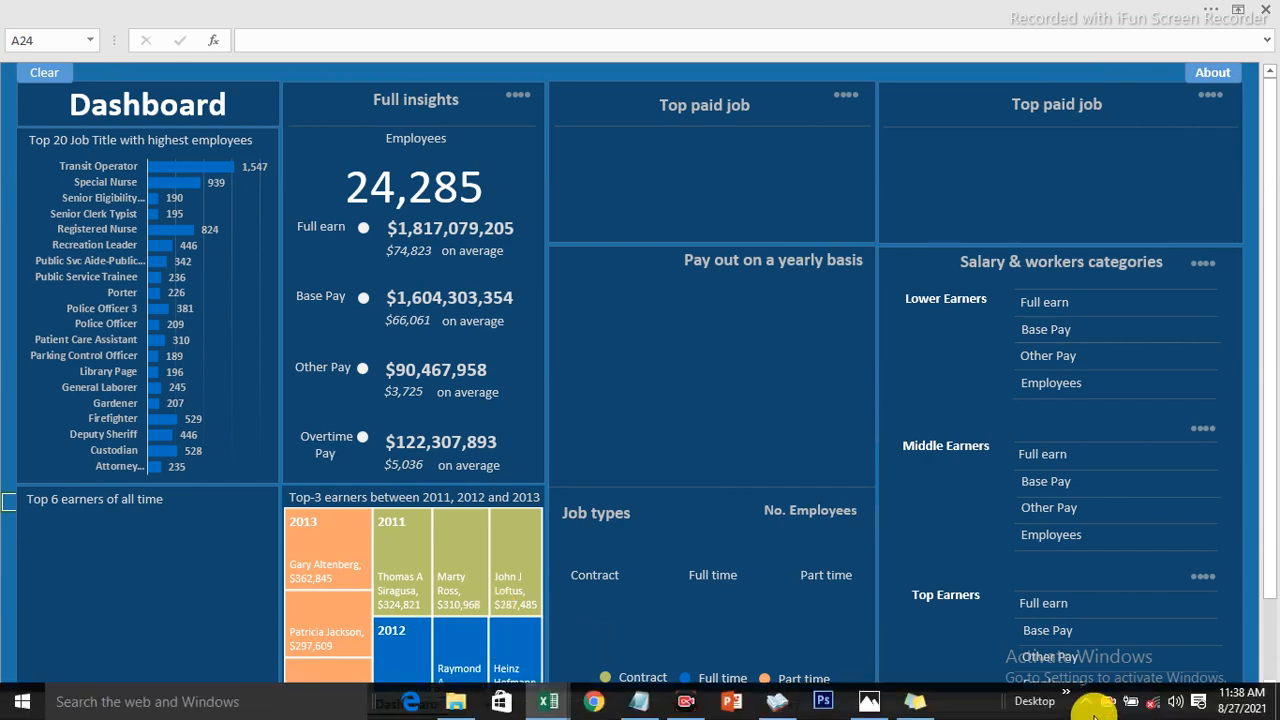